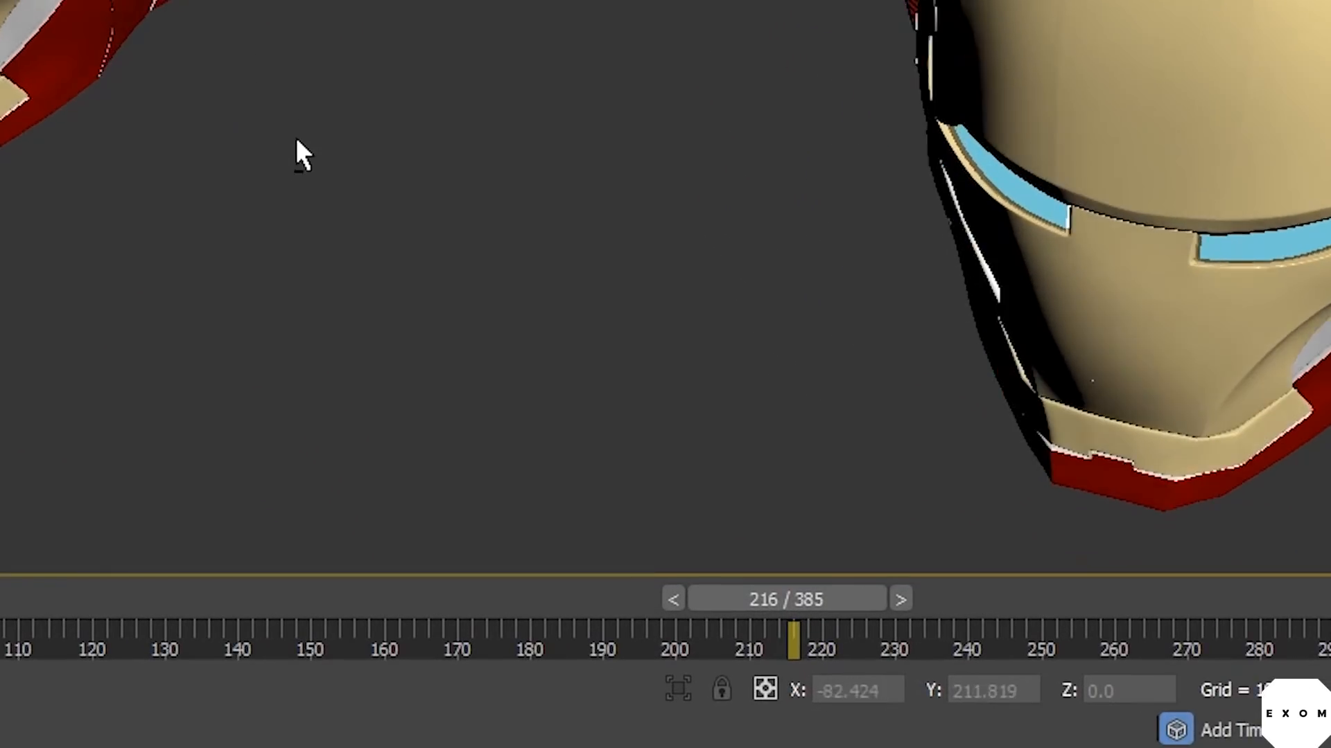
- Examine the Iron Man helmet from several angles and select all its pieces to inspect their animation keys
middle_drag(548, 499, 577, 490)
middle_drag(365, 128, 400, 128)
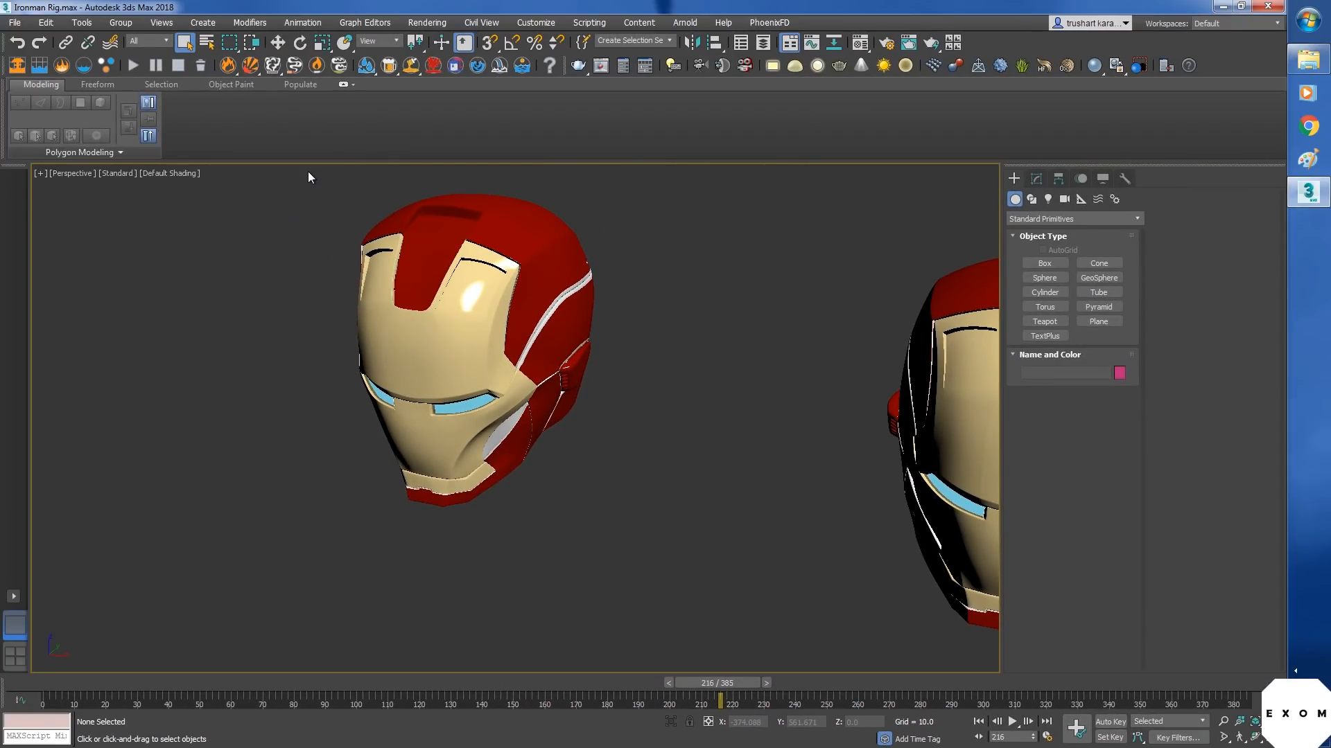
drag(657, 524, 666, 534)
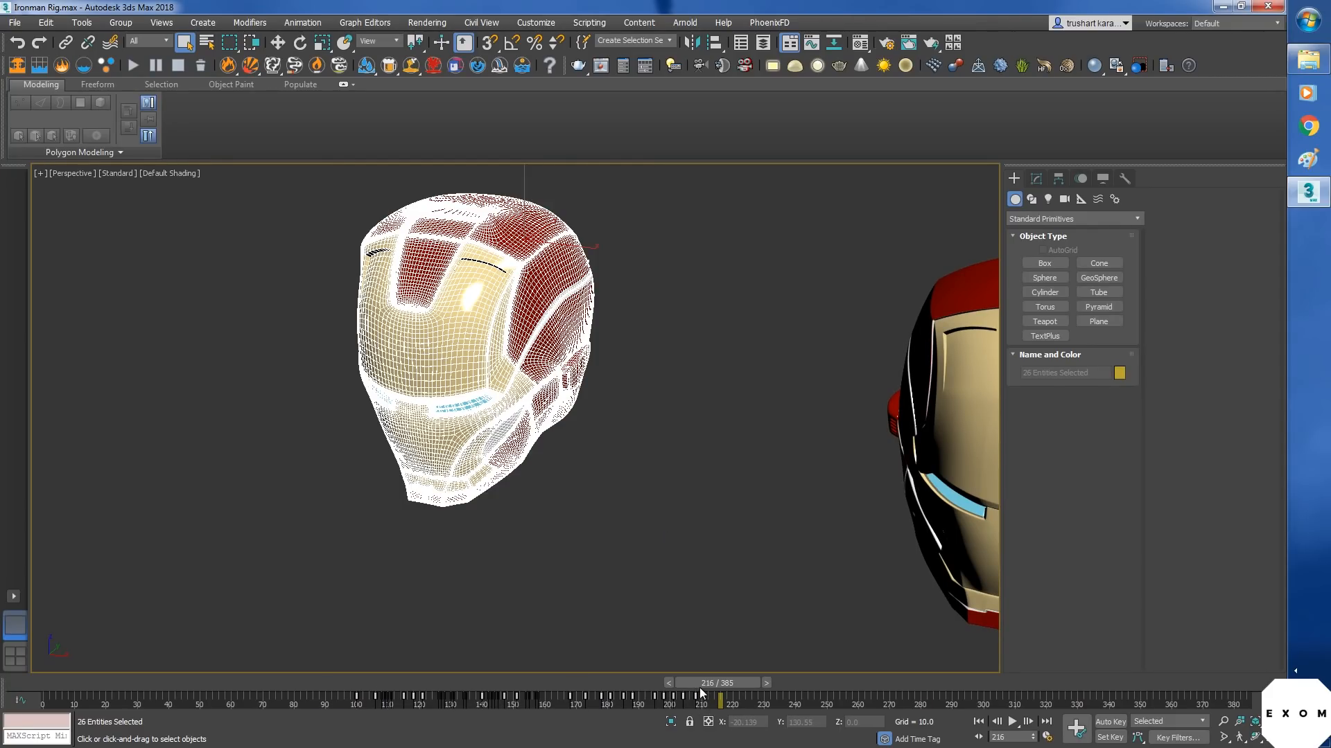
click(647, 533)
alt+middle_drag(676, 549, 613, 506)
scroll(612, 506, up, 3)
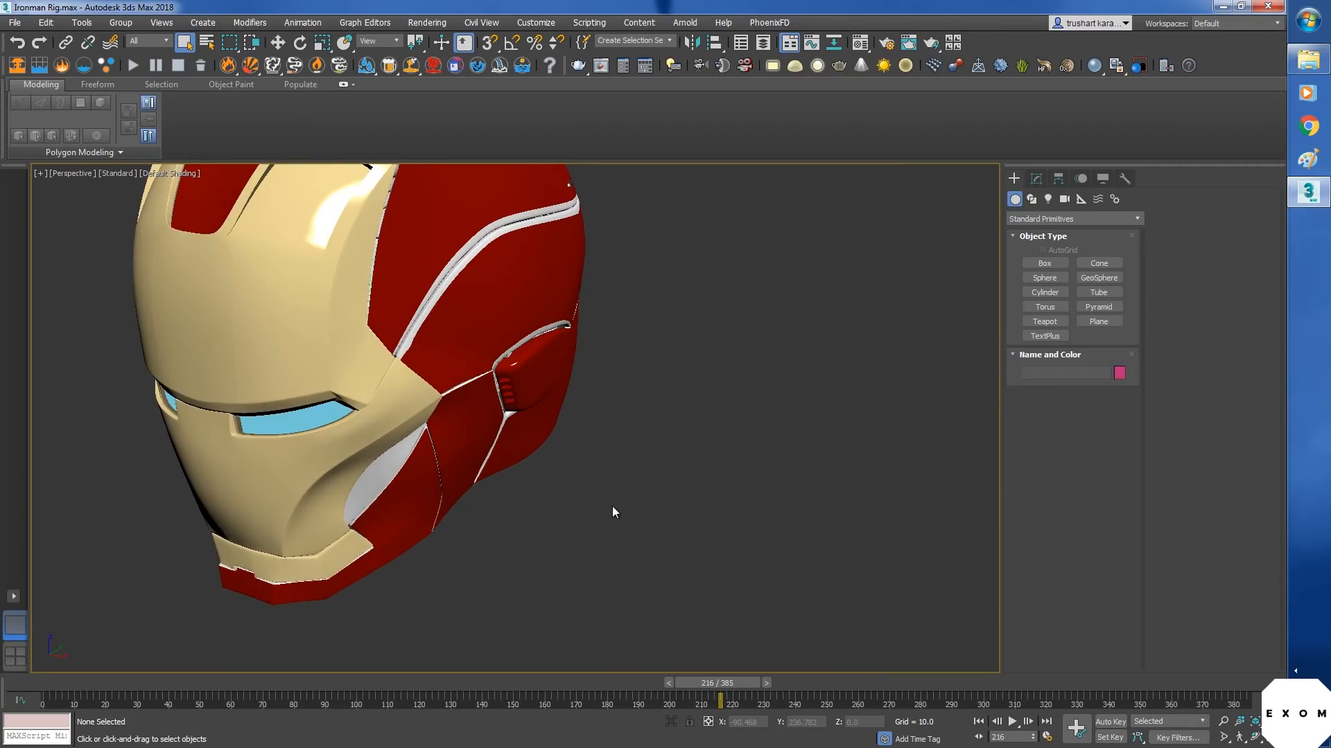
scroll(613, 506, down, 3)
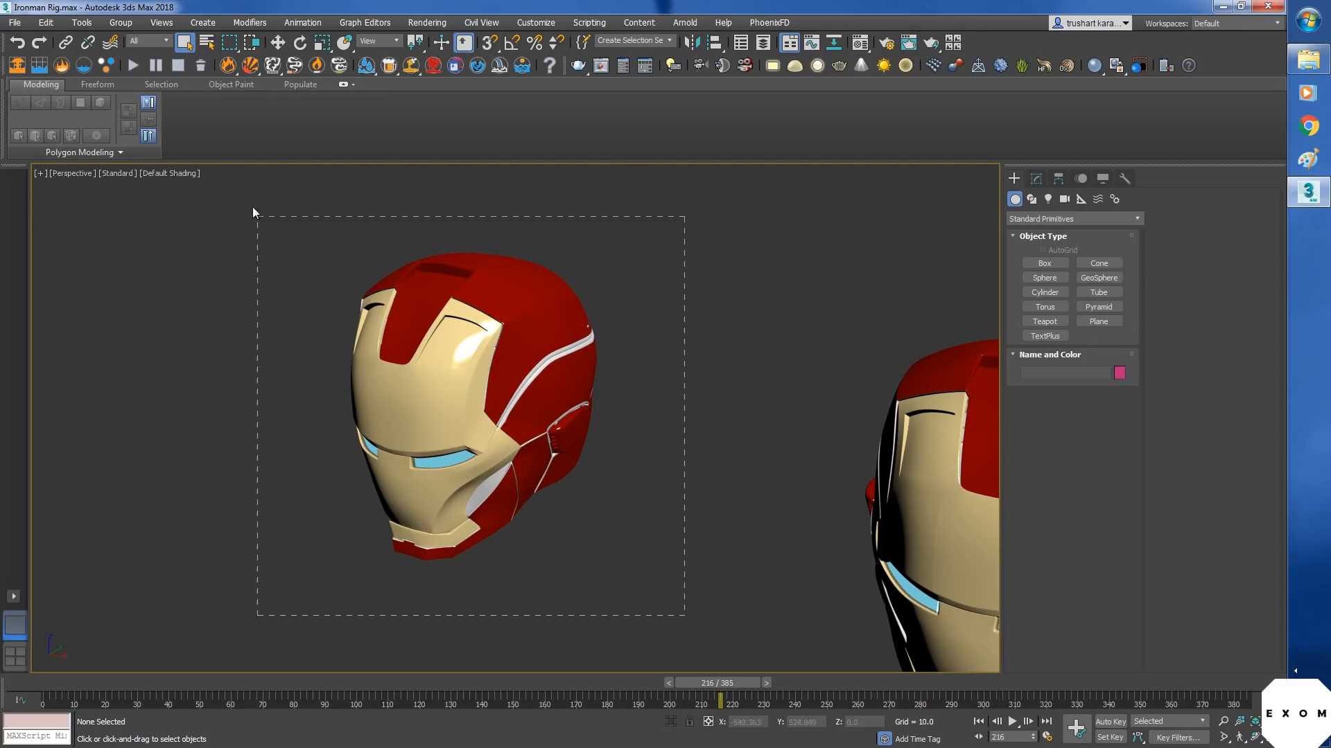
drag(253, 206, 254, 211)
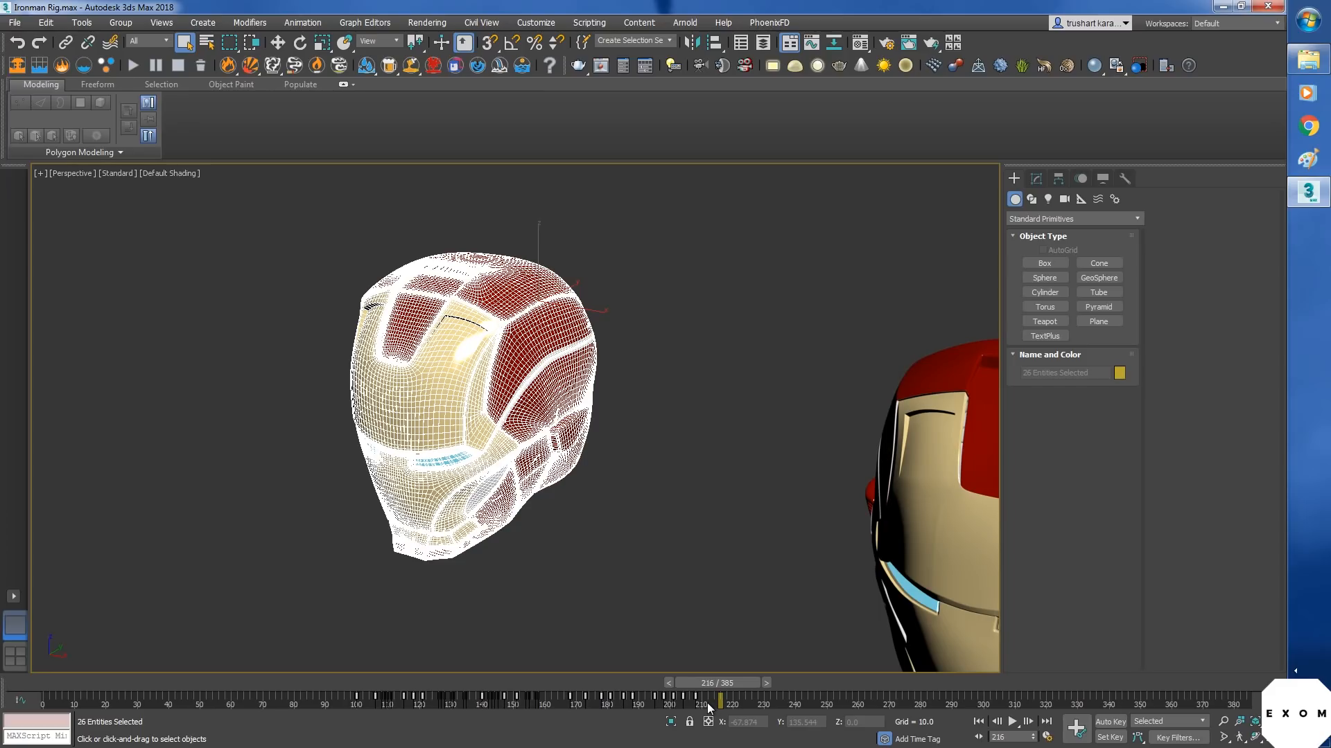
- Preview the helmet's animation along the timeline and test-rotate the circle controller in the finished rig
drag(712, 687, 800, 687)
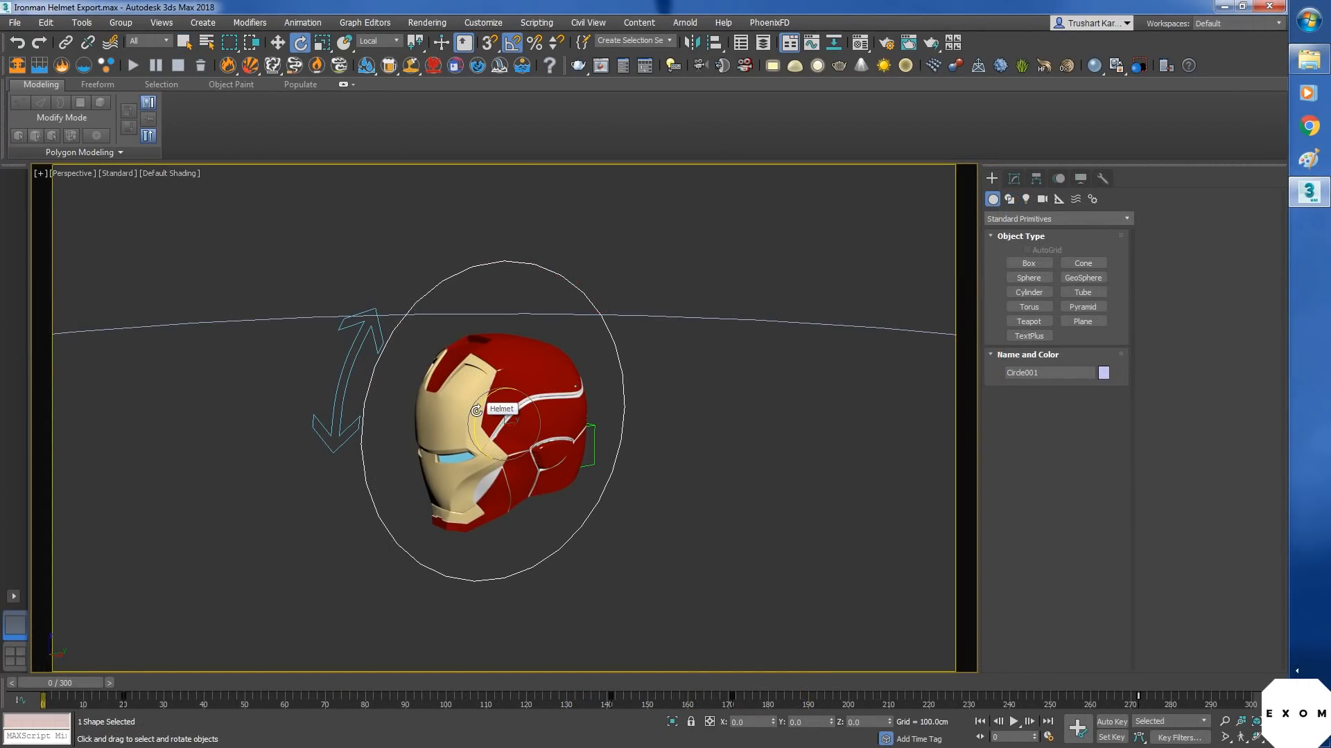
drag(476, 410, 531, 386)
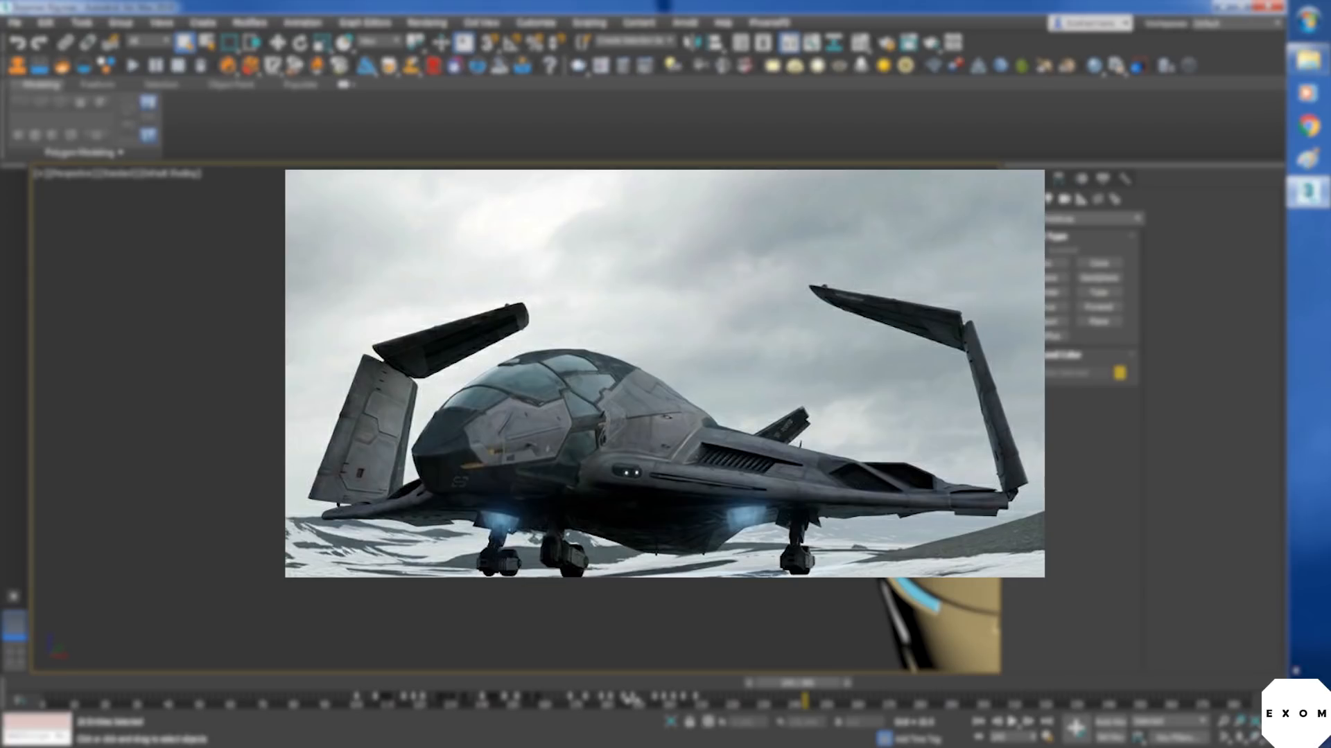
drag(797, 683, 631, 684)
drag(631, 684, 742, 684)
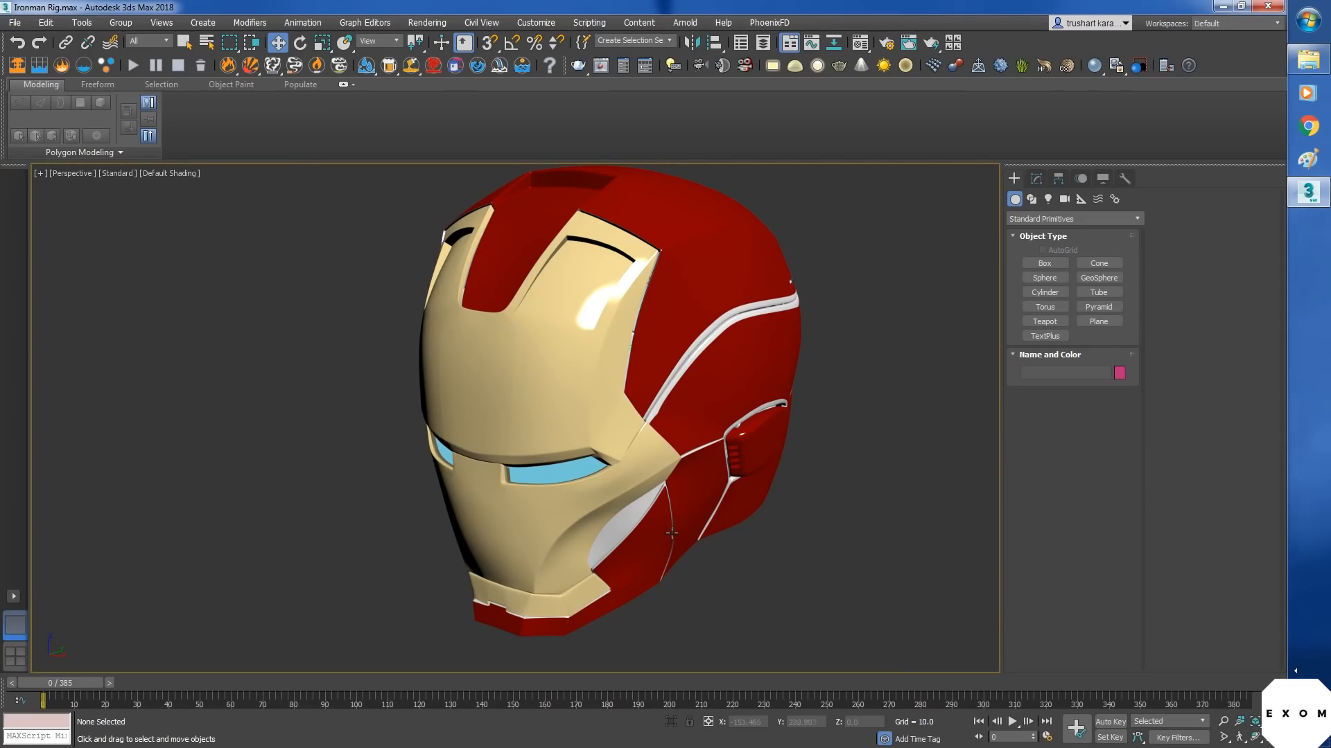
- Draw a circle spline with a radius of about 19 on the ground grid below the helmets
scroll(651, 520, down, 2)
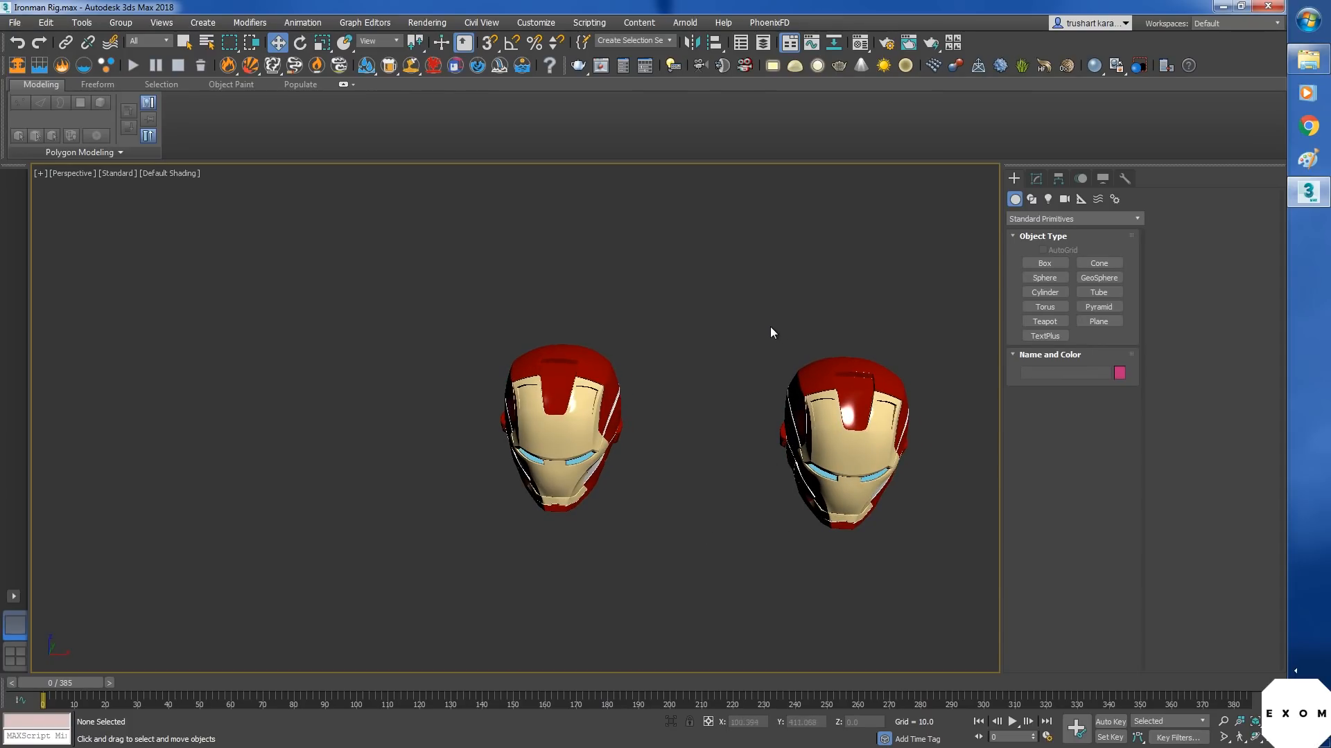
drag(754, 314, 900, 541)
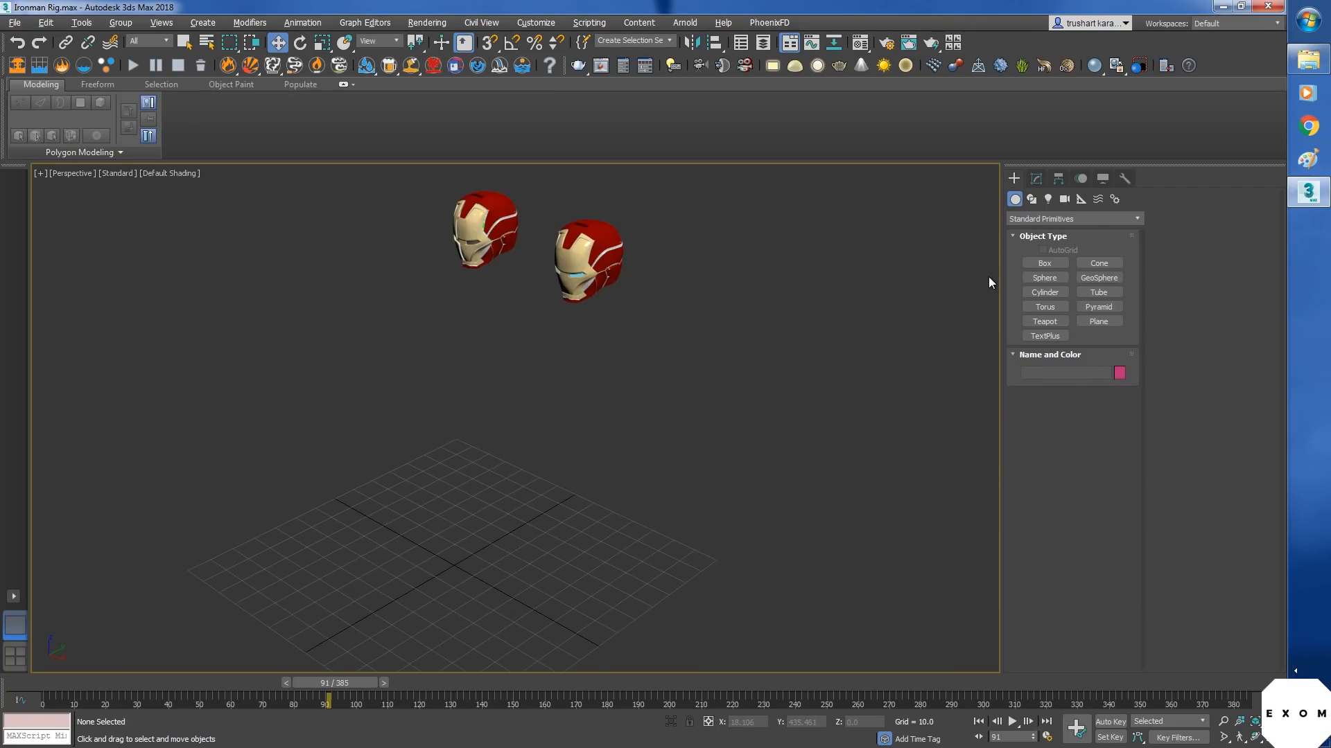
click(1032, 199)
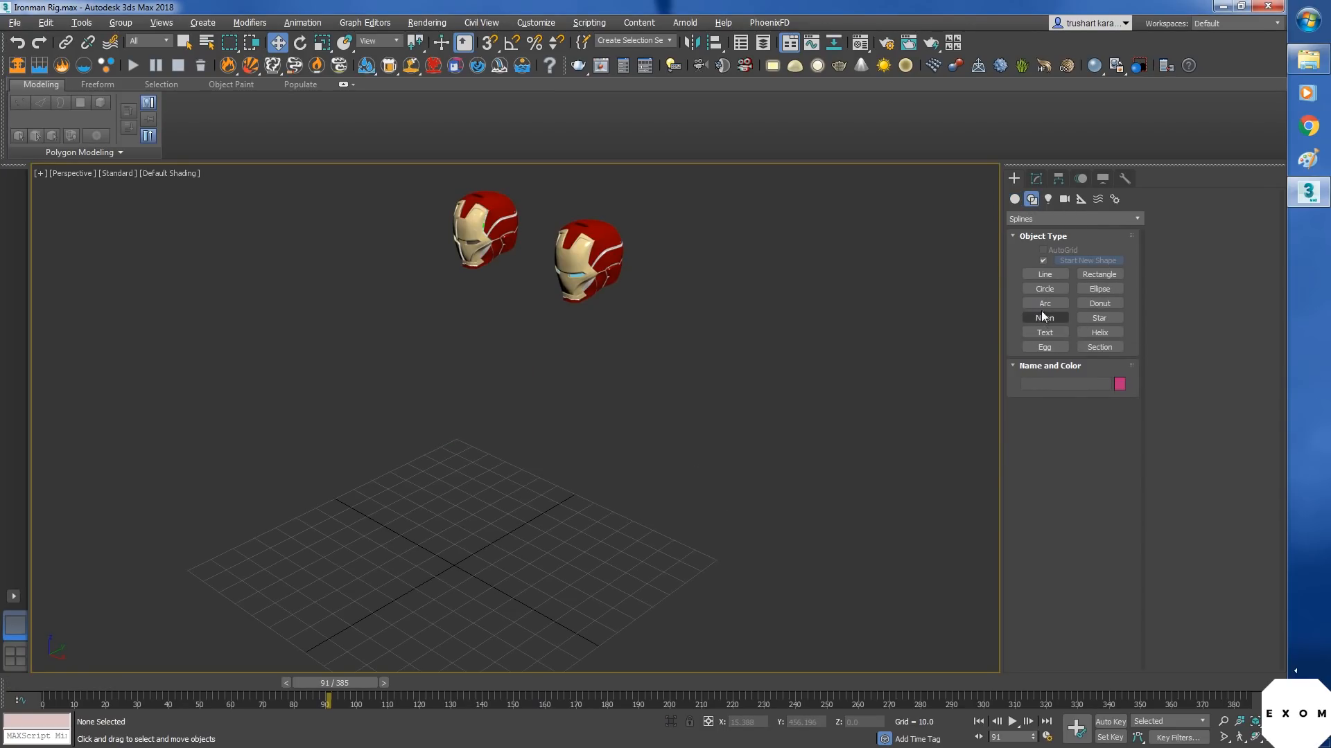
click(1046, 289)
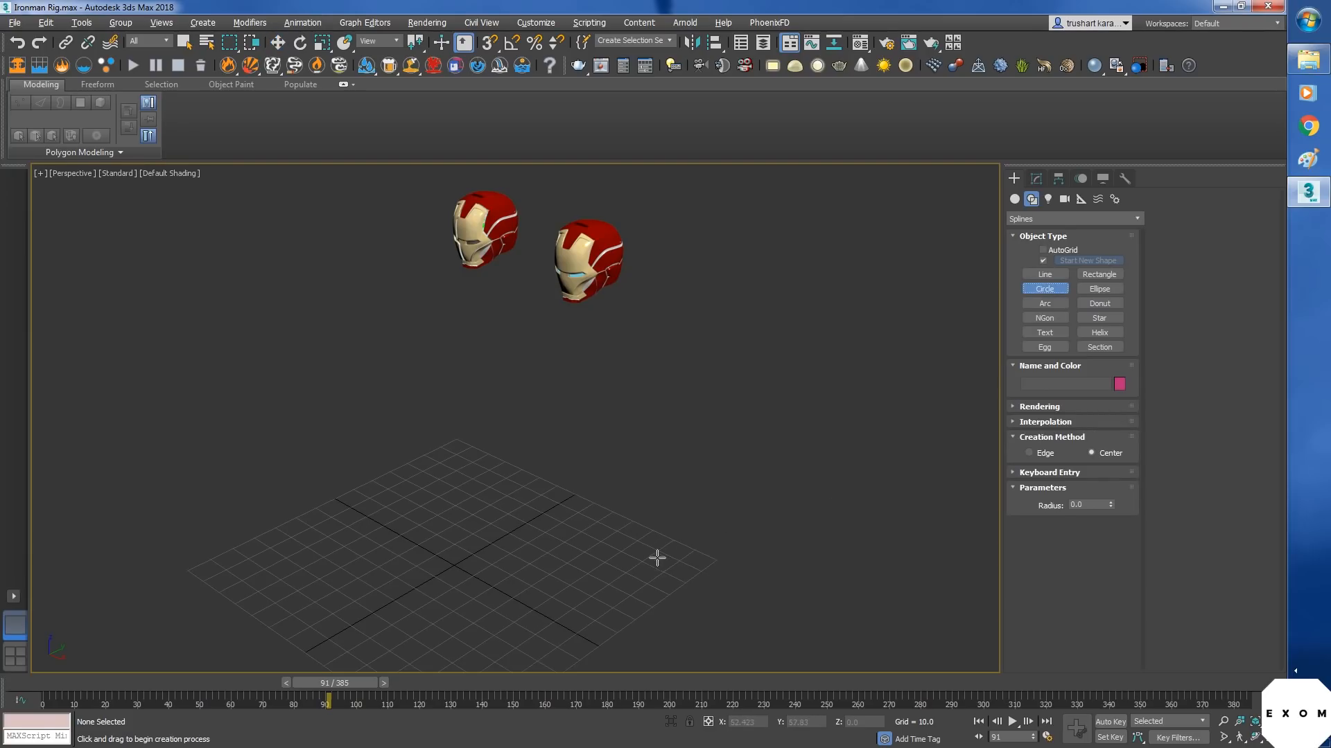
drag(544, 598, 575, 625)
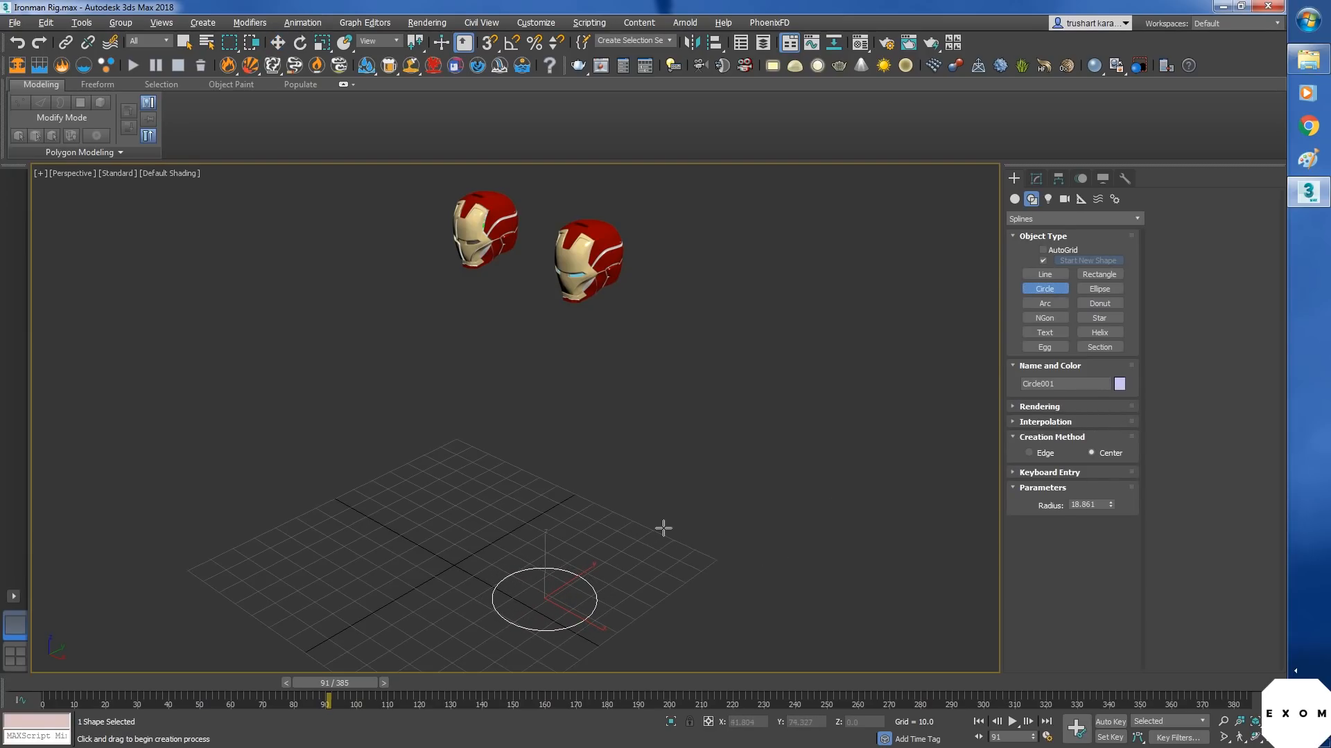
- Align the circle to the helmet with the blue eyes so that it surrounds the helmet
key(alt+a)
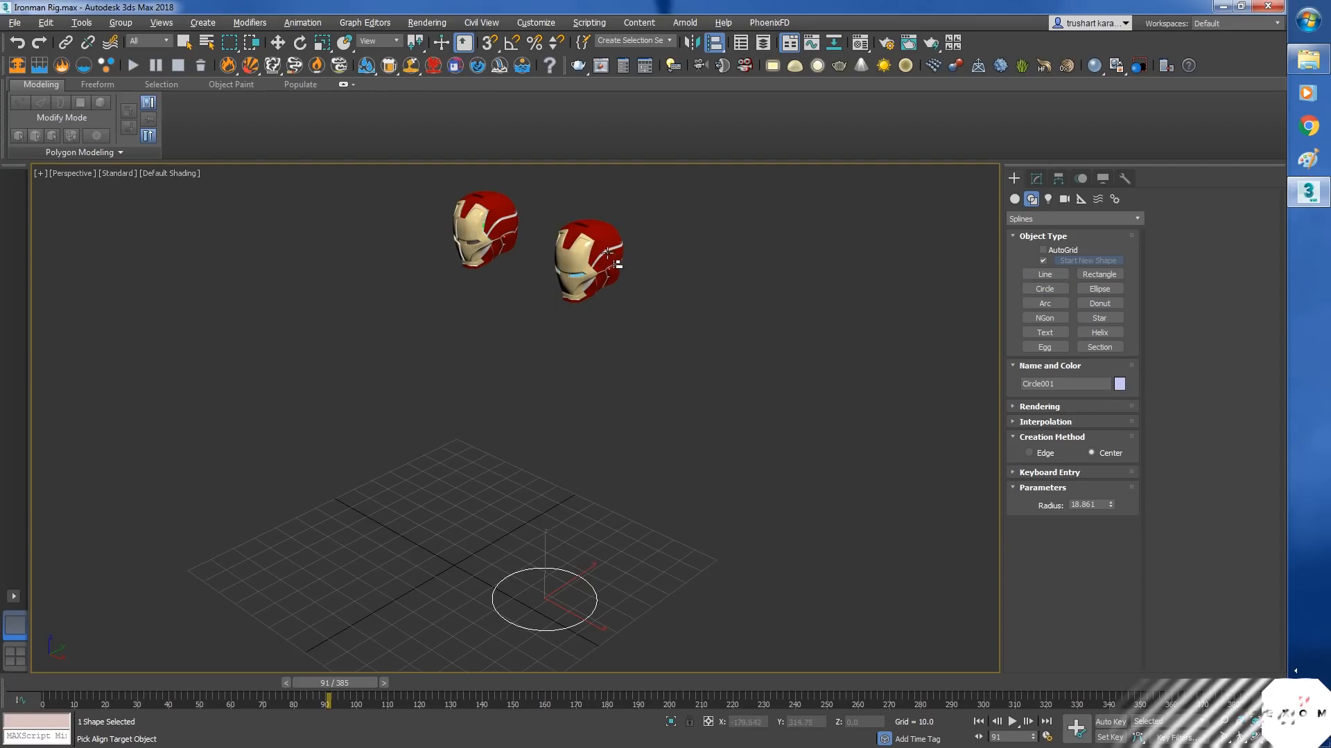
click(619, 277)
click(785, 516)
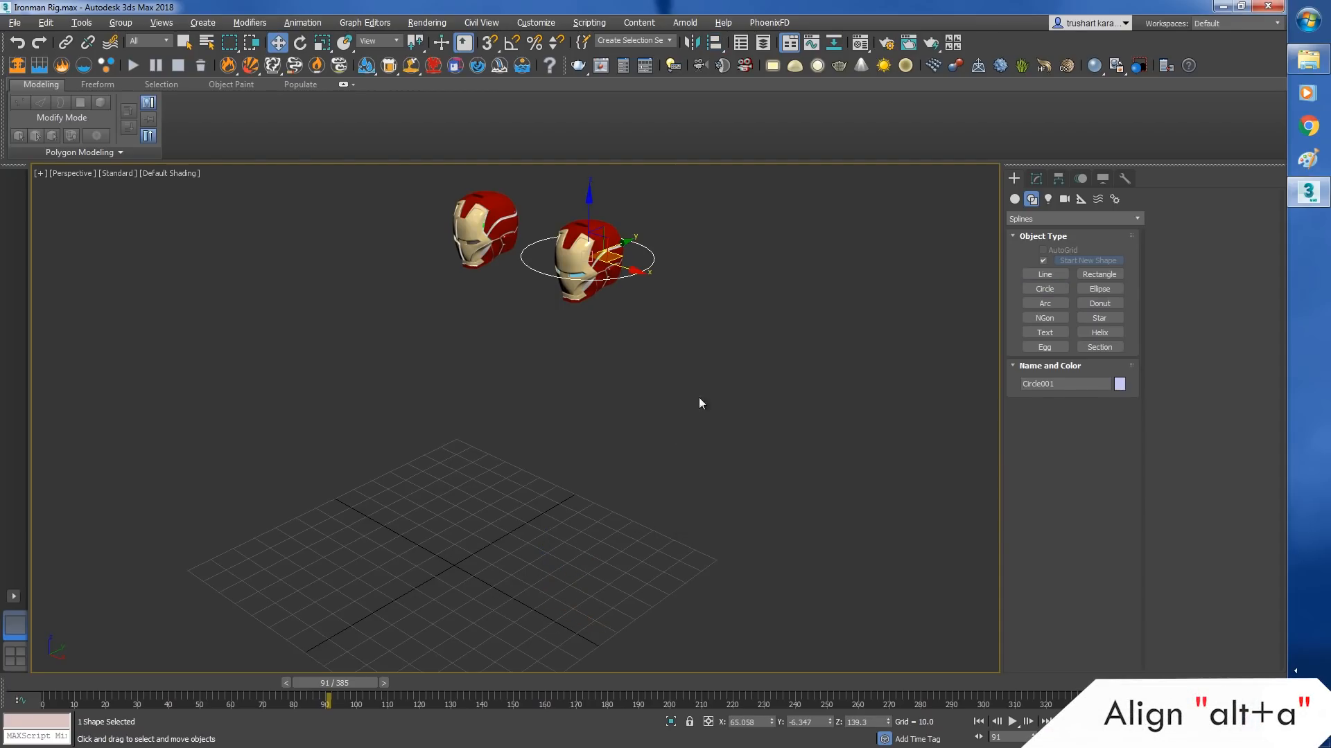
- Turn on angle snap and rotate the circle 90 degrees about the Y axis so it stands upright around the helmet
alt+middle_drag(699, 398, 658, 462)
scroll(647, 412, up, 5)
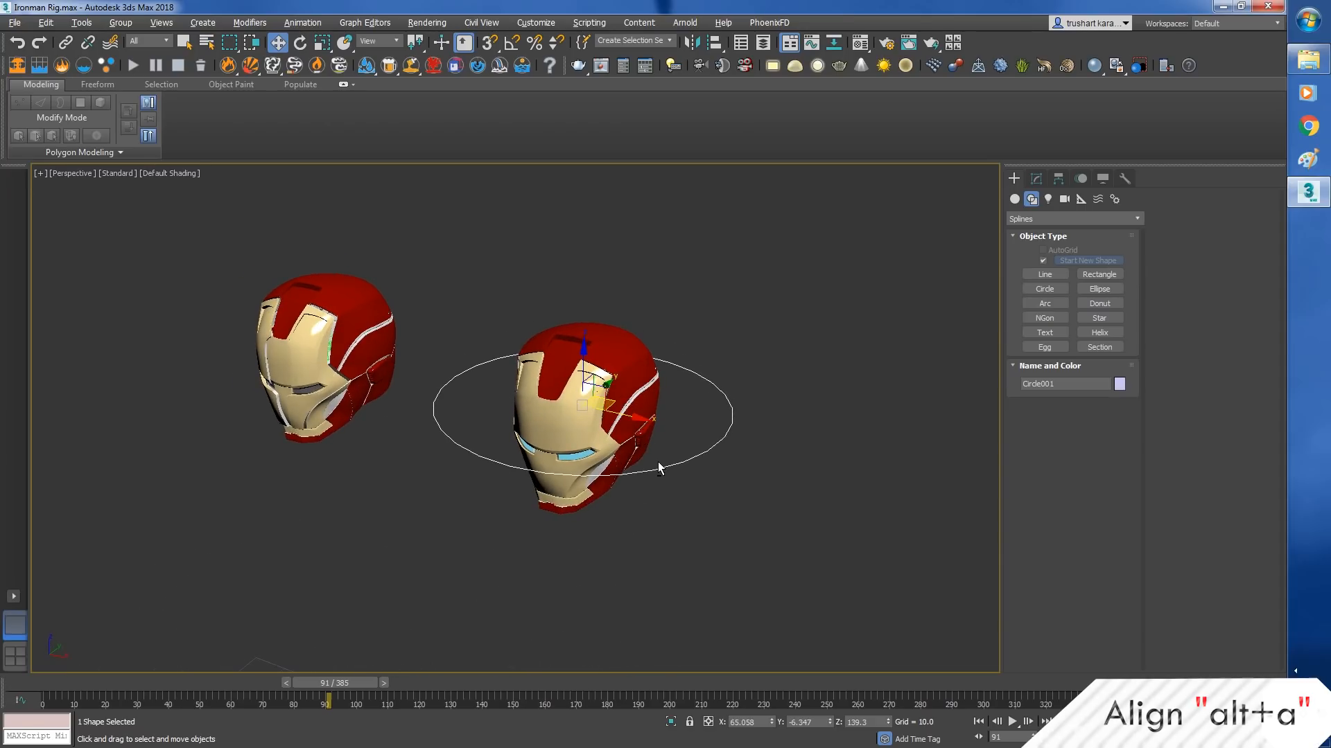
key(e)
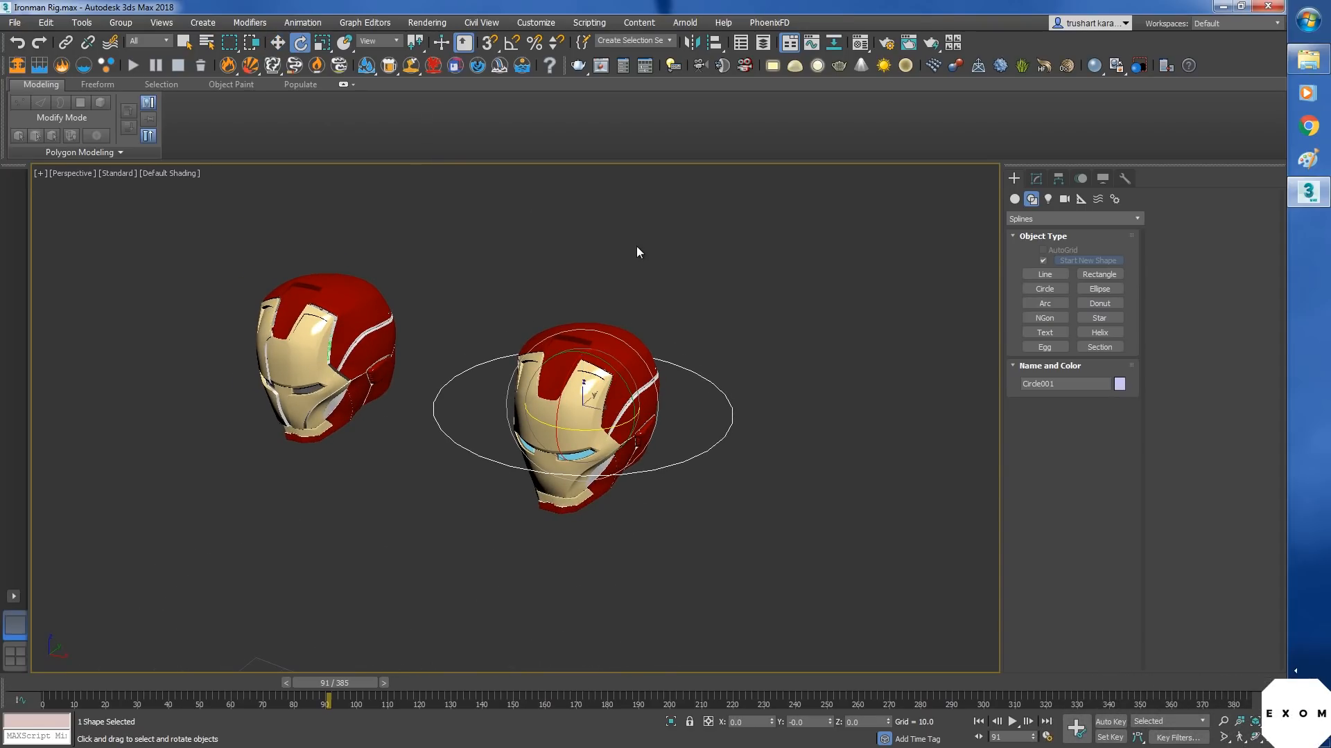
key(a)
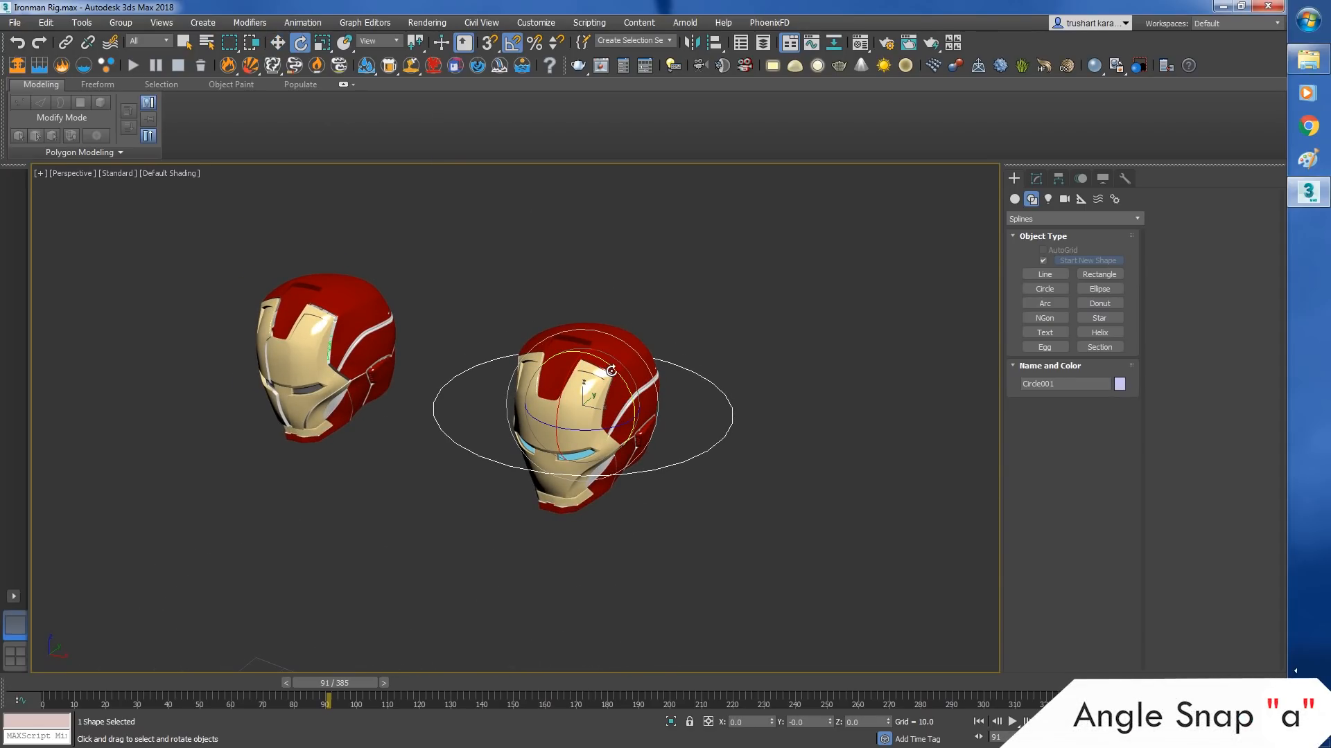
drag(609, 370, 648, 425)
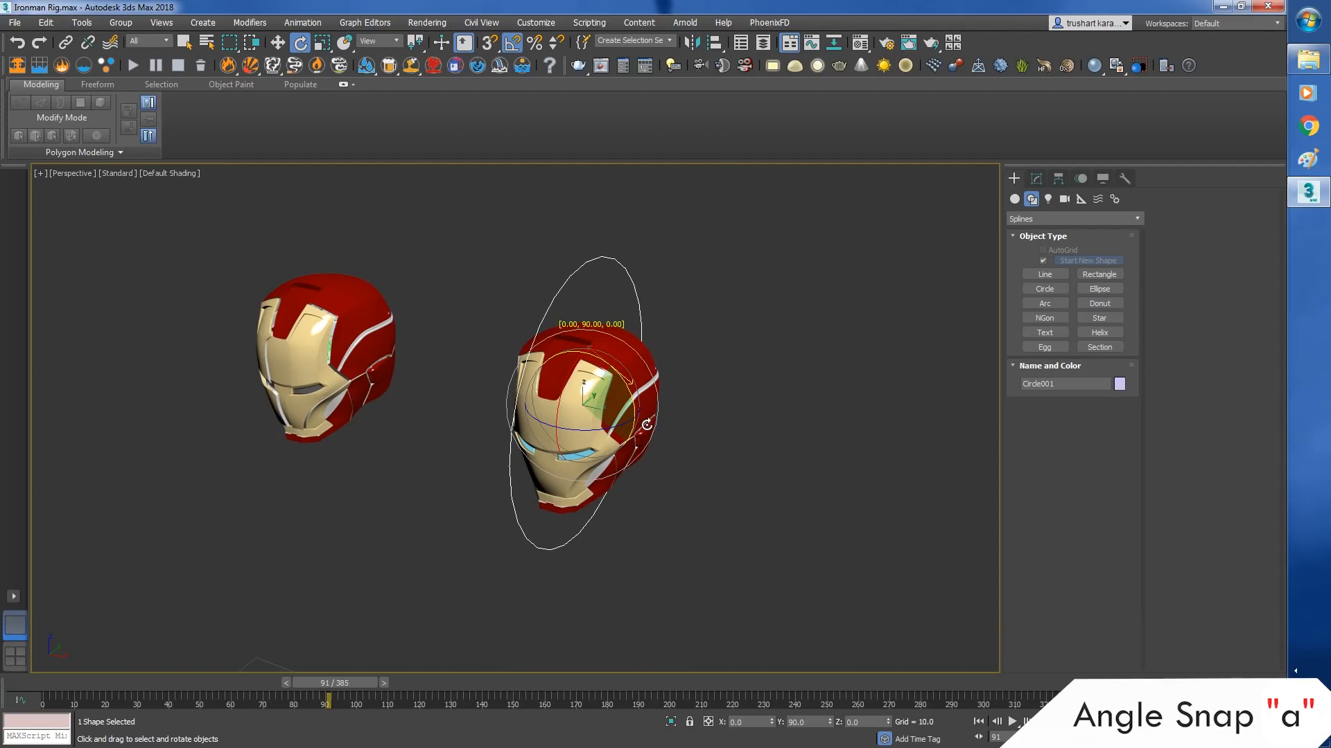
alt+middle_drag(647, 424, 550, 372)
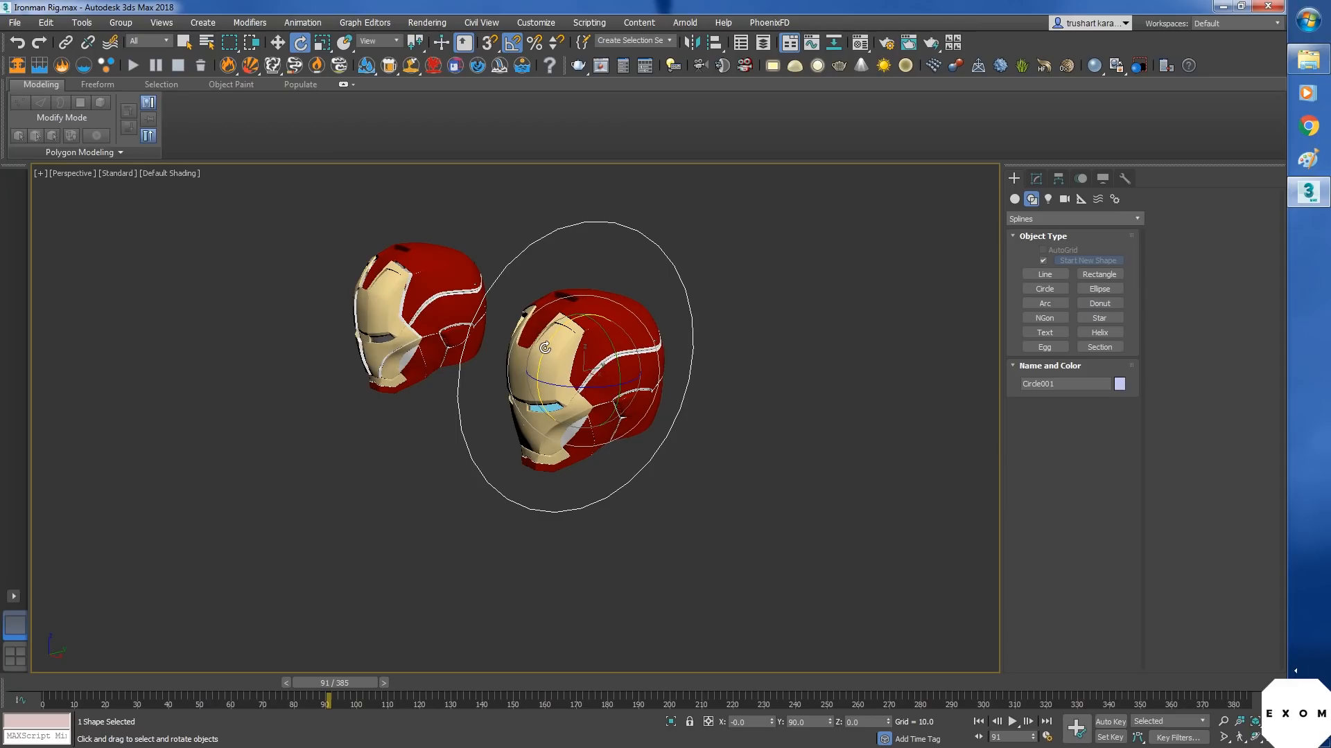
drag(552, 339, 603, 304)
scroll(635, 454, down, 3)
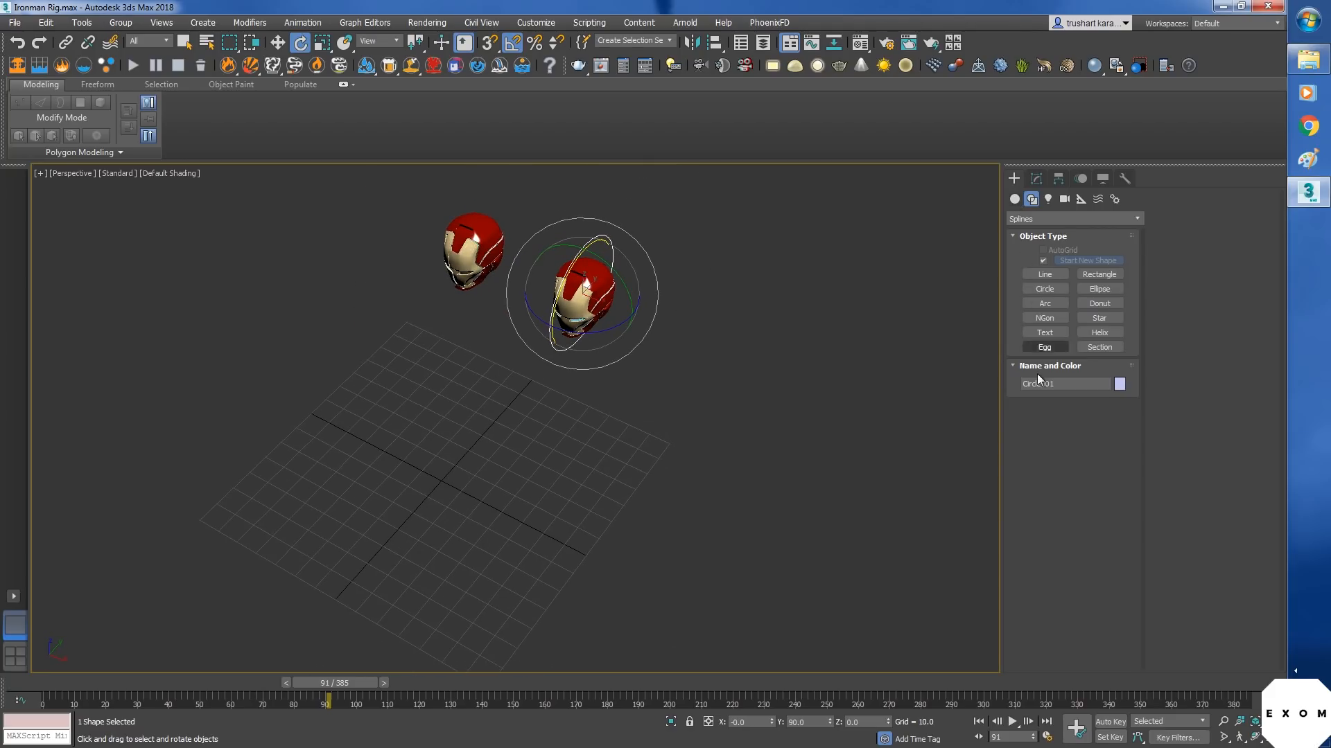
click(1044, 274)
click(562, 508)
click(546, 556)
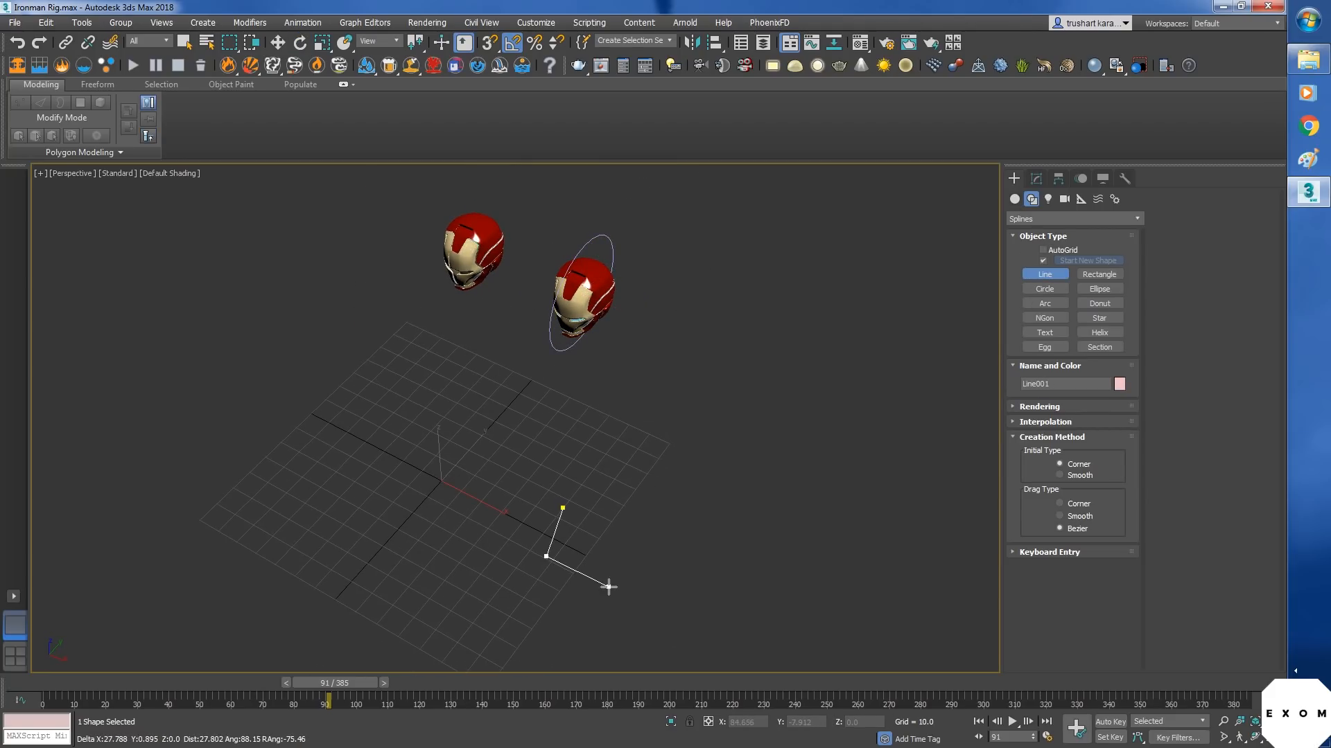
click(609, 587)
click(622, 552)
right_click(734, 651)
key(Delete)
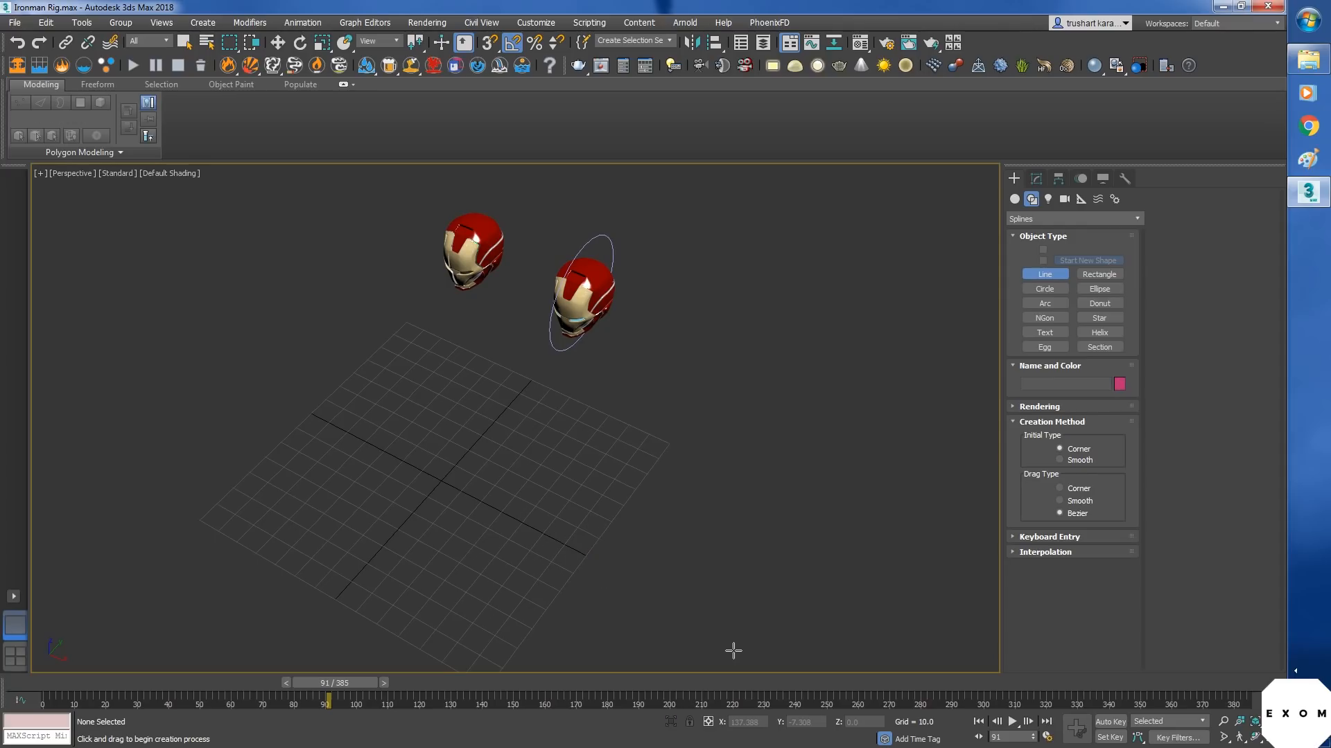
- Place a text spline with the default "MAX Text" content on the ground grid
middle_drag(857, 374, 834, 419)
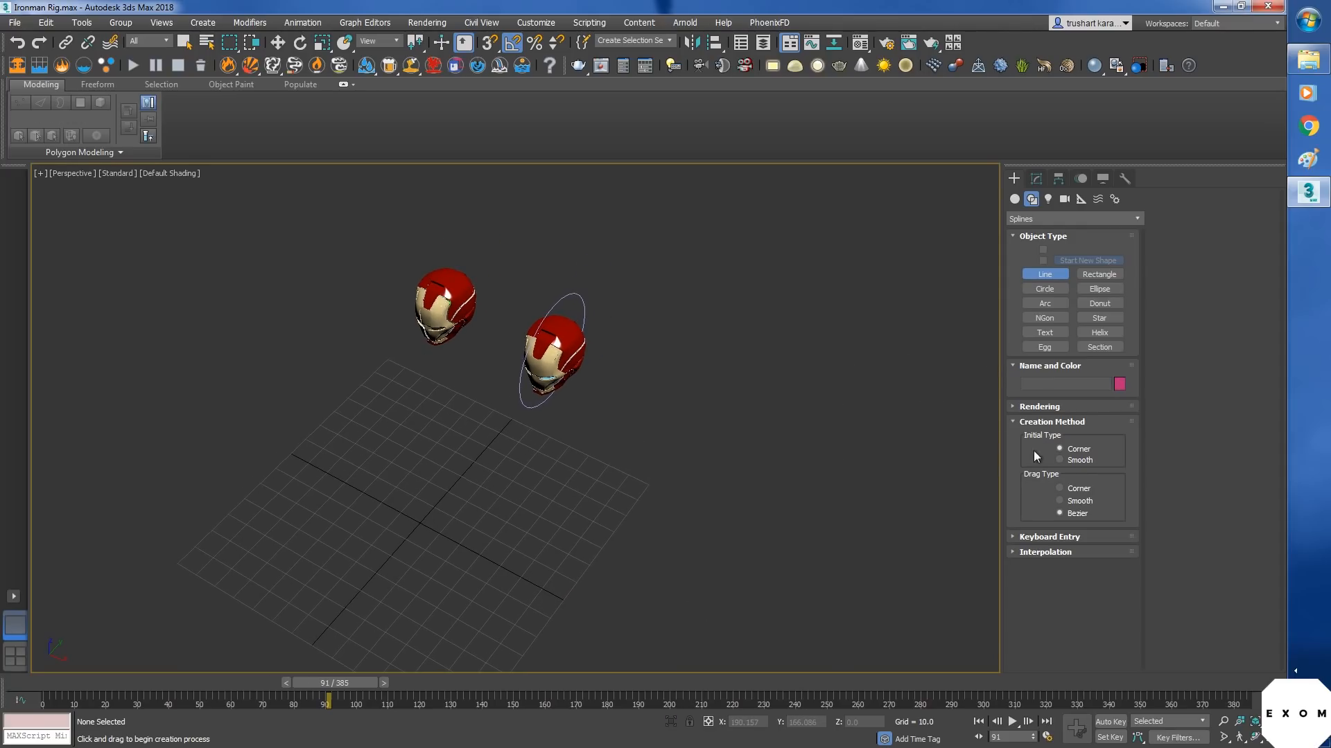
click(1048, 334)
middle_drag(443, 567, 487, 478)
drag(479, 482, 437, 496)
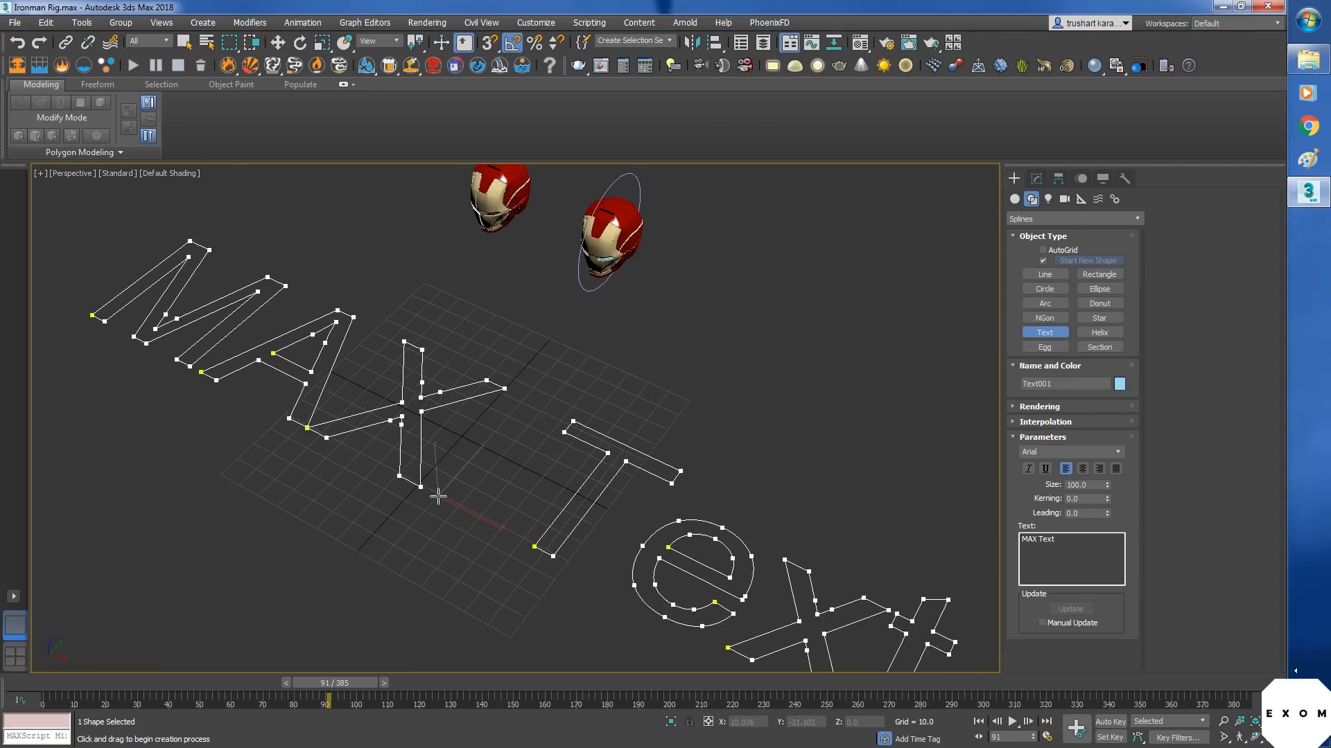
- Set the text spline's font to Wingdings 3 and replace its content with "n" to make an arrow symbol
click(1036, 180)
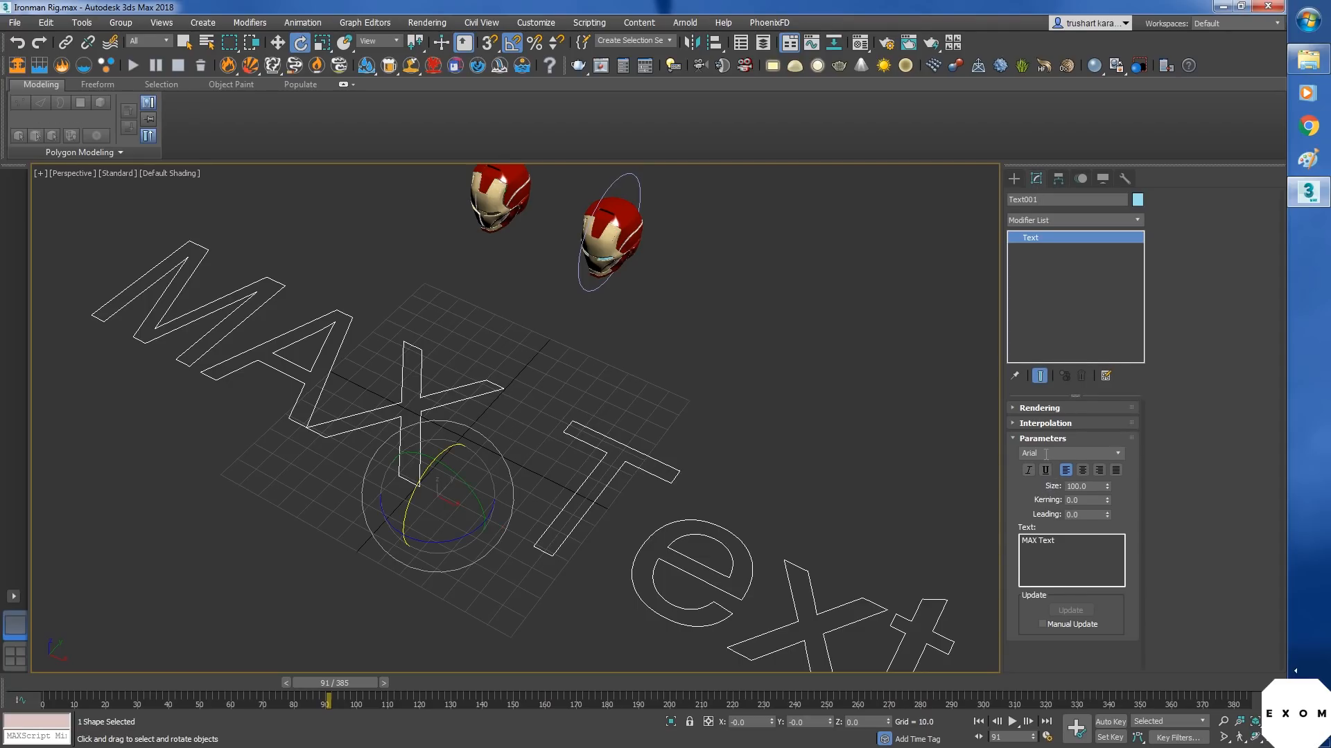
click(1117, 453)
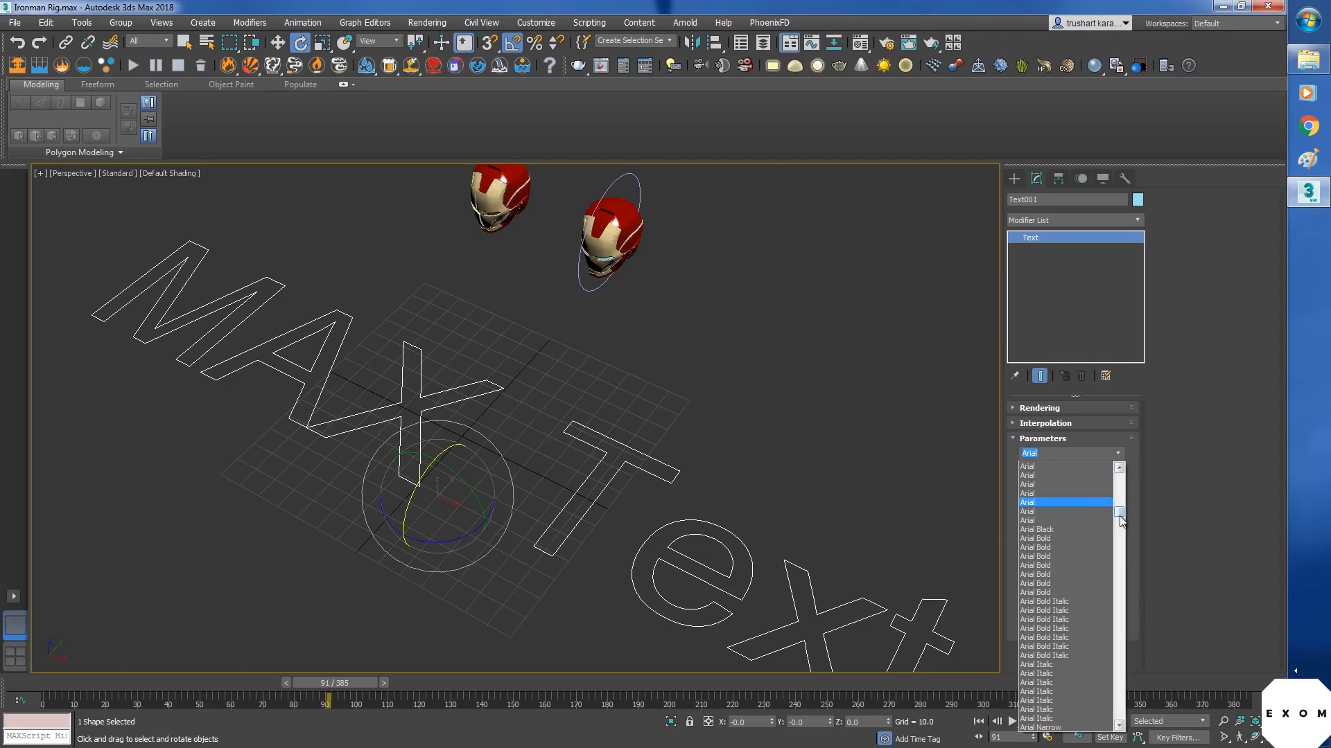
drag(1120, 524, 1129, 733)
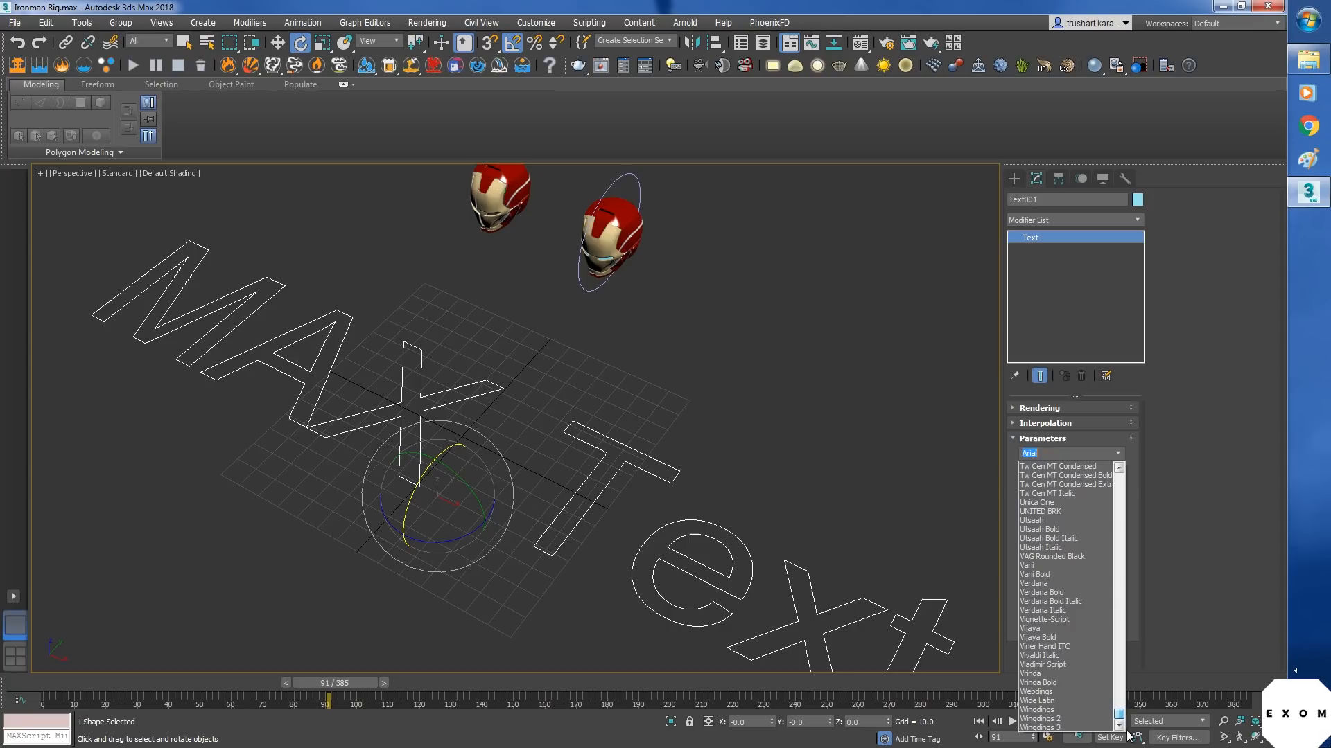
click(1046, 728)
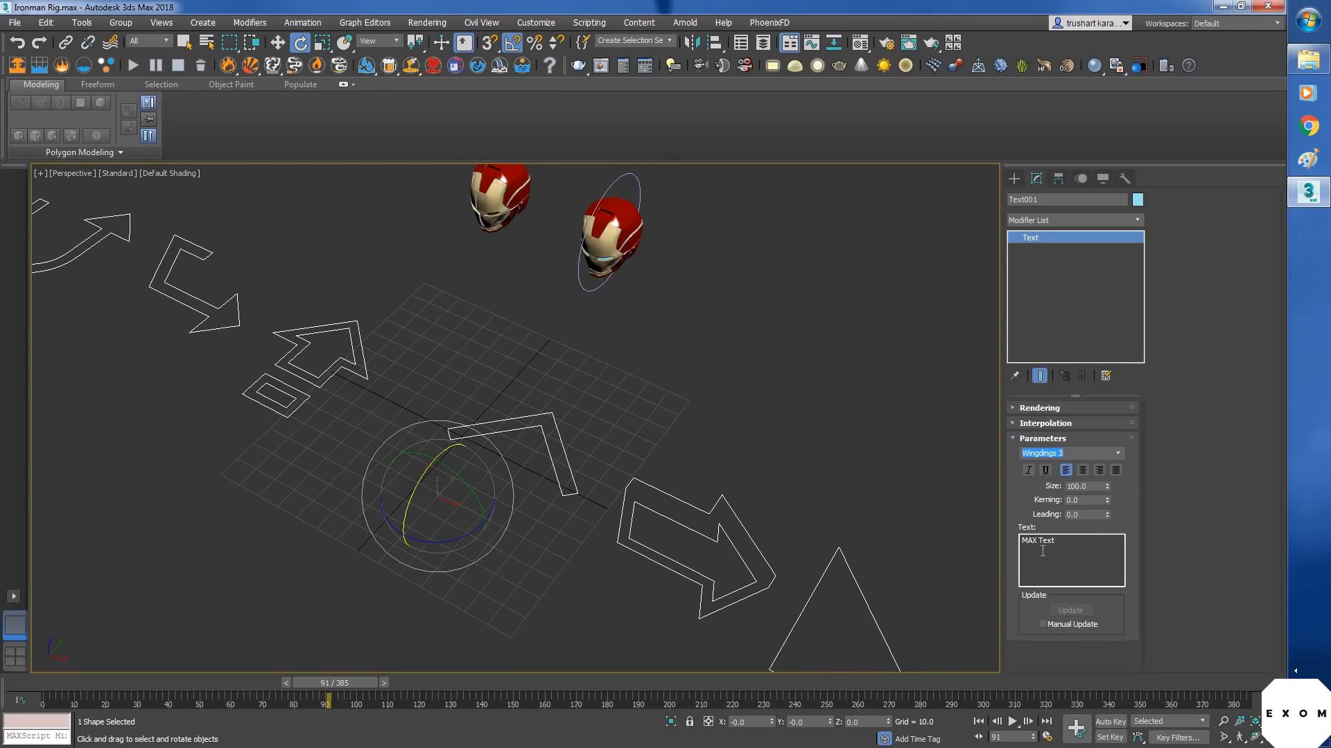
drag(1073, 552, 883, 524)
text(n)
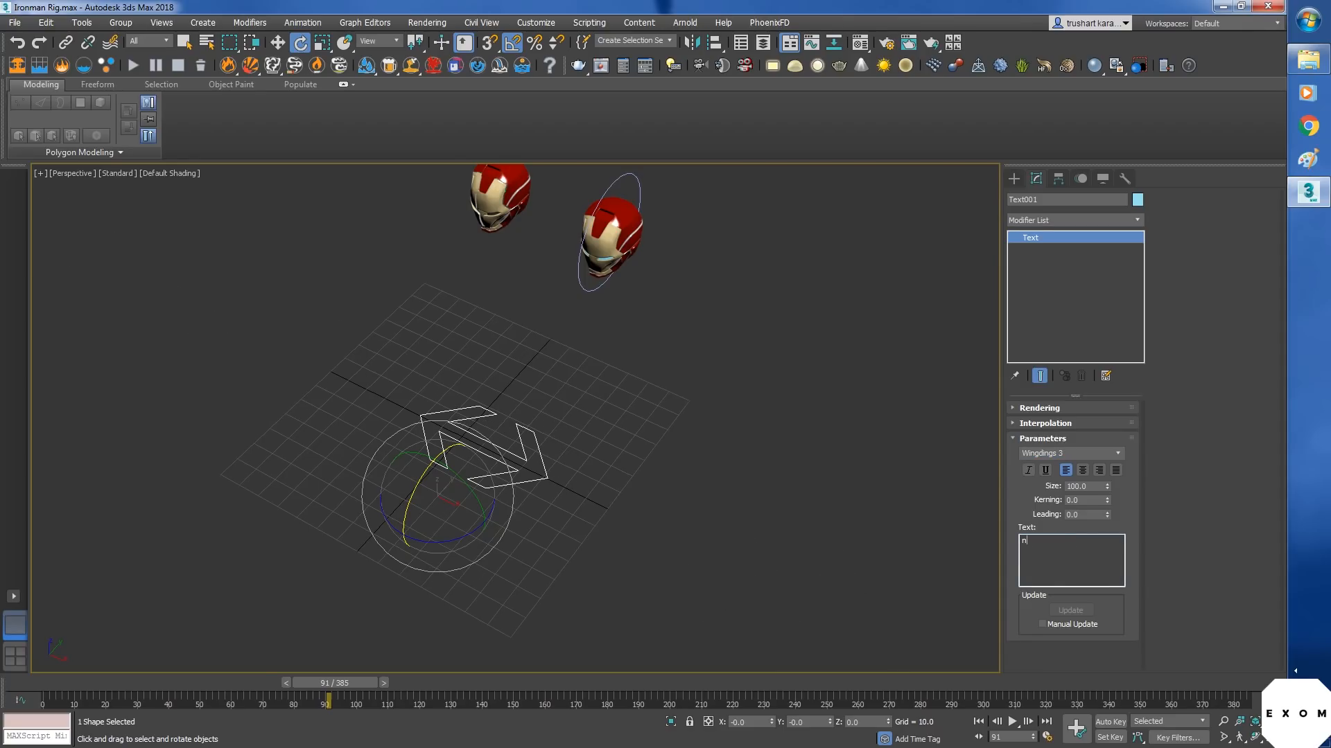
- Add an Edit Spline modifier to the arrow text spline on the ground grid
alt+middle_drag(474, 468, 579, 516)
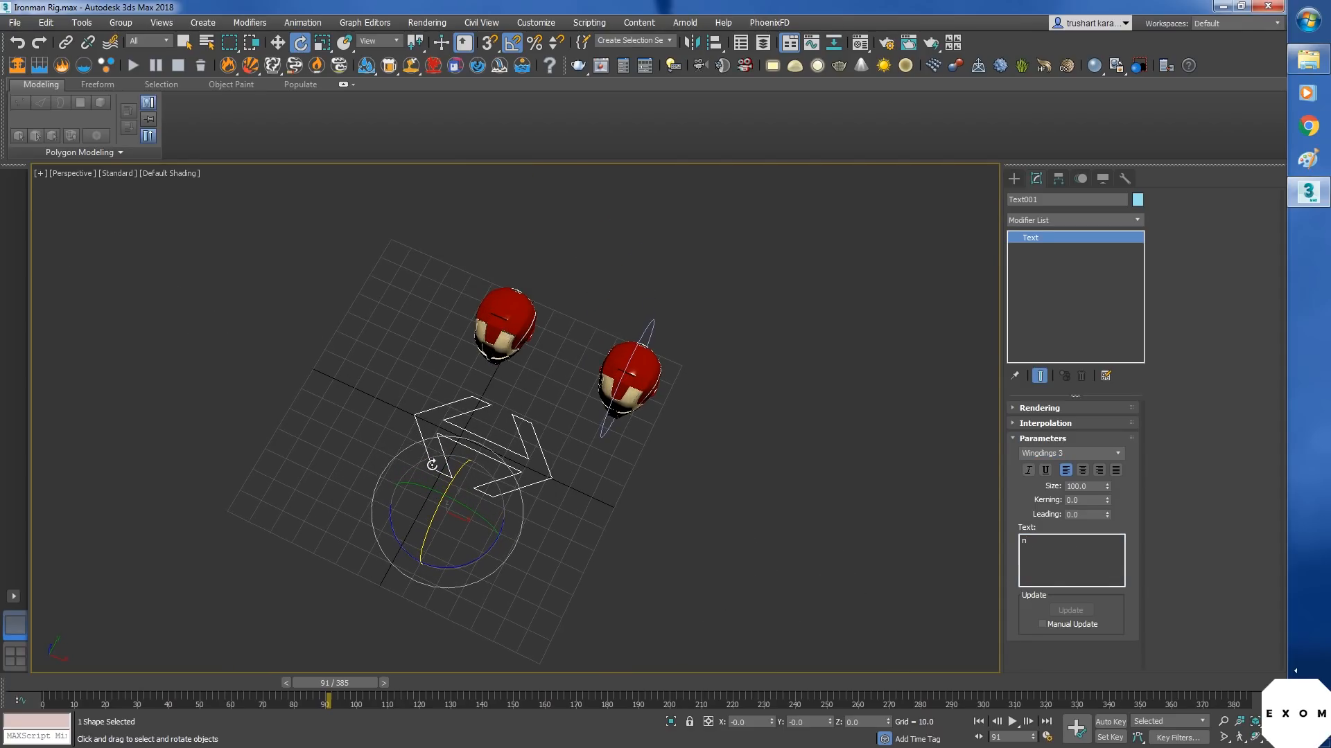
middle_drag(503, 478, 509, 514)
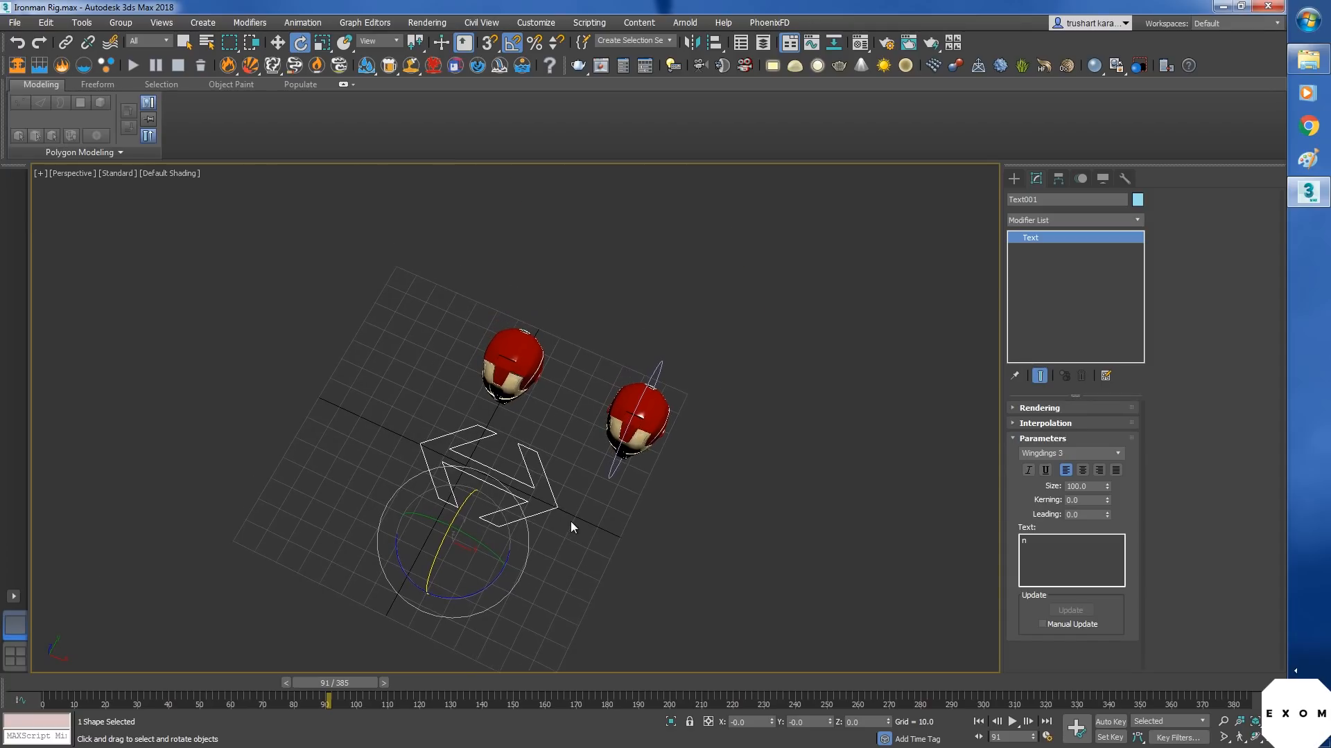
scroll(589, 537, up, 3)
middle_drag(594, 542, 549, 512)
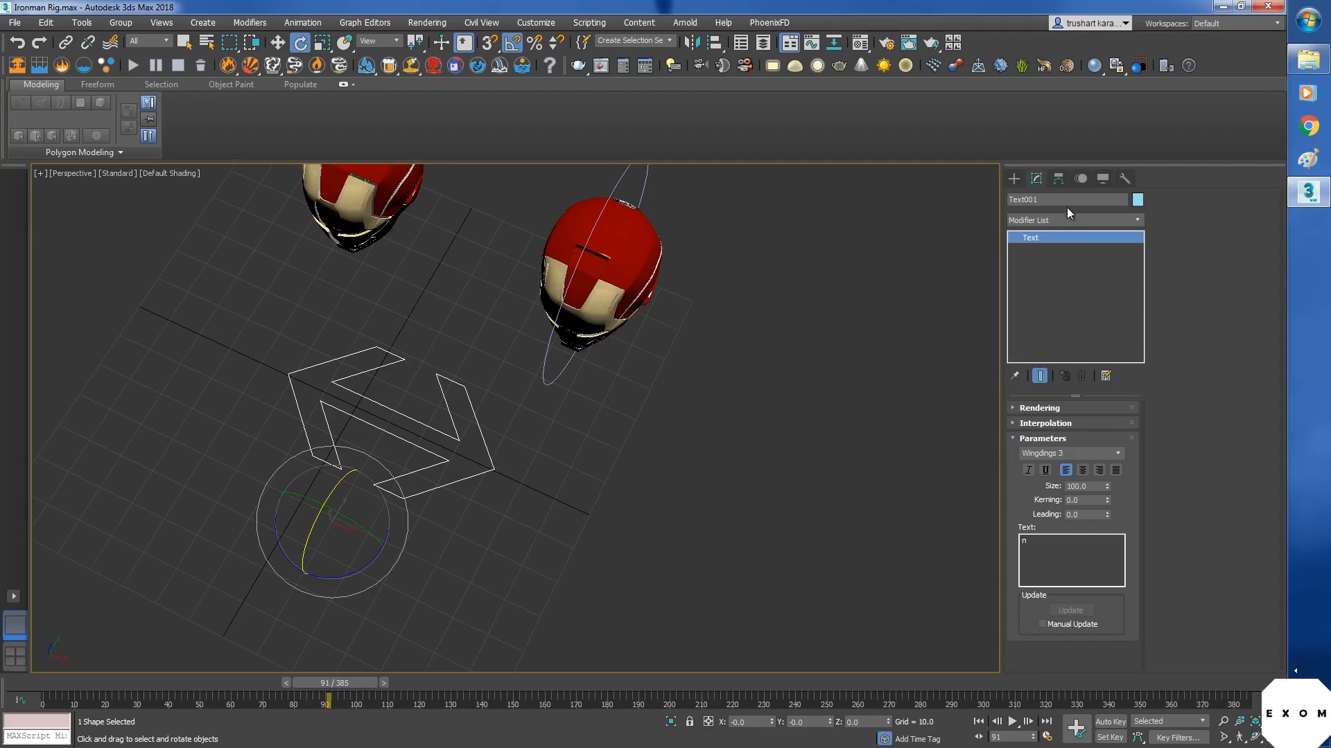
click(1132, 221)
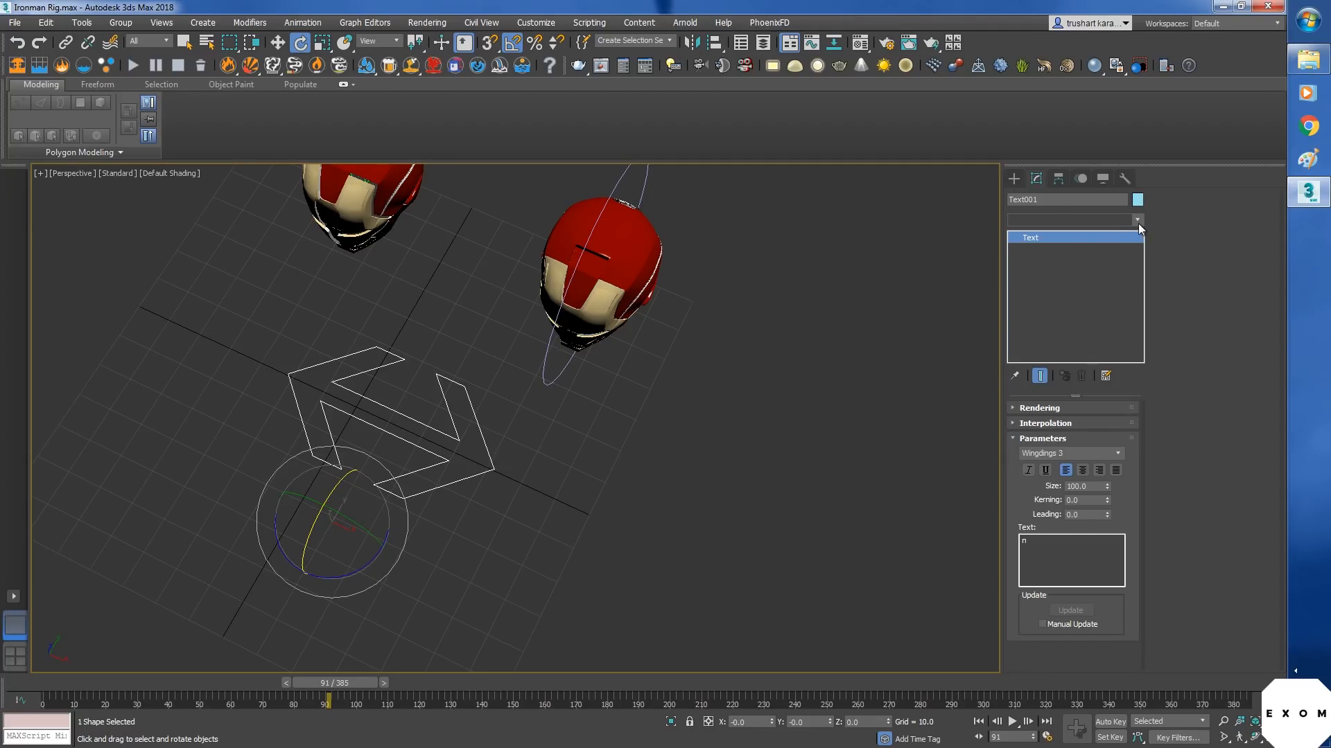
click(1137, 221)
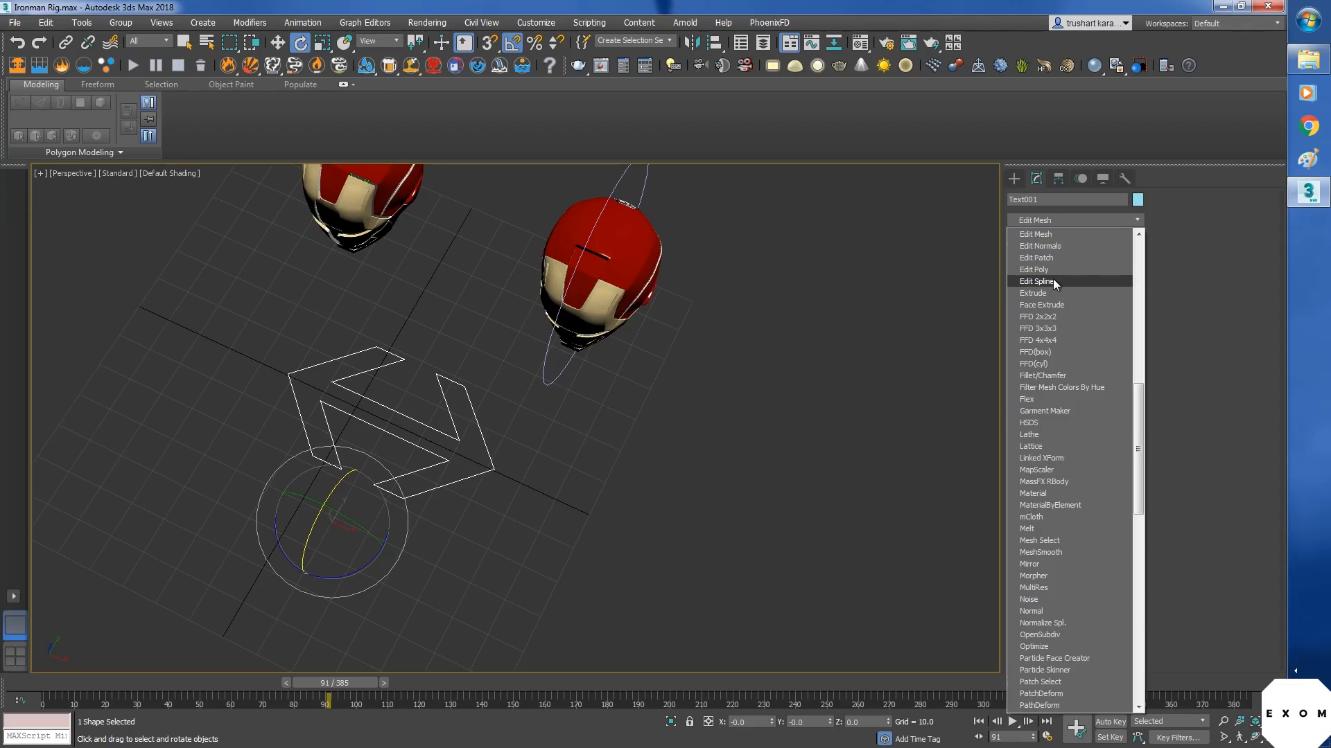
click(1054, 283)
- Lengthen the double-headed arrow by moving the seven vertices of one arrowhead outward along the X axis
middle_drag(518, 484, 604, 449)
alt+middle_drag(604, 449, 606, 473)
click(1028, 237)
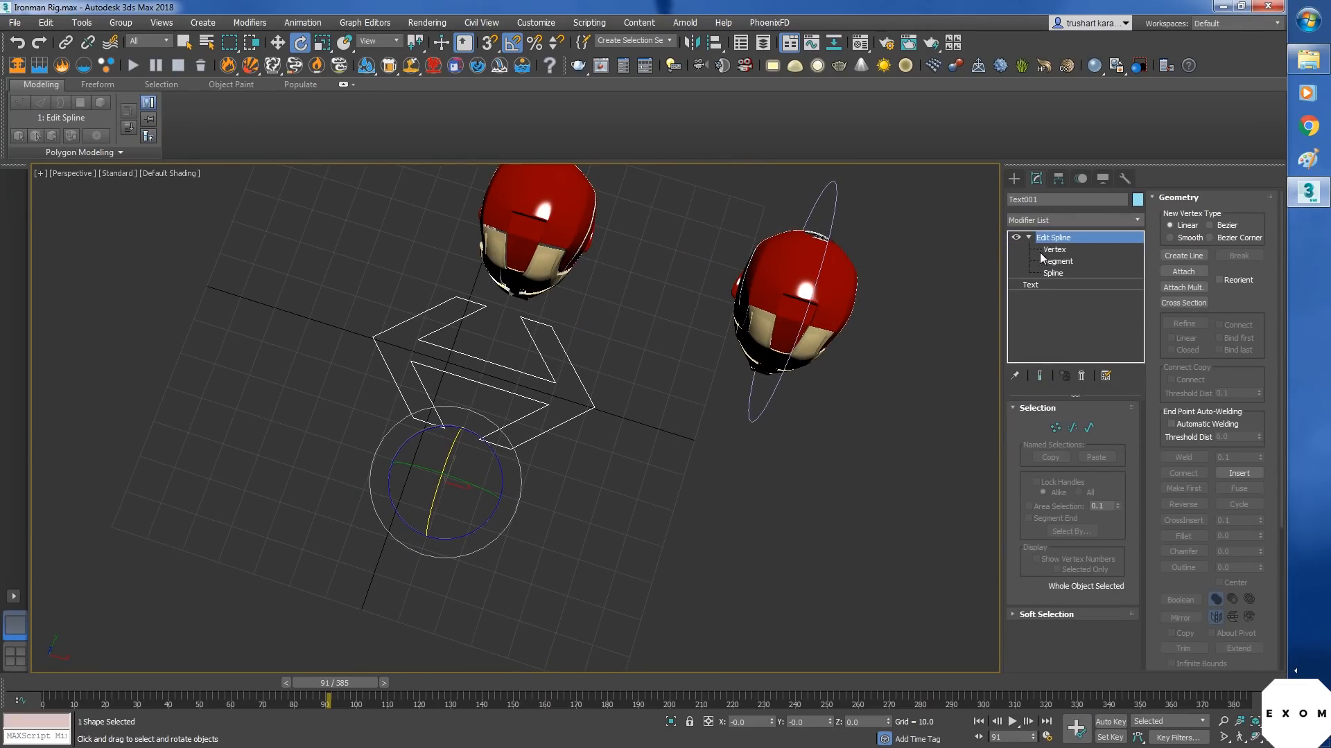
click(1054, 249)
alt+middle_drag(457, 538, 585, 511)
drag(658, 528, 500, 291)
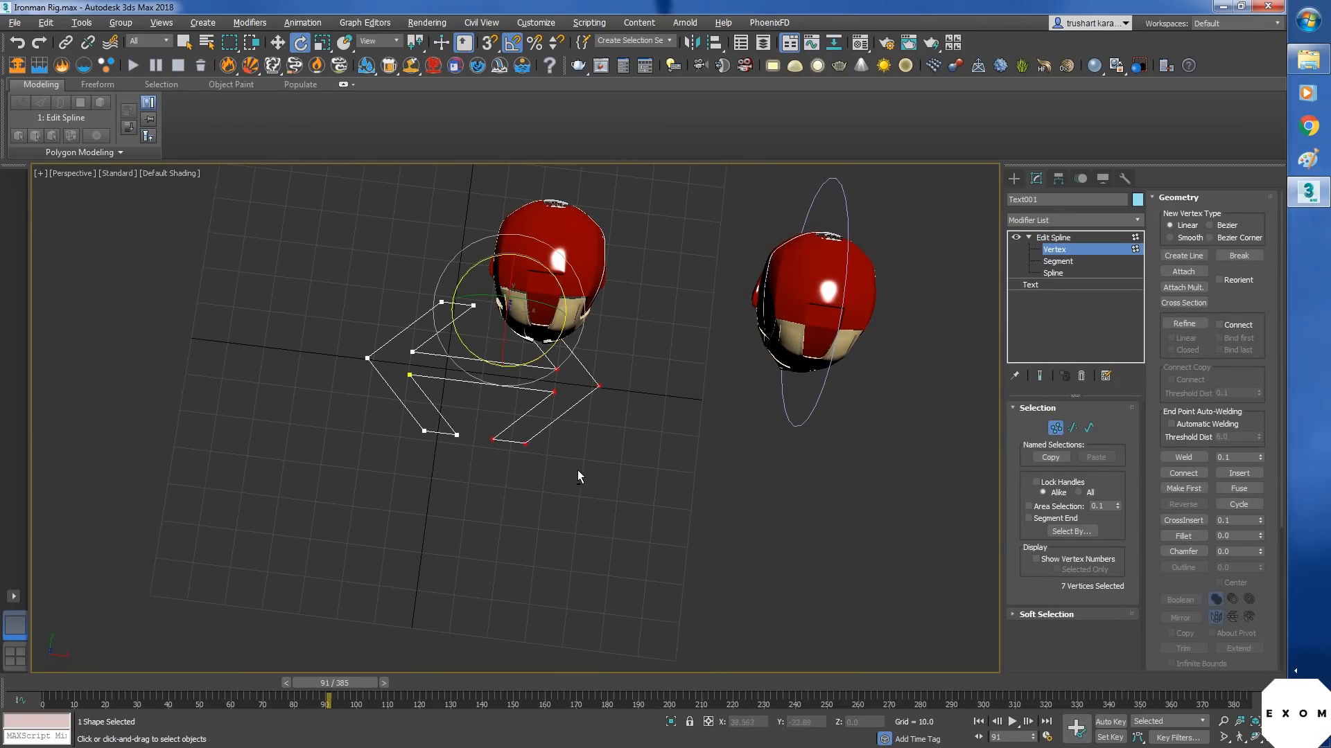
key(alt+q)
key(w)
drag(599, 380, 790, 422)
alt+middle_drag(790, 422, 722, 457)
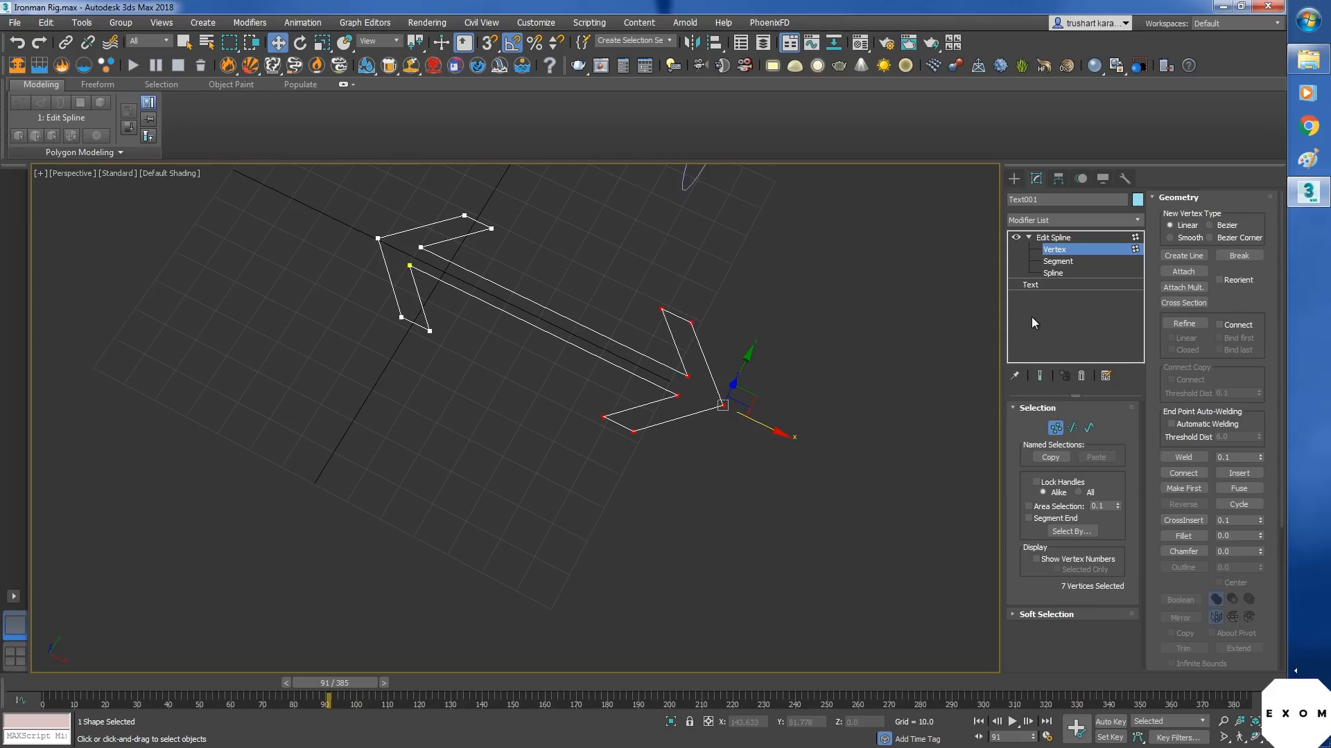
click(1054, 237)
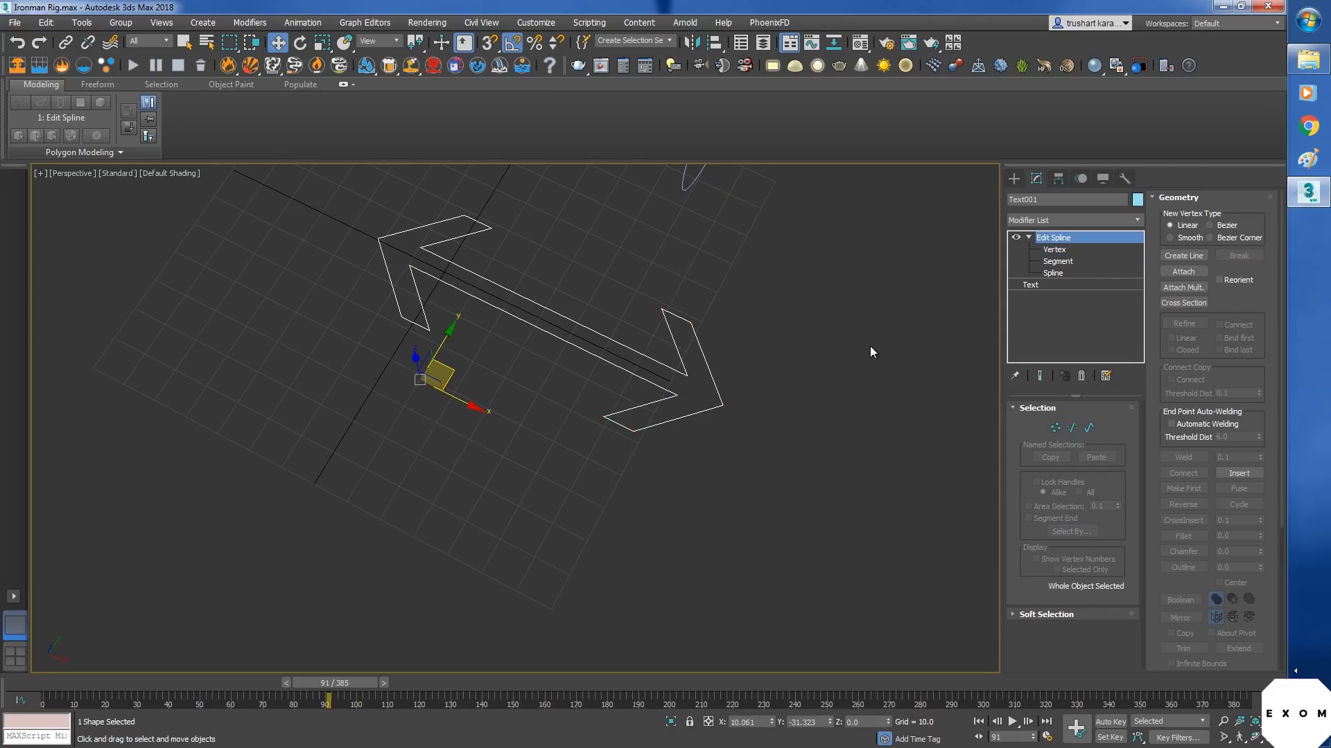
- Center the arrow's pivot on its own geometry
middle_drag(716, 400, 710, 428)
click(1058, 179)
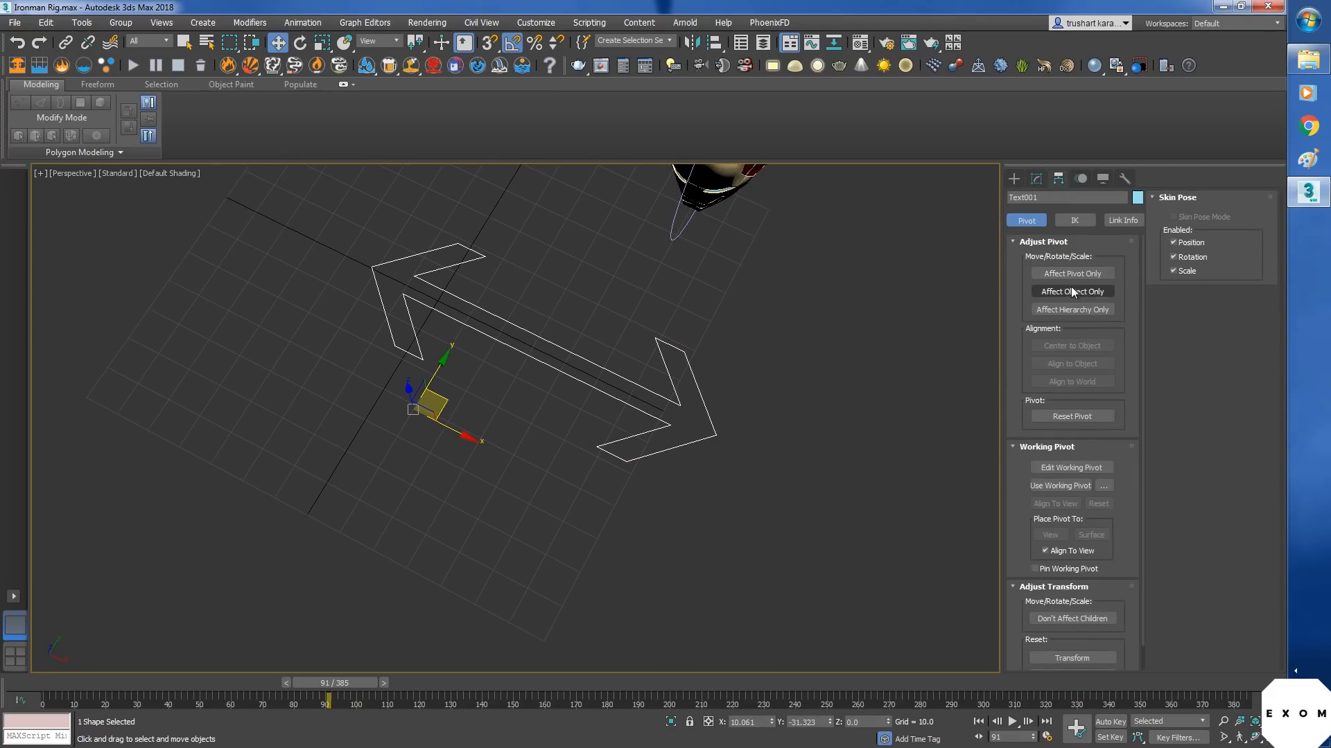
click(1072, 274)
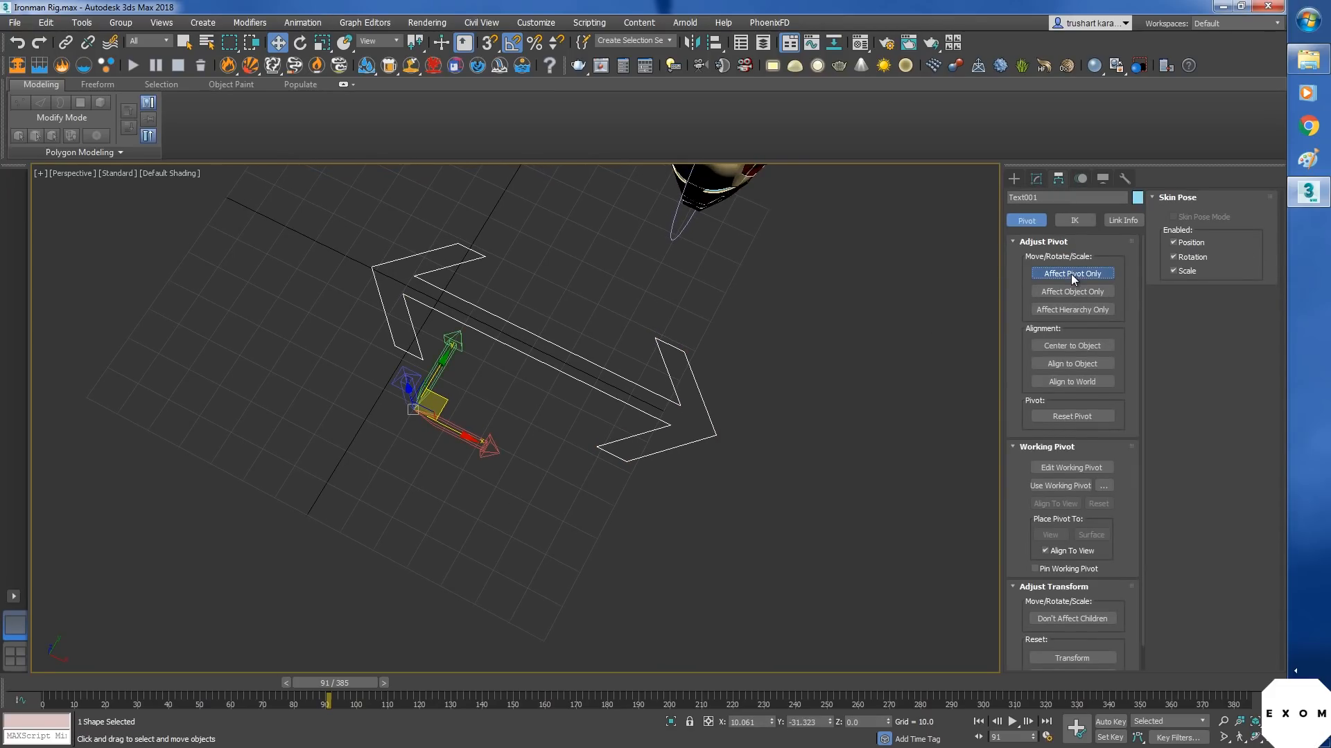
click(1069, 345)
click(1034, 180)
- Align the arrow to the circle by pivot point in X, Y and Z position, also matching its X axis orientation
alt+middle_drag(721, 440, 656, 452)
scroll(655, 449, down, 6)
scroll(636, 401, up, 3)
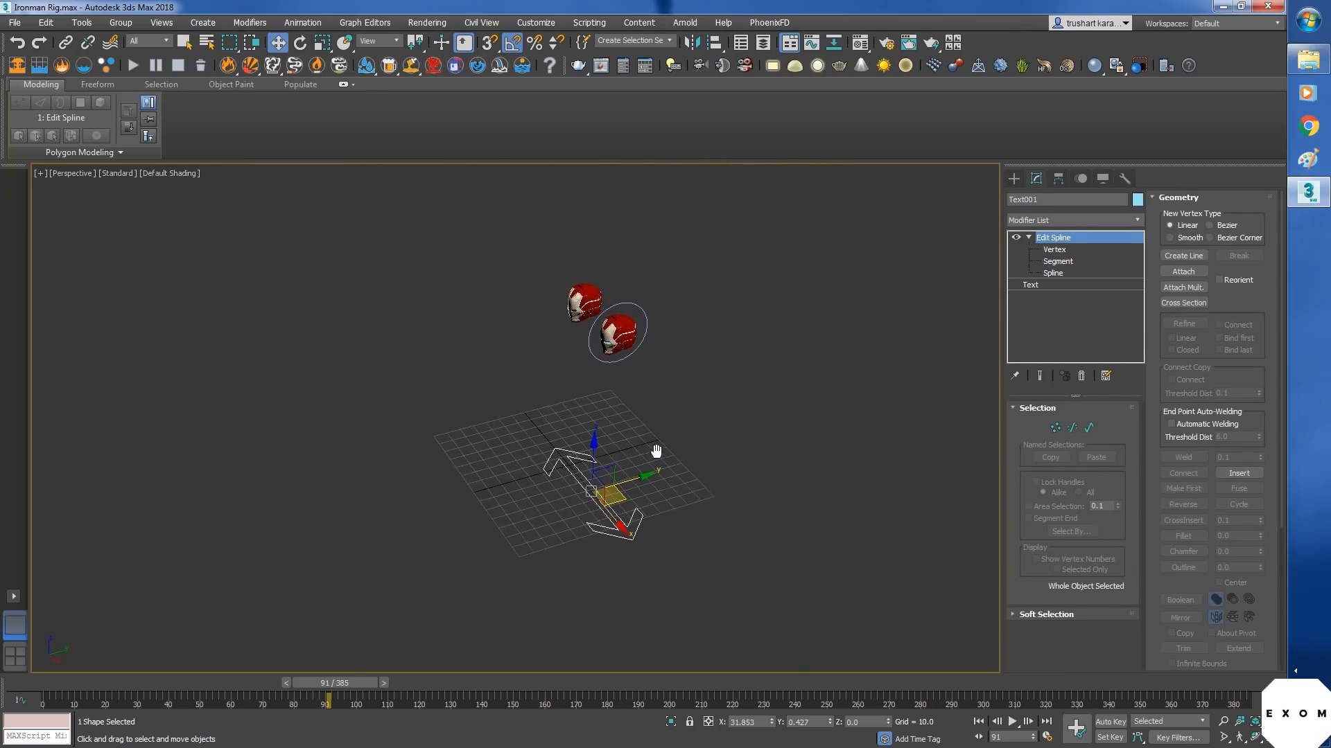
scroll(624, 381, up, 3)
key(alt+a)
click(574, 319)
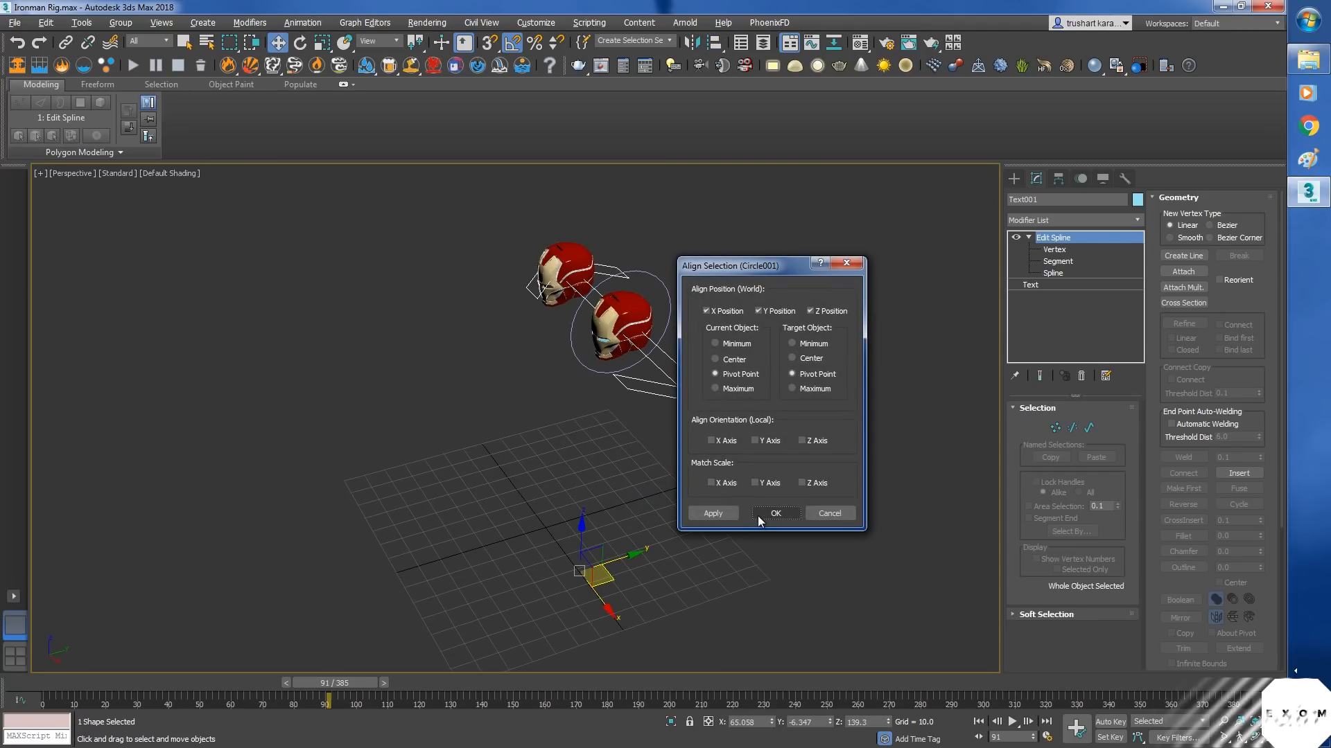
click(720, 442)
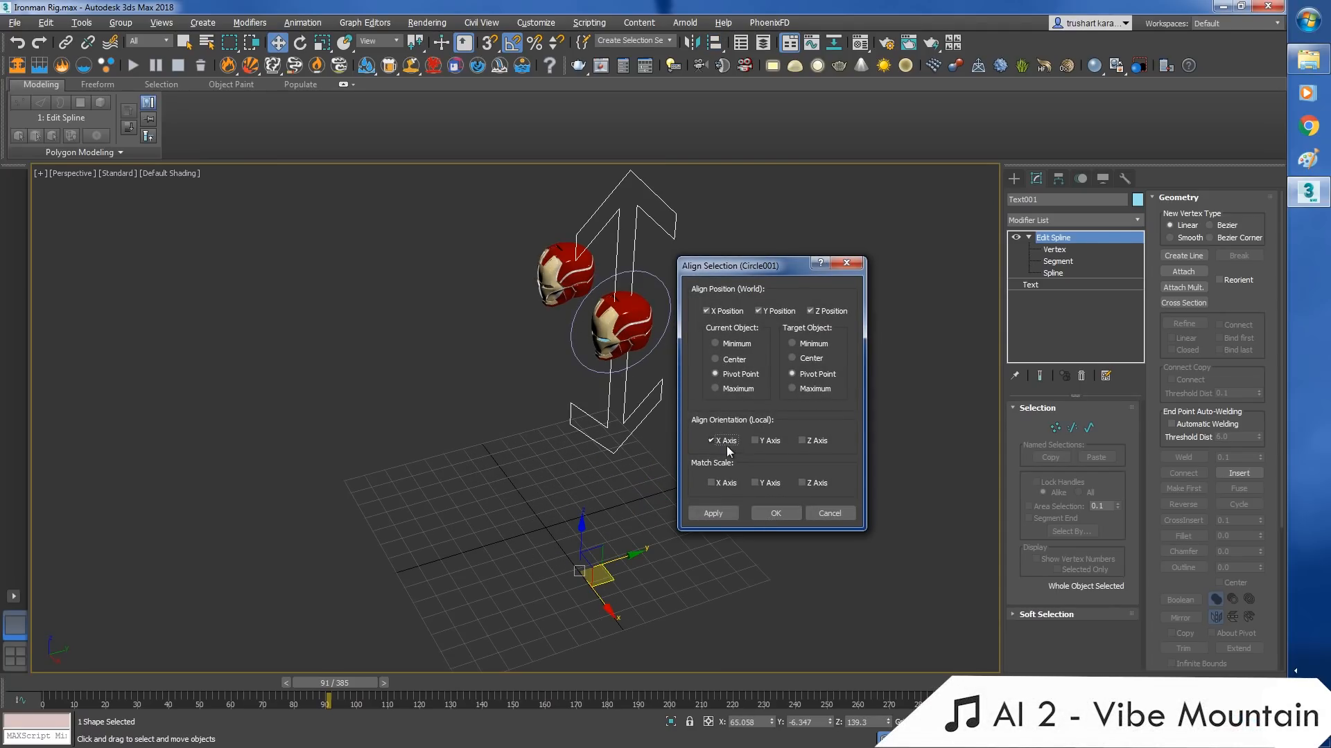
click(776, 513)
- Scale the arrow down and place it in front of the helmet's faceplate
key(z)
drag(639, 402, 562, 430)
key(r)
scroll(552, 387, up, 3)
key(w)
drag(487, 310, 499, 342)
- Tilt the arrow to follow the slope of the forehead and scale it up uniformly to about 156 percent
scroll(537, 382, up, 8)
key(e)
scroll(496, 343, down, 8)
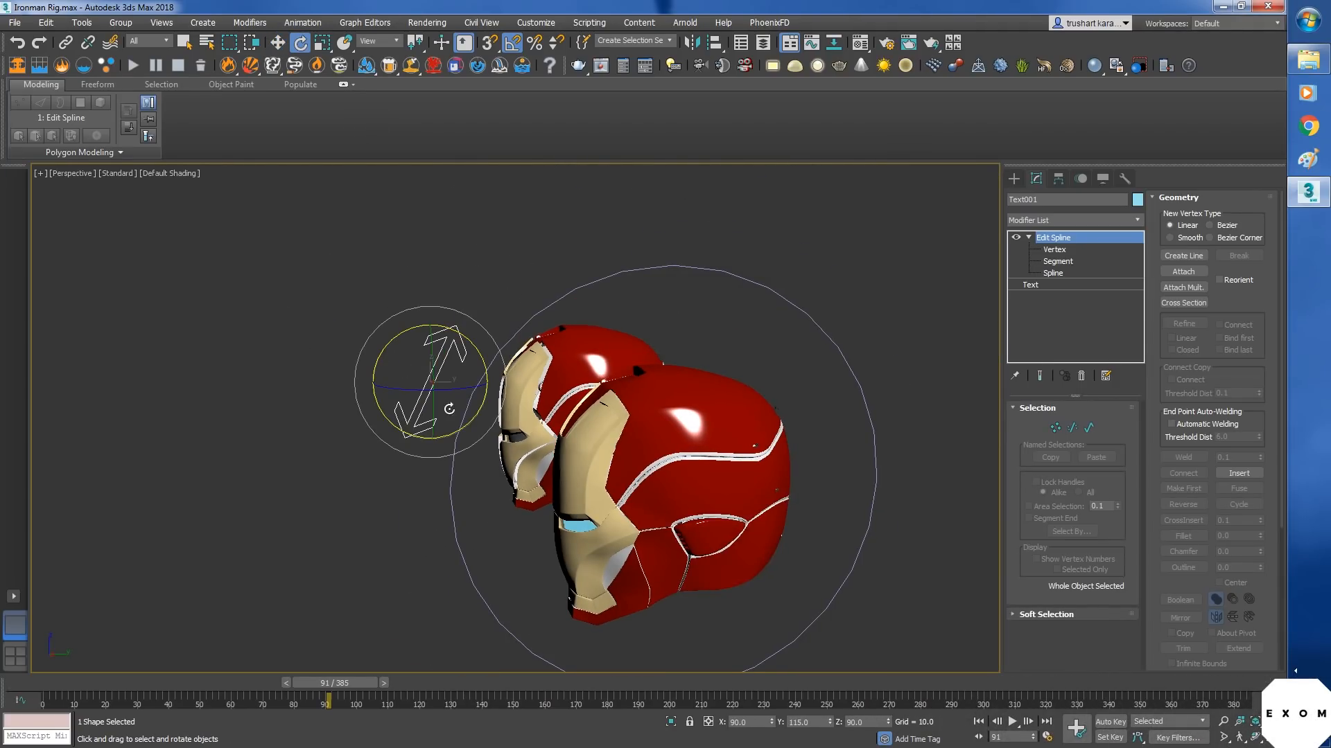
key(r)
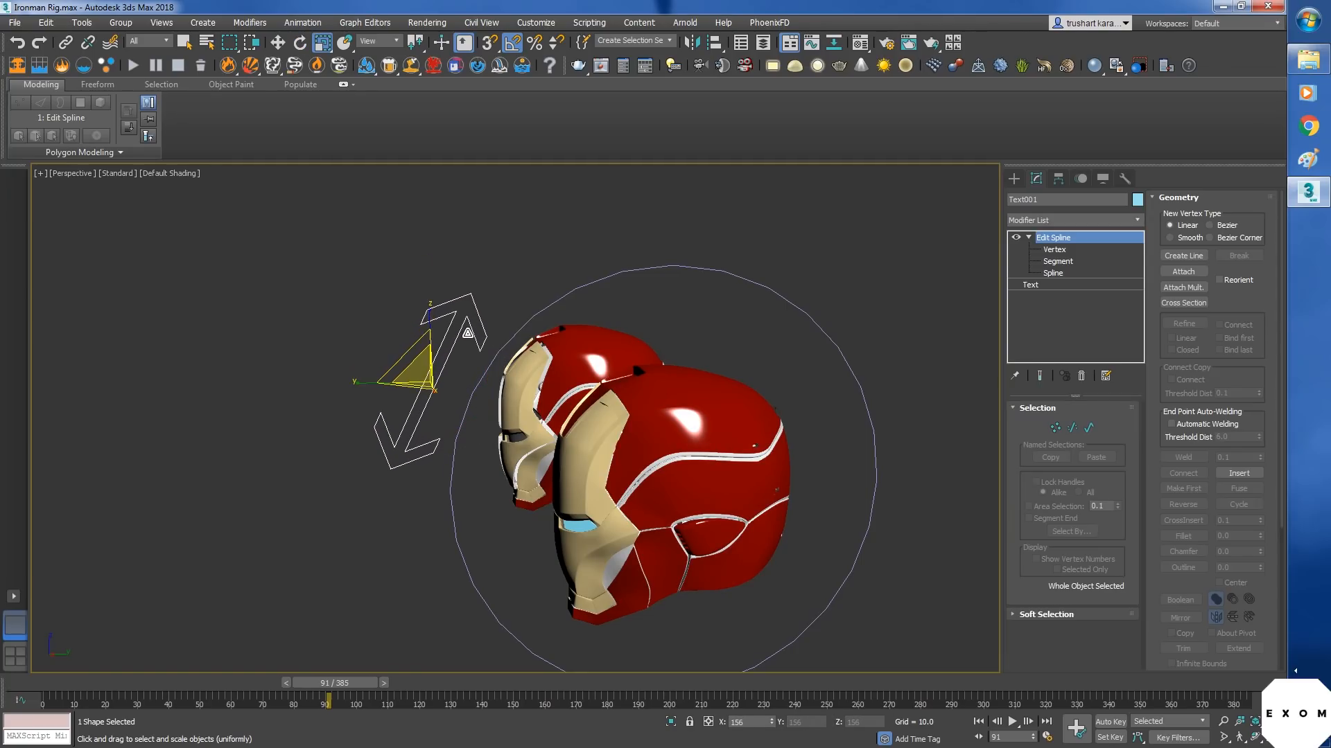
key(w)
scroll(470, 407, up, 1)
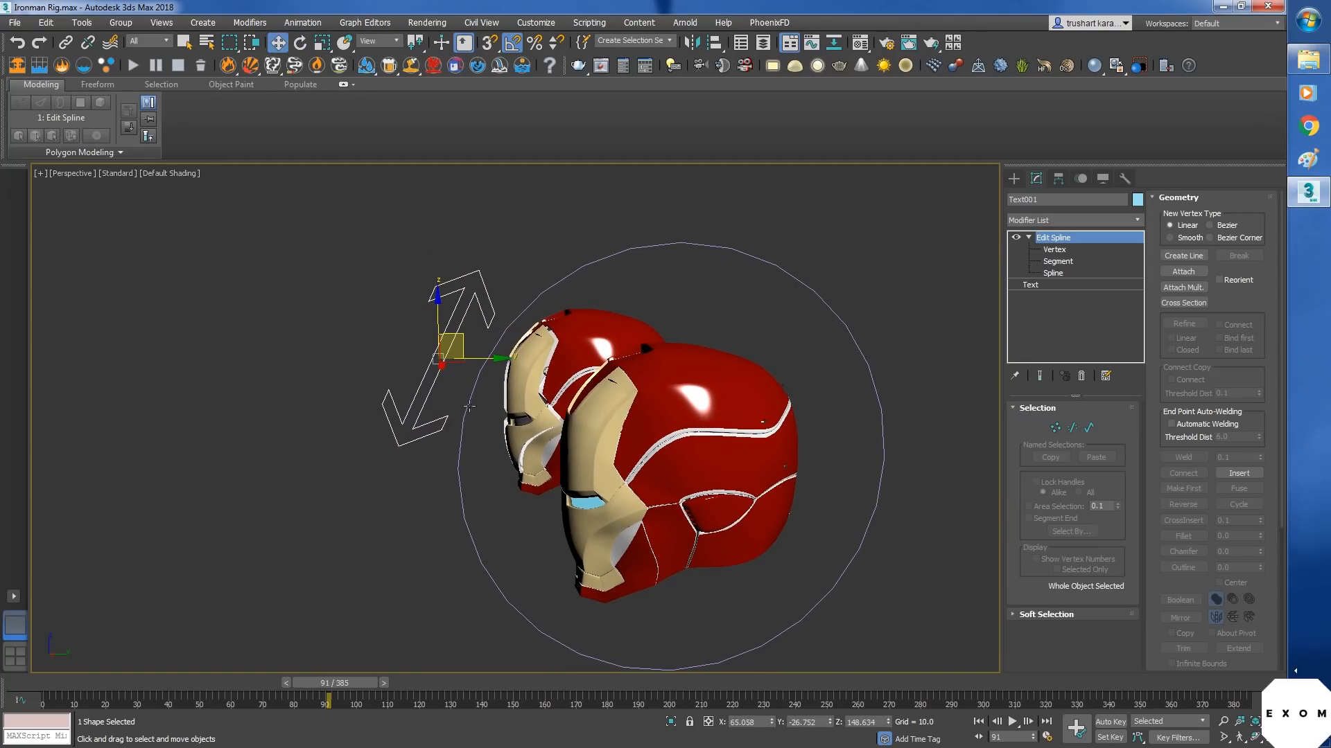
- Add a Bend modifier to the arrow with an angle of about 93.5
click(1137, 220)
key(b)
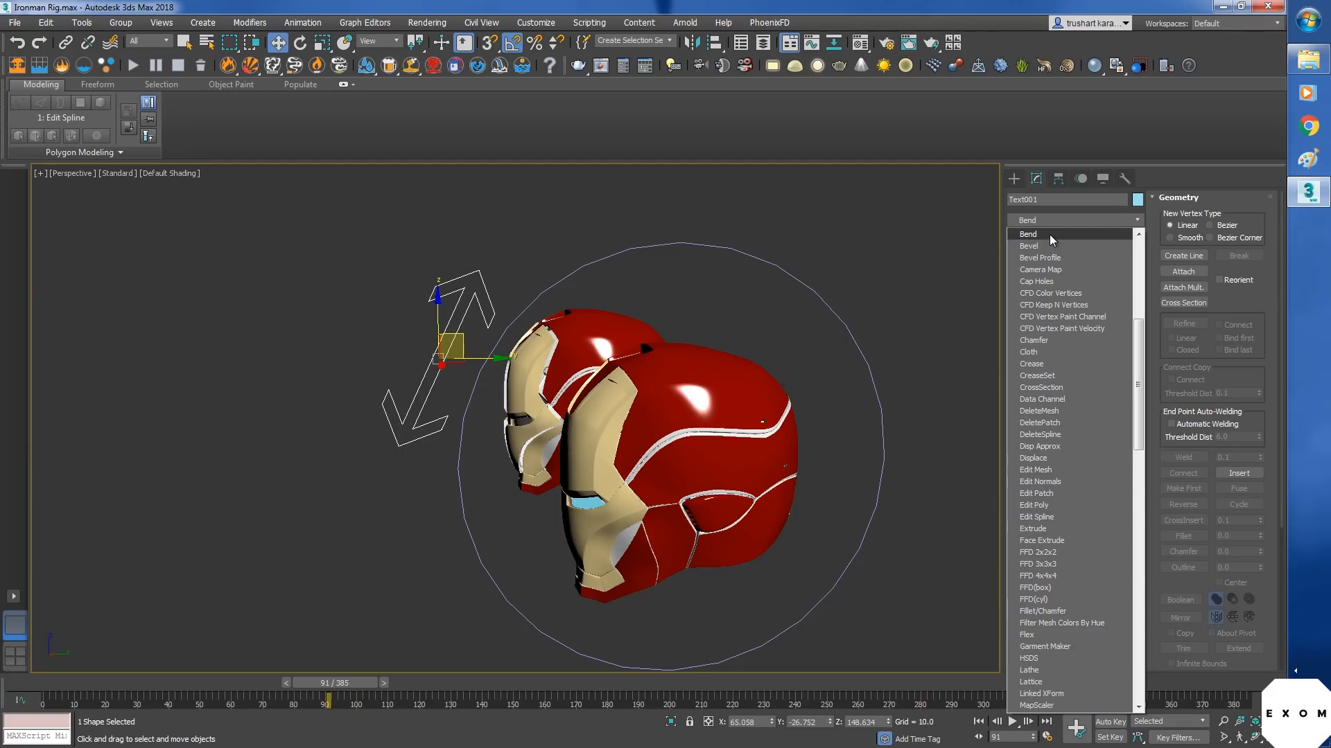
click(1051, 236)
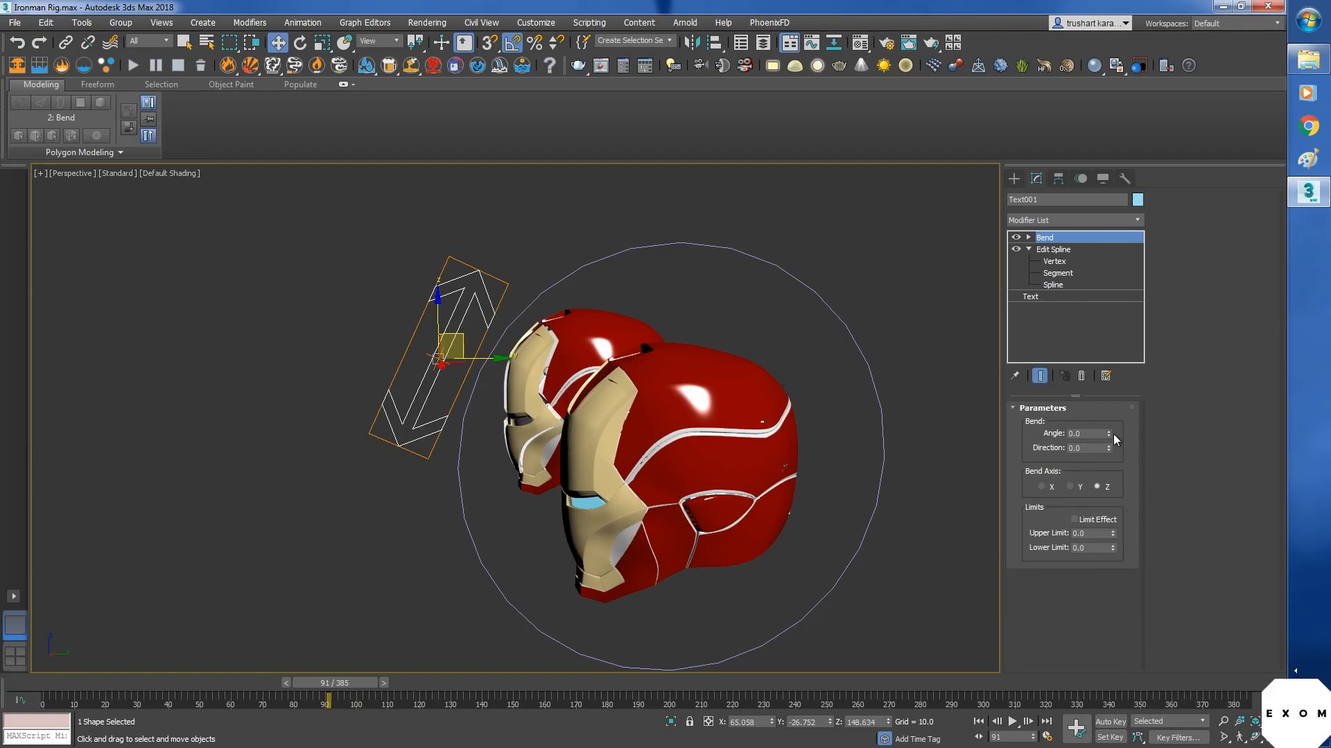
drag(1108, 435, 1107, 356)
- Set the arrow's bend axis to X and its bend direction to about -50.5
click(1074, 489)
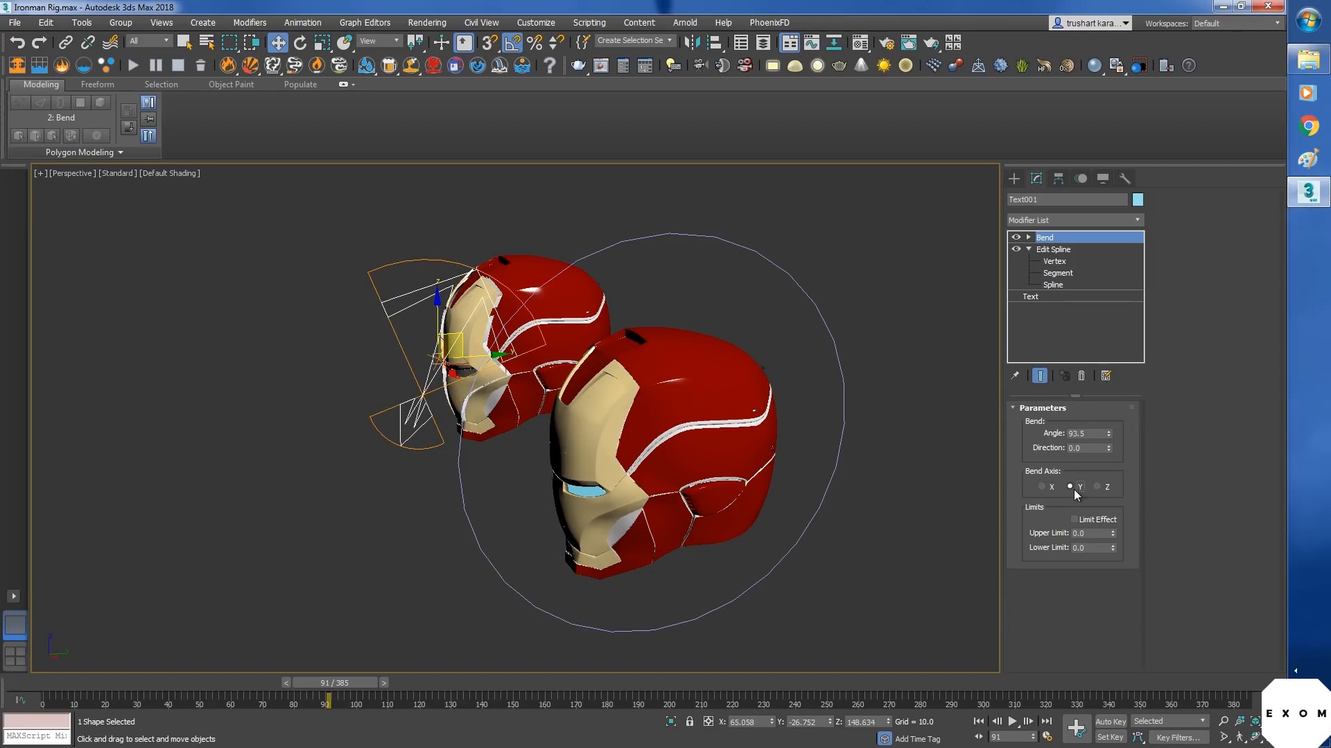
click(1042, 487)
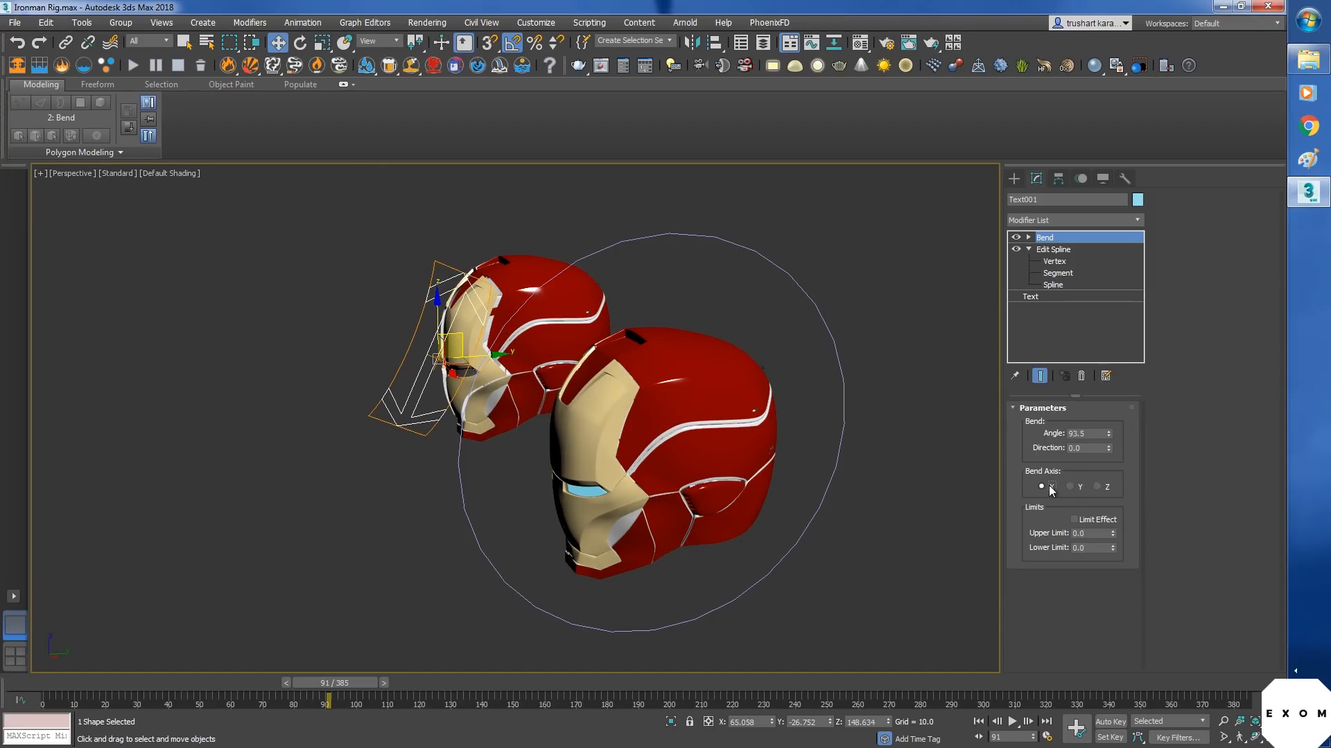
drag(1110, 447, 1103, 519)
alt+middle_drag(614, 439, 614, 456)
middle_drag(526, 416, 544, 443)
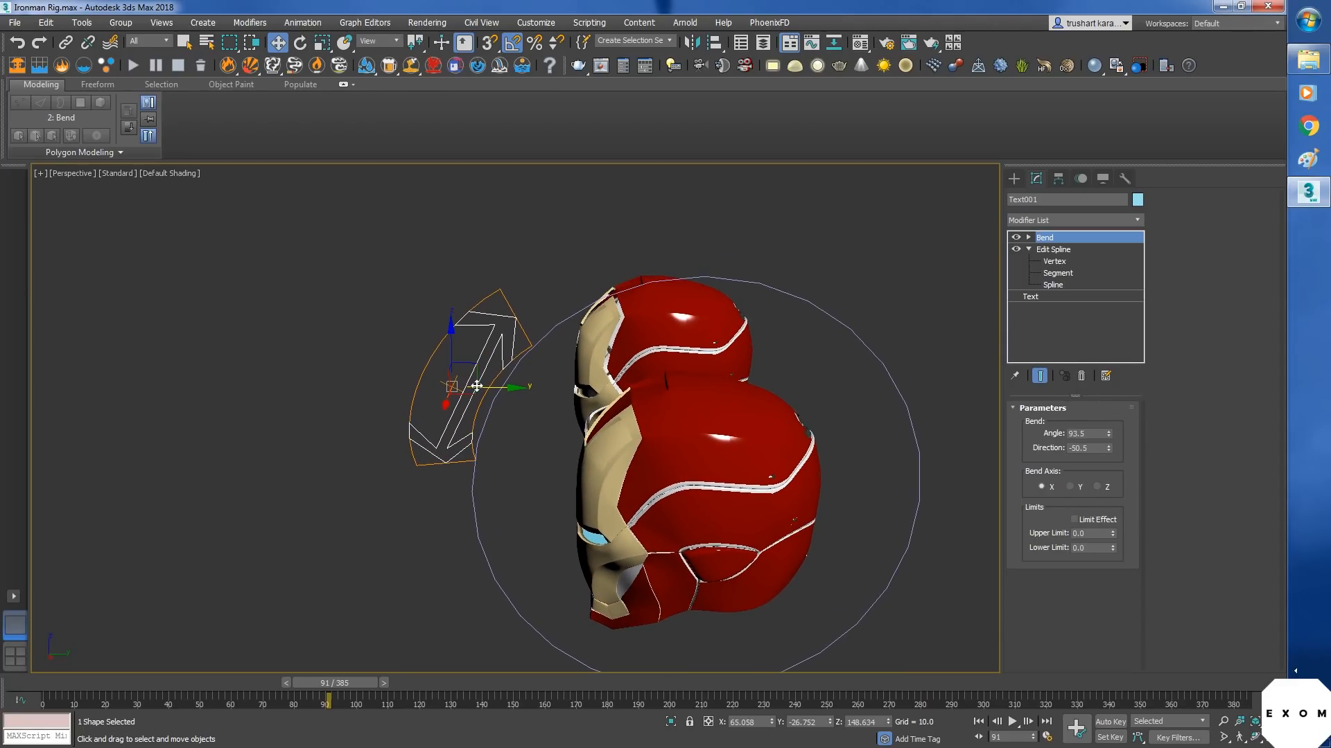
- Divide the two long shaft segments of the arrow three times in the Edit Spline modifier
scroll(476, 386, up, 2)
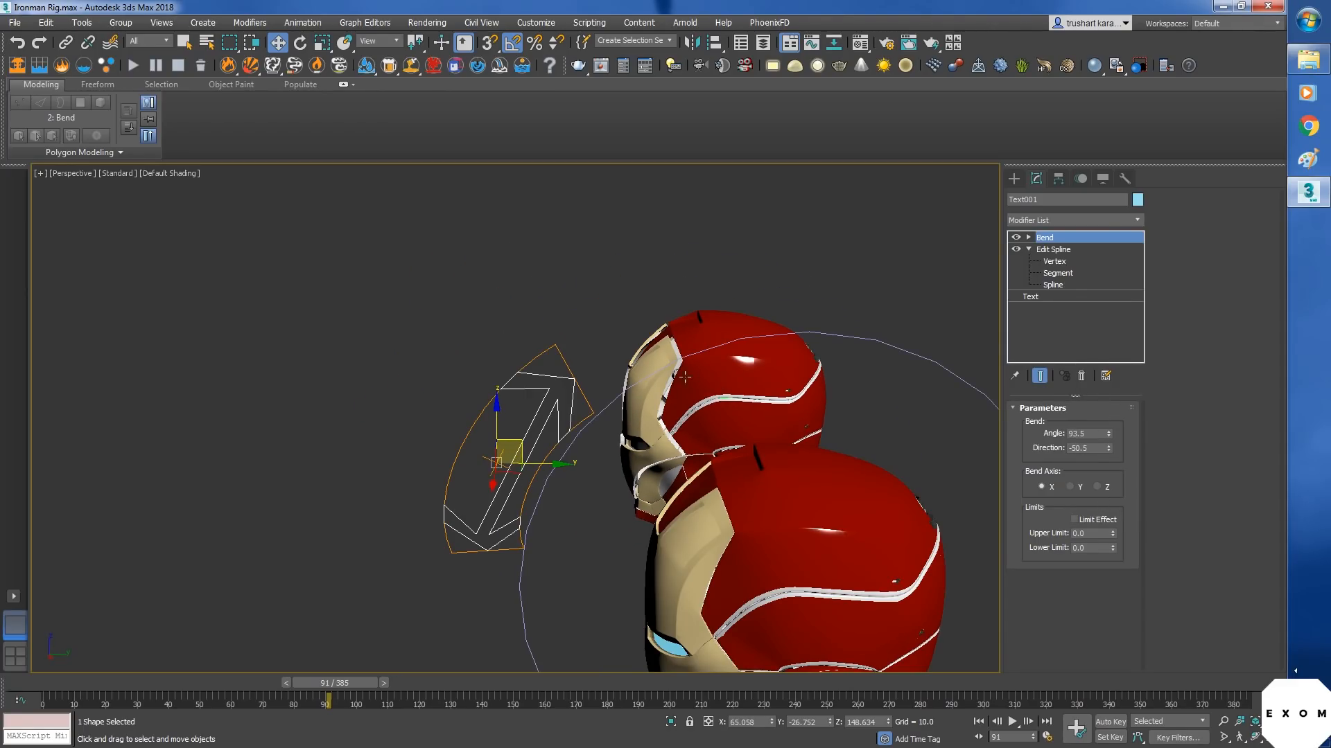
click(1060, 262)
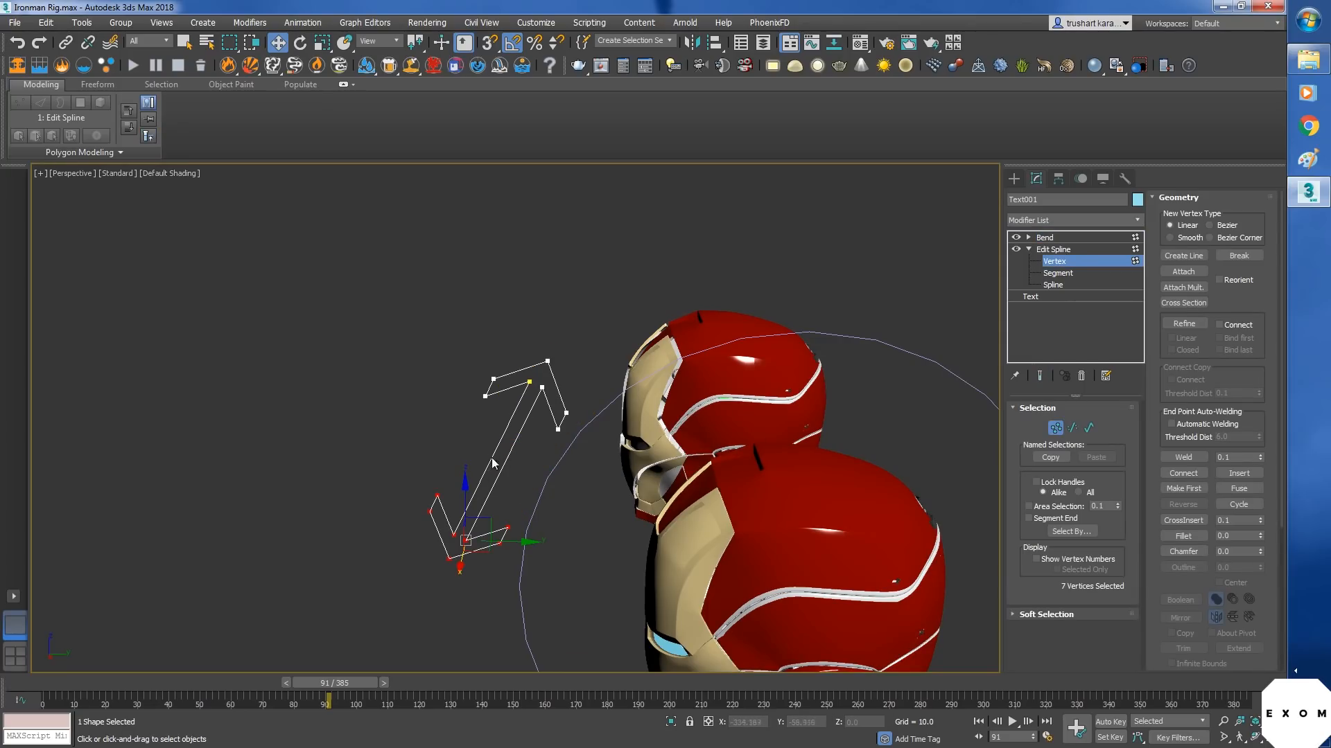
click(1060, 274)
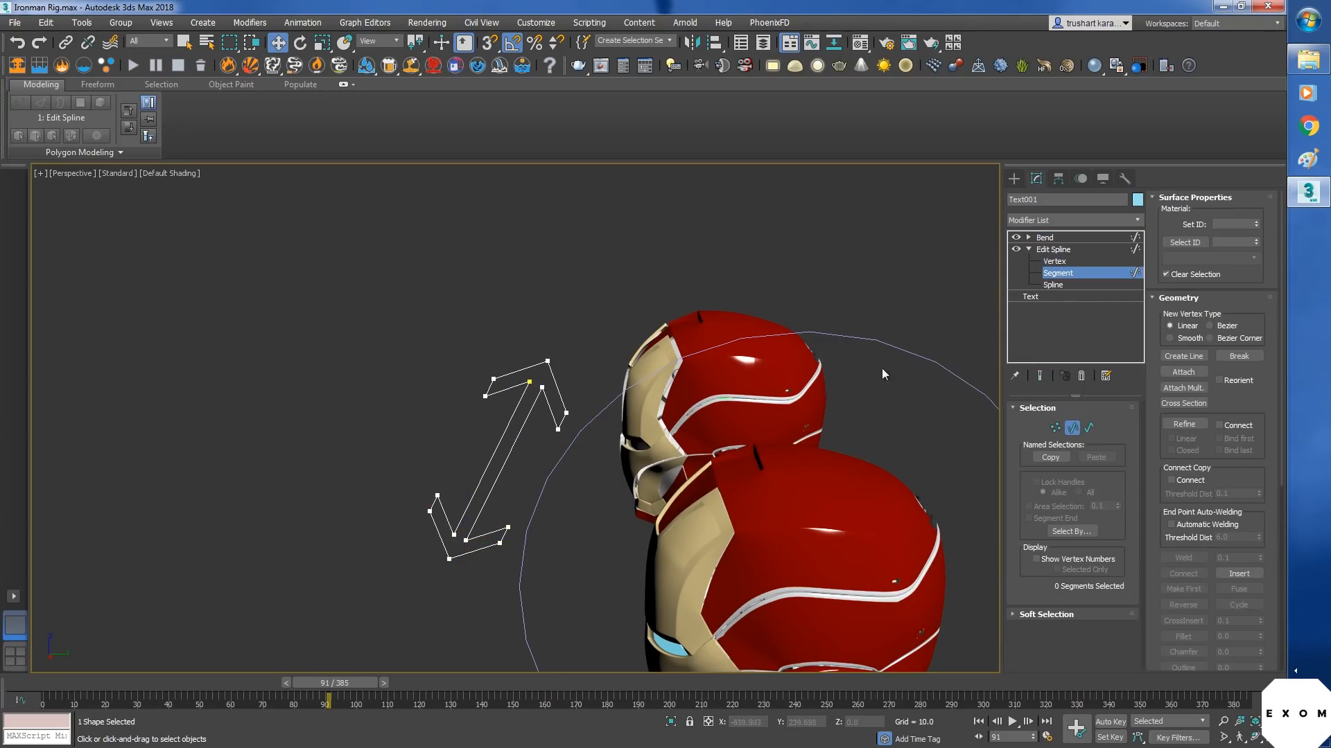
drag(513, 484, 483, 463)
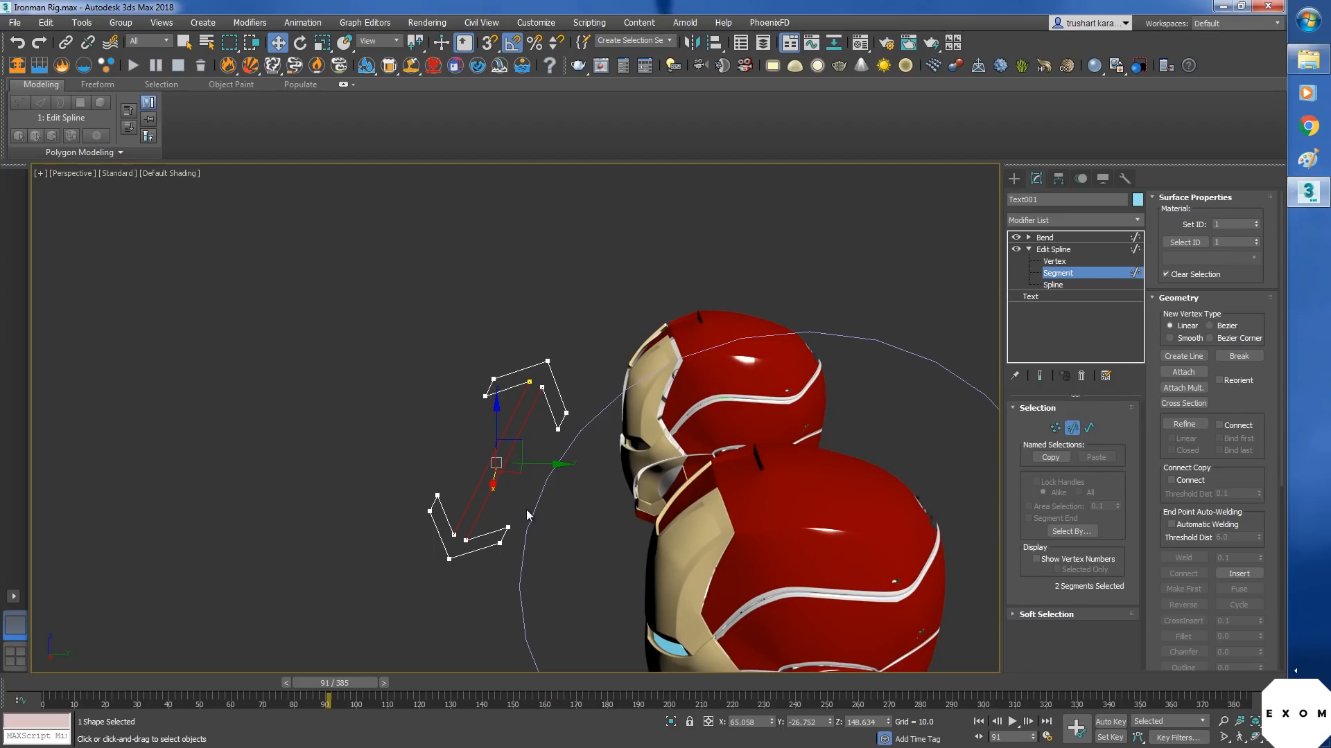
right_click(497, 476)
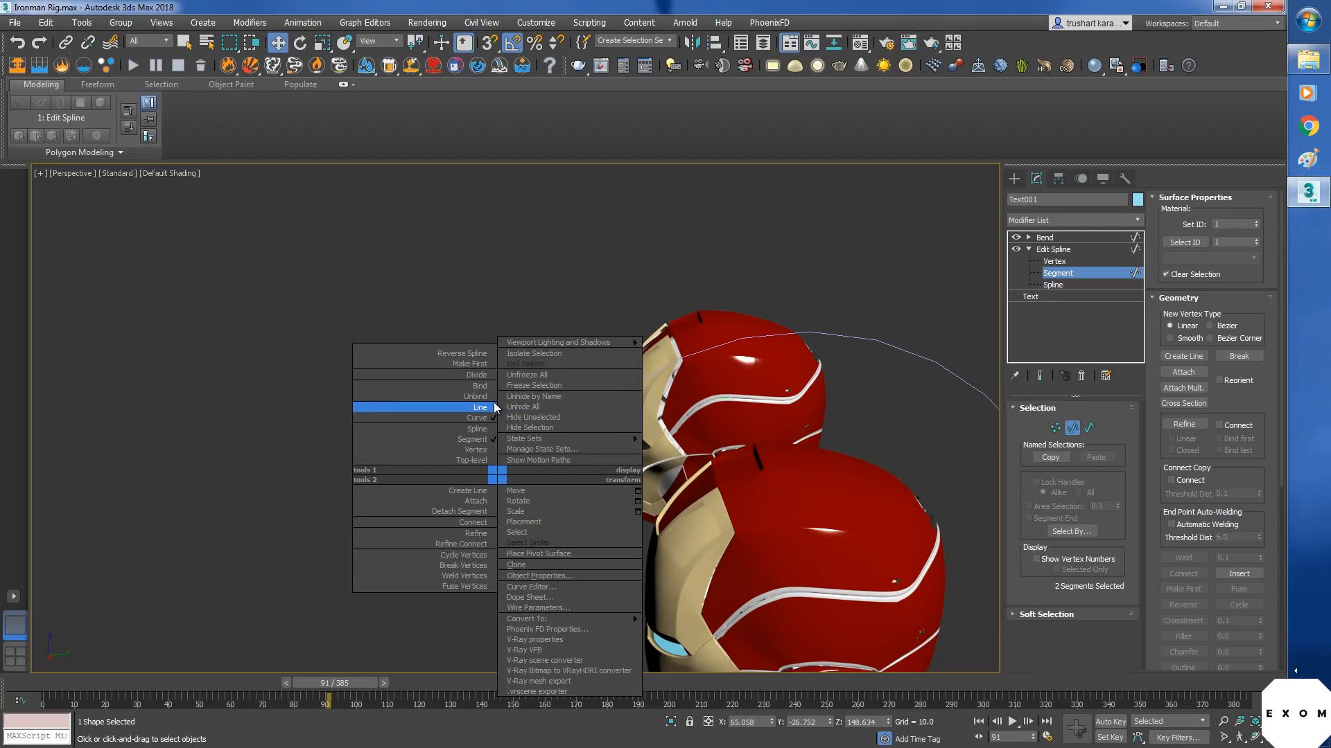
click(476, 375)
right_click(500, 458)
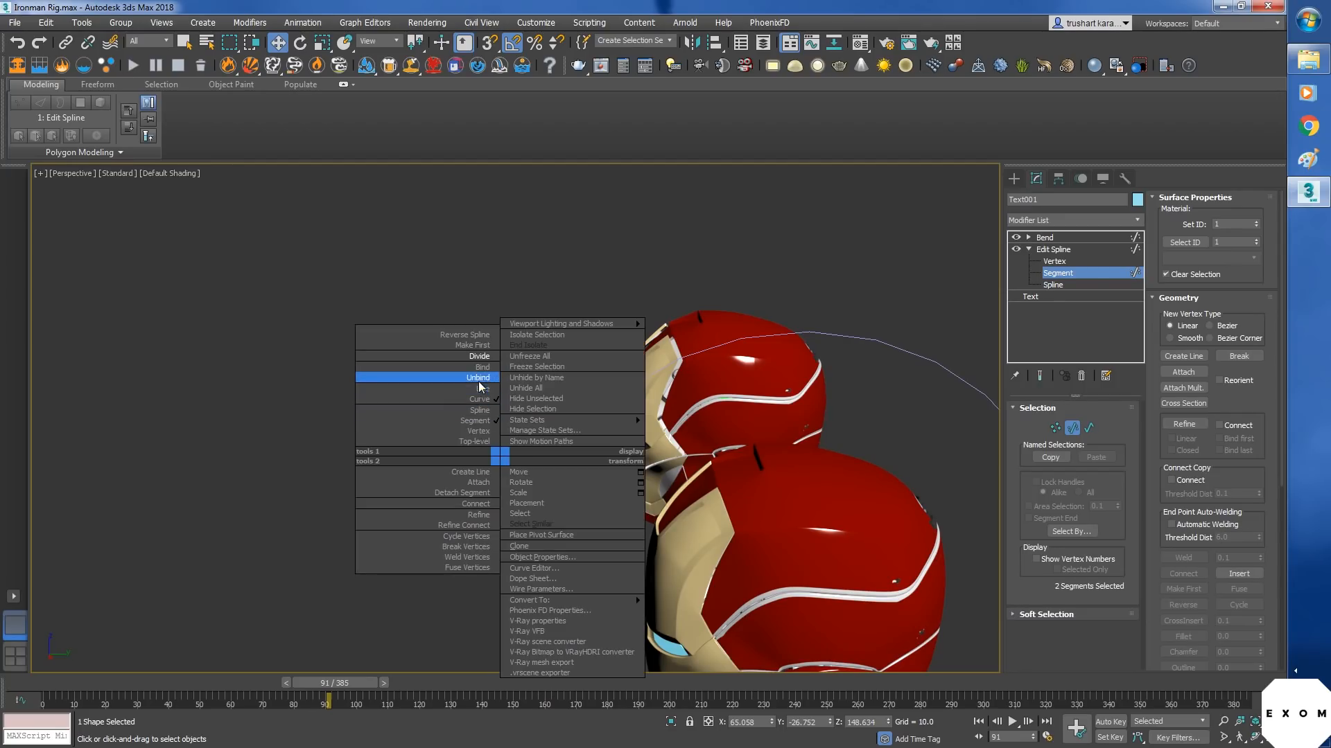
click(482, 356)
right_click(504, 460)
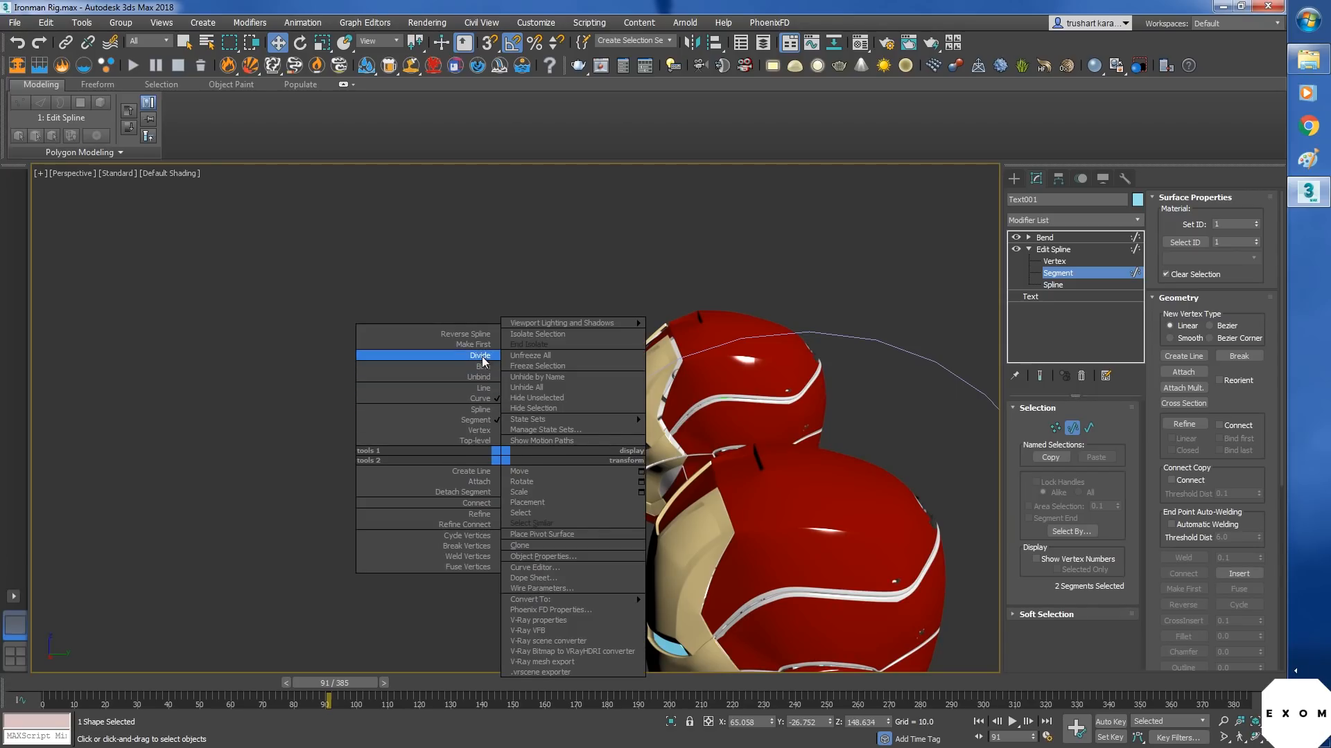
click(480, 355)
right_click(506, 449)
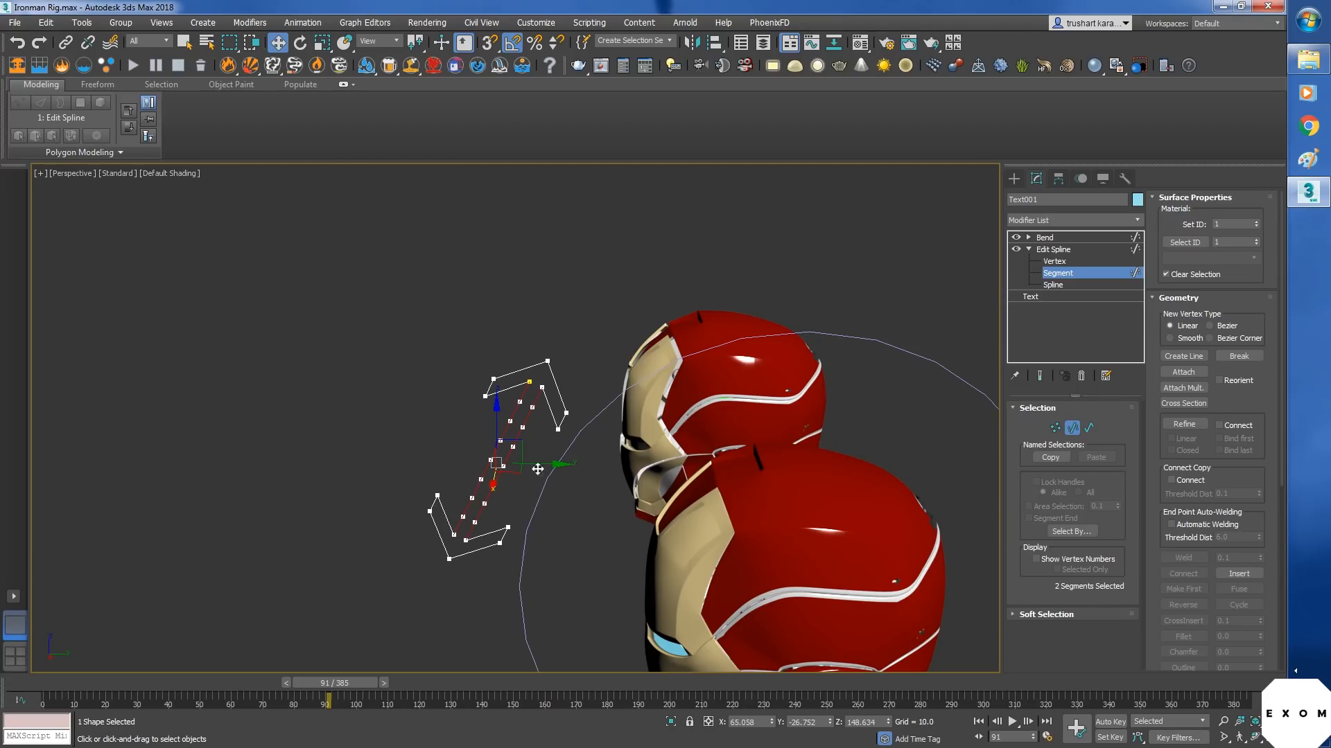
- Set the Bend modifier's direction to -90 so the arrow curves in line with the circle
click(1050, 251)
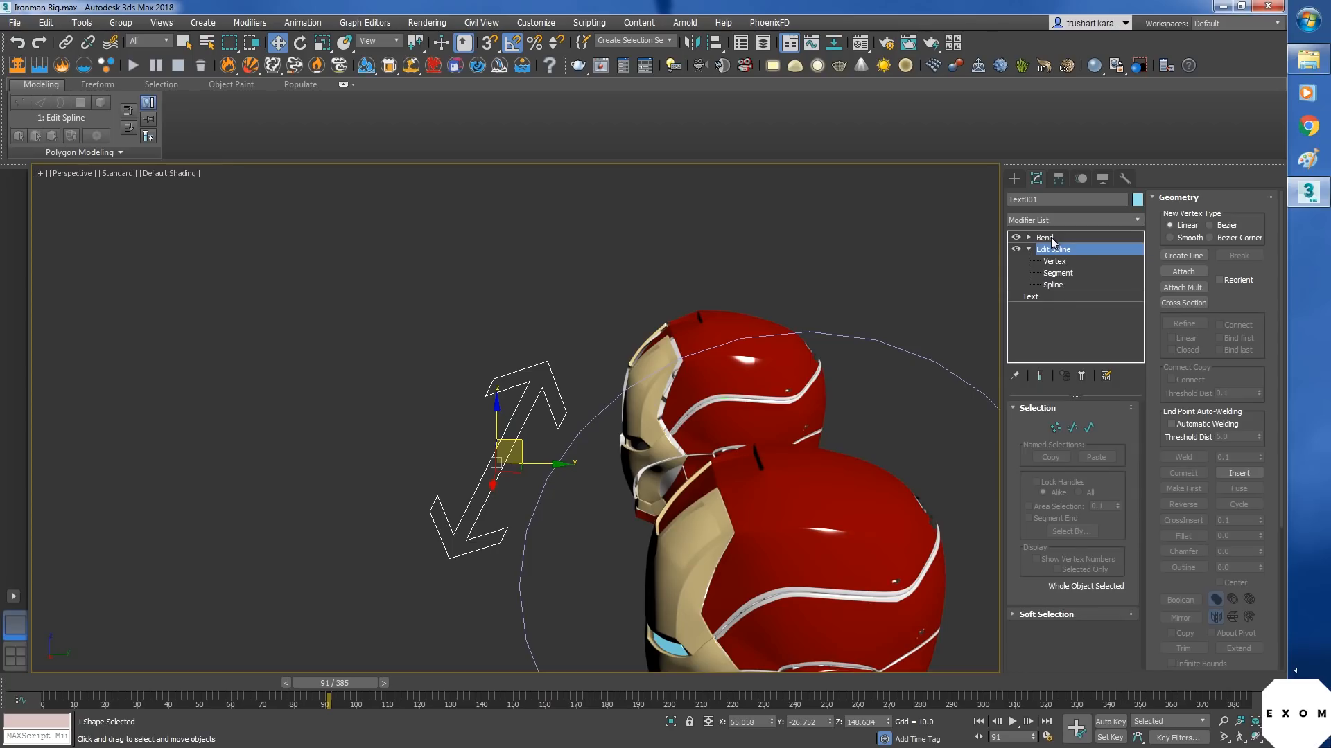
click(1045, 237)
alt+middle_drag(668, 494, 513, 494)
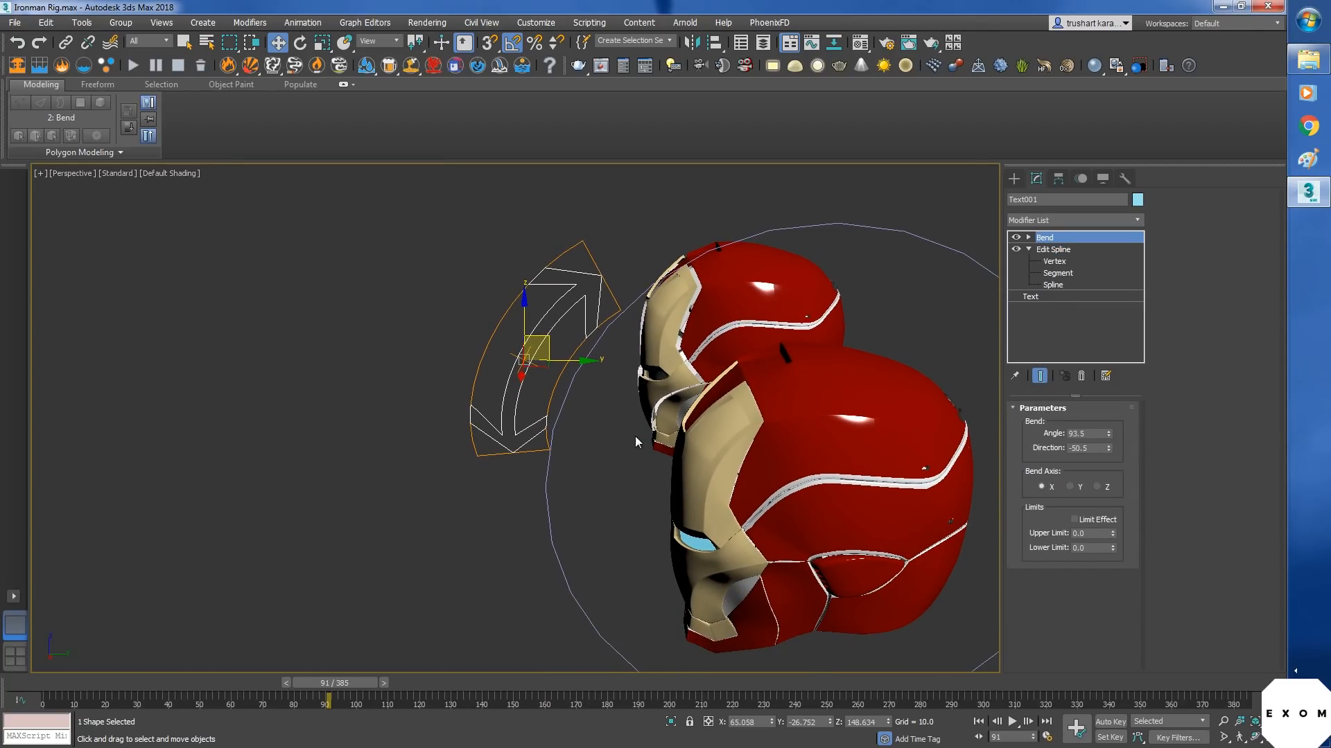
mouse_move(634, 442)
alt+middle_down()
mouse_move(742, 454)
mouse_move(626, 443)
mouse_move(648, 463)
alt+middle_up()
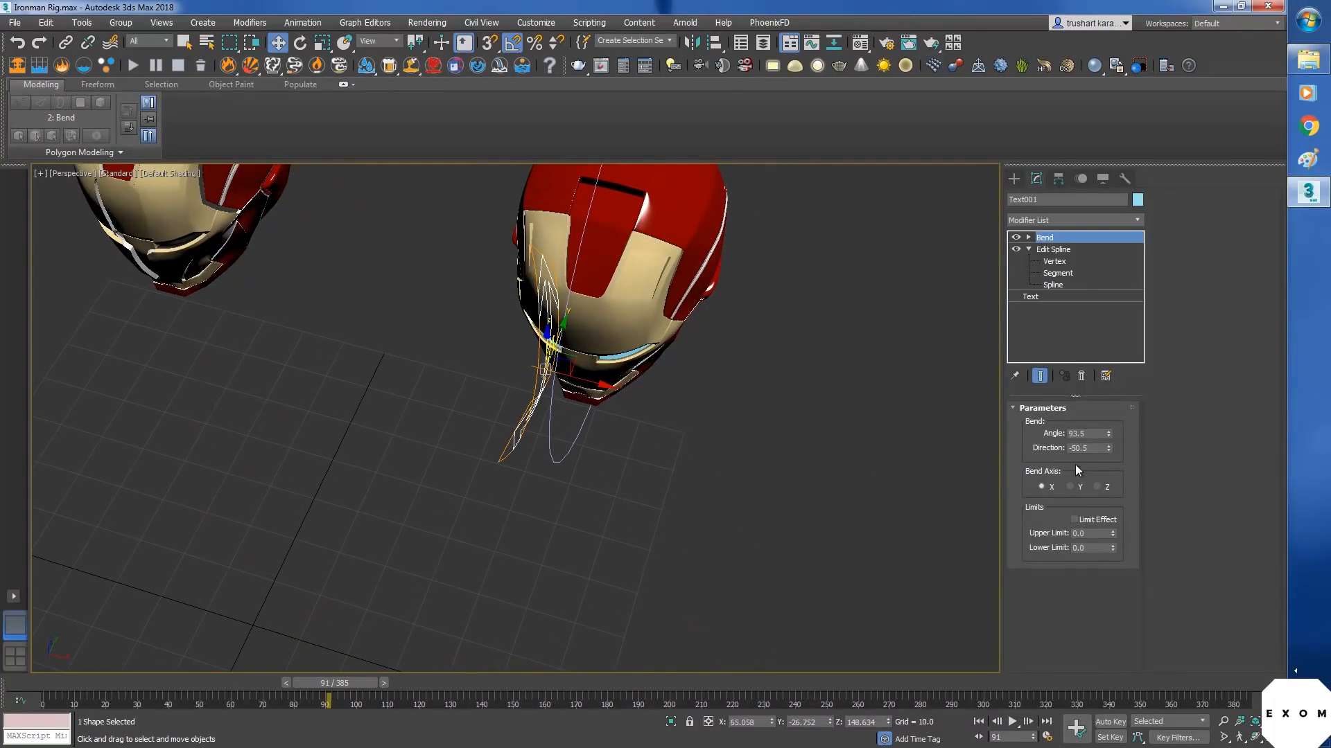
drag(1109, 449, 1109, 499)
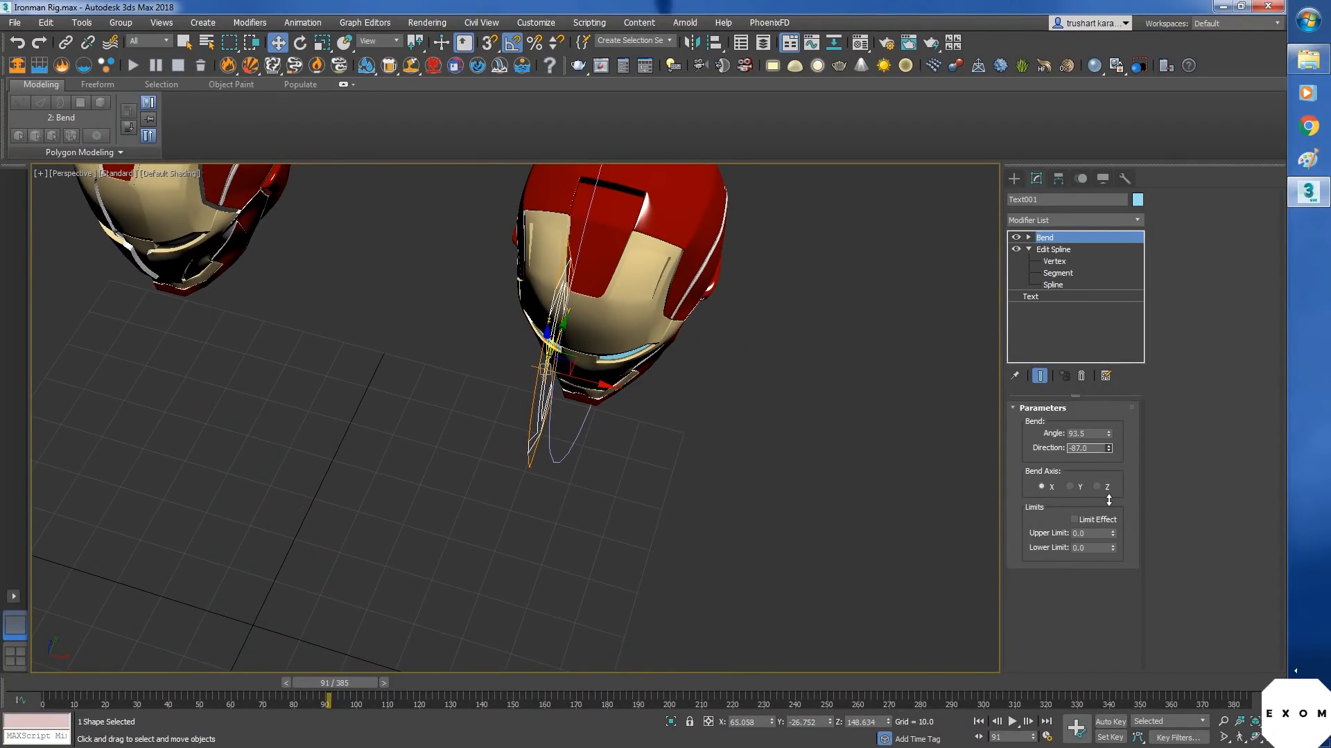
text(-90)
key(Return)
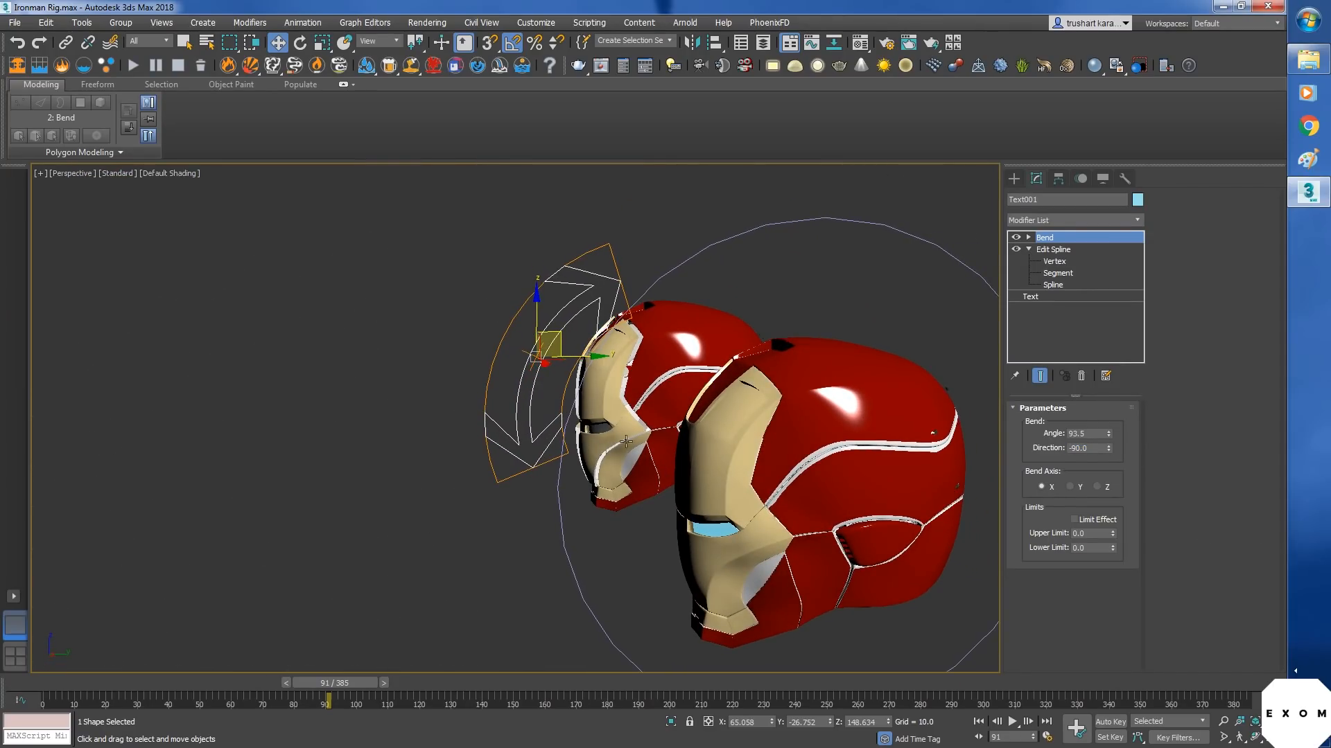
- In the Left view, nudge the arrow slightly closer to the circle and set its Bend angle to 40
alt+middle_drag(625, 441, 641, 452)
key(l)
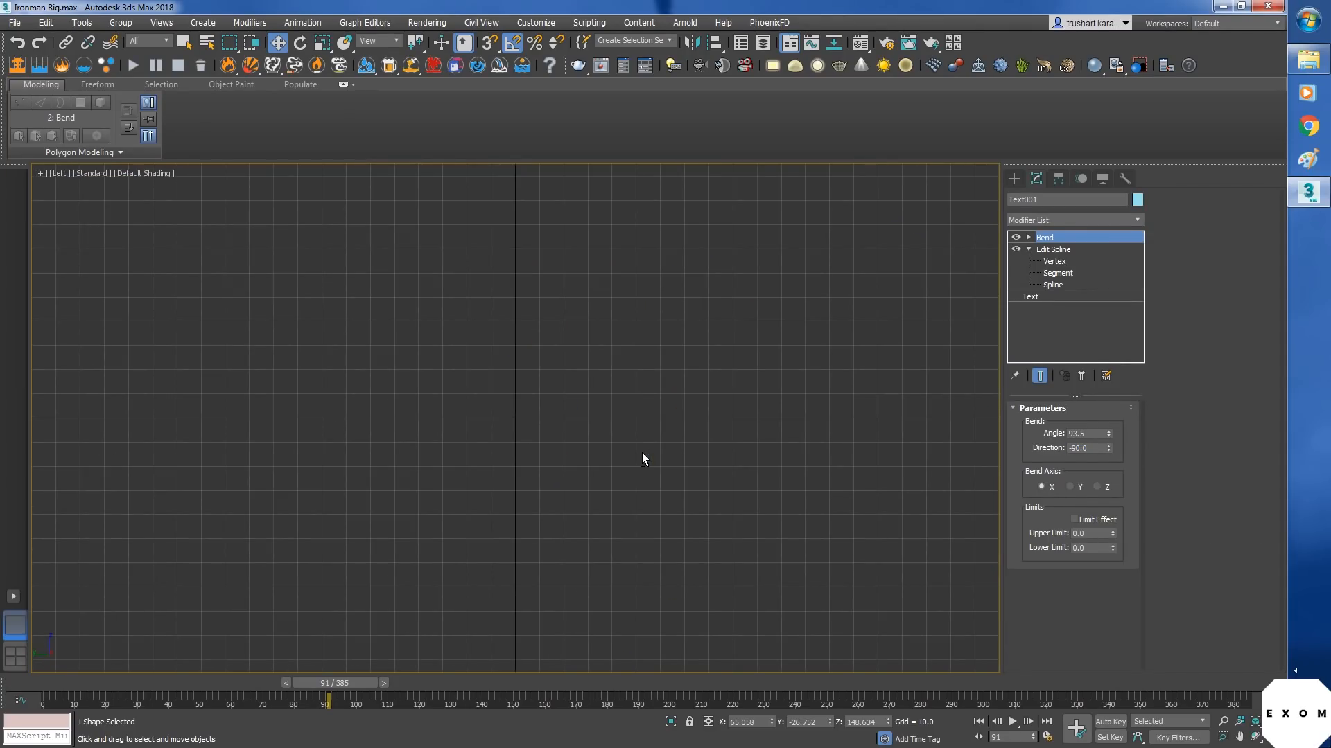
key(z)
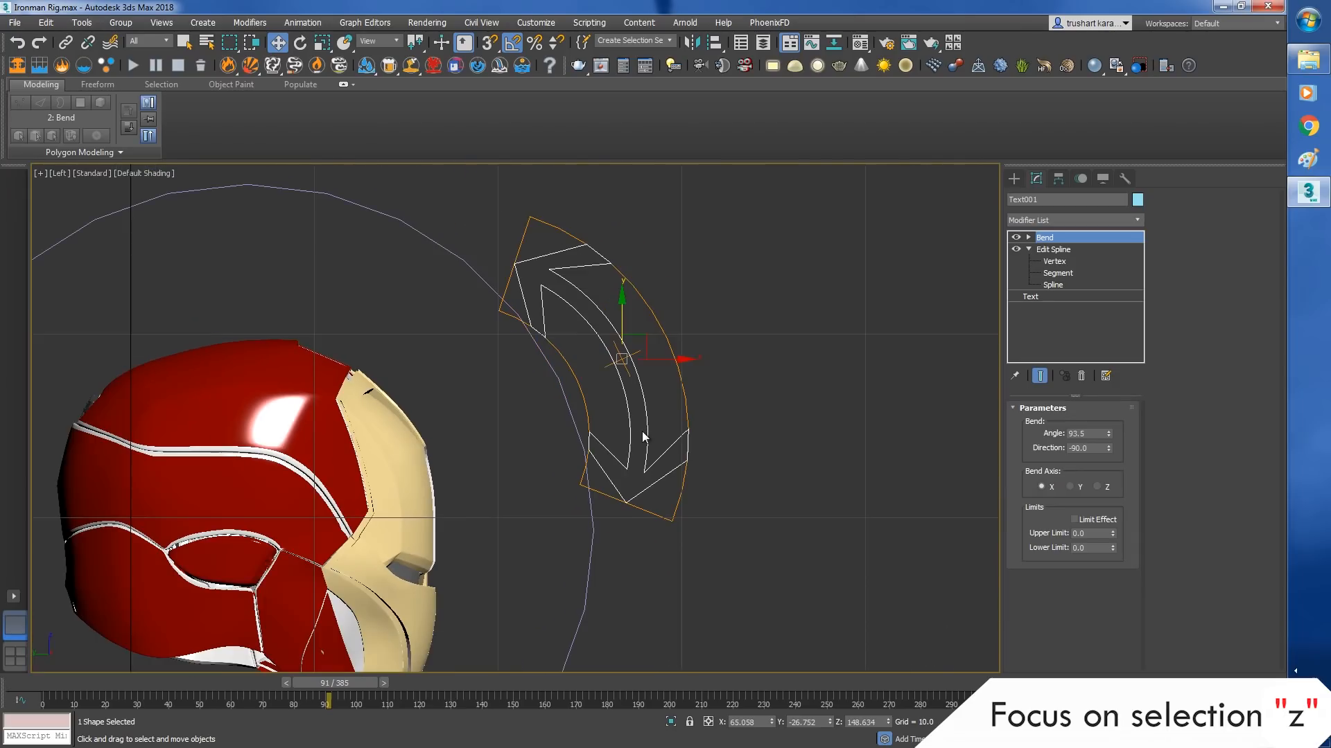
scroll(623, 450, up, 4)
scroll(618, 395, down, 2)
scroll(633, 380, up, 1)
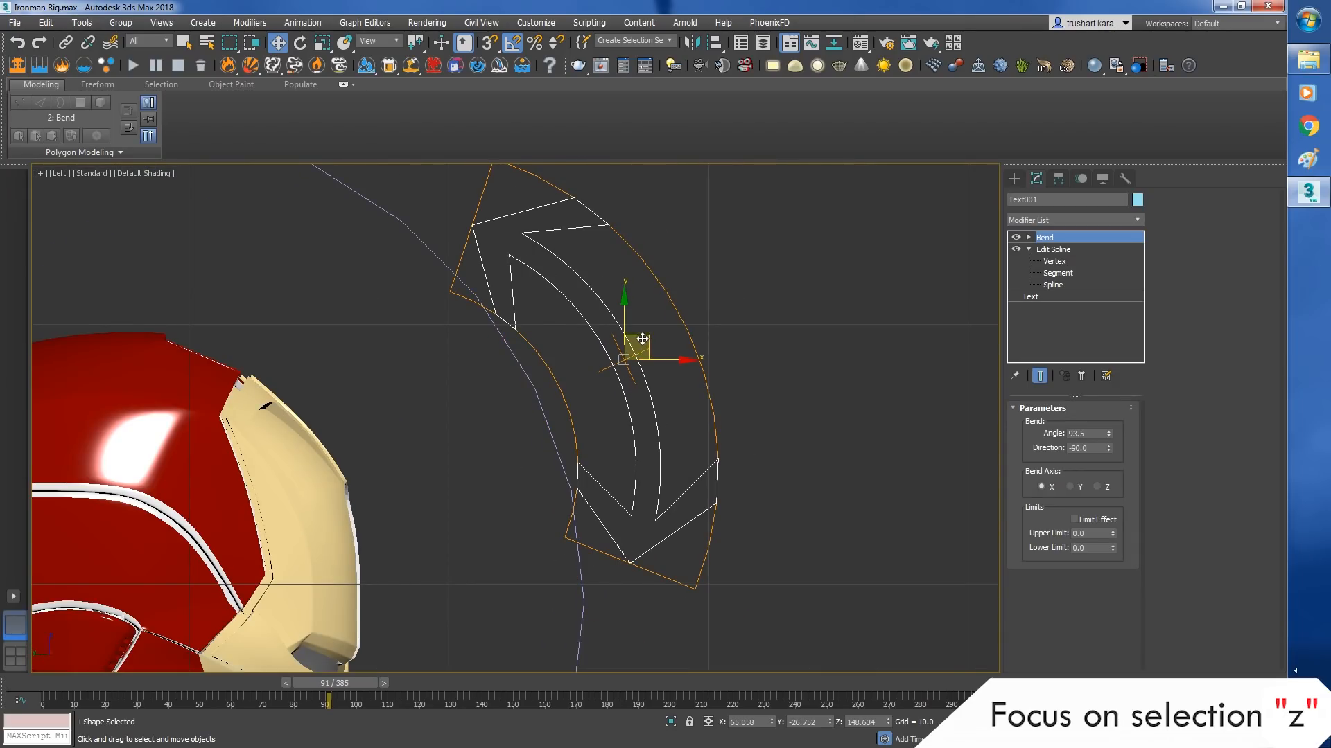
drag(642, 338, 635, 340)
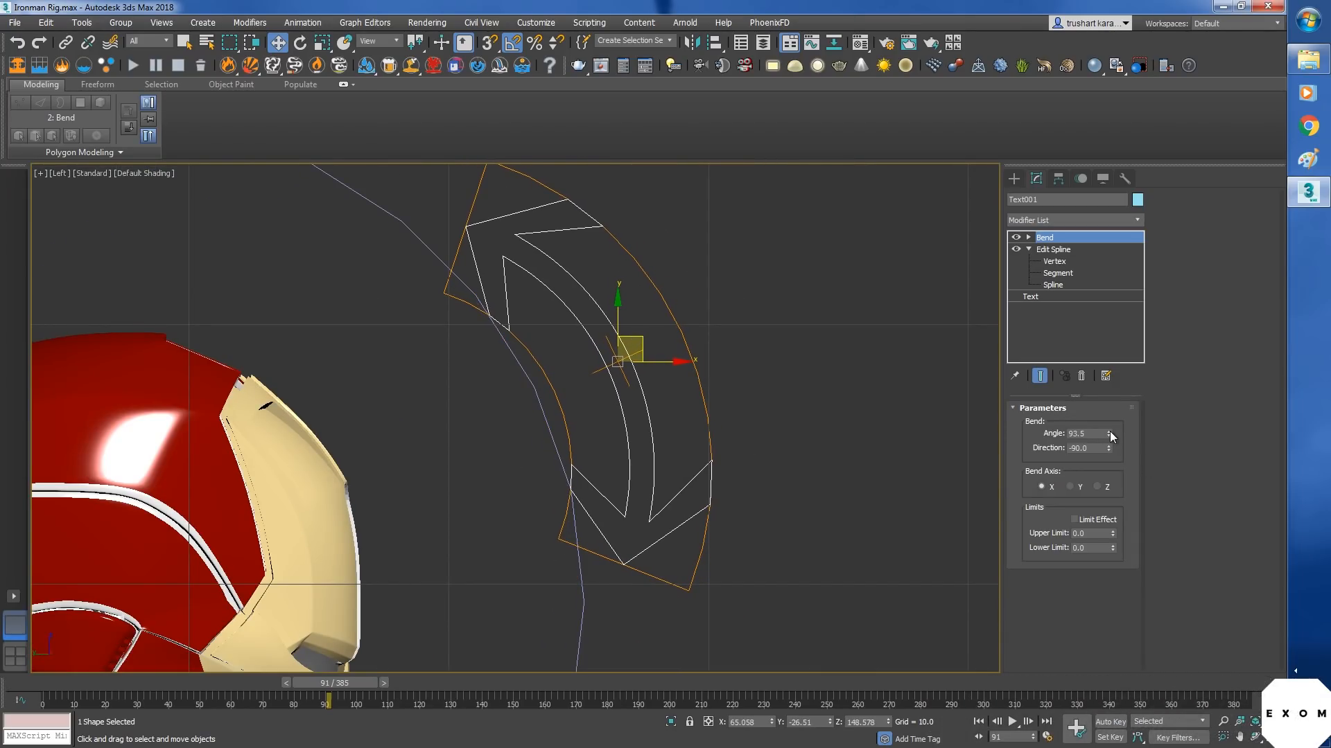
drag(1110, 434, 1118, 506)
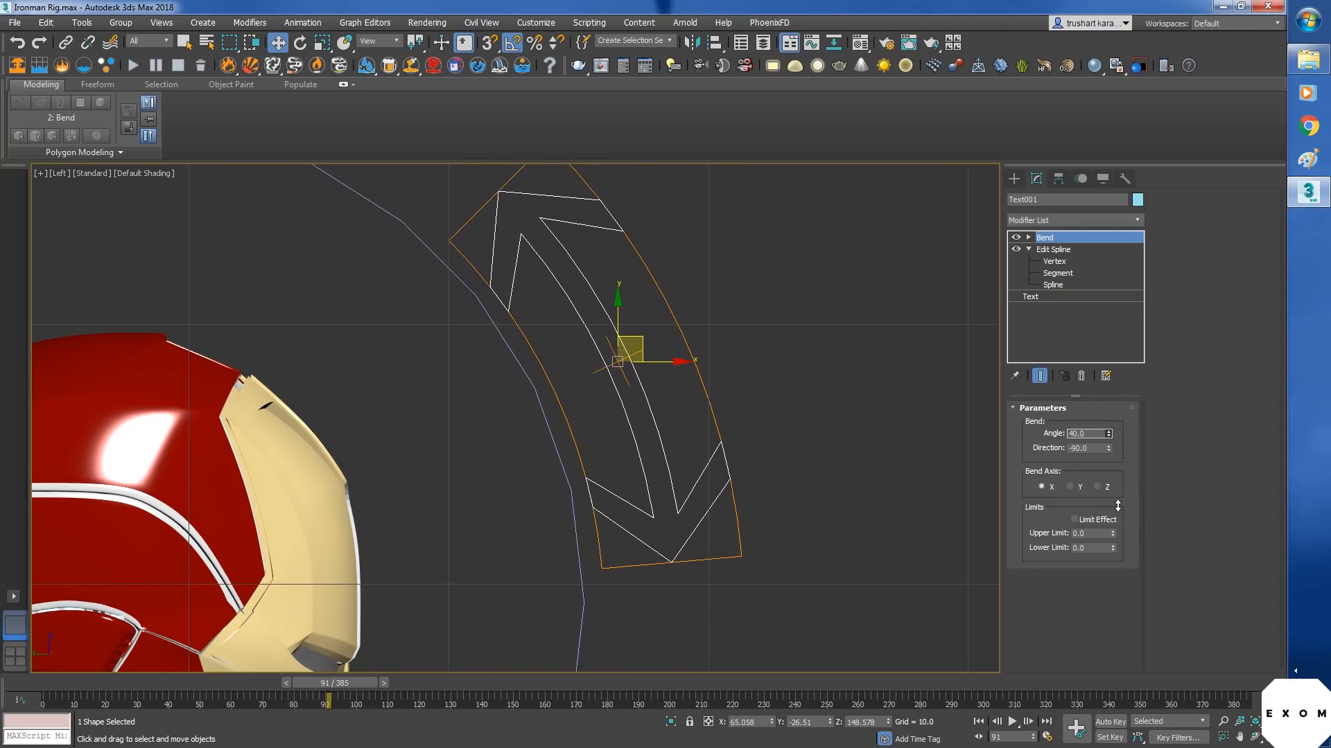
- Enable Limit Effect on the arrow's Bend modifier with an upper limit of 26.13 and a lower limit of -25.85
scroll(875, 565, down, 2)
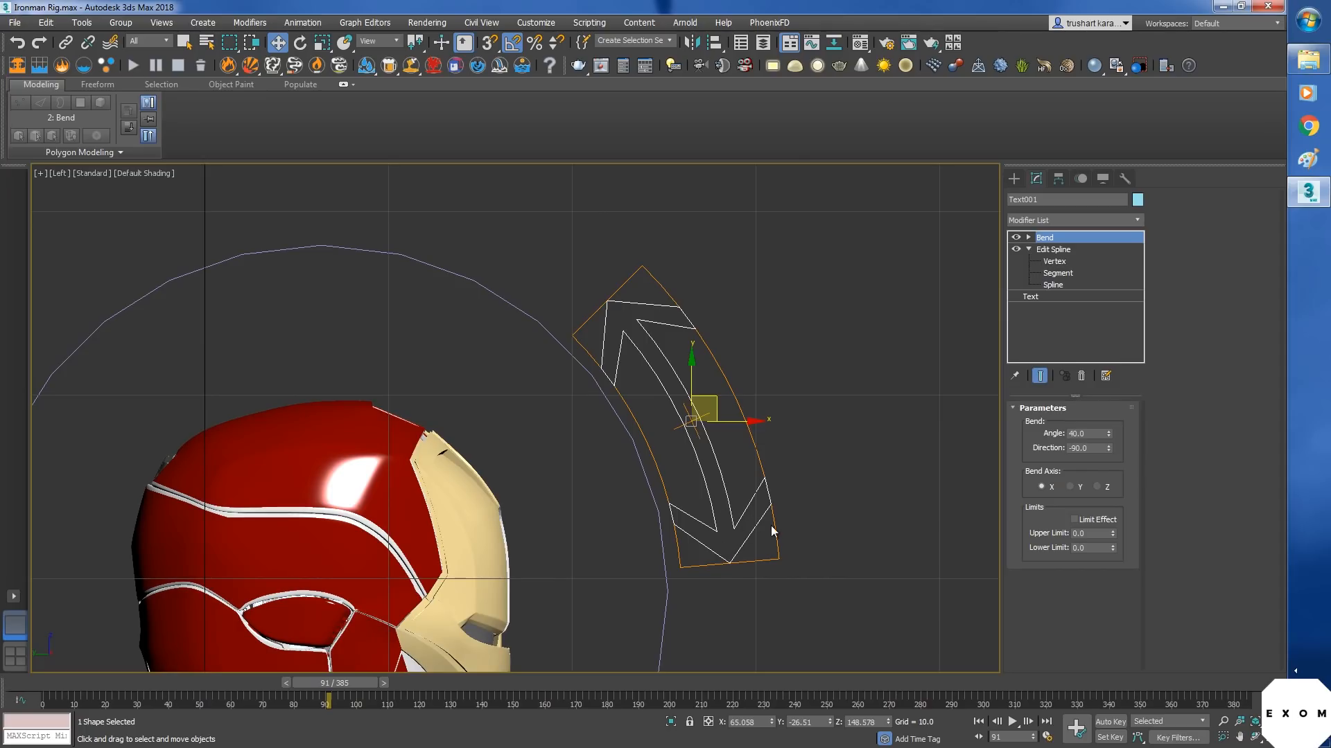
click(1075, 519)
drag(1112, 533, 1278, 177)
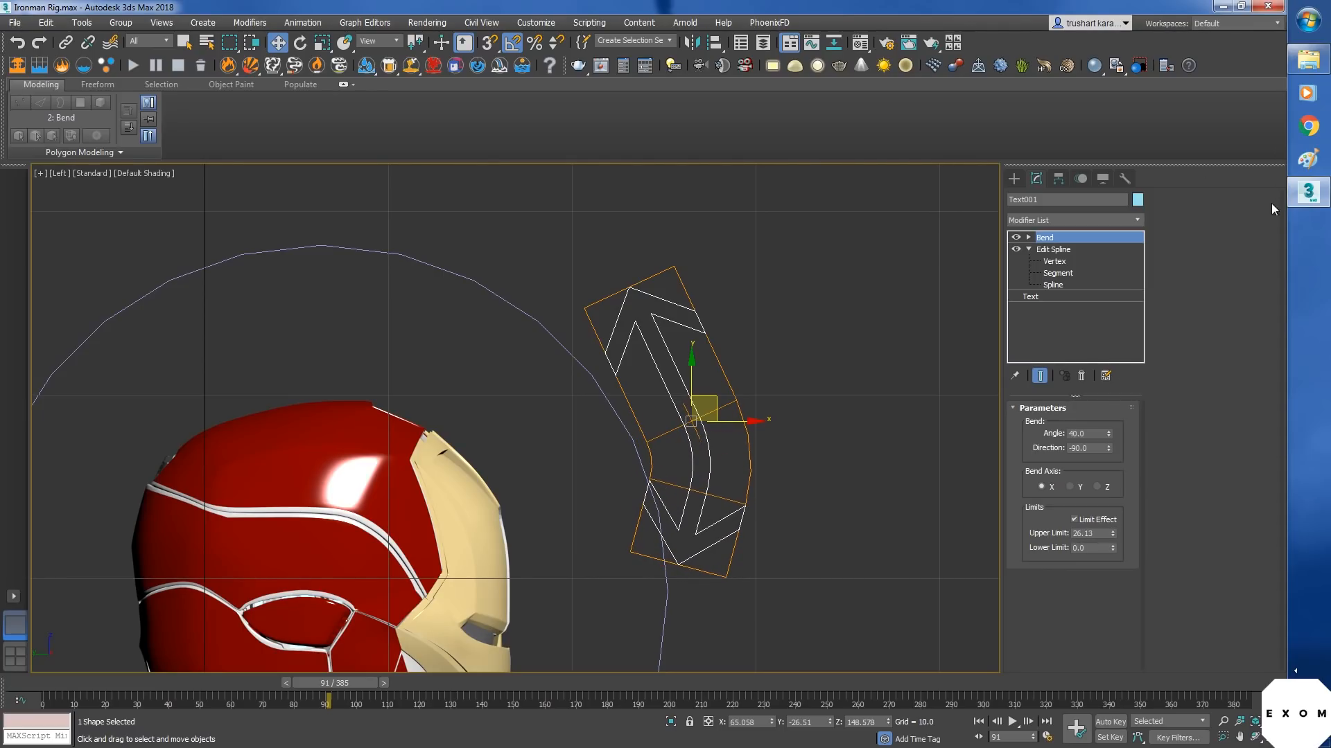
drag(1097, 513, 1114, 624)
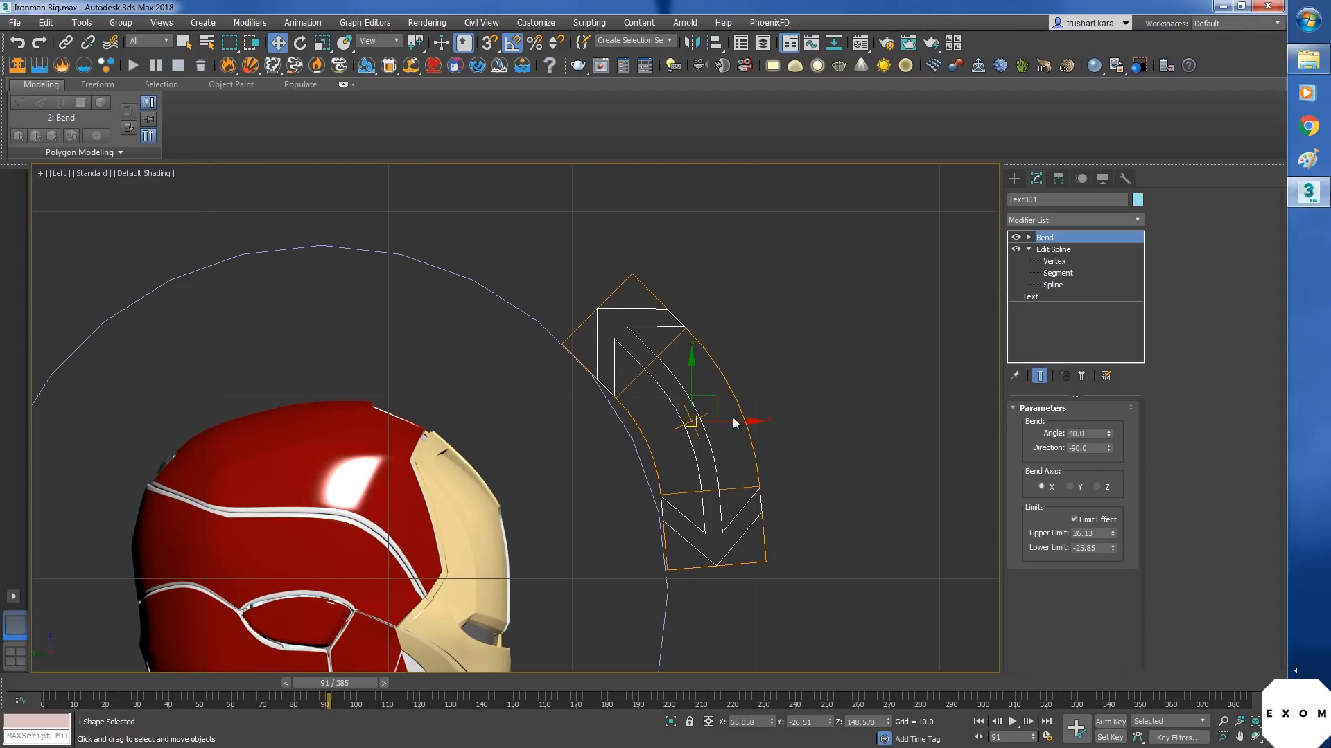
- Set the arrow's Bend angle to 23.5 to follow the circle's curvature and deselect the arrow
drag(1109, 434, 1114, 455)
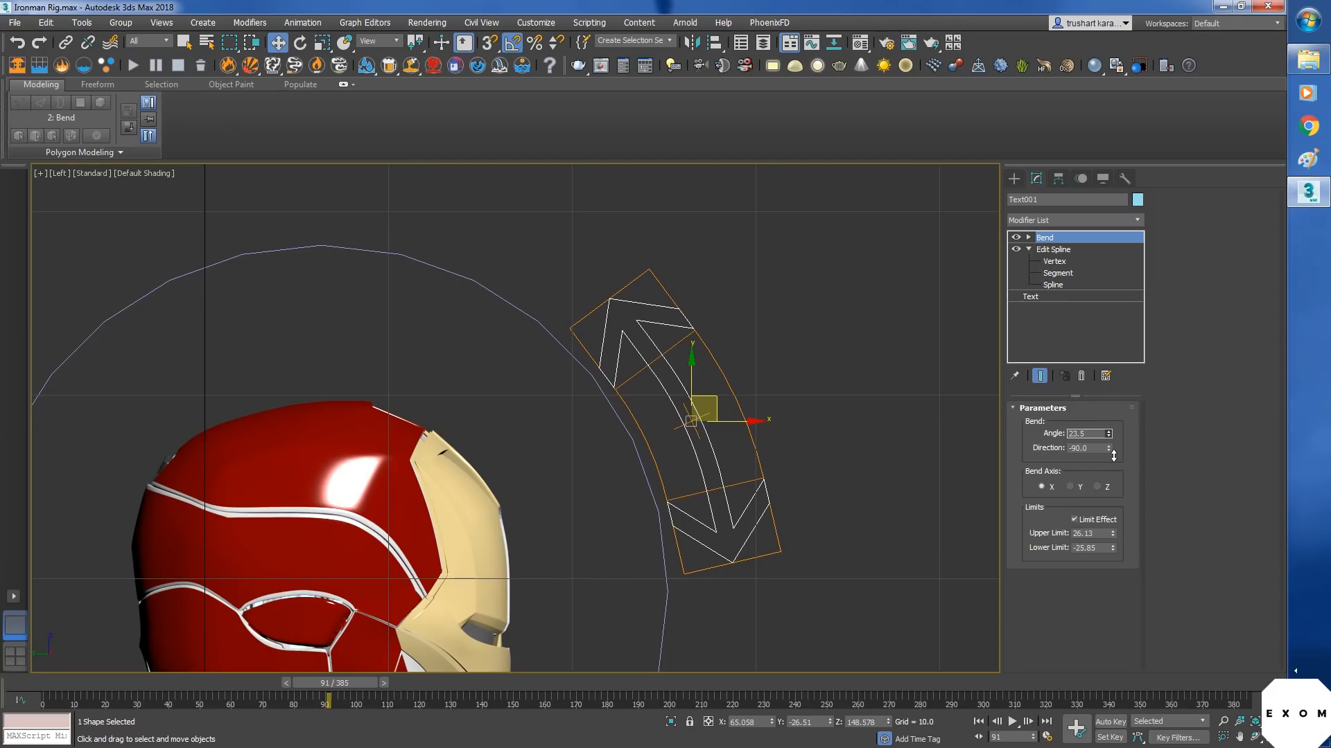
click(860, 447)
scroll(727, 427, down, 5)
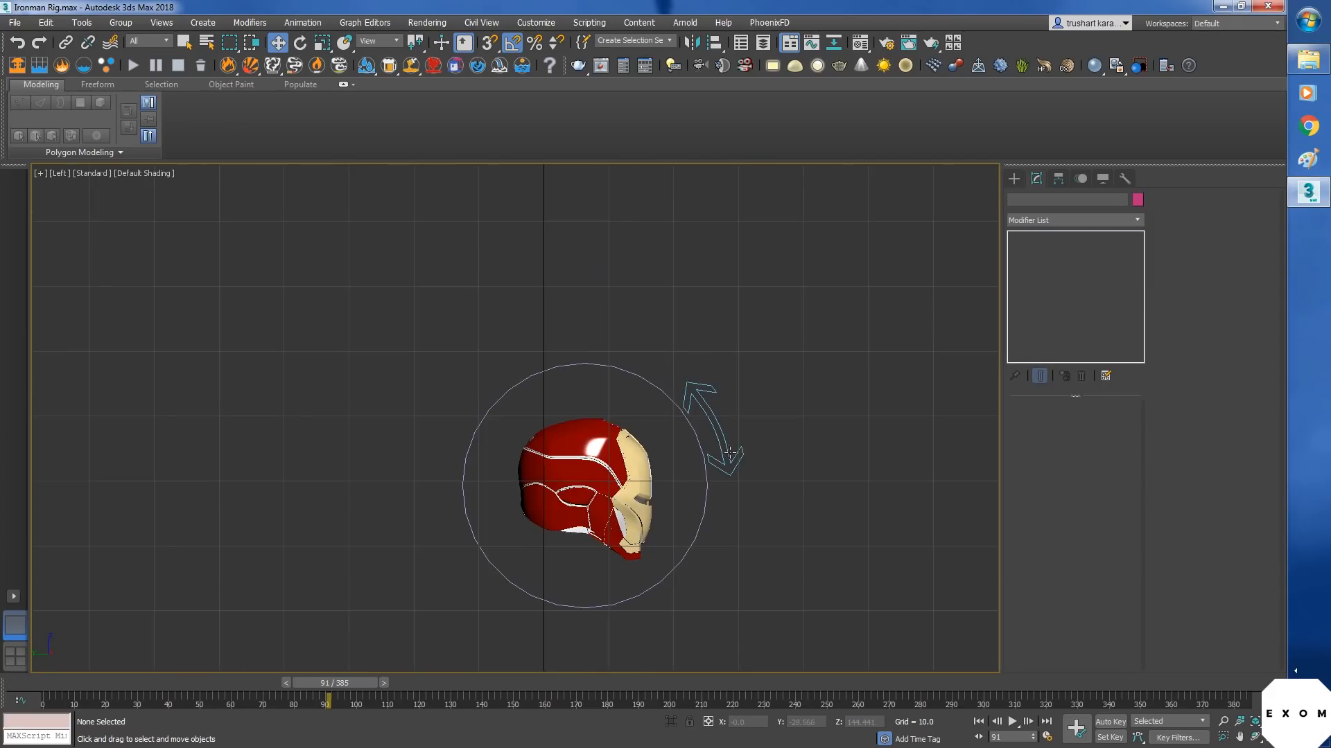
- Link the curved arrow to the circle so that the circle becomes its parent
key(p)
key(z)
alt+middle_drag(521, 540, 508, 516)
scroll(508, 521, up, 10)
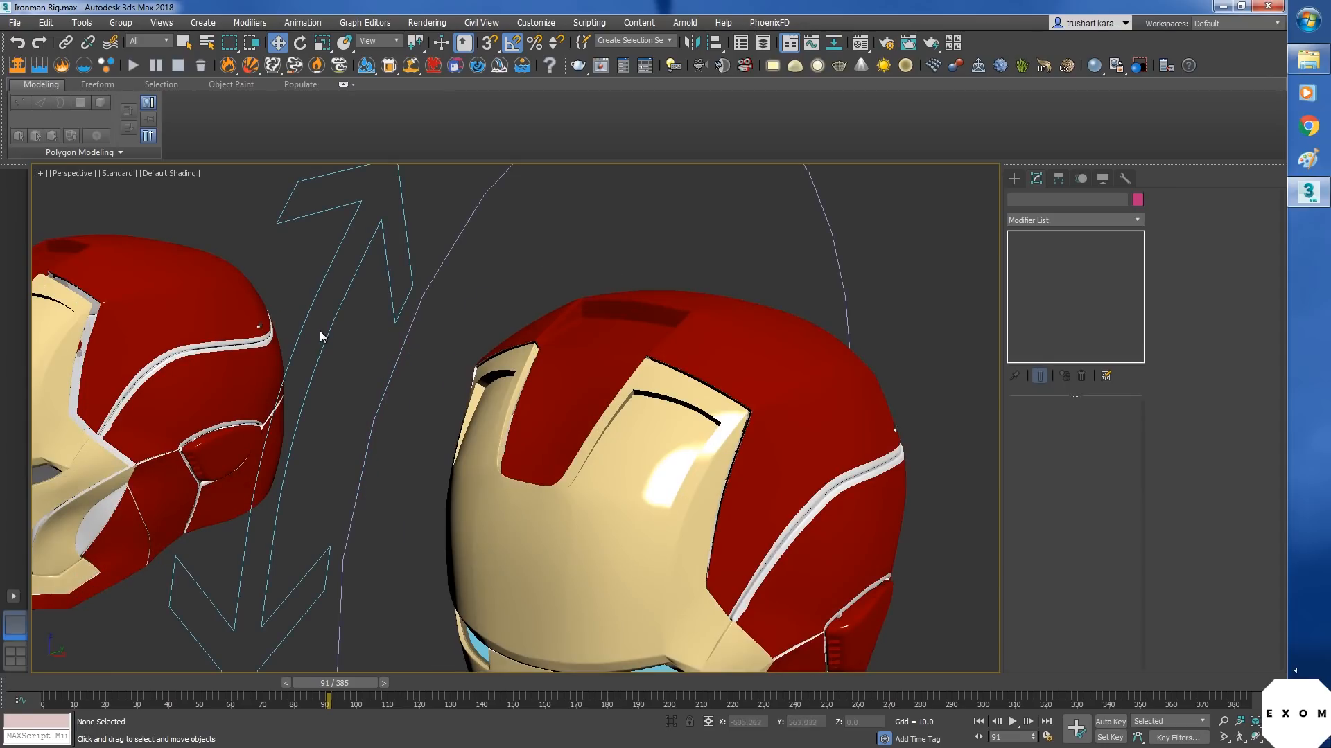
click(318, 330)
scroll(319, 330, down, 4)
click(64, 46)
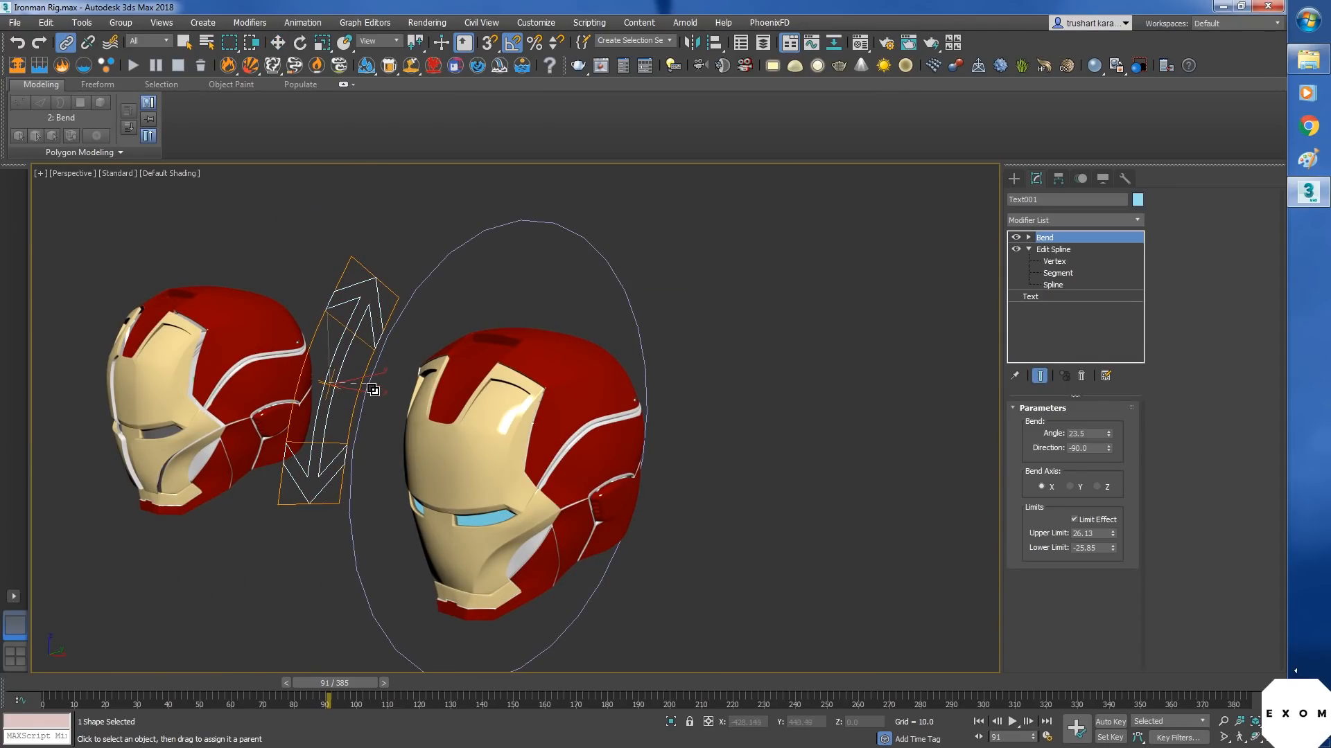
drag(380, 377, 376, 366)
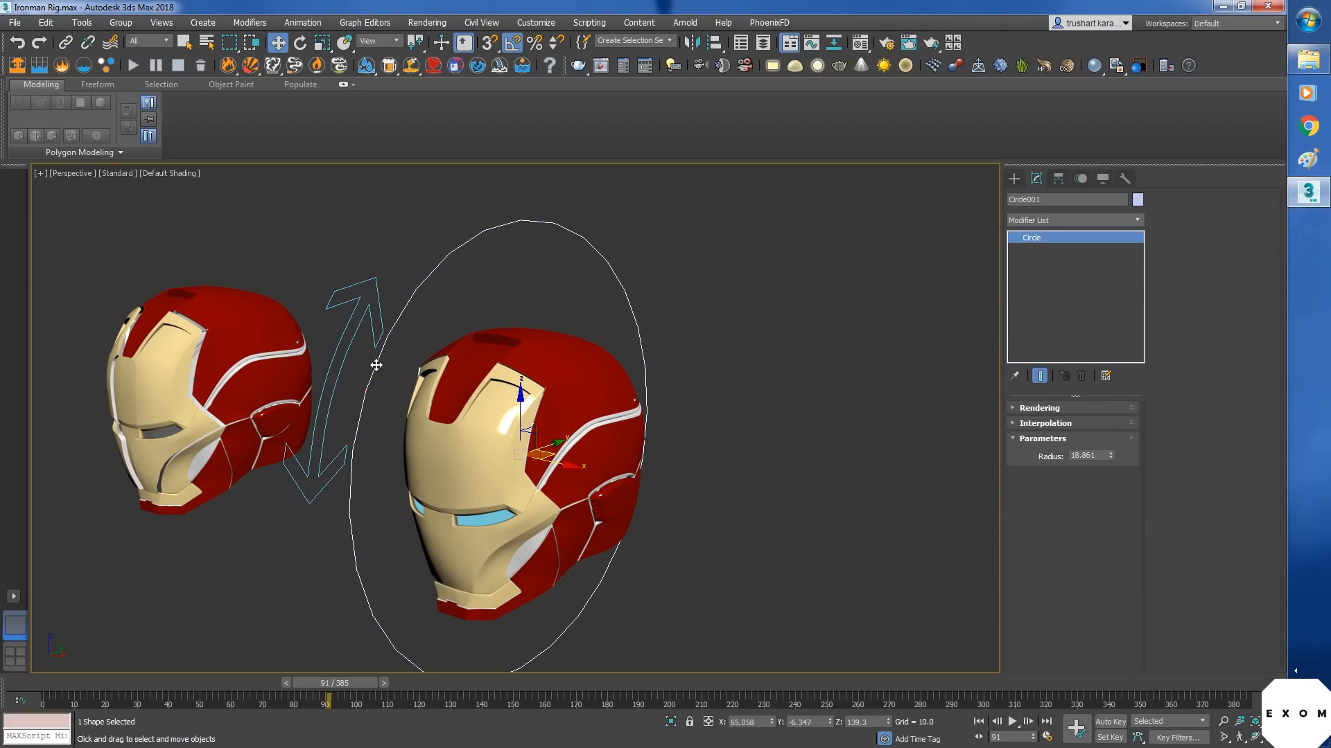
- Try rotating the circle around the helmet to test that the linked arrow follows it
key(e)
mouse_move(521, 440)
mouse_down()
mouse_move(526, 395)
mouse_move(500, 430)
mouse_up()
alt+middle_drag(500, 430, 509, 381)
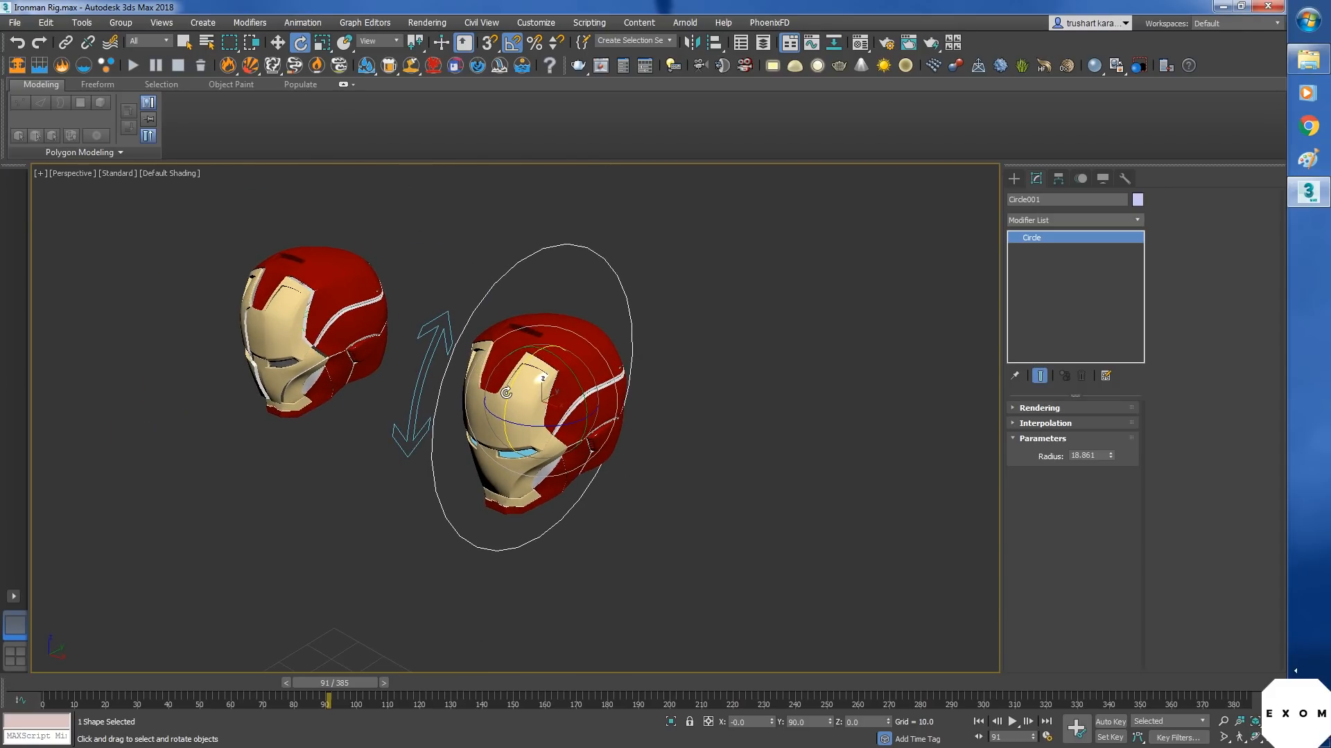
drag(509, 380, 371, 642)
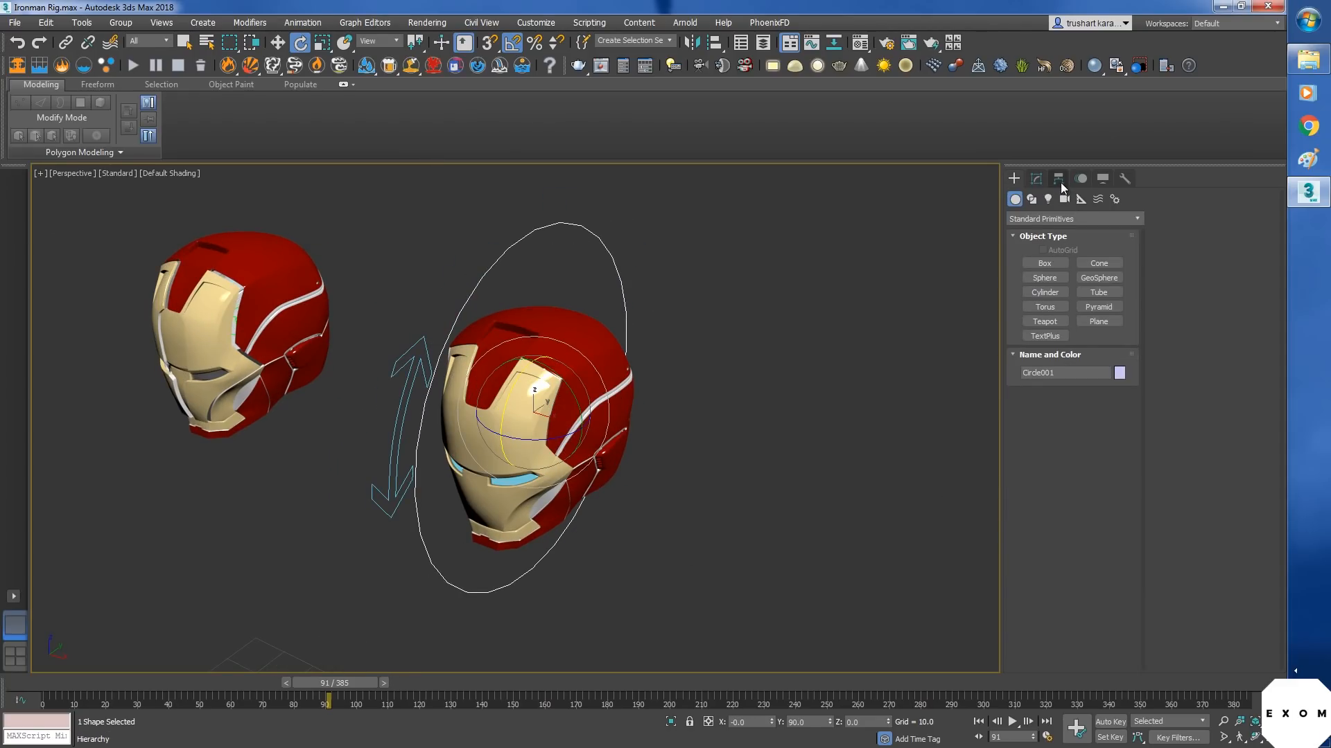
- Lock the circle's rotation on Y and Z in its link info and try rotating it
click(1060, 181)
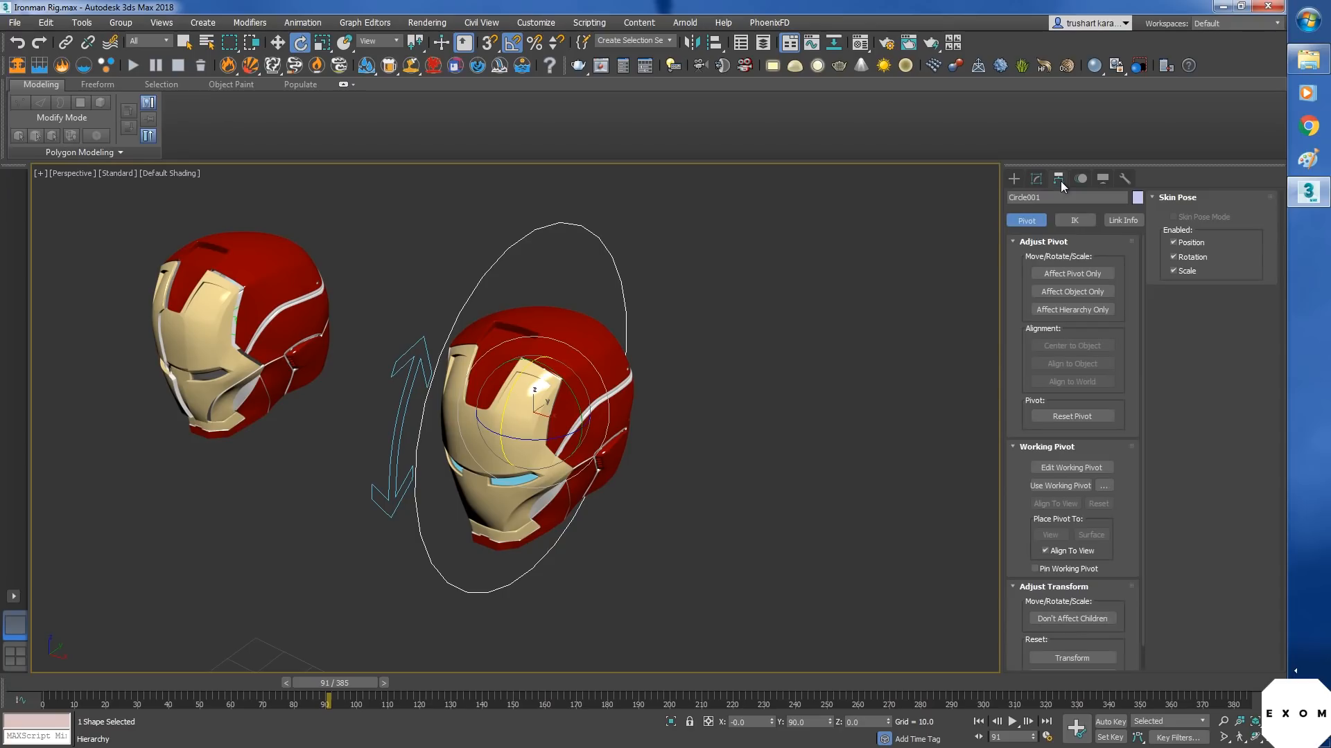
click(1138, 221)
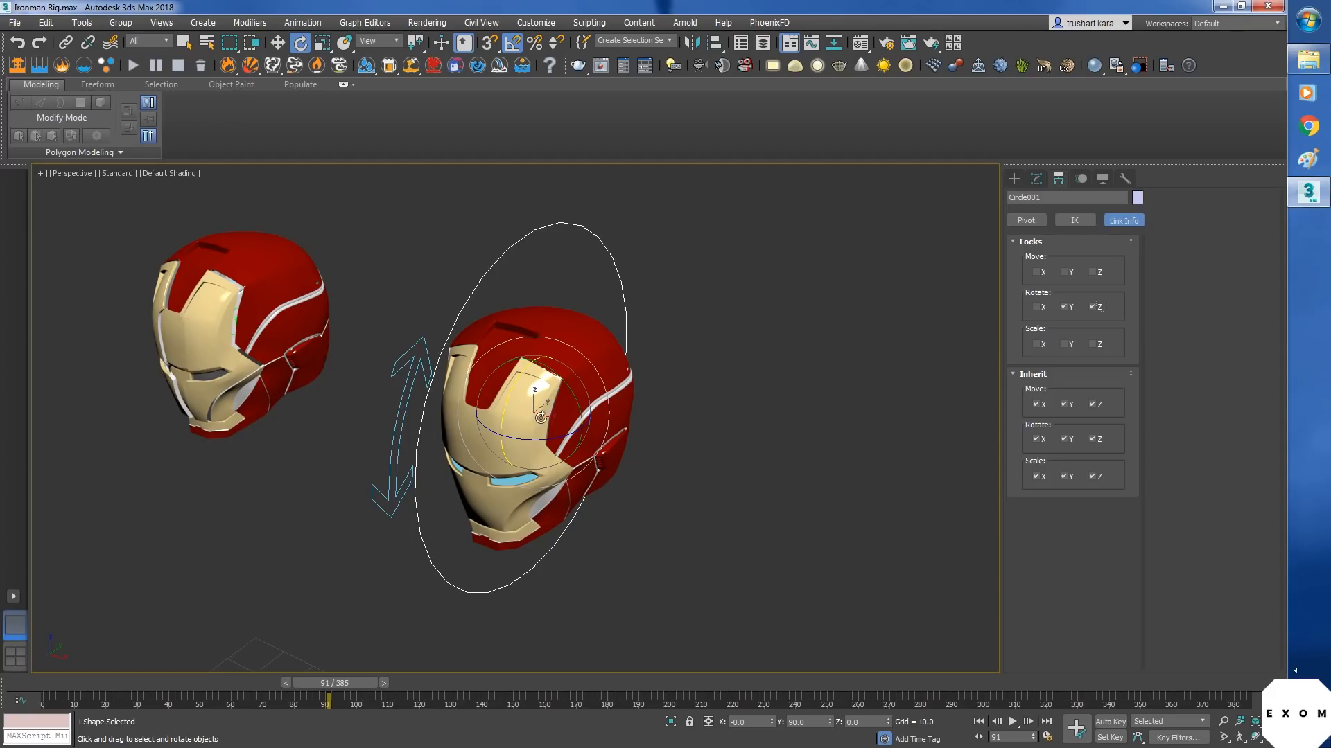
drag(541, 418, 501, 414)
- Switch the reference coordinate system for rotating the circle from View to Gimbal
alt+middle_drag(554, 424, 625, 418)
scroll(625, 418, down, 5)
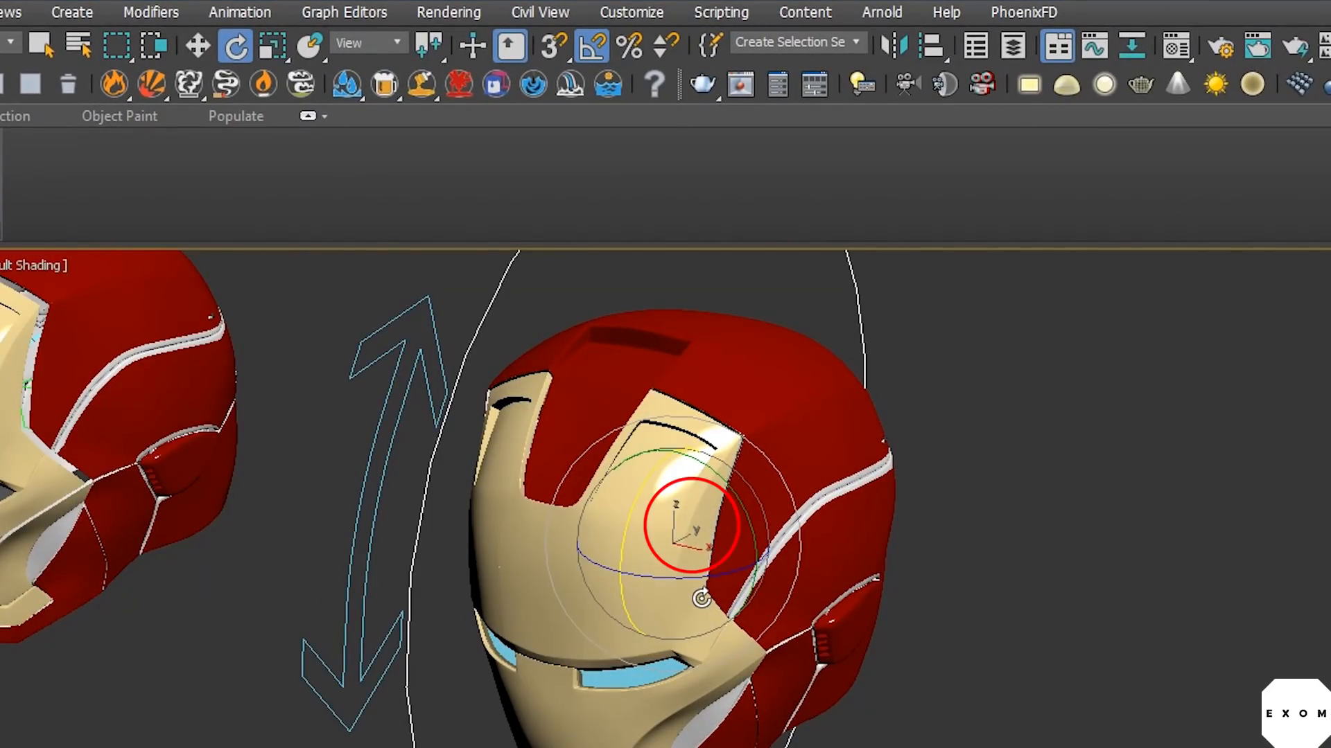
middle_drag(797, 683, 797, 745)
click(392, 49)
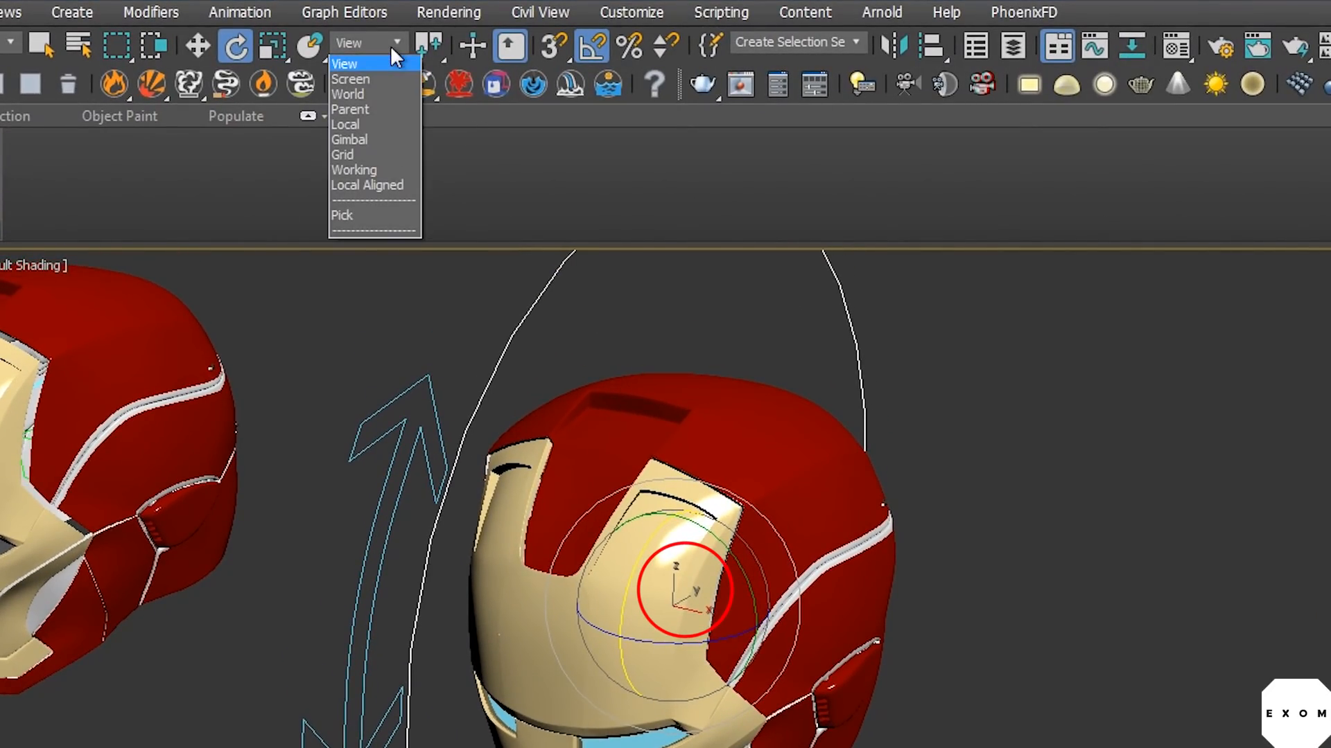
click(343, 140)
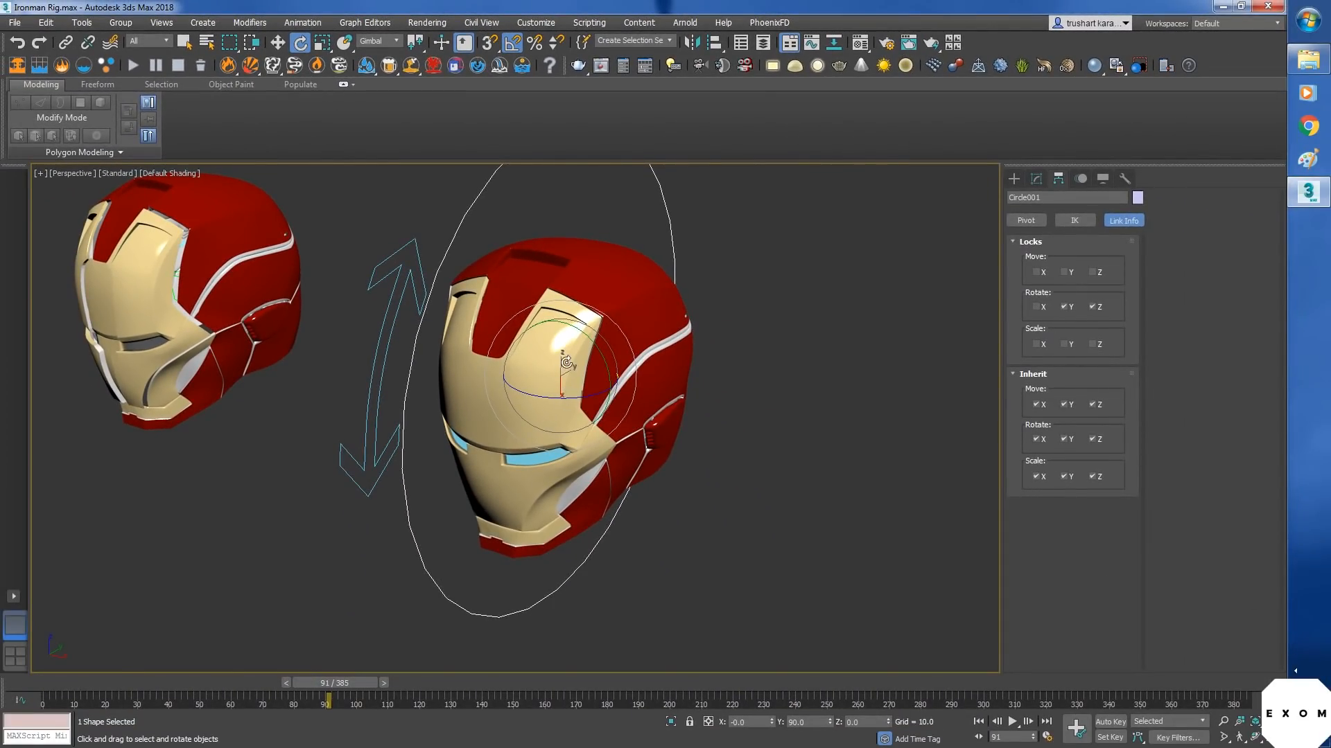
key(l)
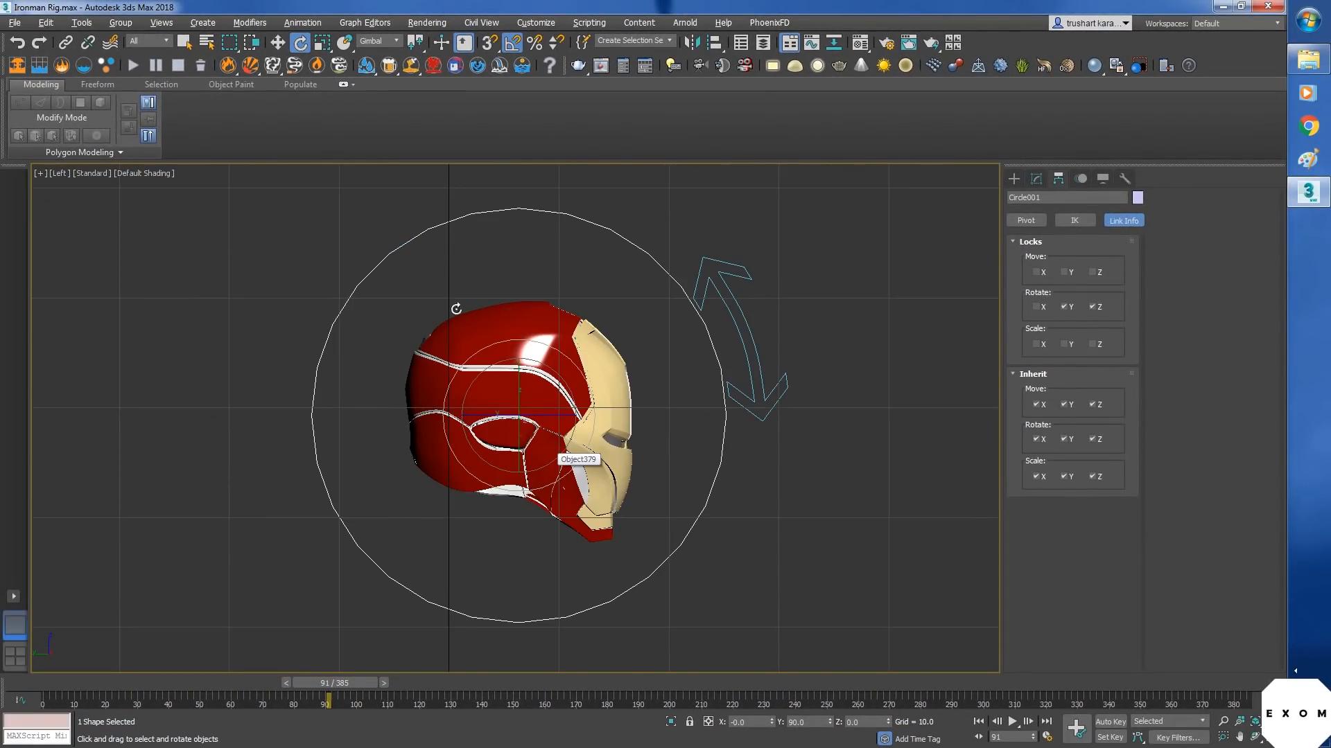
key(p)
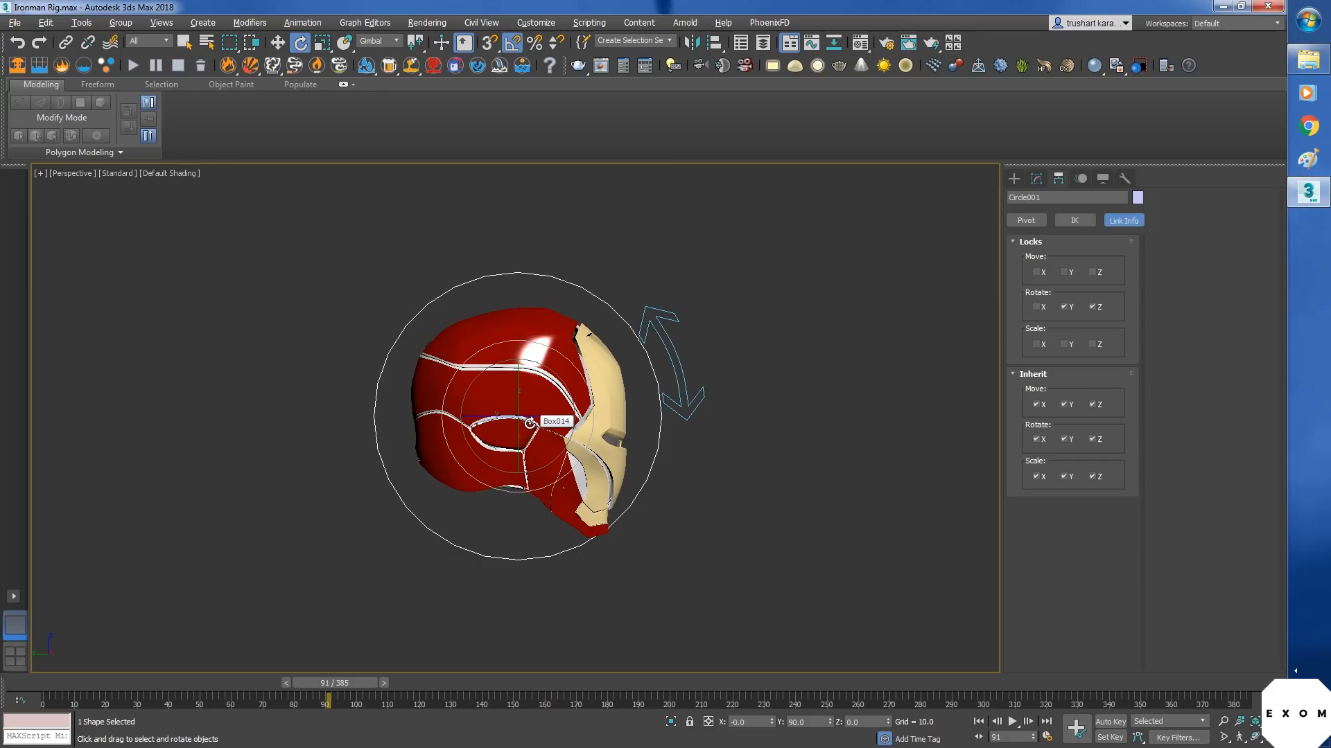
scroll(530, 424, up, 4)
alt+middle_drag(529, 423, 536, 528)
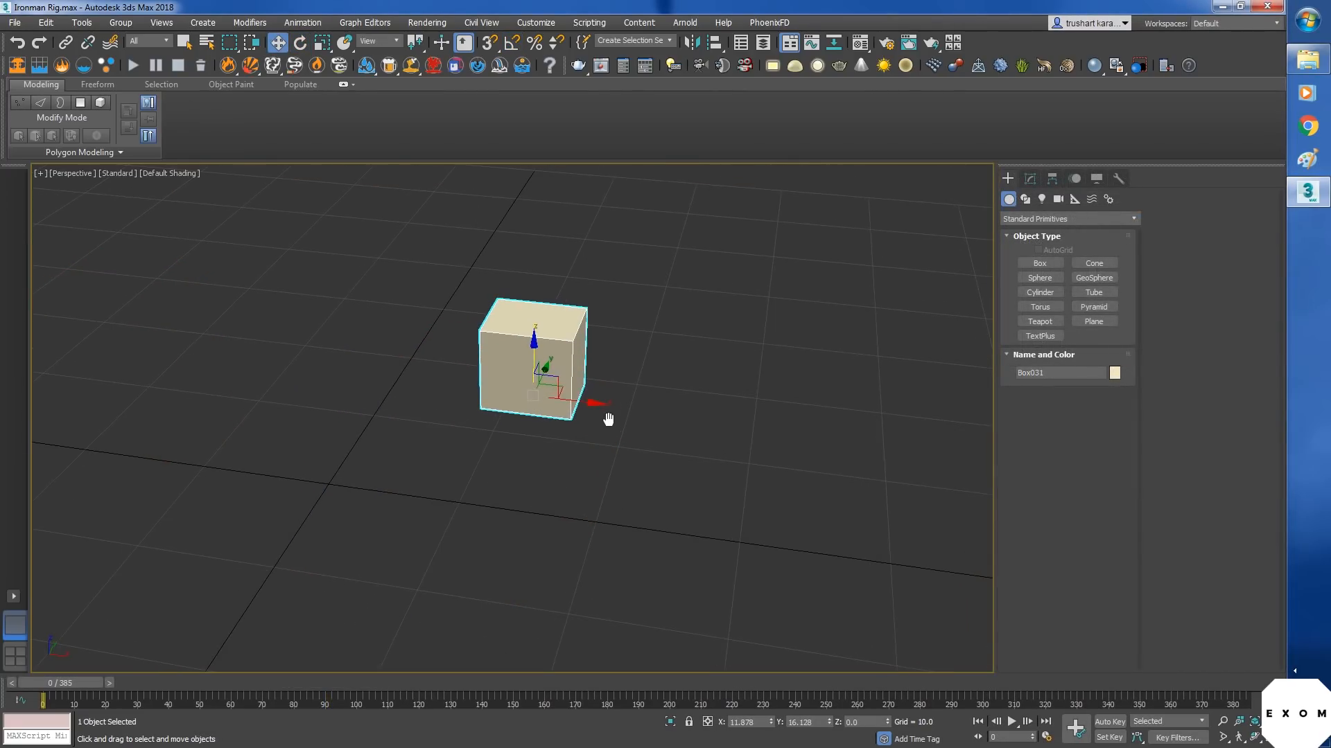
- Try rotating the sample box about its X, Y and Z axes to compare how the rotation axes behave
scroll(607, 416, up, 4)
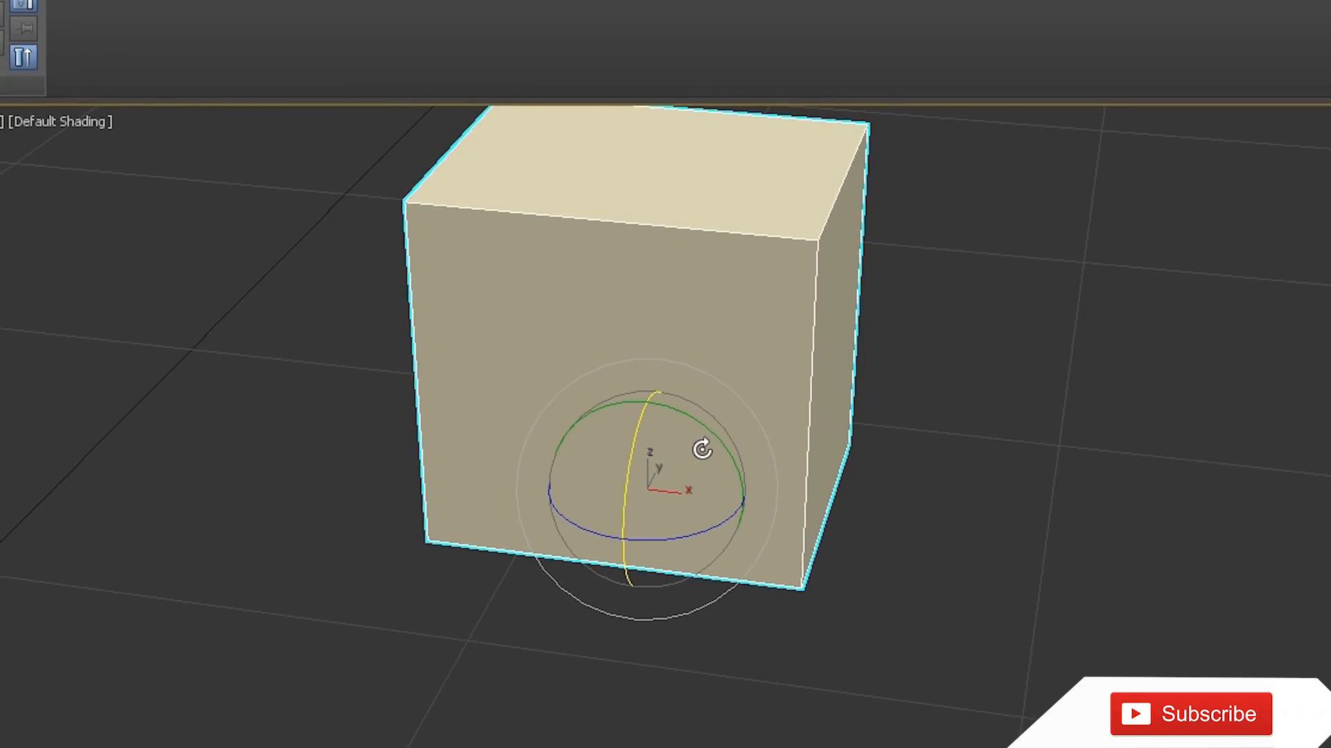
drag(630, 455, 628, 517)
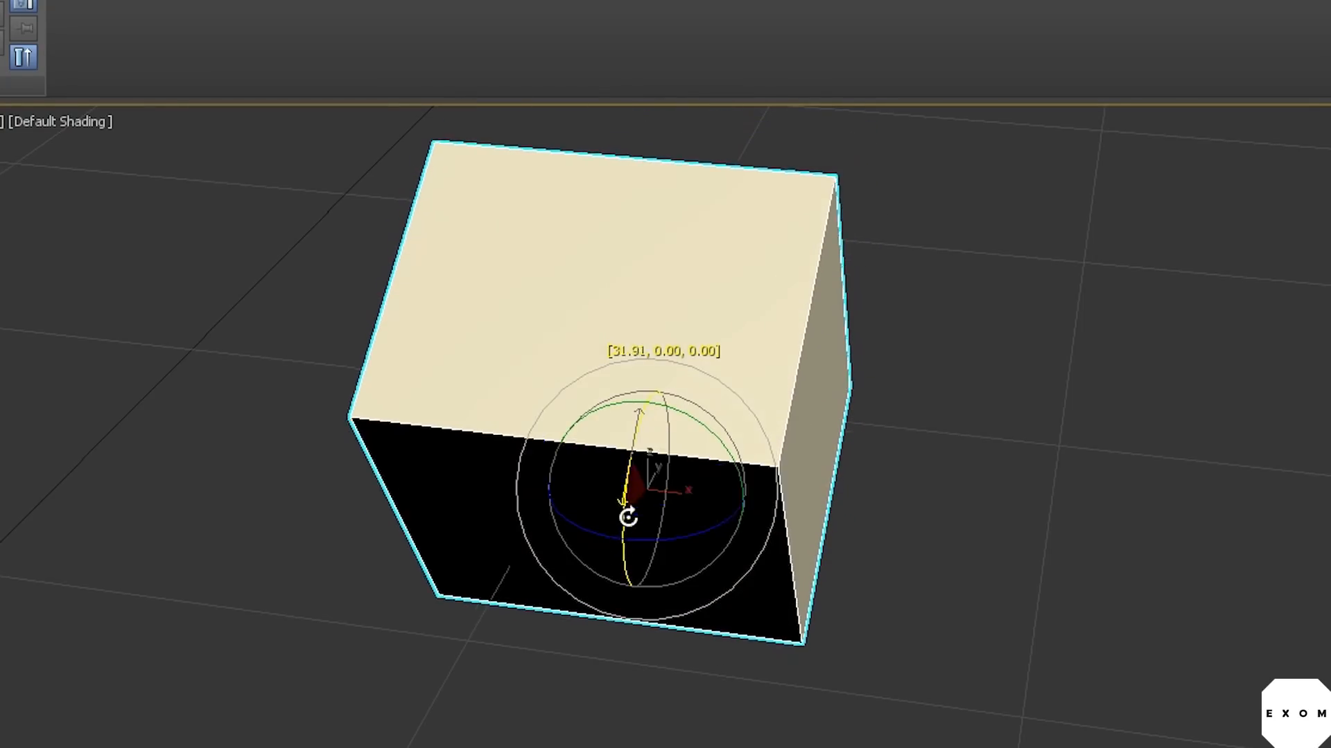
right_click(628, 517)
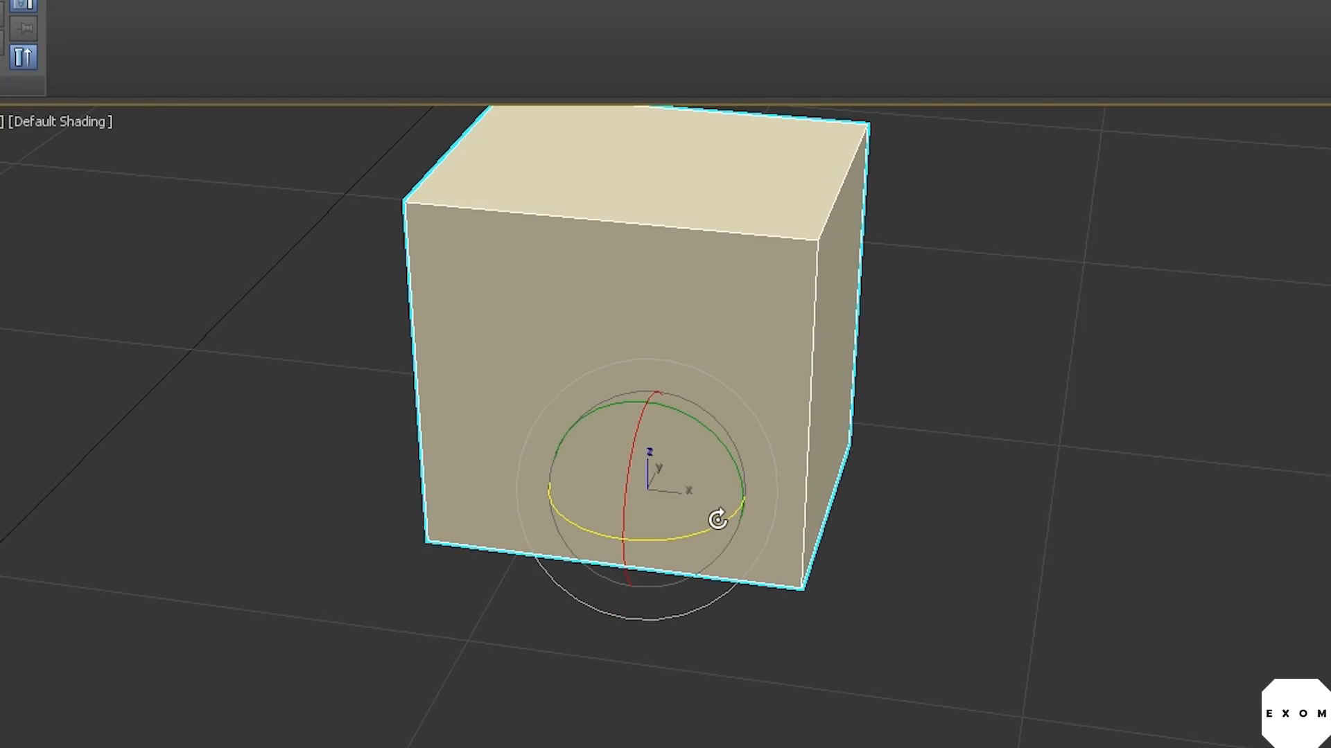
mouse_move(719, 450)
mouse_down()
mouse_move(633, 413)
mouse_move(749, 512)
mouse_move(613, 437)
mouse_move(731, 473)
mouse_move(724, 459)
mouse_up()
right_click(723, 459)
drag(661, 539, 668, 610)
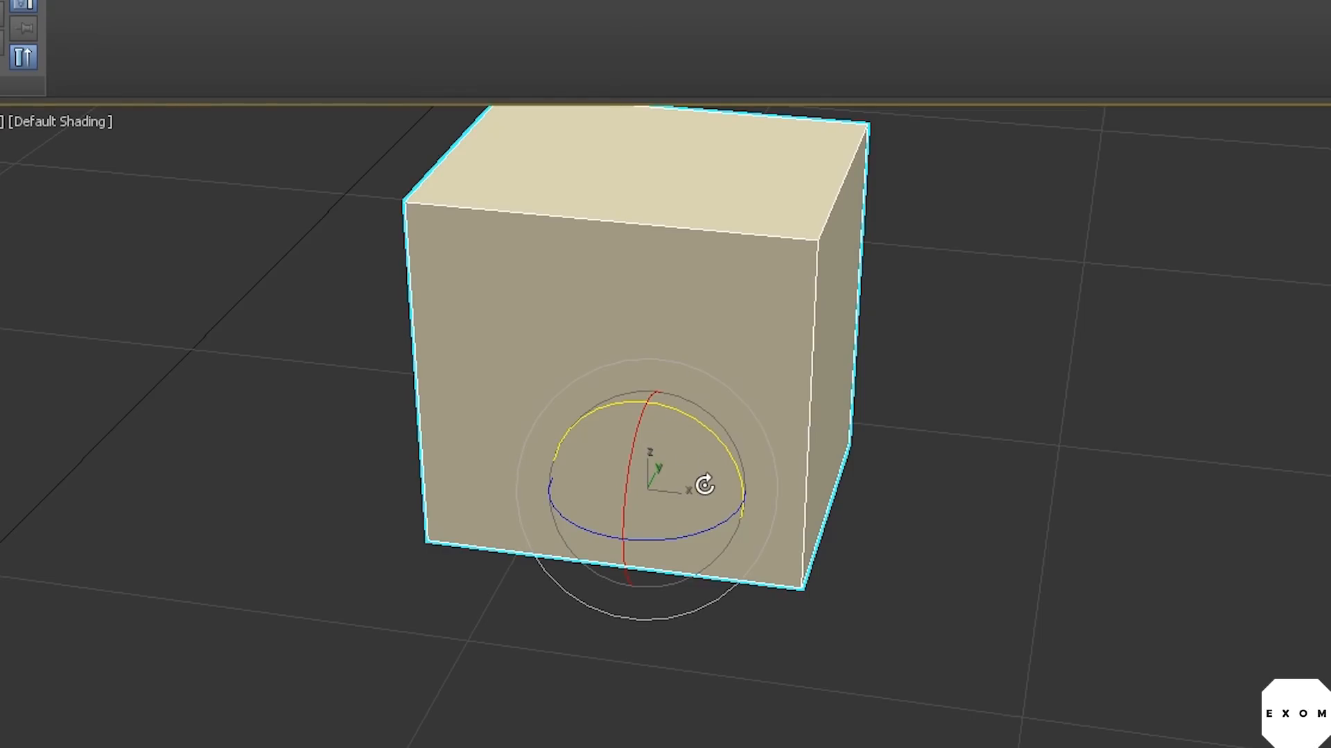
drag(695, 434, 671, 513)
drag(692, 422, 534, 360)
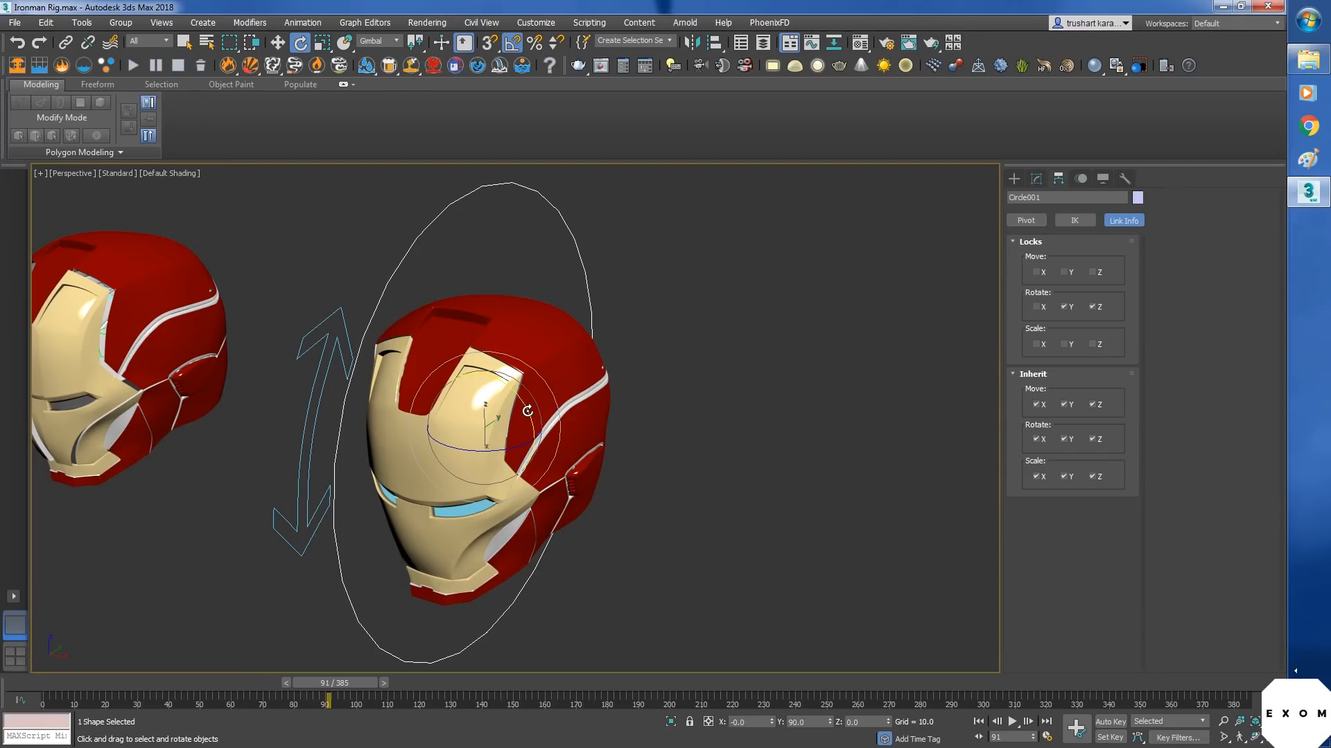
- Undo the circle's test rotation and unlink the arrow from the circle
drag(528, 411, 518, 402)
key(ctrl+z)
click(322, 430)
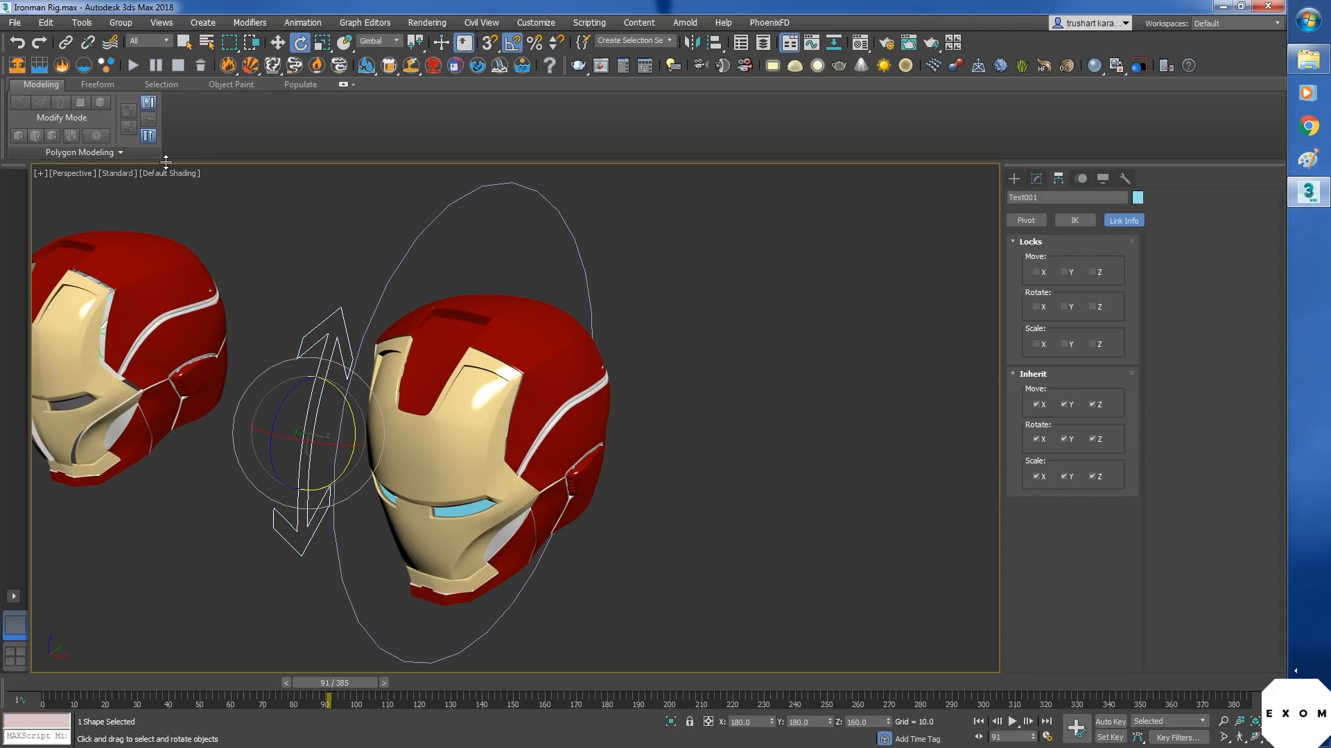
click(87, 44)
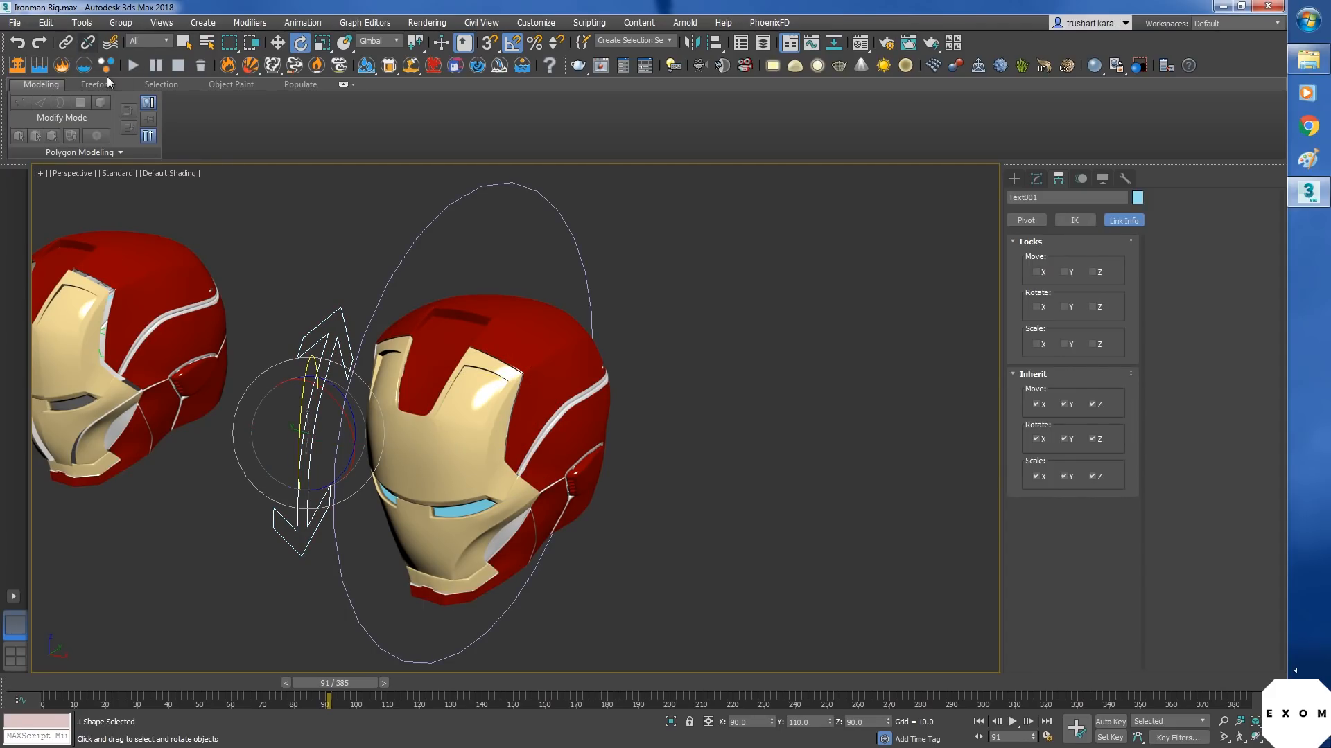
- Clear the circle's rotation locks and rotate it -90 degrees about Y so that it lies flat around the helmet
click(404, 253)
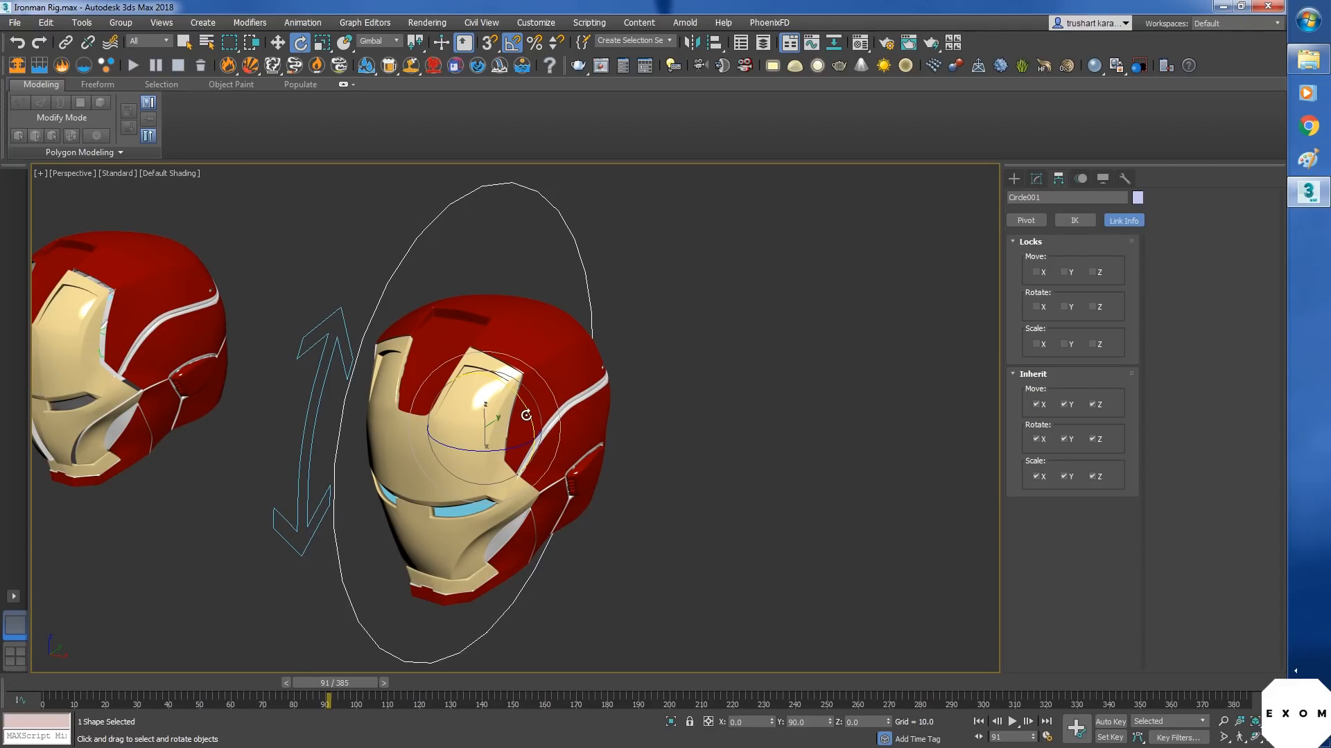
drag(526, 414, 477, 364)
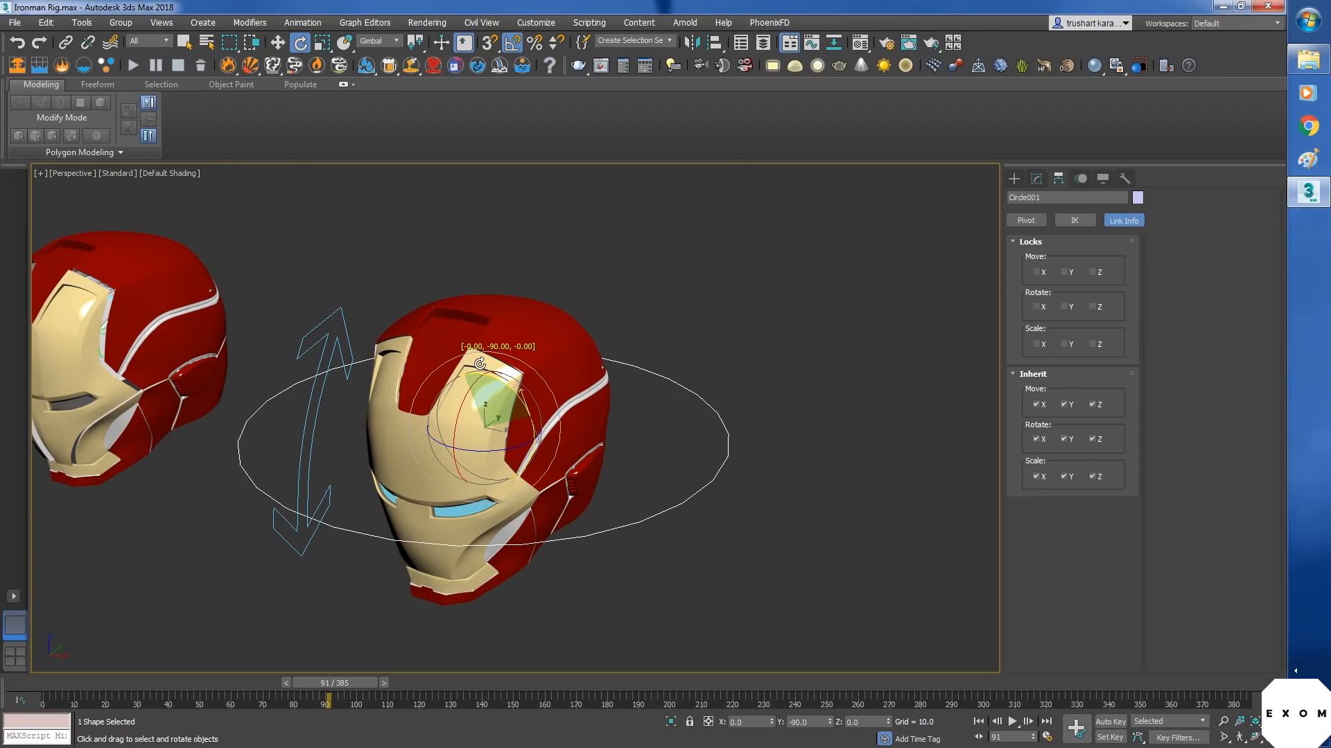
drag(479, 363, 480, 363)
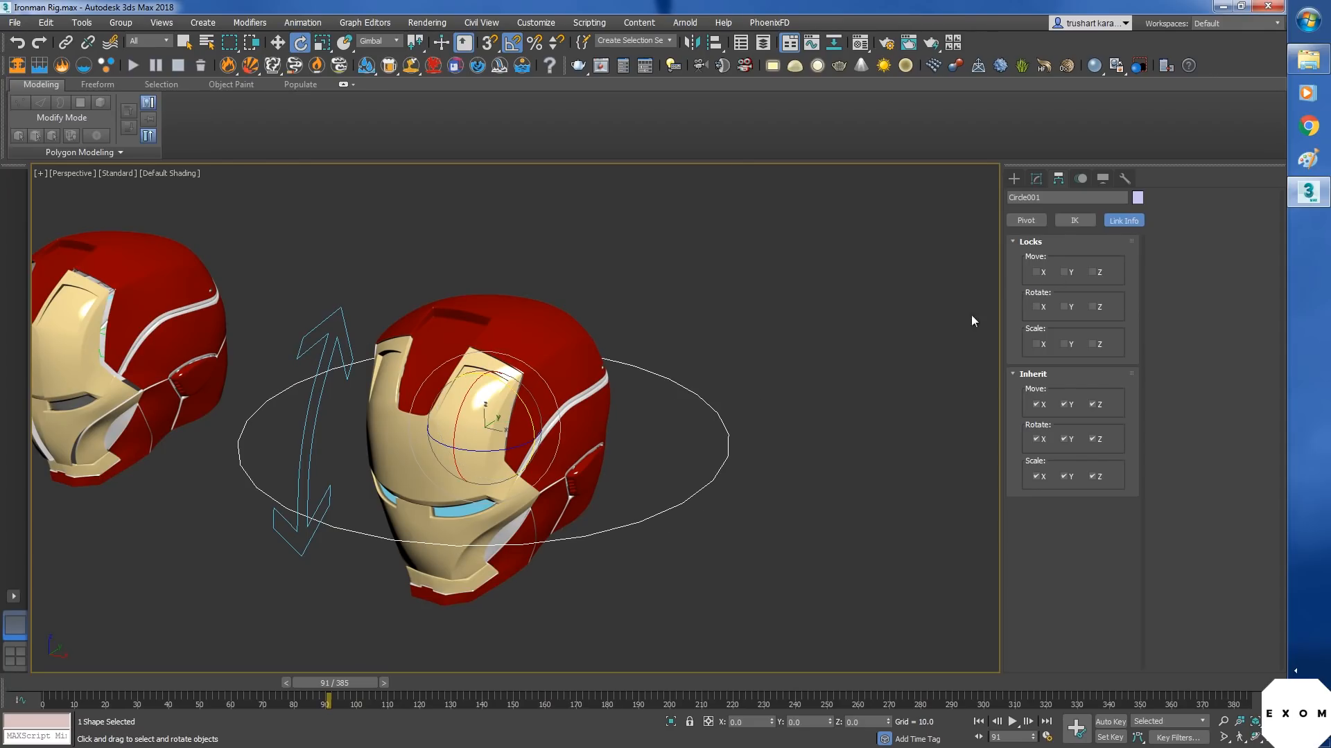
- Add an Edit Spline modifier to the circle
click(1037, 178)
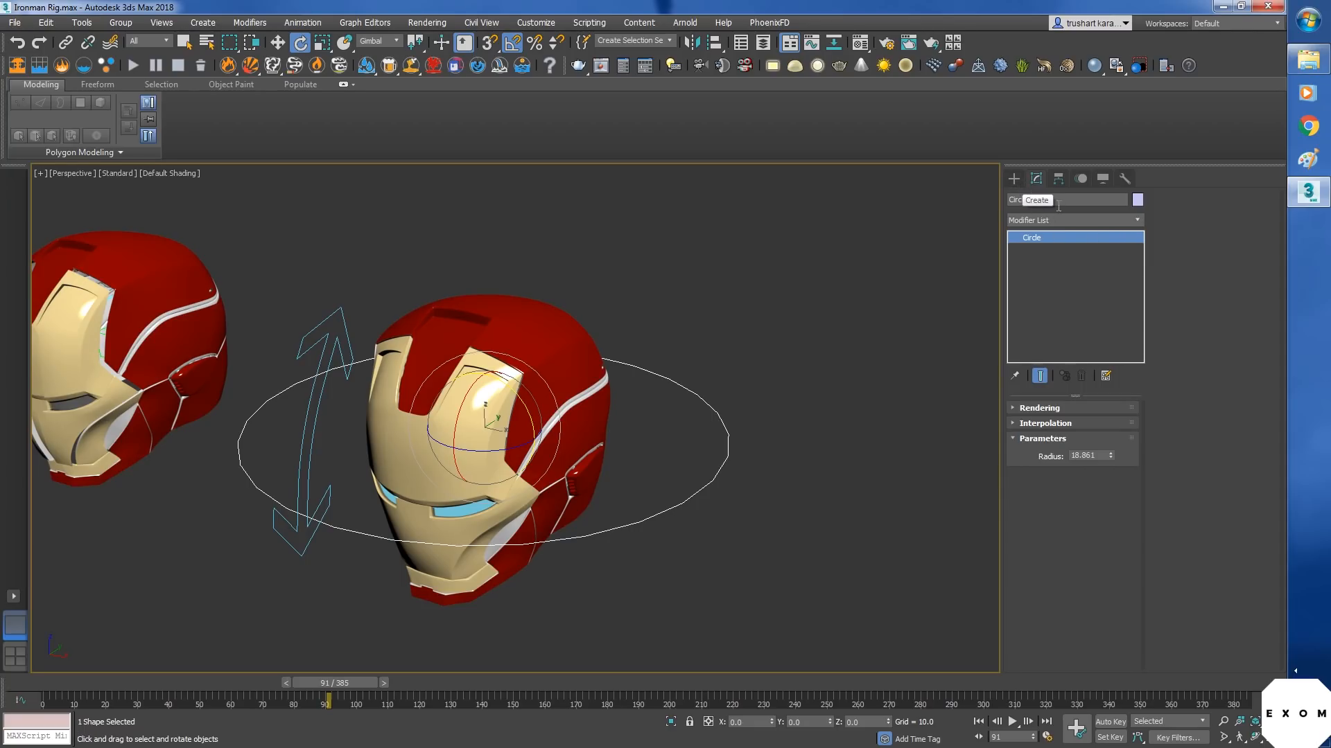
click(1141, 221)
key(e)
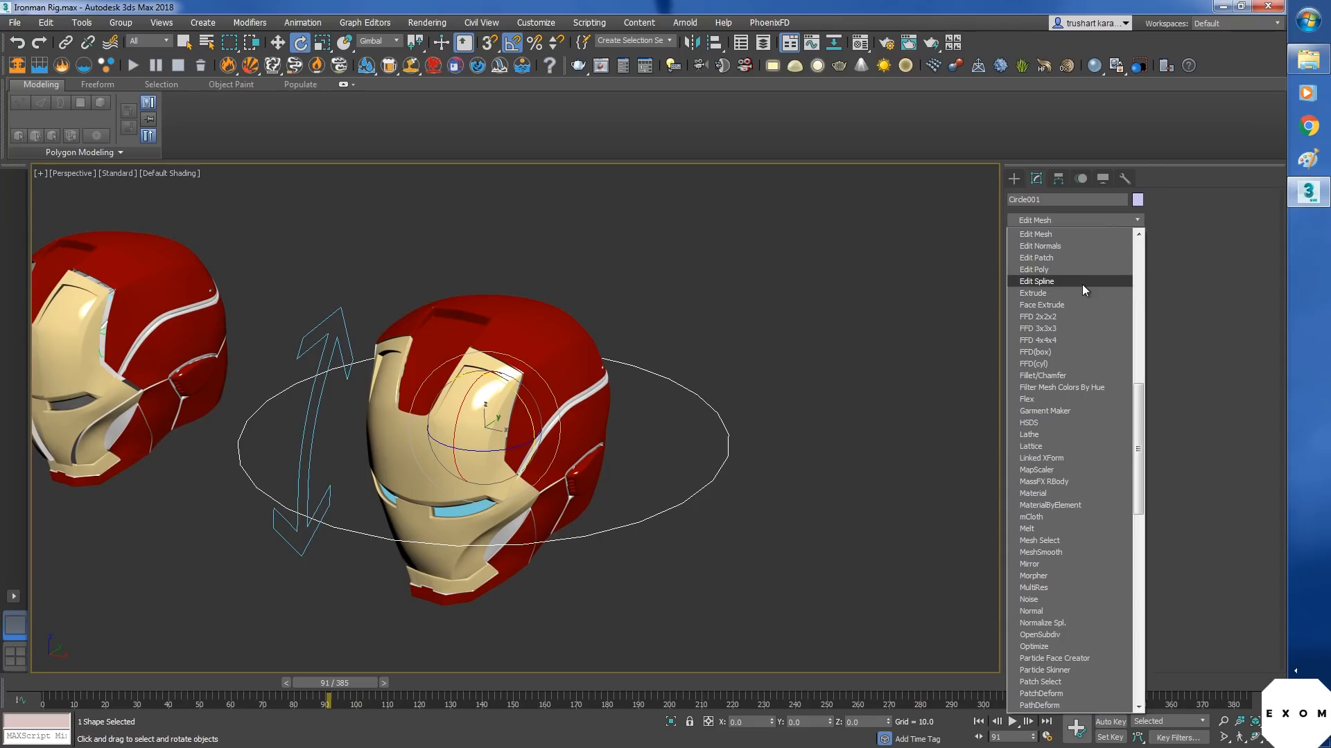
click(1079, 281)
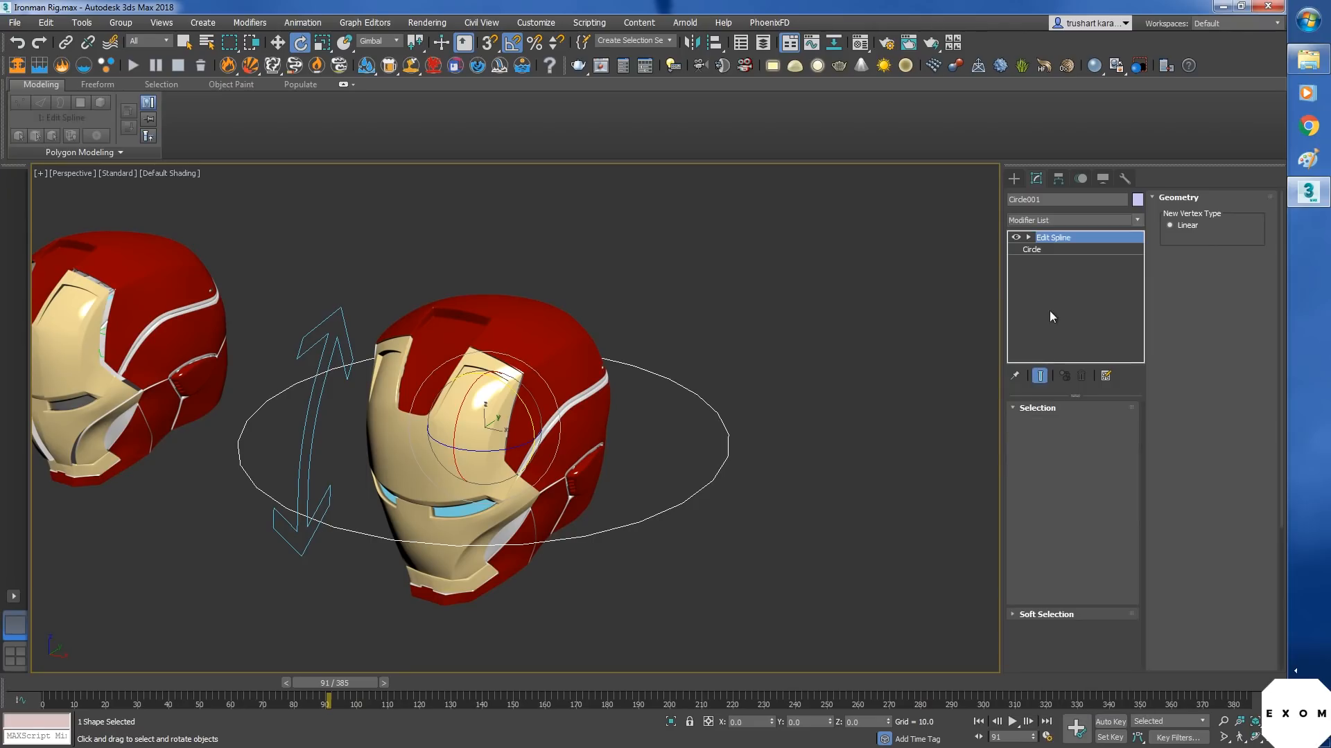
- Select the circle's whole spline at sub-object level and rotate it so that it stands upright around the helmet
click(1029, 238)
click(1052, 273)
click(564, 539)
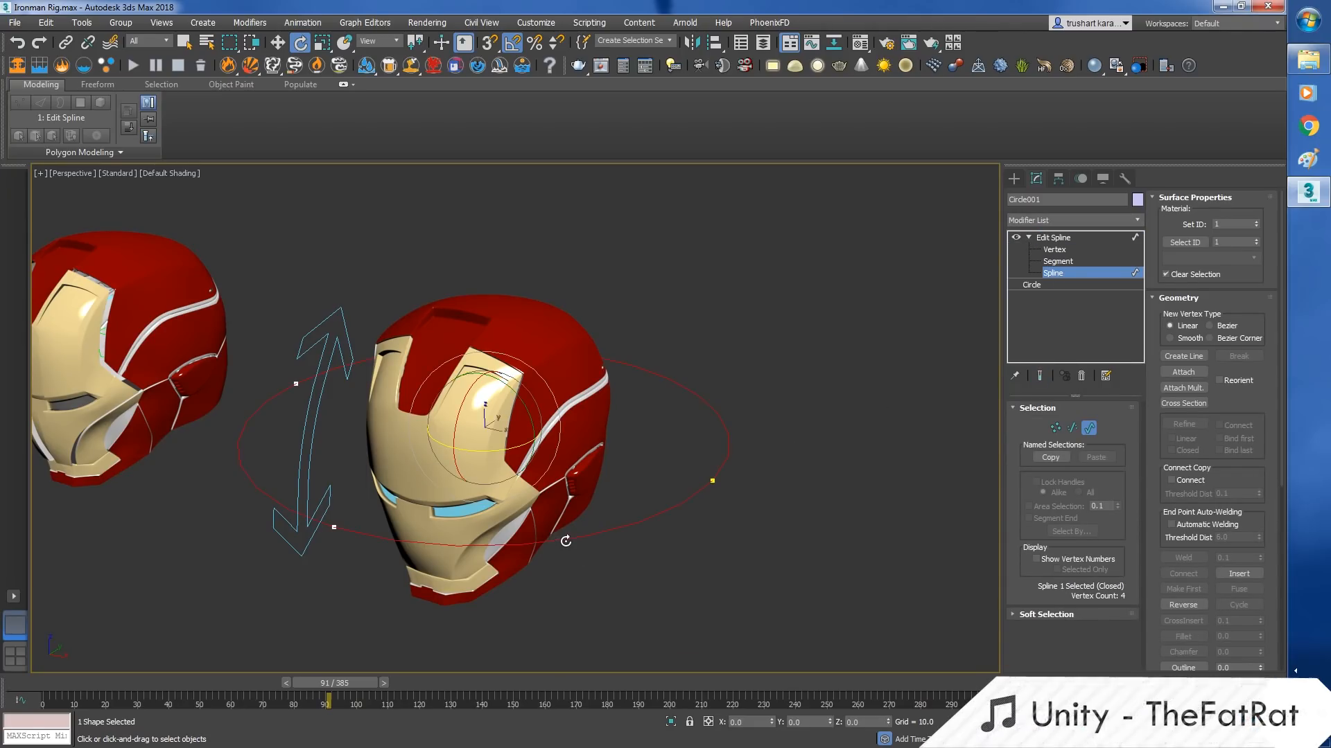
drag(534, 437, 549, 436)
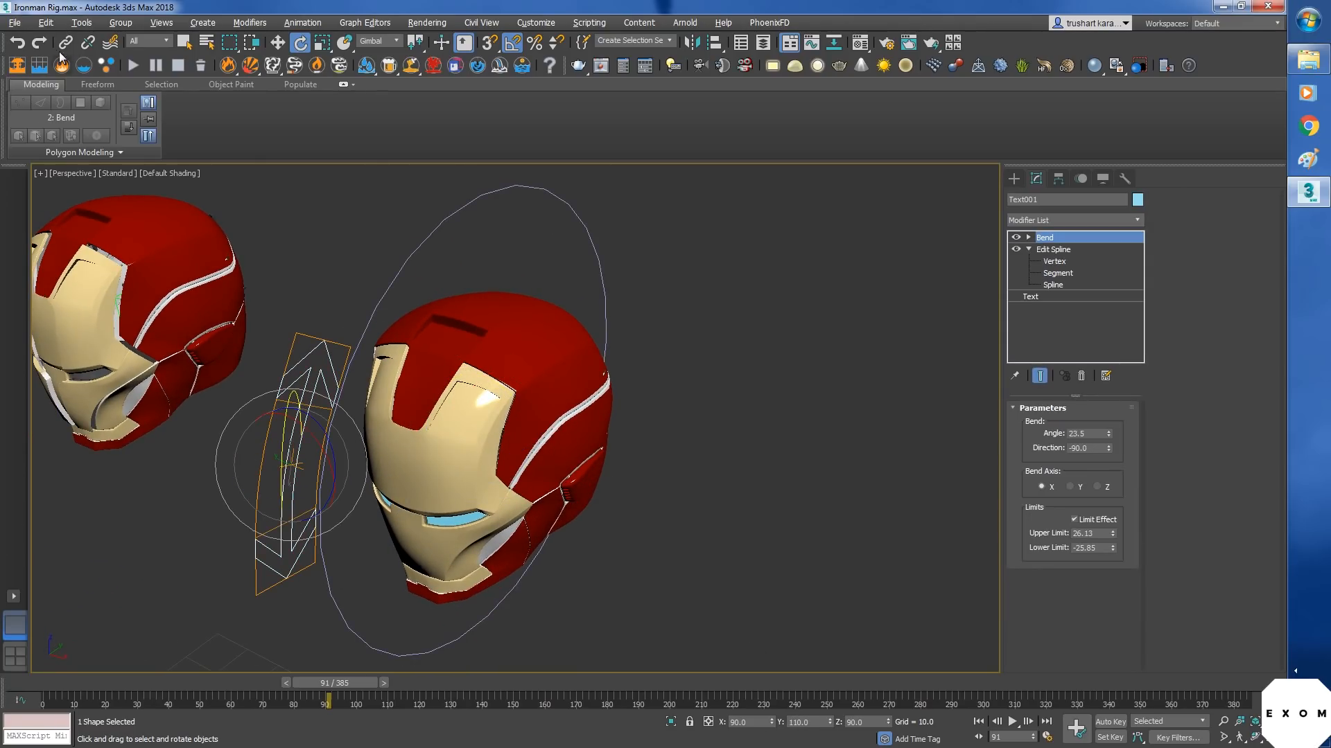
- Link the curved arrow to the circle as its child and lock the circle's rotation on Y and Z
click(66, 42)
drag(322, 428, 374, 324)
click(1059, 179)
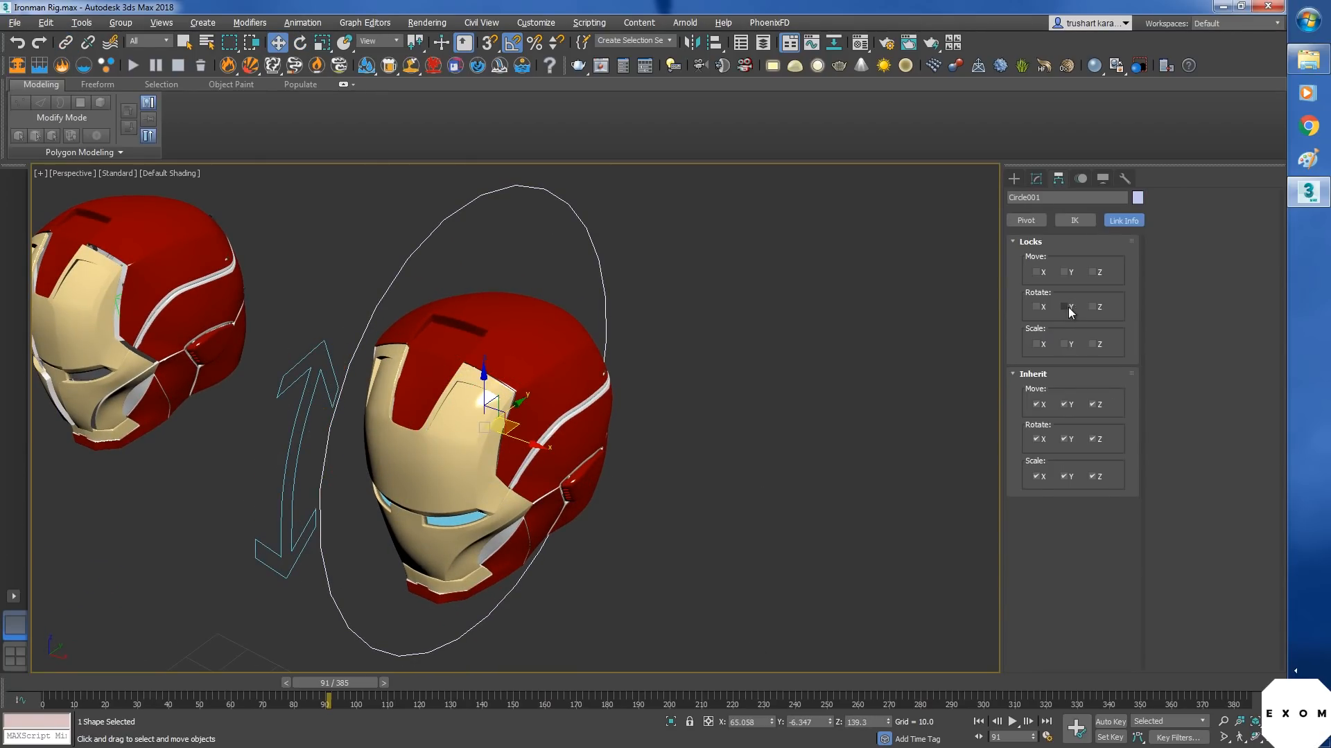
click(1064, 306)
click(1092, 306)
- Try rotating the circle about its unlocked X axis to test the locks, and cancel the rotation
alt+middle_drag(762, 510, 721, 484)
key(e)
drag(451, 412, 614, 448)
alt+middle_drag(614, 448, 602, 471)
right_click(602, 472)
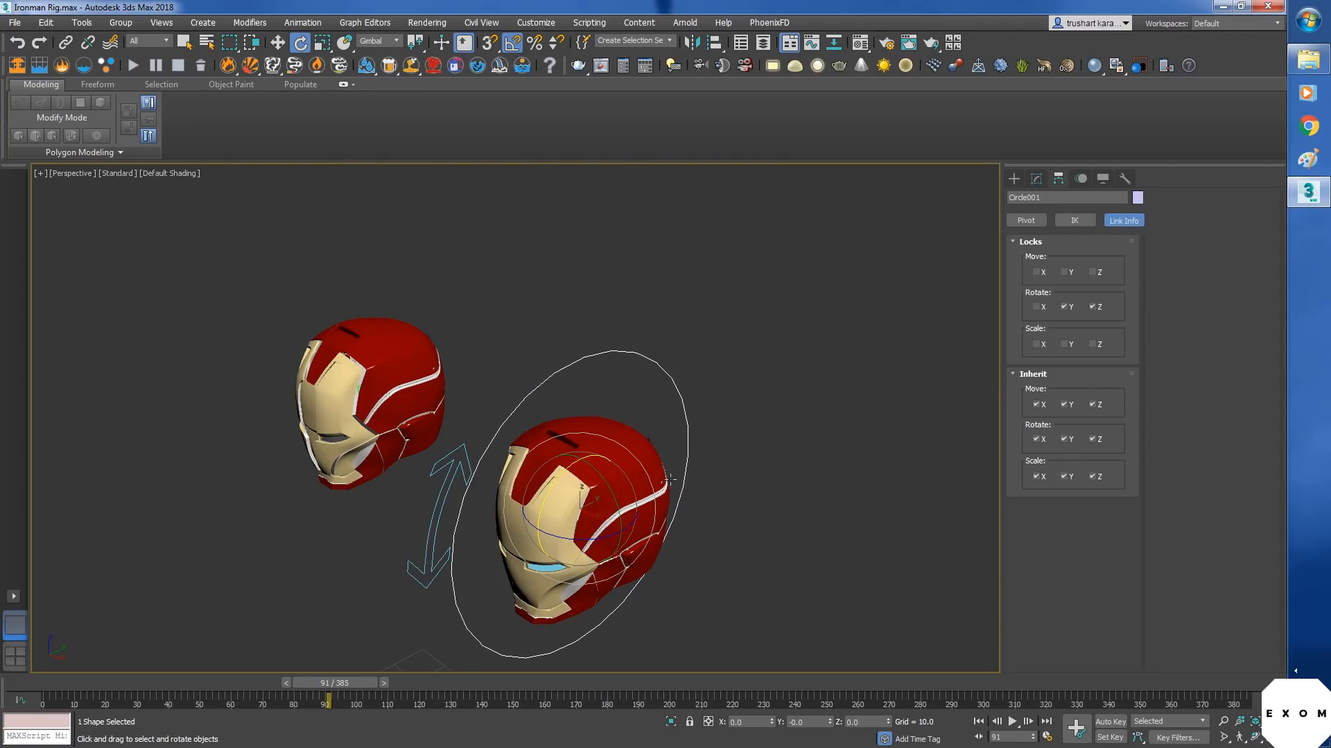
- Assign a Float Limit controller to the circle's X Rotation track
click(1079, 178)
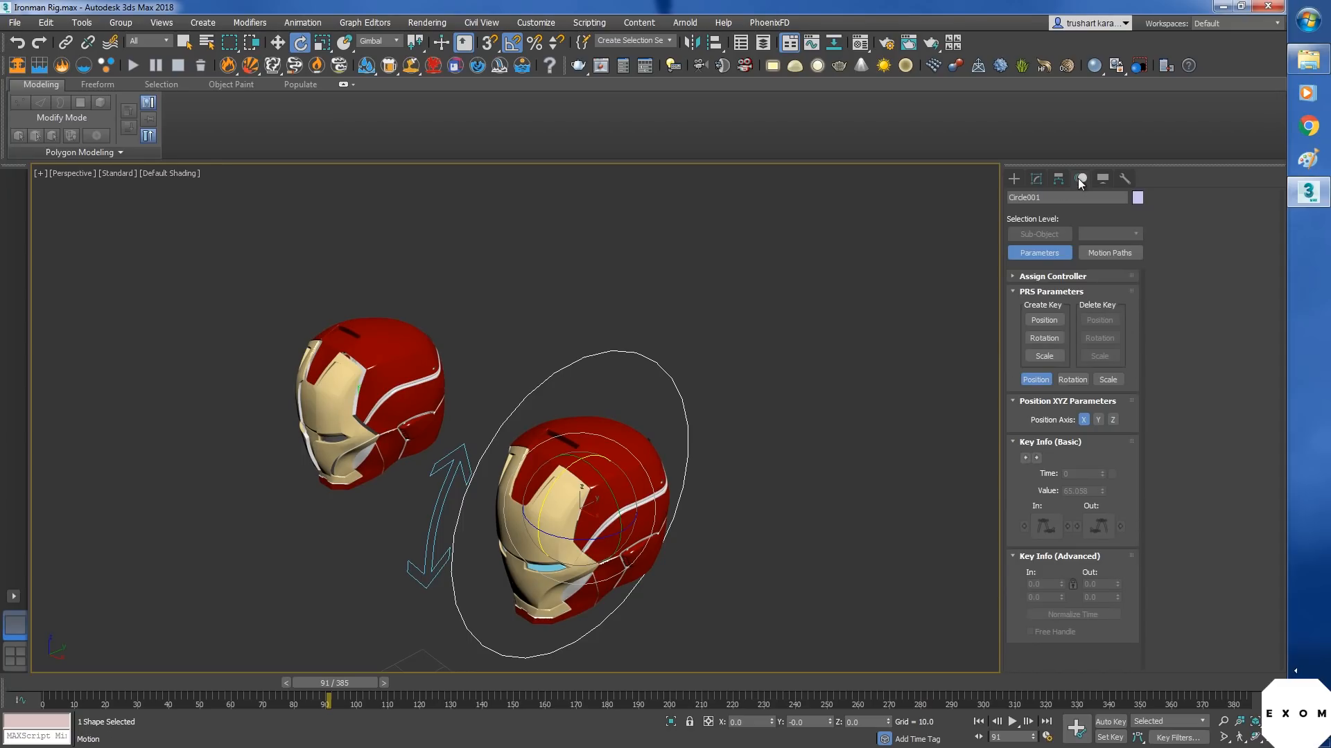
click(1016, 277)
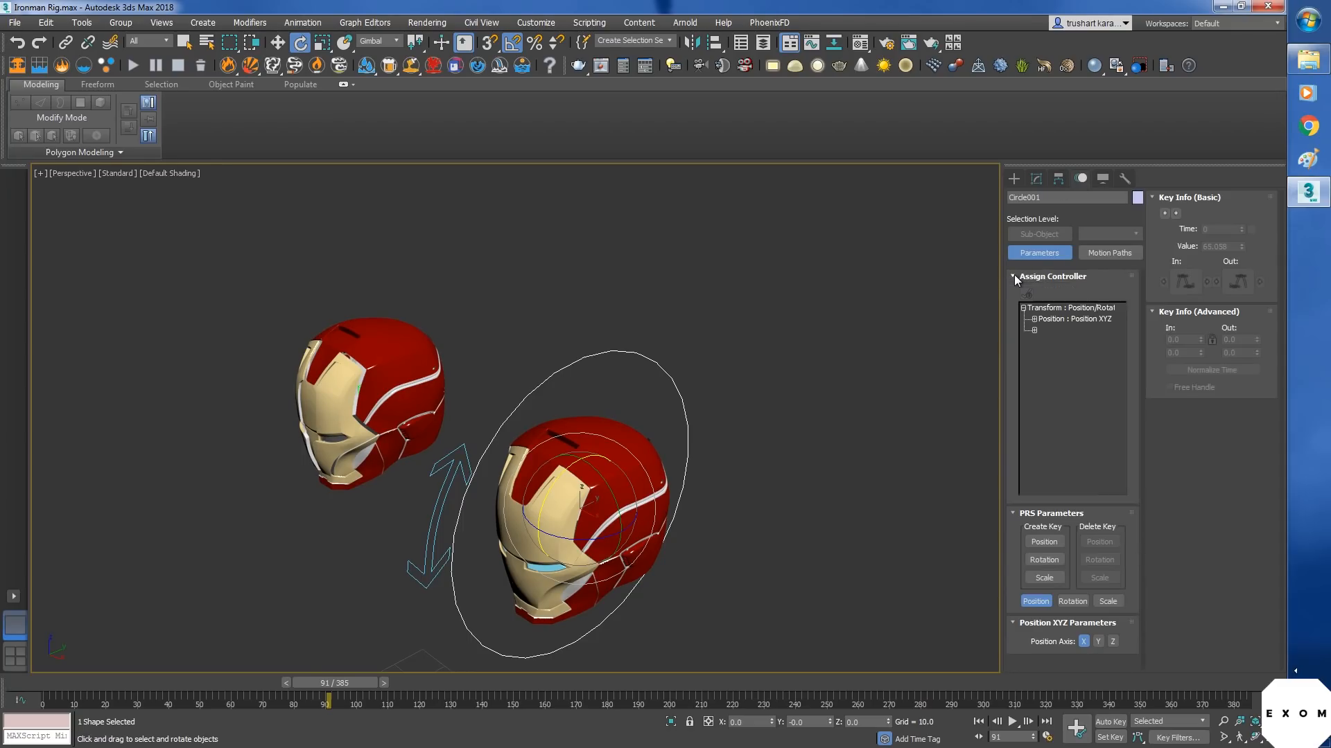
click(1034, 330)
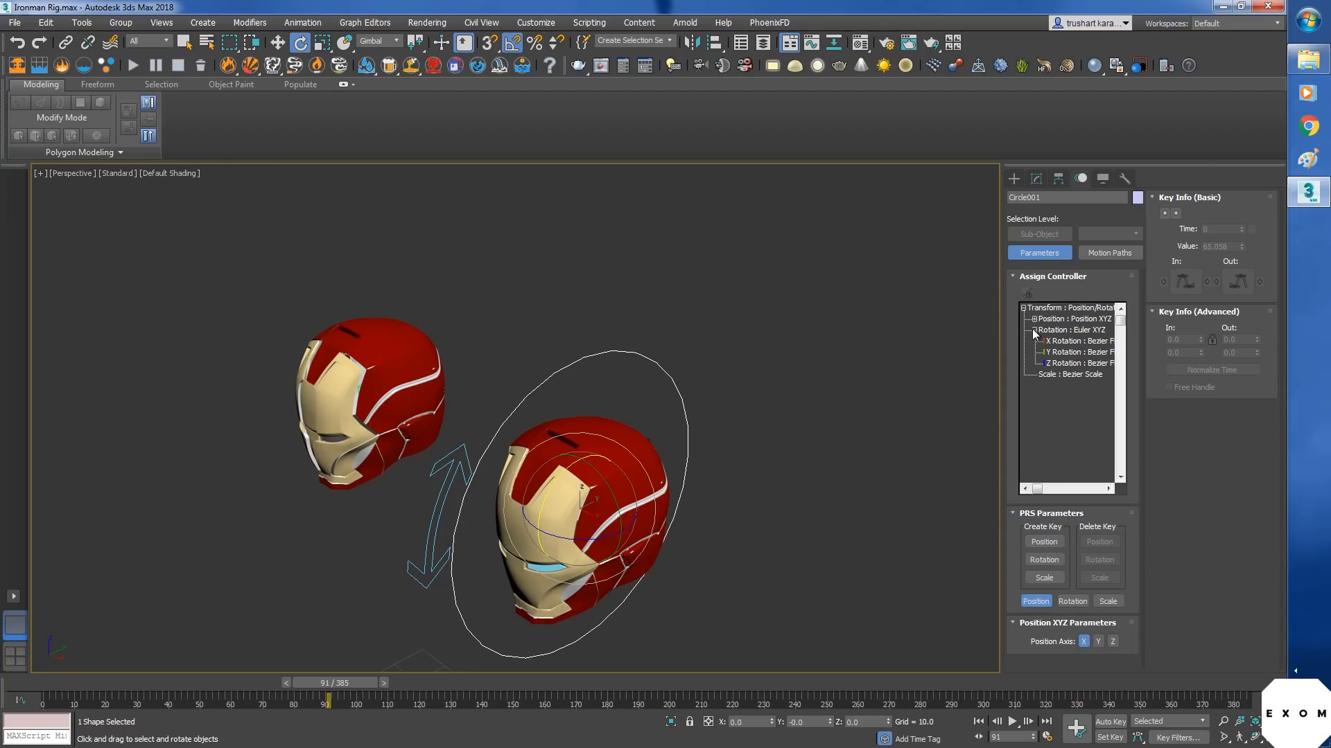
click(1070, 341)
click(1028, 294)
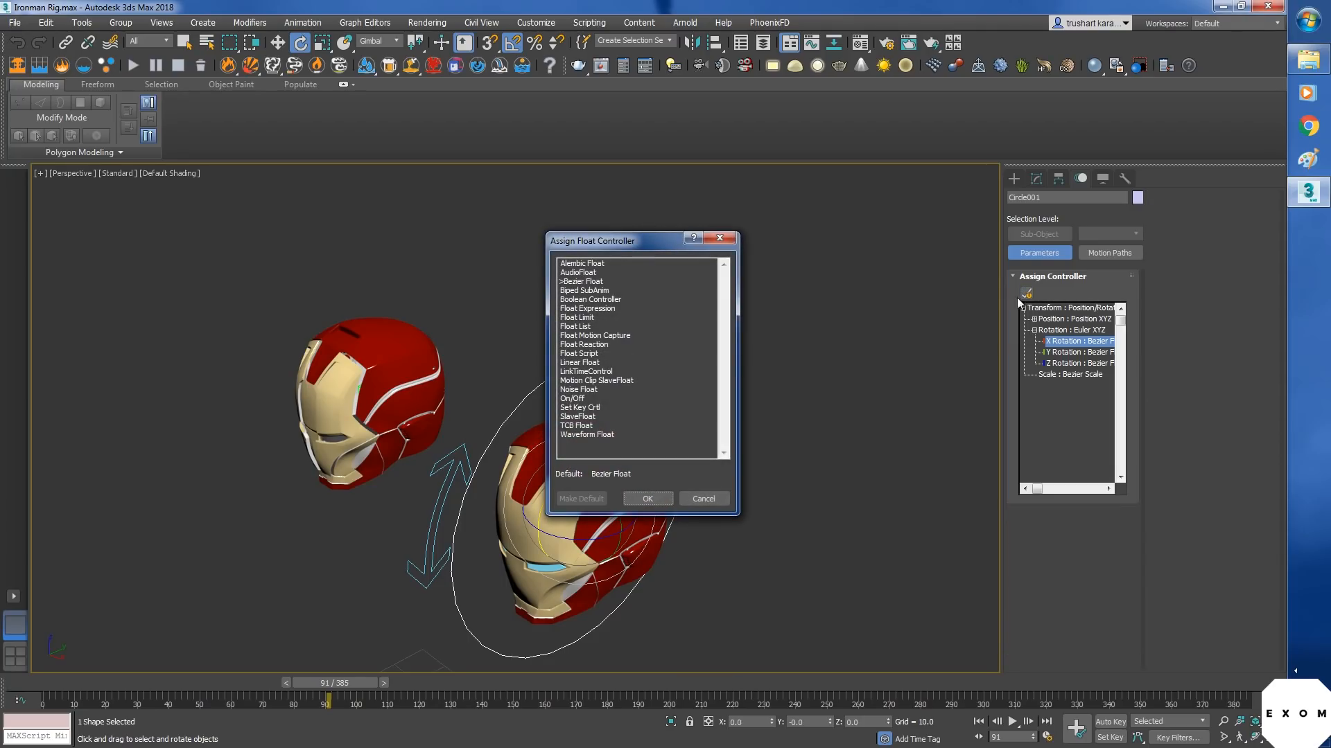
click(584, 318)
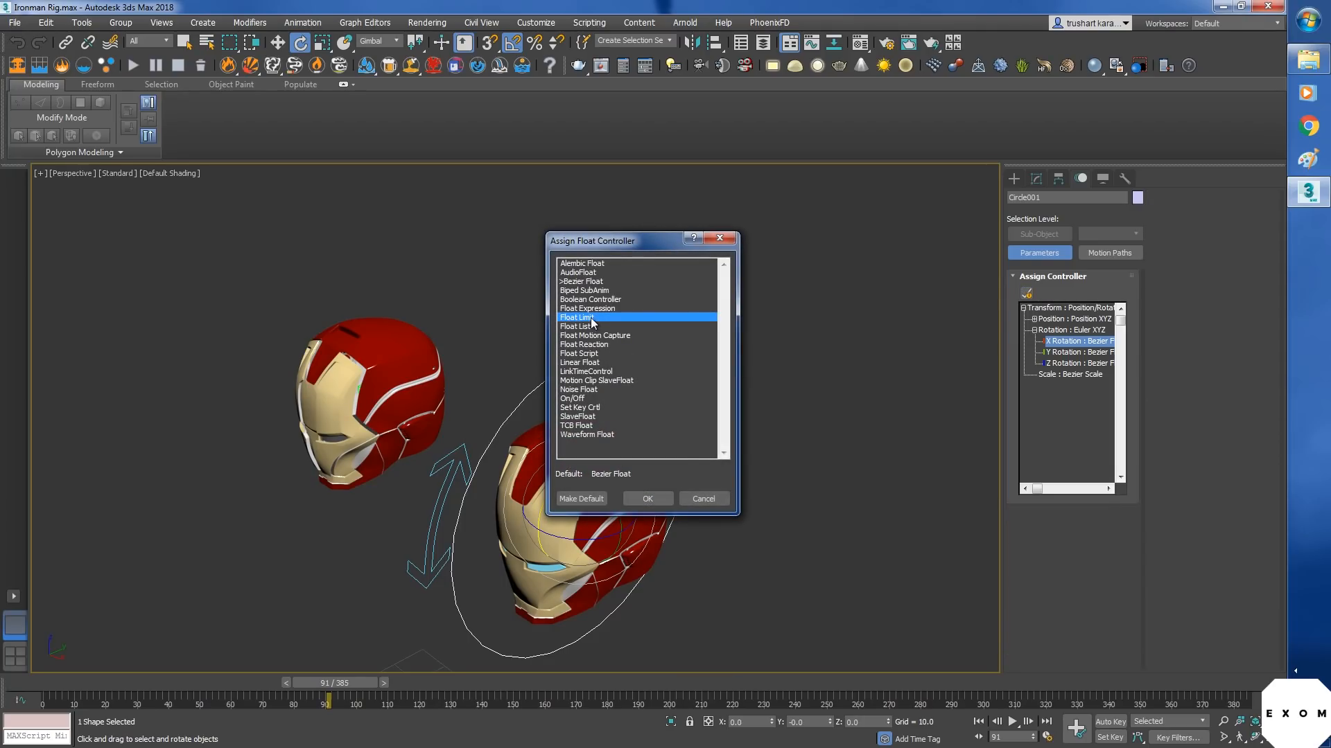
click(646, 499)
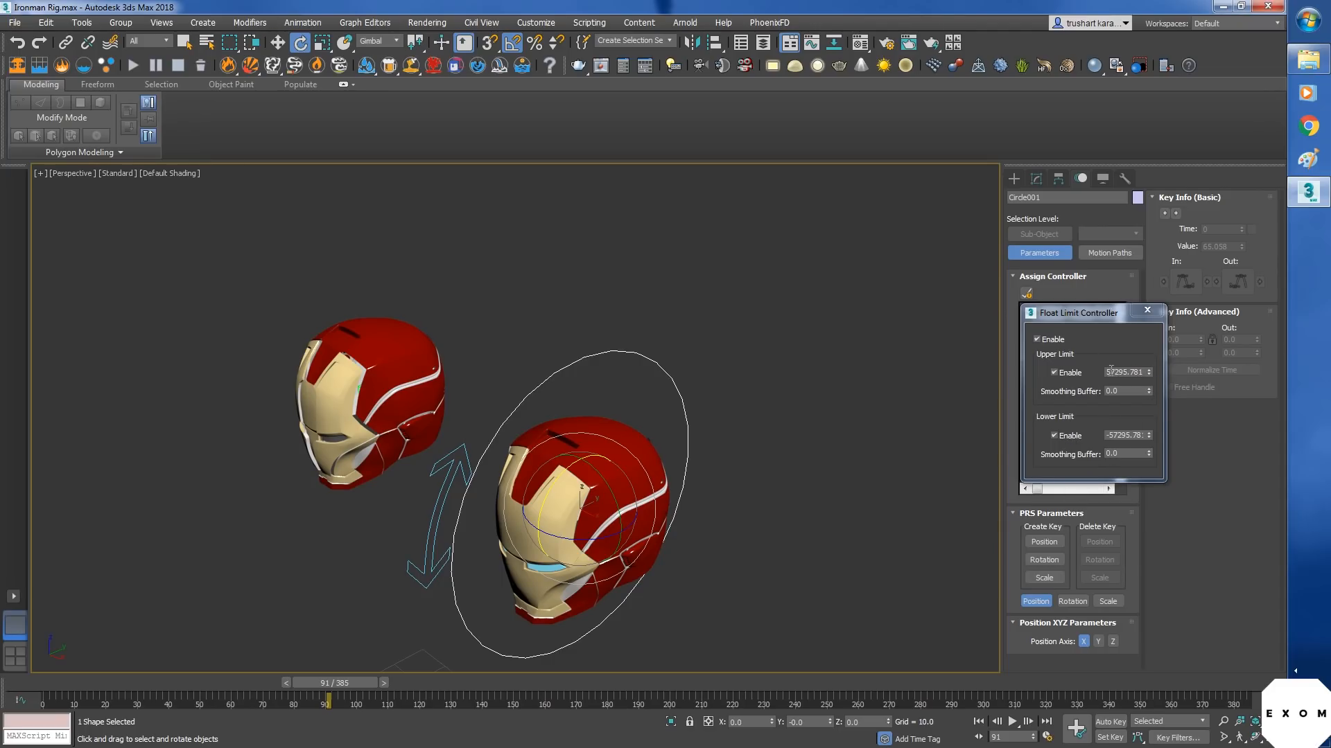
- Set the X rotation's upper limit to 0 and its lower limit to -120, and close the limit settings
double_click(1137, 374)
text(0)
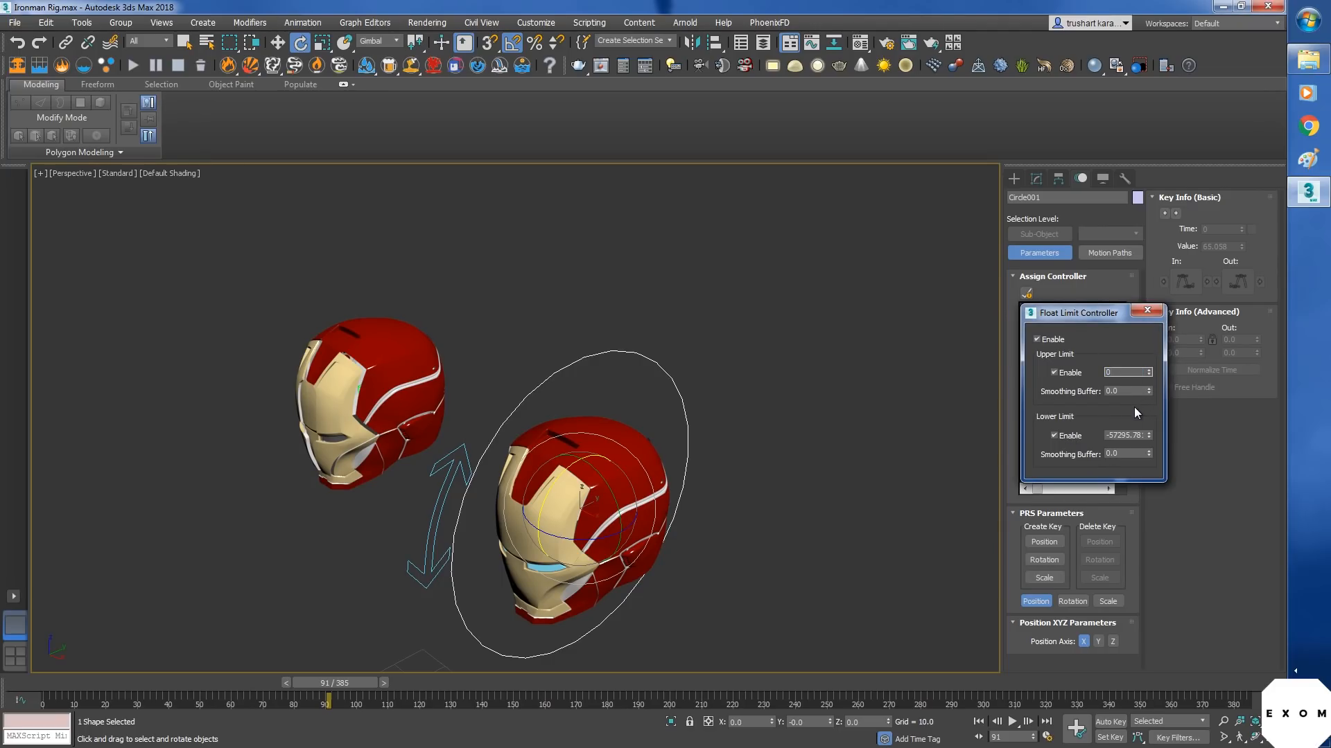
double_click(1137, 434)
text(-120)
key(Return)
click(1147, 311)
- Try rotating the circle about its X axis to test the rotation limits
alt+middle_drag(846, 507, 797, 477)
mouse_move(560, 418)
mouse_down()
mouse_move(687, 354)
mouse_move(748, 347)
mouse_move(721, 360)
mouse_move(807, 356)
mouse_move(694, 382)
mouse_move(791, 374)
mouse_move(852, 407)
mouse_move(490, 475)
mouse_move(885, 381)
mouse_up()
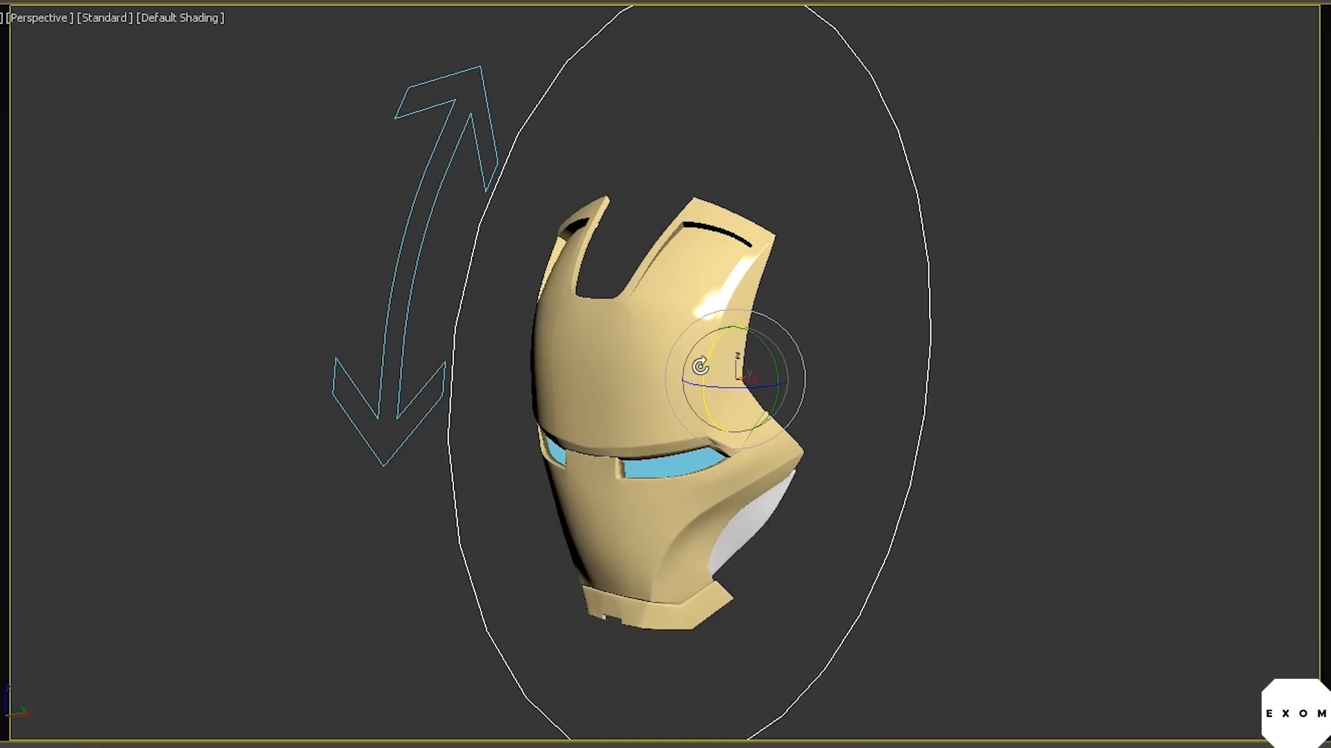
drag(701, 365, 705, 321)
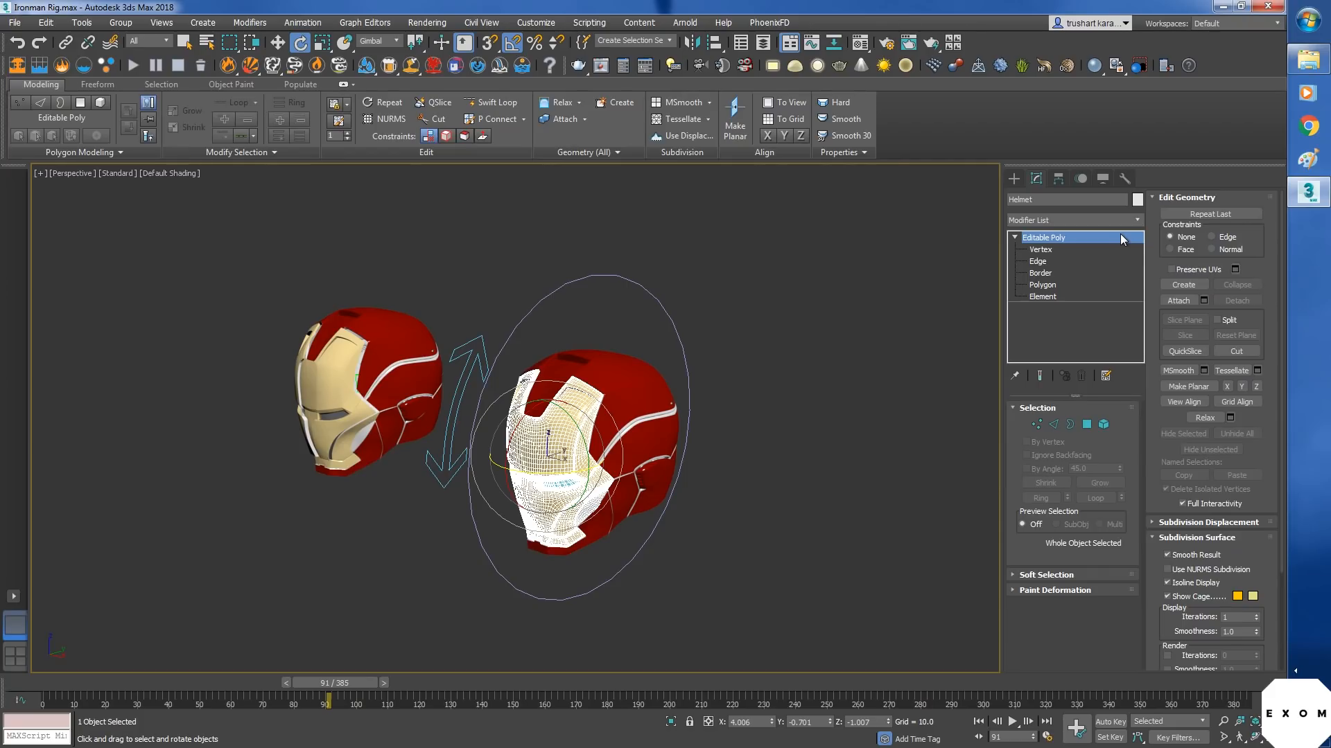
- Add an Edit Poly modifier to the gold faceplate and a Morpher modifier above it
click(1115, 219)
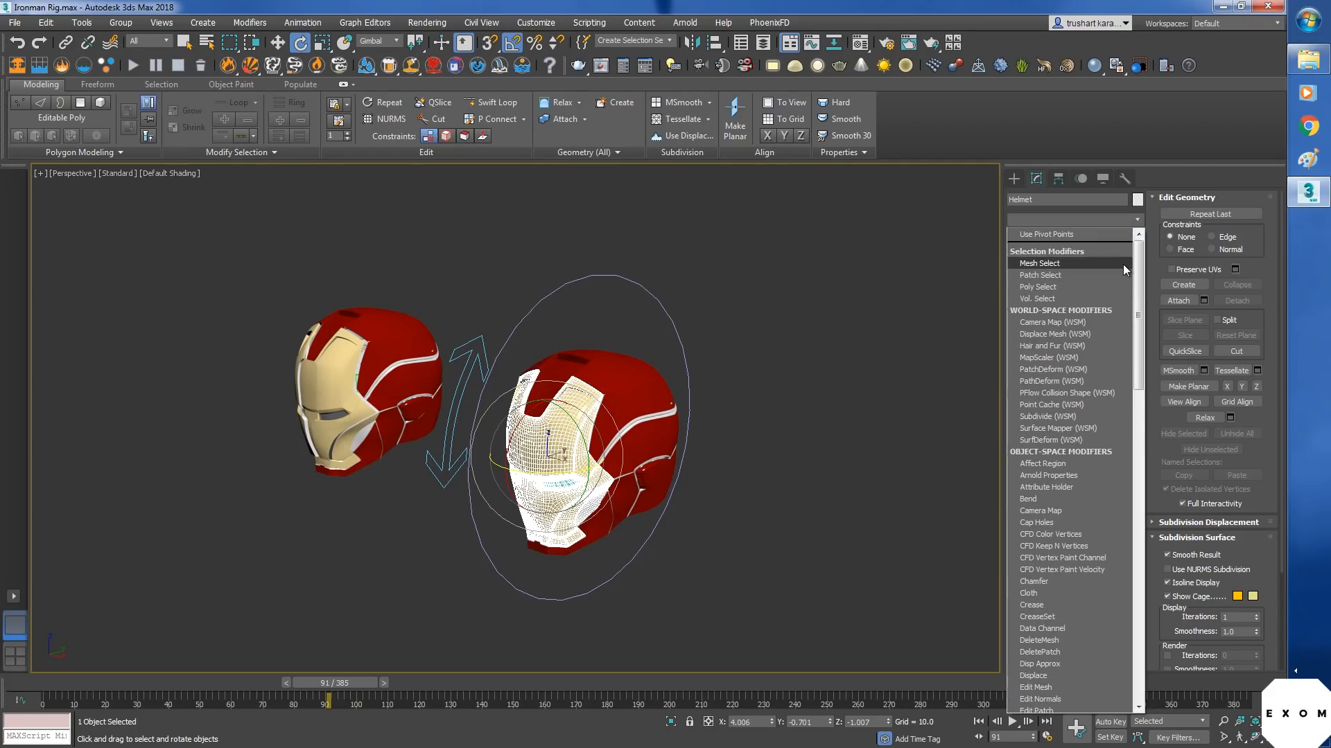
click(1068, 269)
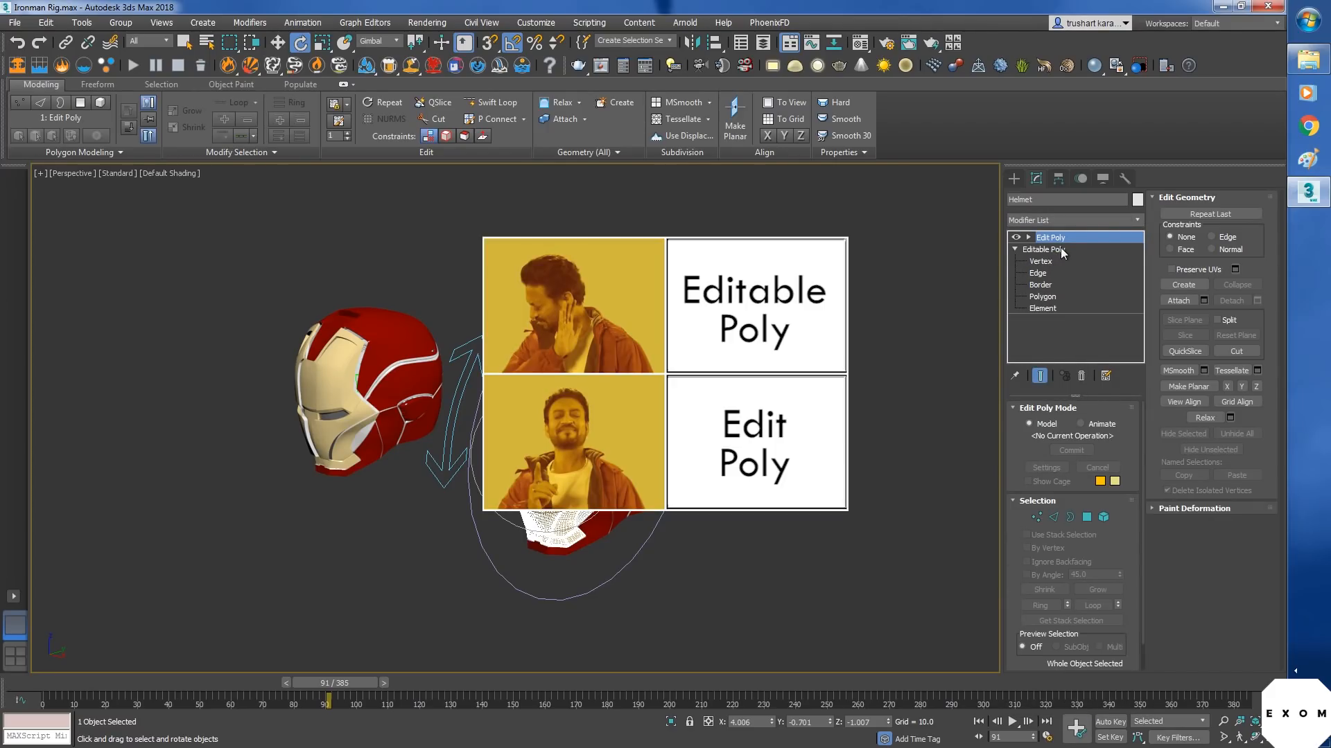
click(1136, 220)
key(m)
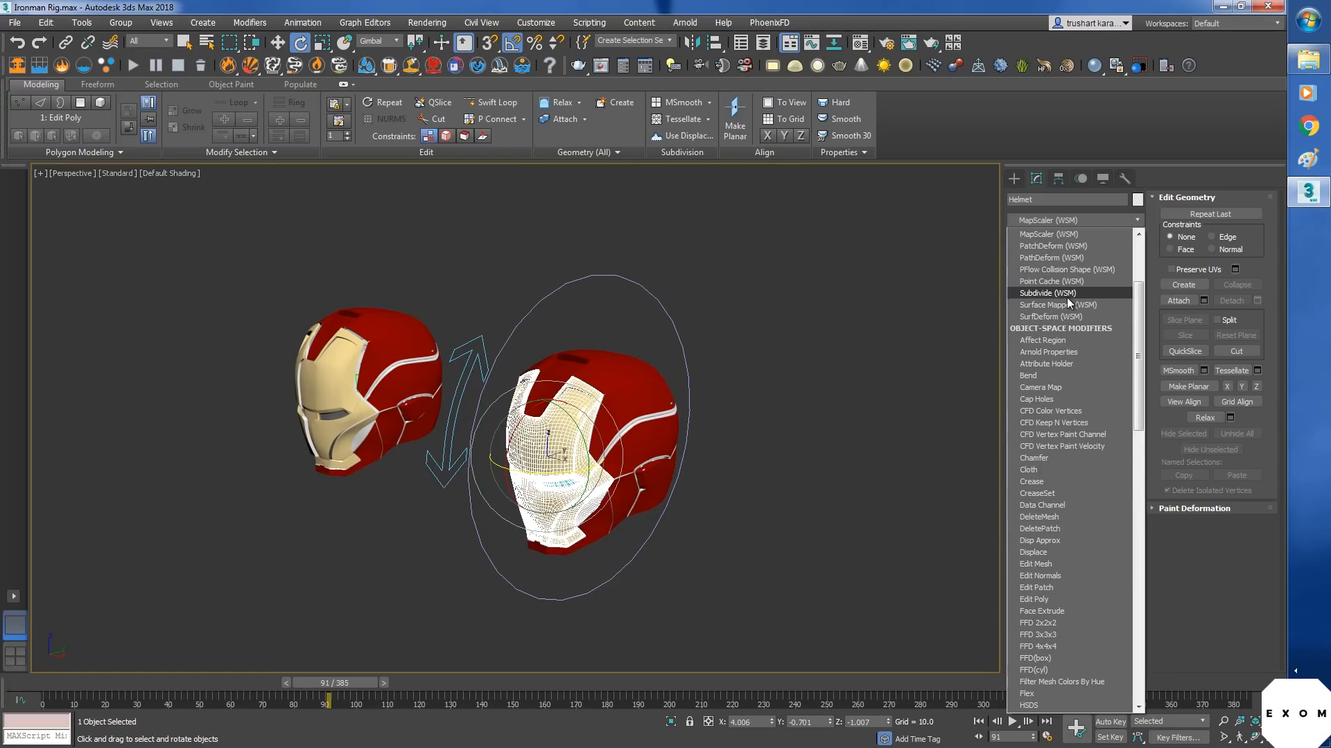
click(1045, 341)
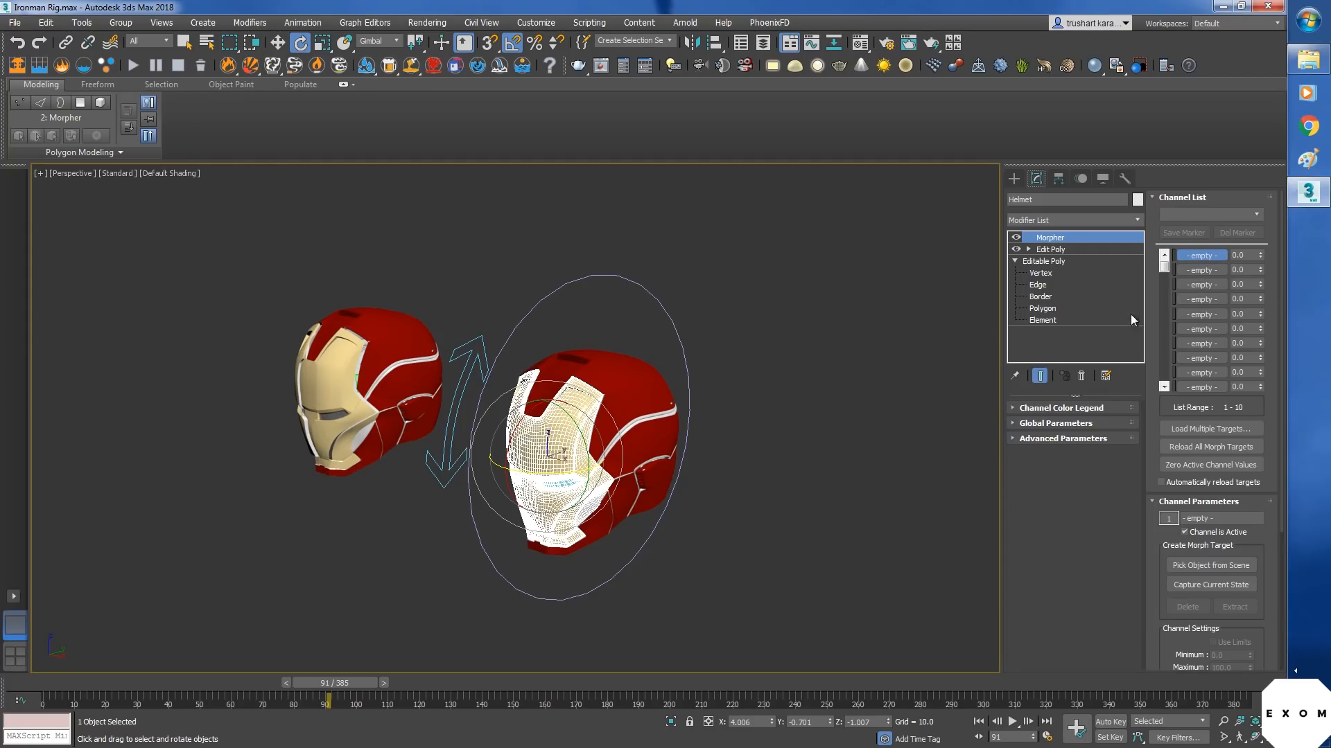
- Clone the faceplate along X as one independent copy named Helmet001, placed beside the helmet
alt+middle_drag(783, 499, 618, 513)
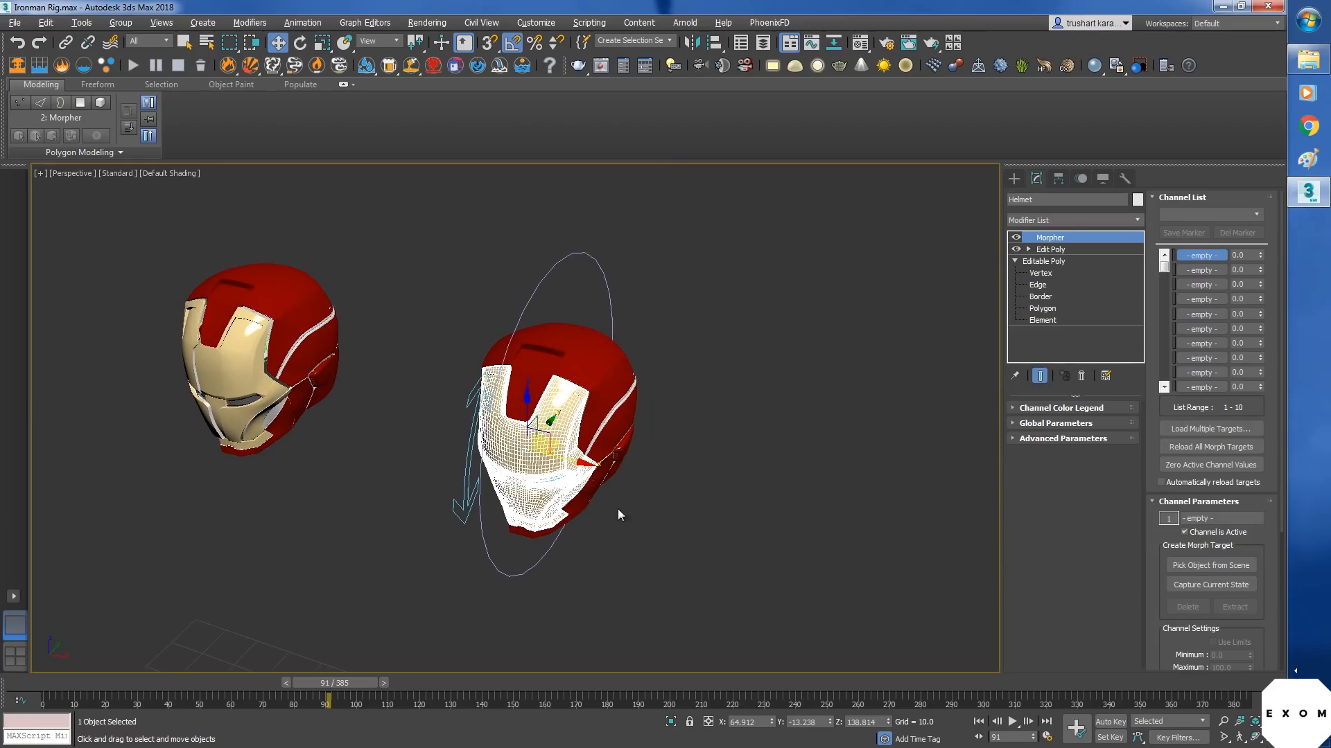
scroll(617, 514, up, 3)
key(w)
shift+drag(646, 493, 819, 517)
click(645, 441)
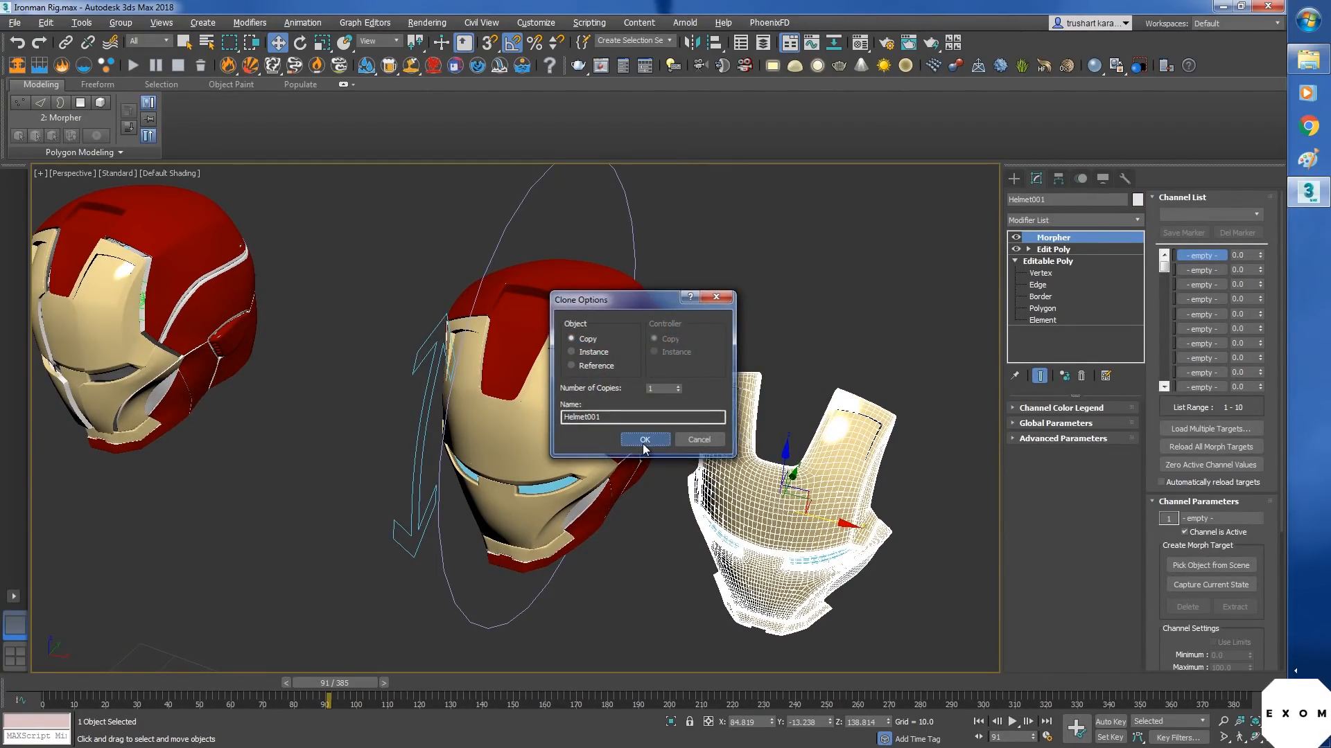
- Delete the Morpher modifier from the copied faceplate
mouse_move(644, 449)
alt+middle_down()
mouse_move(702, 545)
mouse_move(749, 566)
alt+middle_up()
scroll(748, 567, down, 4)
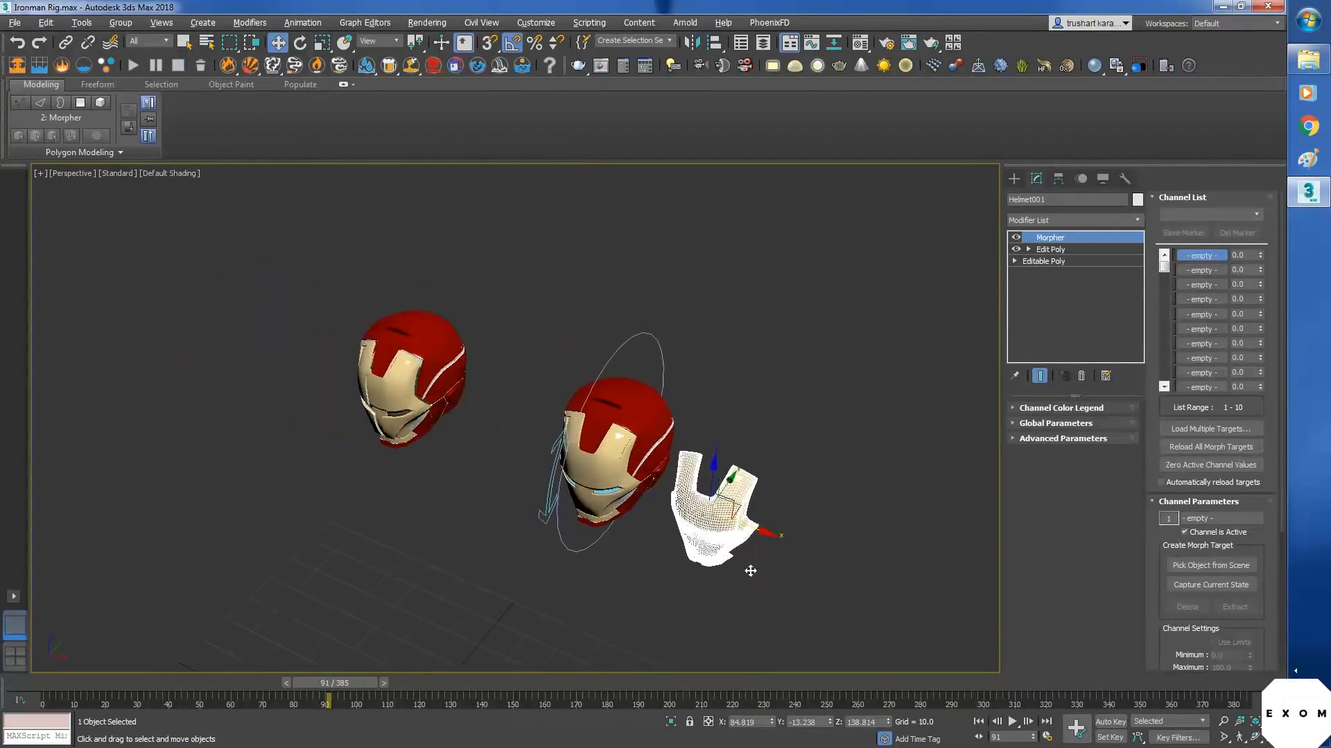
right_click(1073, 235)
click(1102, 256)
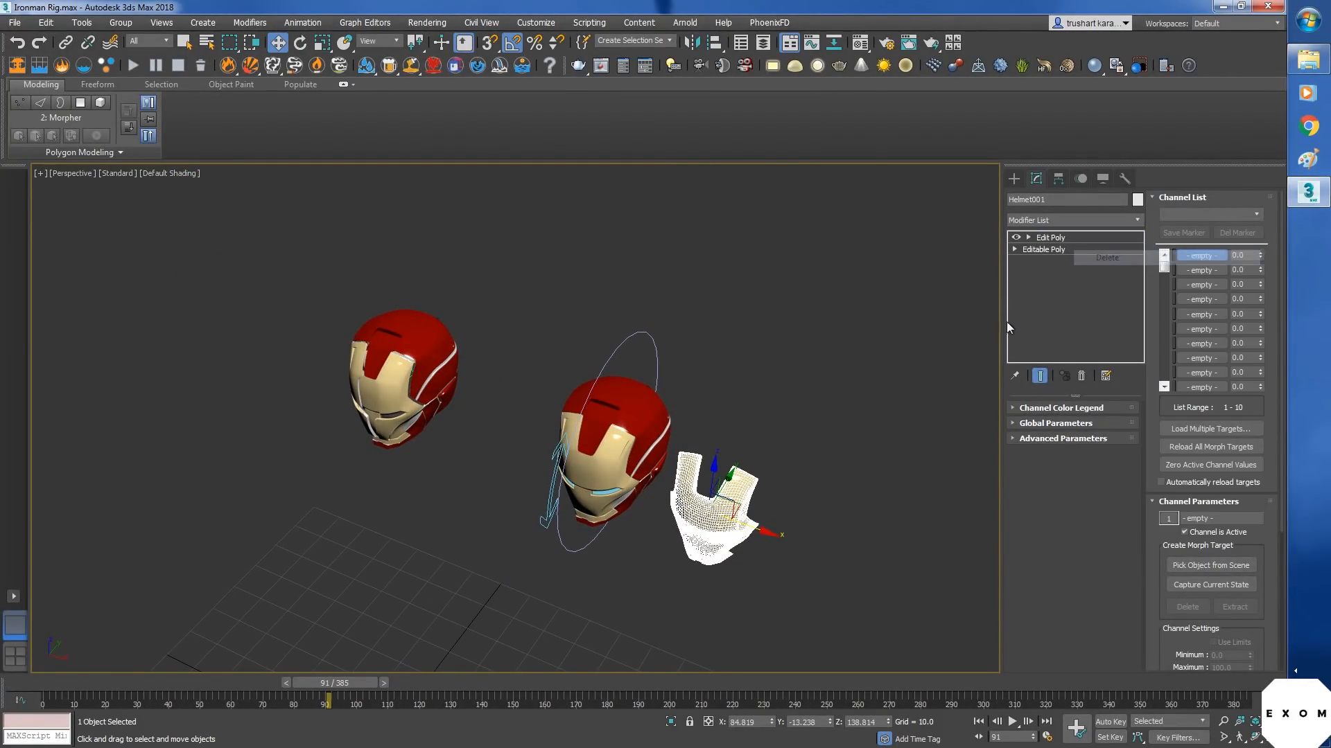
alt+middle_drag(852, 444, 786, 500)
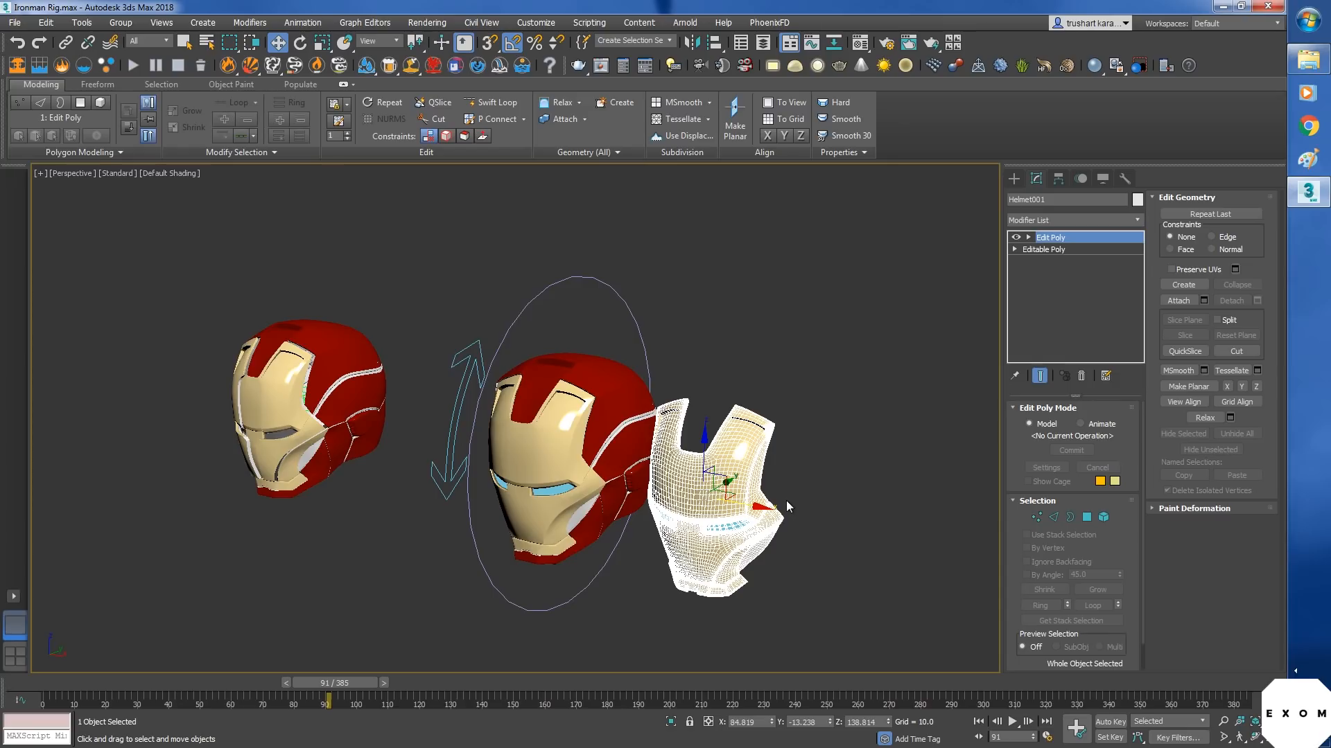
- Assign the copied faceplate as the morph target in the first channel of the original faceplate's Morpher
click(536, 473)
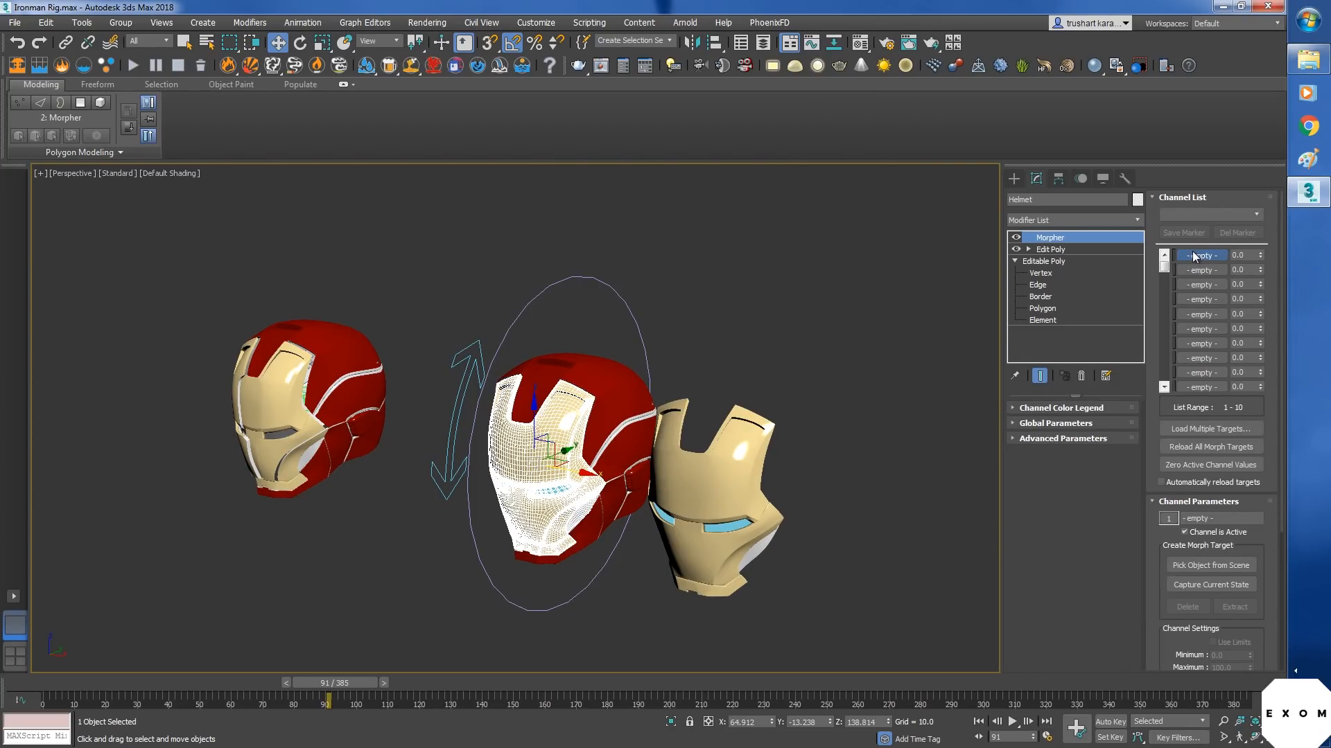
click(1217, 564)
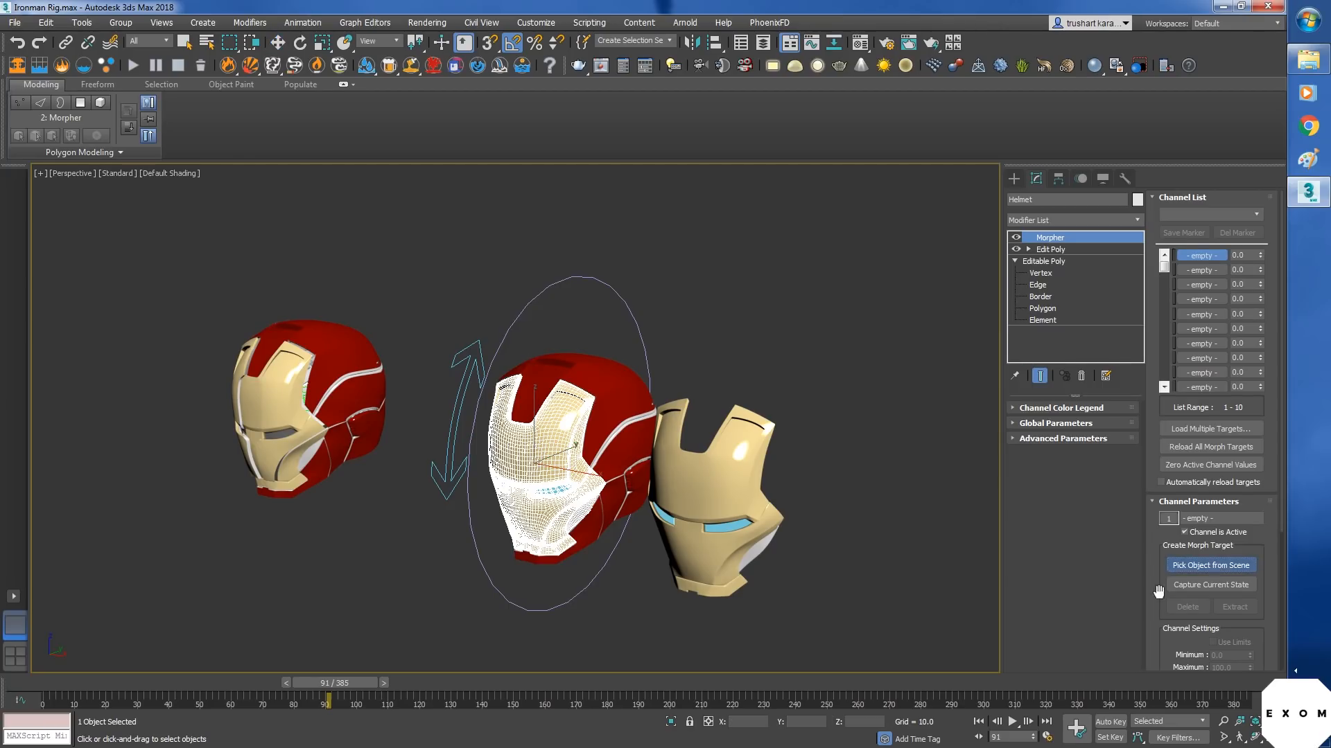
click(713, 485)
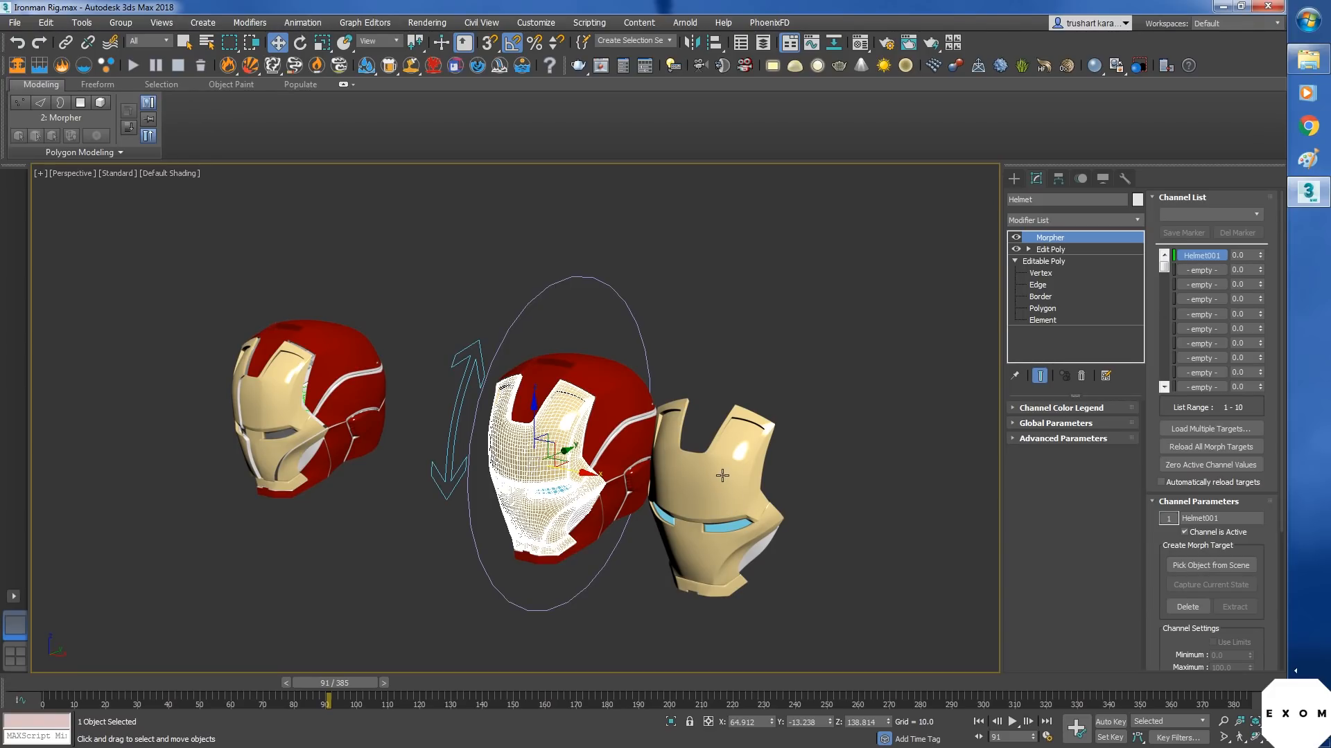
- Enter and leave vertex editing on the copied faceplate, and reload all morph targets in the original's Morpher
alt+middle_drag(726, 503, 733, 524)
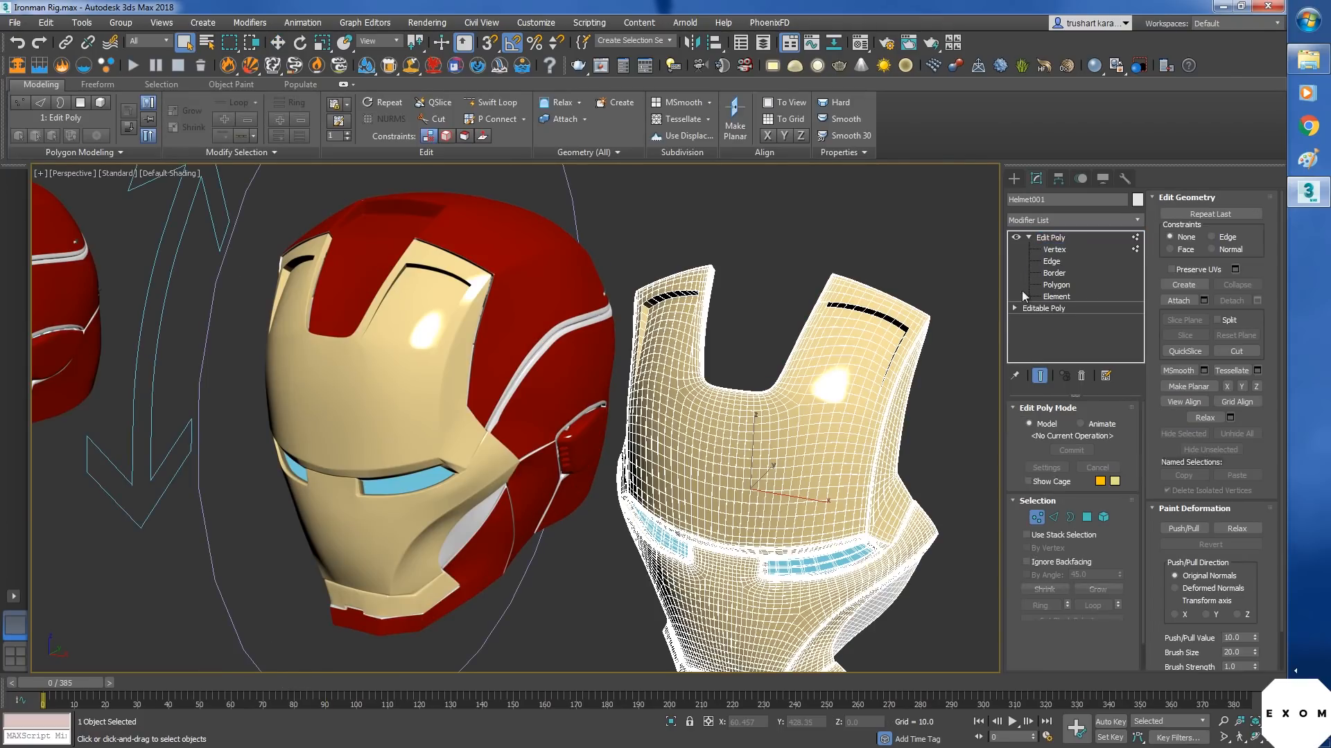
key(1)
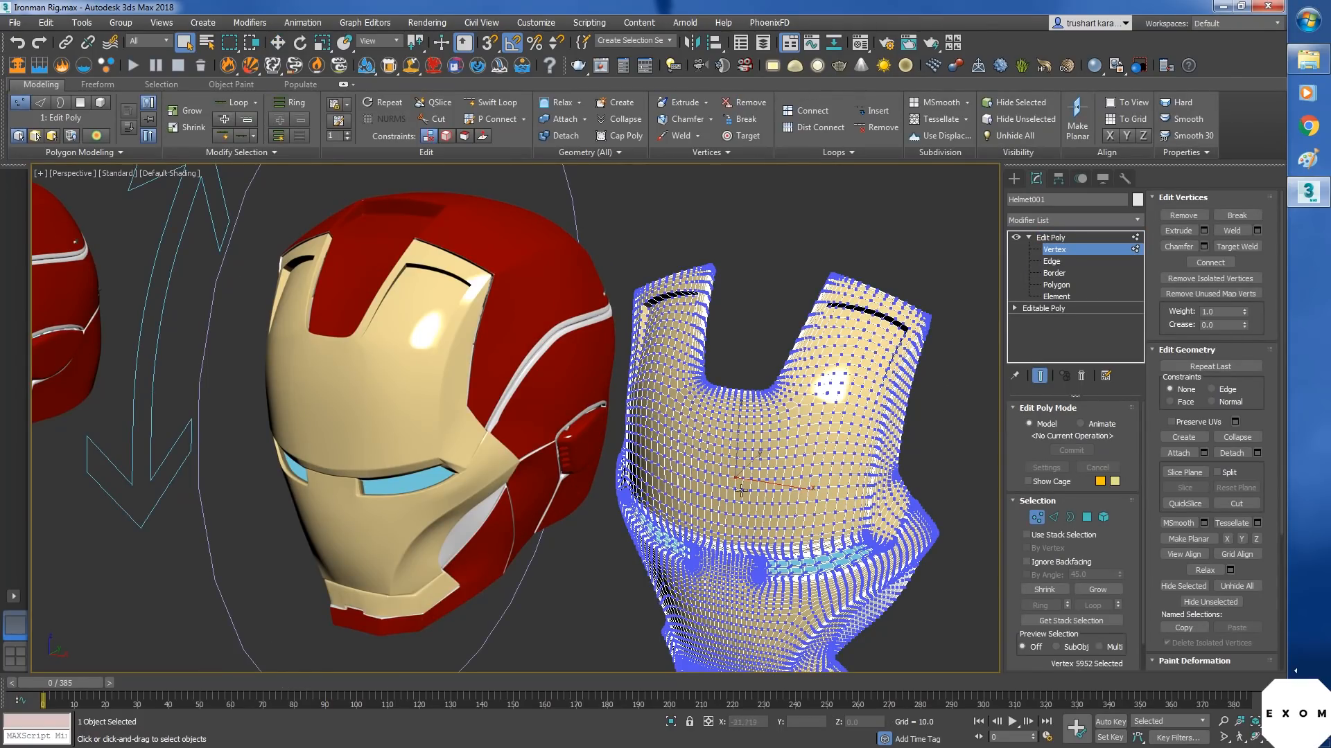
click(782, 498)
click(1060, 238)
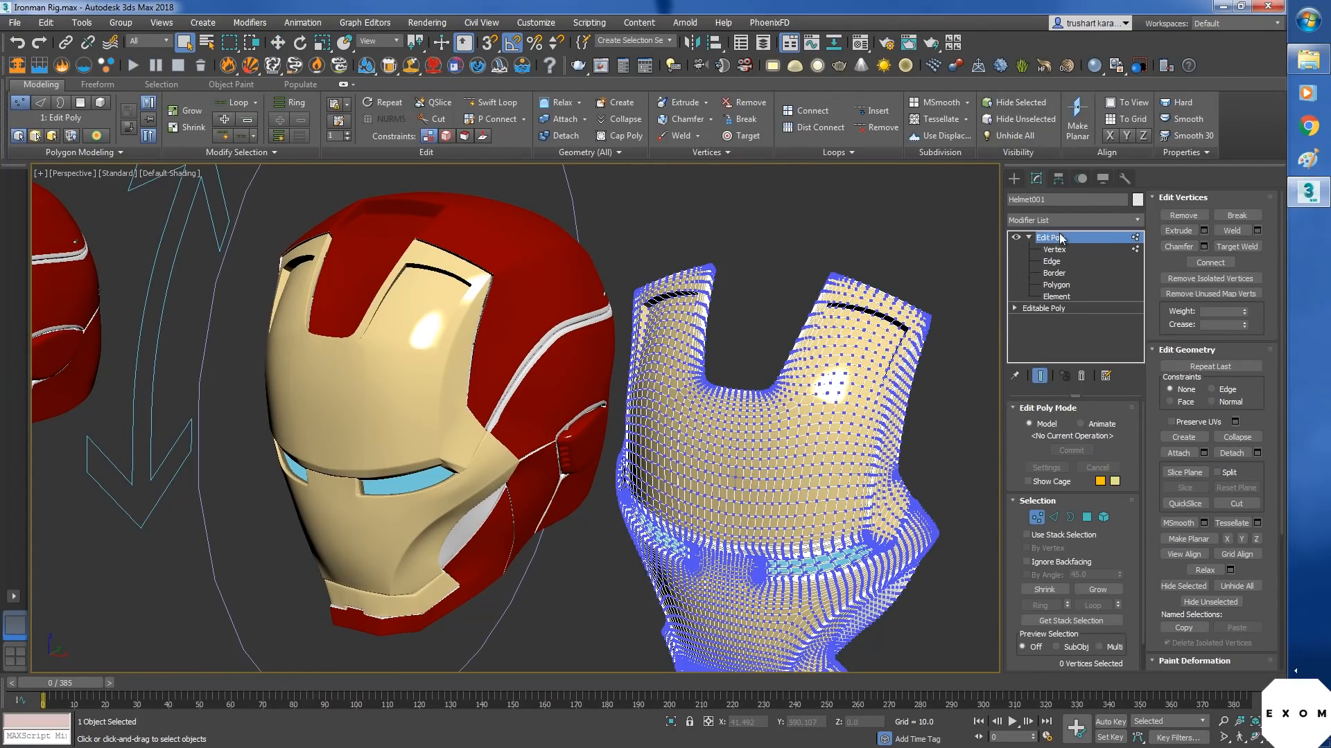
click(394, 376)
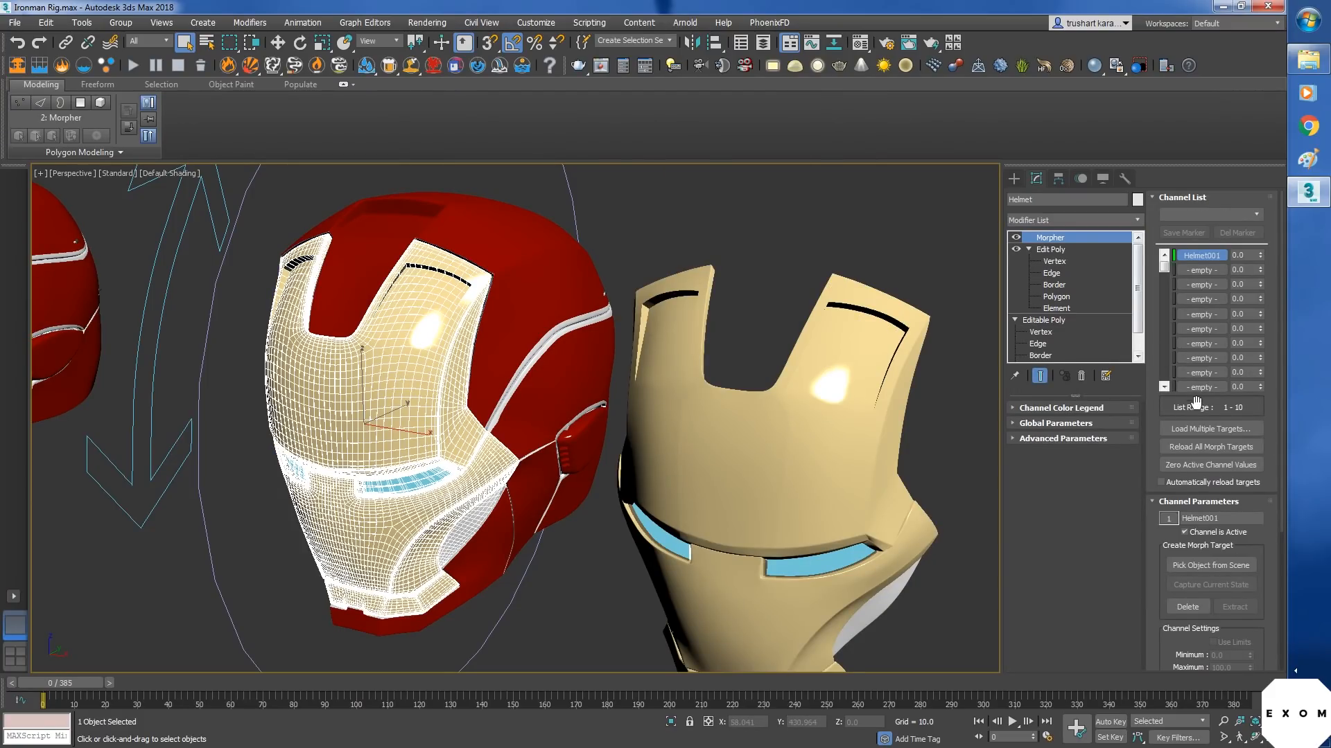
click(1210, 448)
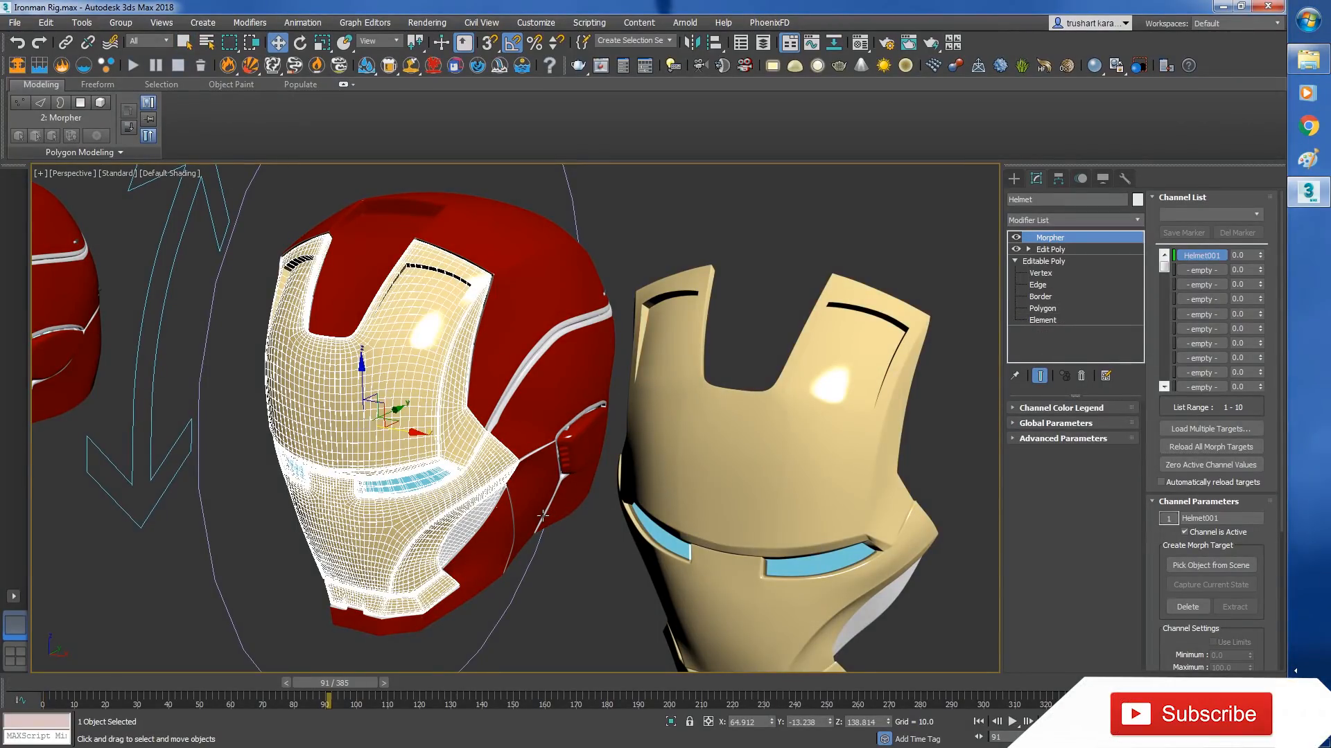
- Select the forehead and cheek elements on both sides of the copied faceplate Helmet001 and shift them slightly away from its centre pieces
click(729, 510)
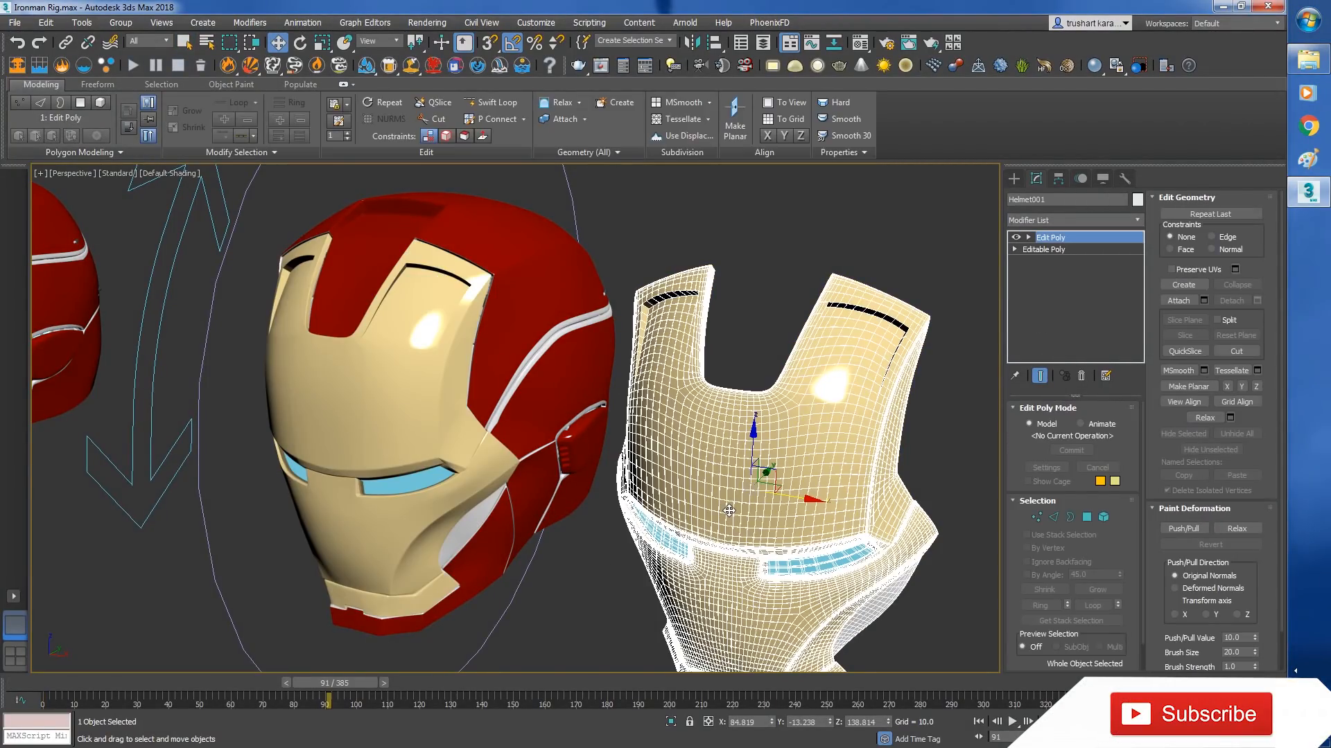
scroll(848, 552, down, 5)
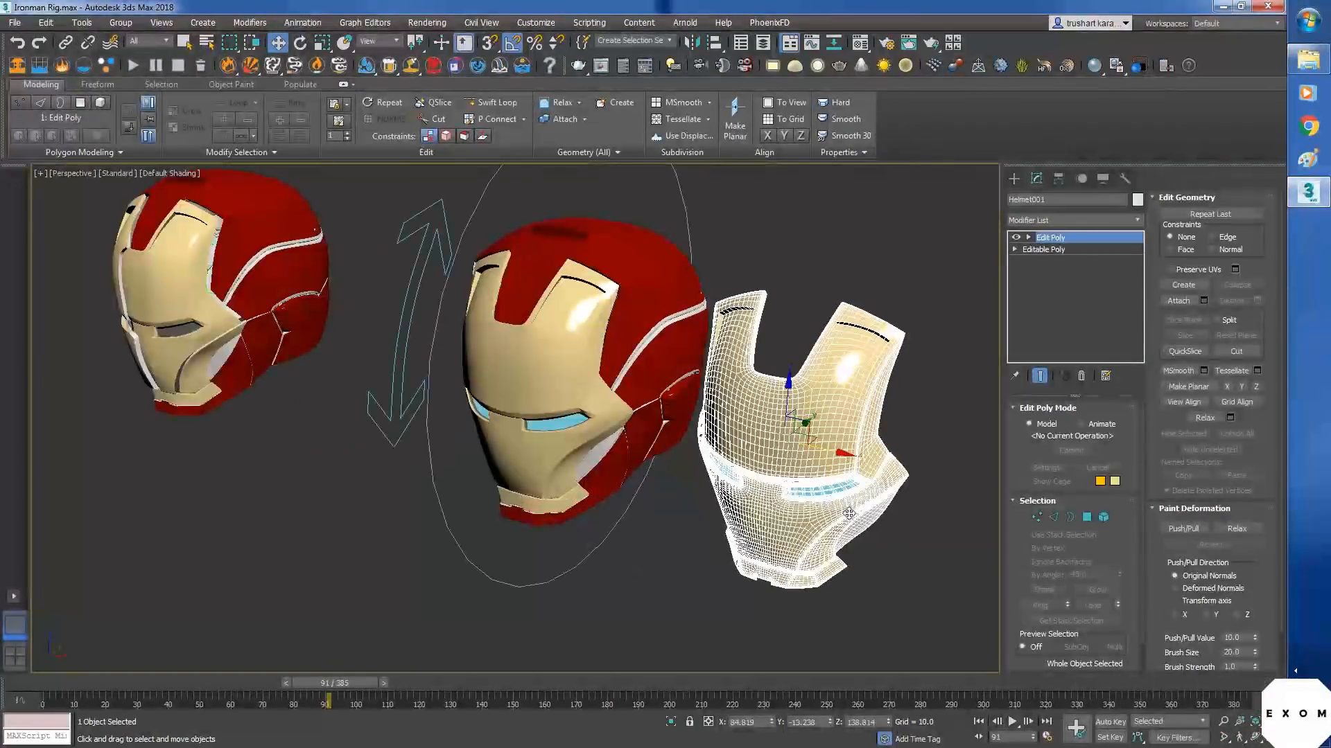
click(1028, 238)
click(825, 414)
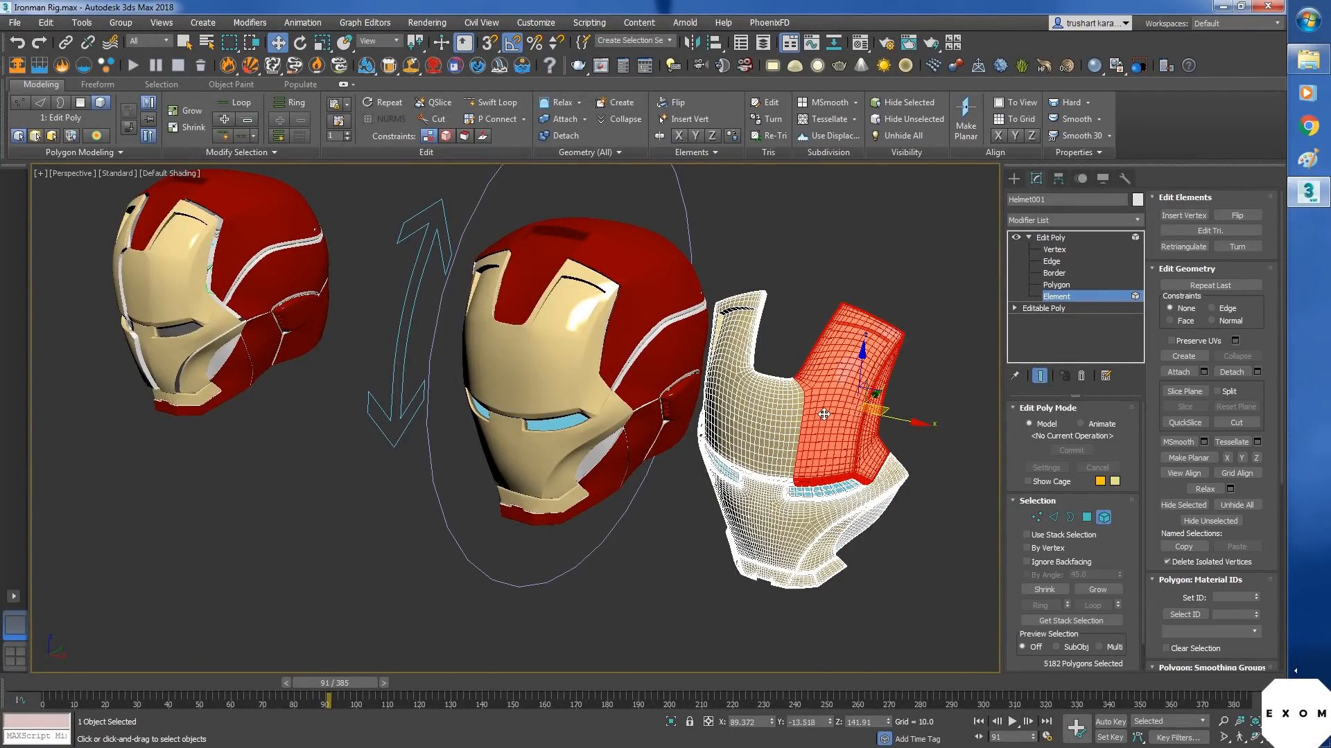
ctrl+click(805, 524)
ctrl+click(742, 514)
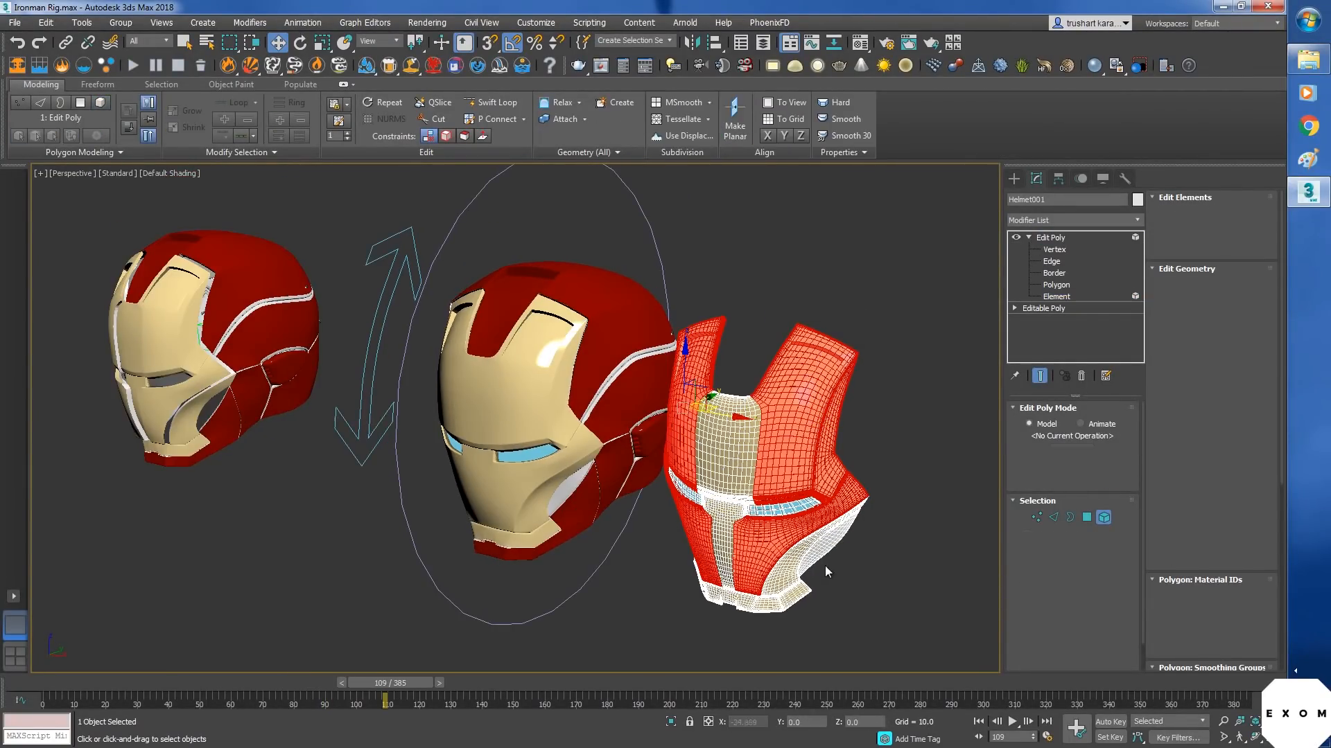
scroll(825, 565, up, 3)
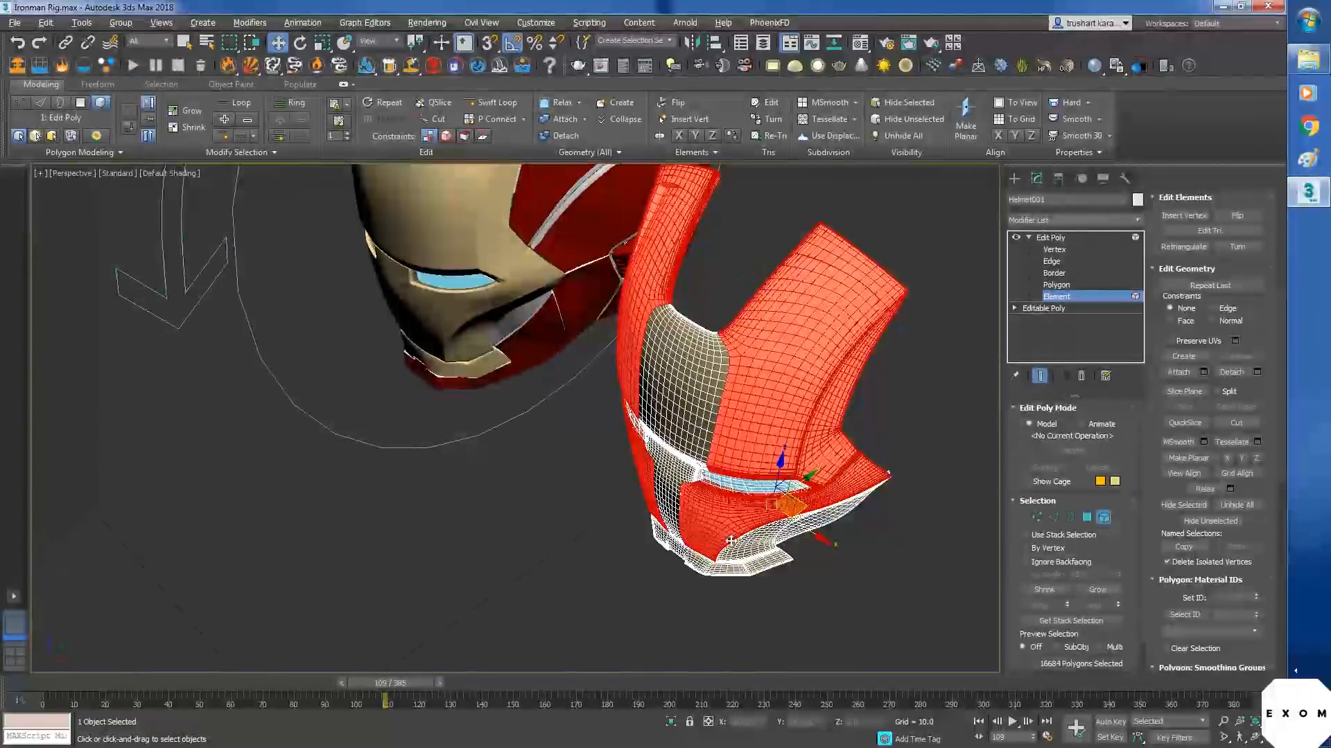
alt+middle_drag(738, 561, 724, 562)
drag(793, 485, 784, 488)
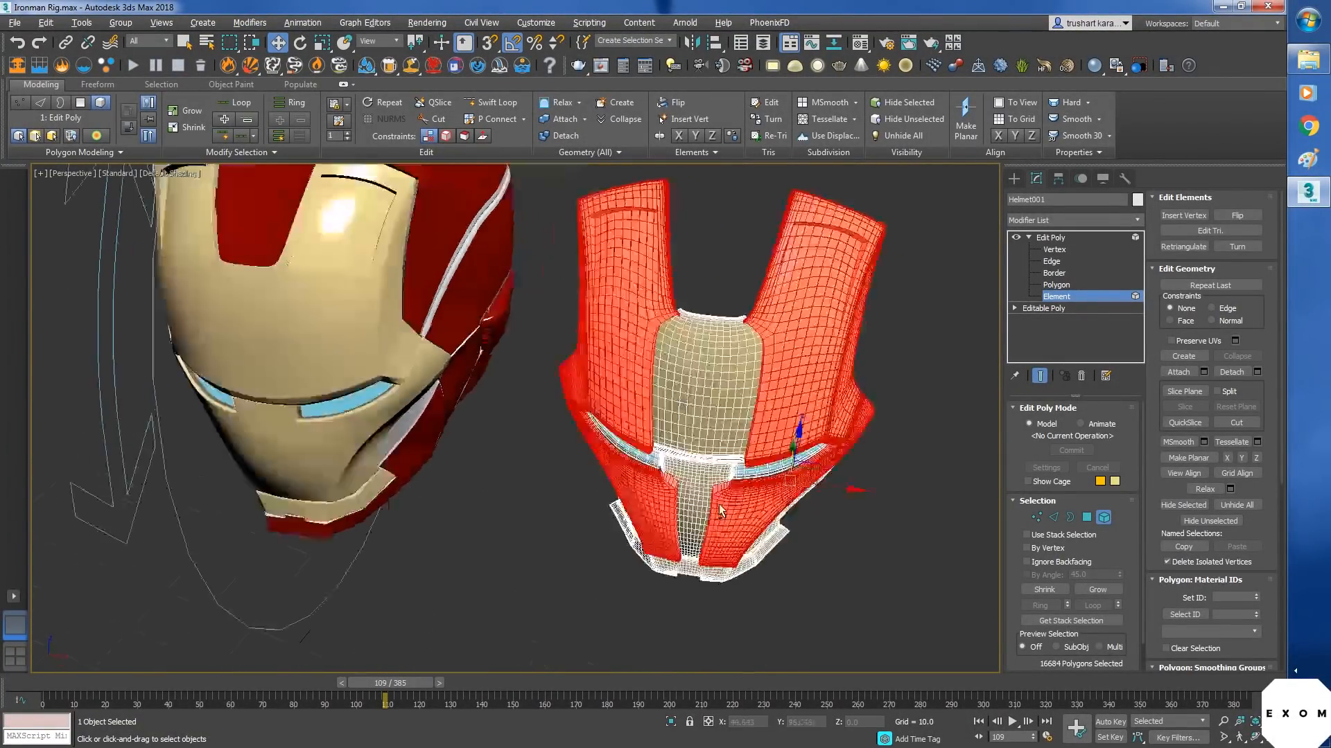
alt+middle_drag(718, 504, 624, 467)
click(1054, 239)
- Test the Helmet001 morph channel on the original faceplate by raising it to 100, resetting it to 0, and raising it to 100 again
scroll(781, 493, down, 3)
click(492, 328)
middle_drag(603, 457, 716, 500)
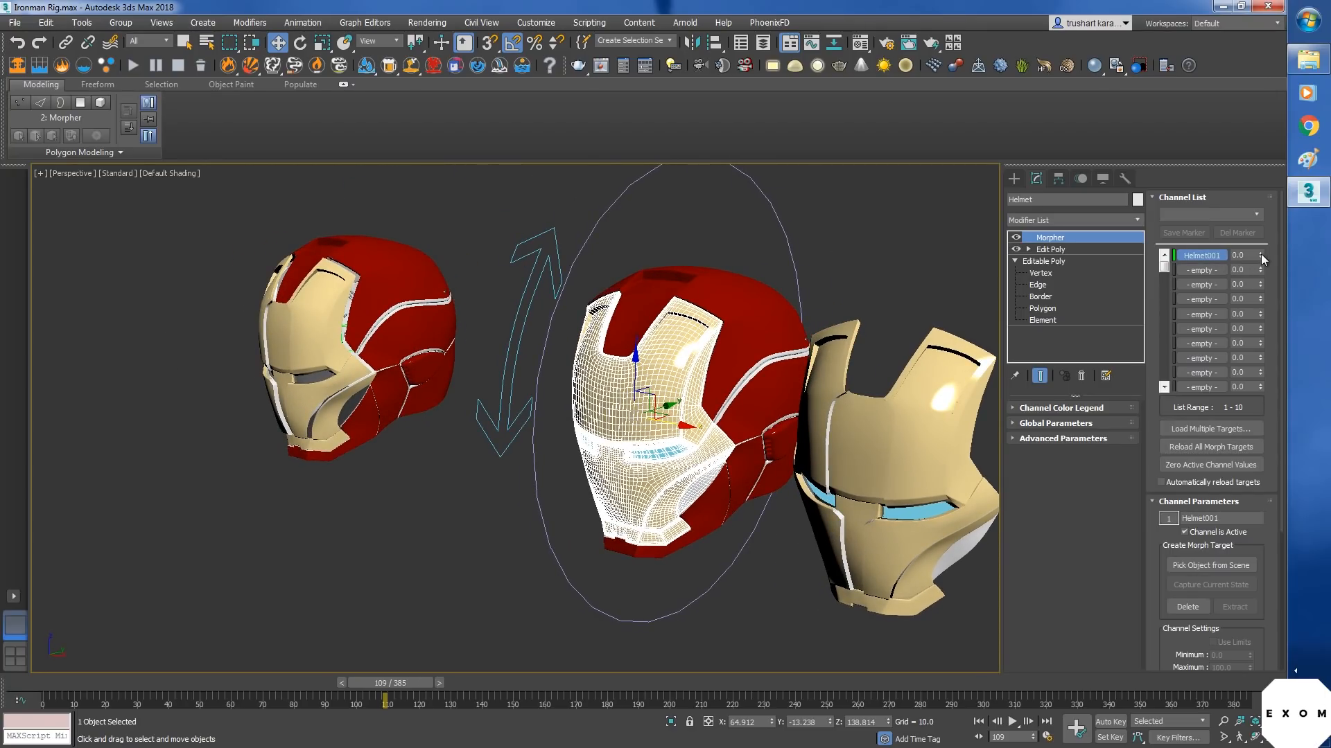
drag(1260, 255, 1264, 161)
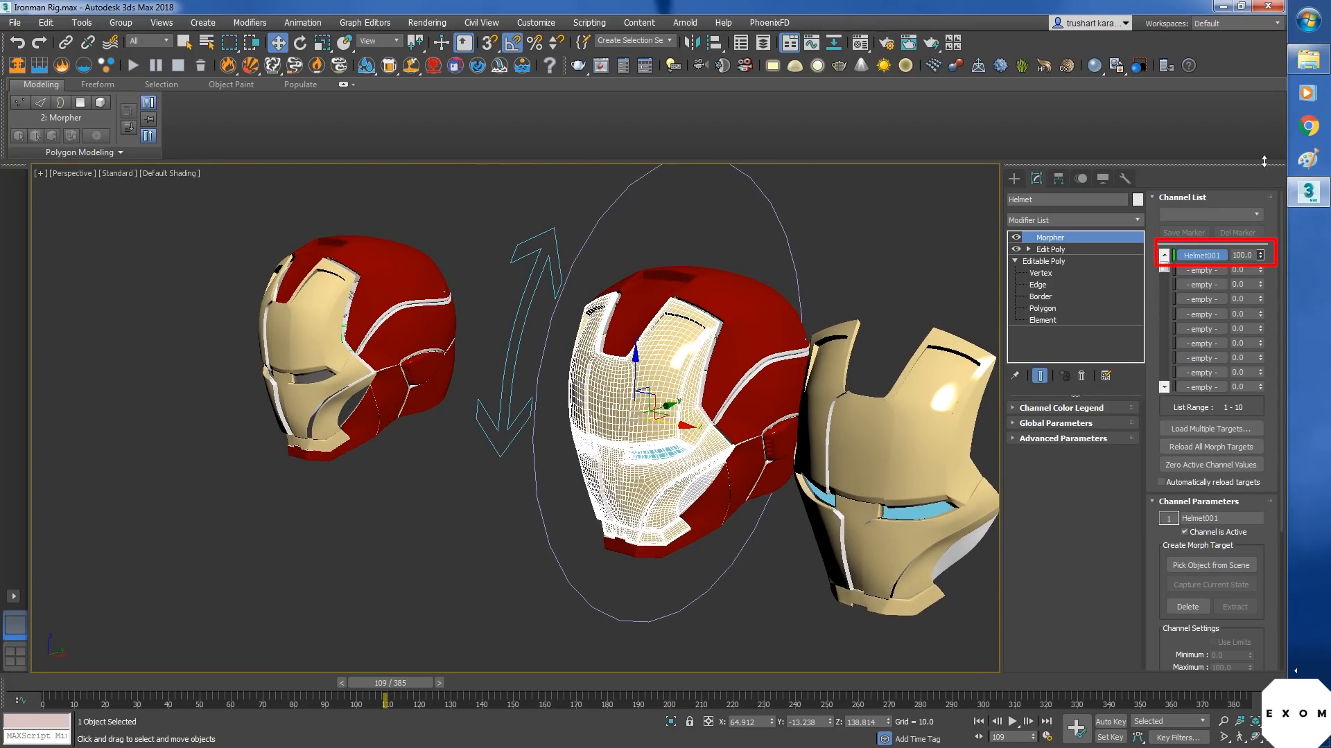
right_click(1260, 254)
scroll(648, 404, up, 5)
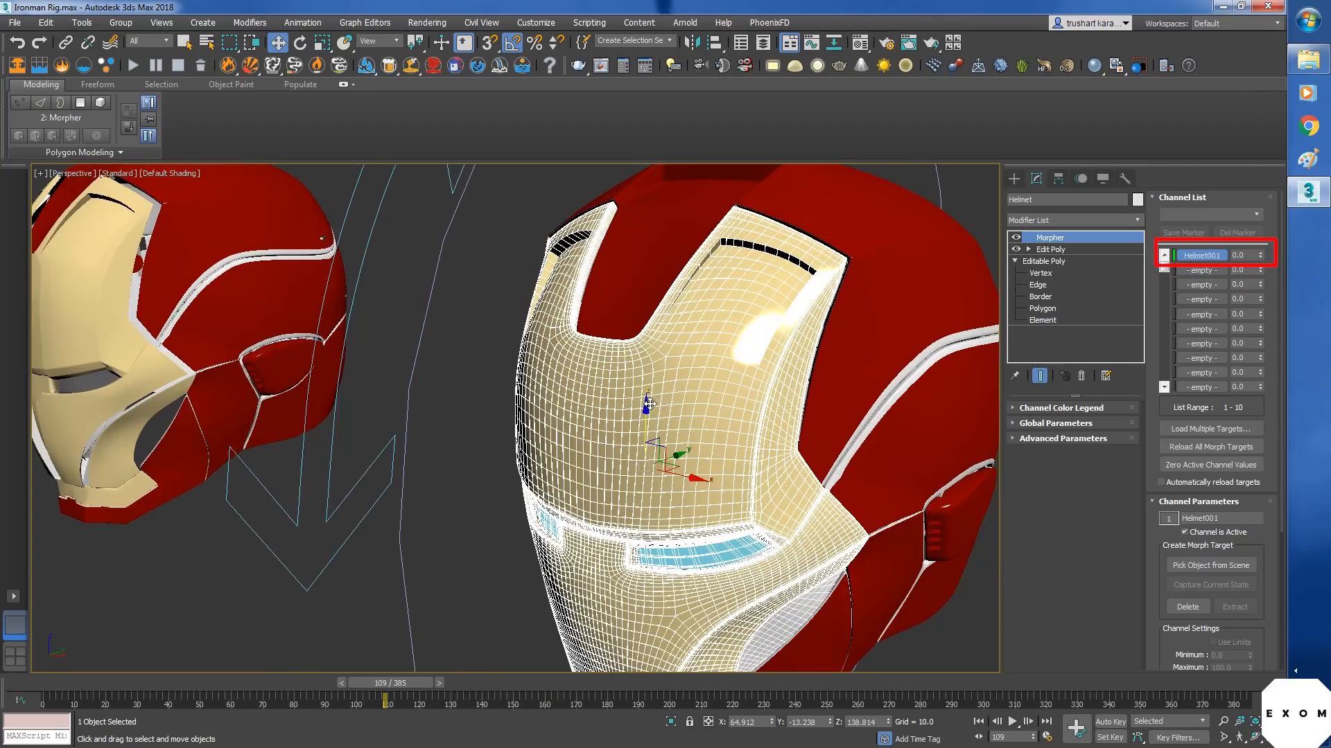
drag(1260, 256, 1280, 162)
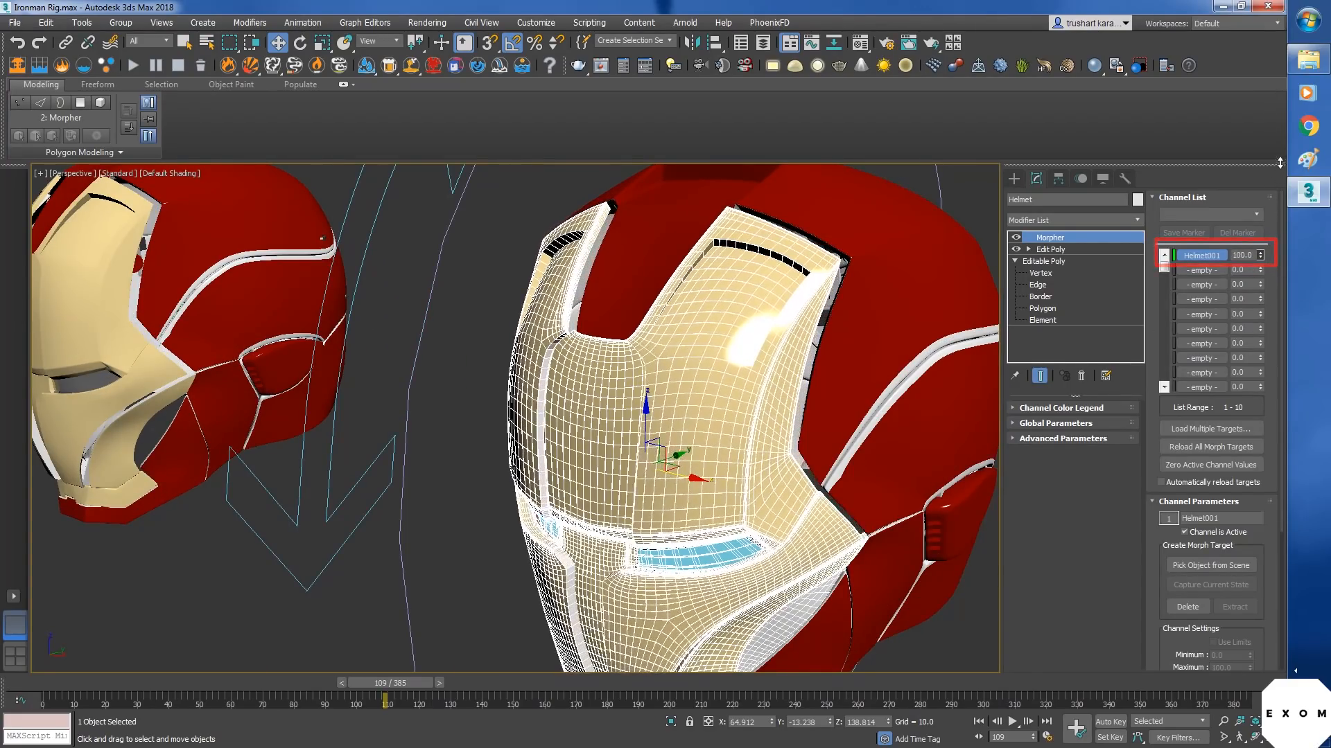
- Turn off Display Selected With Edged Faces in the perspective view and scrub the Helmet001 morph channel again
scroll(449, 337, down, 3)
click(152, 173)
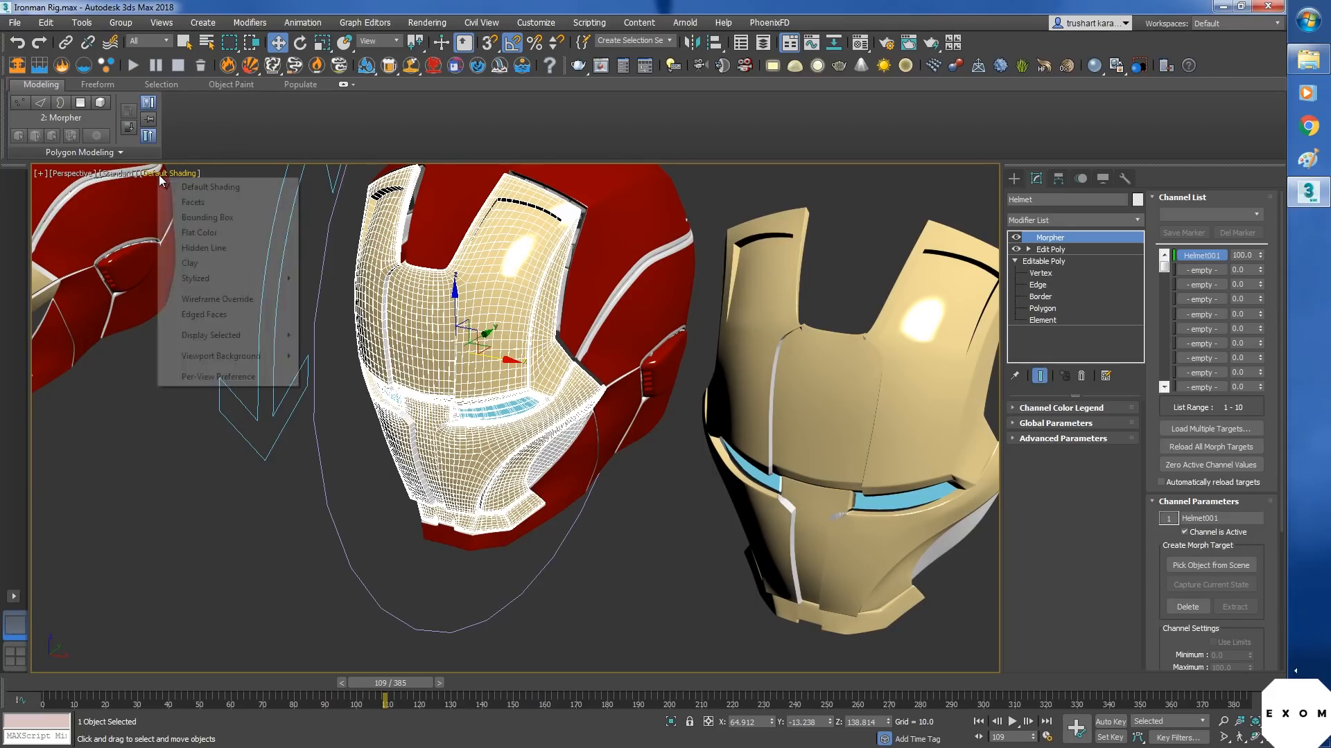
mouse_move(206, 337)
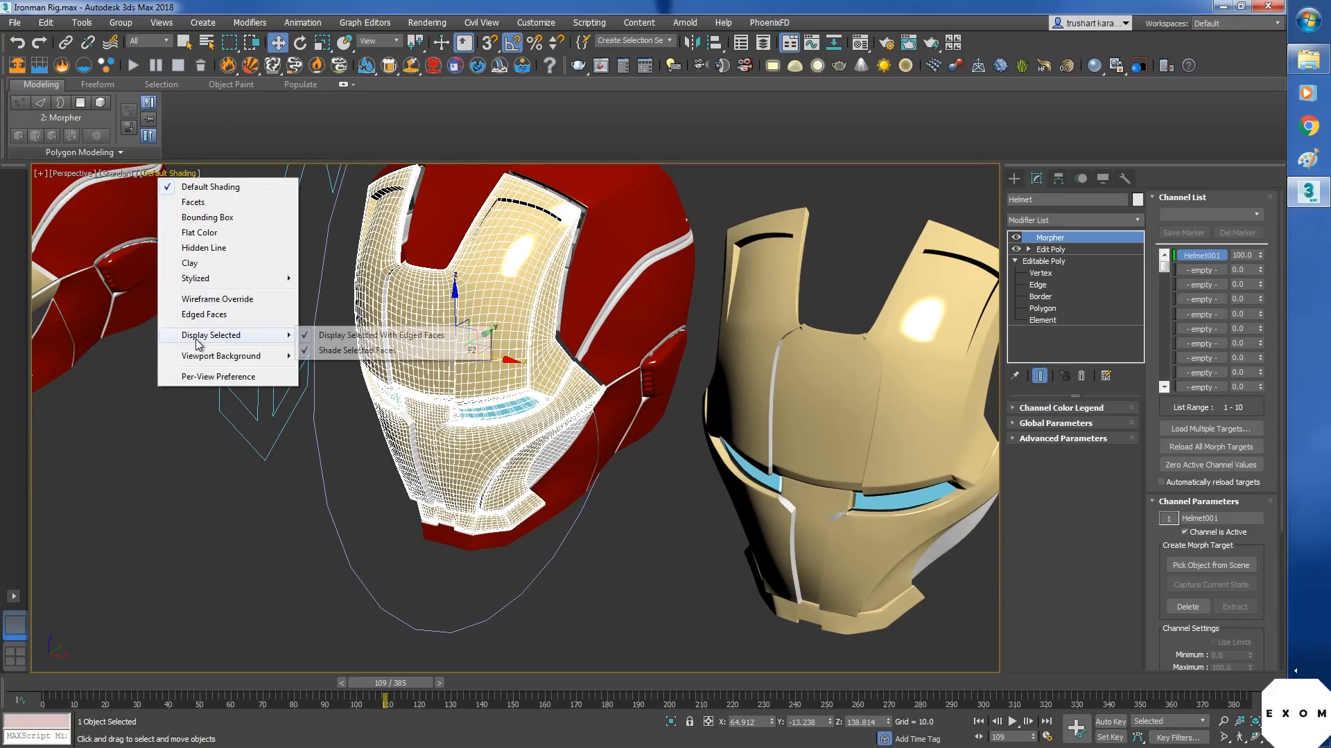
click(360, 335)
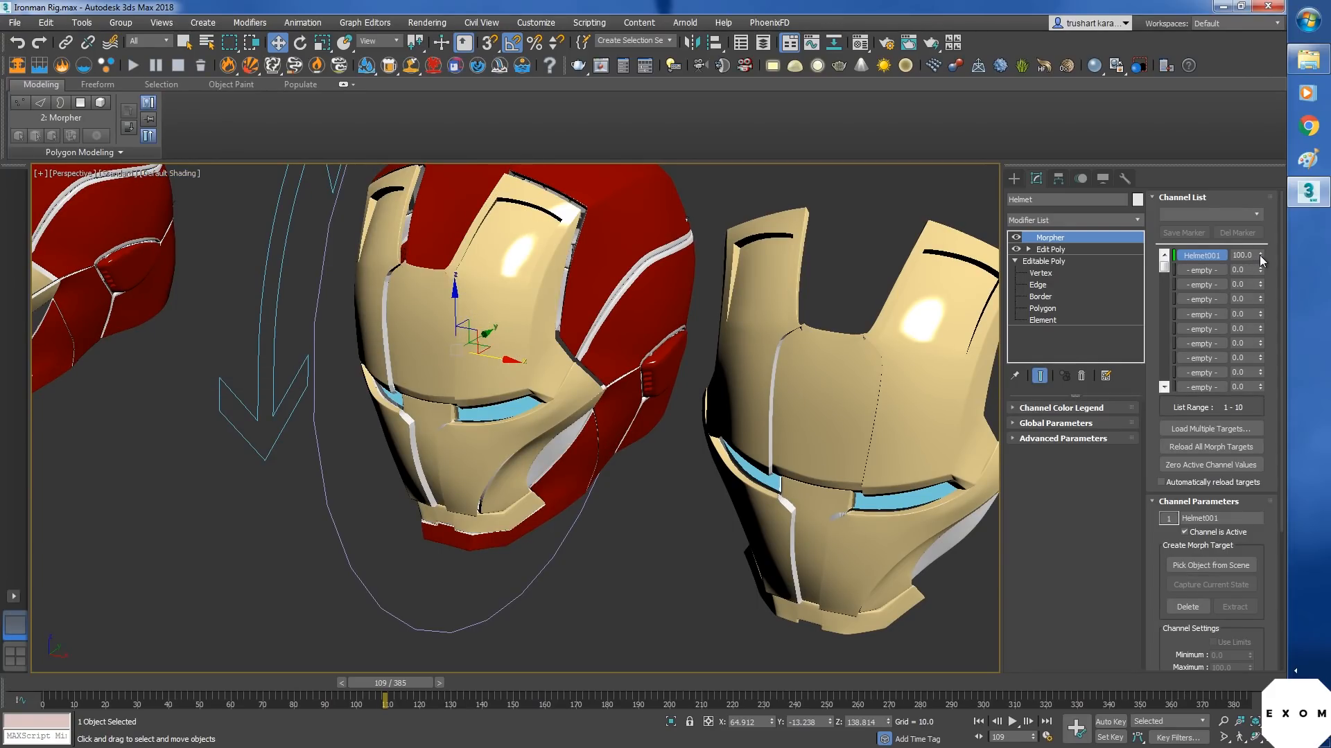
drag(1260, 255, 27, 178)
- Clone Helmet001 along X as one independent copy named Helmet002
click(779, 419)
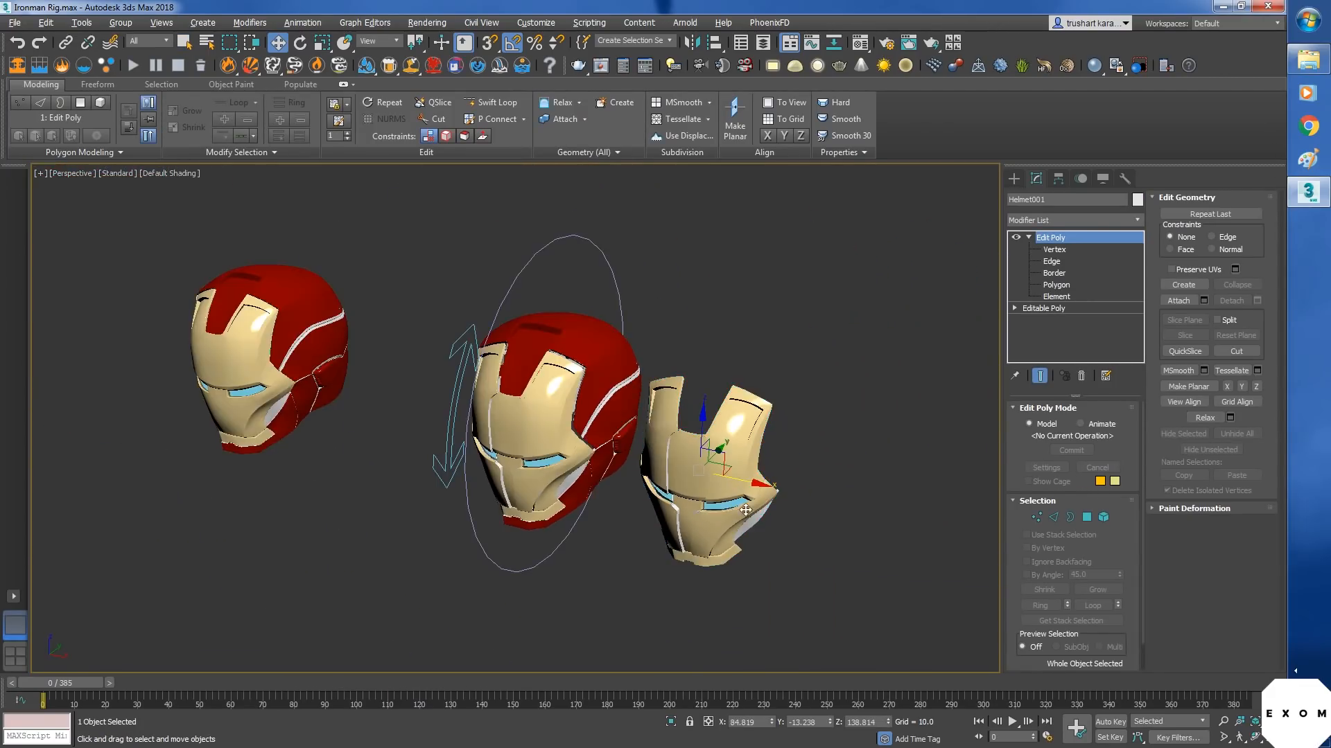
scroll(745, 510, up, 3)
shift+drag(745, 510, 780, 534)
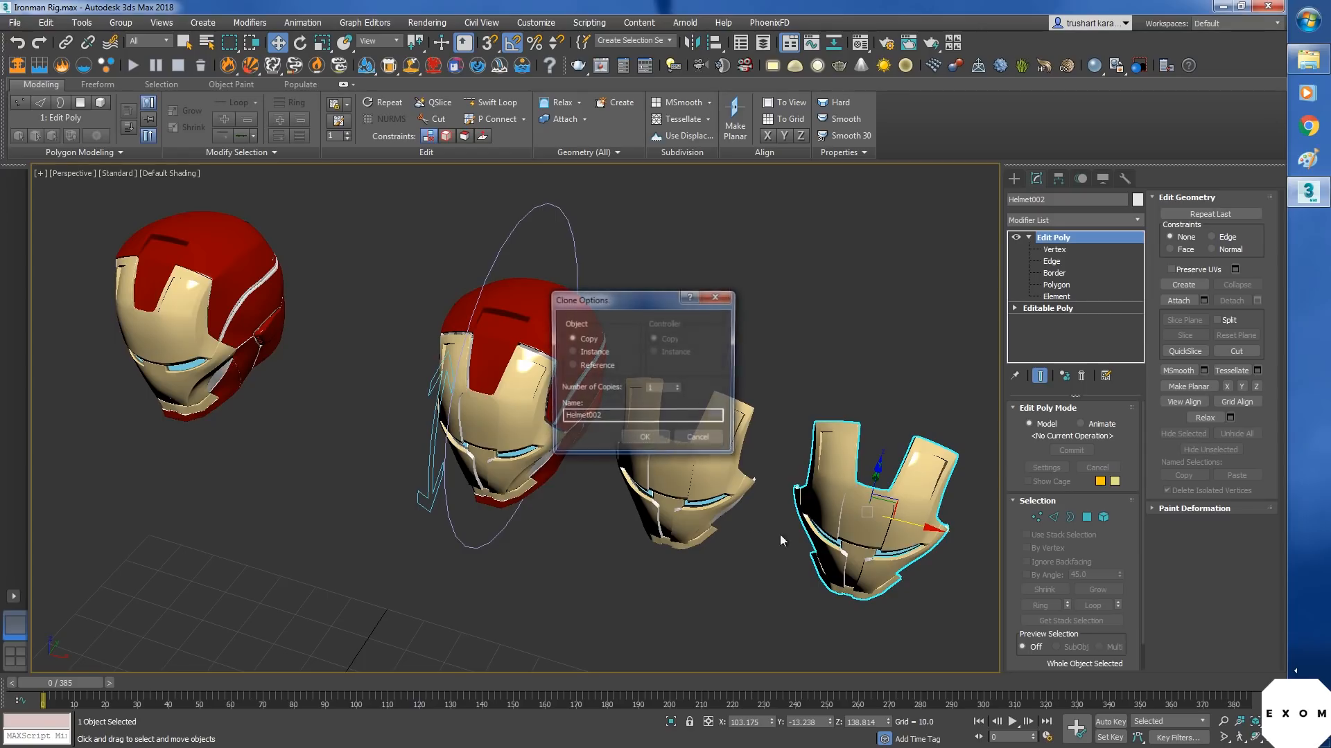
key(Return)
- Select the white inner cheek element on the +X side of Helmet002 and move it inward behind the faceplate
mouse_move(700, 514)
alt+middle_down()
mouse_move(892, 585)
mouse_move(799, 550)
alt+middle_up()
scroll(799, 549, up, 6)
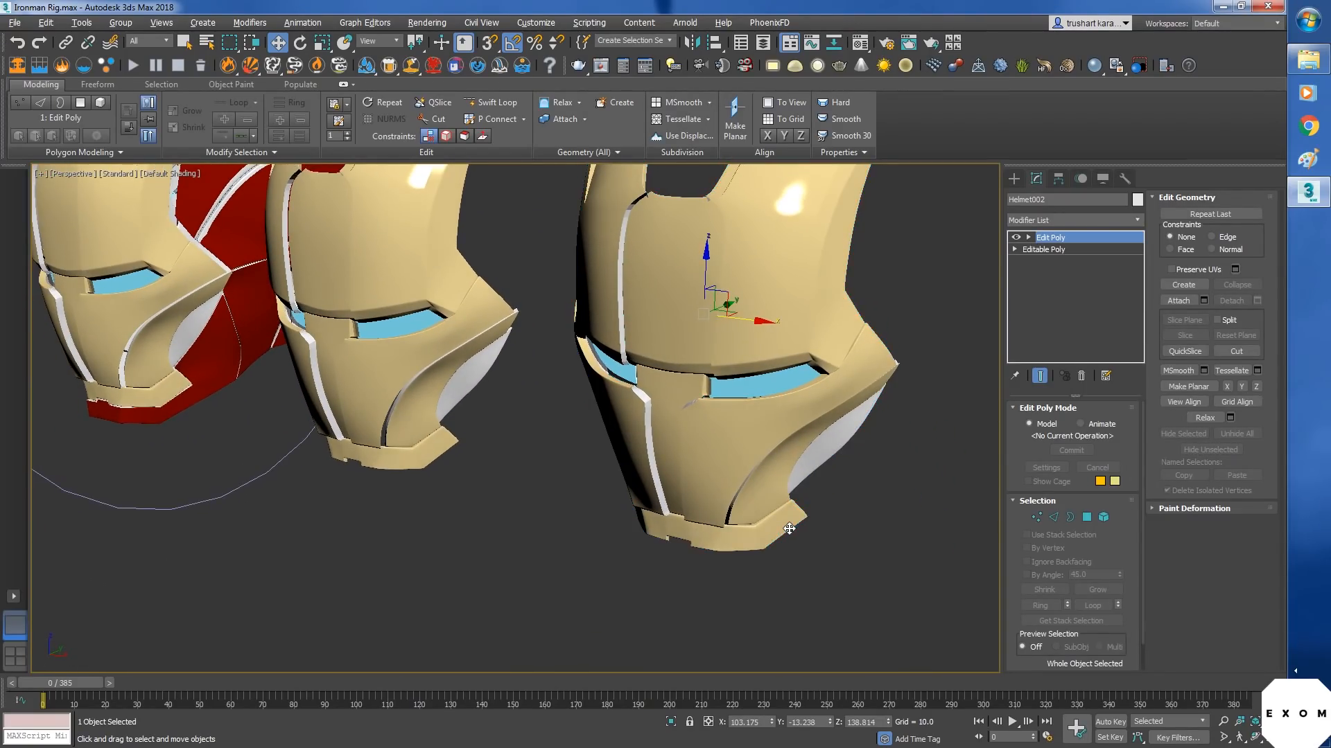
alt+middle_drag(471, 413, 921, 423)
click(1047, 295)
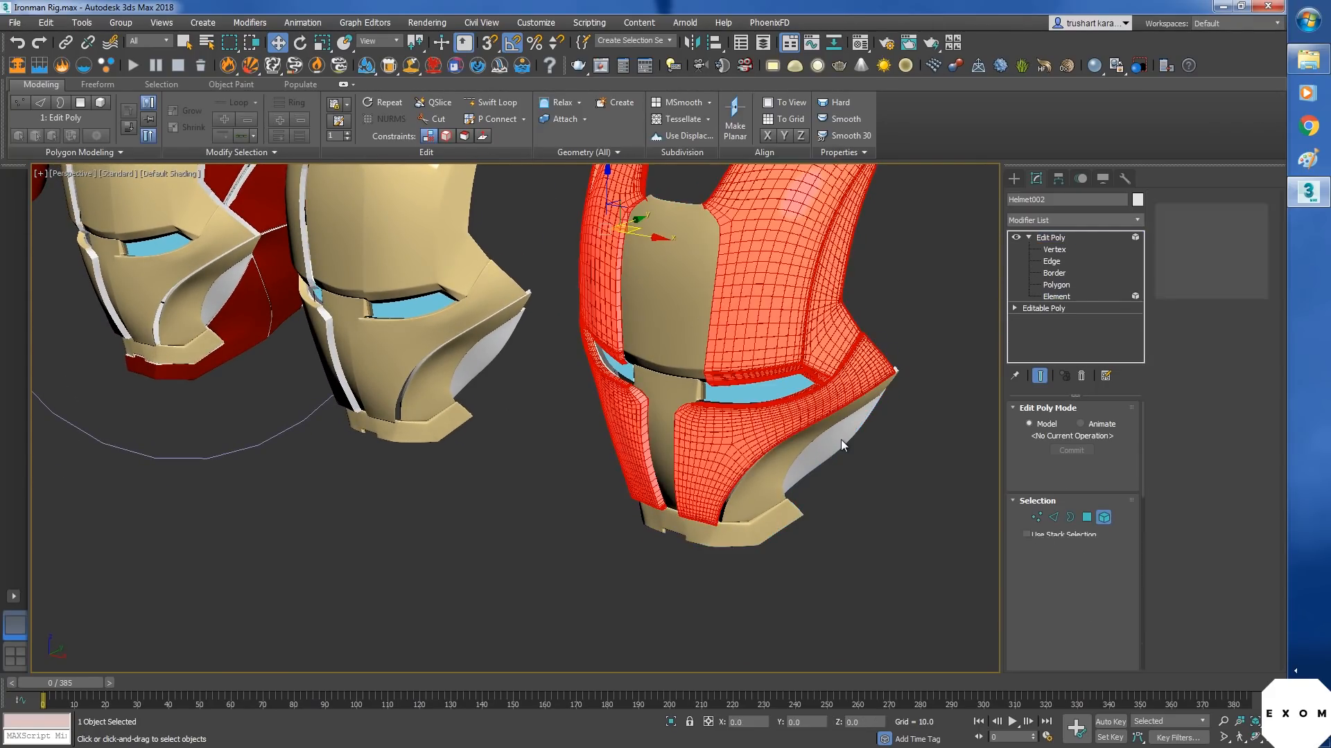
click(841, 440)
alt+middle_drag(883, 596, 551, 449)
drag(551, 449, 621, 423)
alt+middle_drag(651, 509, 659, 471)
drag(627, 431, 616, 406)
- Move the matching inner cheek element on the opposite side of Helmet002 inward, and leave element editing
click(797, 418)
alt+middle_drag(794, 421, 804, 461)
drag(788, 445, 714, 413)
alt+middle_drag(714, 425, 887, 480)
scroll(693, 458, down, 3)
alt+middle_drag(693, 459, 722, 388)
key(5)
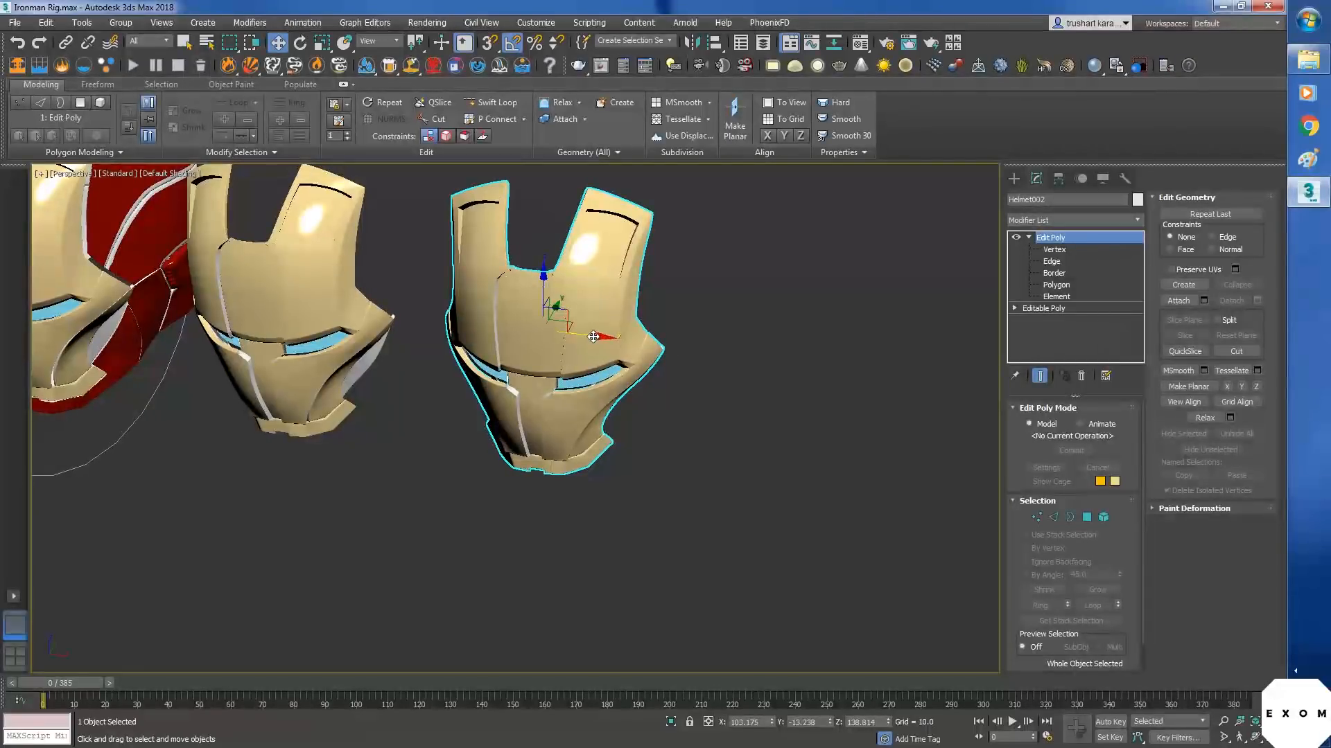
- Clone Helmet002 along X as one copy named Helmet003
shift+drag(593, 337, 844, 337)
click(643, 433)
mouse_move(643, 432)
alt+middle_down()
mouse_move(771, 452)
mouse_move(845, 478)
mouse_move(796, 485)
mouse_move(850, 493)
mouse_move(872, 493)
mouse_move(896, 461)
mouse_move(873, 483)
mouse_move(686, 485)
mouse_move(784, 475)
mouse_move(735, 437)
alt+middle_up()
scroll(699, 391, up, 5)
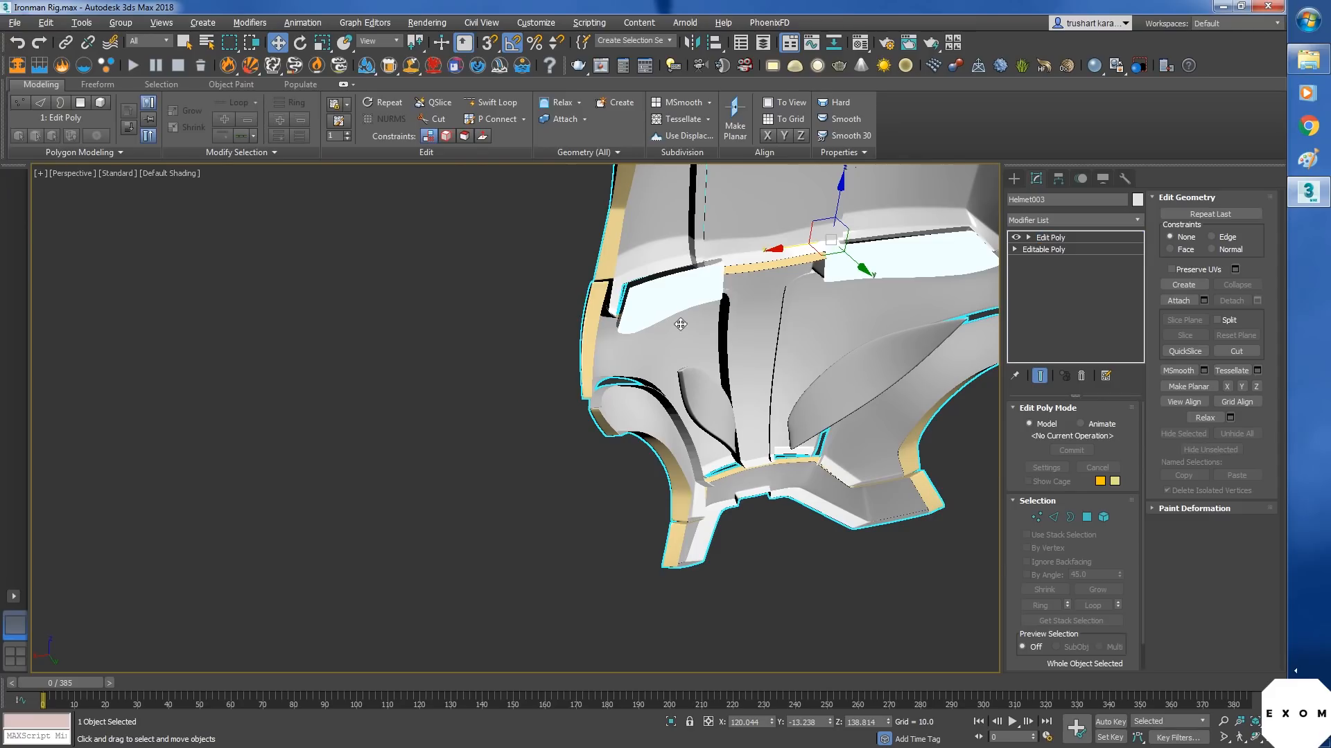
- Select the first eye element from the inside of Helmet003 and scale it down until it practically vanishes
click(1038, 239)
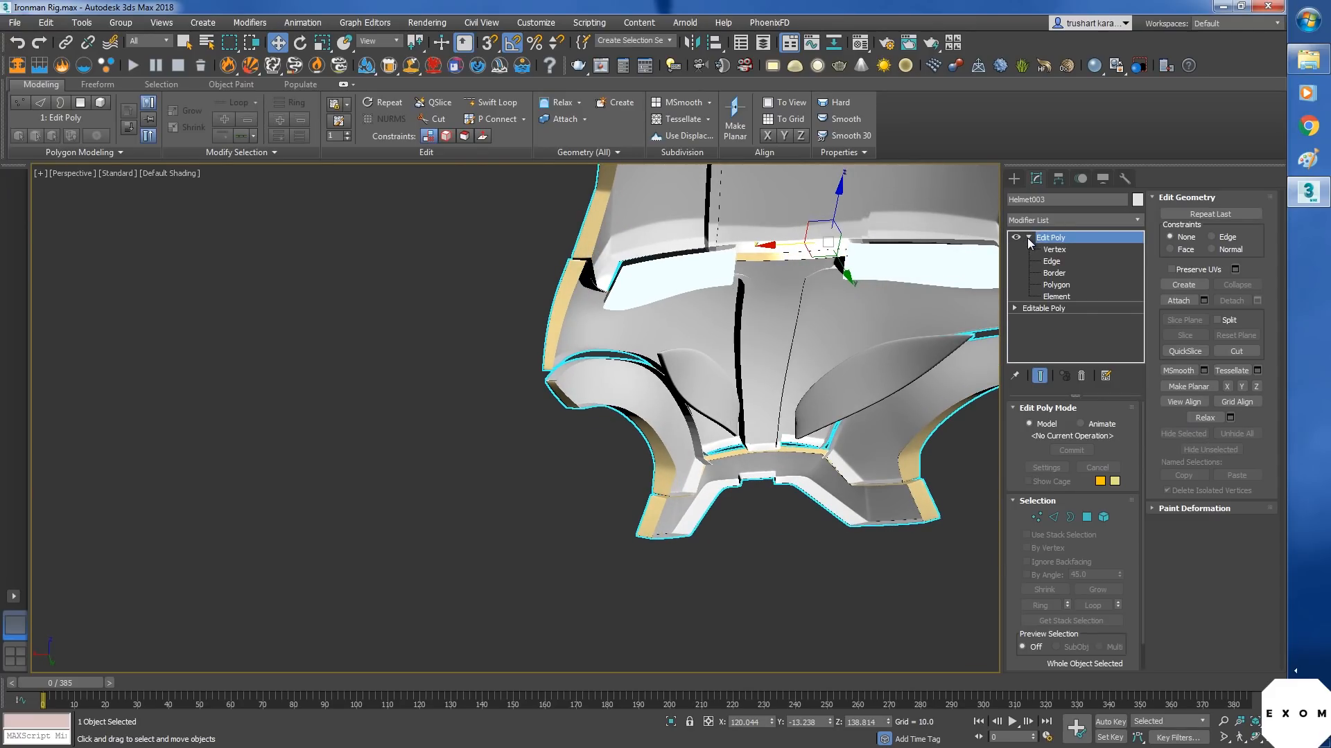
click(1056, 296)
click(700, 284)
alt+middle_drag(700, 284, 698, 362)
key(r)
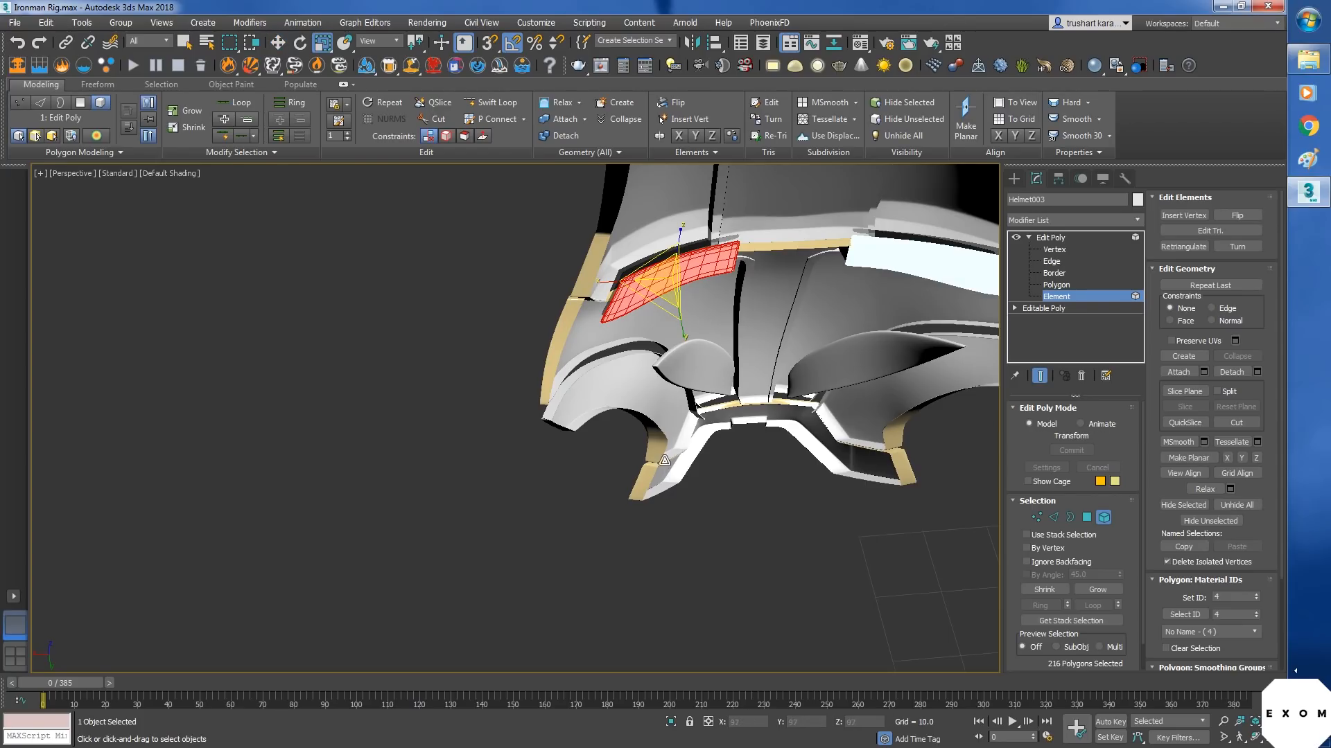
drag(664, 460, 623, 209)
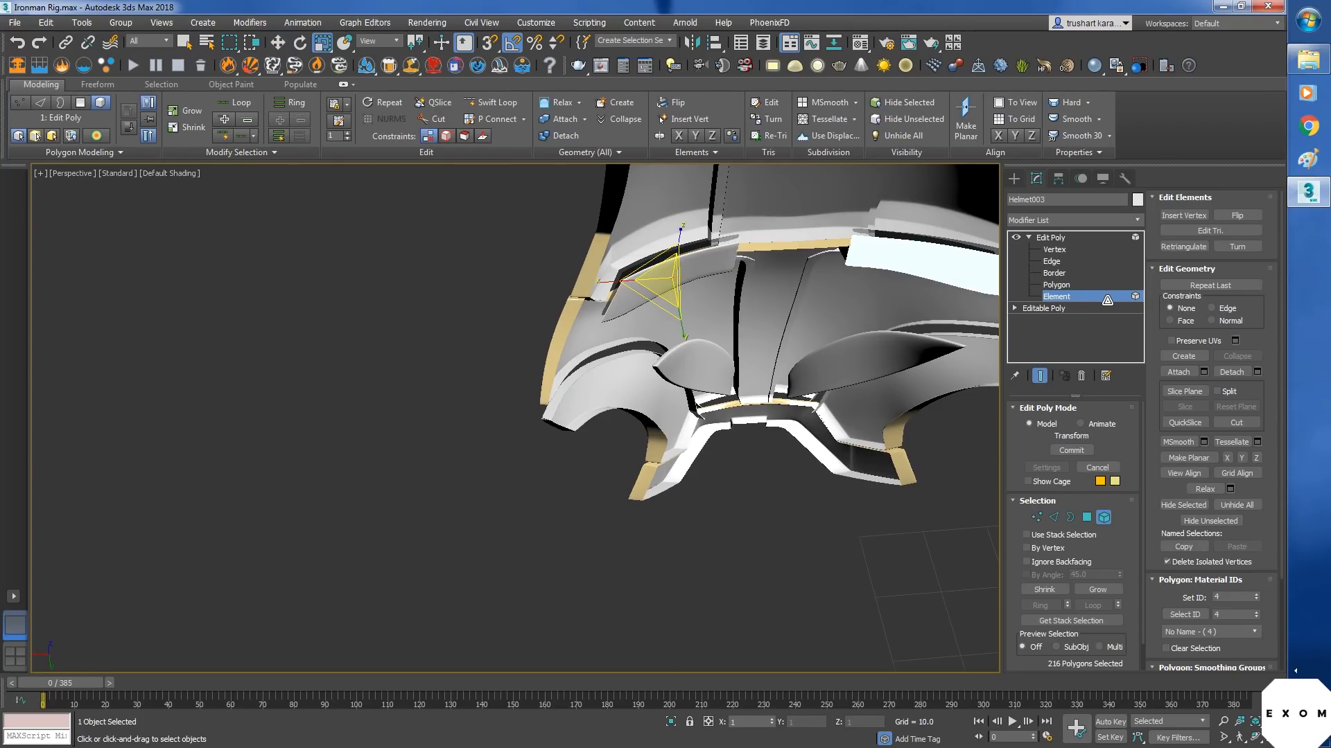
drag(1107, 300, 1107, 302)
- Scale the second eye element of Helmet003 down to nothing and leave element editing
key(w)
alt+middle_drag(778, 369, 795, 294)
click(804, 295)
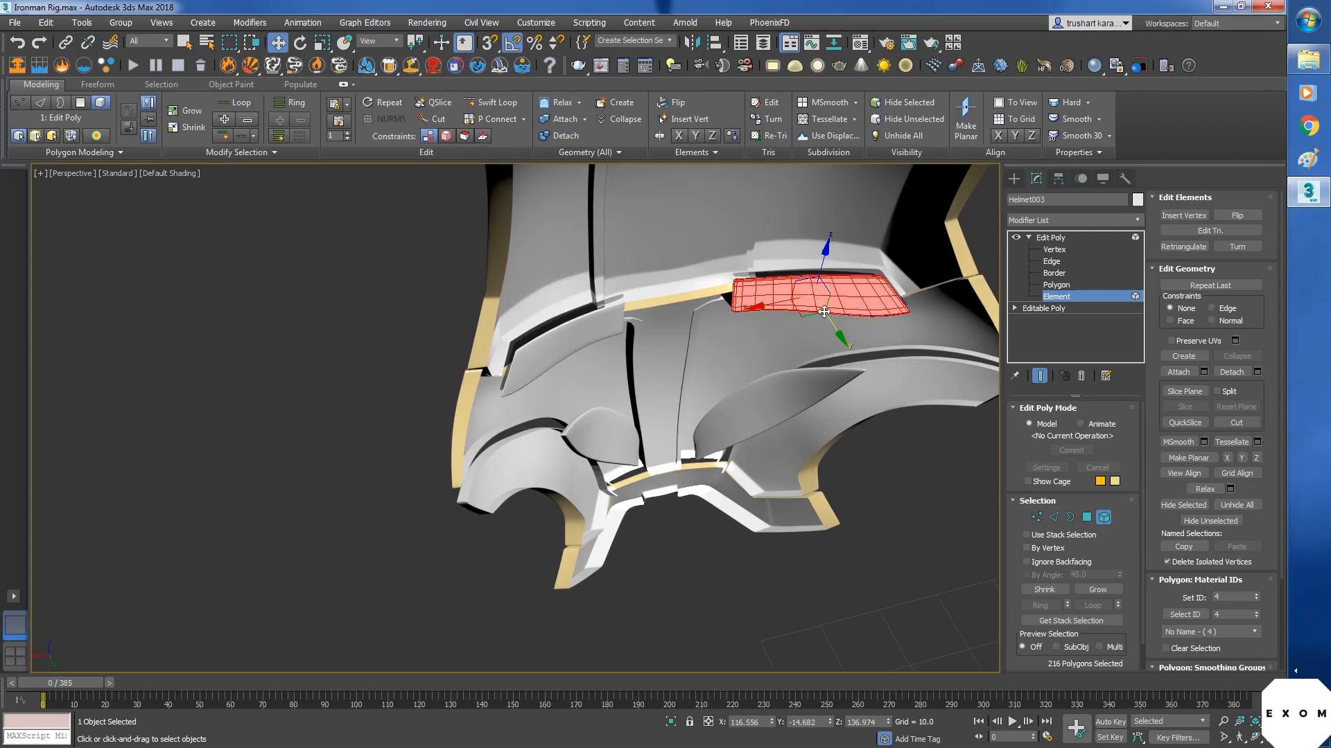
alt+middle_drag(820, 268, 745, 379)
key(r)
drag(753, 284, 432, 173)
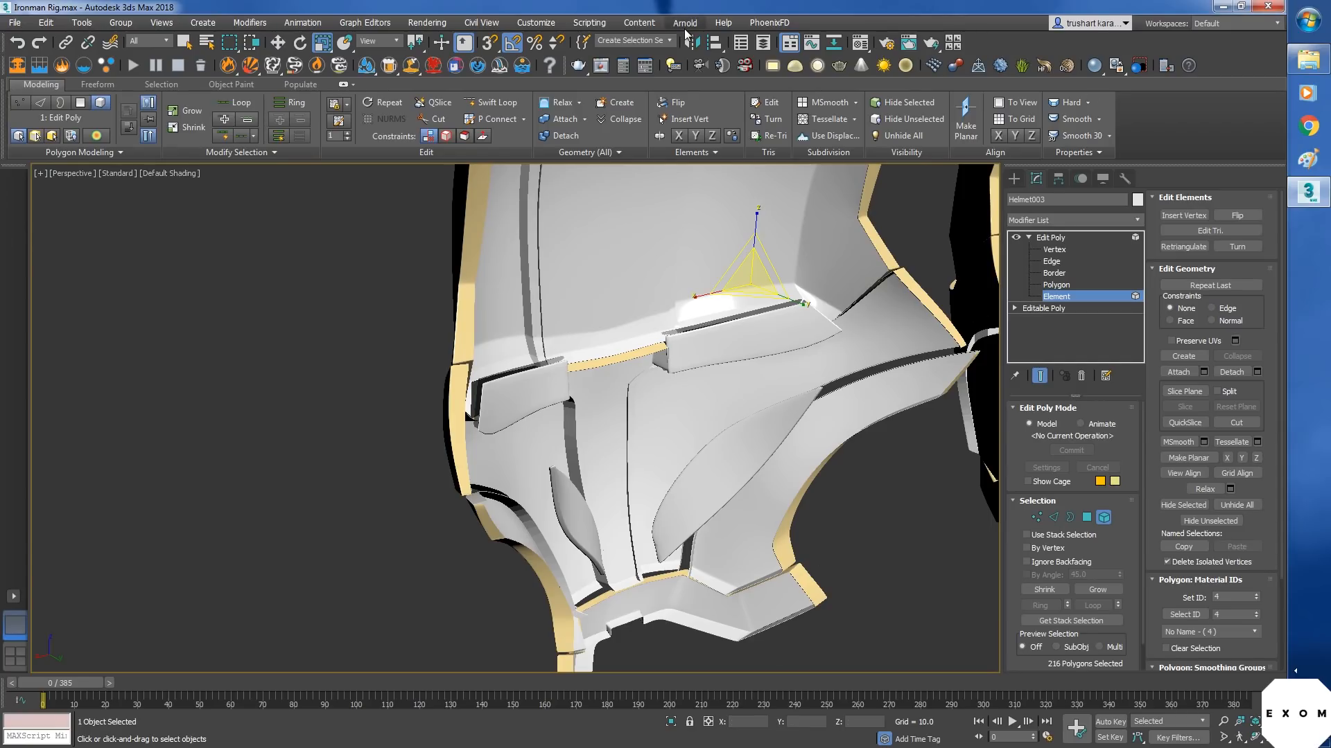
scroll(592, 278, down, 10)
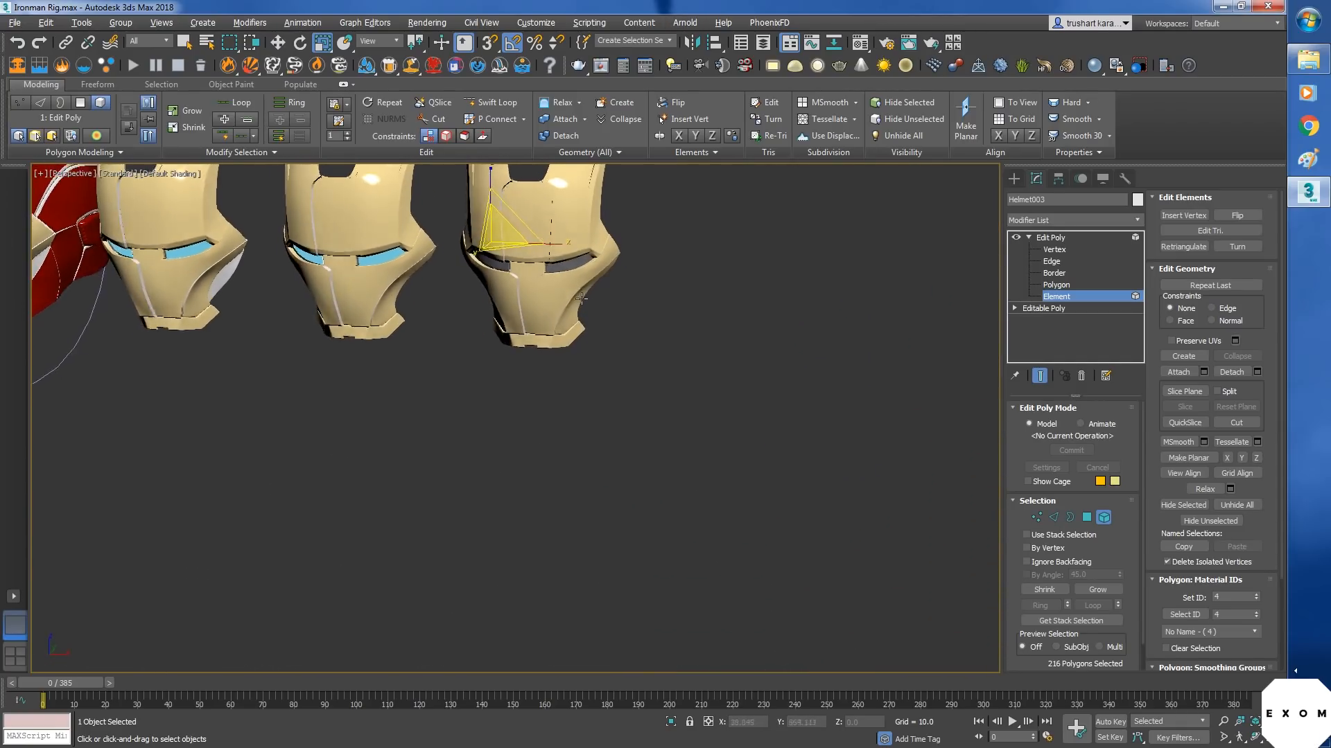
key(5)
- Clone Helmet003 along X as one independent copy named Helmet004
key(w)
scroll(681, 370, up, 3)
shift+drag(554, 367, 762, 326)
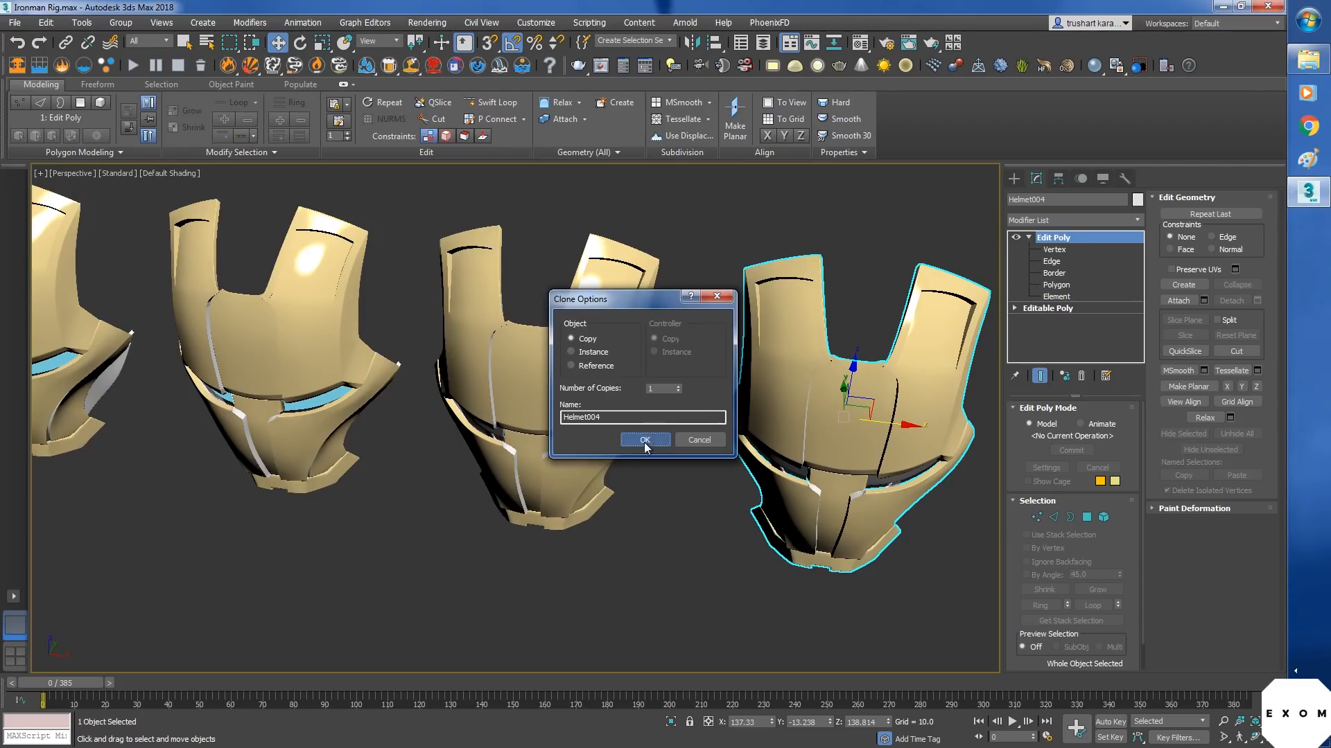
click(641, 441)
- Select the lower cheek element on the +X side of Helmet004 and shift it slightly
click(1056, 297)
scroll(768, 509, up, 5)
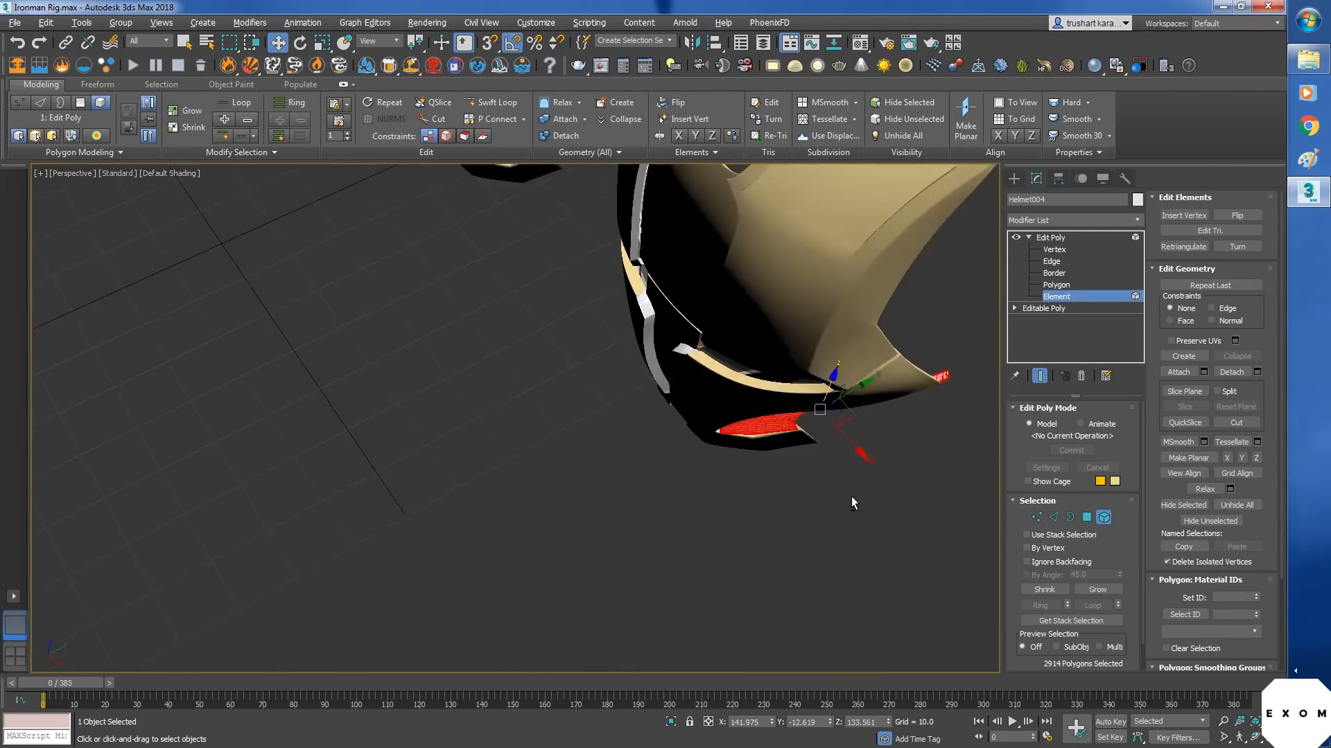
alt+middle_drag(910, 468, 936, 463)
drag(858, 425, 850, 424)
- Move the lower cheek element on the -X side of Helmet004 outward and forward in small adjustments
alt+middle_drag(589, 346, 626, 410)
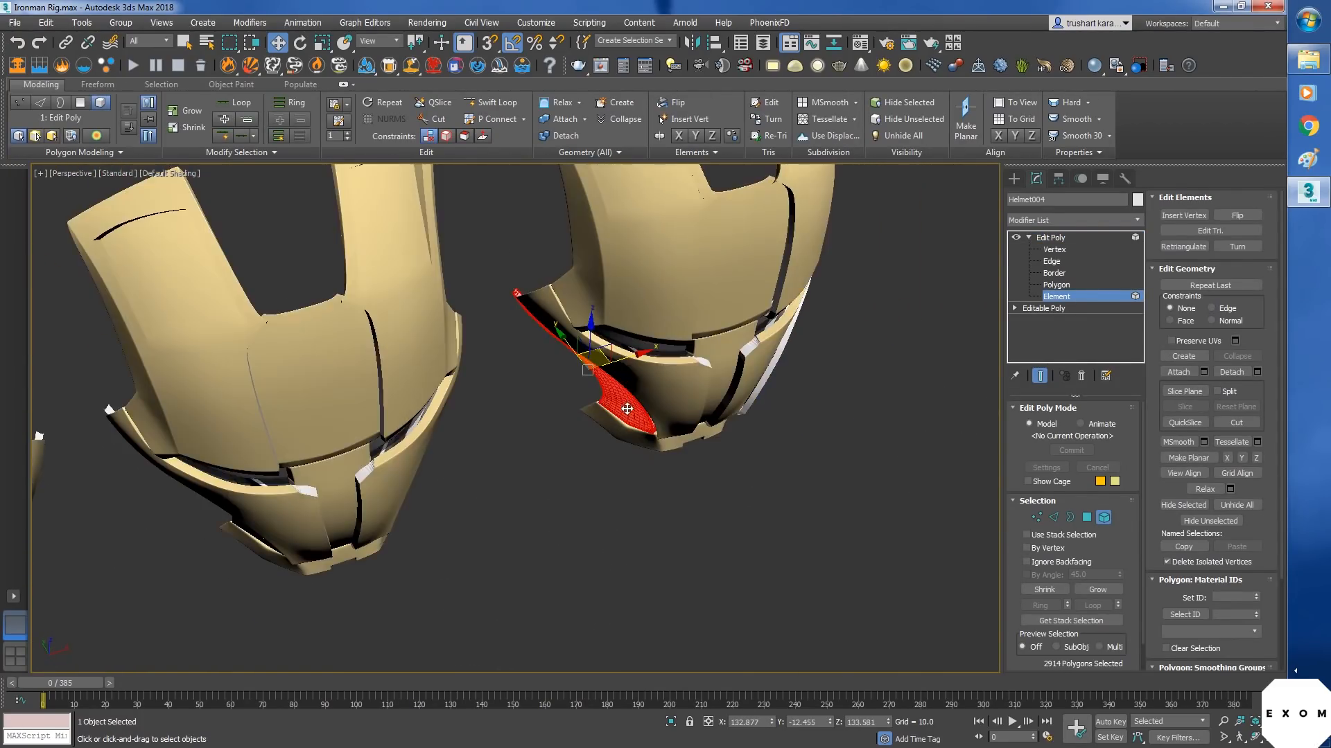
scroll(623, 405, up, 5)
drag(543, 305, 549, 323)
alt+middle_drag(548, 323, 645, 367)
scroll(645, 366, down, 5)
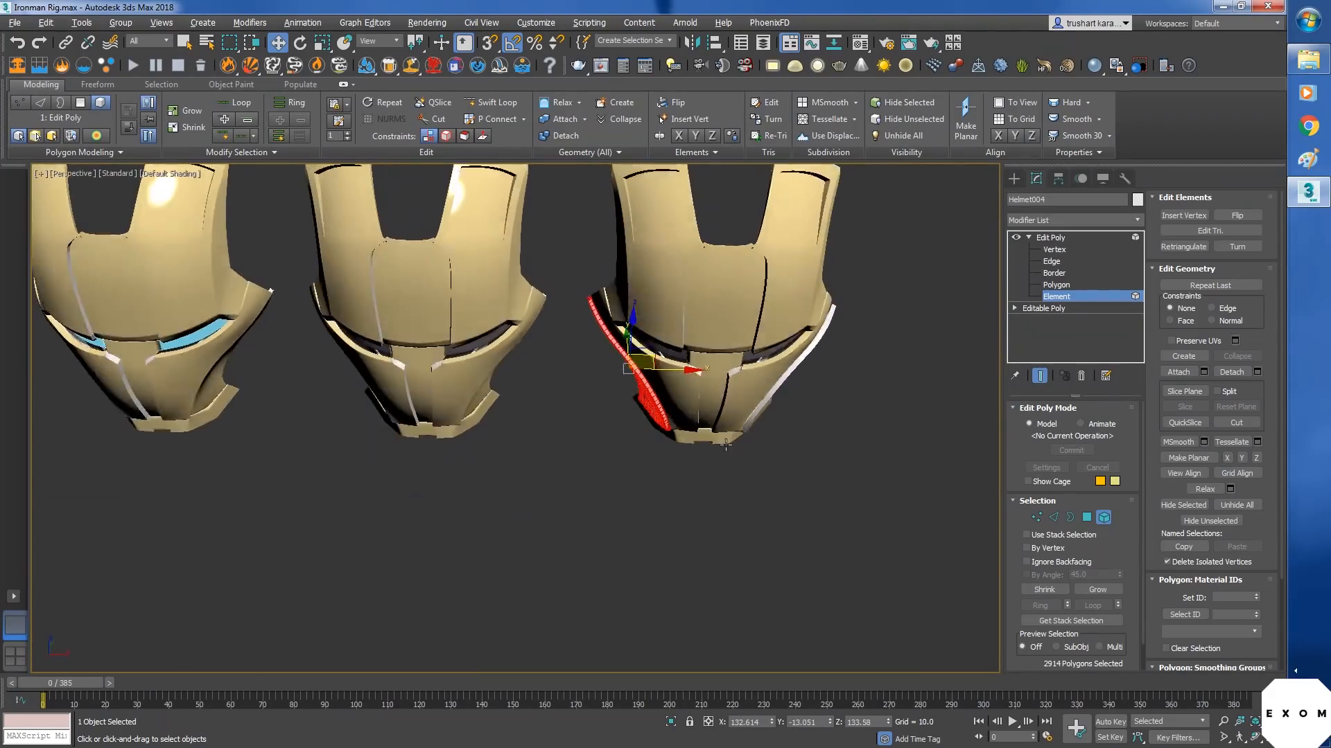
scroll(646, 367, up, 5)
drag(559, 363, 549, 353)
alt+middle_drag(549, 354, 794, 491)
- Fine-tune the +X side lower cheek element of Helmet004 slightly outward, and leave element editing
scroll(794, 490, down, 4)
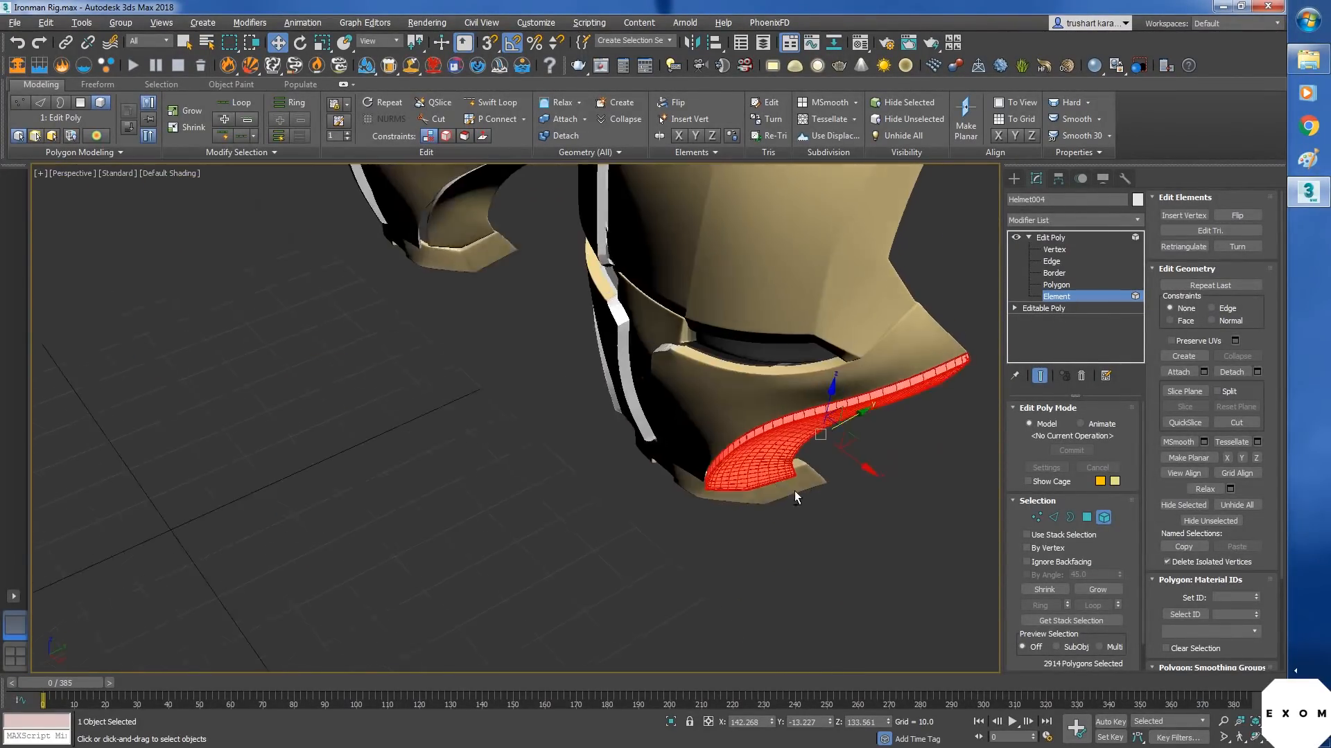
scroll(794, 490, up, 5)
drag(876, 370, 879, 371)
scroll(879, 371, down, 8)
click(1051, 238)
- Clone Helmet004 along X as one more copy for the following morph stage
mouse_move(879, 371)
alt+middle_down()
mouse_move(790, 416)
mouse_move(815, 457)
alt+middle_up()
shift+drag(732, 378, 944, 393)
key(Return)
middle_drag(897, 509, 774, 433)
mouse_move(775, 433)
alt+middle_down()
mouse_move(789, 417)
mouse_move(775, 395)
mouse_move(786, 455)
mouse_move(775, 446)
alt+middle_up()
- Move the lower face portion of the new copy forward, away from the forehead, and leave element editing
click(1028, 237)
click(1056, 297)
click(762, 390)
scroll(775, 445, up, 4)
drag(772, 445, 757, 449)
scroll(758, 449, down, 4)
alt+middle_drag(758, 448, 721, 415)
click(1050, 238)
- Clone the faceplate with the shifted lower face along X as one copy named Helmet006
shift+drag(629, 374, 847, 377)
click(642, 440)
mouse_move(818, 479)
alt+middle_down()
mouse_move(845, 485)
mouse_move(799, 401)
mouse_move(835, 447)
mouse_move(779, 426)
mouse_move(681, 324)
alt+middle_up()
- Select the lower face elements of Helmet006 and try rotating them about the X axis
click(1029, 237)
click(1056, 296)
click(809, 454)
scroll(845, 460, up, 6)
scroll(845, 460, down, 5)
key(e)
scroll(779, 426, up, 3)
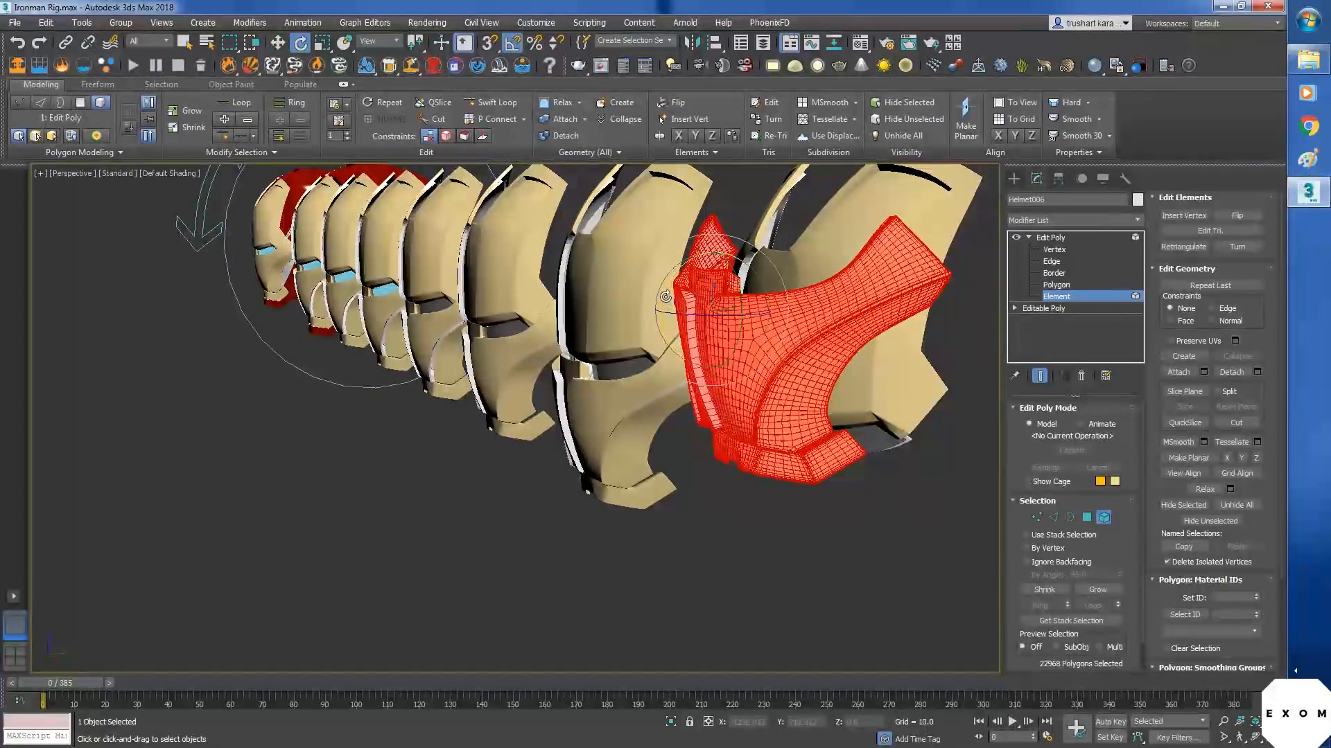
drag(665, 297, 686, 334)
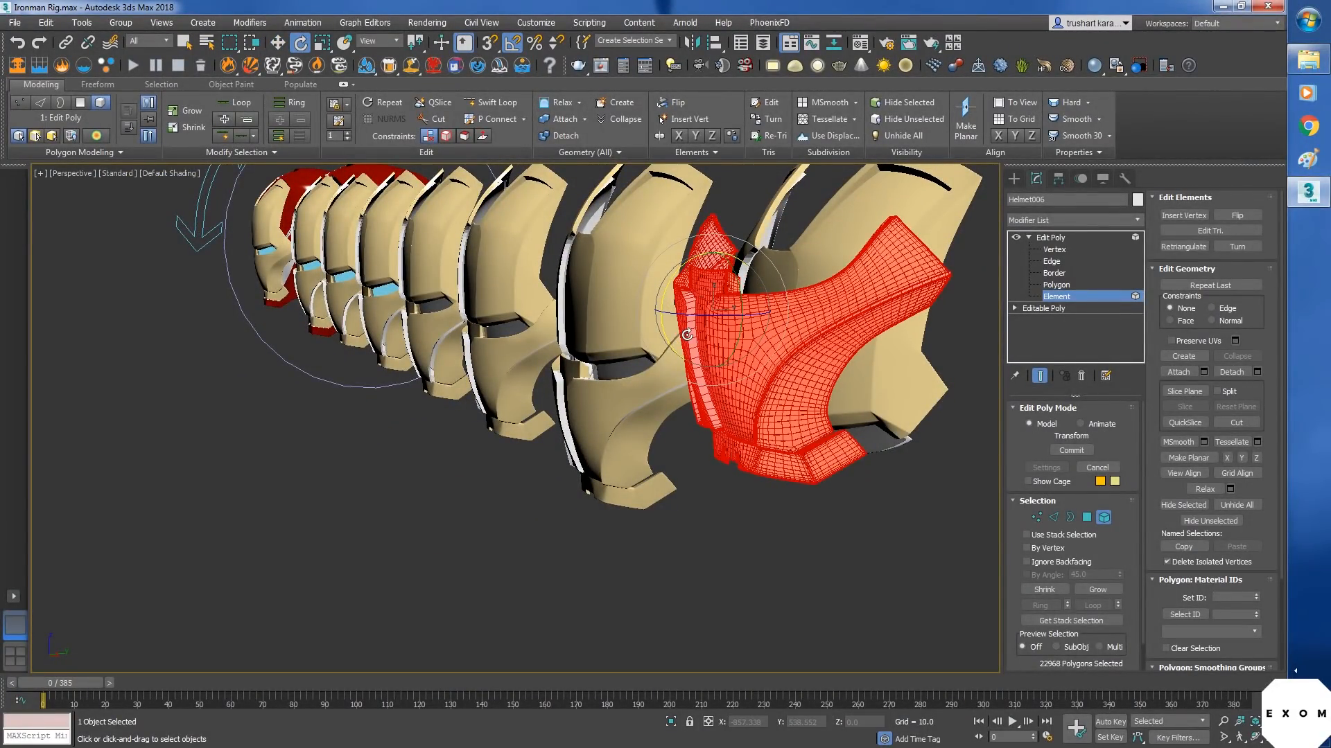
alt+middle_drag(864, 407, 852, 402)
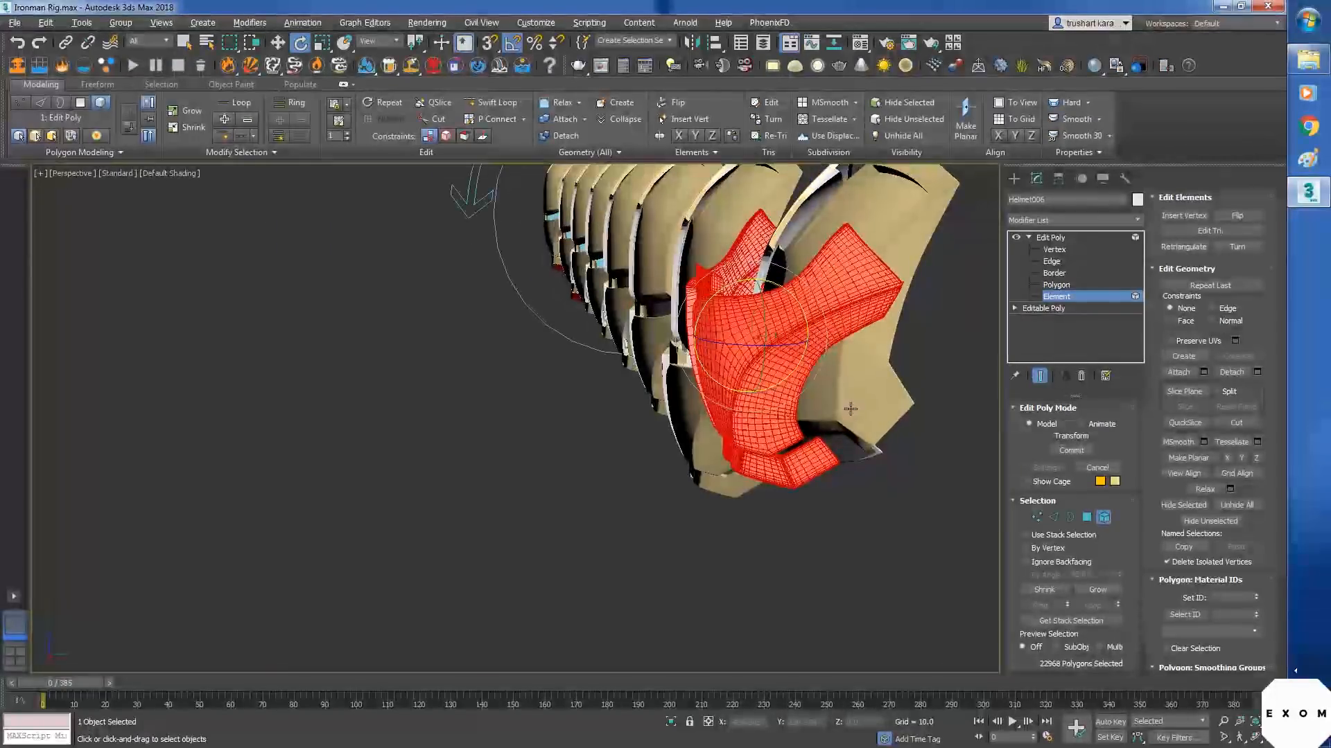
drag(654, 284, 721, 325)
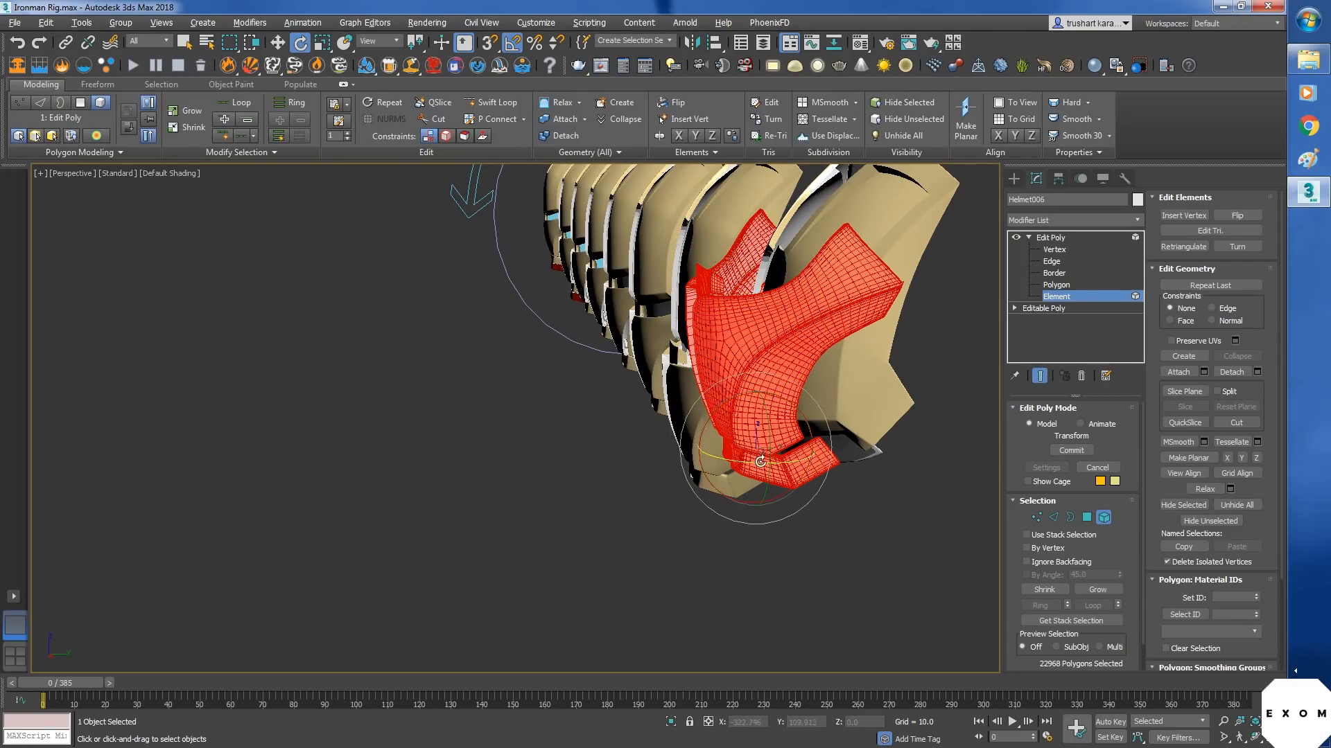
alt+middle_drag(760, 461, 970, 596)
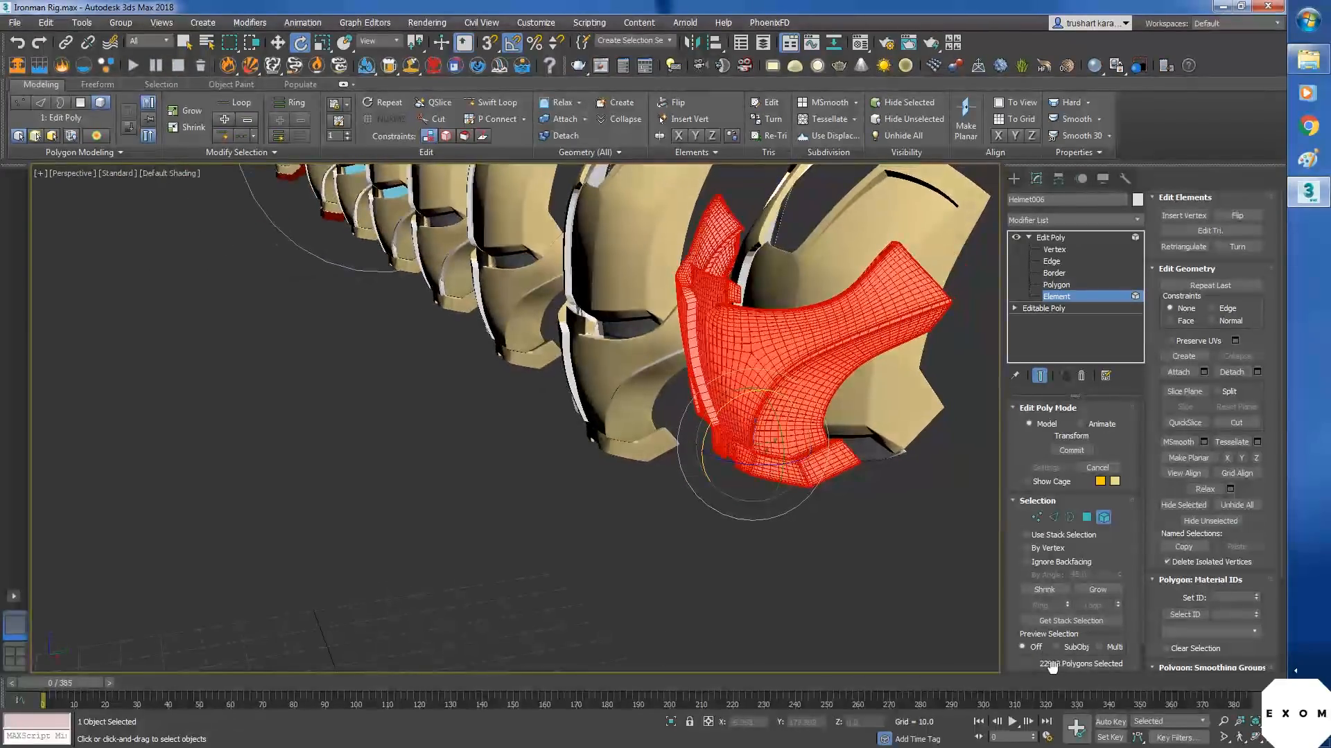
- Unhide all vertices of Helmet006 and convert the lower face element selection into a vertex selection
click(1037, 517)
alt+middle_drag(901, 516, 801, 510)
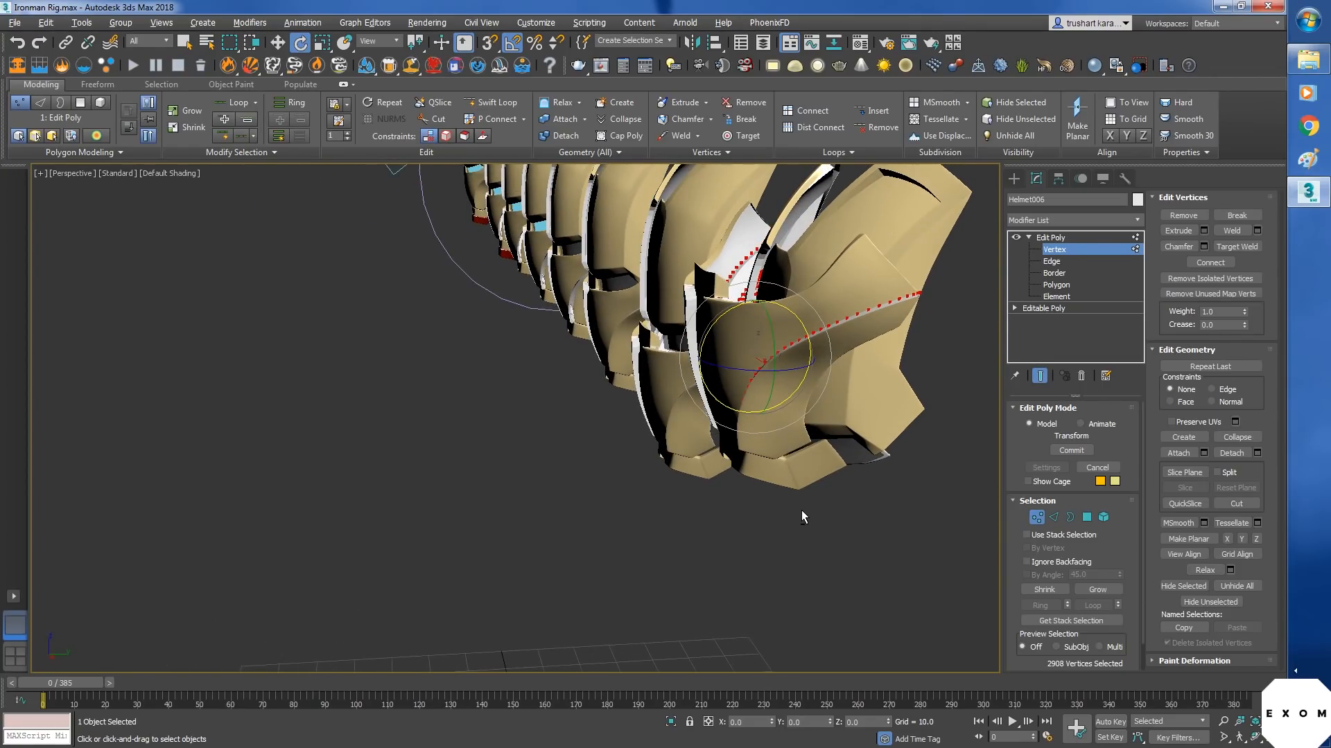
alt+middle_drag(699, 443, 779, 418)
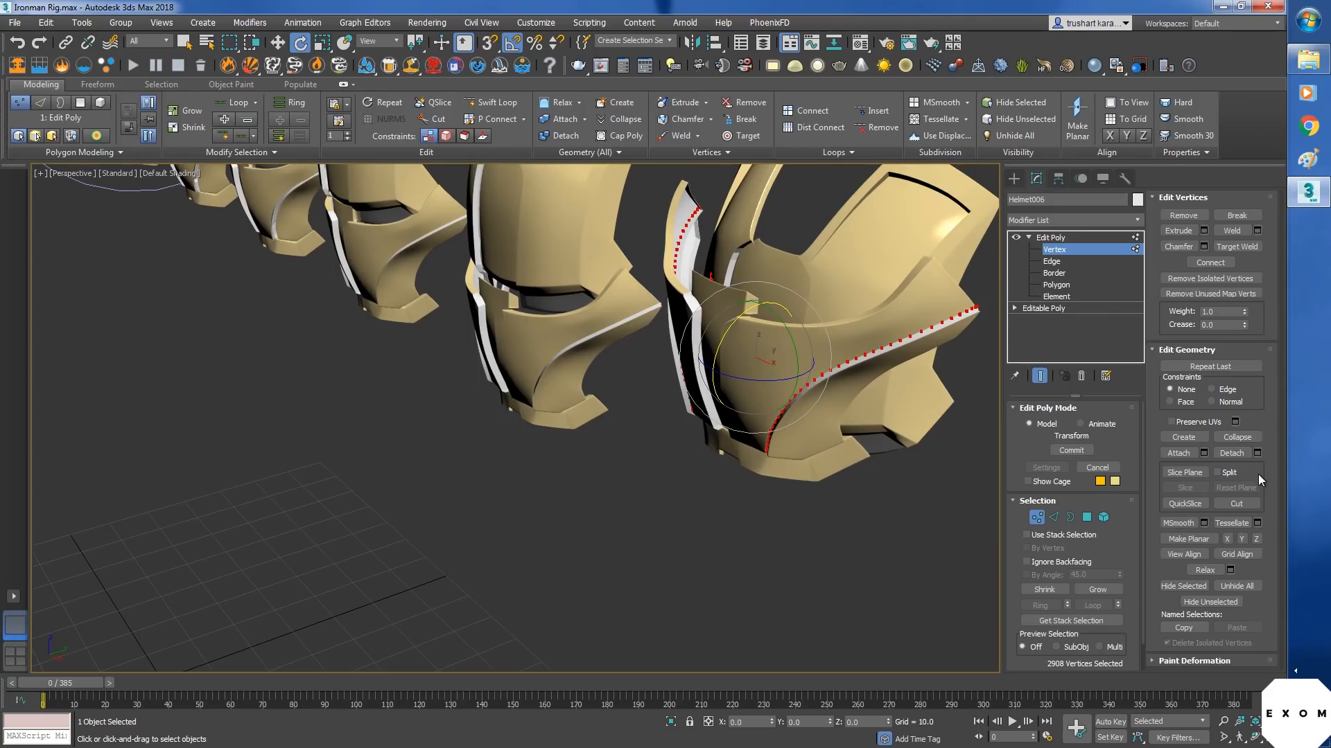
click(1243, 585)
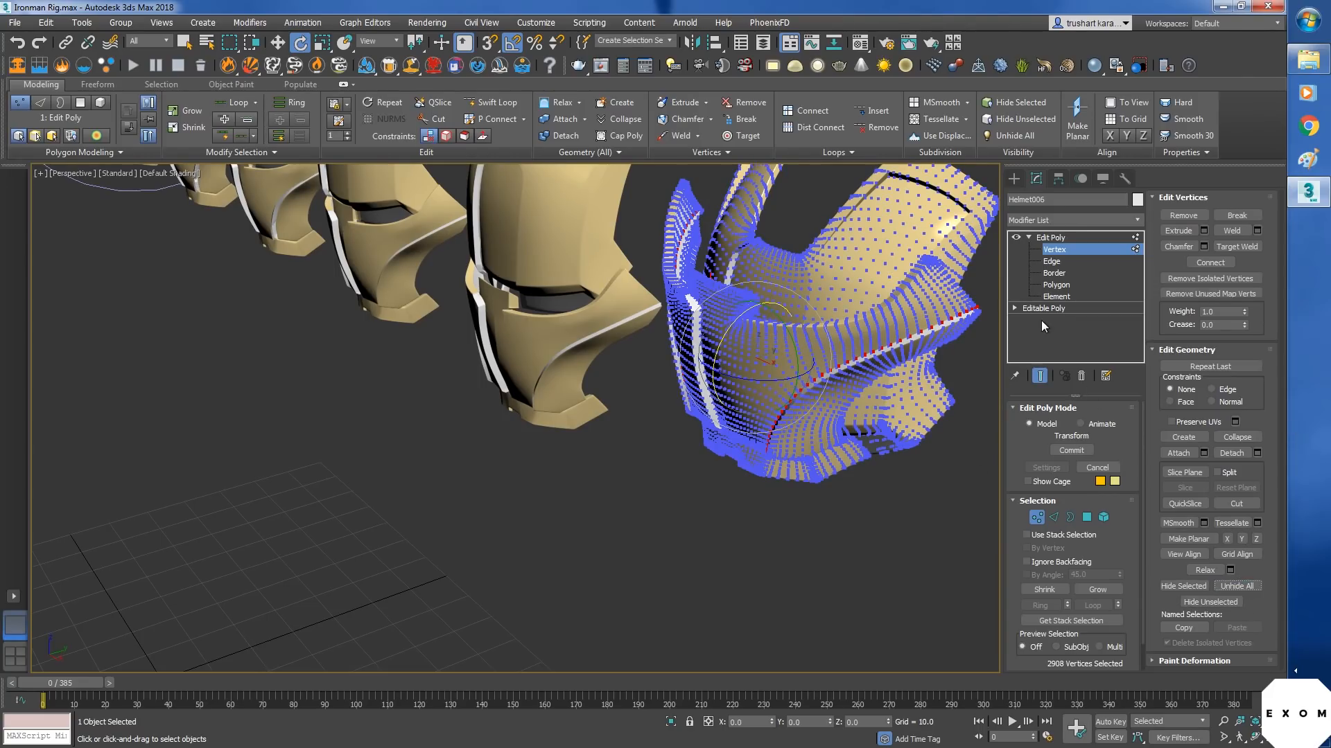
click(1056, 296)
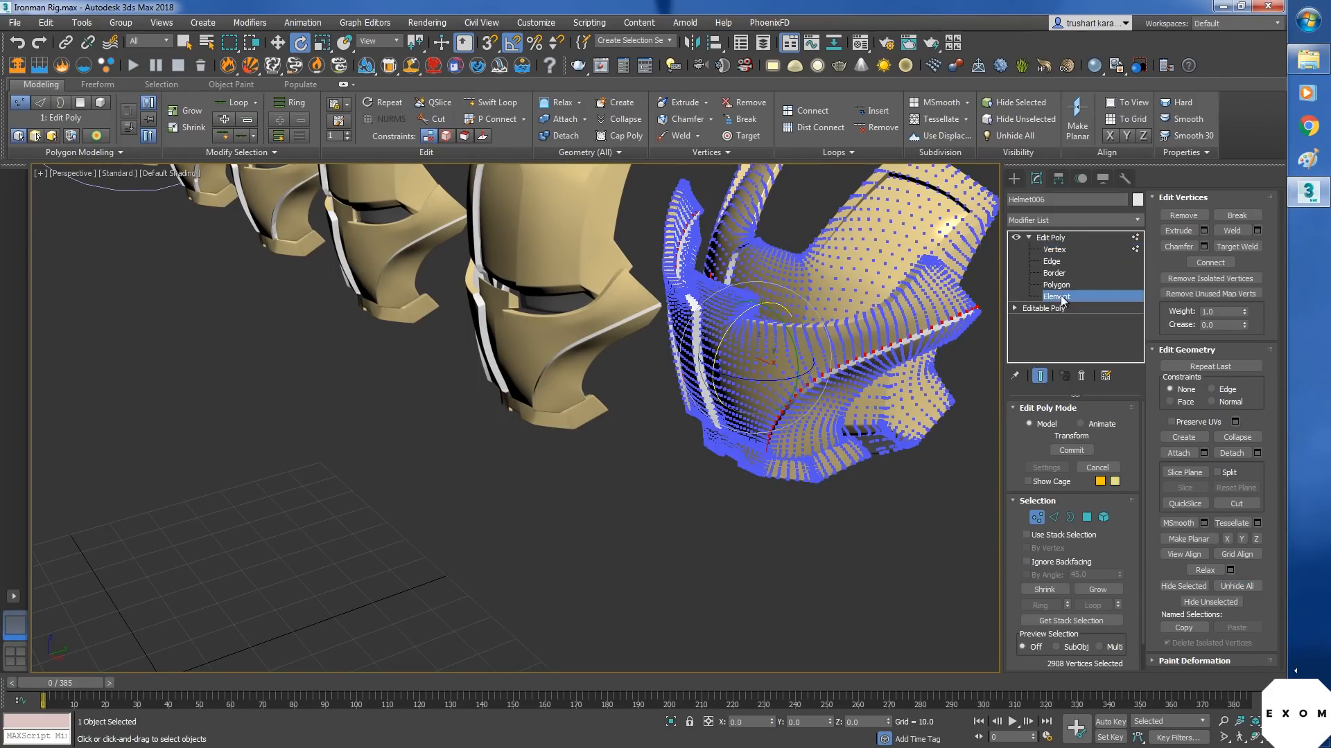
click(1036, 518)
alt+middle_drag(856, 499, 801, 463)
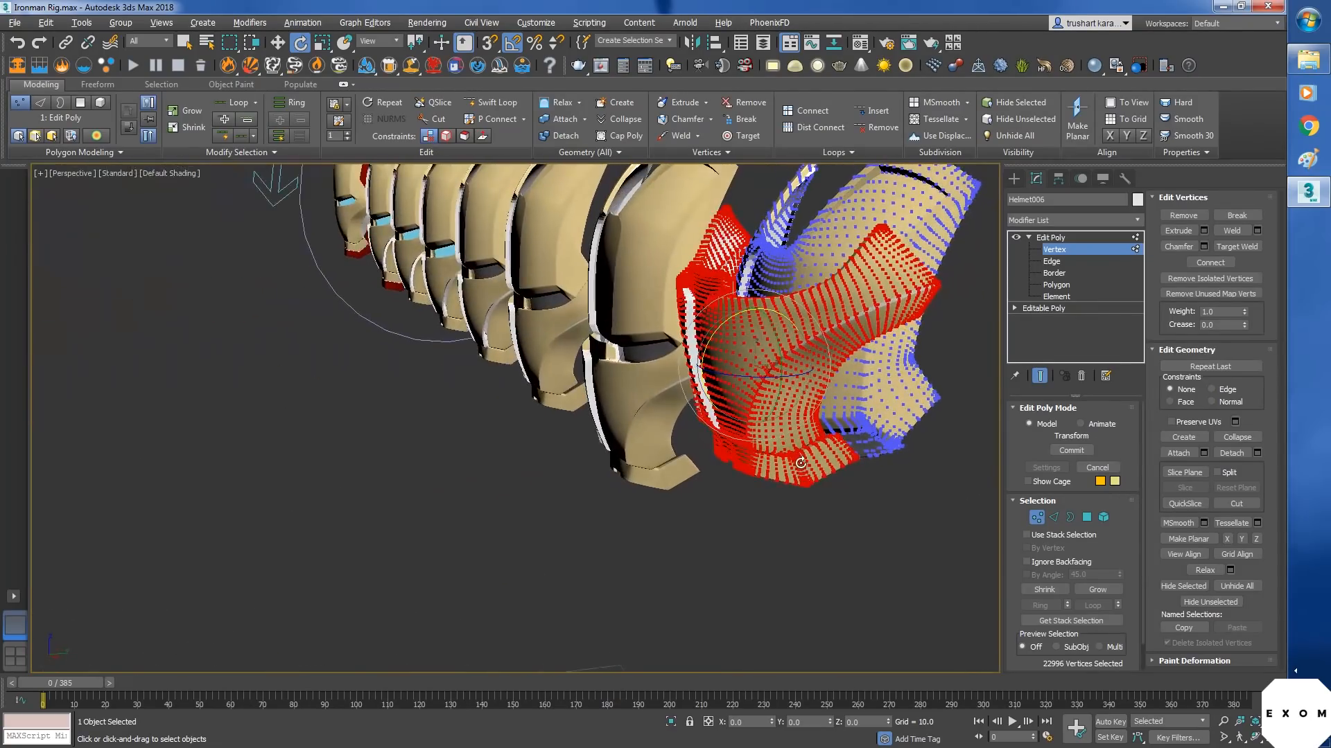
- Rotate the selected lower face vertices of Helmet006 by -15 degrees about X
drag(711, 340, 722, 337)
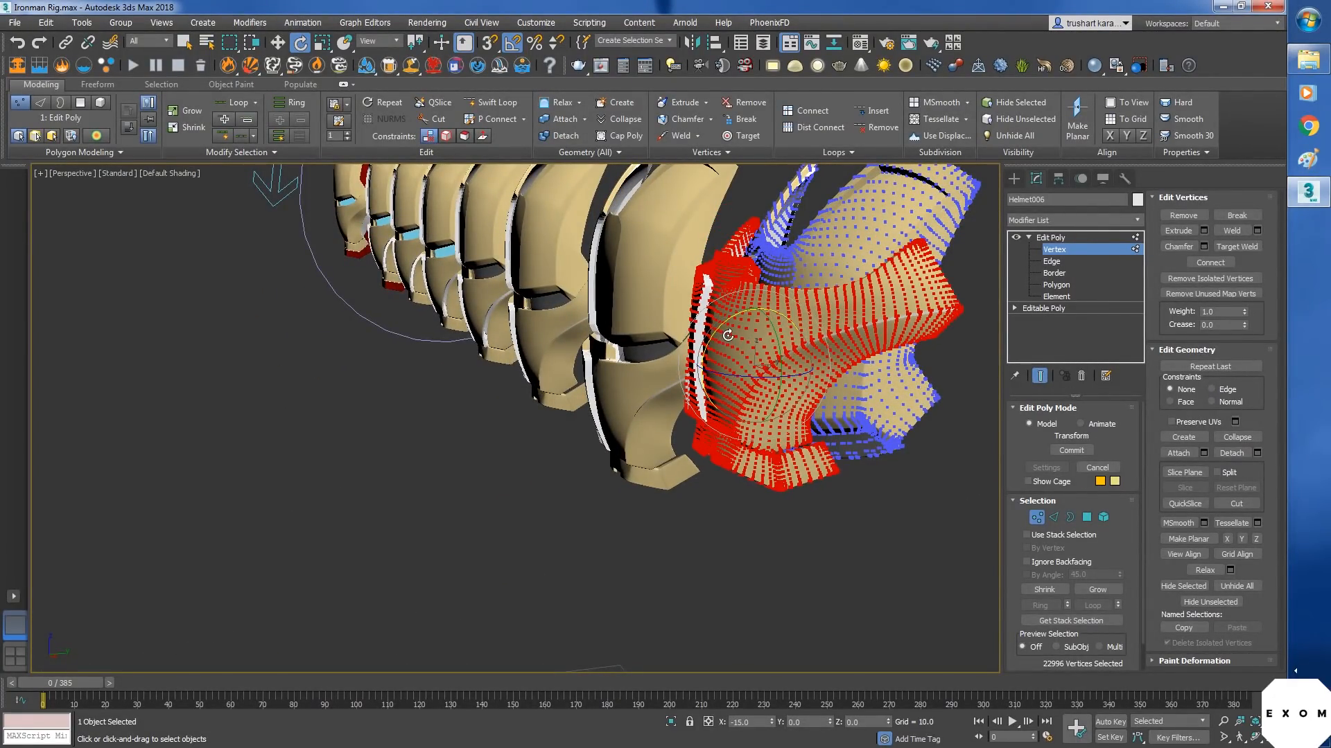
alt+middle_drag(726, 345, 870, 459)
key(w)
key(e)
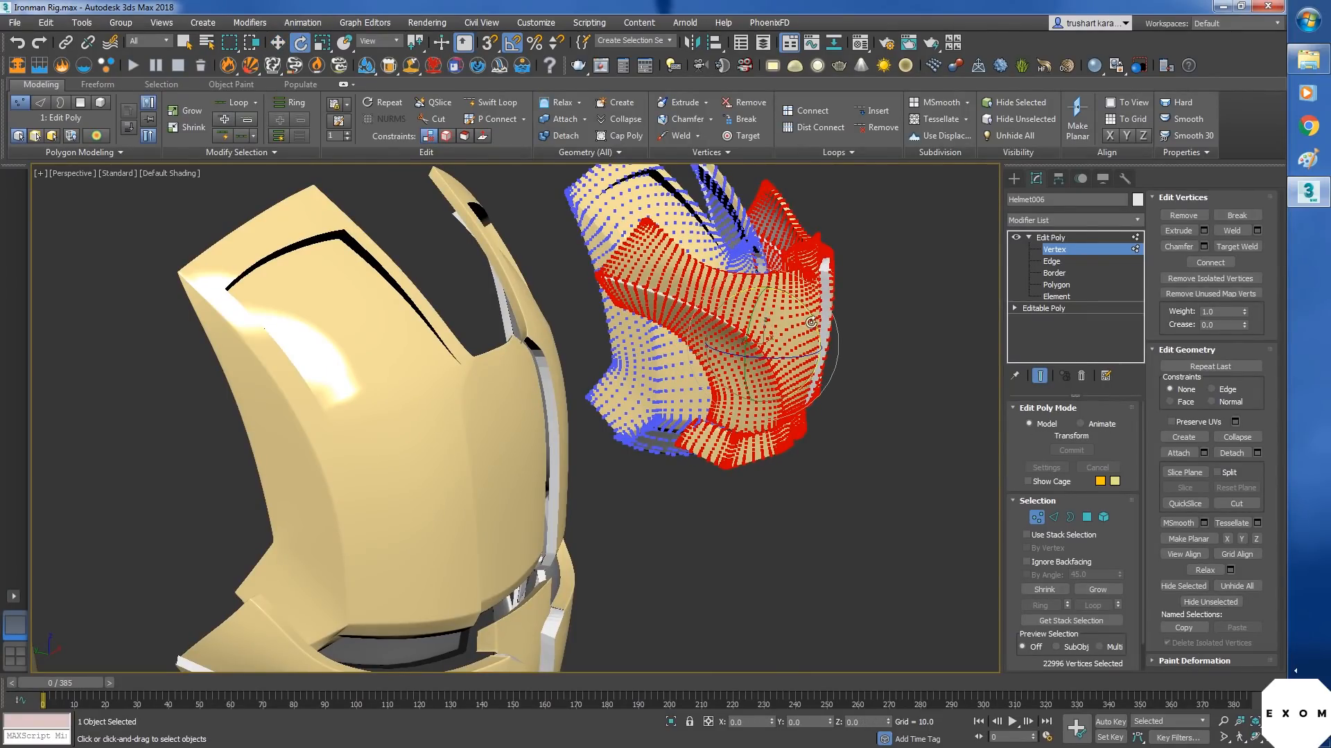
alt+middle_drag(723, 340, 1008, 256)
key(w)
scroll(693, 346, down, 5)
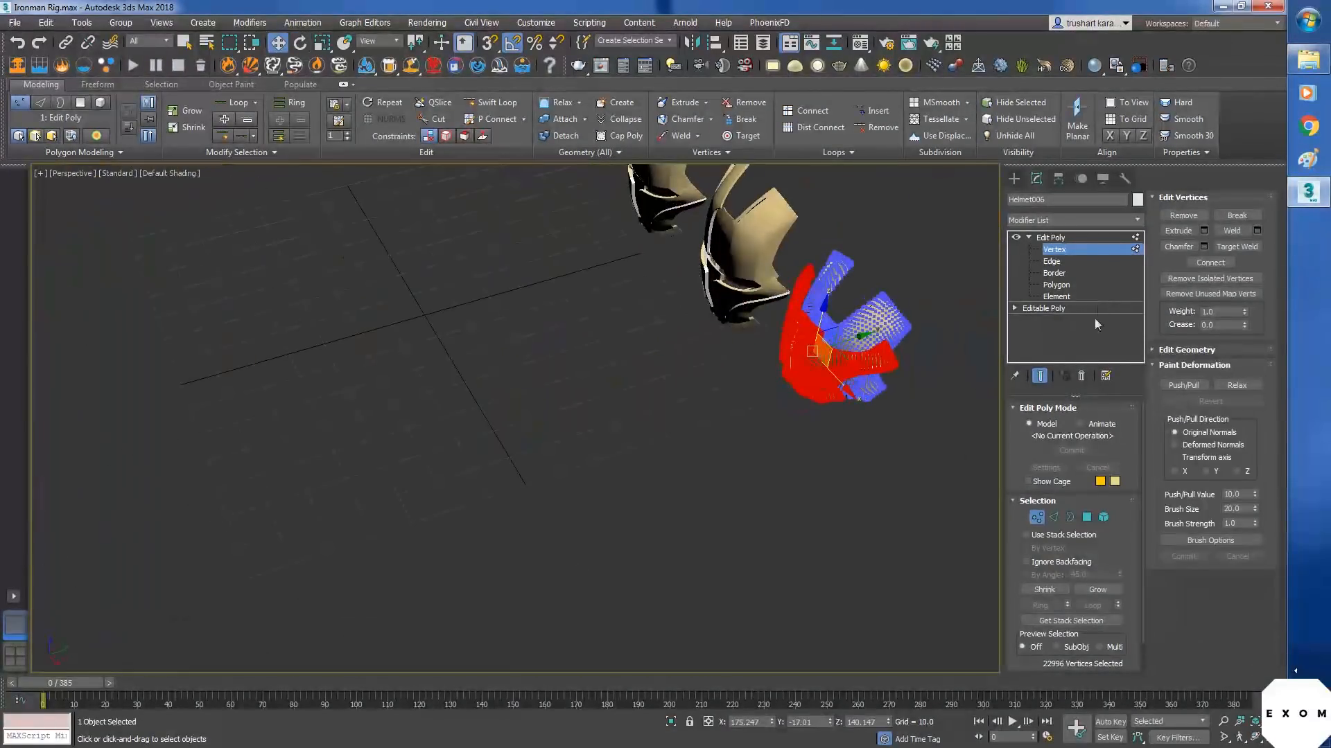
- Create a standard box near the grid origin, about 7.7 long, 12.5 wide and 22.5 high
click(1014, 179)
click(1045, 263)
alt+middle_drag(496, 372, 415, 388)
mouse_move(207, 391)
mouse_down()
mouse_move(220, 404)
mouse_move(211, 428)
mouse_up()
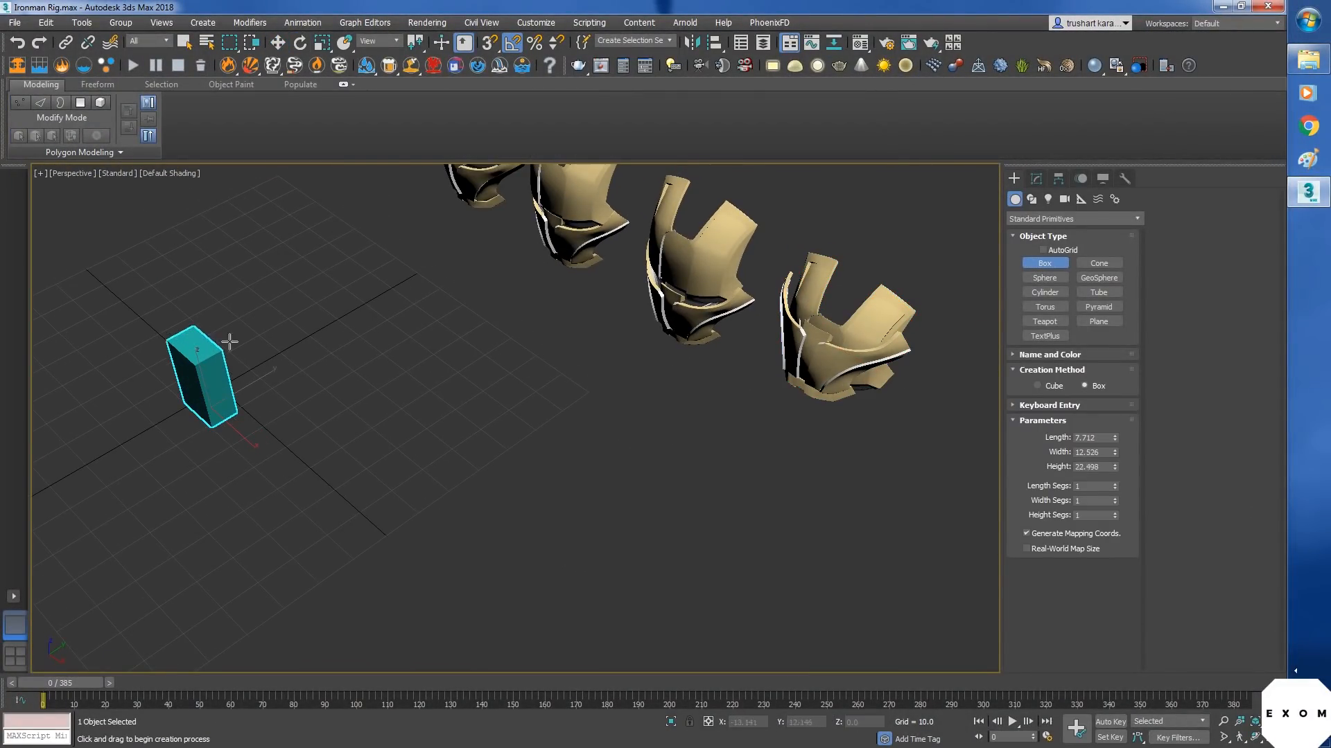
click(229, 342)
key(w)
- Add an Edit Poly modifier to the box and clone it along X as one copy named Box029
key(z)
scroll(272, 396, down, 3)
alt+middle_drag(478, 499, 541, 539)
text(xedi)
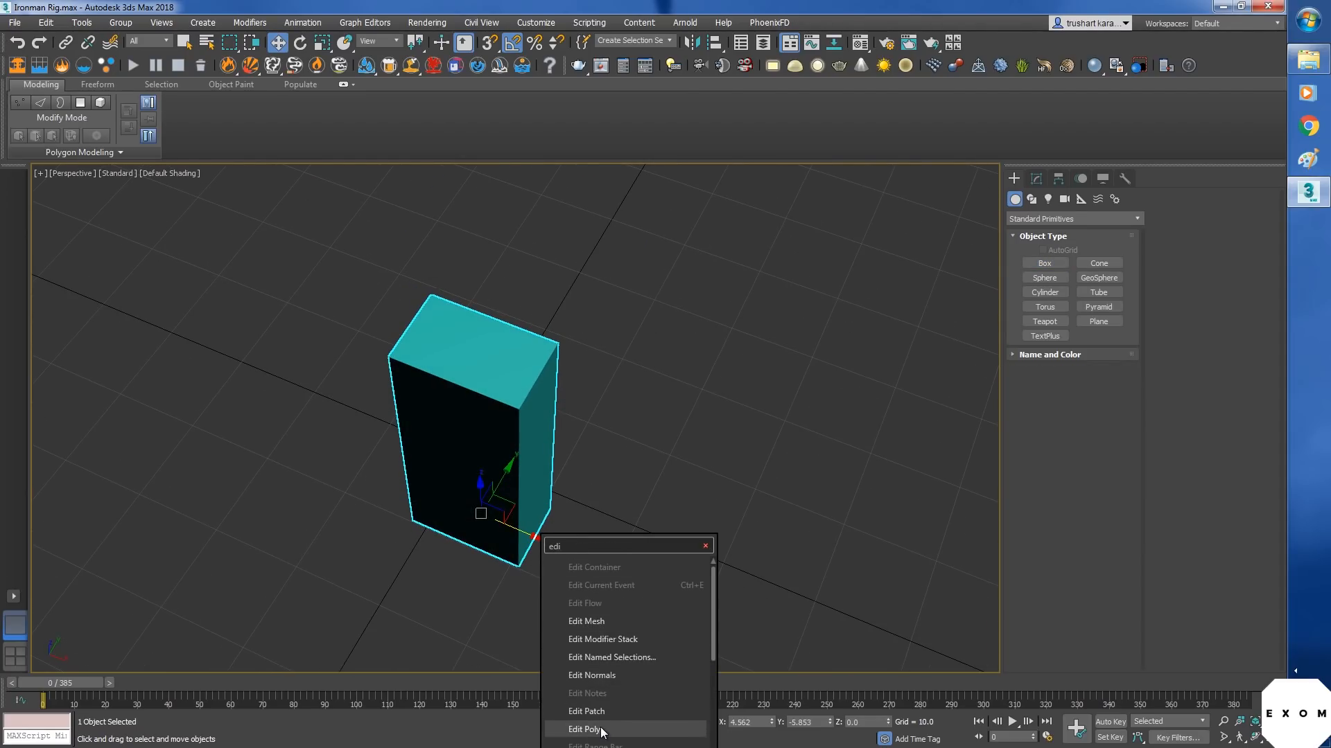
click(586, 729)
alt+middle_drag(637, 539, 647, 523)
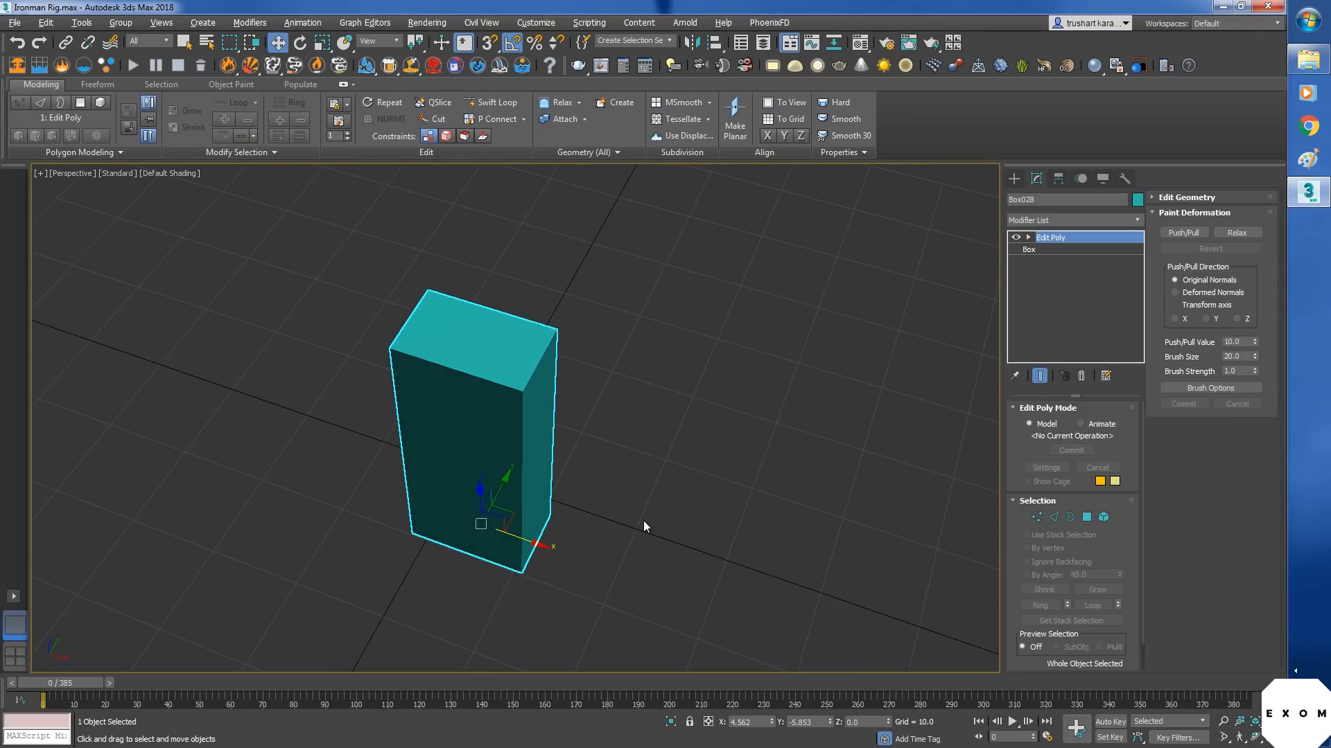
shift+drag(520, 546, 741, 625)
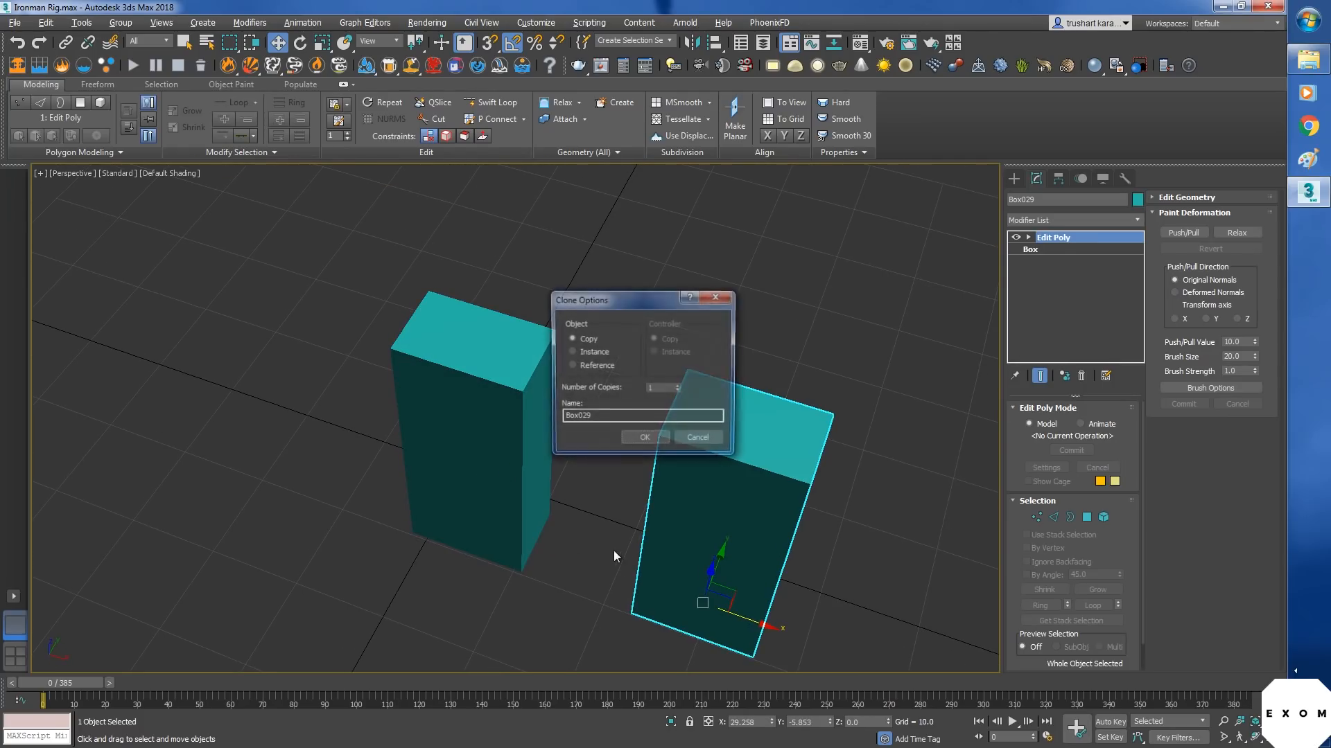
click(646, 439)
- Rotate the whole element of Box029 at element level so the box lies tilted over, and leave element editing
key(5)
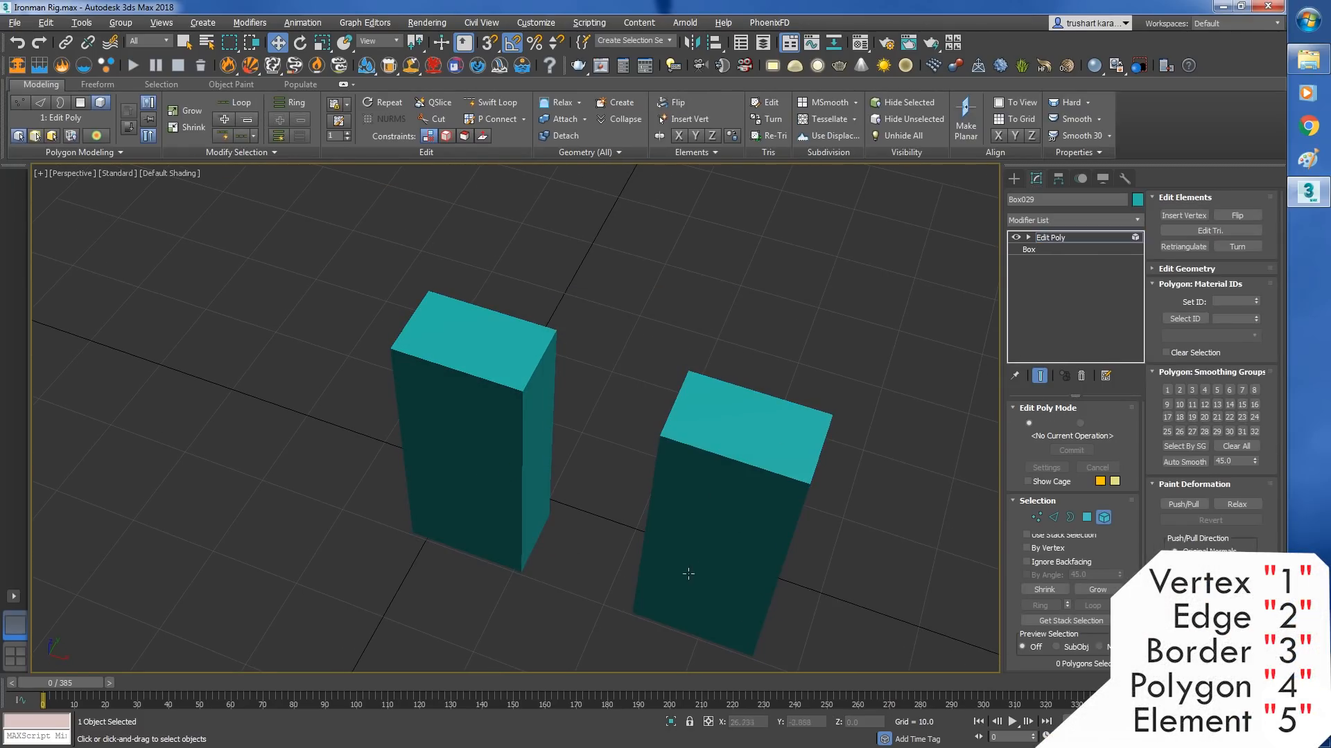
click(733, 551)
drag(718, 524, 744, 436)
right_click(734, 493)
alt+middle_drag(852, 569, 755, 520)
drag(701, 488, 732, 469)
alt+middle_drag(695, 501, 726, 545)
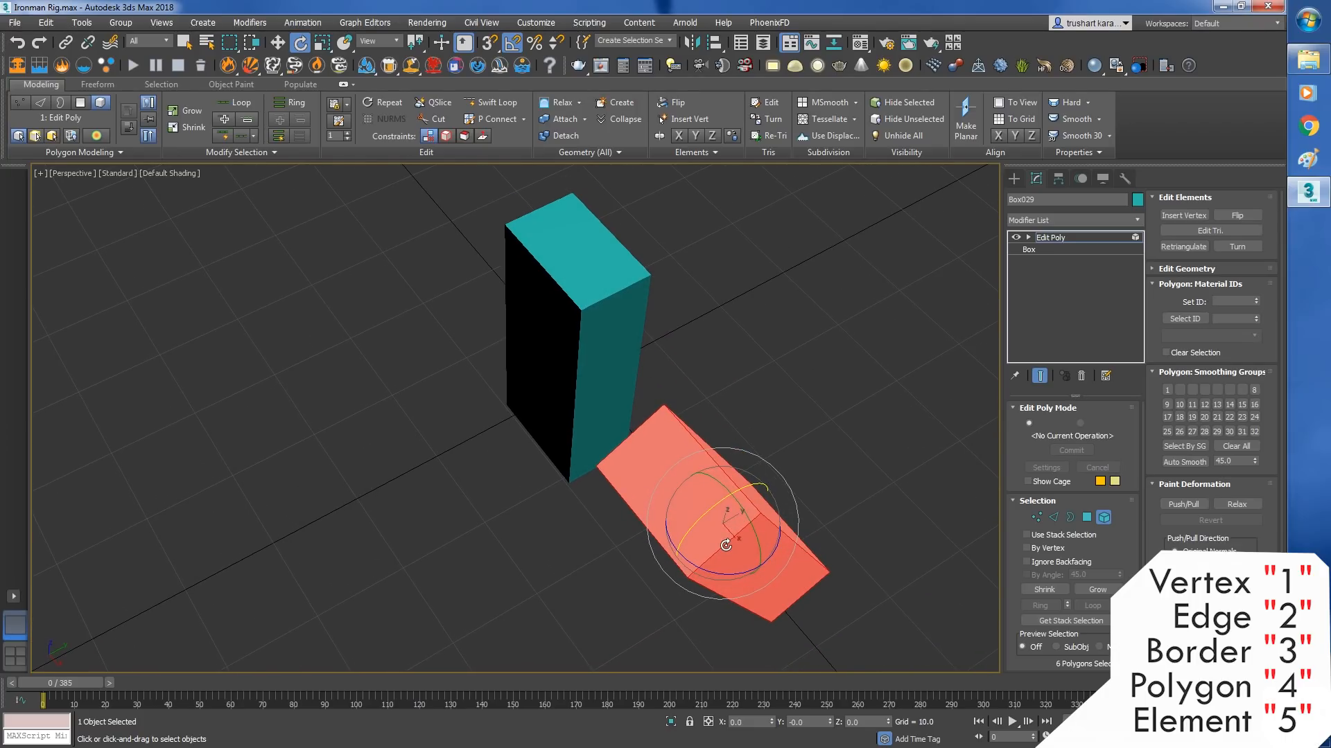
key(w)
click(1066, 235)
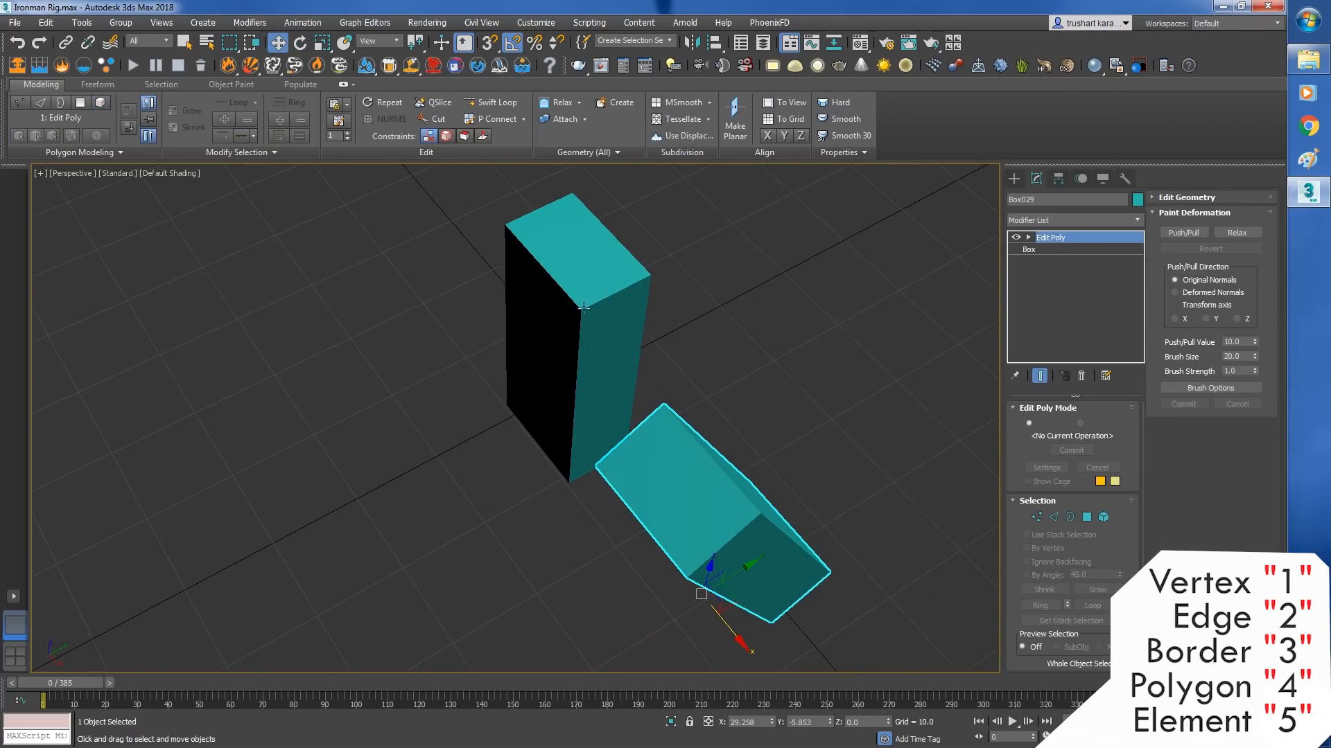
- Add a Morpher modifier on top of the original upright box's Edit Poly
click(584, 309)
alt+middle_drag(566, 443, 596, 480)
click(1128, 221)
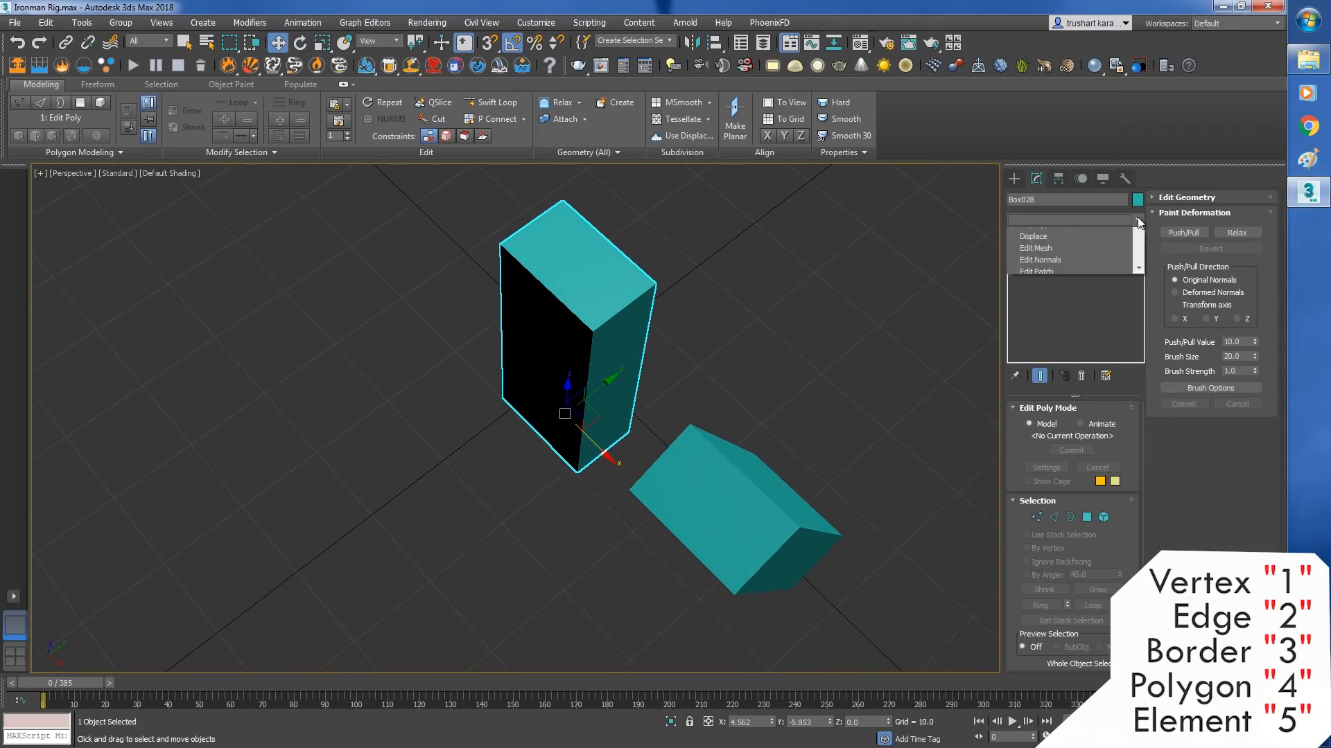
scroll(1044, 582, down, 2)
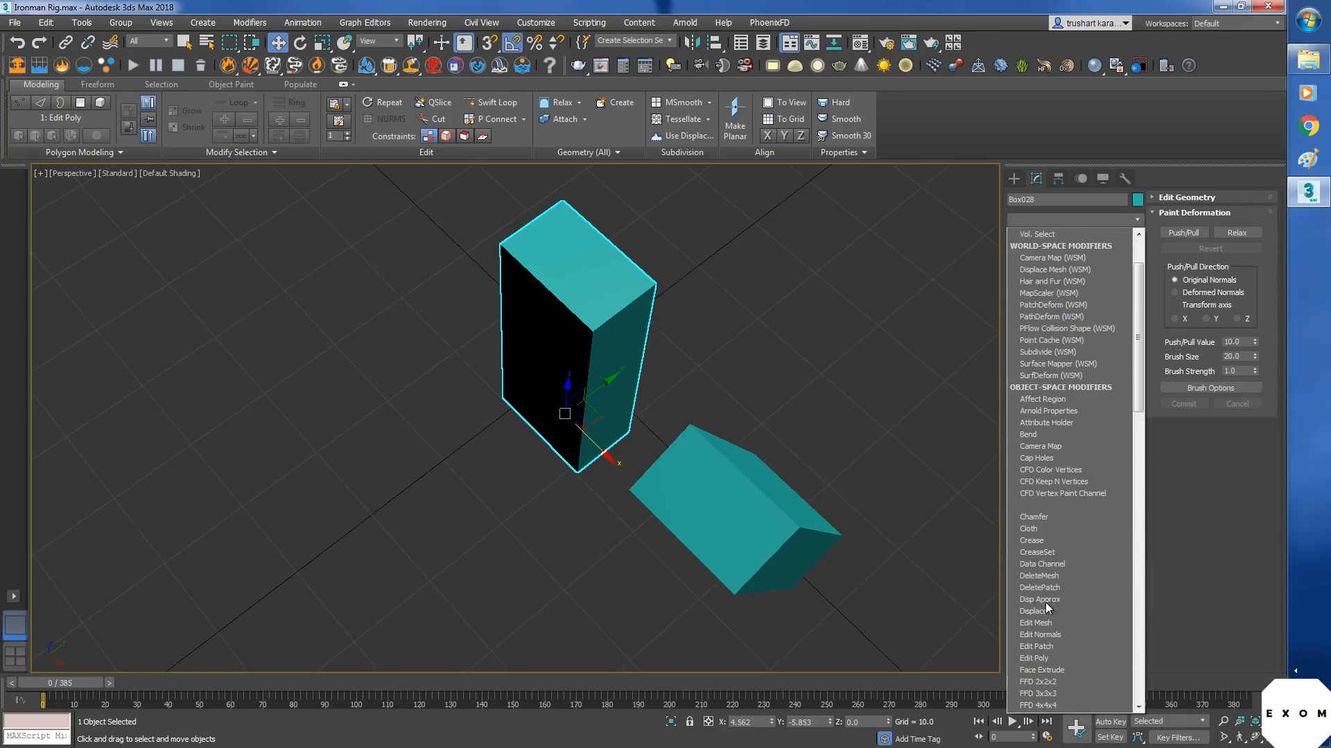
click(1139, 218)
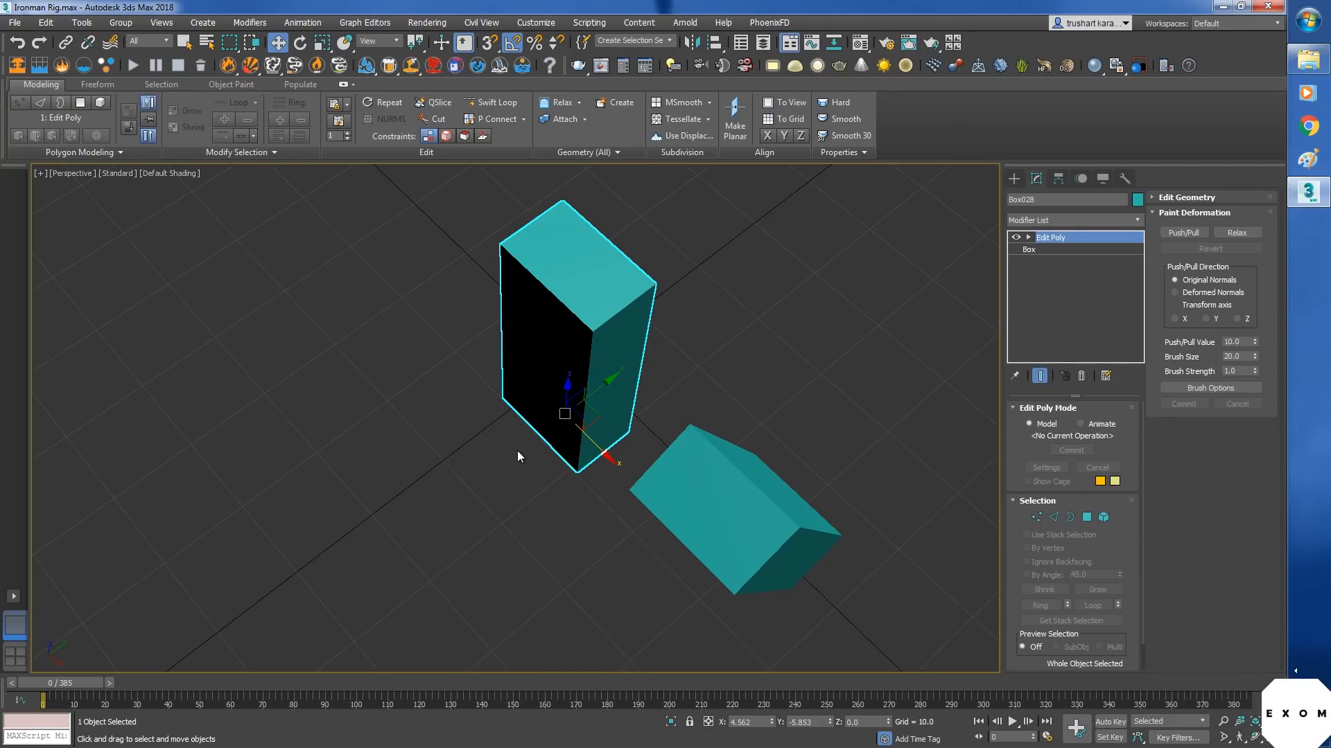
middle_drag(517, 451, 584, 525)
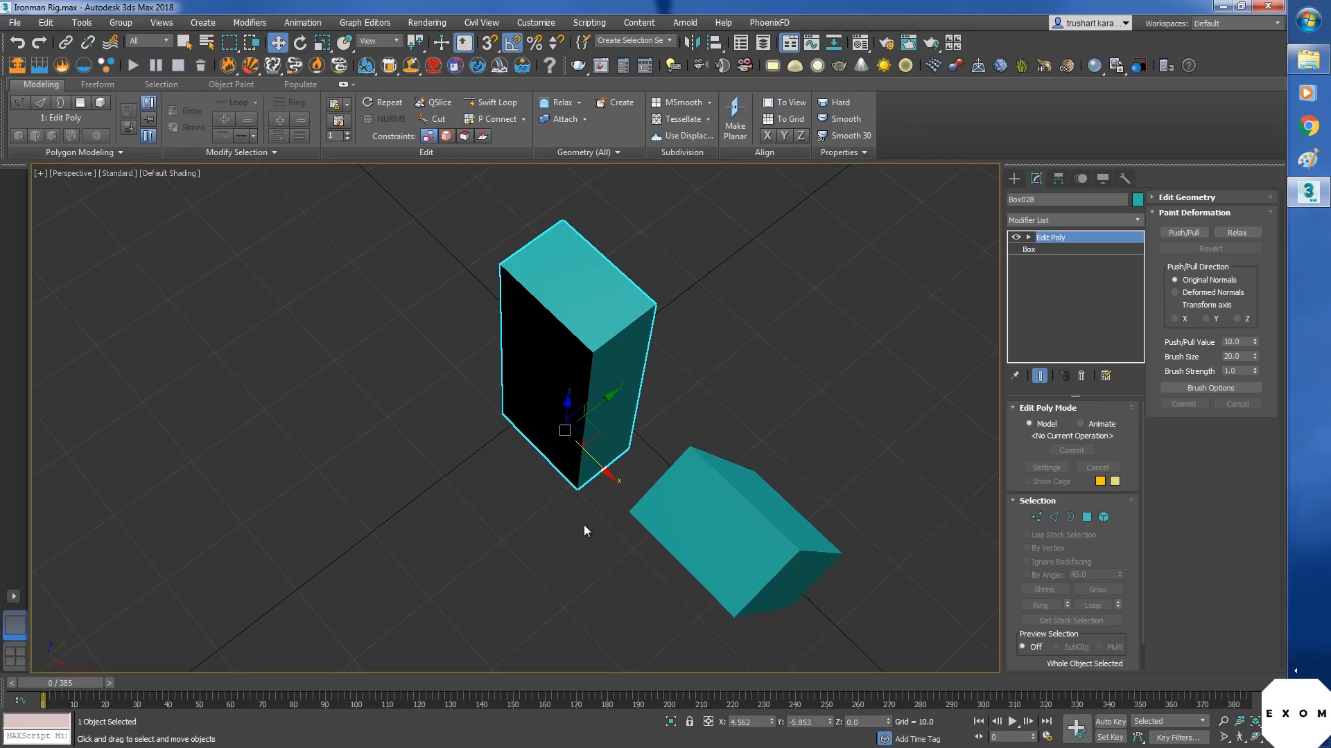
text(x)
text(mo)
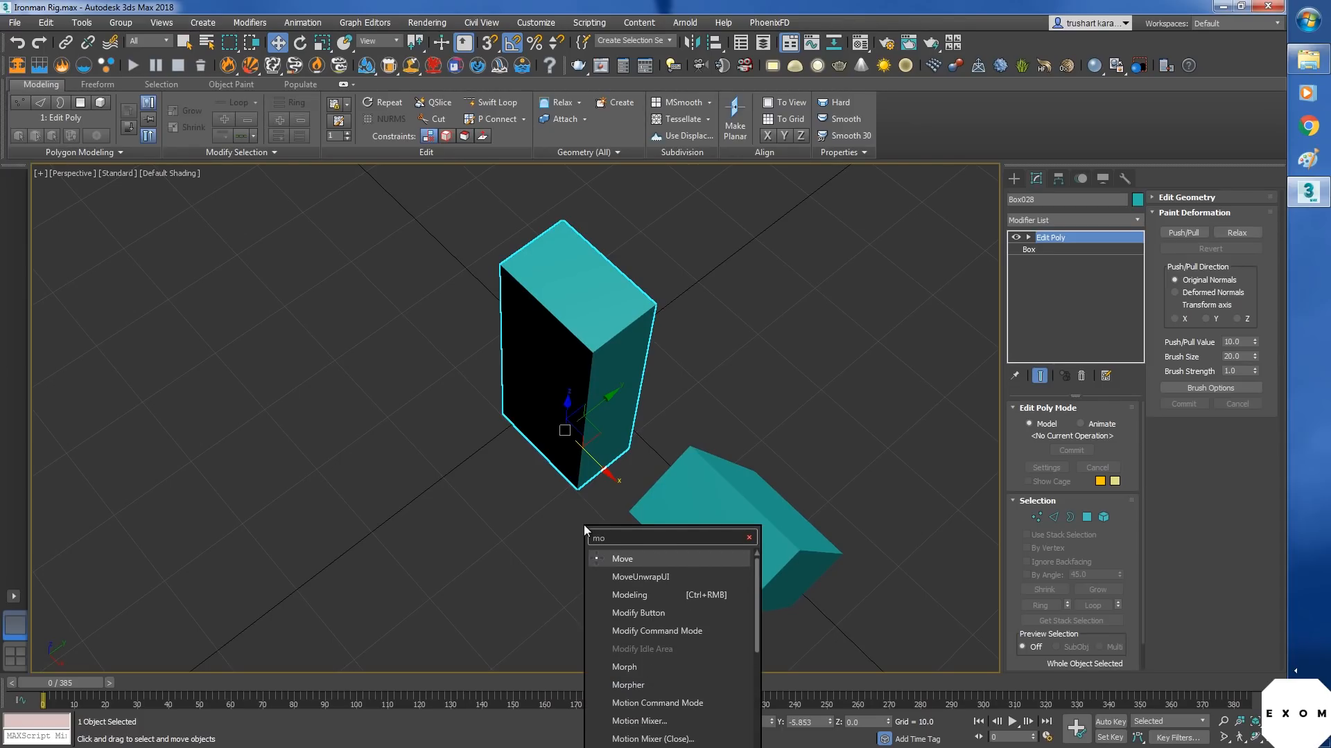
click(651, 682)
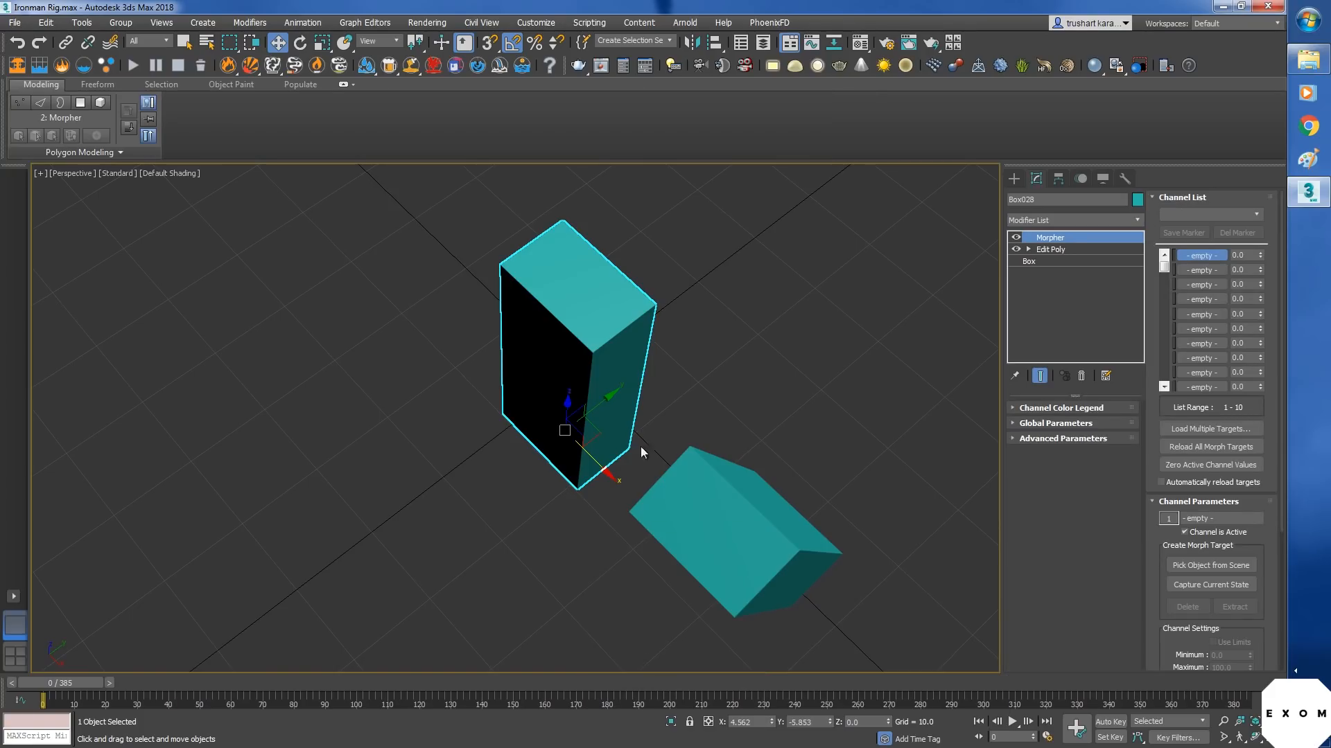
- Pick Box029 from the scene as the target of the first Morpher channel
alt+middle_drag(653, 524, 664, 521)
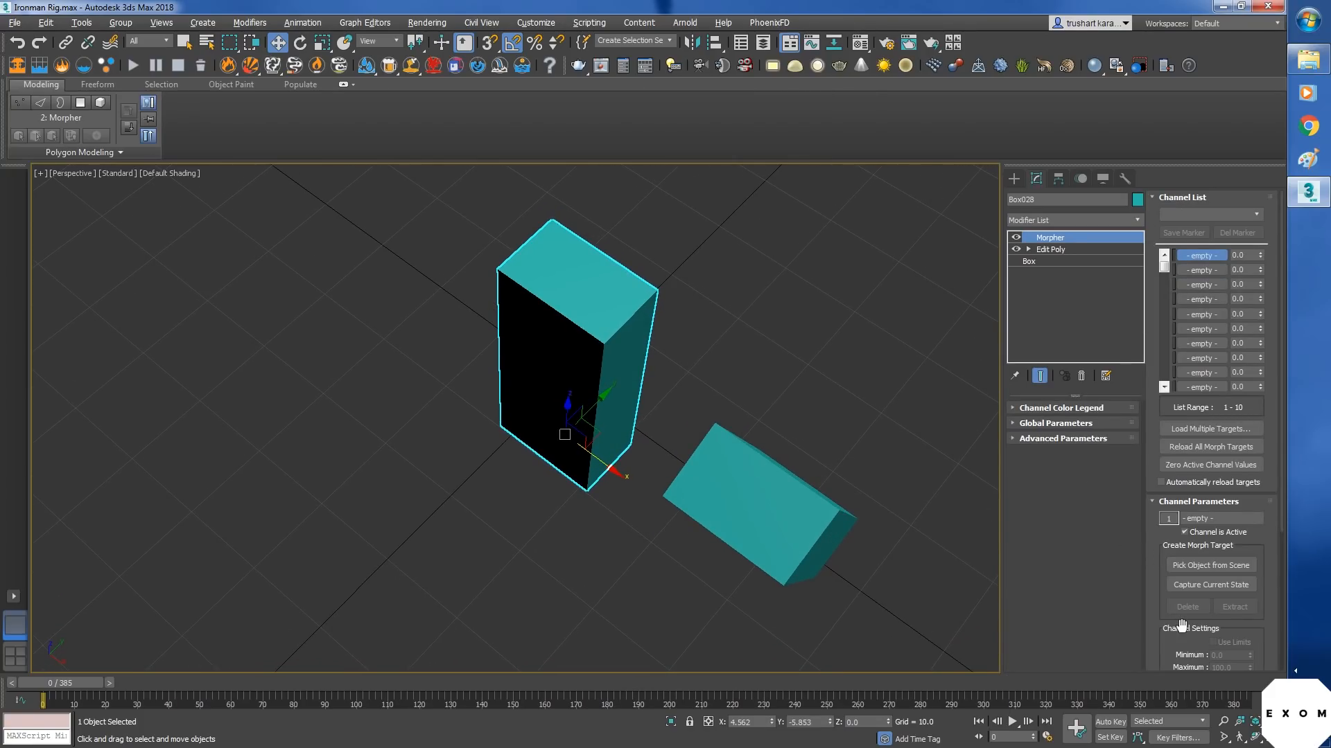
click(1197, 567)
click(770, 510)
alt+middle_drag(771, 511, 808, 588)
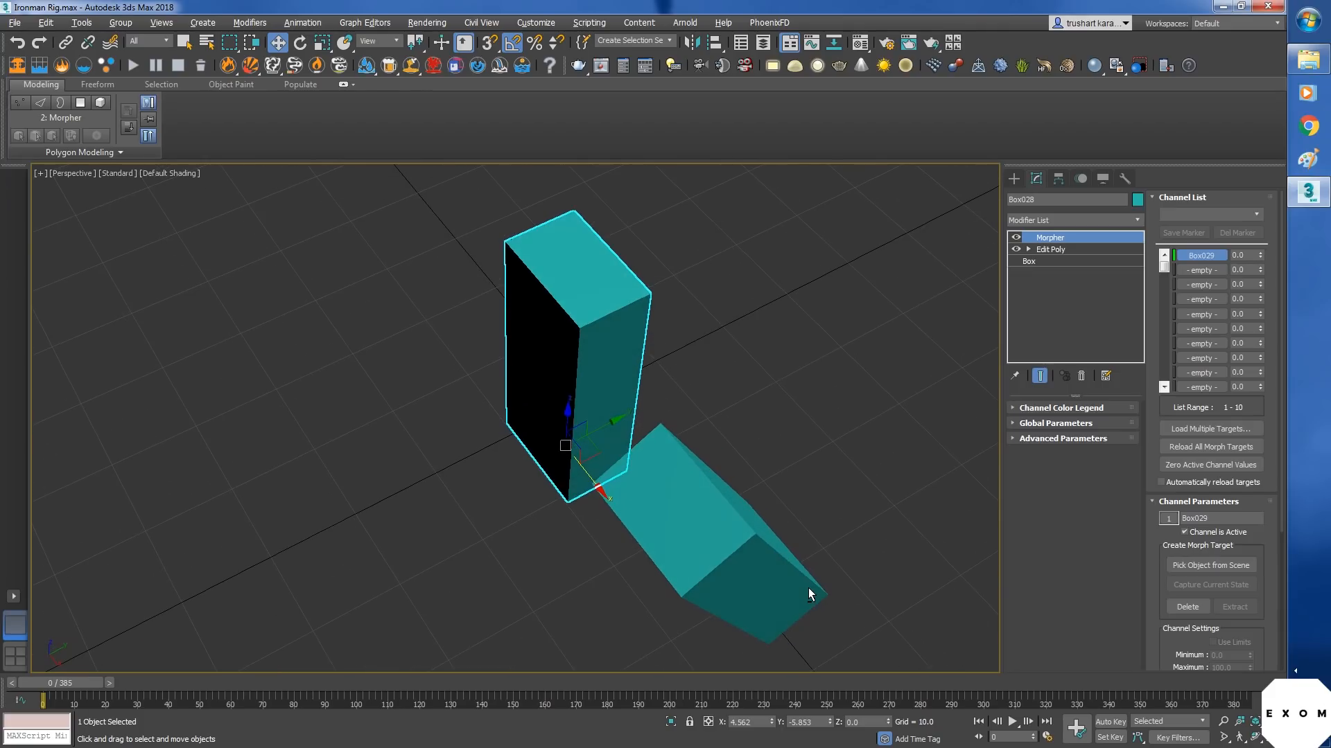
mouse_move(656, 513)
alt+middle_down()
mouse_move(638, 505)
mouse_move(648, 524)
alt+middle_up()
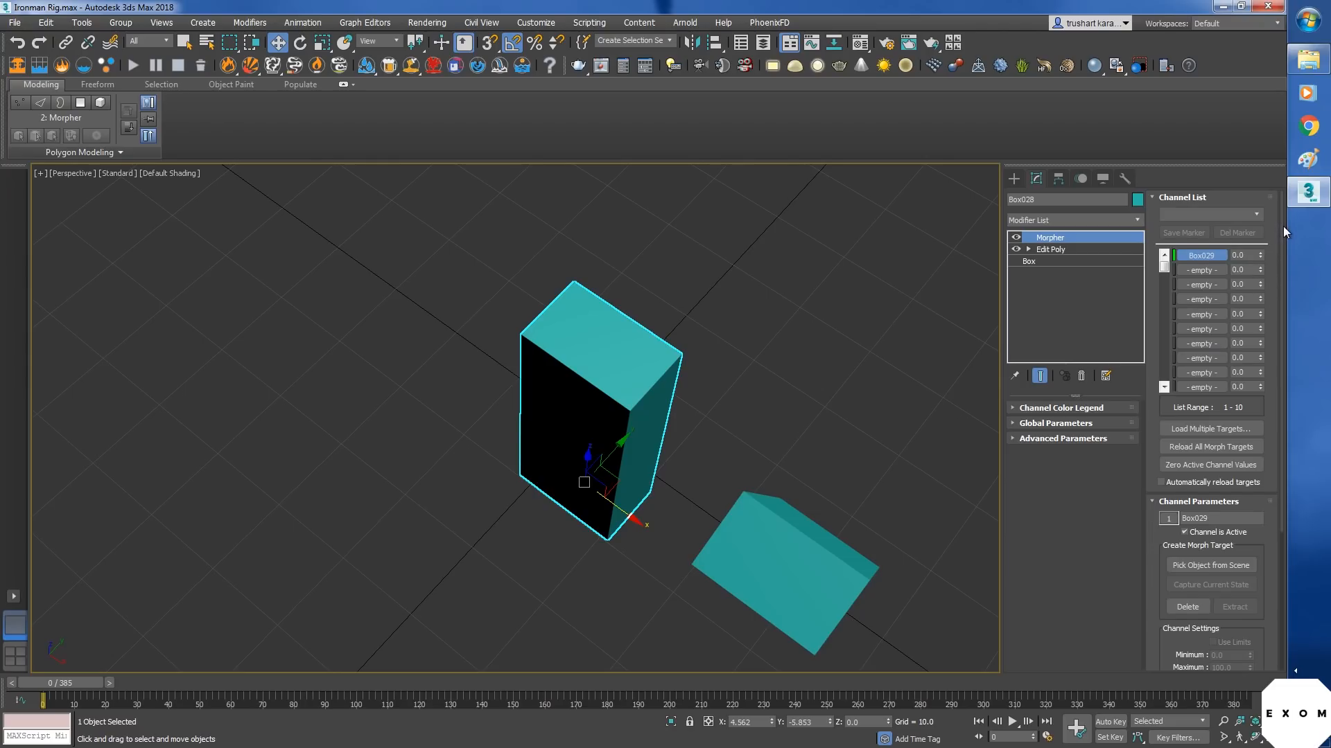
- Clone the Morpher box along negative X as one copy named Box030 and center its pivot to the object
shift+drag(625, 511, 491, 420)
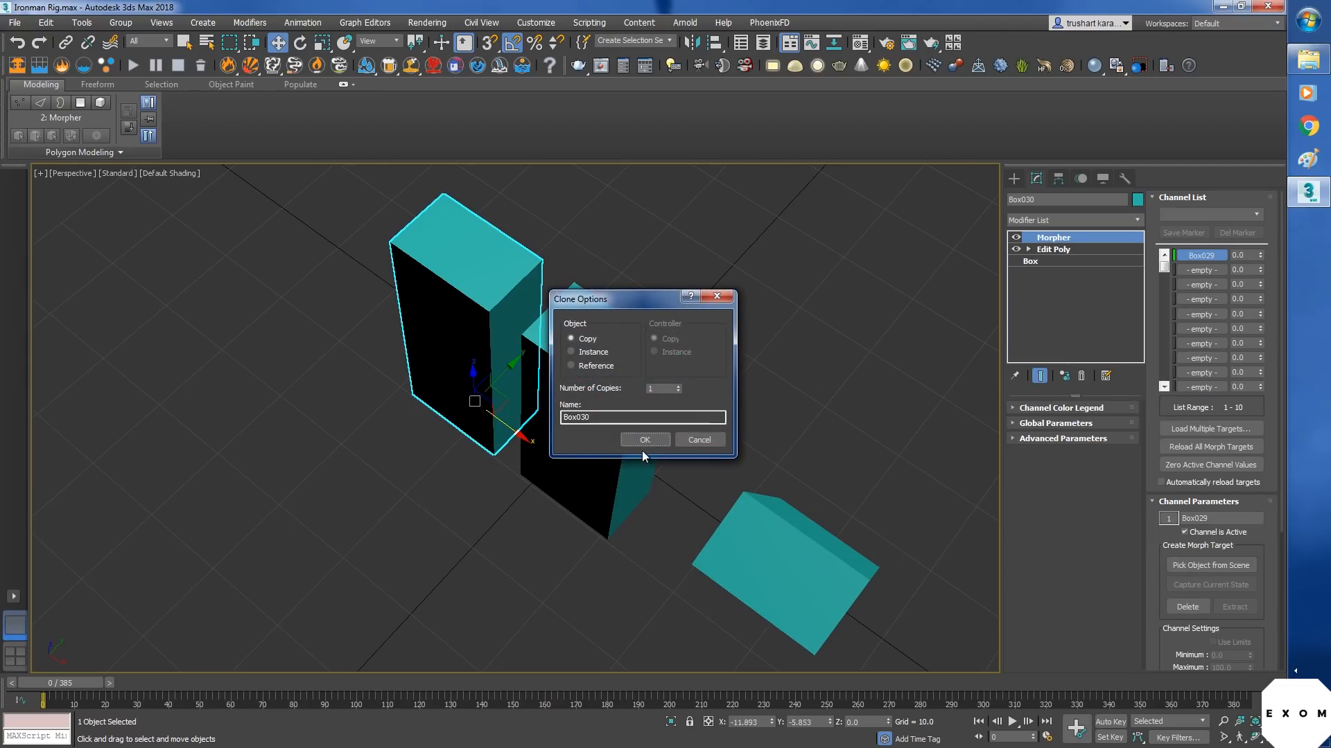
click(642, 440)
middle_drag(628, 423, 669, 463)
click(1059, 178)
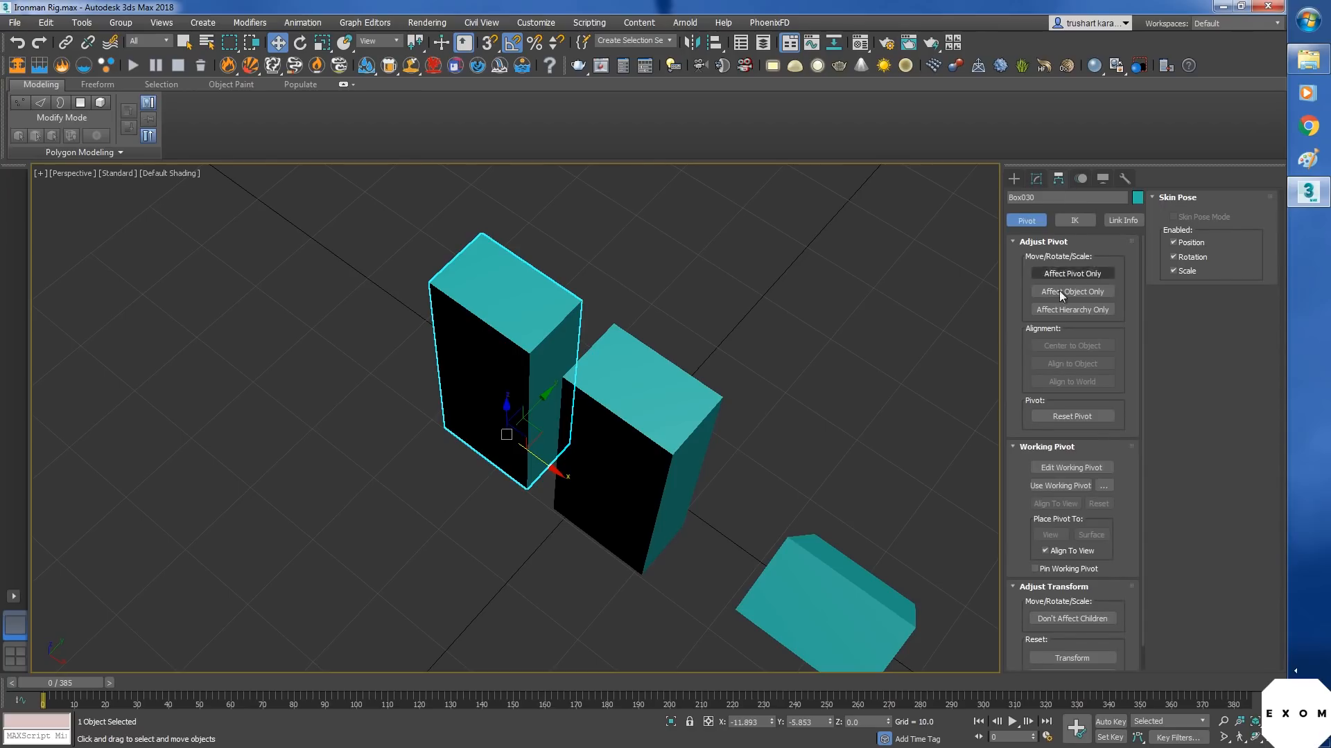
click(1074, 346)
click(1034, 178)
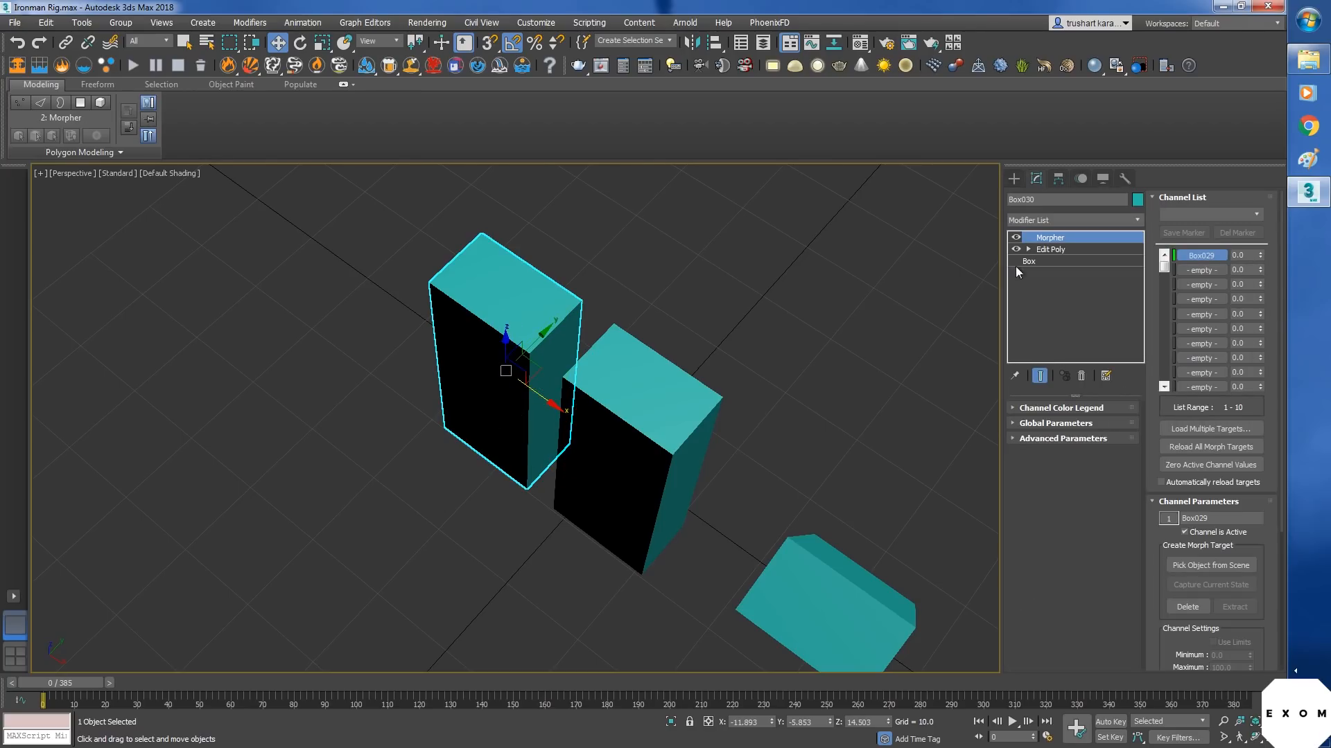
- Rotate Box030 as a whole object by -135 degrees about X
key(e)
alt+middle_drag(739, 421, 542, 394)
drag(468, 363, 596, 331)
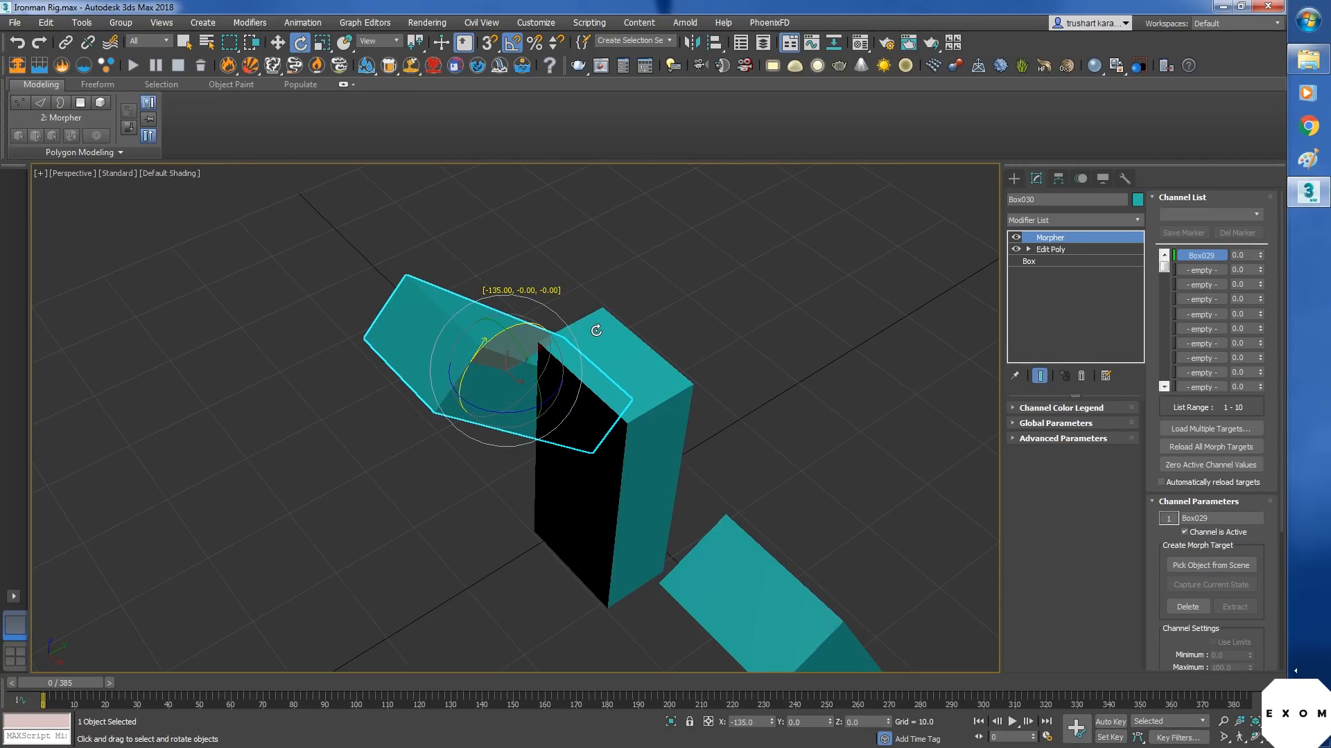
- Raise the Box029 morph channel of the original upright box to 98
click(620, 456)
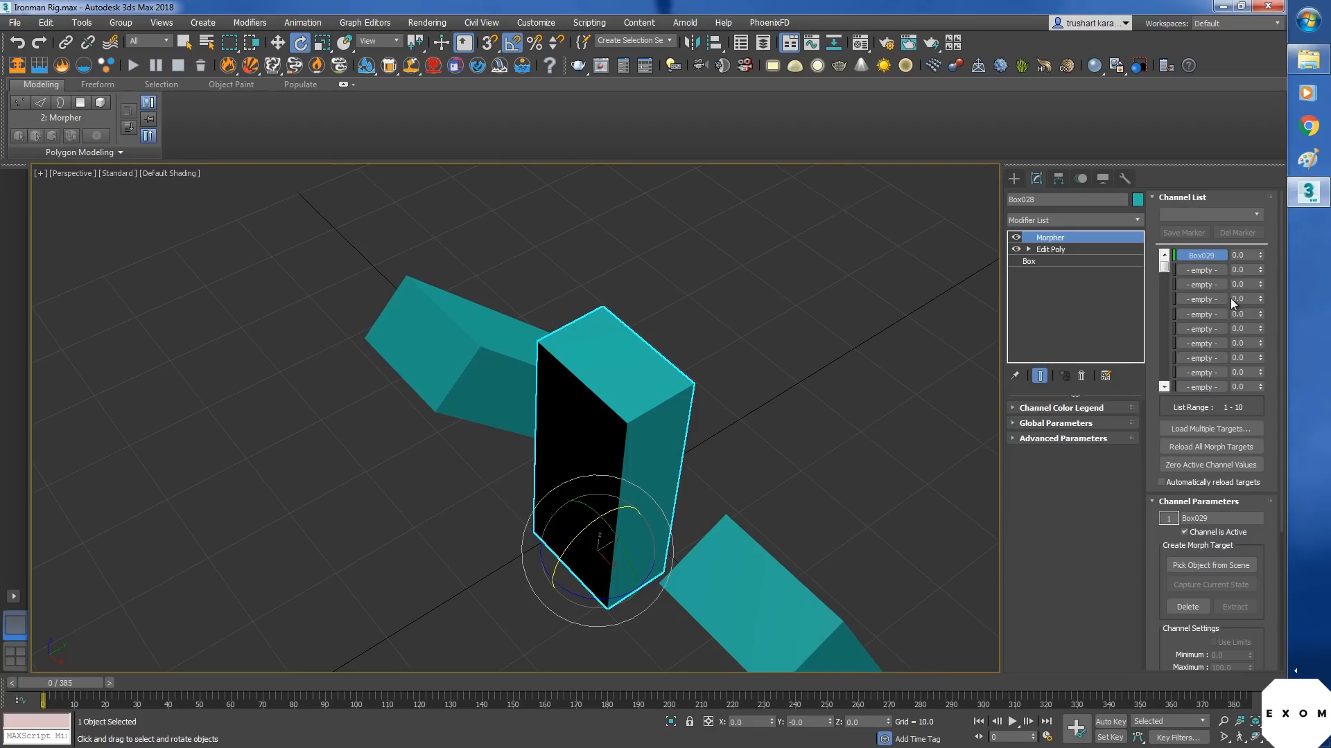
drag(1261, 254, 1263, 184)
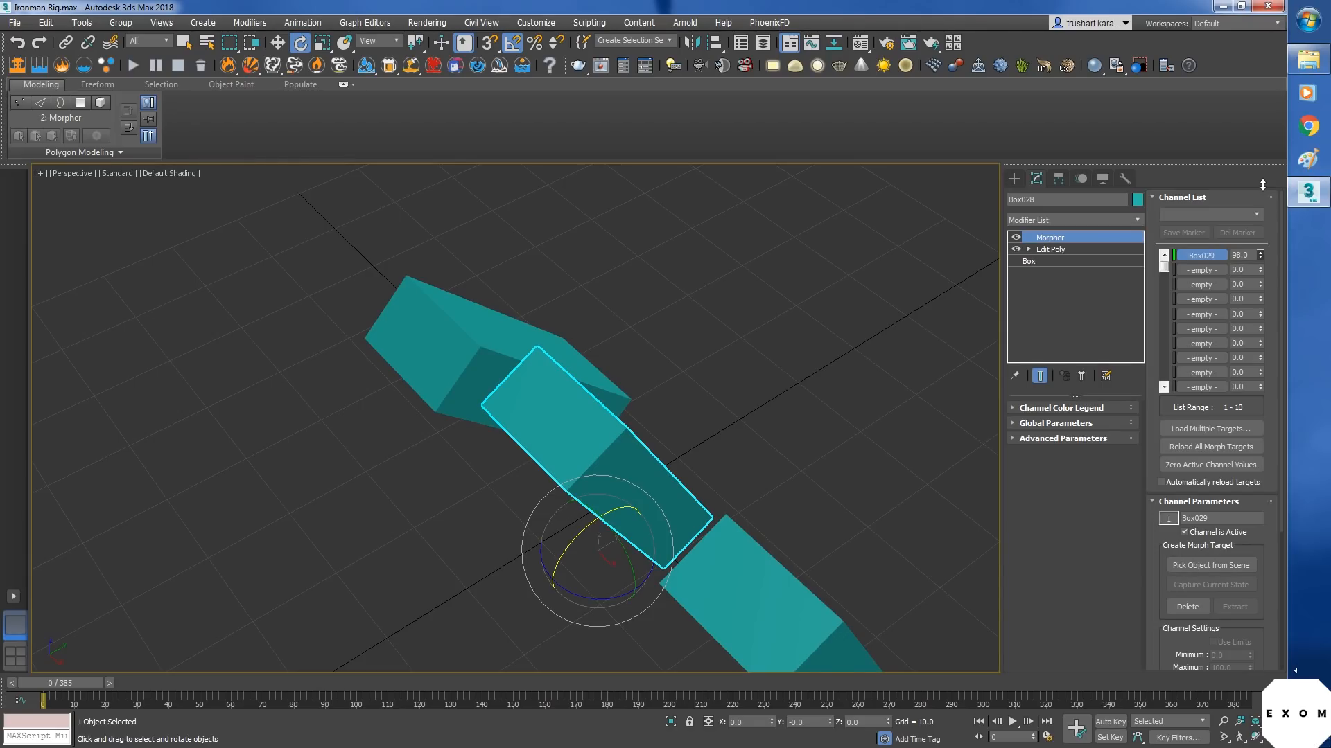
- Scrub the Box029 morph channel through values such as 43 and 60 to examine how the upright box deforms
drag(1262, 184, 1260, 218)
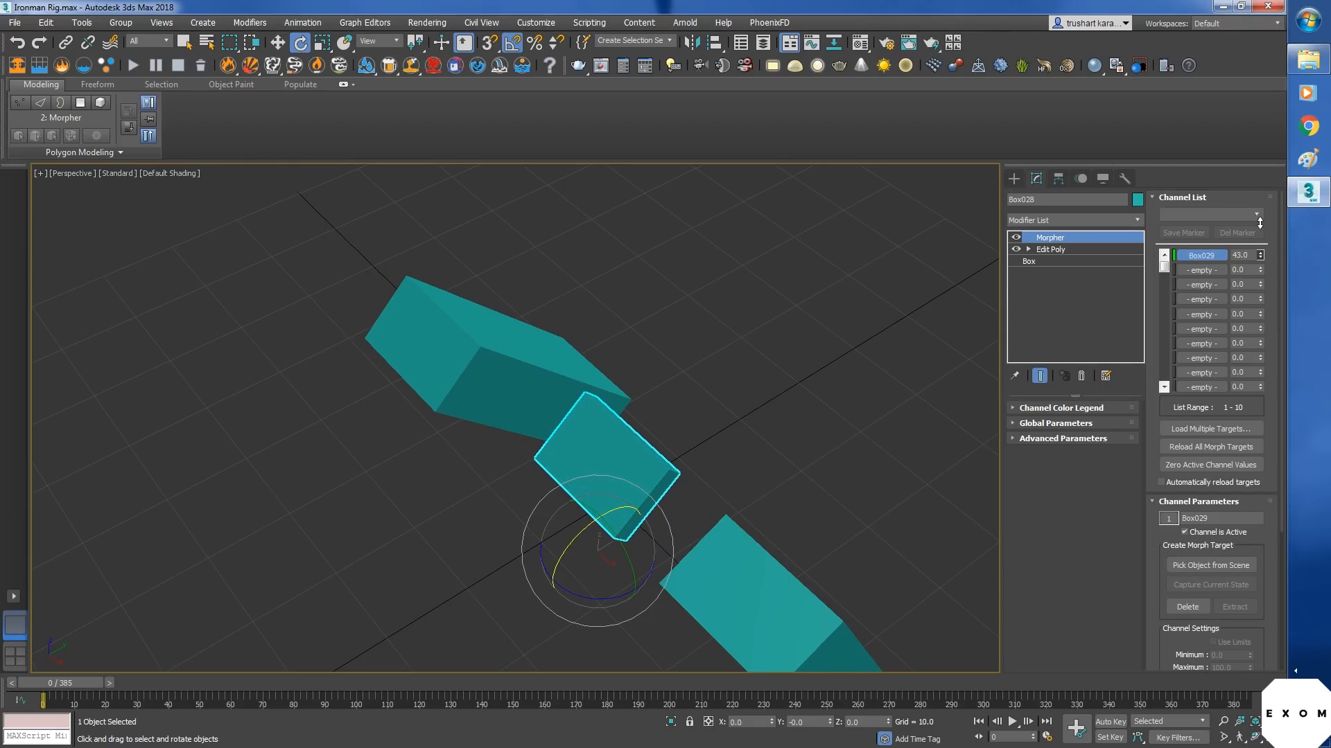
mouse_move(1260, 222)
mouse_down()
mouse_move(1262, 256)
mouse_move(1267, 212)
mouse_up()
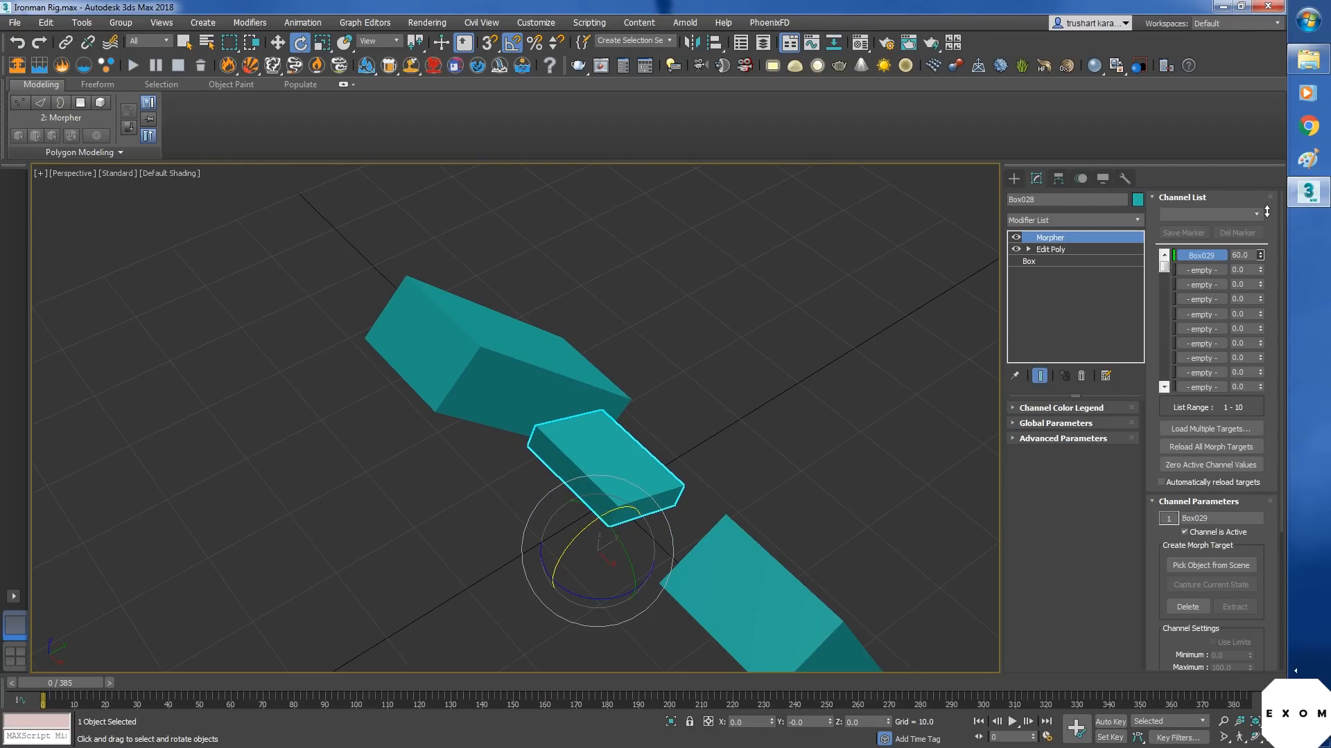
drag(1266, 211, 1246, 283)
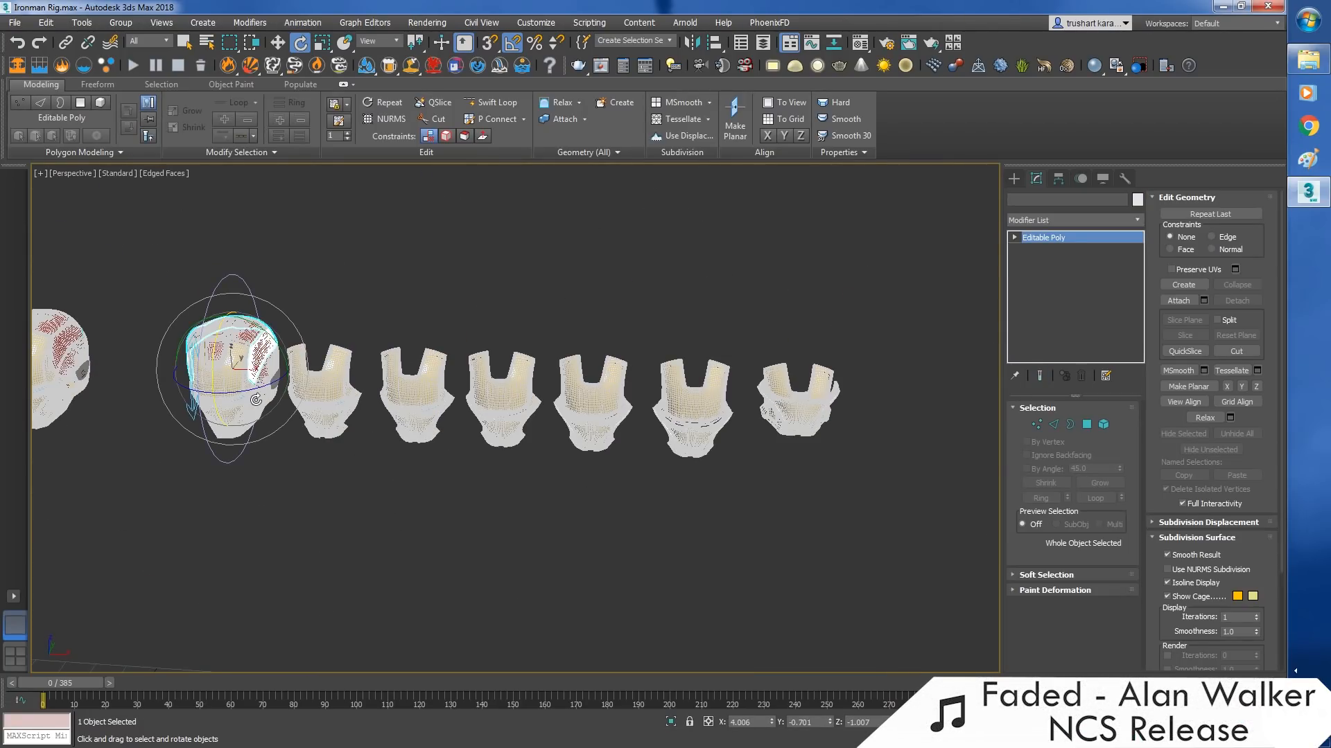
- Turn off edged faces in the perspective view and select the gold faceplate of the rigged helmet
key(F4)
alt+middle_drag(256, 400, 608, 447)
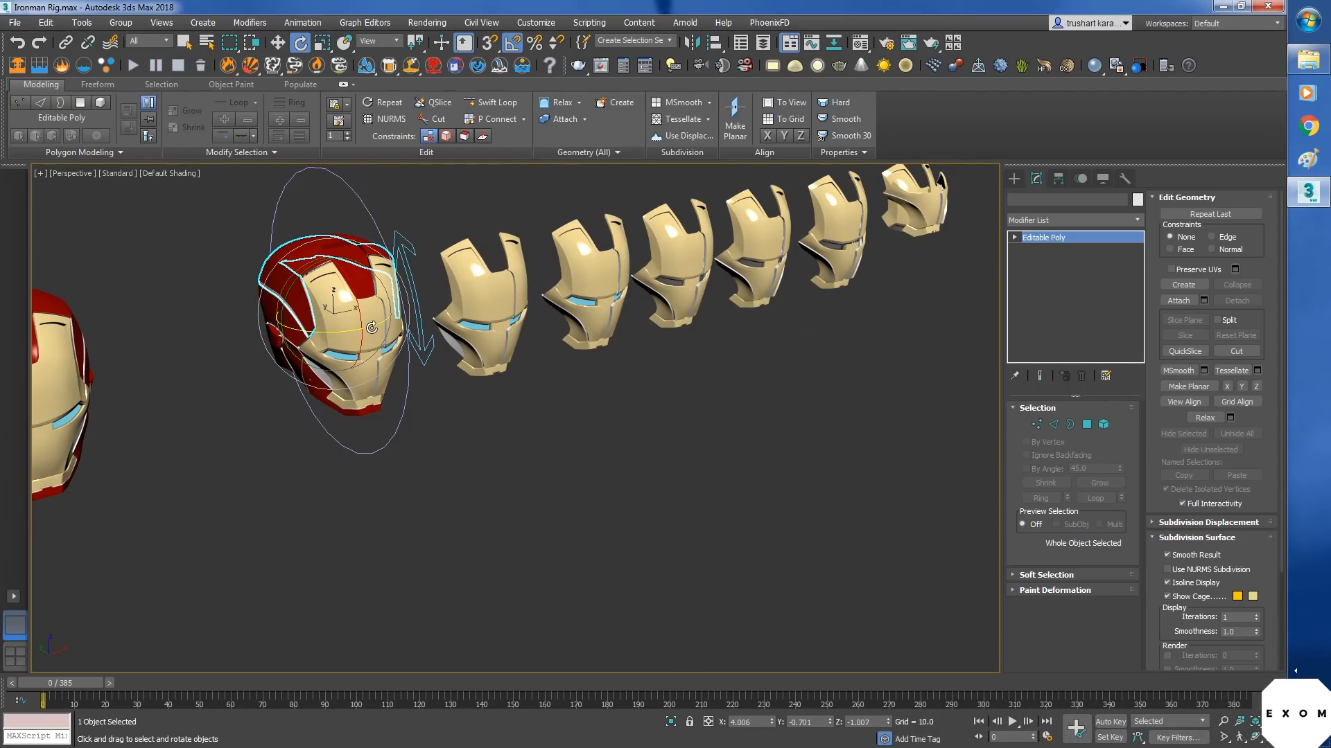
key(w)
click(363, 391)
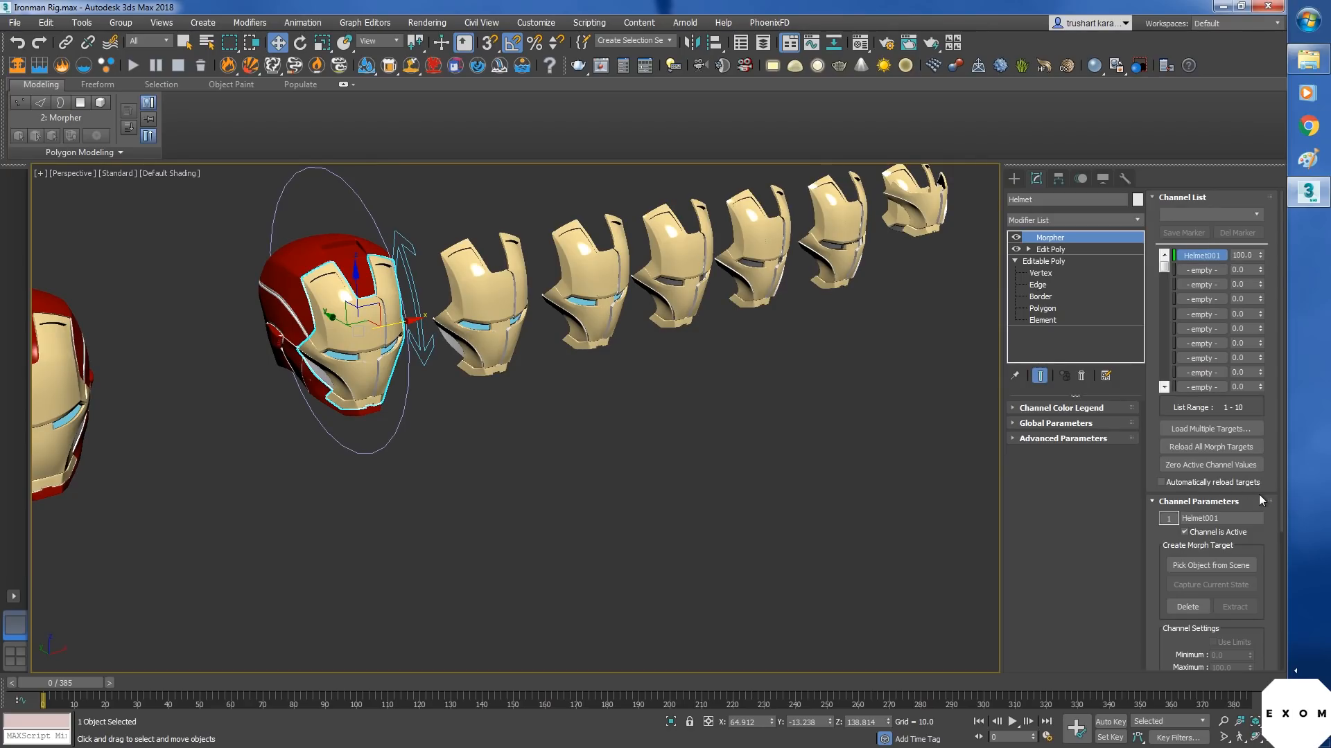
- Add Helmet002, Helmet003, Helmet004, Helmet005 and Helmet006 from the scene as progressive morph targets of the Helmet001 channel
scroll(1261, 492, down, 5)
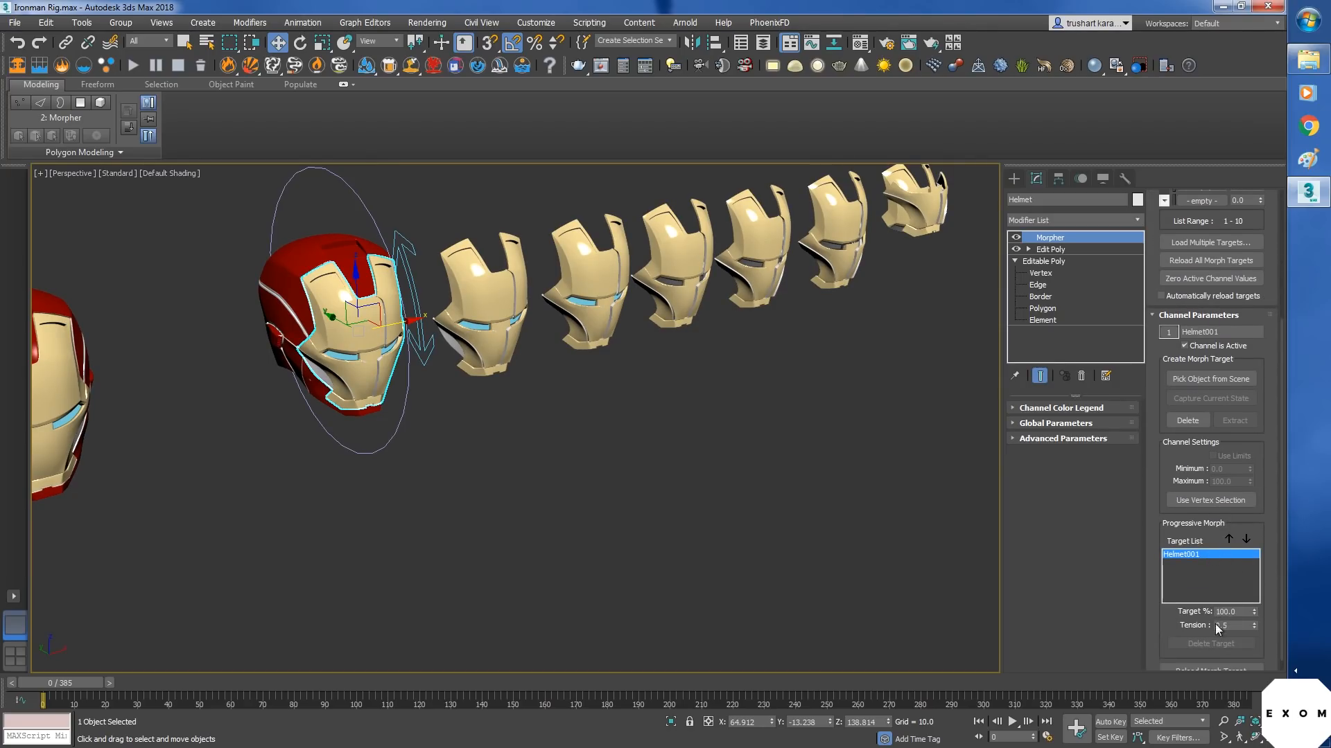
click(1221, 378)
click(600, 279)
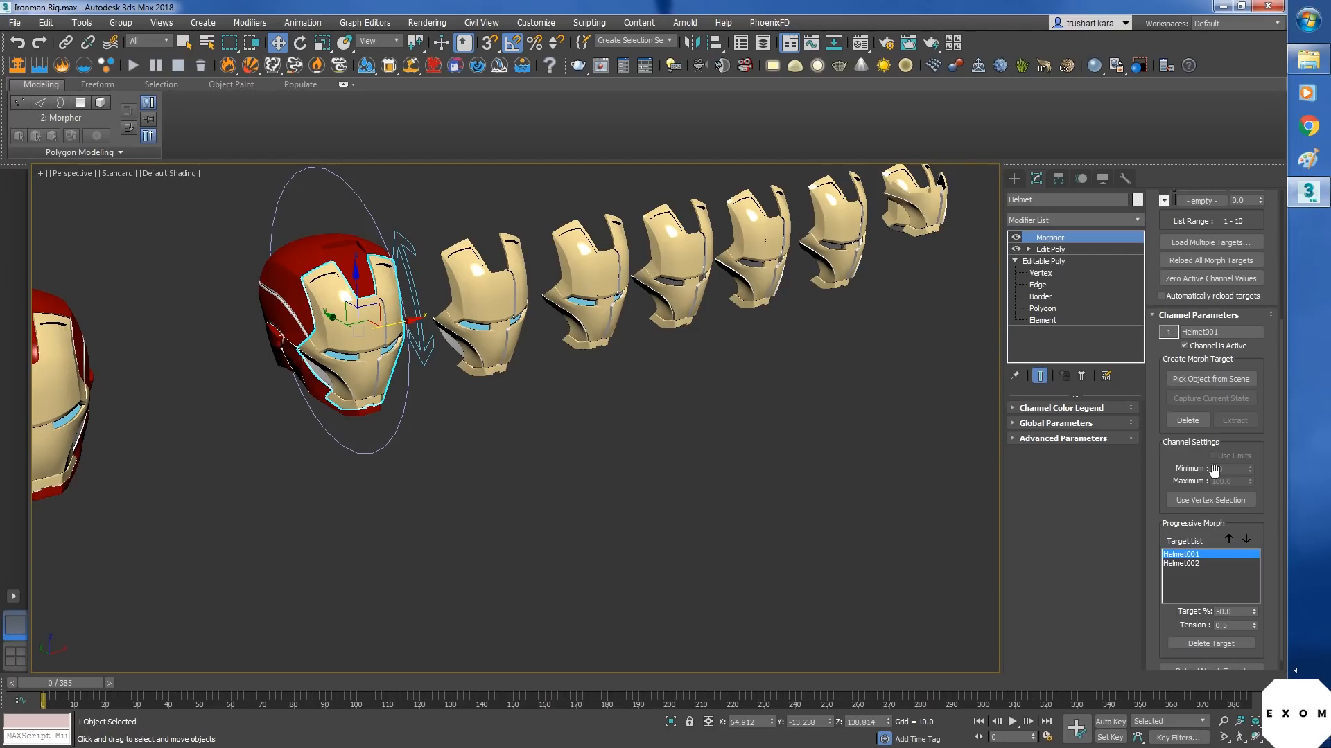
click(1225, 380)
click(670, 277)
click(1210, 378)
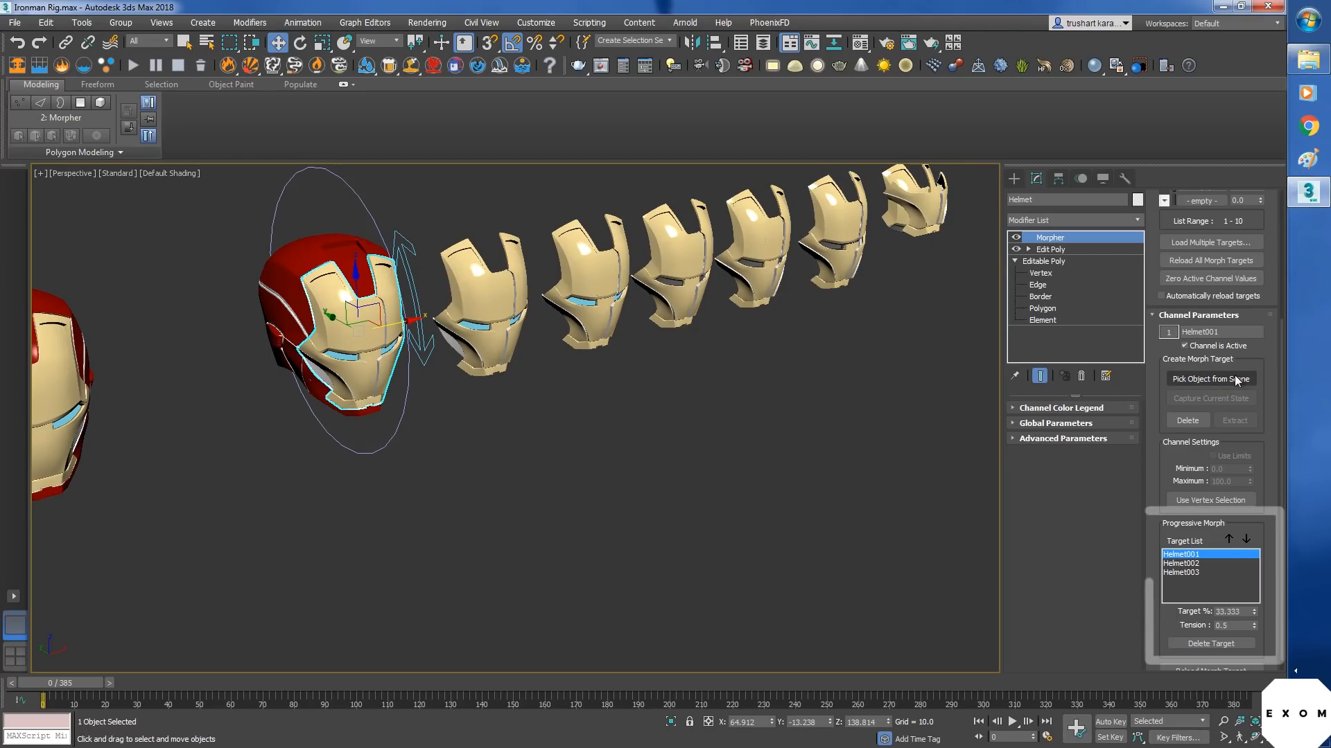
click(760, 248)
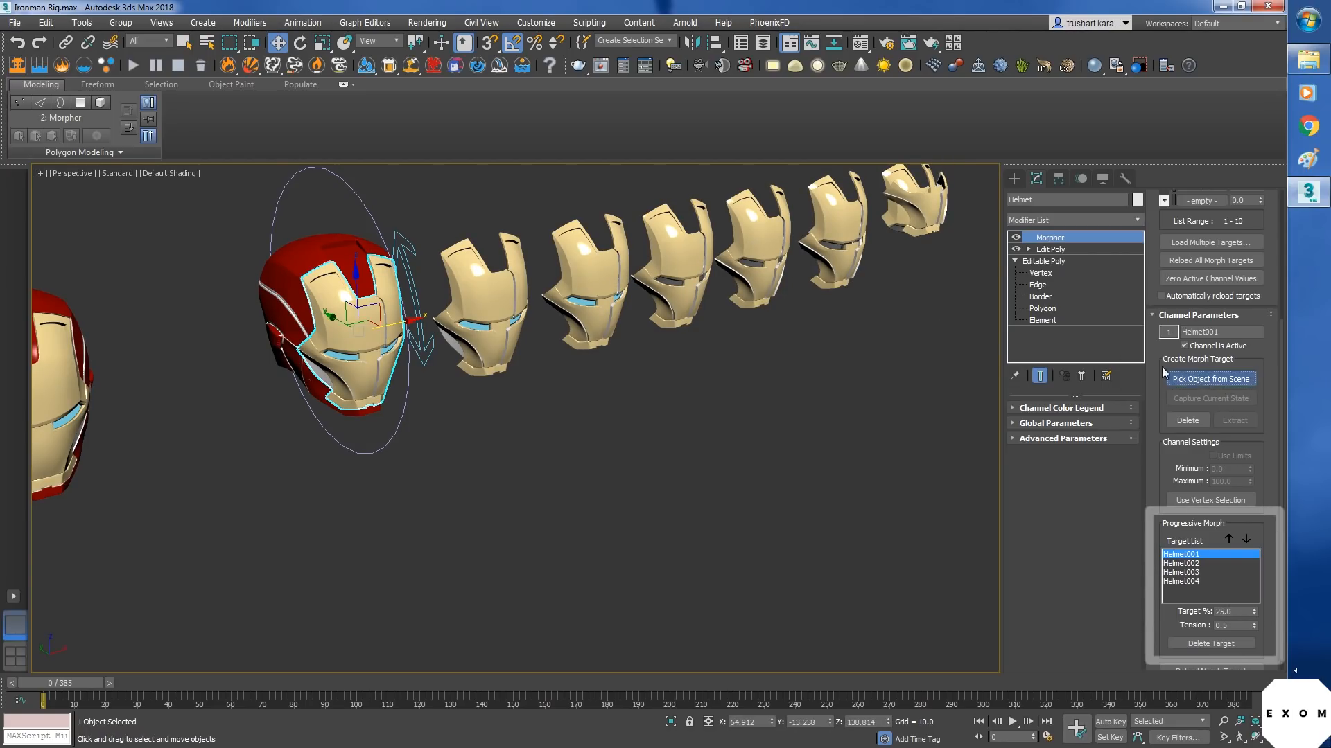
click(1209, 378)
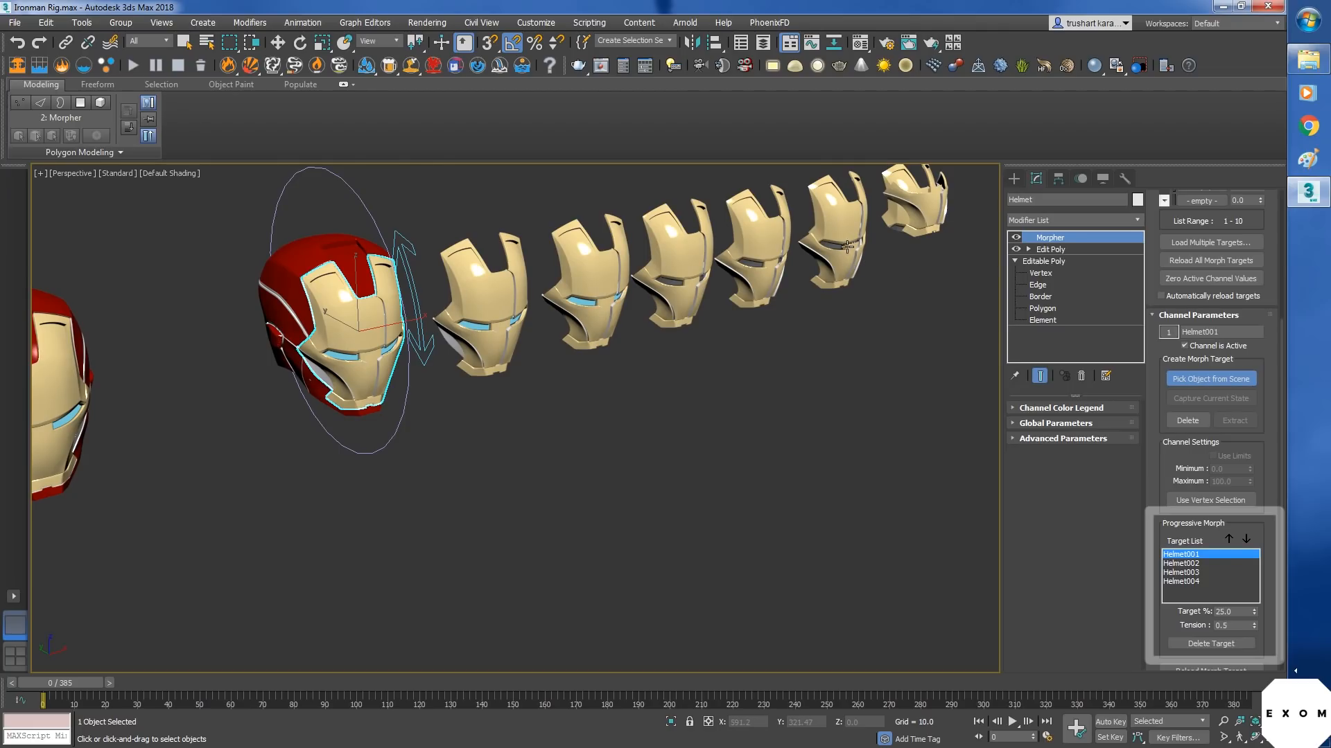
click(847, 238)
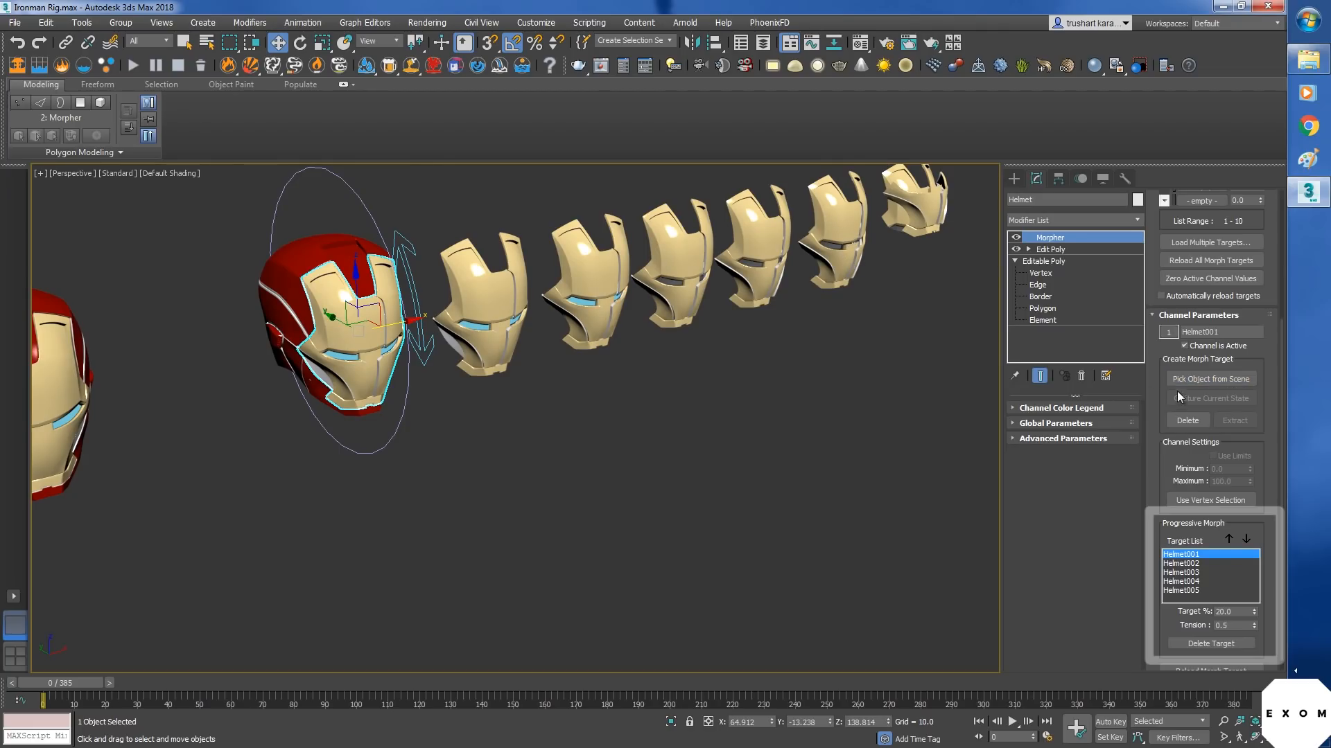
click(912, 213)
key(w)
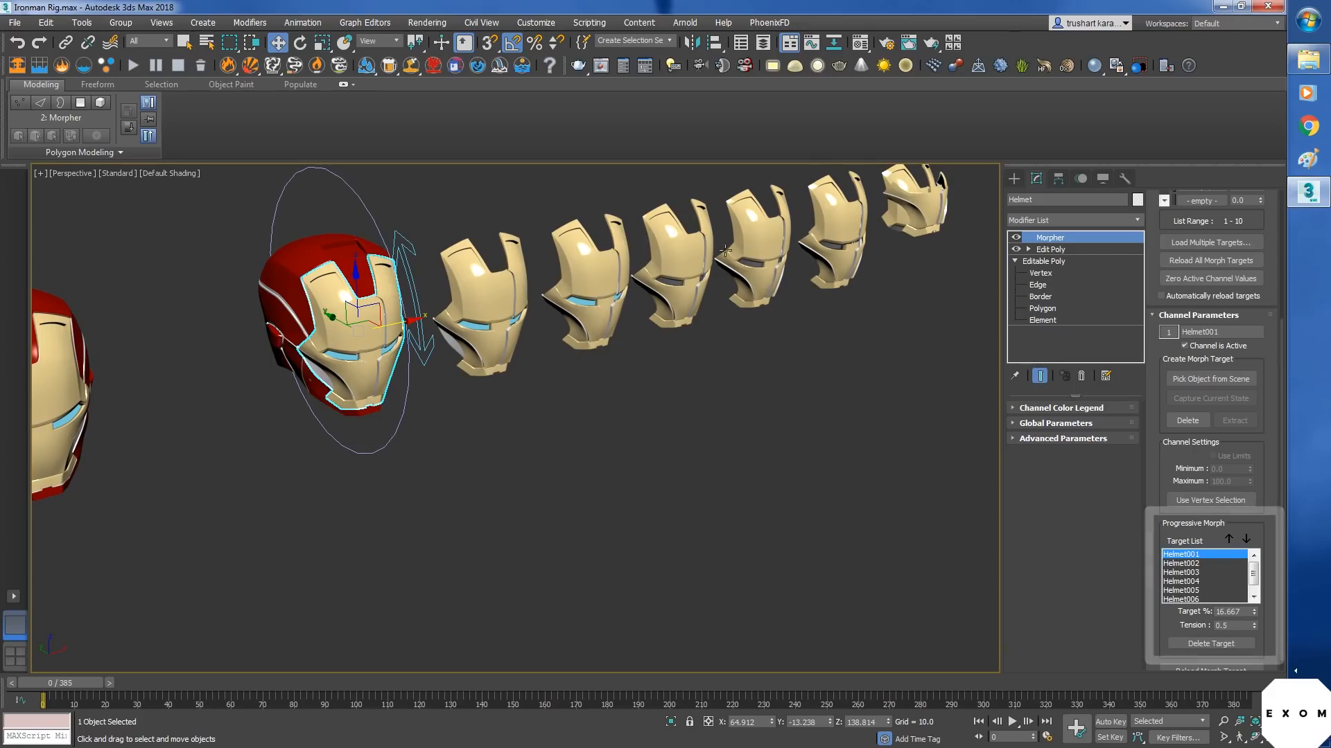
- Reload all morph targets and scrub the Helmet001 channel to preview the faceplate opening, leaving it at 0
scroll(551, 327, up, 6)
scroll(1209, 416, up, 5)
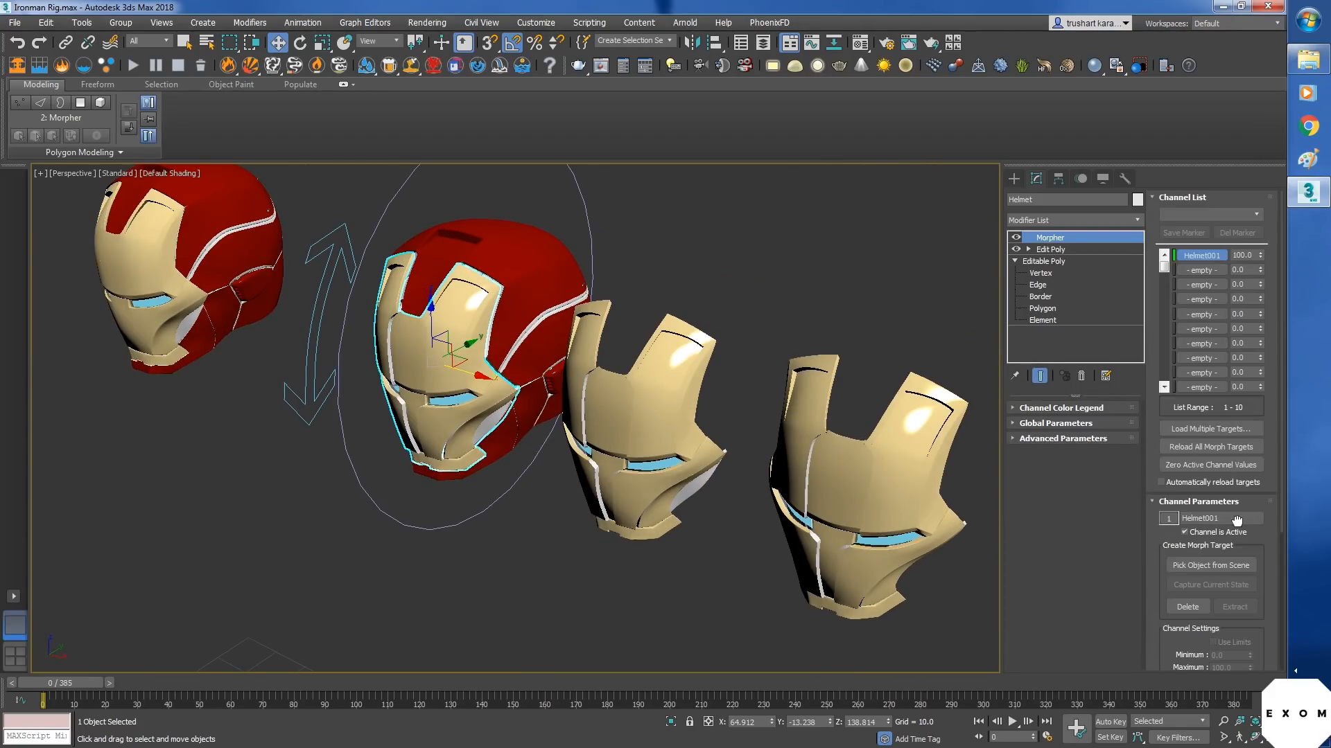
click(1210, 451)
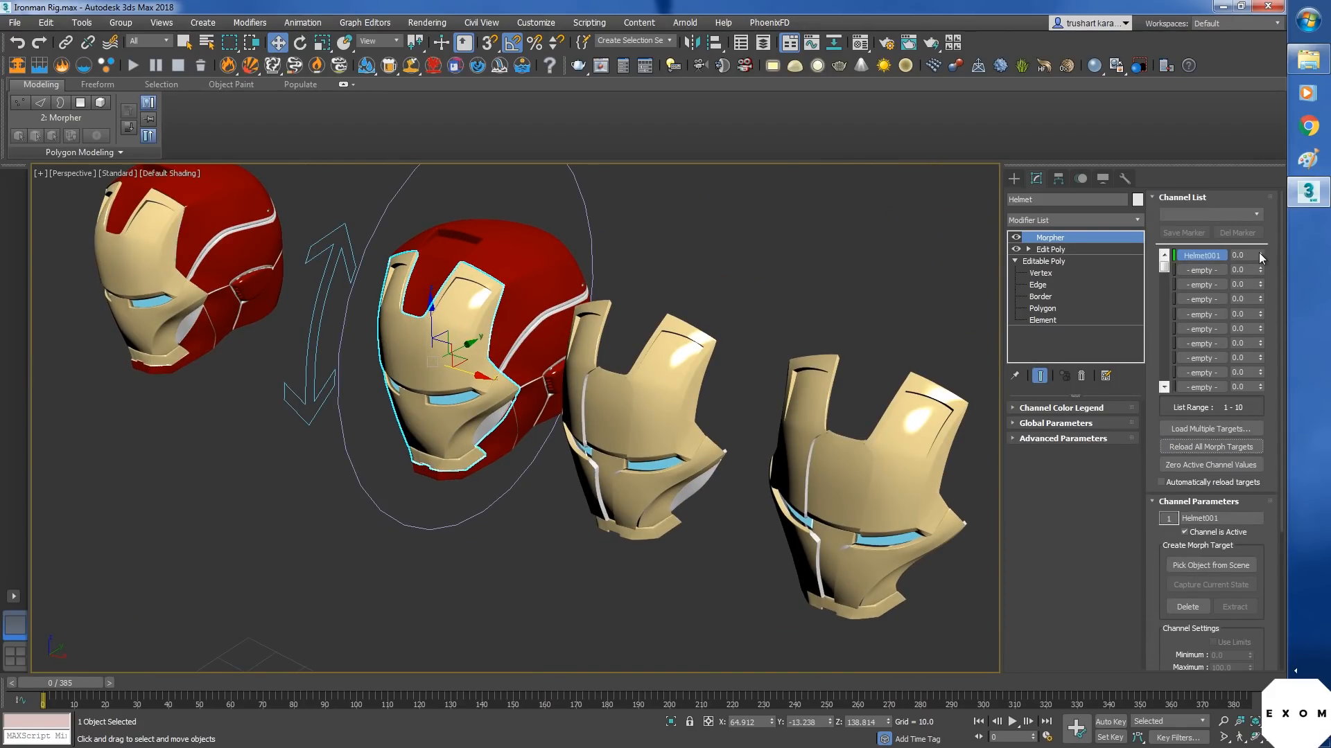
drag(1260, 255, 1251, 327)
- Examine the target percentages of Helmet001, Helmet002 and Helmet003 in the progressive morph target list
key(q)
scroll(1220, 486, down, 4)
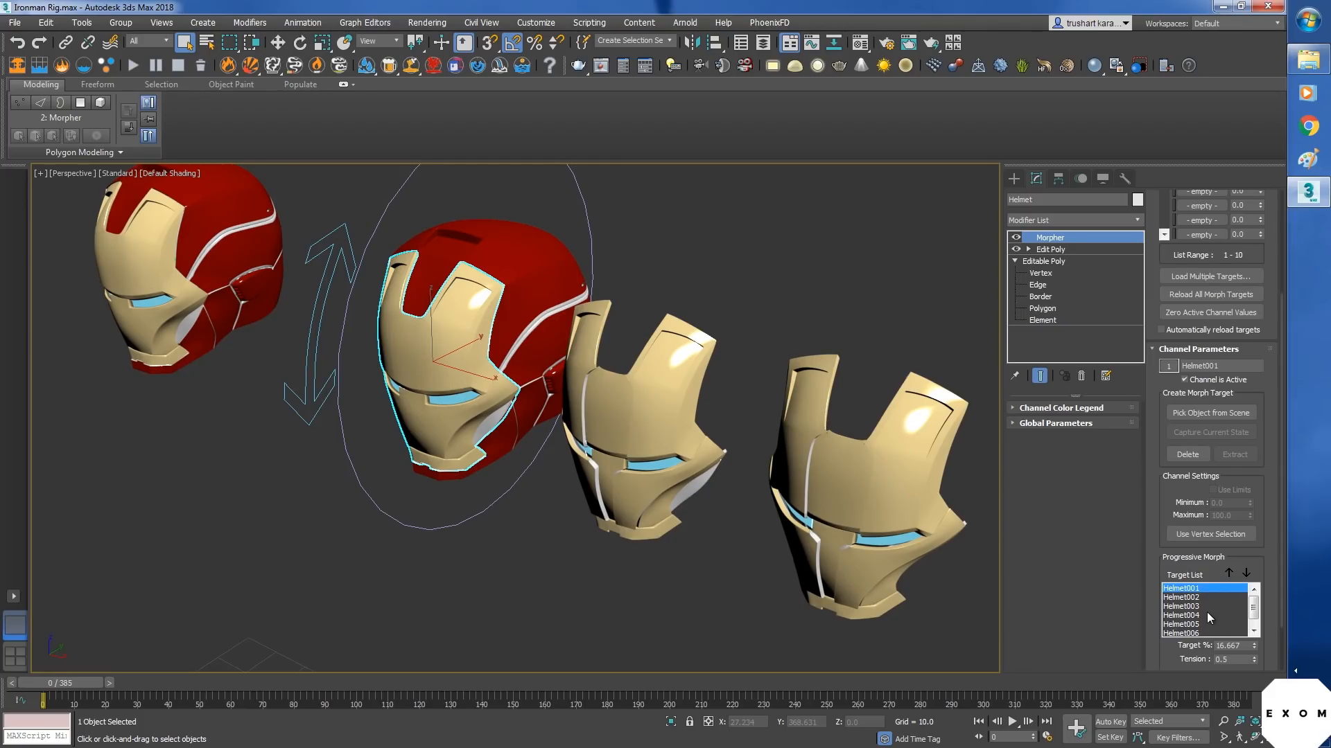
drag(1255, 610, 1256, 621)
scroll(1257, 621, up, 1)
click(1205, 597)
click(1194, 607)
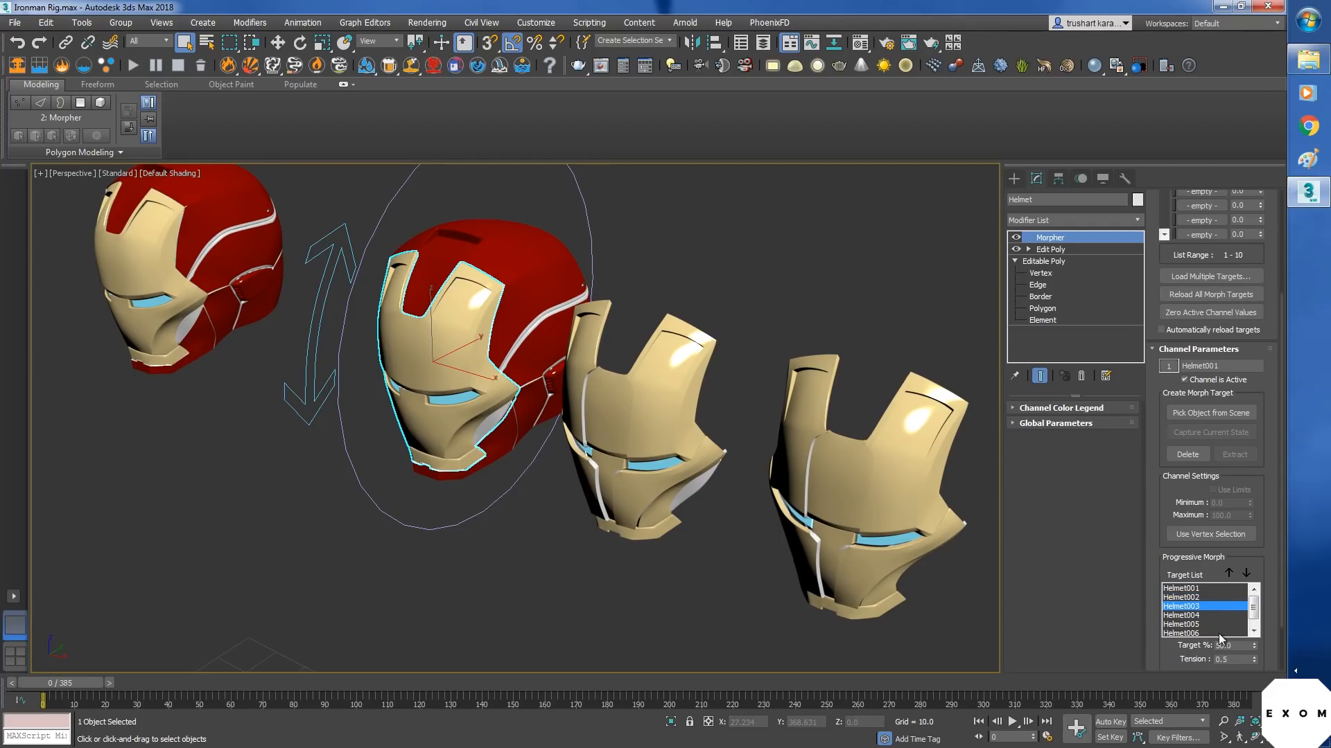
click(1194, 588)
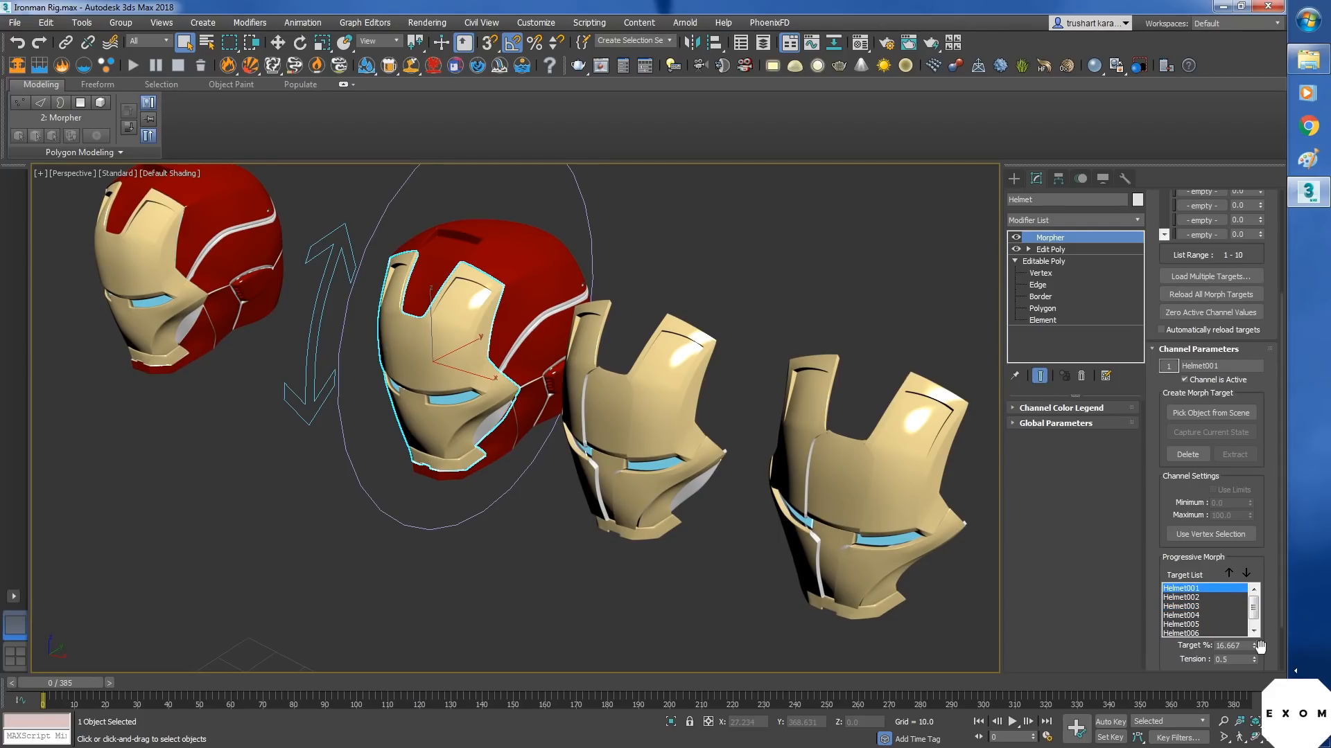
- Scrub the Helmet001 channel to preview the faceplate morph and recheck the Helmet003 and Helmet001 target percentages
scroll(1270, 247, up, 3)
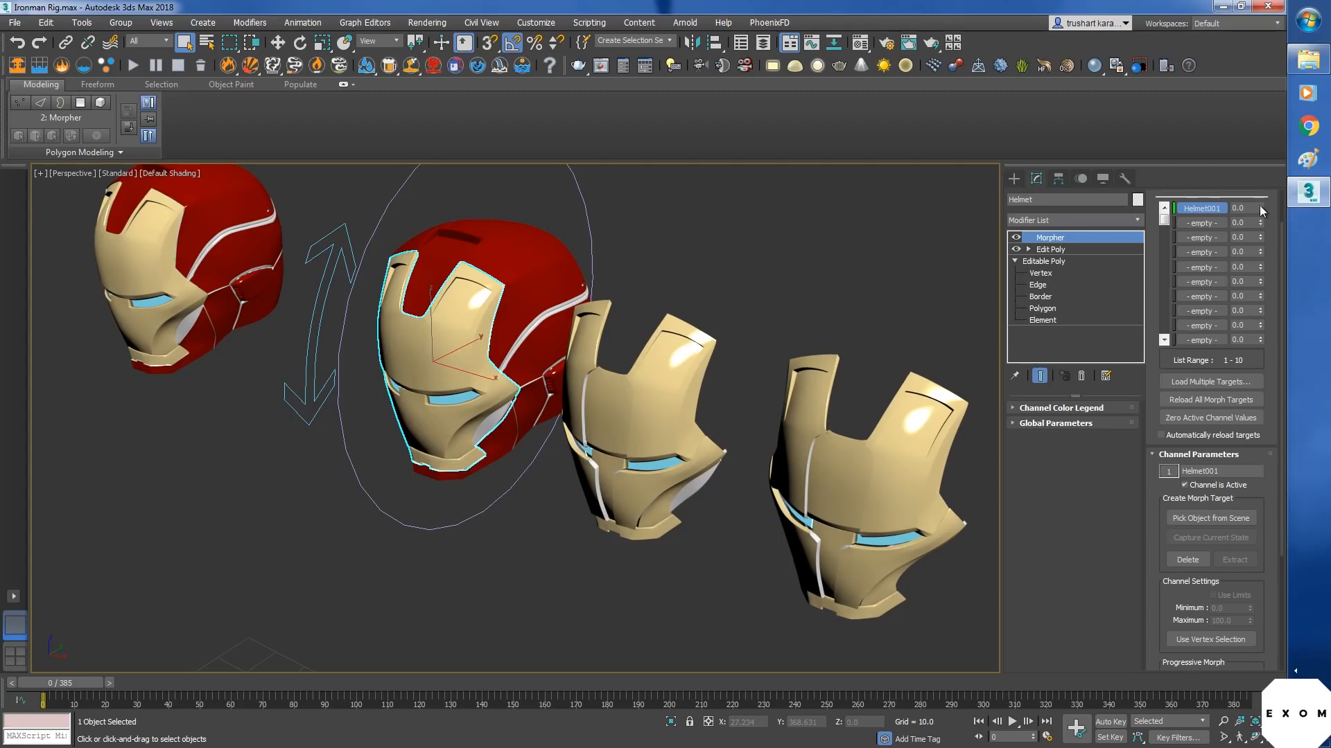
drag(1260, 207, 1262, 326)
scroll(1263, 568, down, 3)
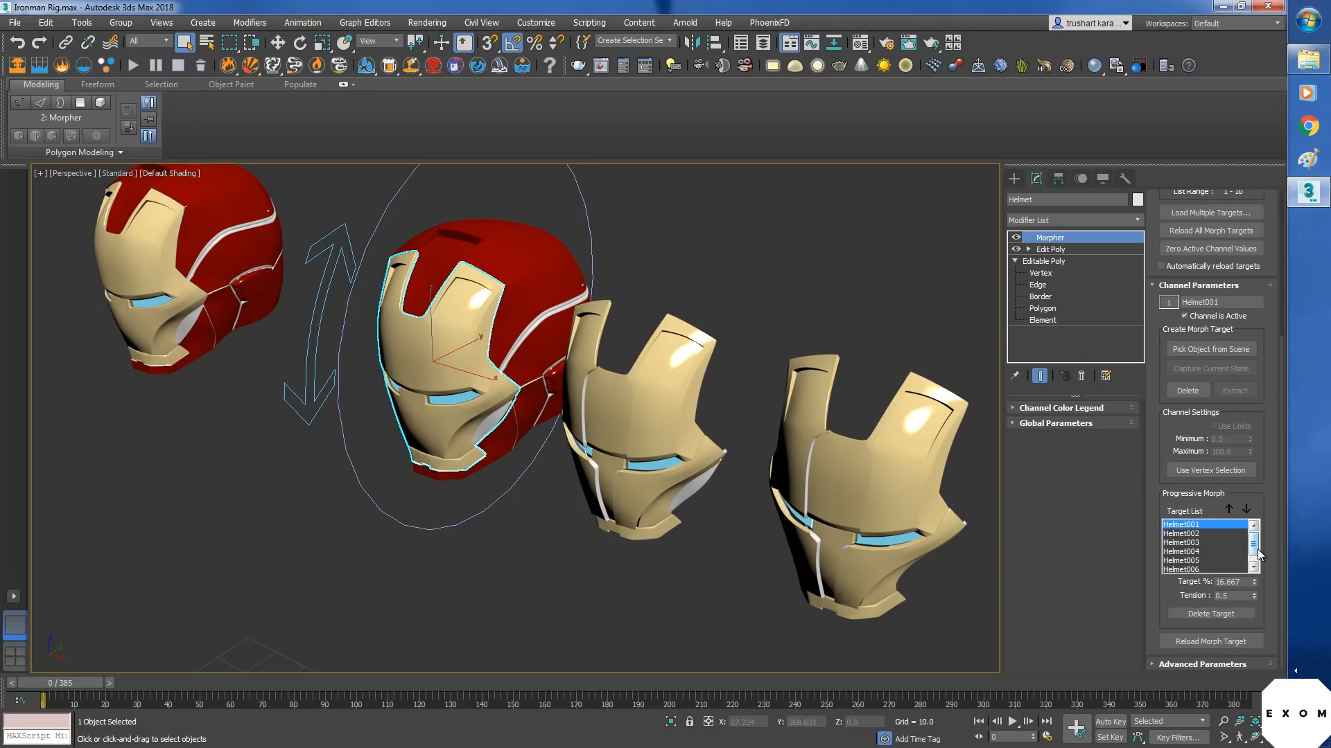
click(1193, 543)
click(1196, 525)
- Set the target percentage of Helmet002 to 30 in the progressive morph
scroll(748, 547, up, 5)
scroll(803, 555, up, 4)
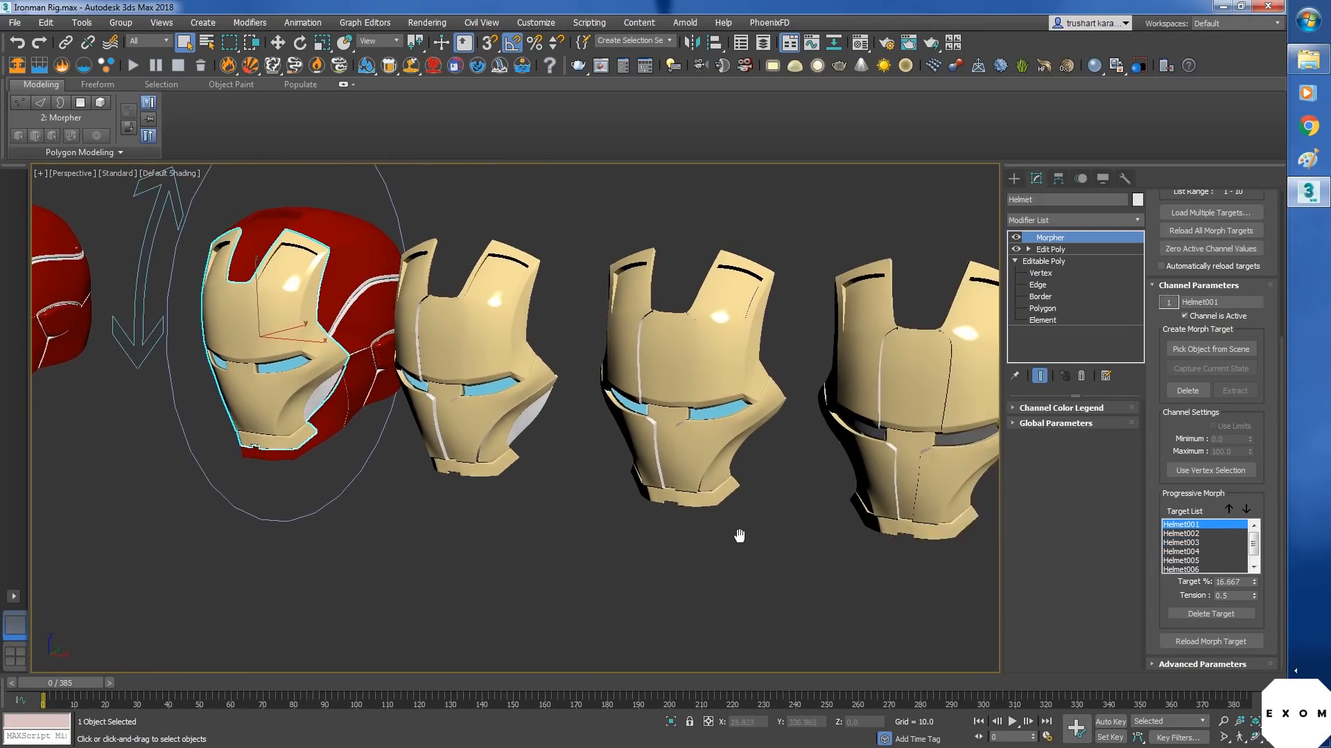
drag(1248, 582, 1171, 581)
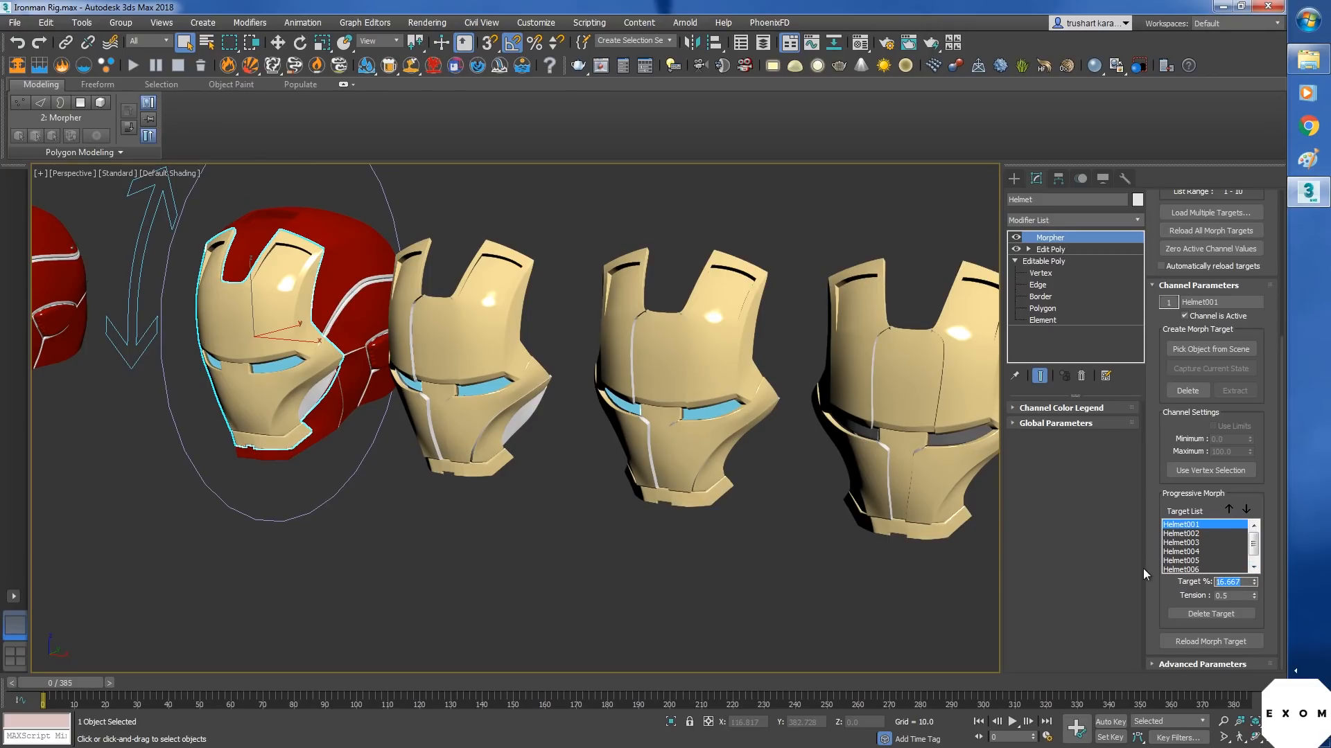
click(1196, 533)
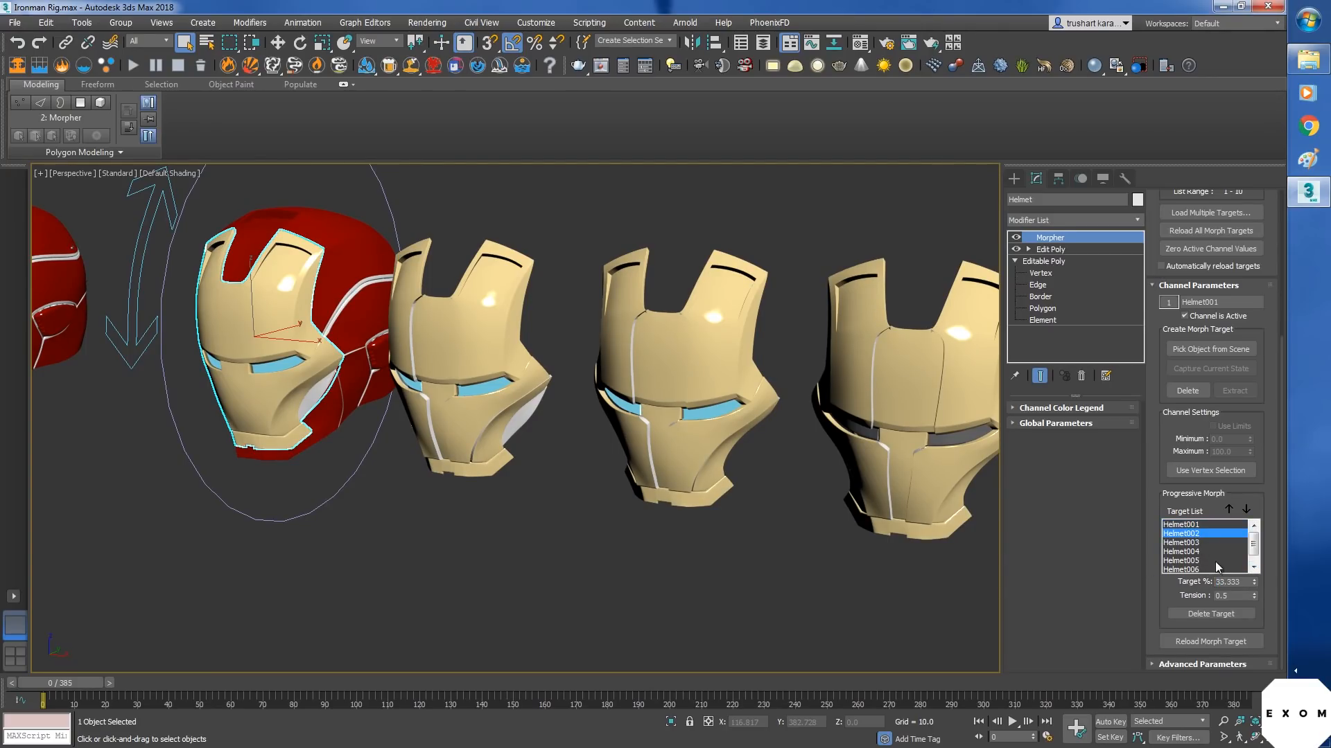
drag(1246, 582, 1094, 573)
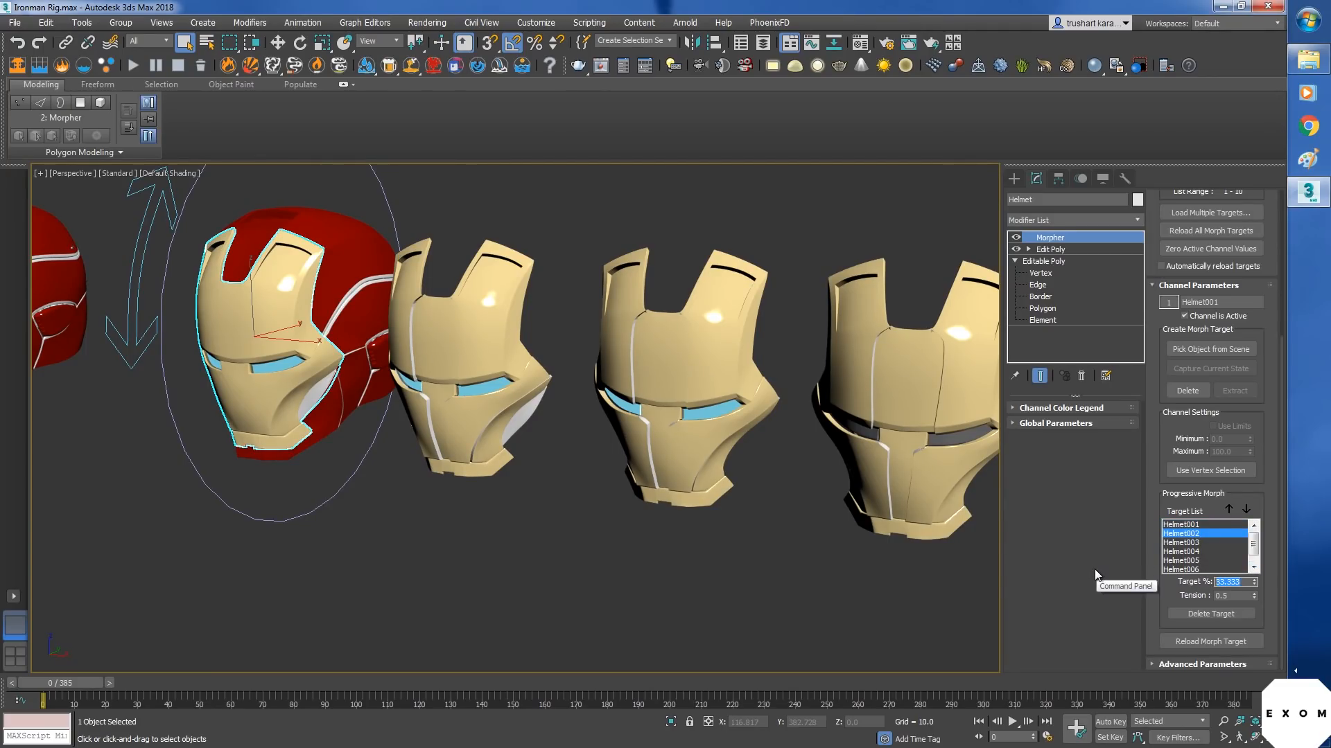
text(30)
key(Return)
- Set the target percentage of Helmet003 to 31 in the progressive morph
click(1191, 543)
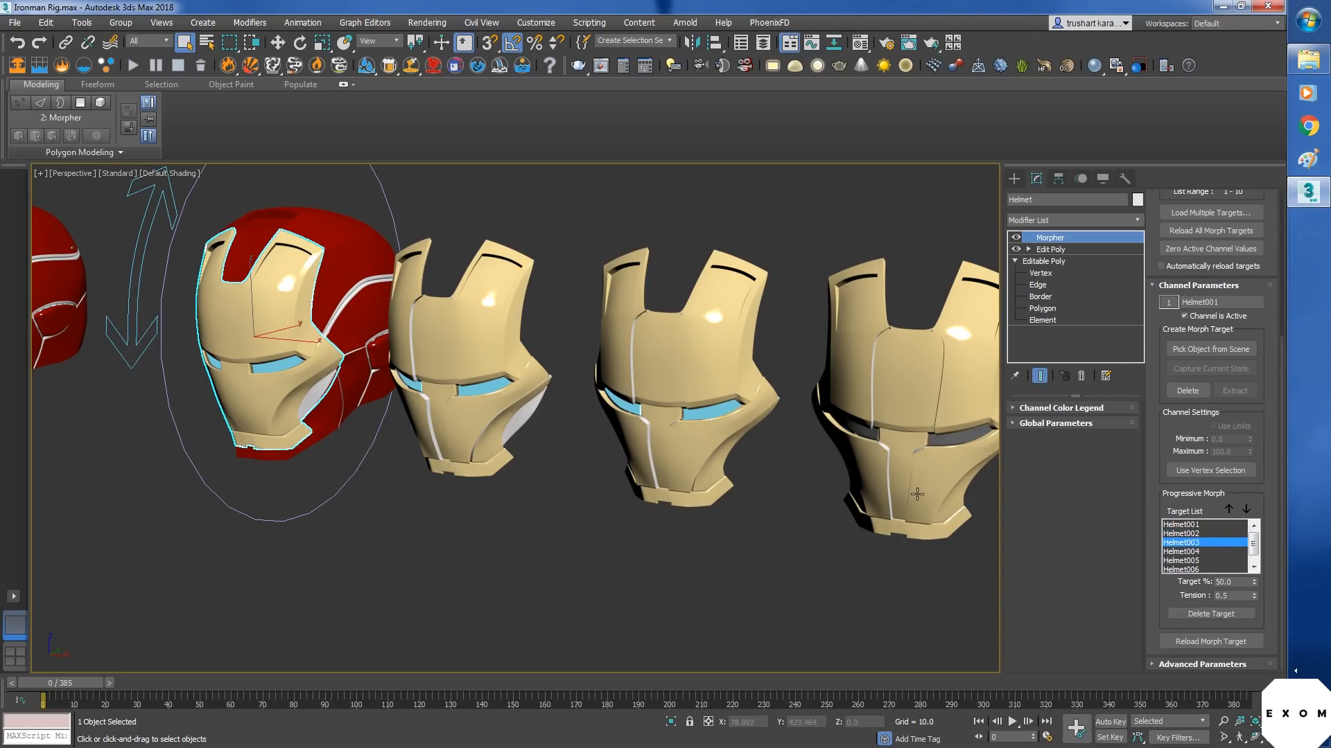
middle_drag(887, 450, 871, 461)
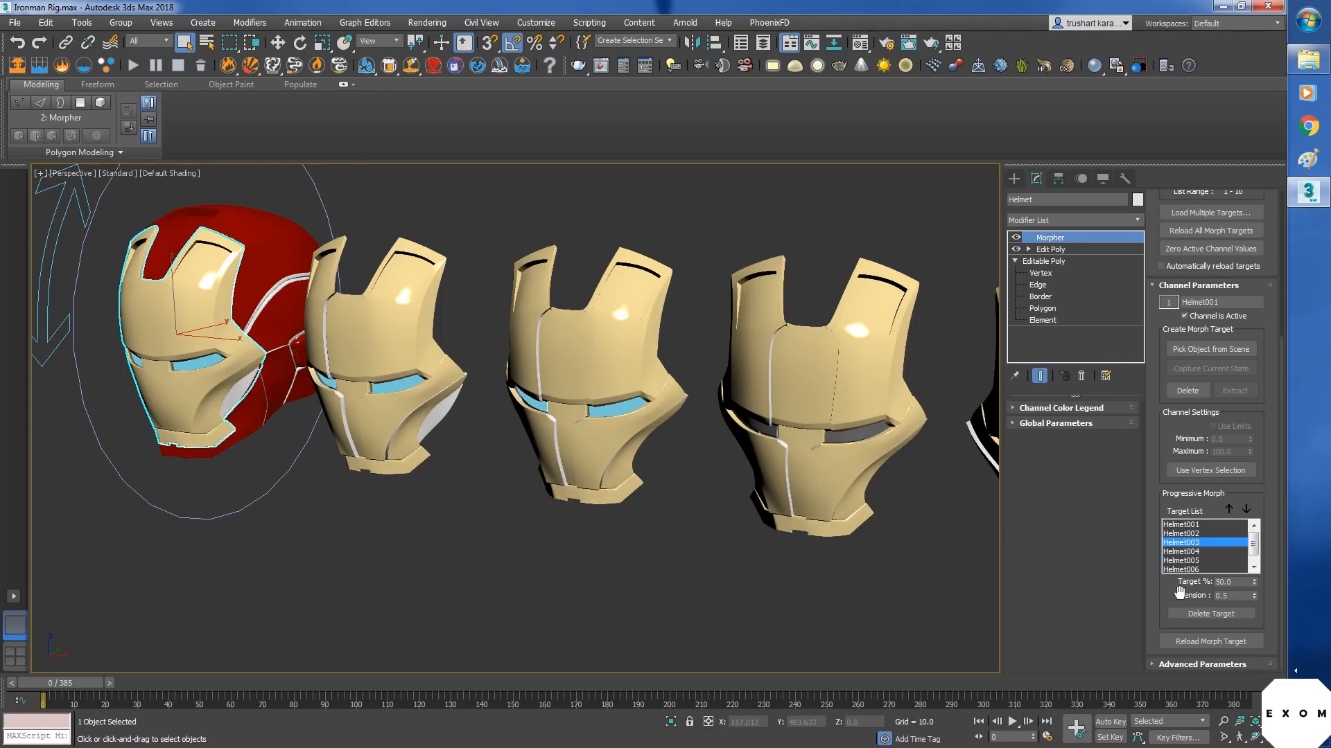
double_click(1248, 581)
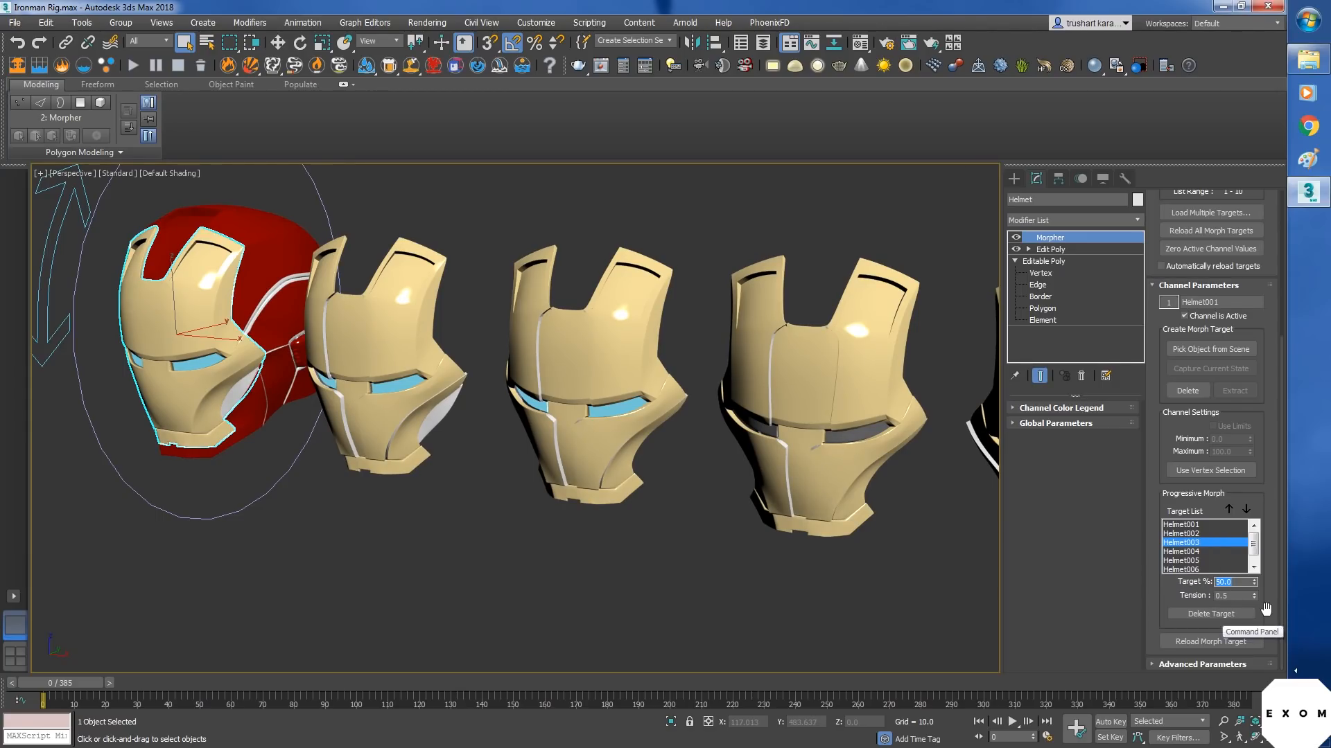
text(31)
- Scrub the Helmet001 channel around 30 to examine the faceplate's transition between the Helmet002 and Helmet003 targets
scroll(1260, 476, up, 5)
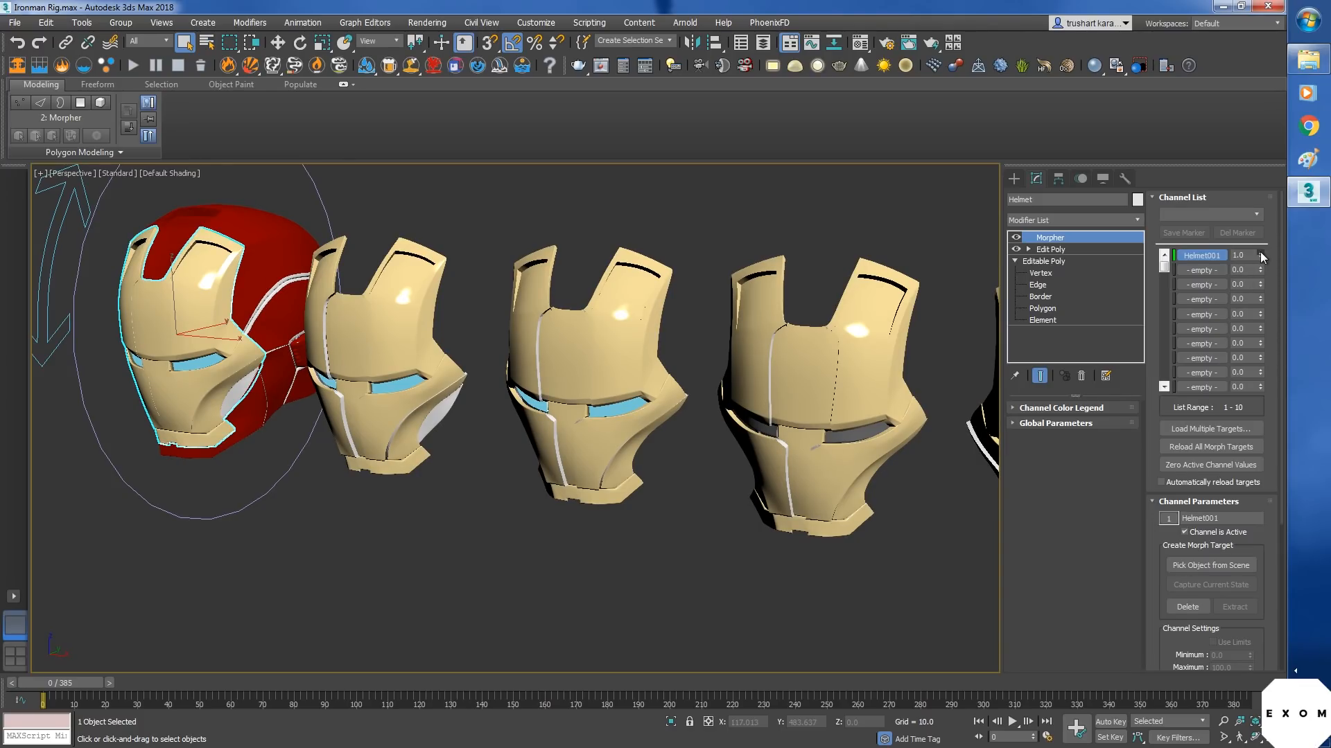
drag(1259, 253, 1263, 233)
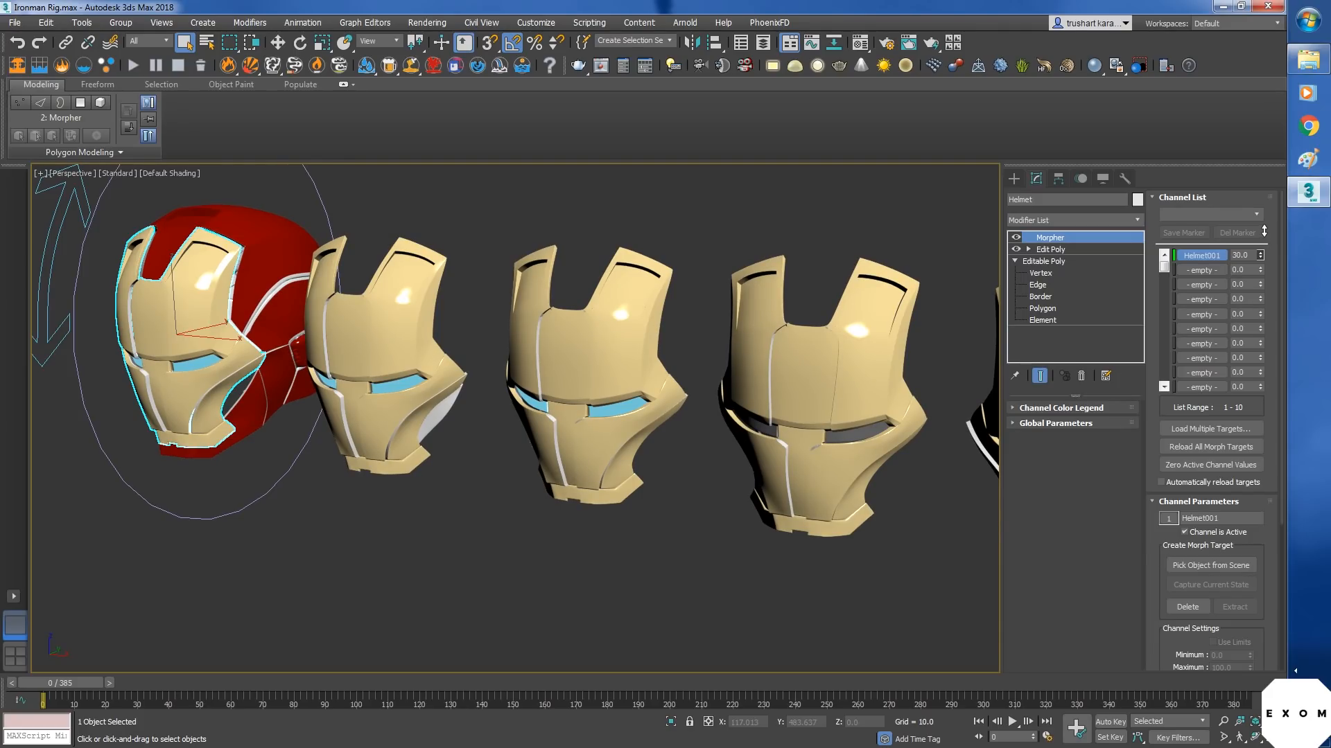
drag(1264, 231, 1265, 230)
- Set the target percentage of Helmet004 to 46 in the progressive morph
scroll(1233, 555, down, 5)
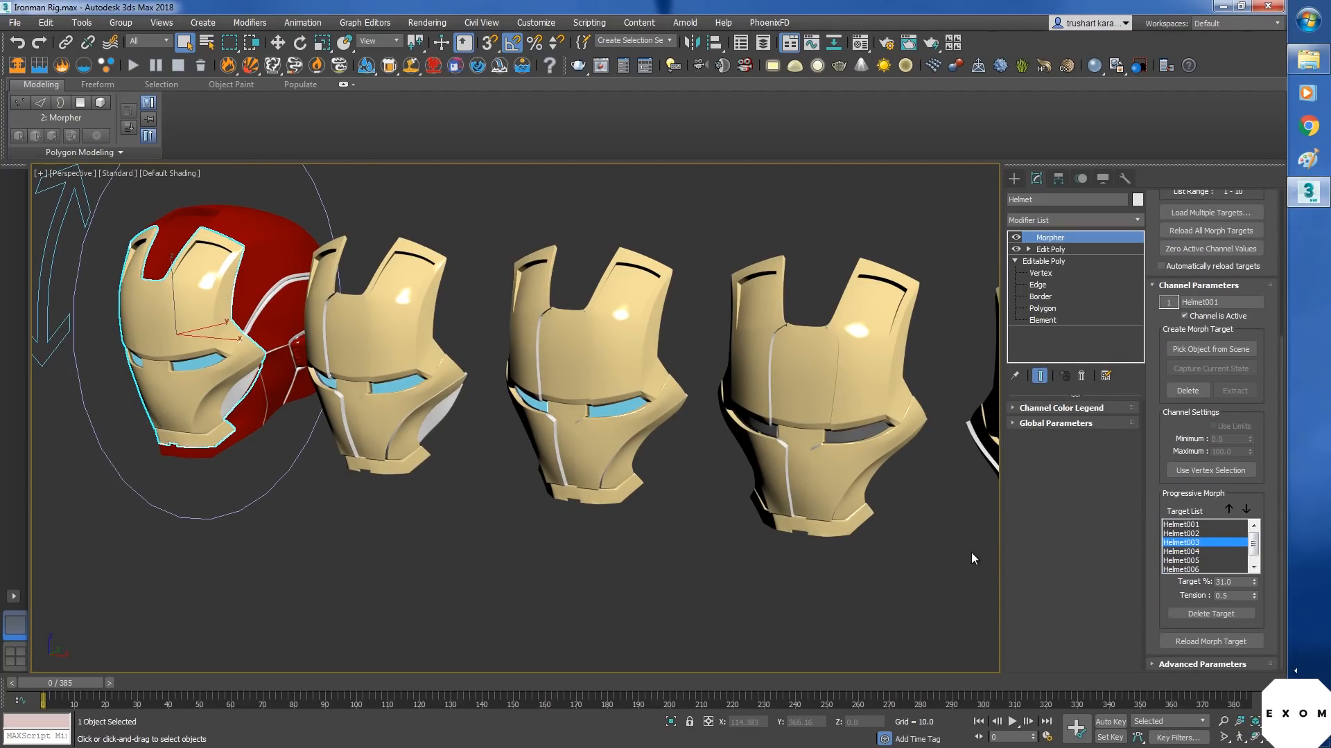
scroll(825, 525, up, 2)
scroll(816, 536, down, 2)
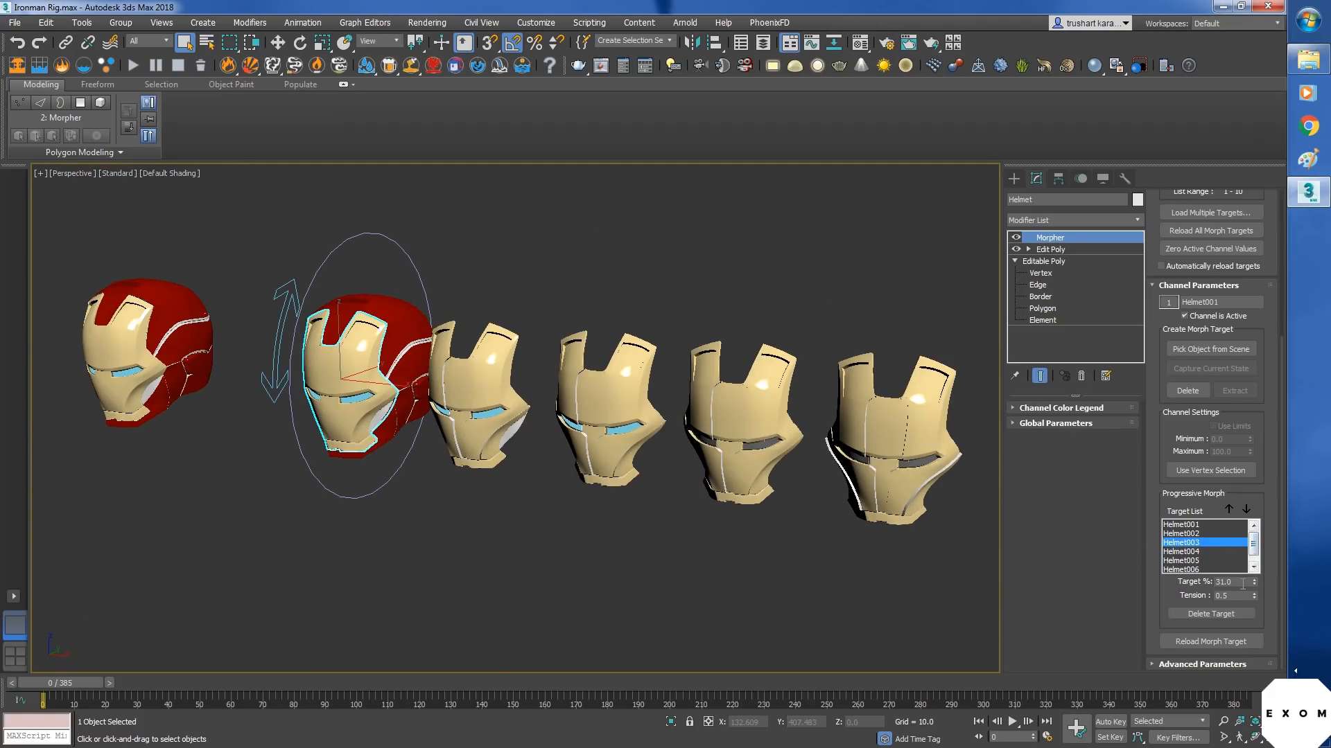
click(1200, 551)
double_click(1237, 582)
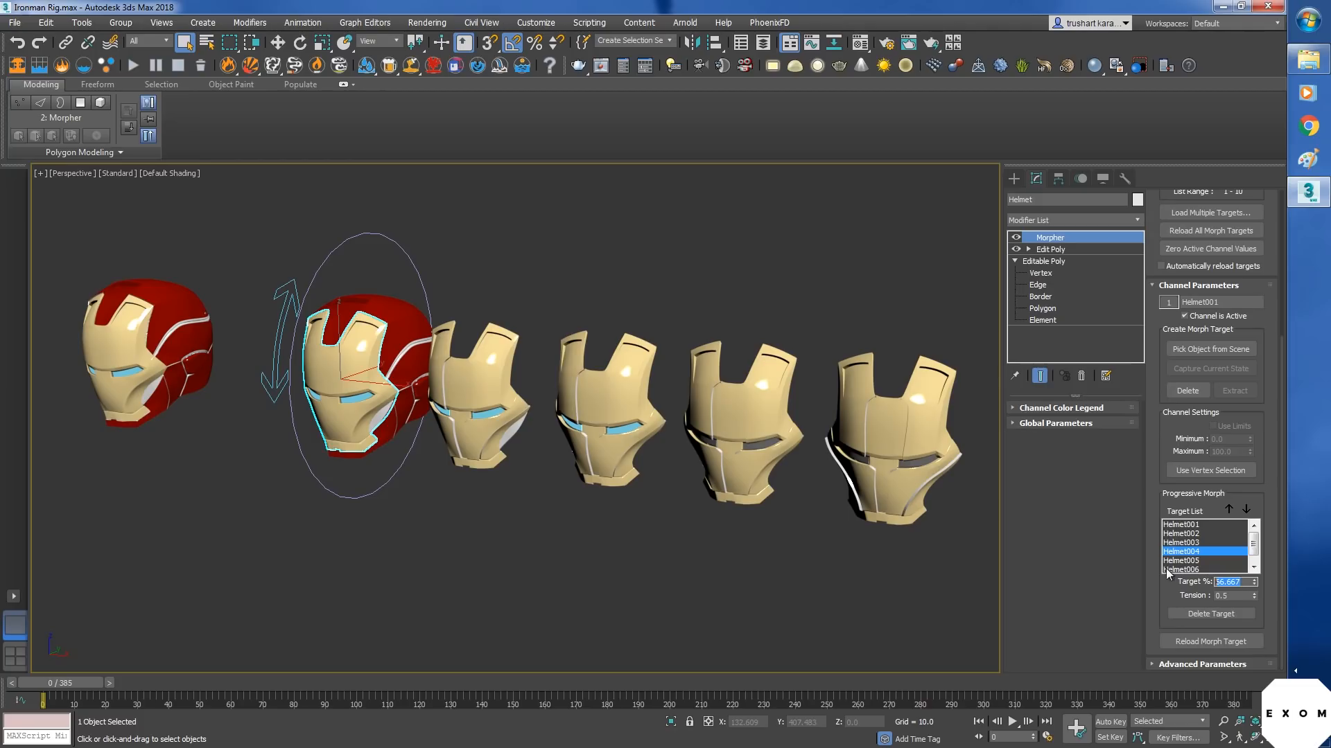
text(46)
- Set the target percentage of Helmet005 to 56 in the progressive morph
click(1201, 560)
middle_drag(881, 563, 668, 409)
alt+middle_drag(615, 461, 796, 433)
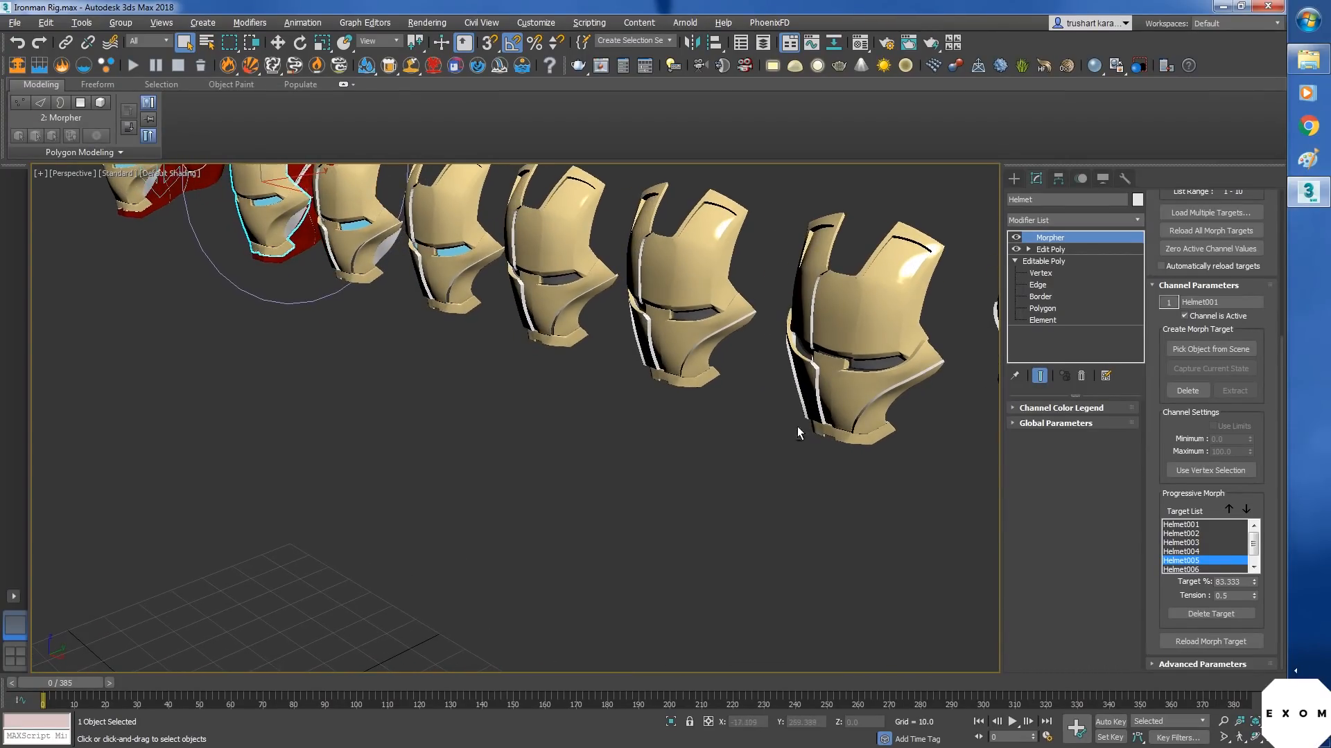
middle_drag(697, 429, 751, 502)
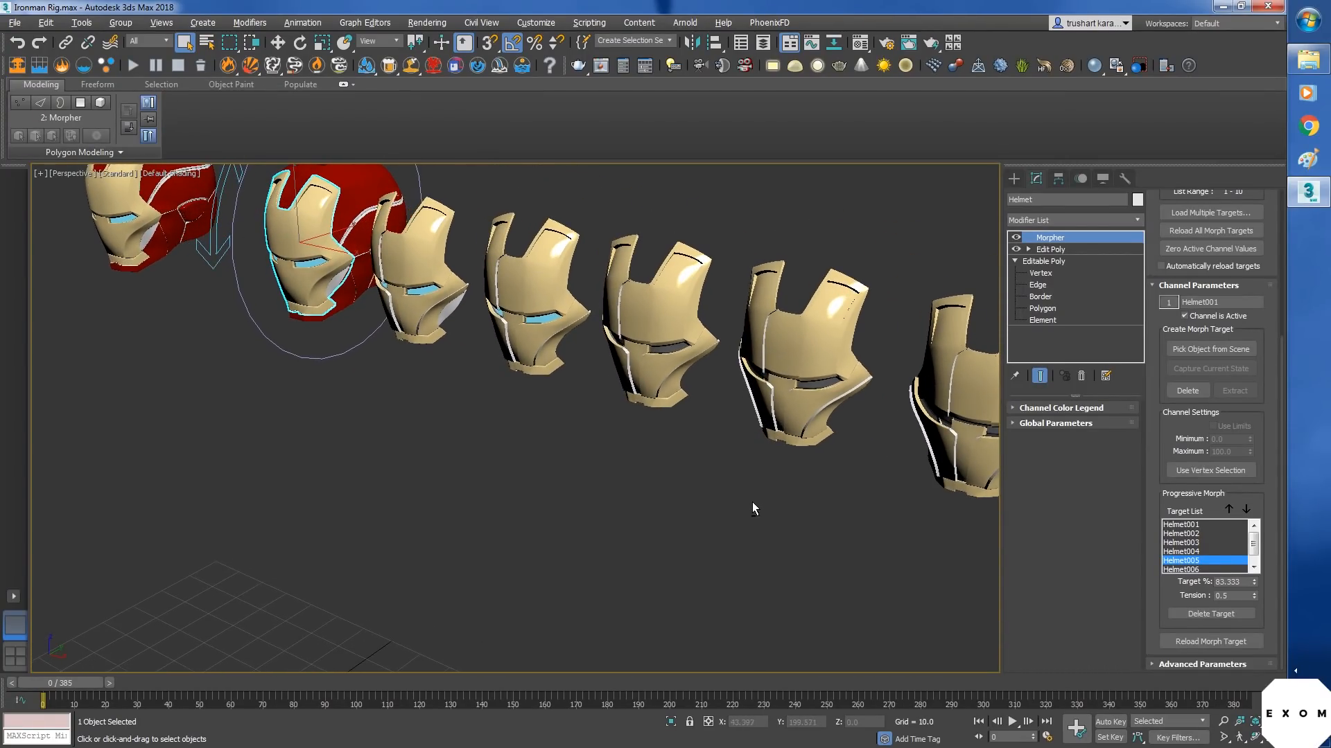
drag(1240, 583, 1078, 564)
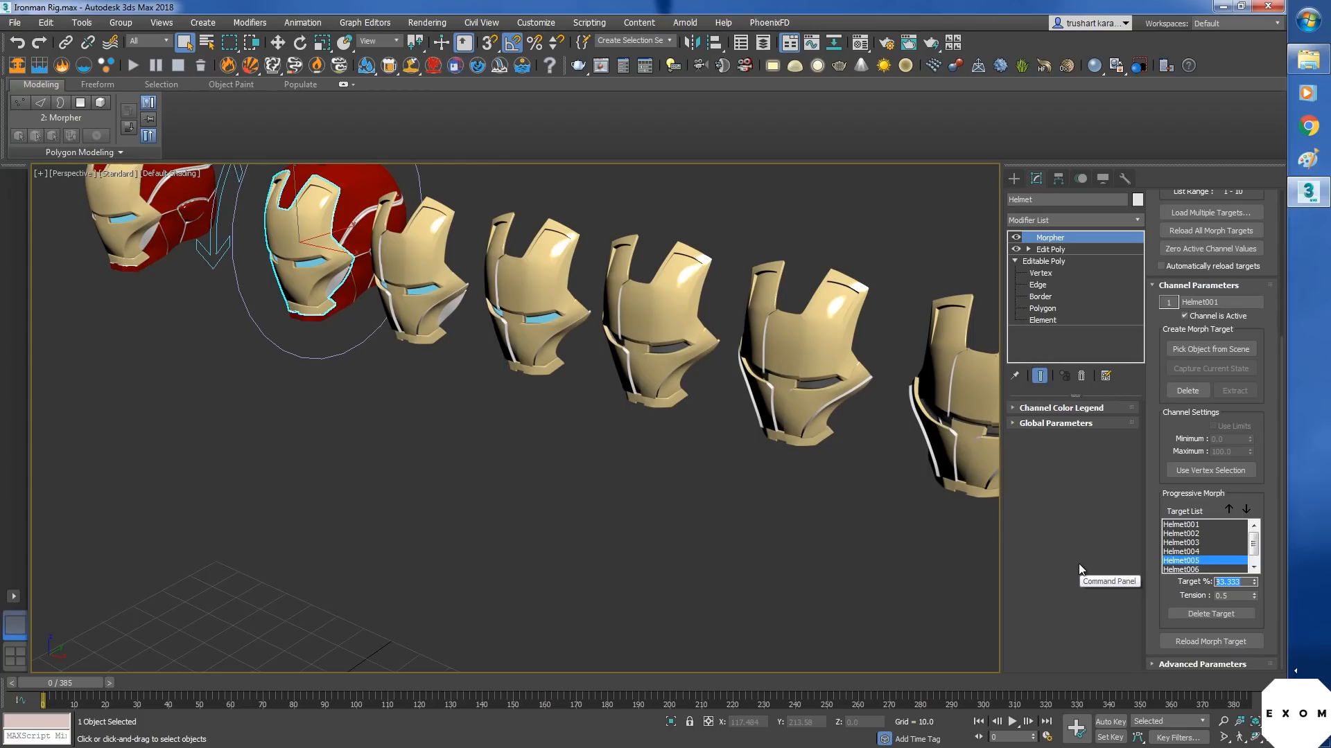
text(56)
key(Return)
drag(1252, 545, 1252, 559)
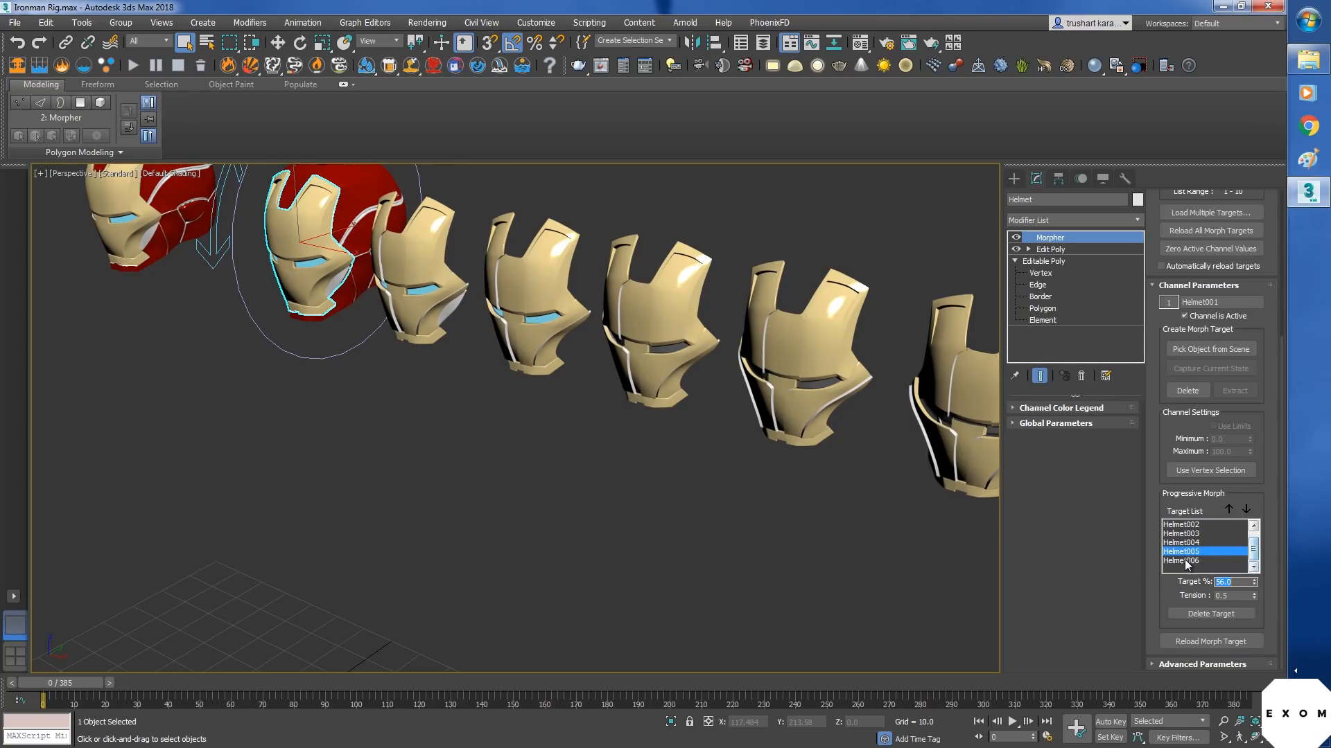
- Examine the Helmet005 and Helmet006 target settings against their faceplate shapes and scrub the Helmet001 channel to check the morph
middle_drag(974, 472, 844, 445)
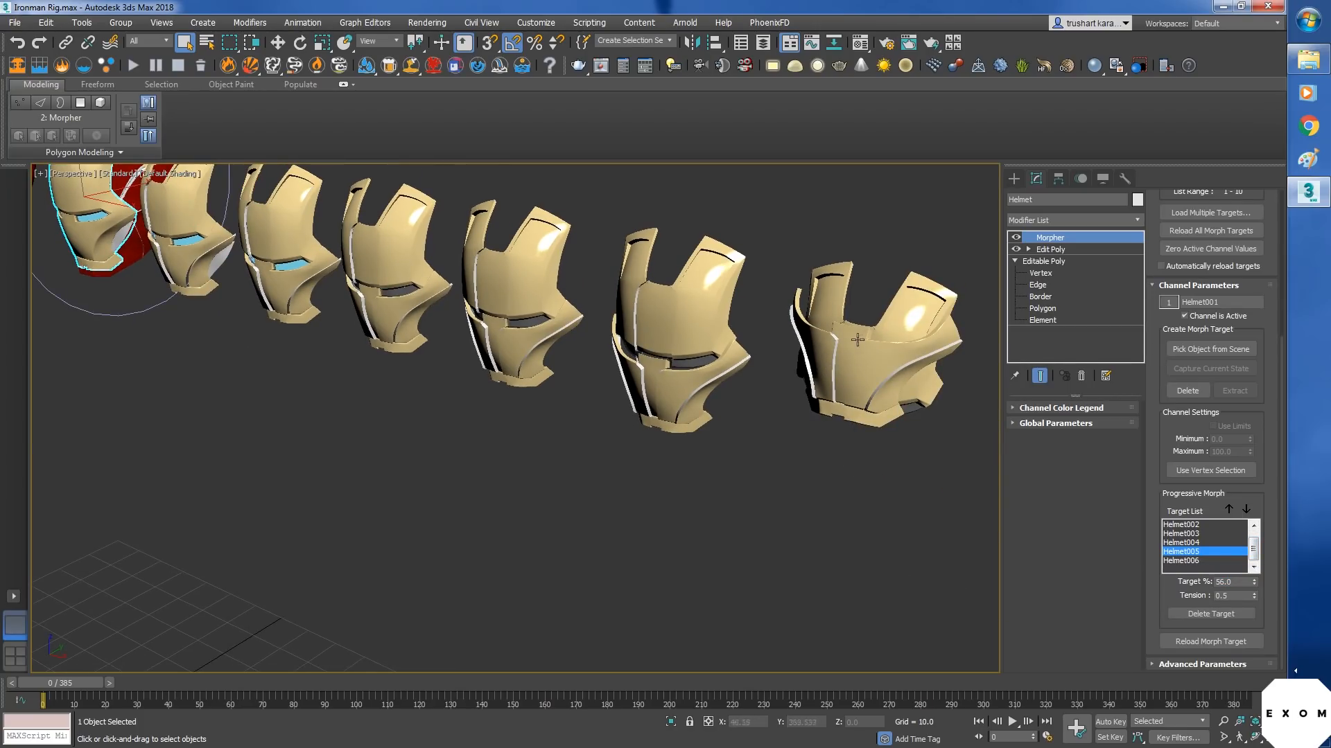
middle_drag(807, 519, 817, 536)
click(1237, 561)
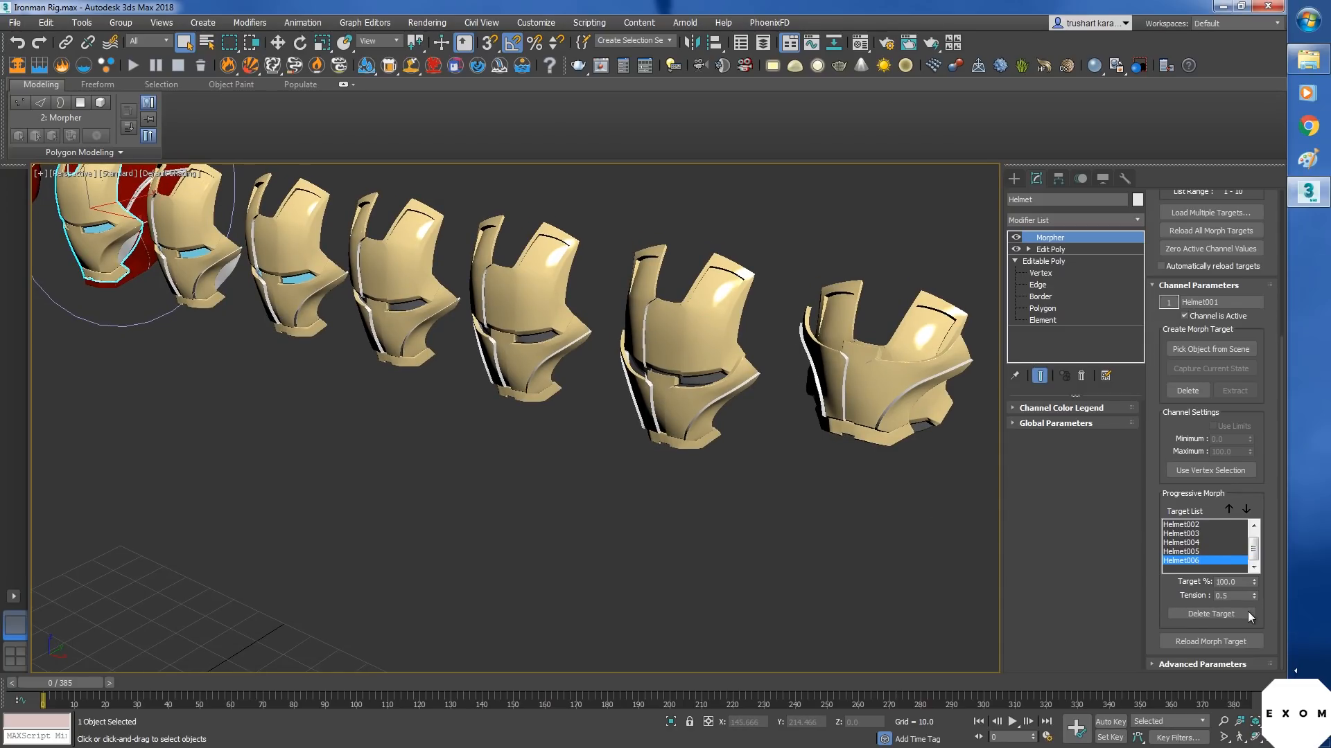
click(1194, 552)
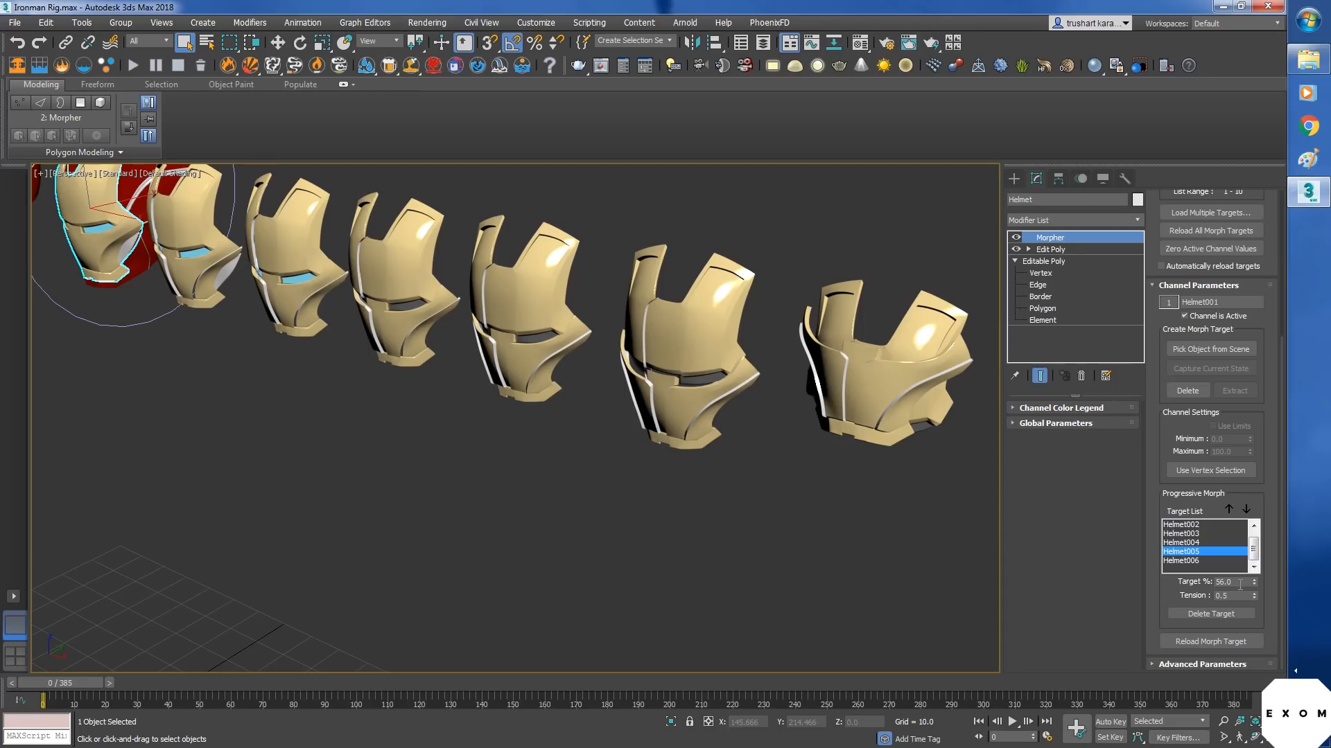
click(1190, 560)
key(z)
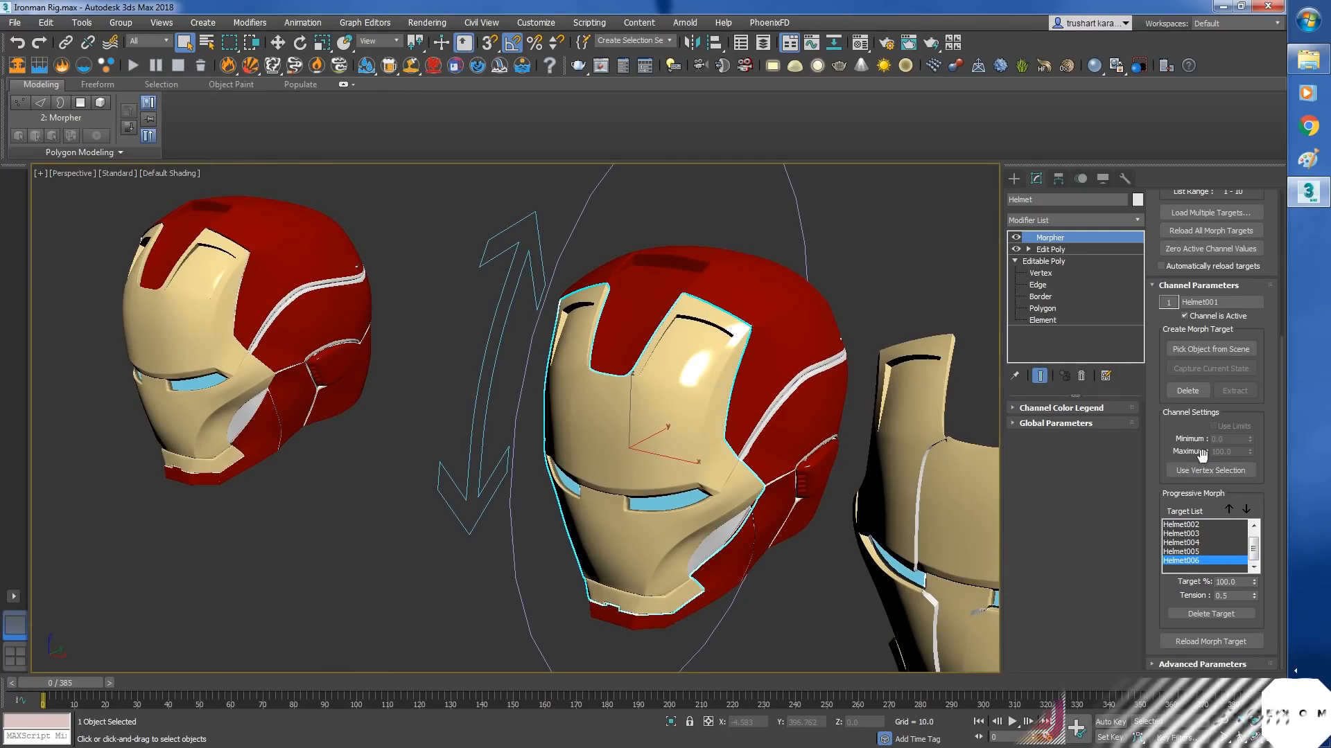
scroll(1233, 418, up, 5)
click(1208, 404)
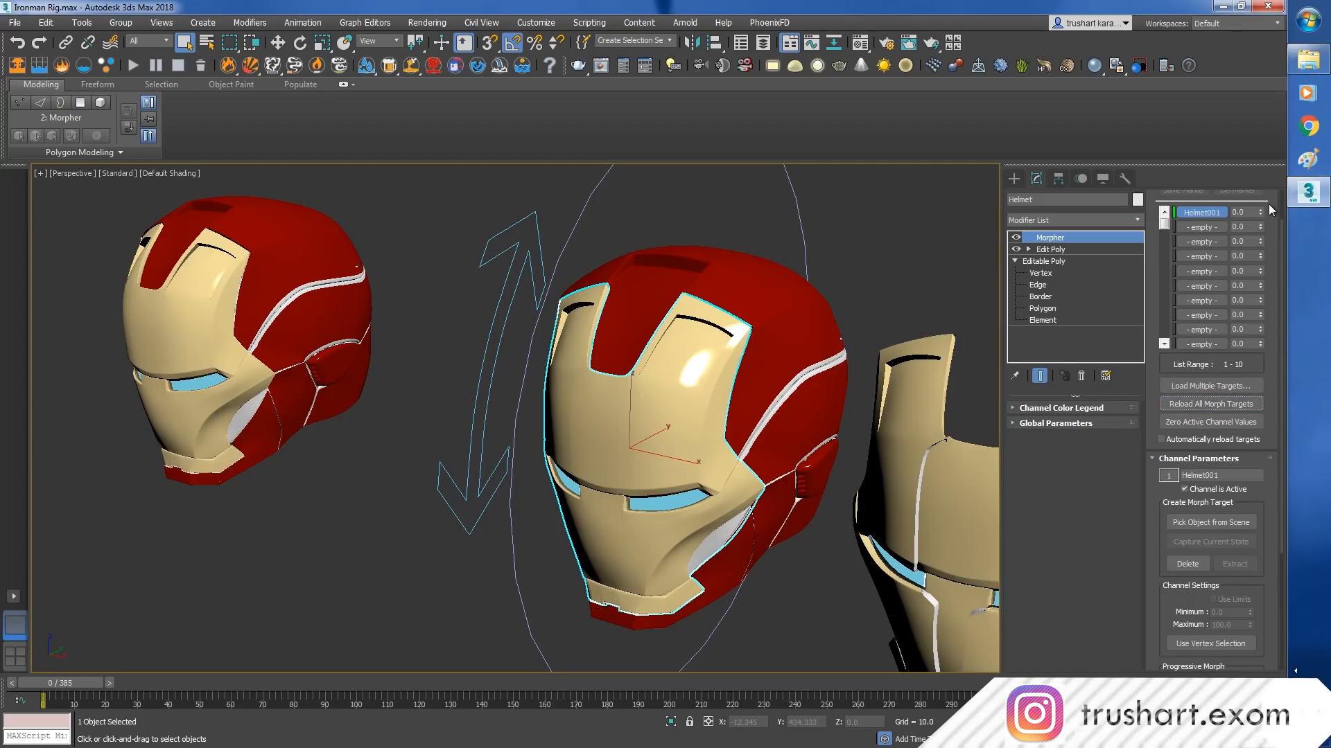
drag(1261, 210, 1254, 245)
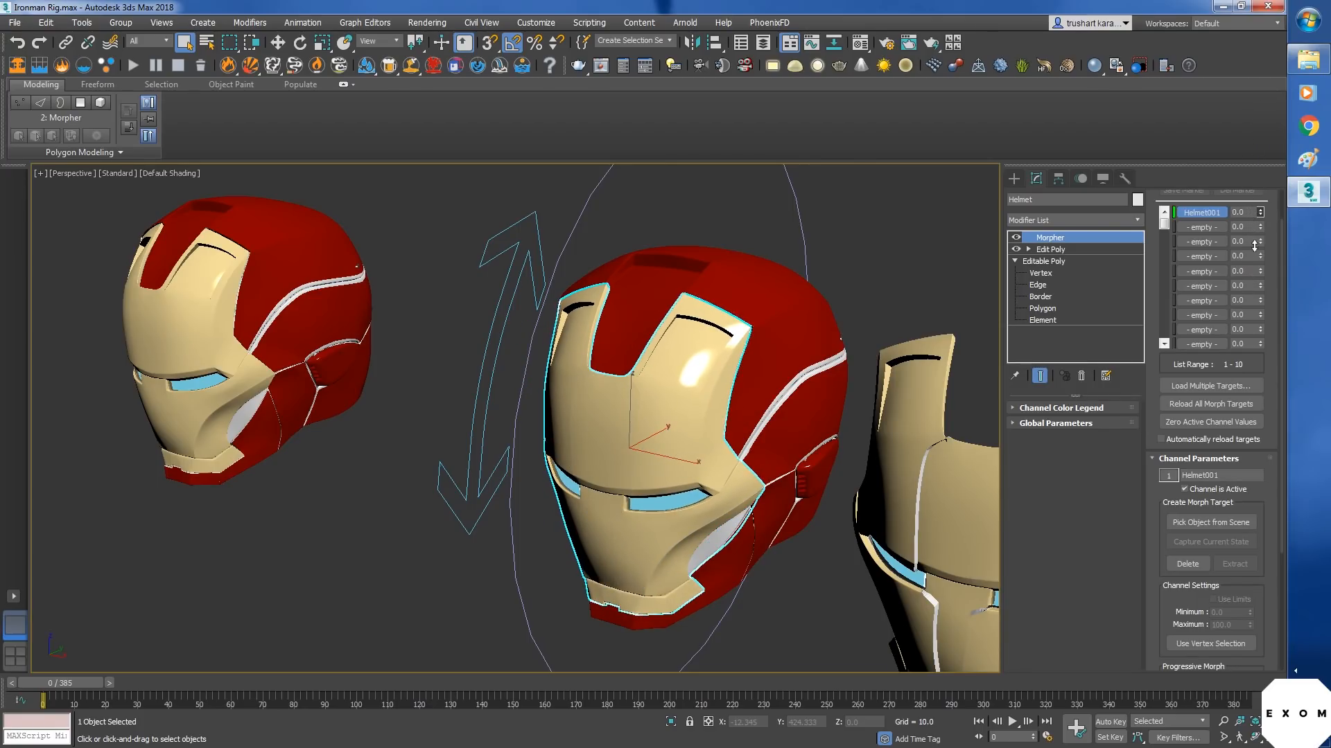
- Set the tension of Helmet006 to 0 in the progressive morph and test the Helmet001 channel on the faceplate
scroll(713, 460, down, 5)
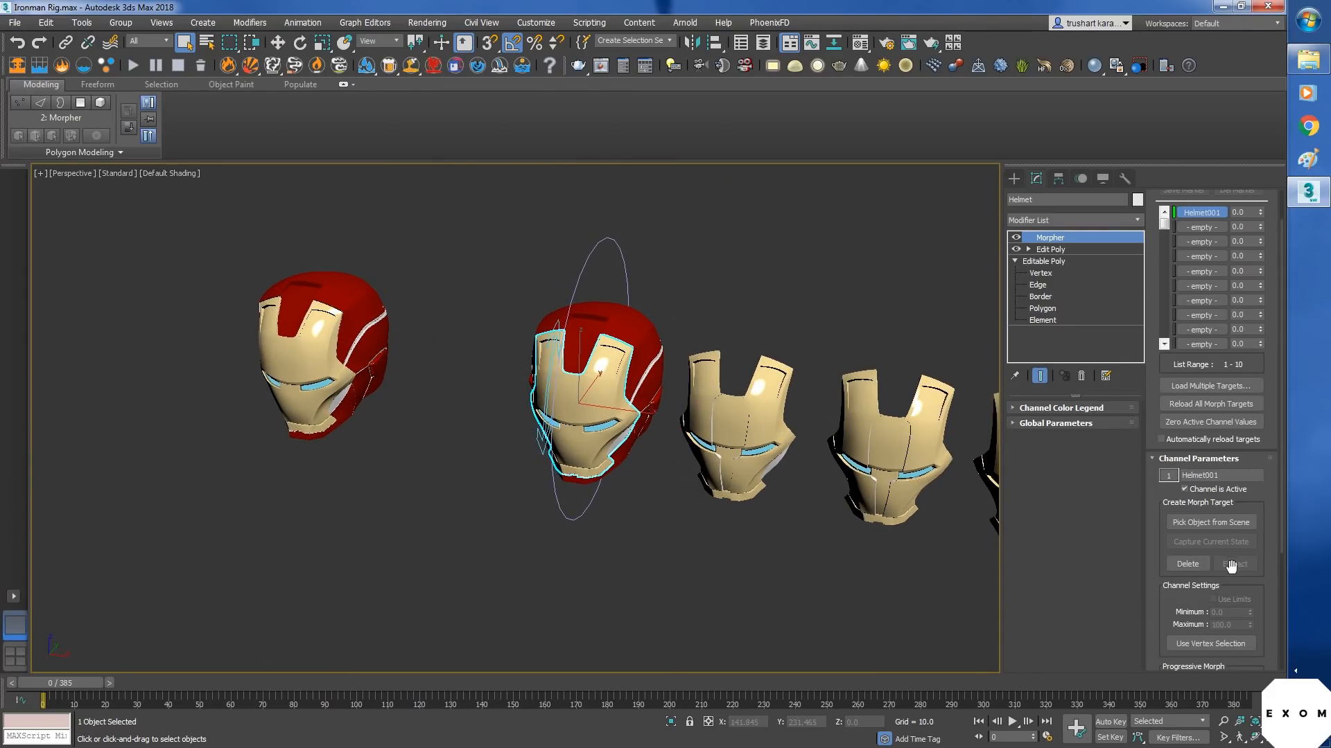
scroll(1231, 567, down, 5)
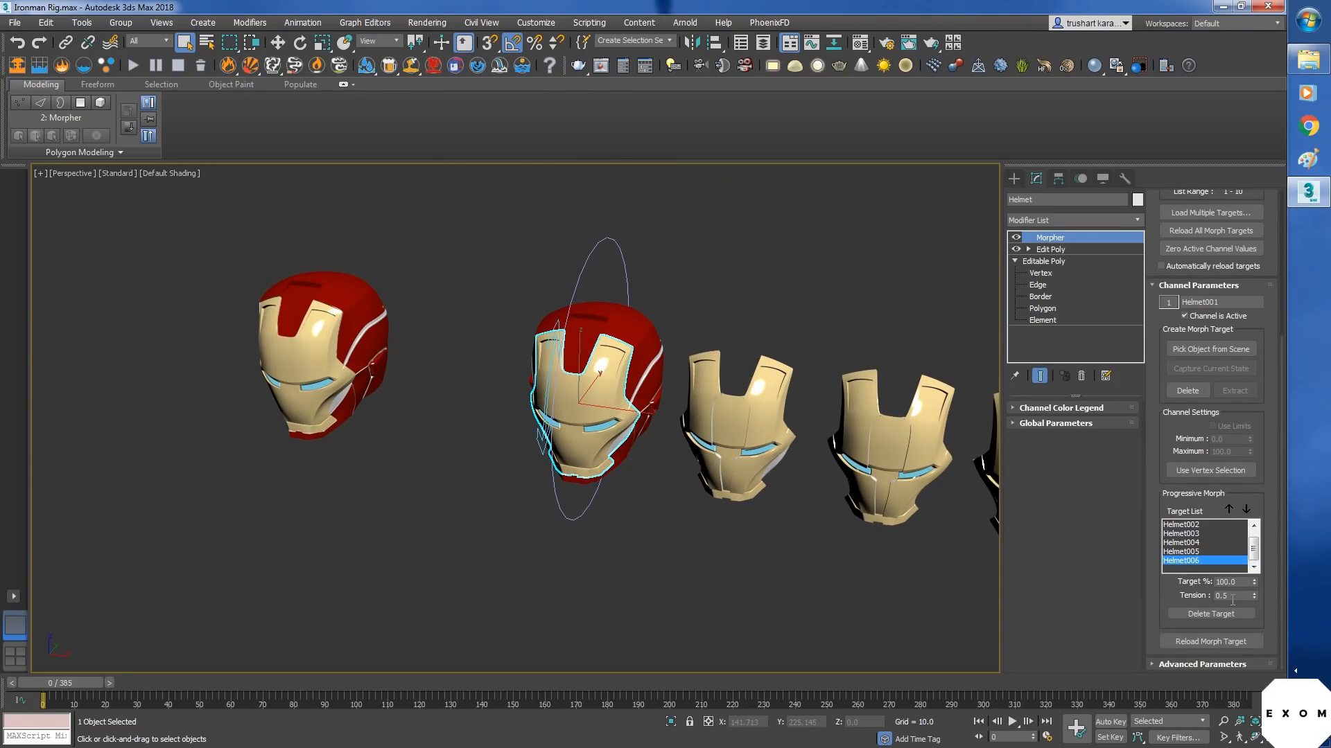
click(1232, 600)
text(0)
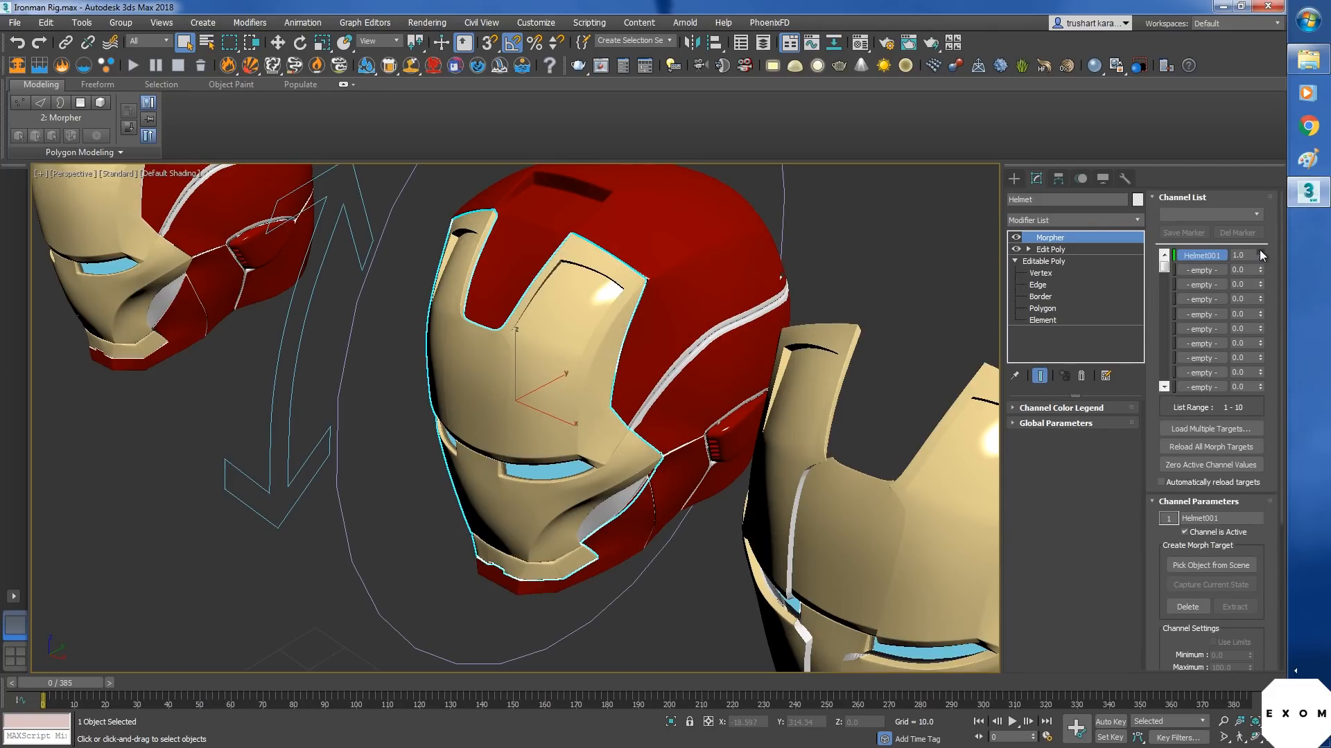
mouse_move(1258, 251)
mouse_down()
mouse_move(1268, 179)
mouse_move(1275, 261)
mouse_up()
alt+middle_drag(785, 485, 822, 444)
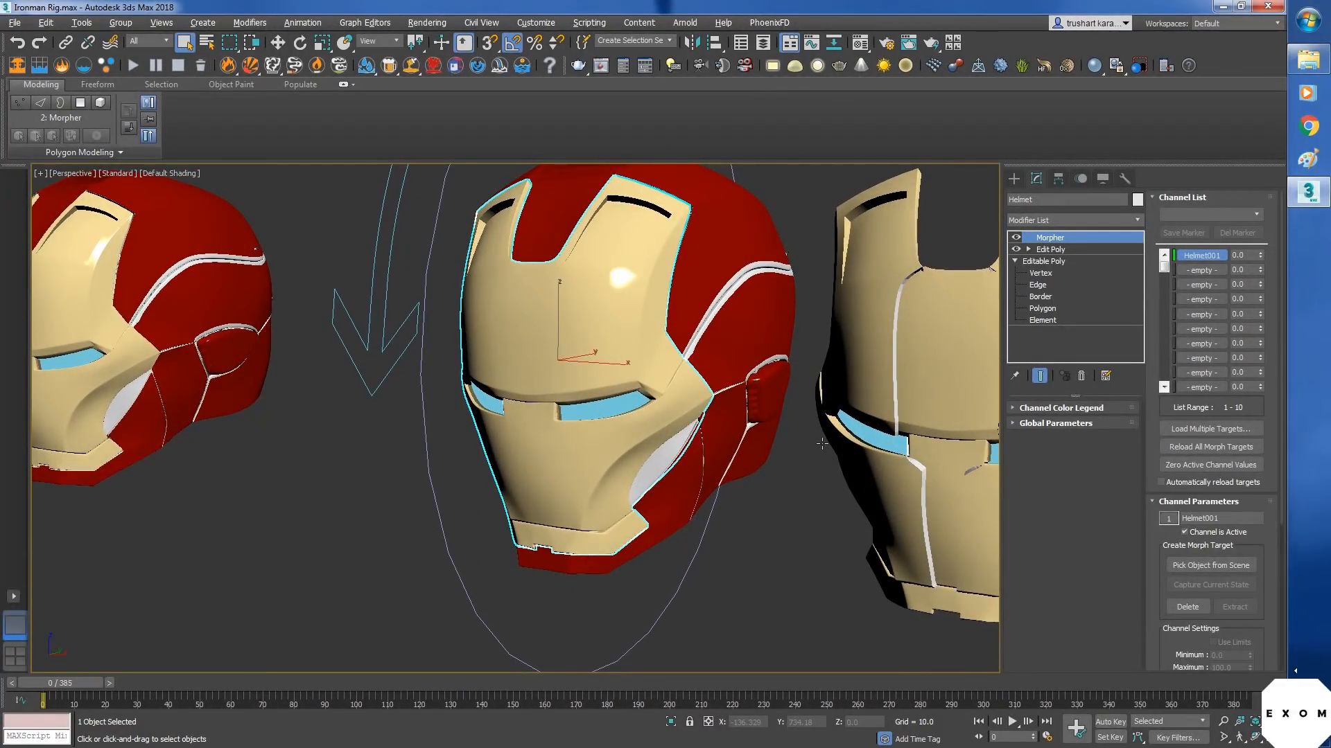
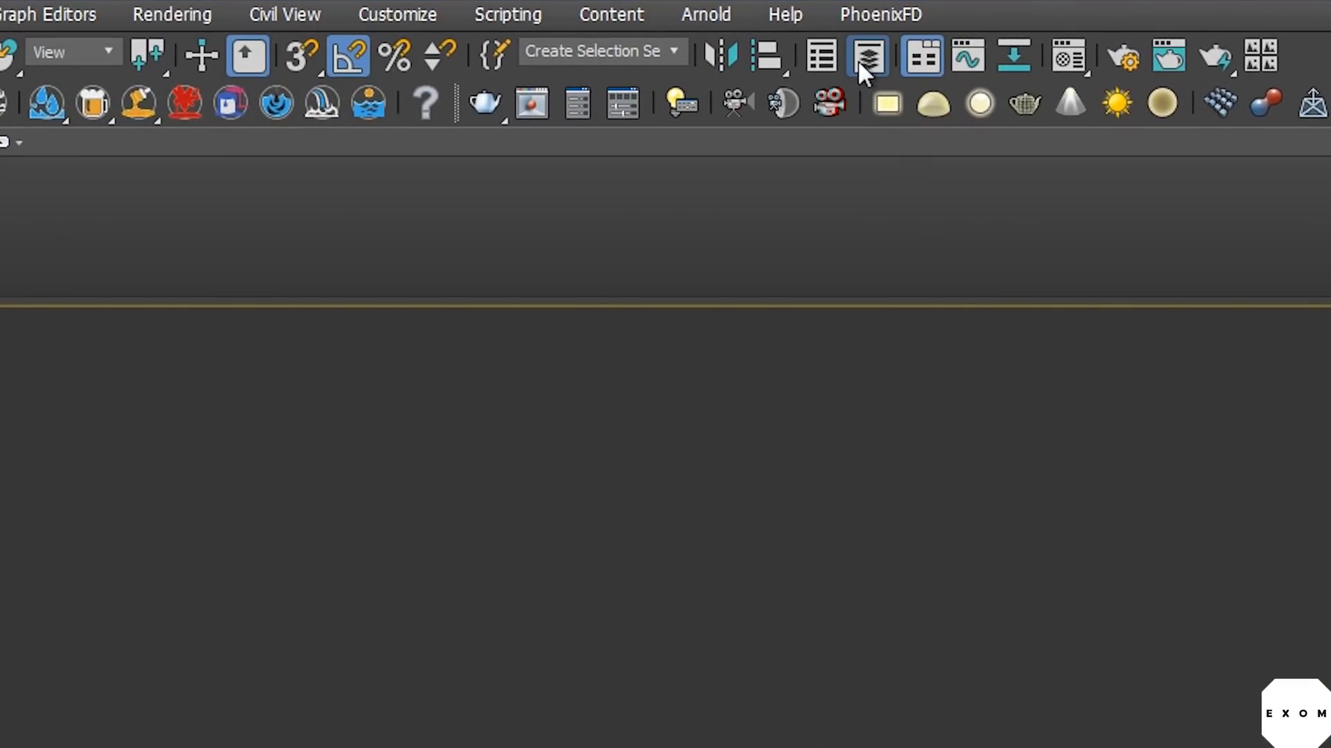
- Create a layer named Targets and move the six faceplate copies Helmet001 to Helmet006 into it
click(867, 57)
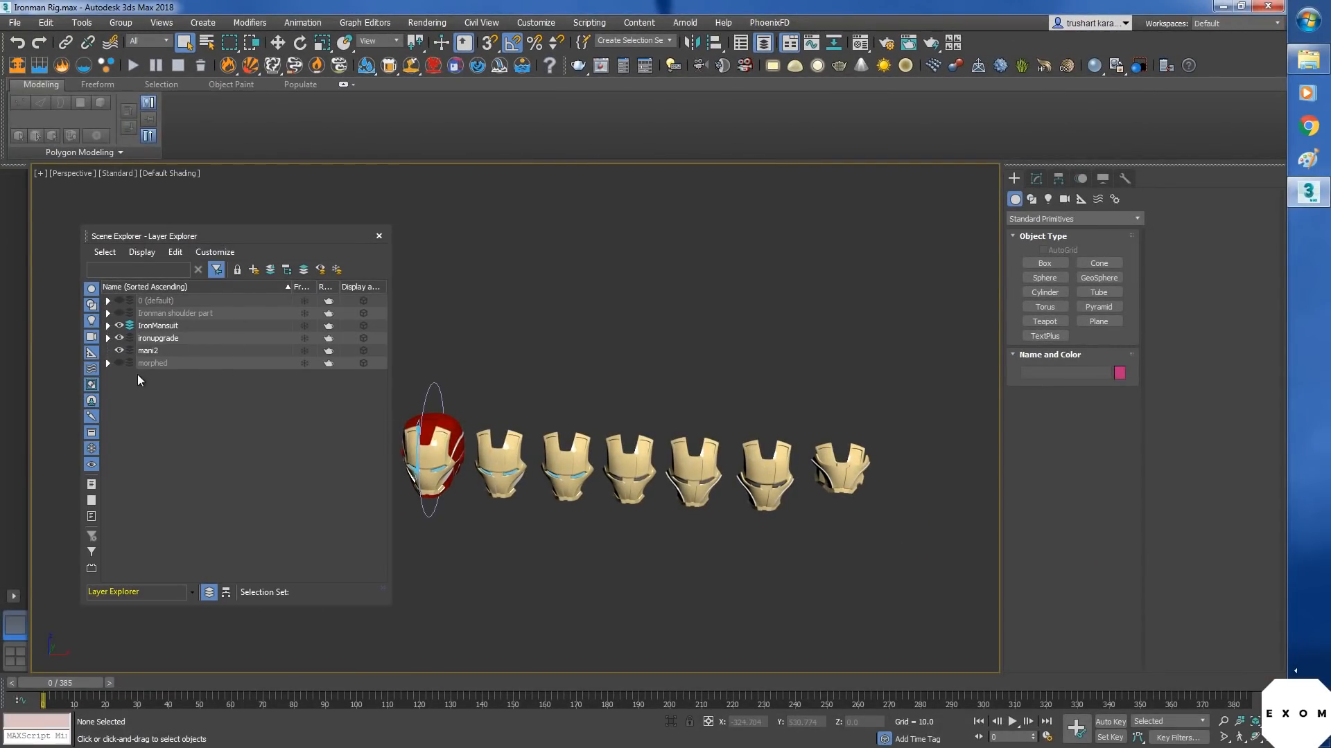
click(254, 270)
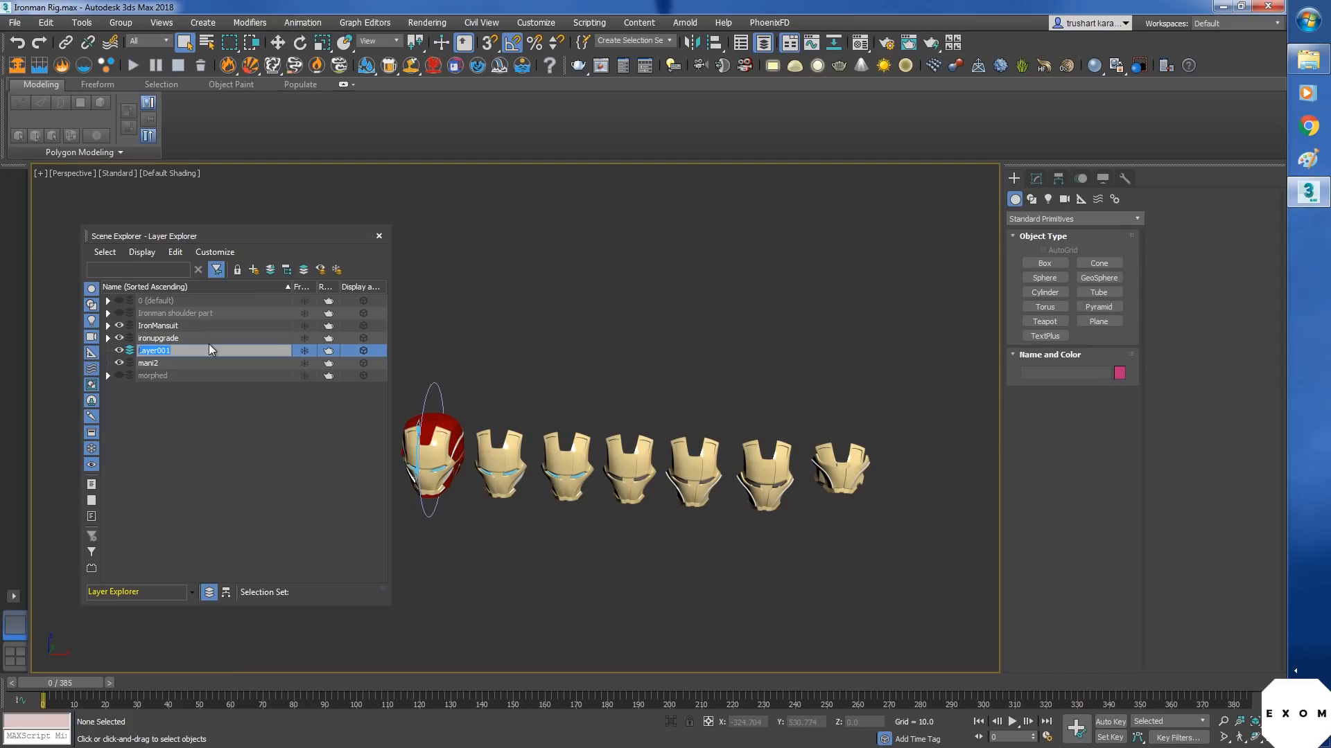
text(Targets)
click(210, 345)
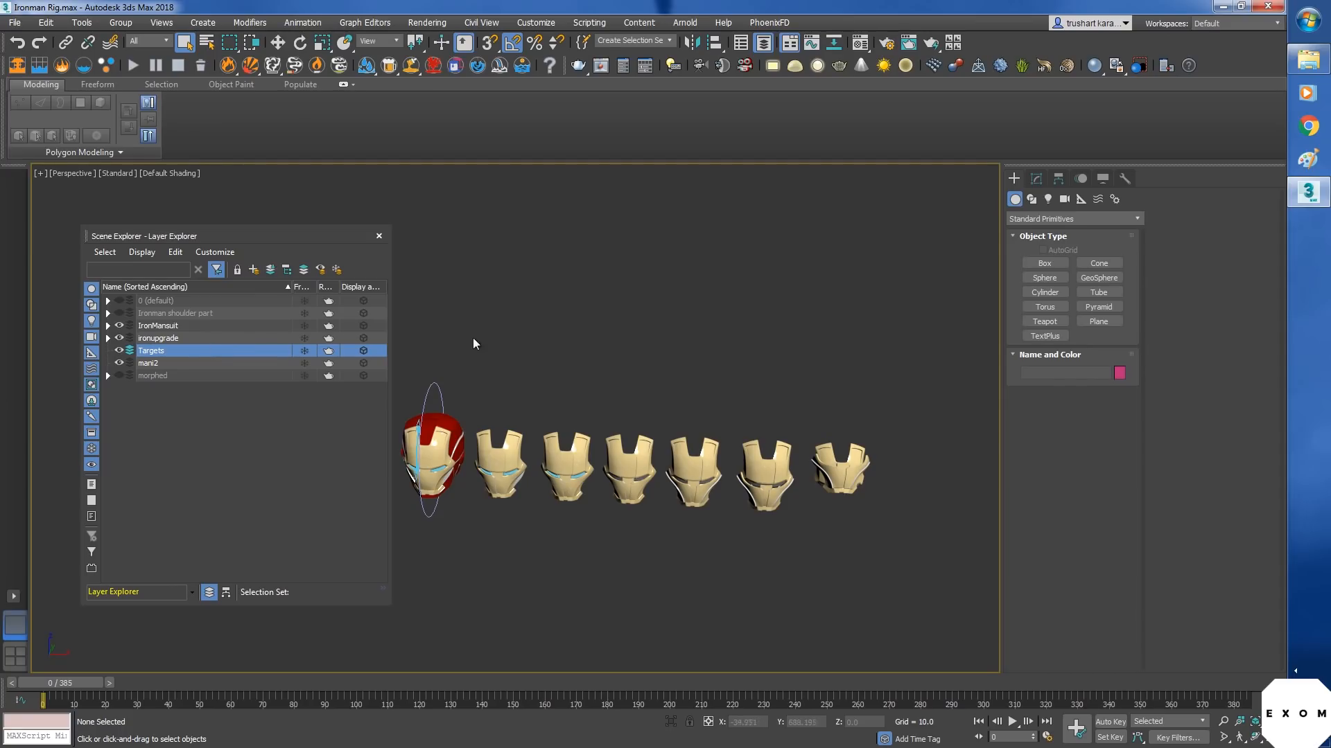
drag(484, 357, 484, 356)
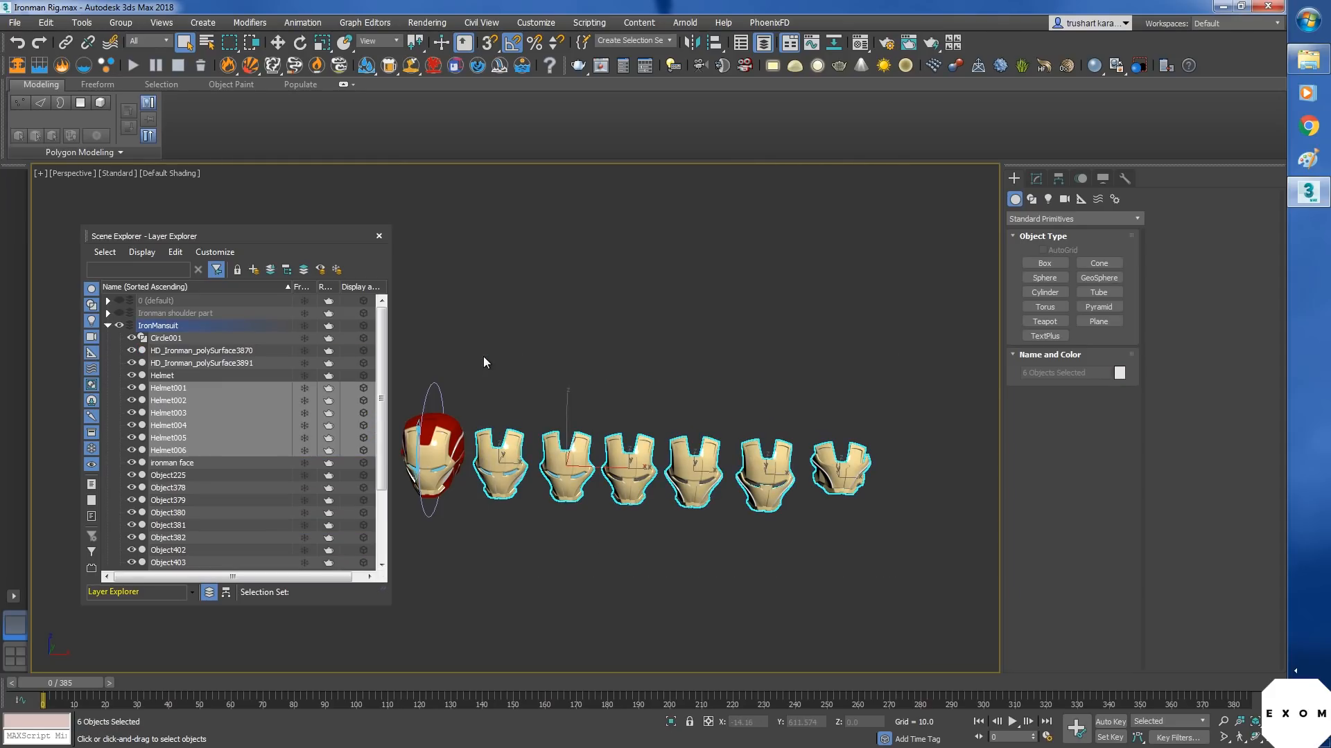
click(270, 270)
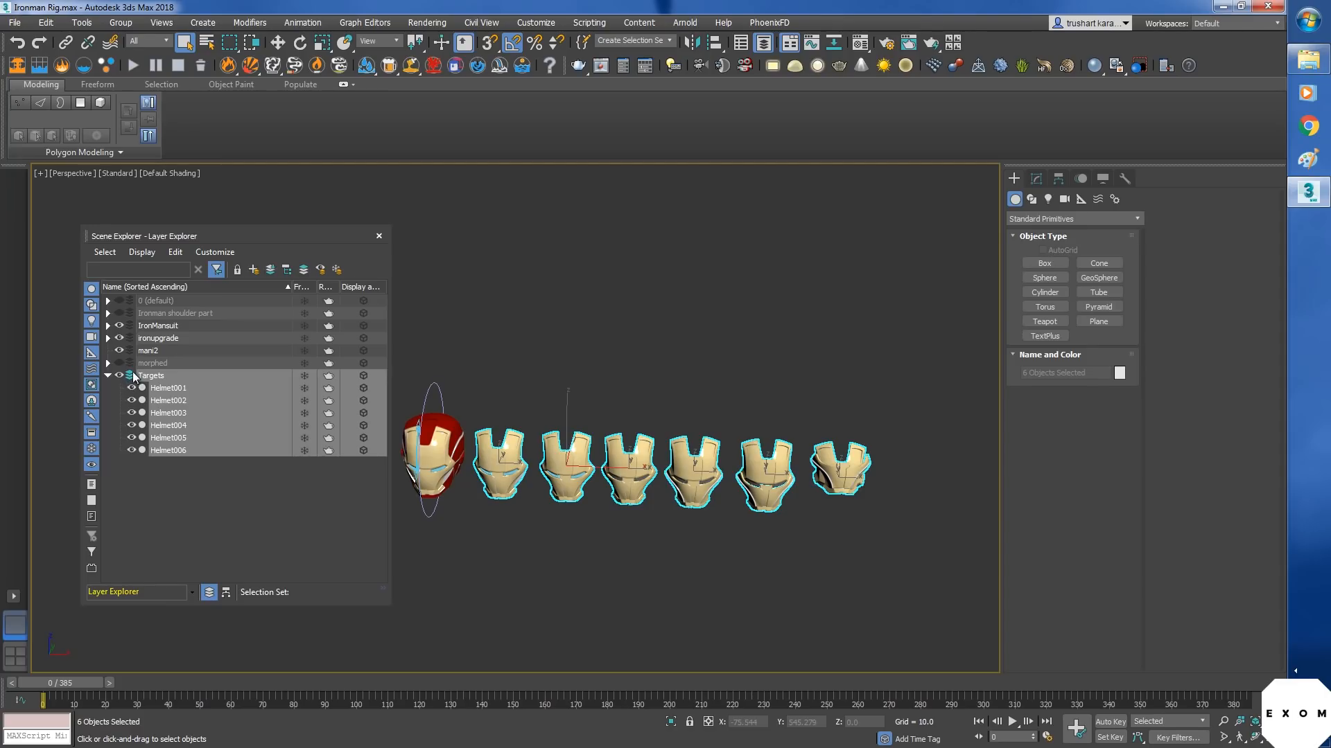
- Hide the Targets layer and make IronMansuit the current layer
click(108, 376)
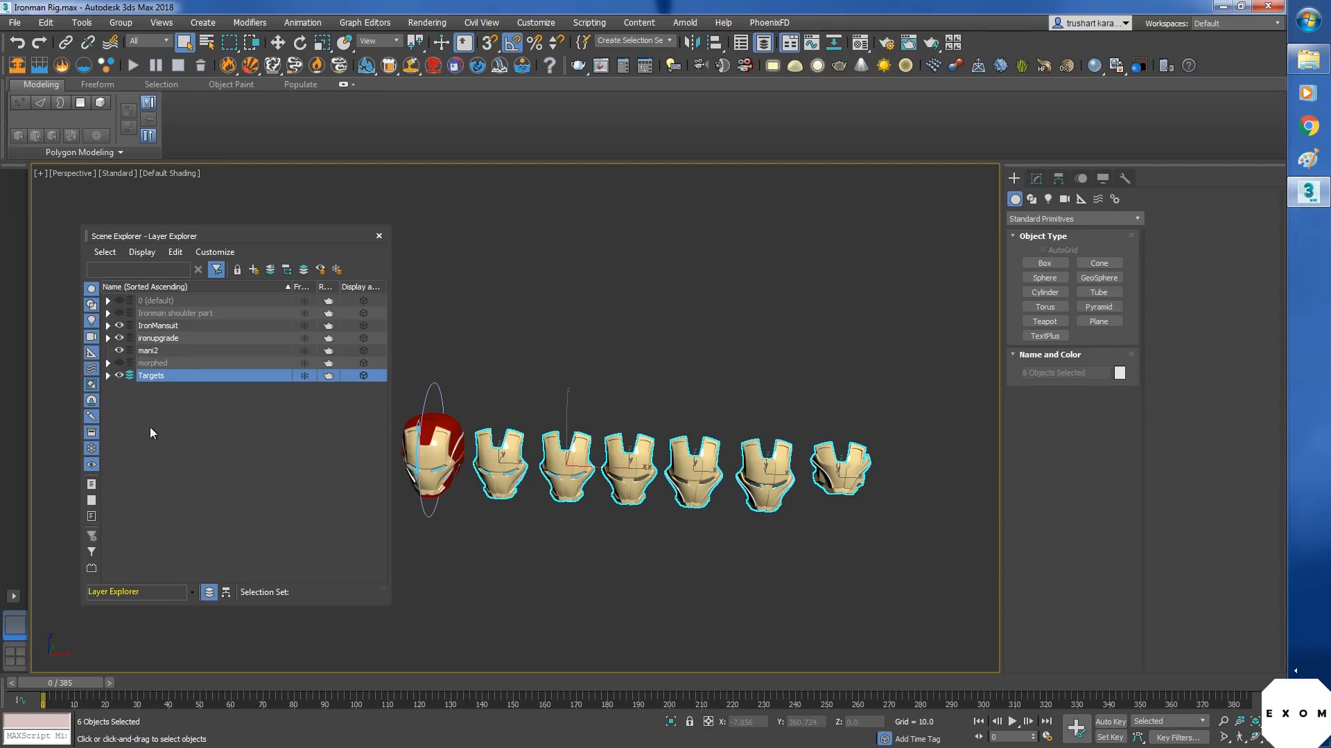
click(119, 376)
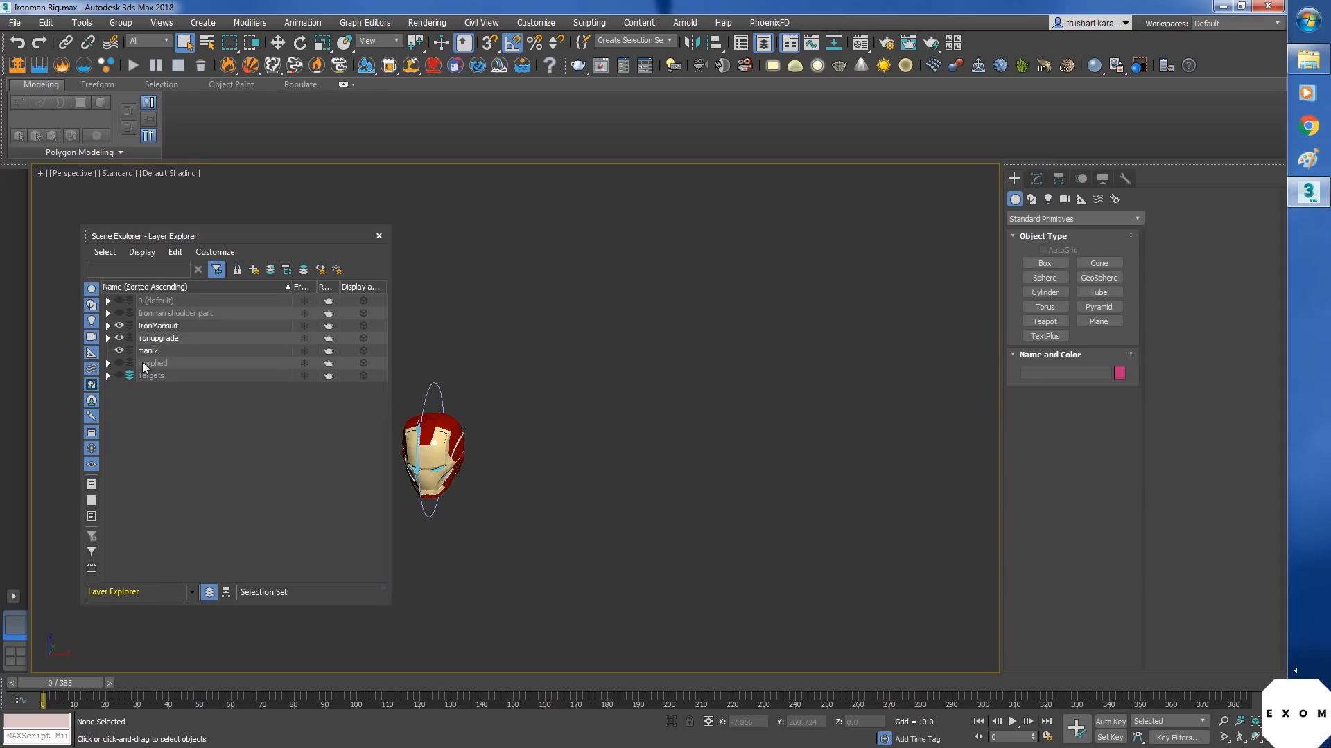
click(130, 325)
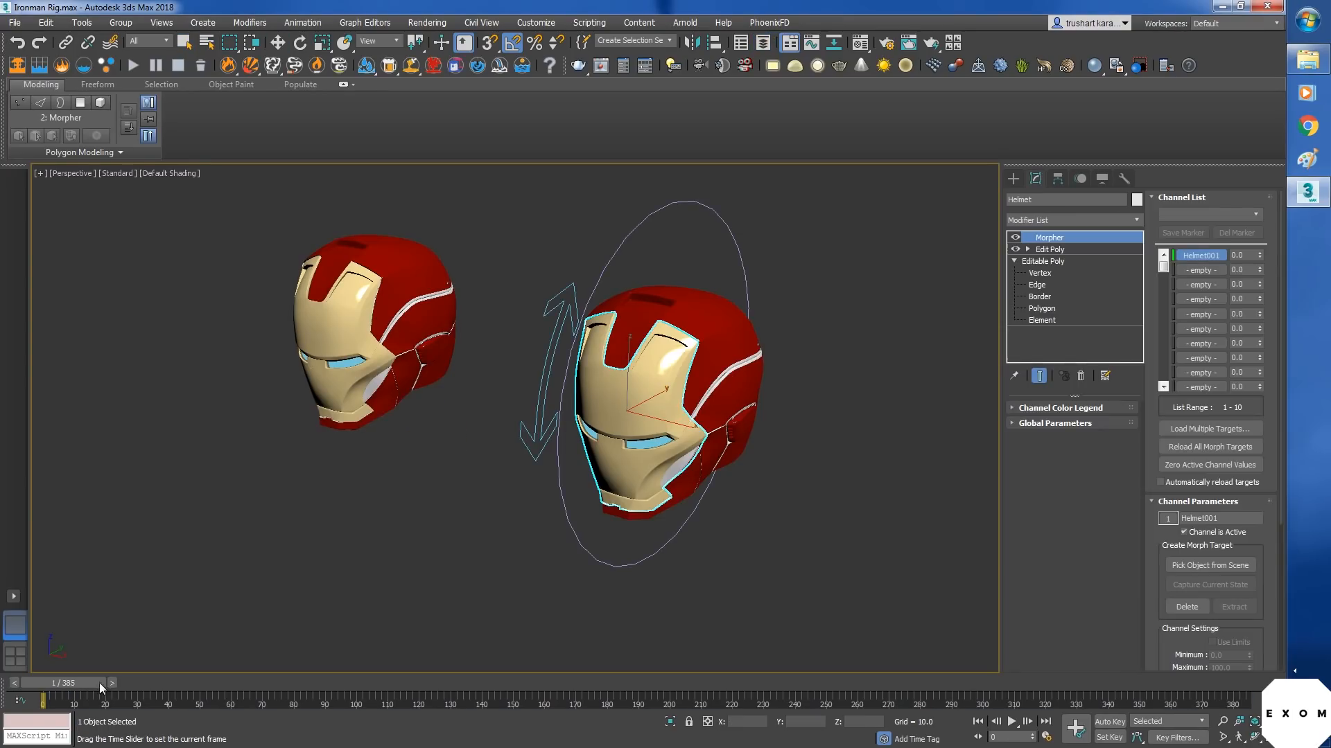
- Scrub the timeline to frame 159 to examine the reference helmet's opening animation
drag(98, 683, 544, 681)
key(w)
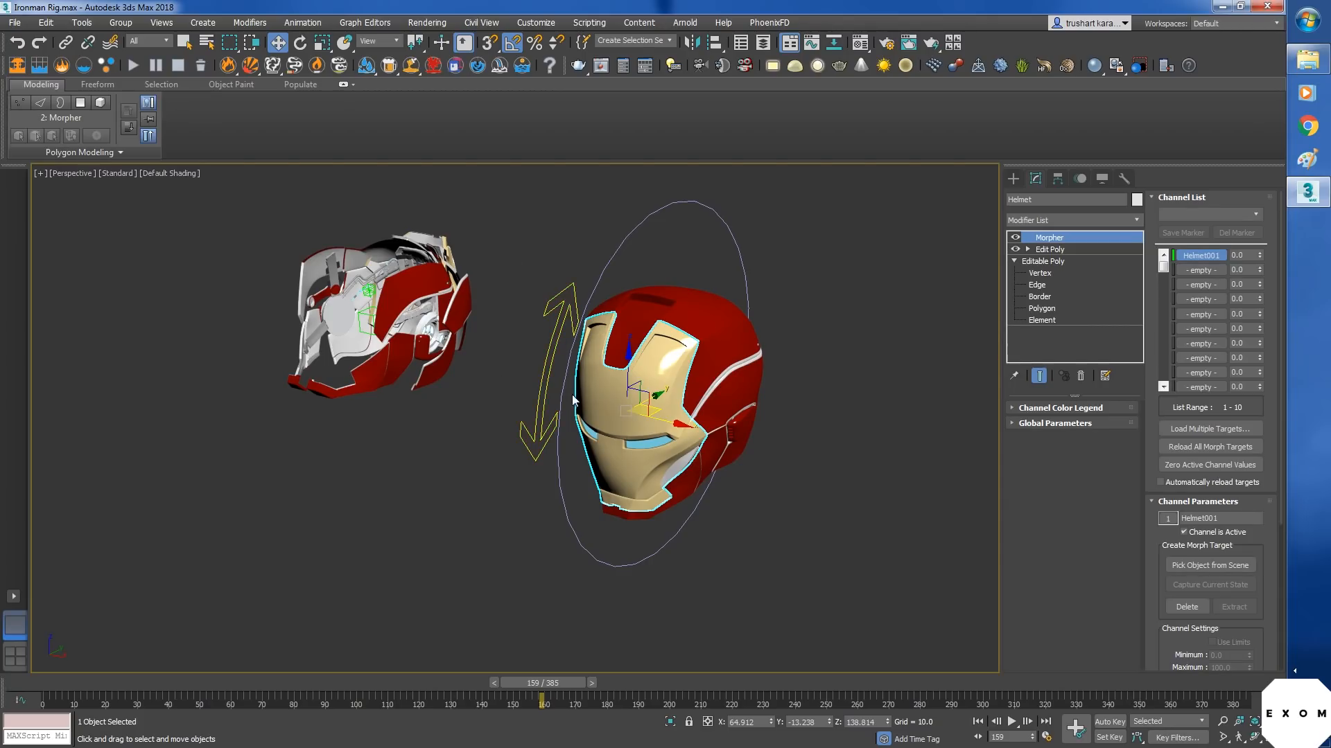
- Create a Point helper on the grid beside the helmet and turn on its Box display in addition to Cross
click(1013, 179)
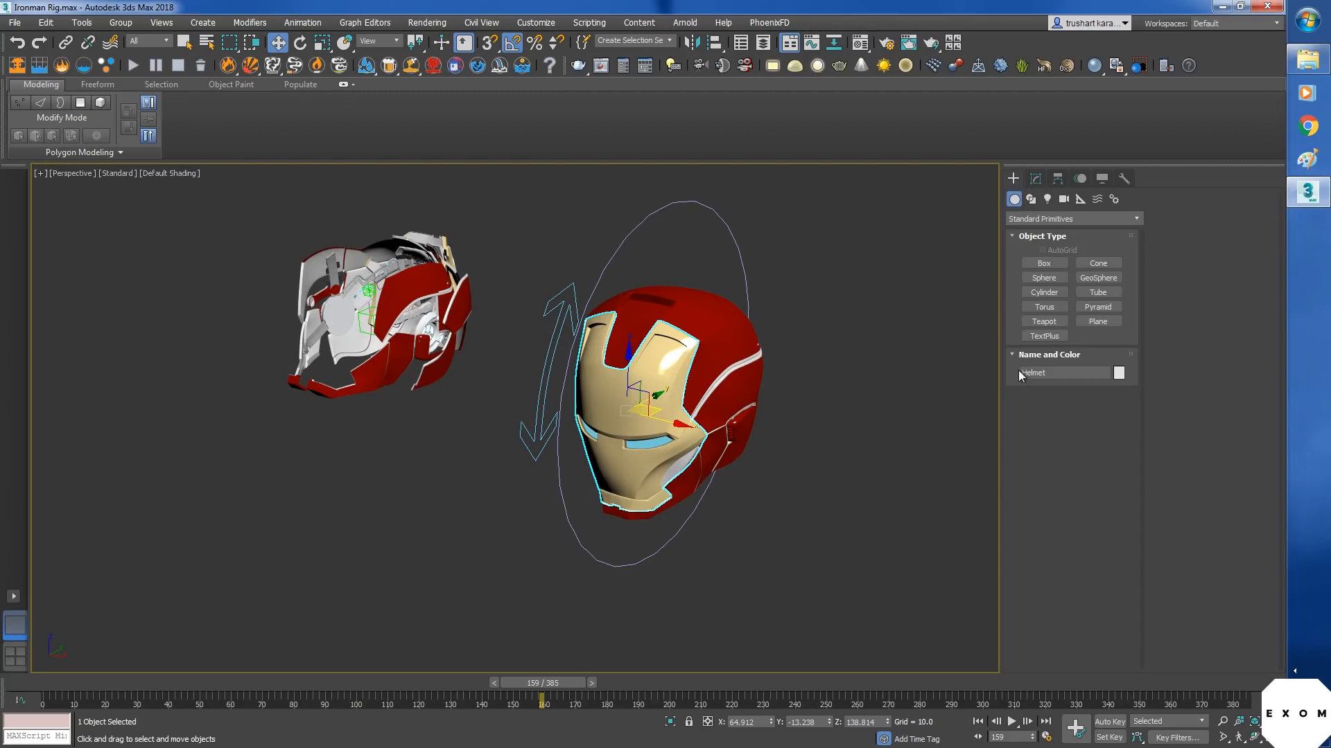
click(1080, 199)
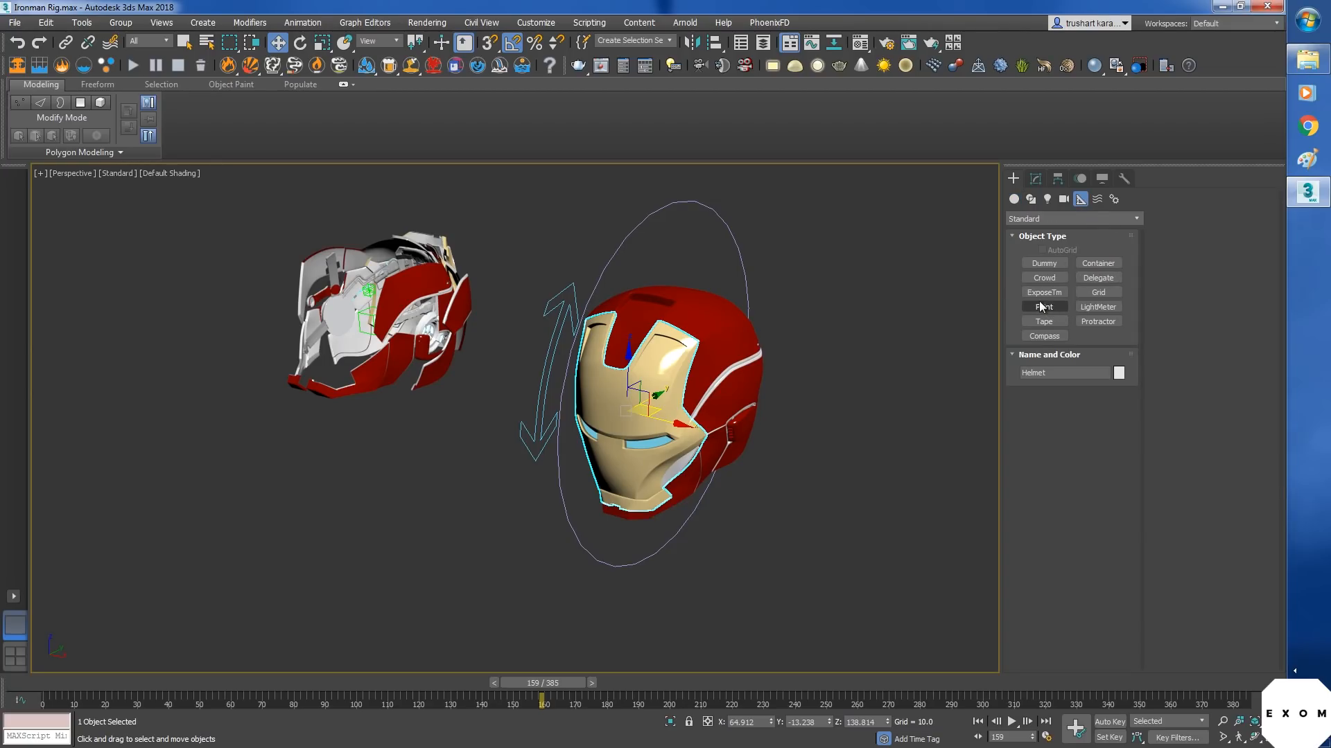
click(1041, 307)
middle_drag(849, 534, 775, 466)
click(647, 564)
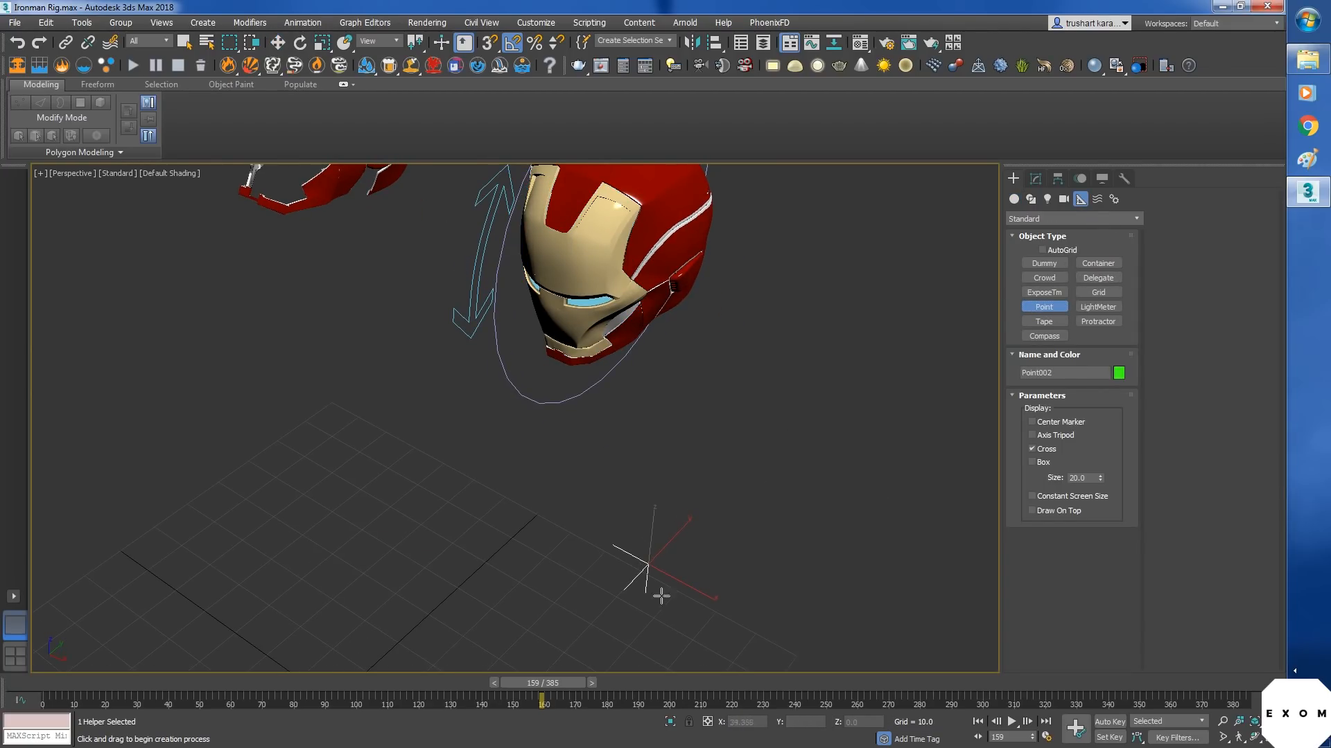
middle_drag(736, 583, 716, 605)
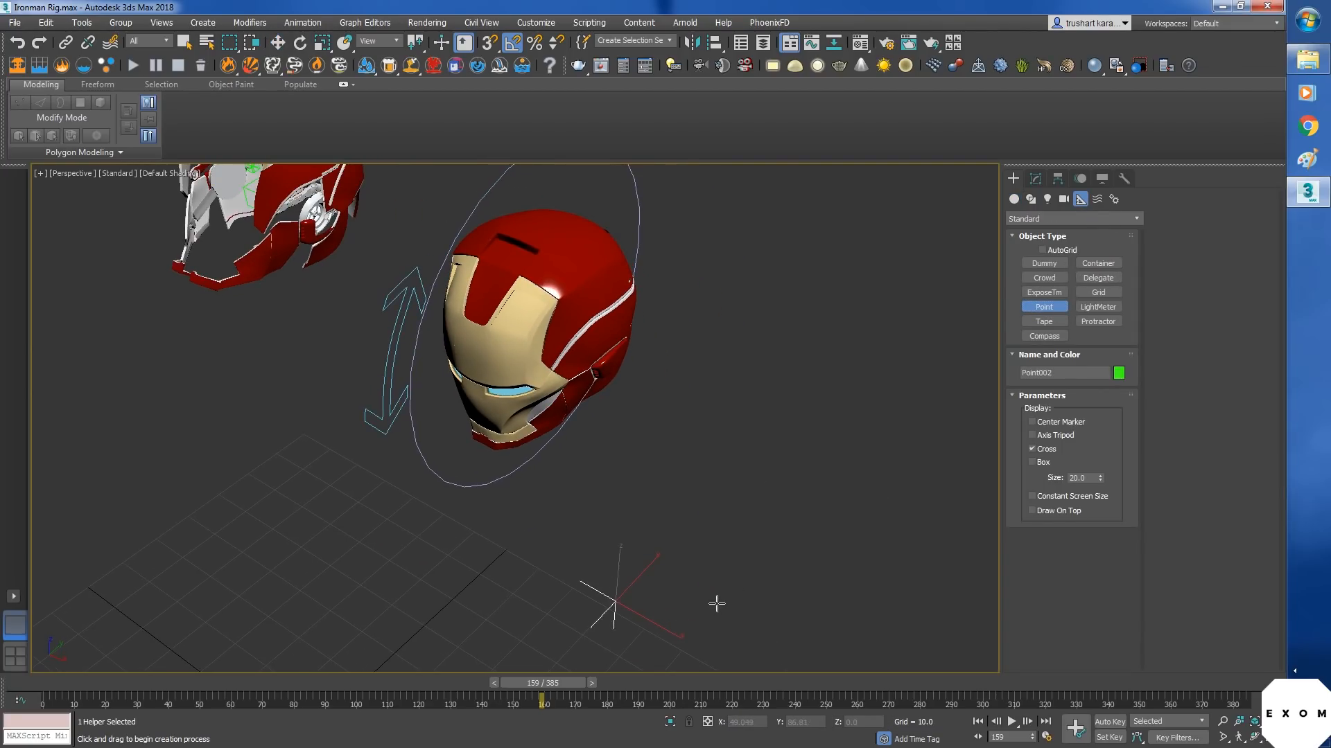
click(1034, 182)
click(1033, 475)
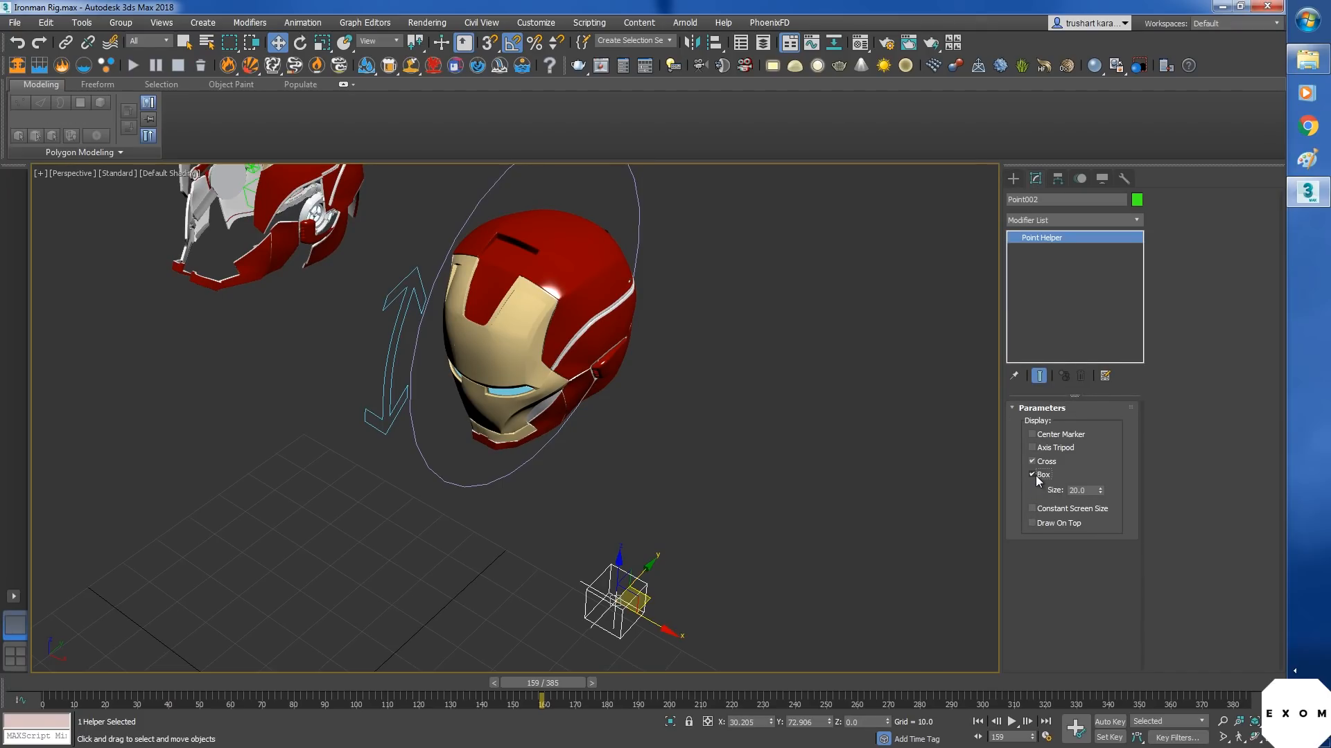
- Align the point helper to Object405 on X, Y and Z, pivot to pivot, and set its size to 2.8
alt+middle_drag(879, 586, 627, 485)
scroll(637, 444, down, 4)
scroll(650, 367, up, 4)
key(alt+a)
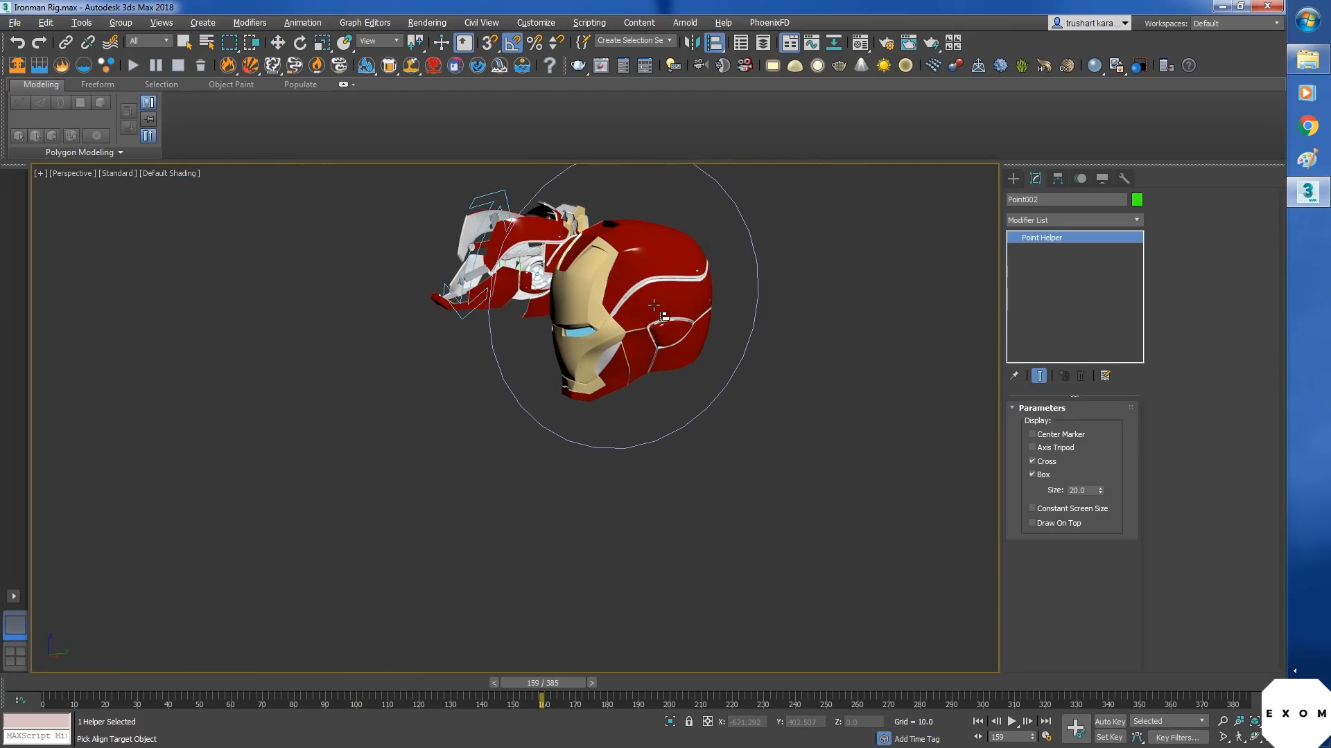
click(654, 305)
drag(659, 252, 571, 248)
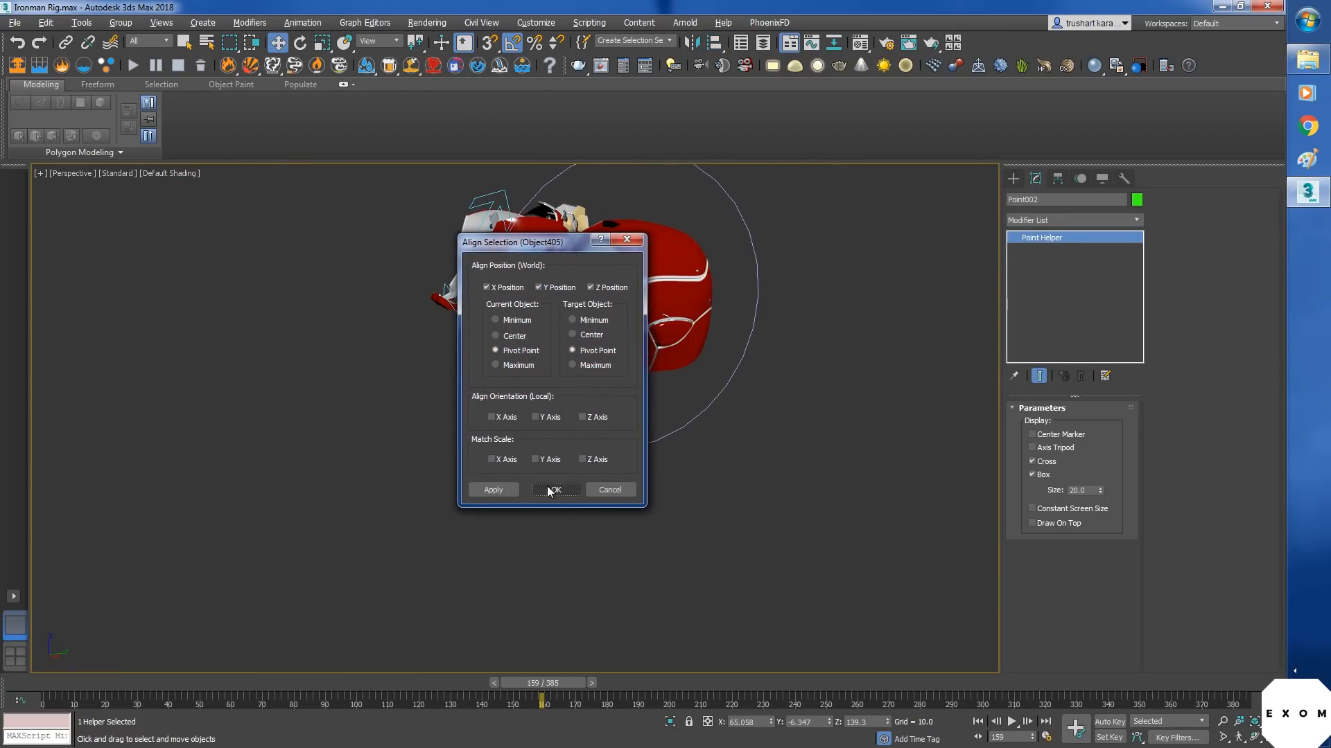
click(559, 492)
alt+middle_drag(723, 550, 705, 392)
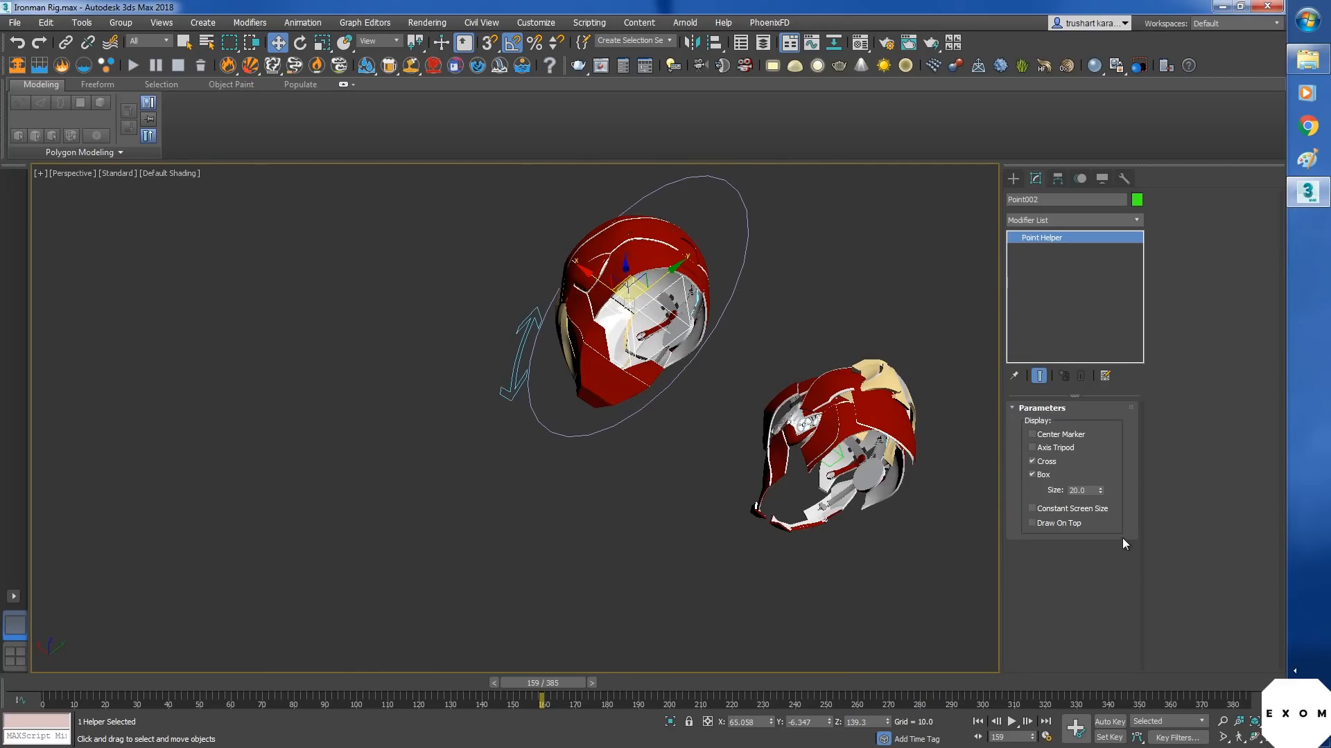
drag(1100, 489, 1099, 560)
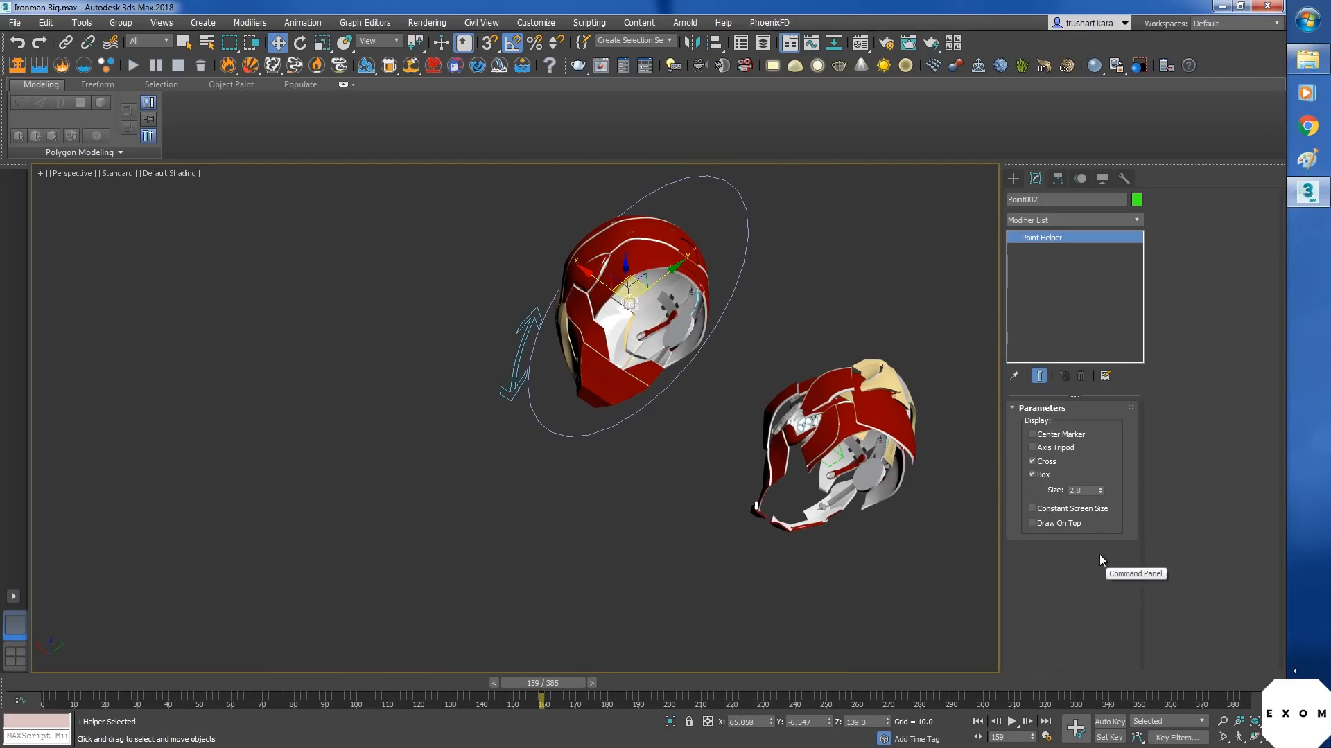
- Add the faceplate to the point helper's selection and hide all unselected objects
alt+middle_drag(972, 540, 814, 493)
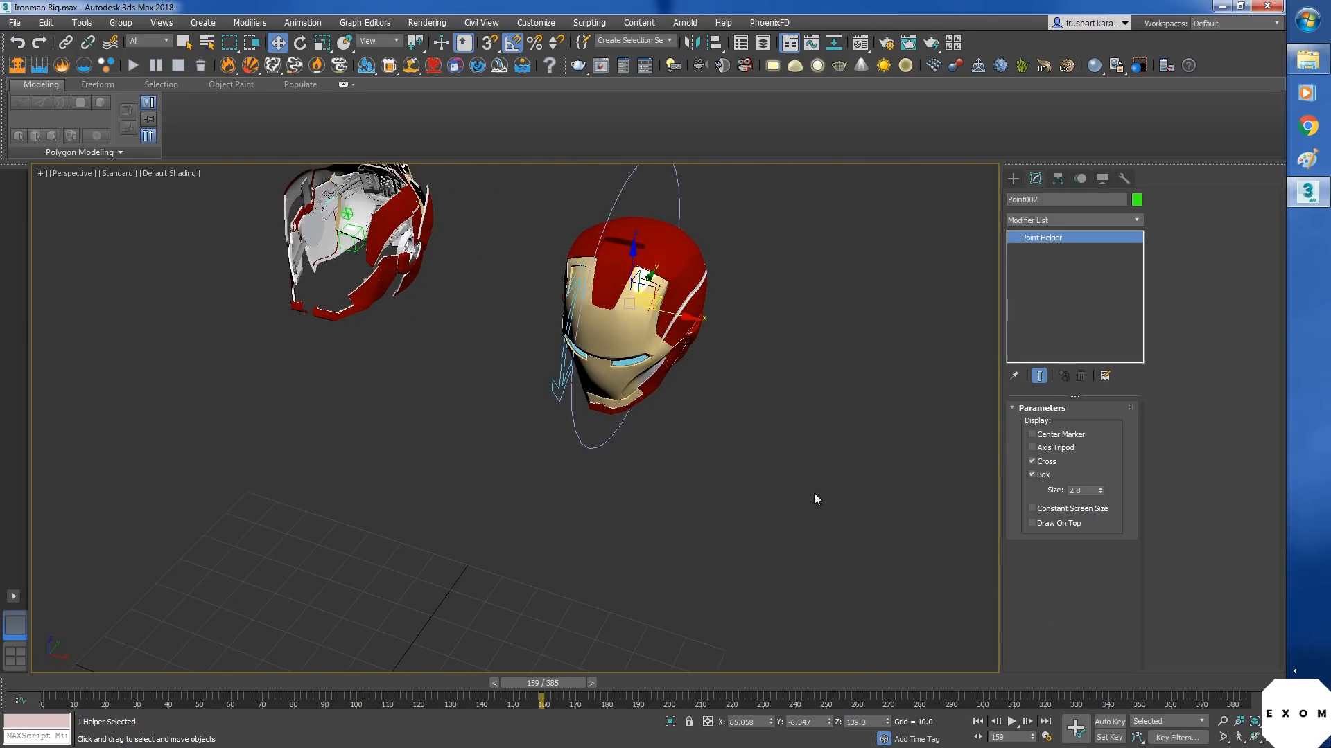
ctrl+click(623, 338)
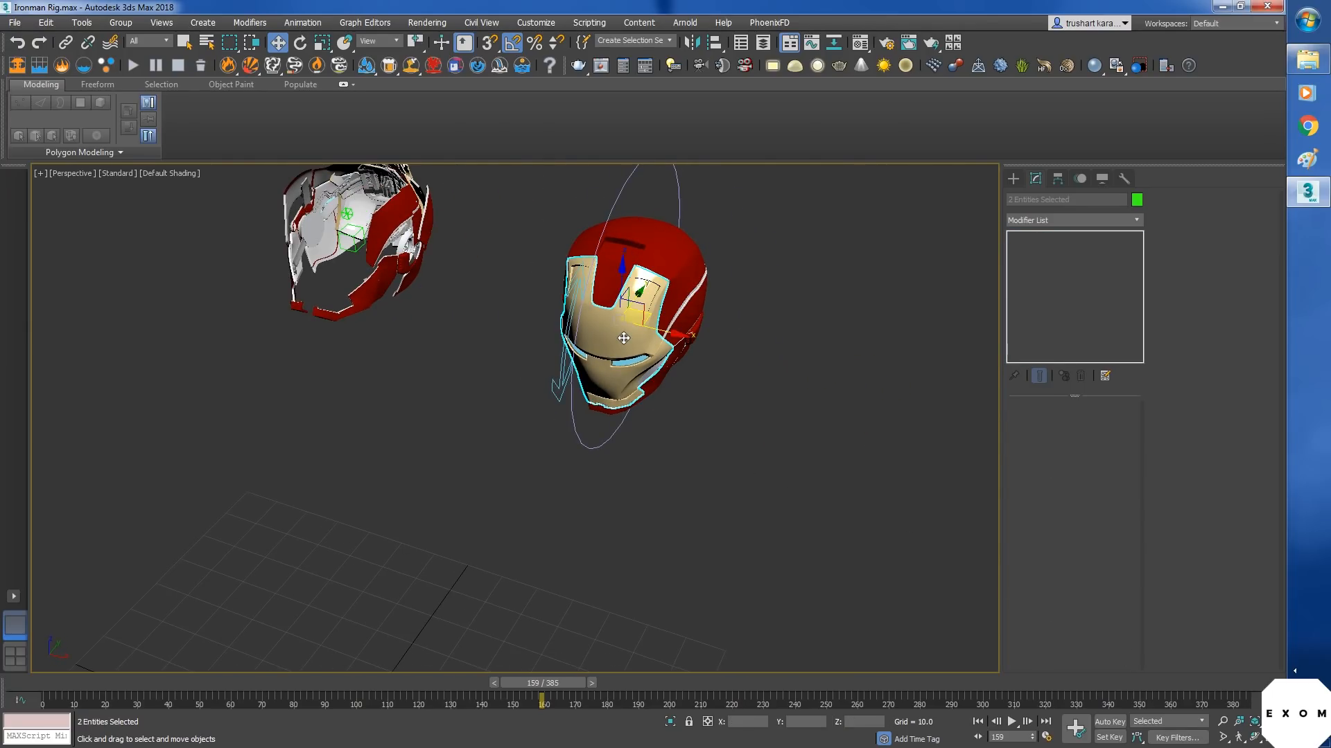
right_click(623, 337)
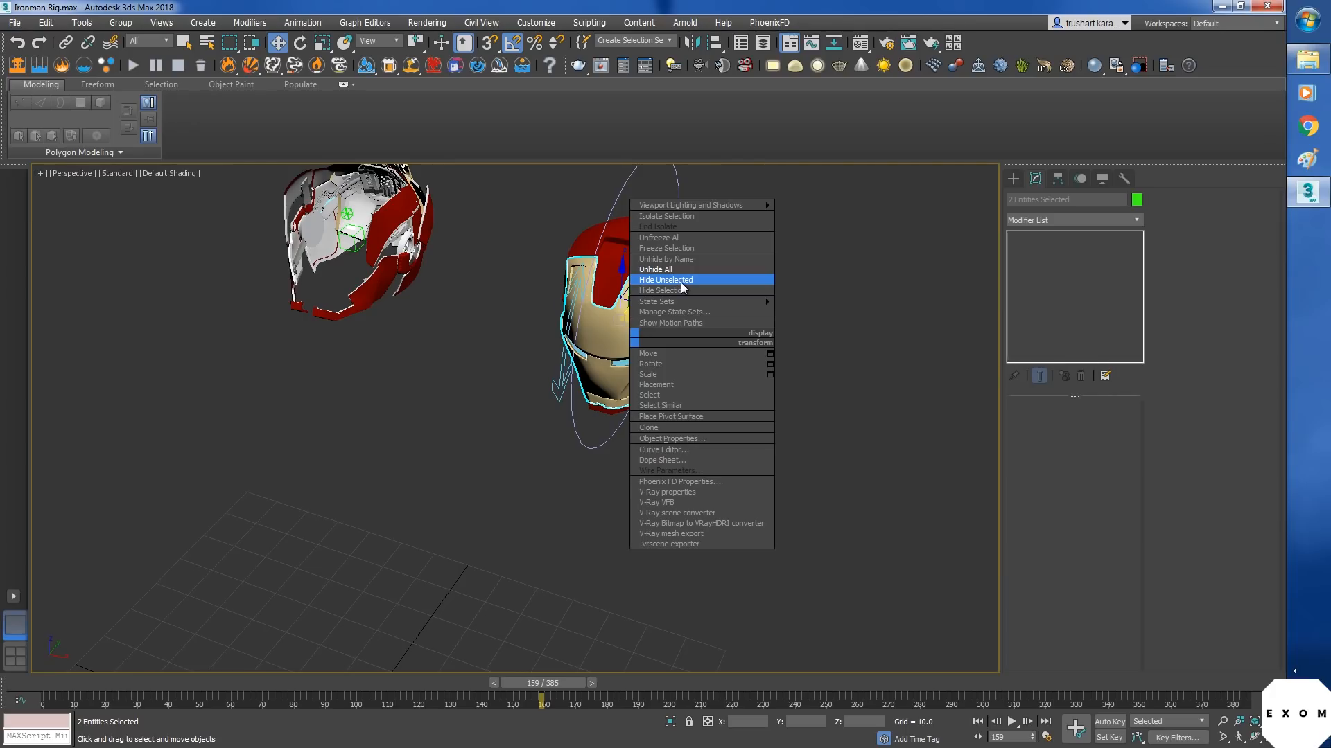
click(682, 281)
- Link the faceplate to the point helper as its parent
alt+middle_drag(683, 285, 608, 366)
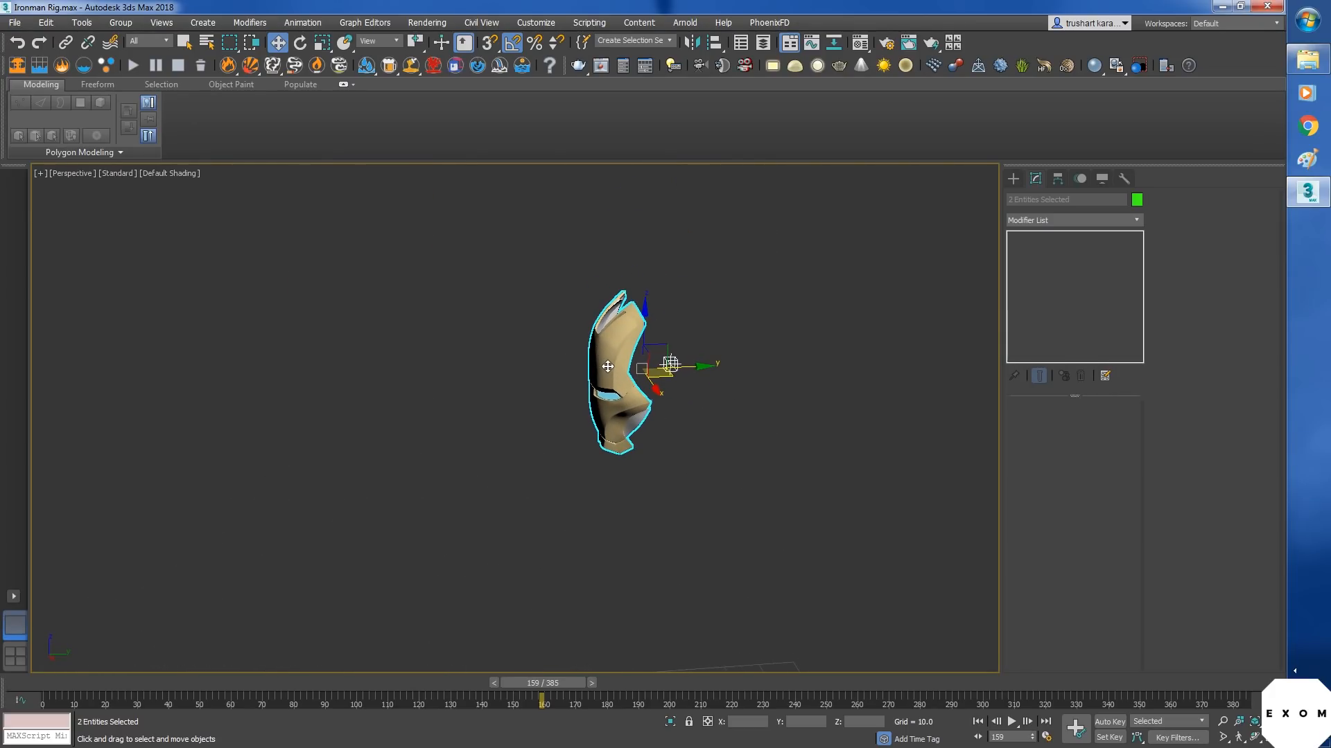
click(608, 366)
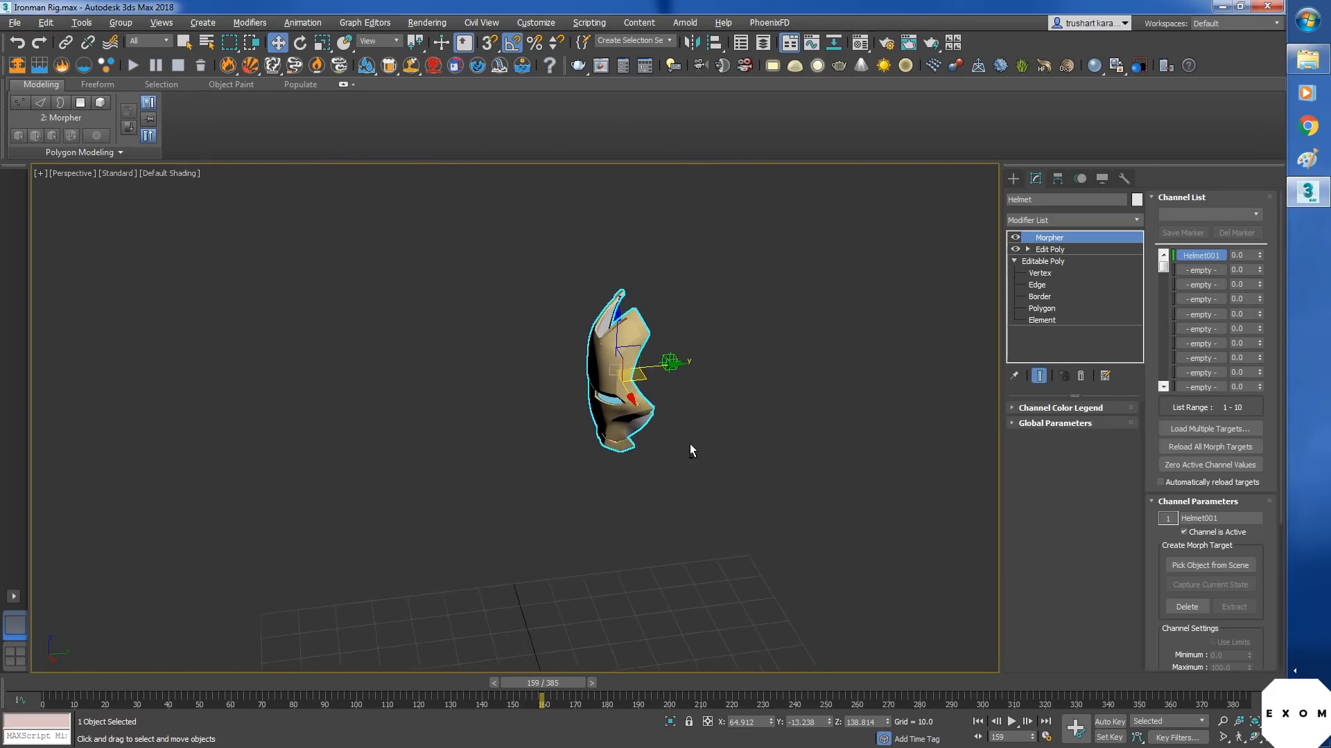
click(66, 42)
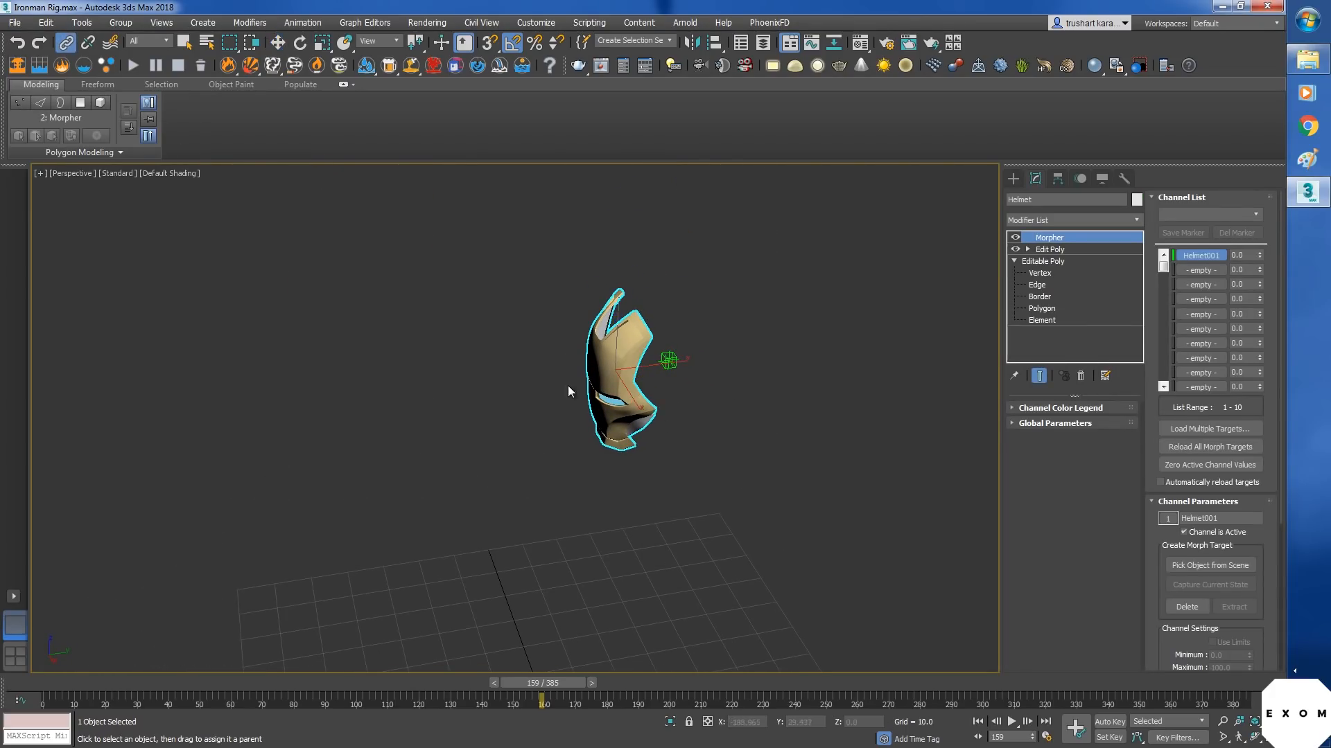
drag(624, 361, 666, 326)
- Try rotating the point helper about X to test the faceplate link, and unhide all objects
click(668, 360)
key(w)
key(e)
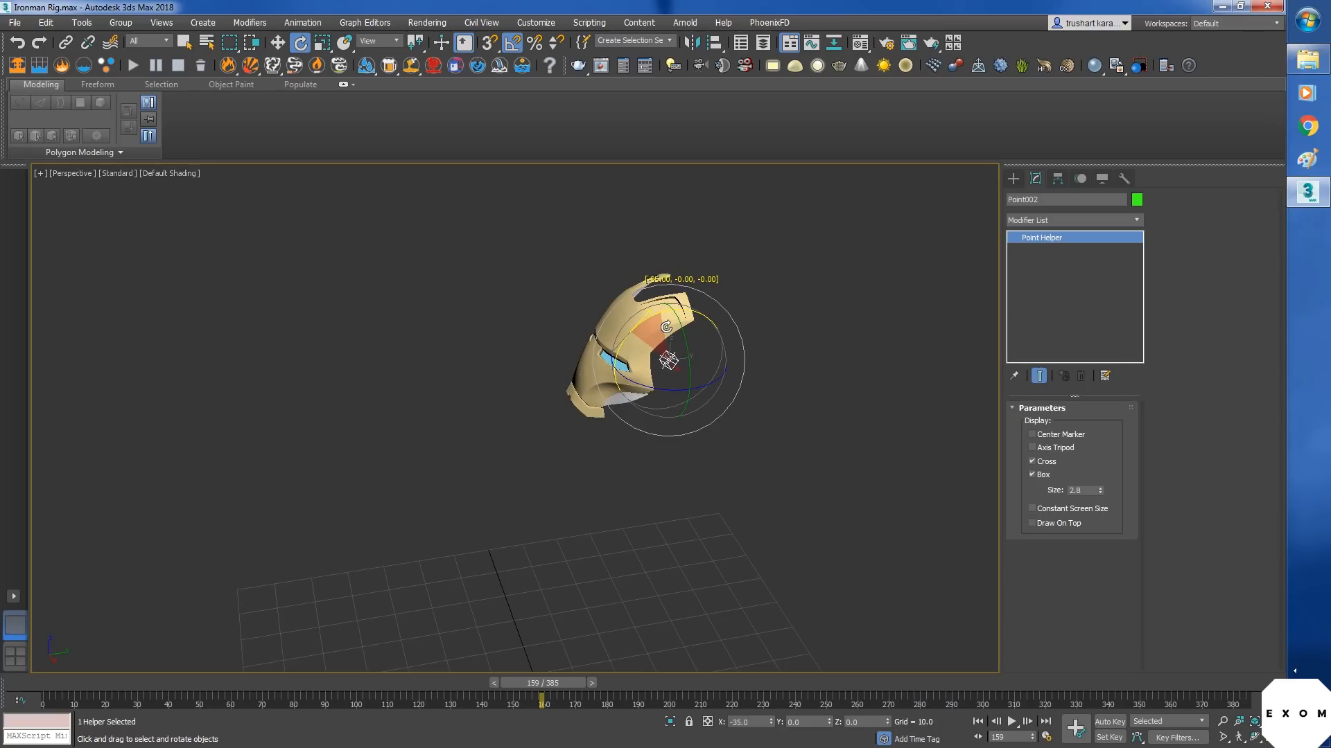
right_click(707, 374)
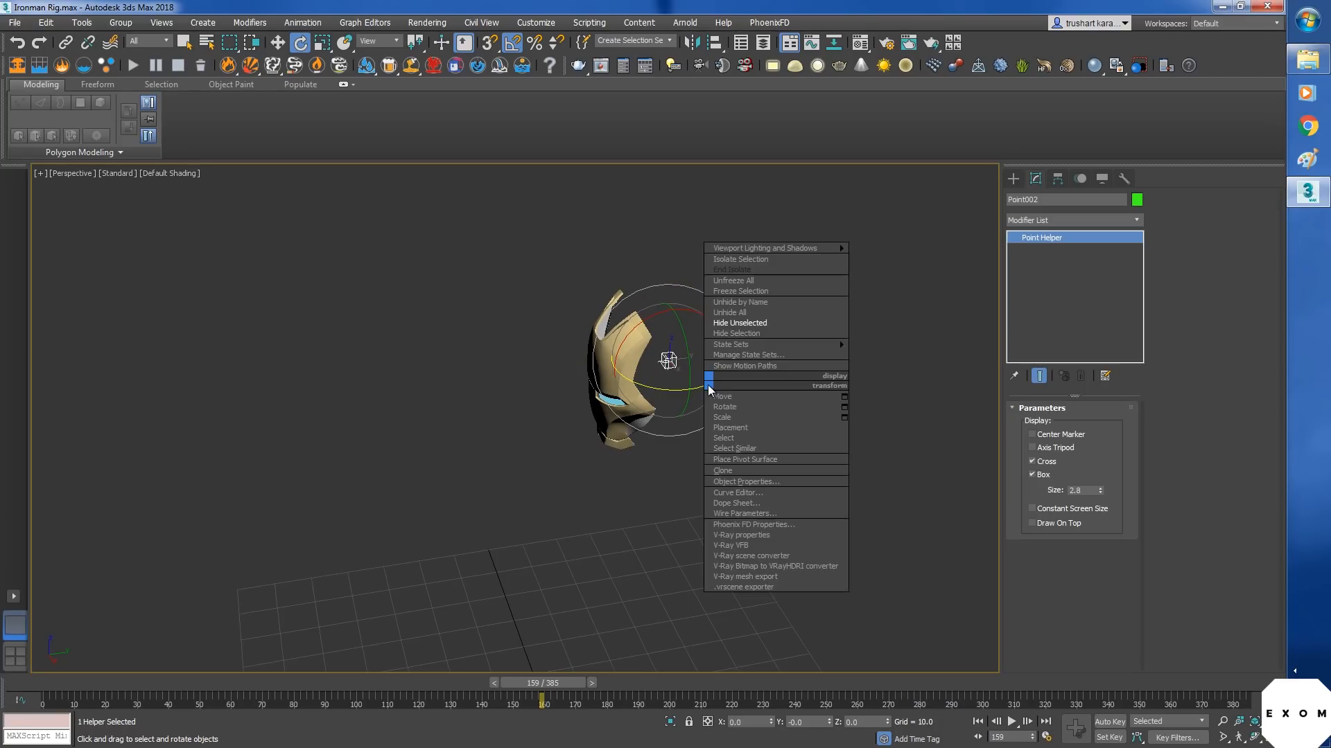
click(734, 312)
click(706, 424)
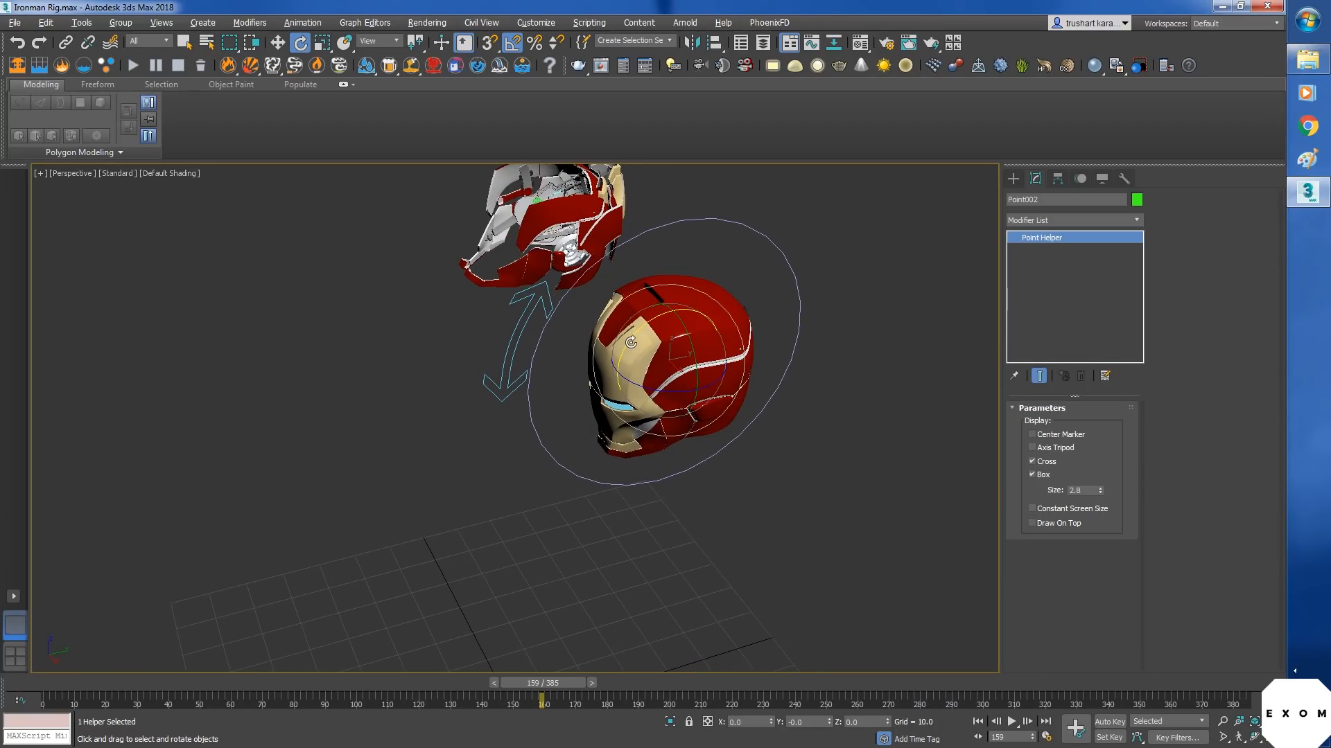
- Test the faceplate opening on the full helmet by rotating the point helper about X and raising the Helmet001 morph
drag(631, 343, 740, 325)
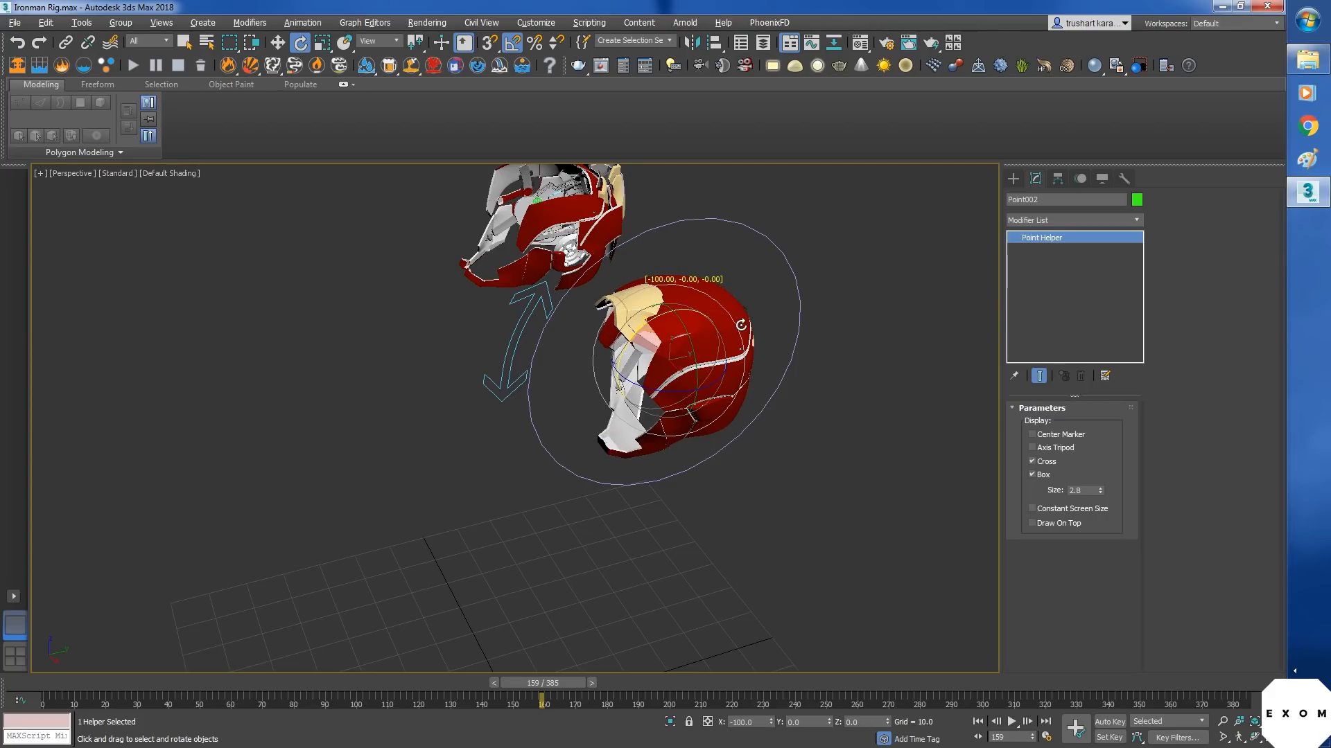
right_click(740, 325)
click(603, 370)
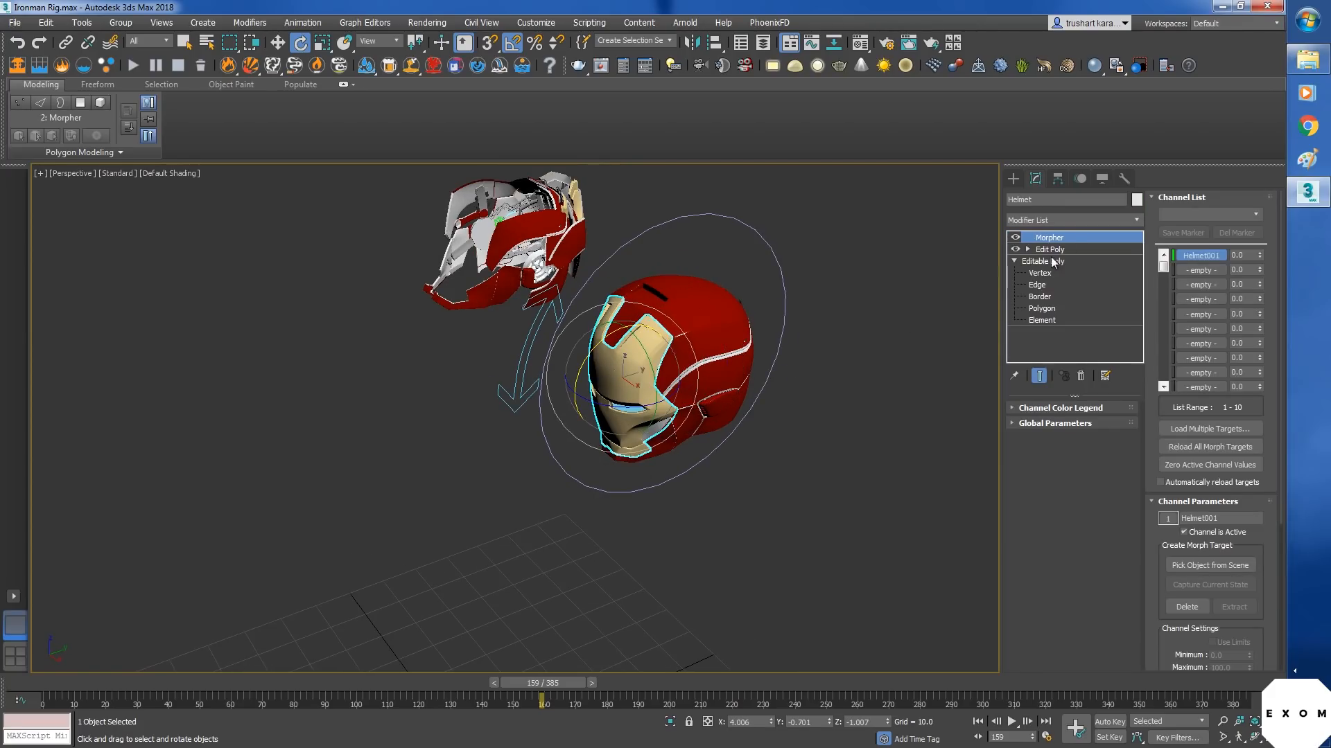
drag(1260, 253, 1260, 173)
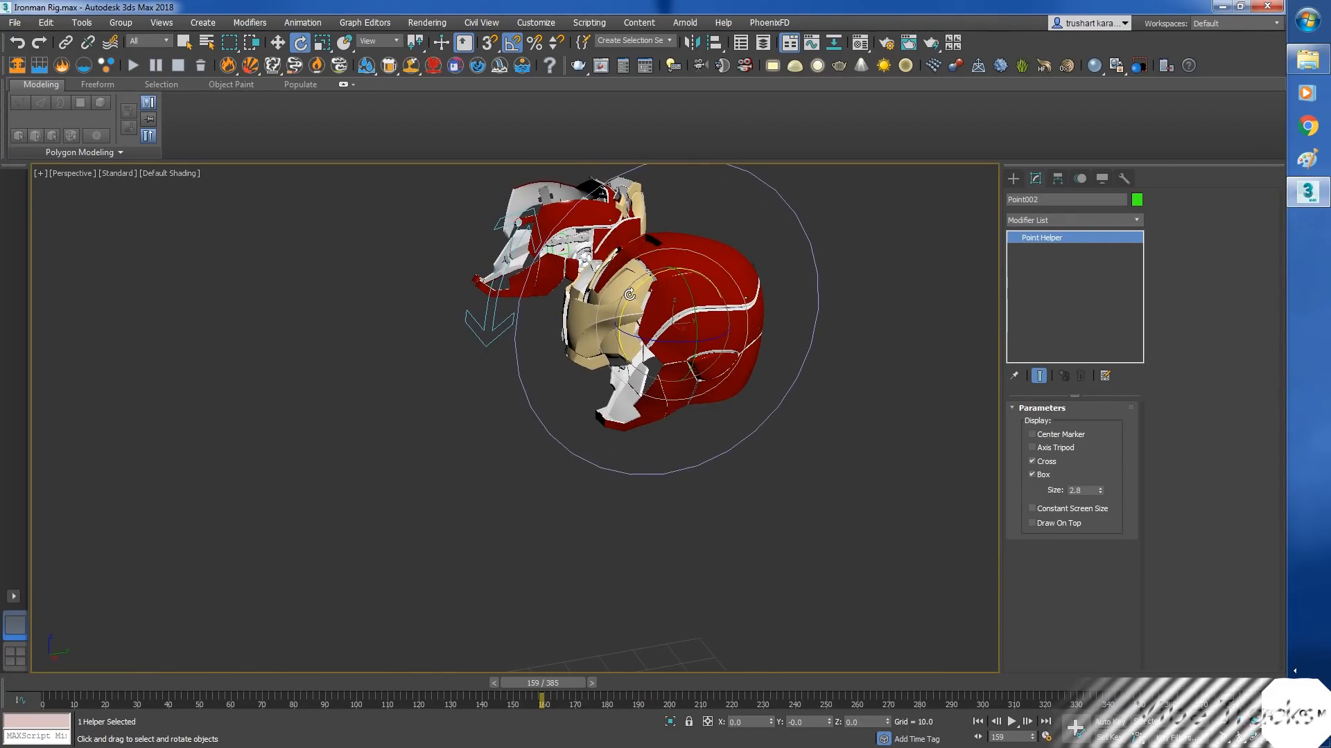
drag(629, 294, 672, 342)
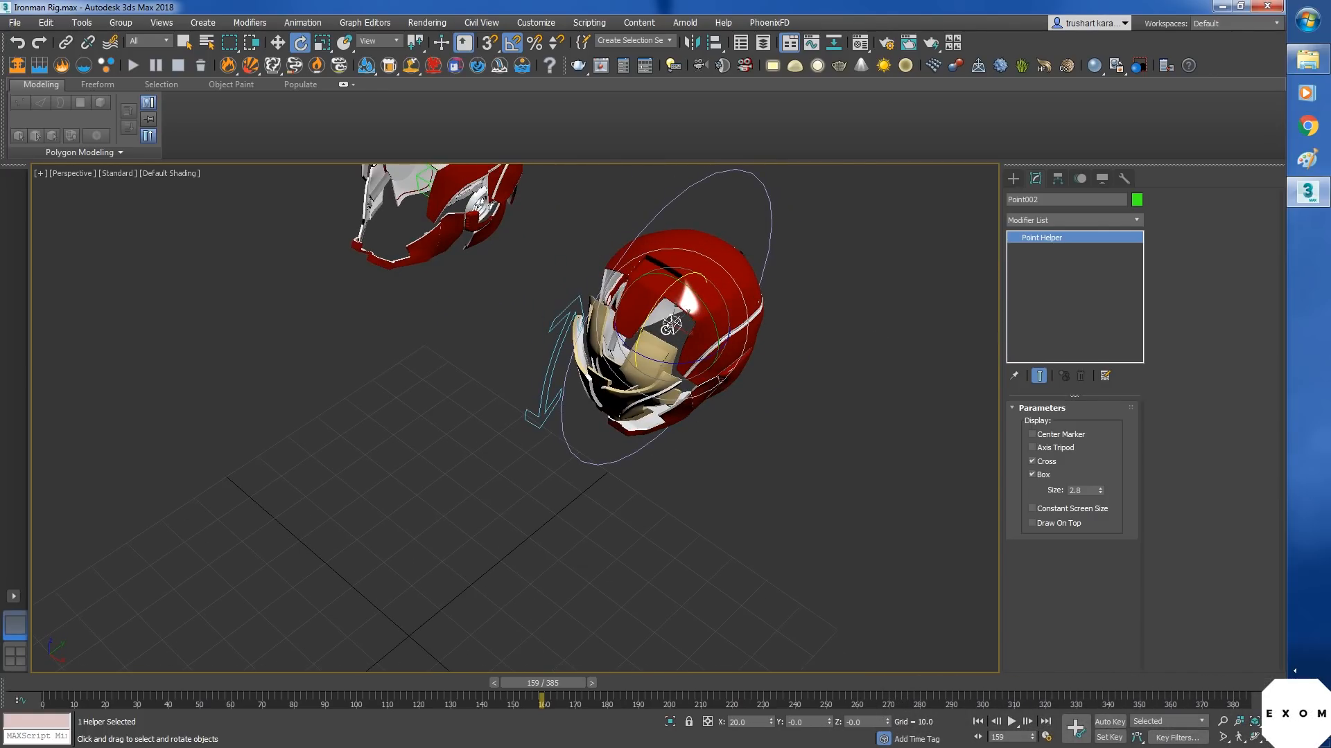
drag(672, 325, 779, 421)
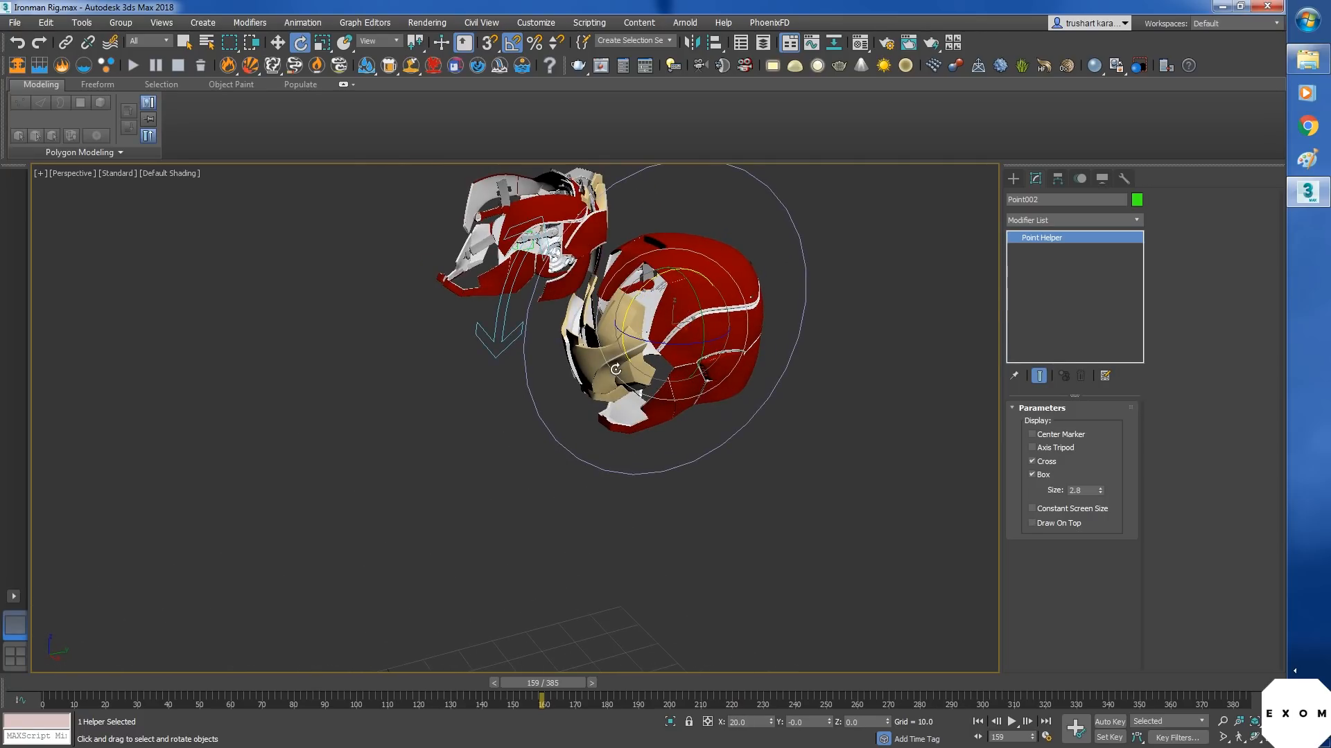
key(Page_Down)
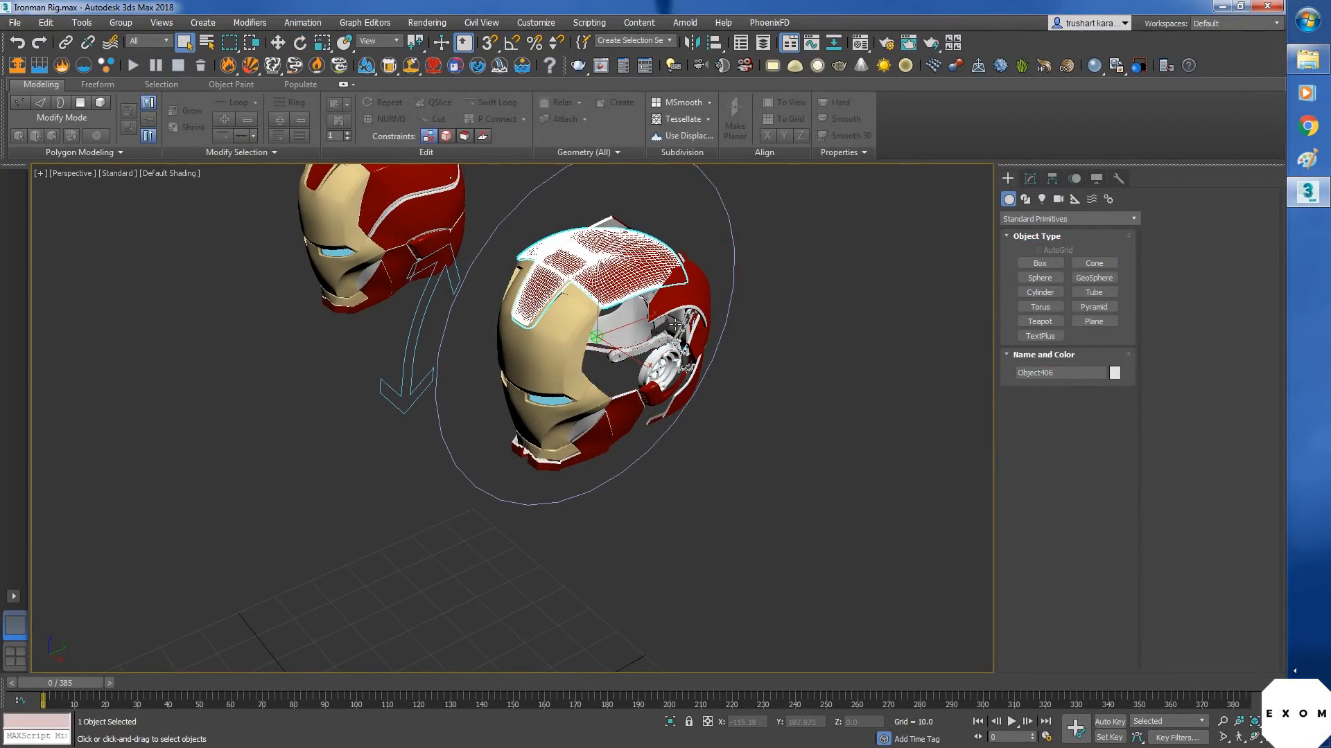
- Create a Dummy helper on the grid beside the helmet
click(1074, 199)
click(1039, 263)
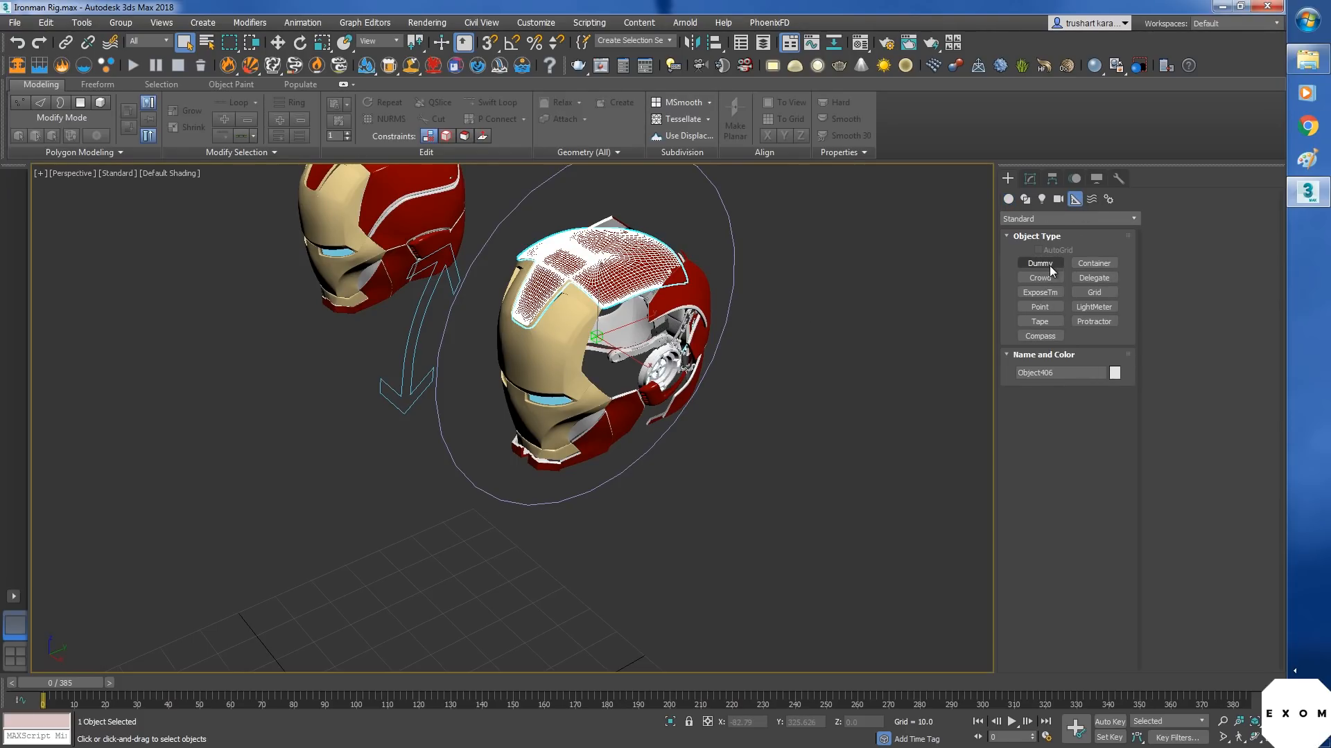
alt+middle_drag(760, 491, 772, 509)
drag(638, 579, 655, 597)
key(w)
alt+middle_drag(736, 559, 778, 612)
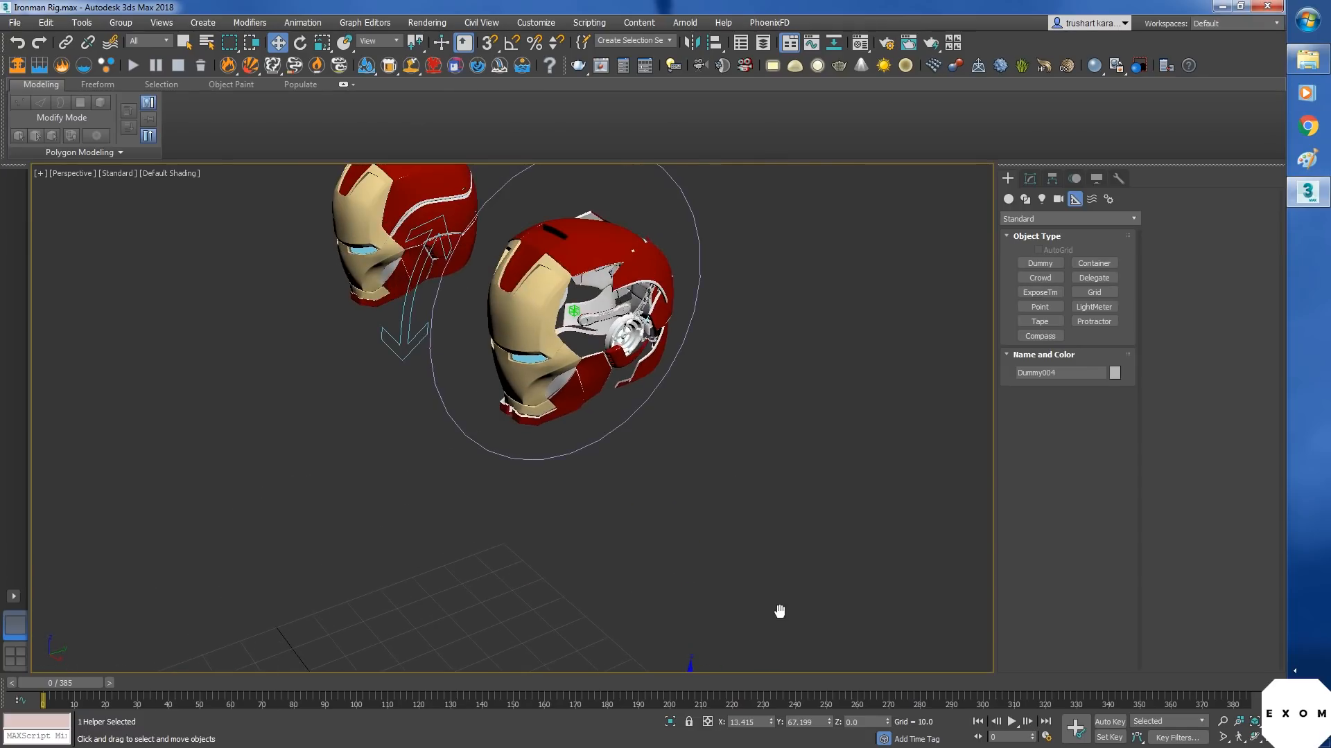
- Align the dummy to the point helper on X, Y and Z, pivot point to pivot point
key(alt+a)
click(571, 313)
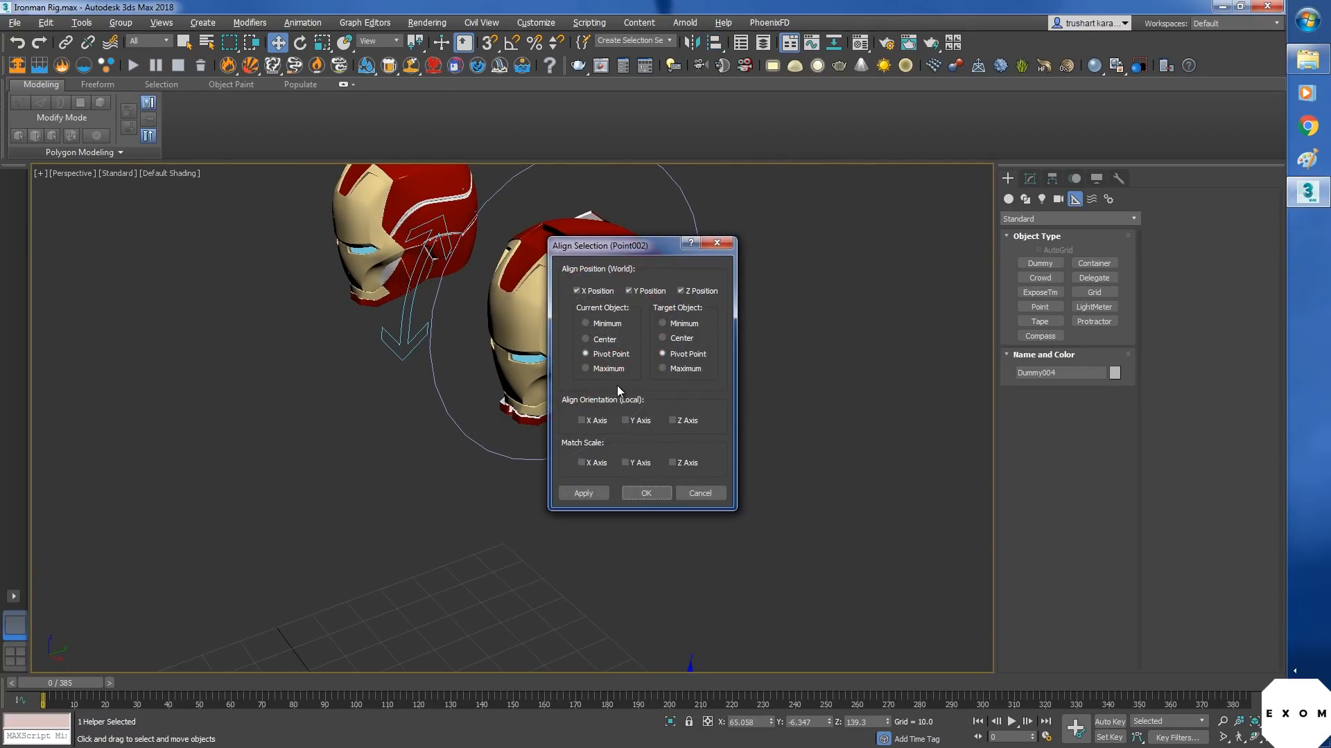
click(647, 494)
- Scale the dummy down uniformly to about 32 percent so it fits inside the helmet
key(z)
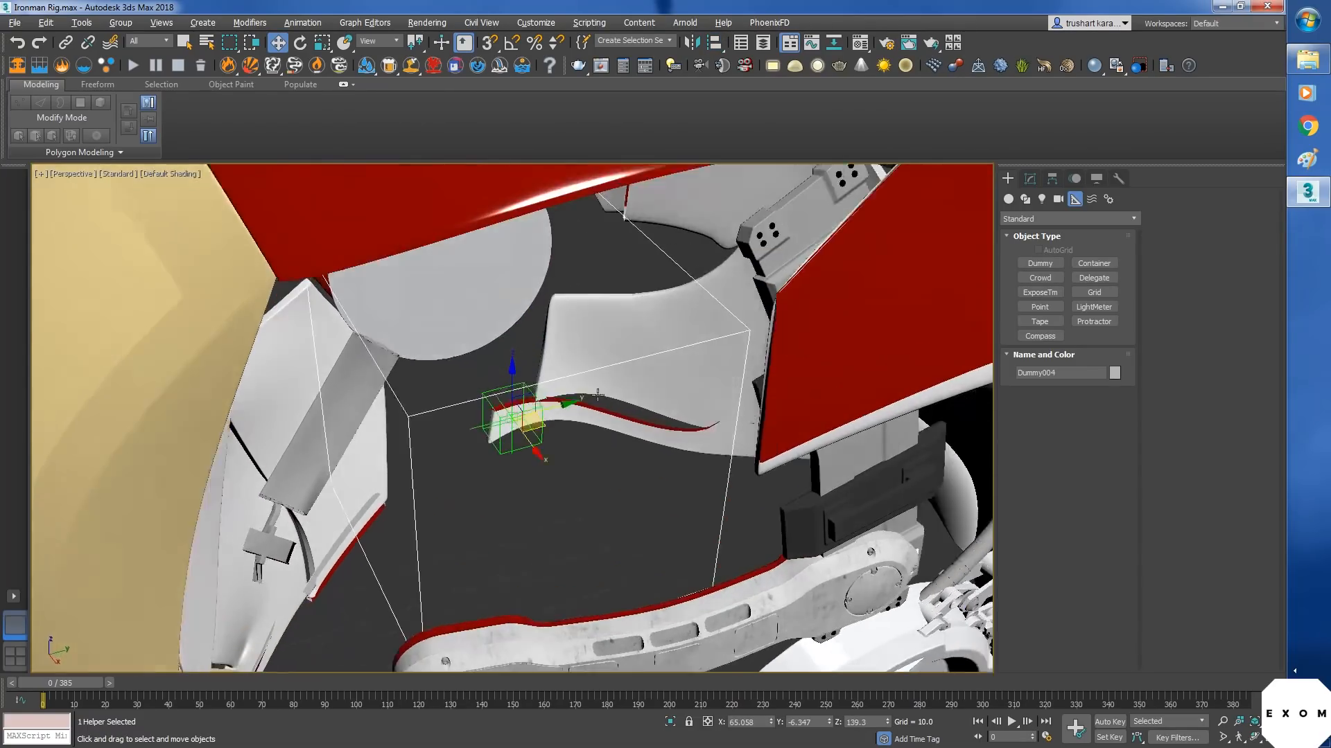
key(r)
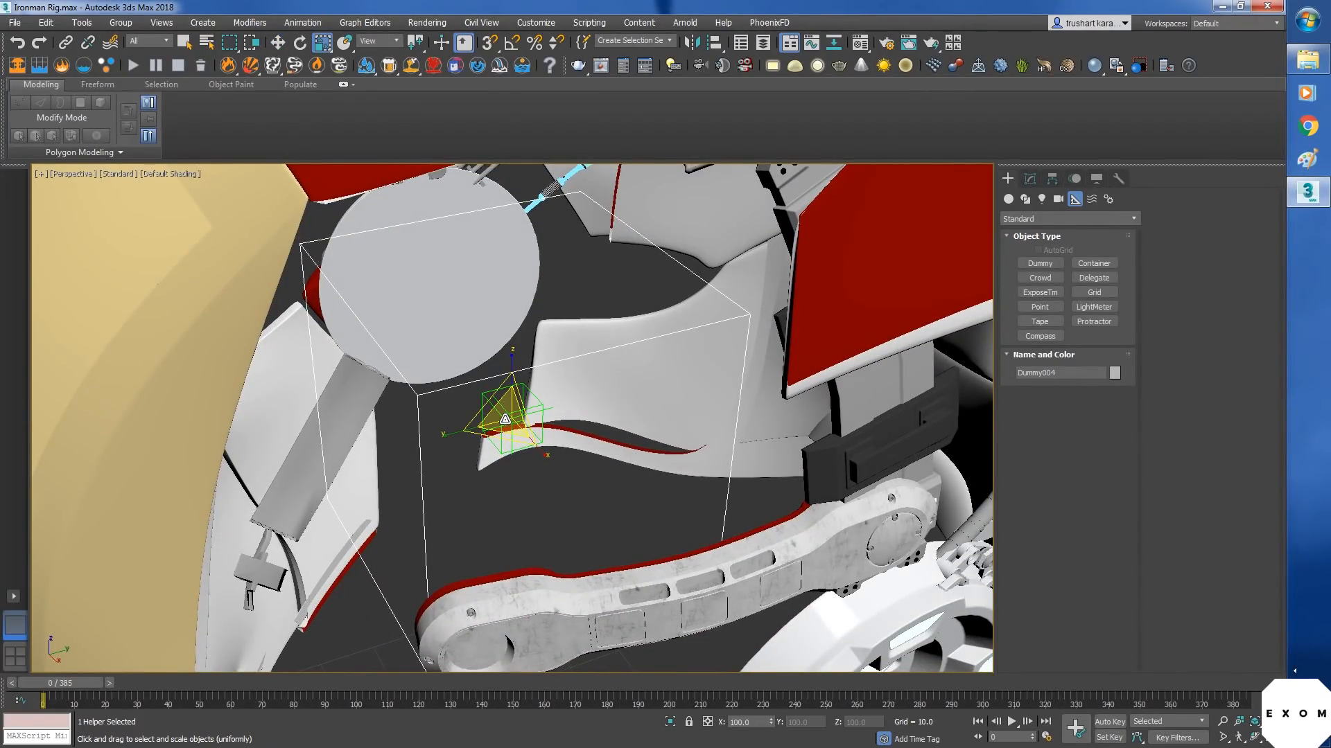
drag(510, 415, 523, 565)
scroll(645, 463, down, 6)
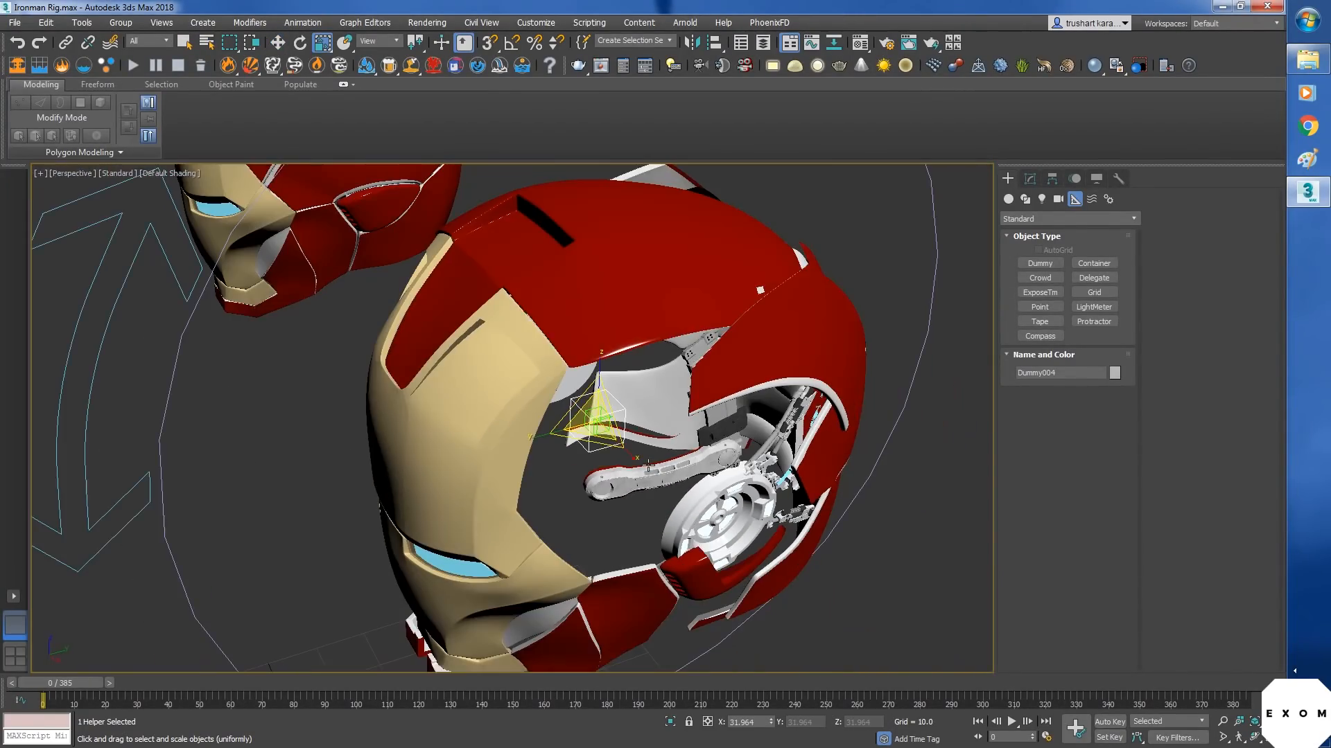
alt+middle_drag(647, 467, 614, 464)
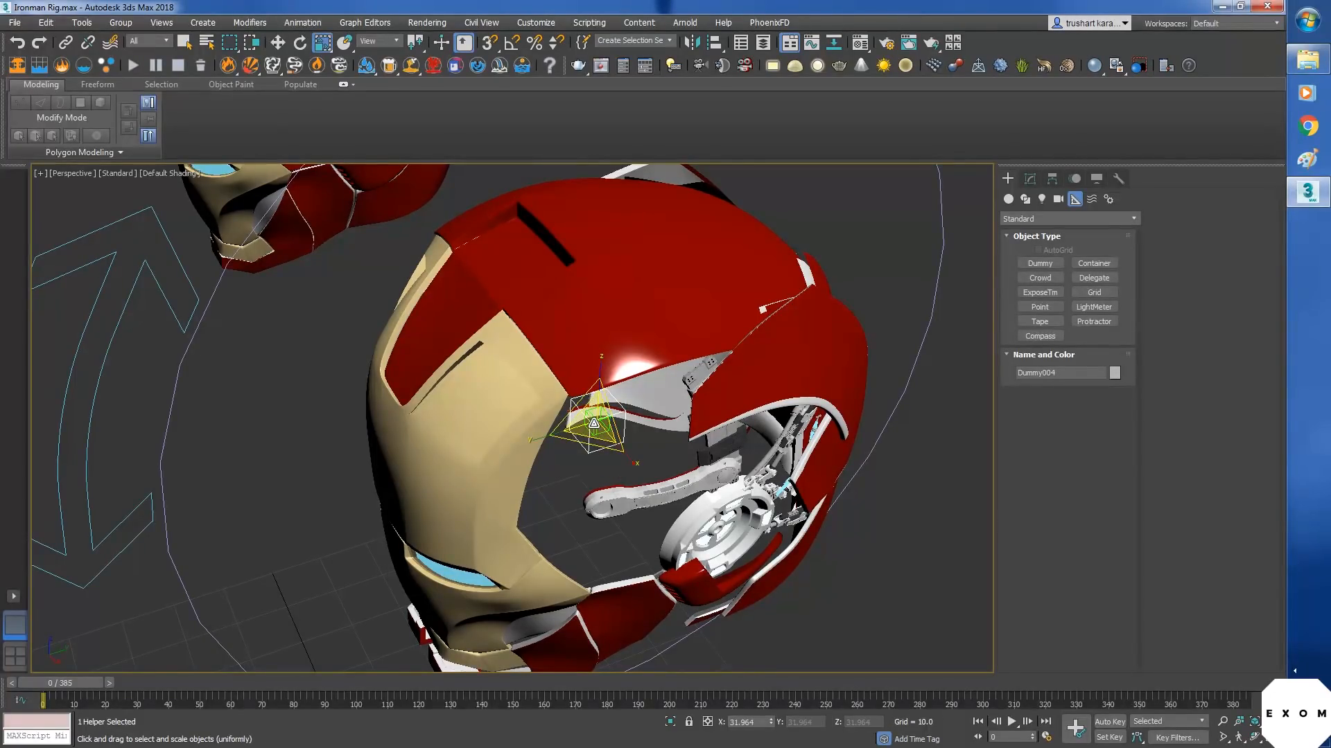
- Select both helpers, the faceplate and the red top plate, and hide all unselected objects
key(w)
ctrl+click(597, 433)
ctrl+click(496, 415)
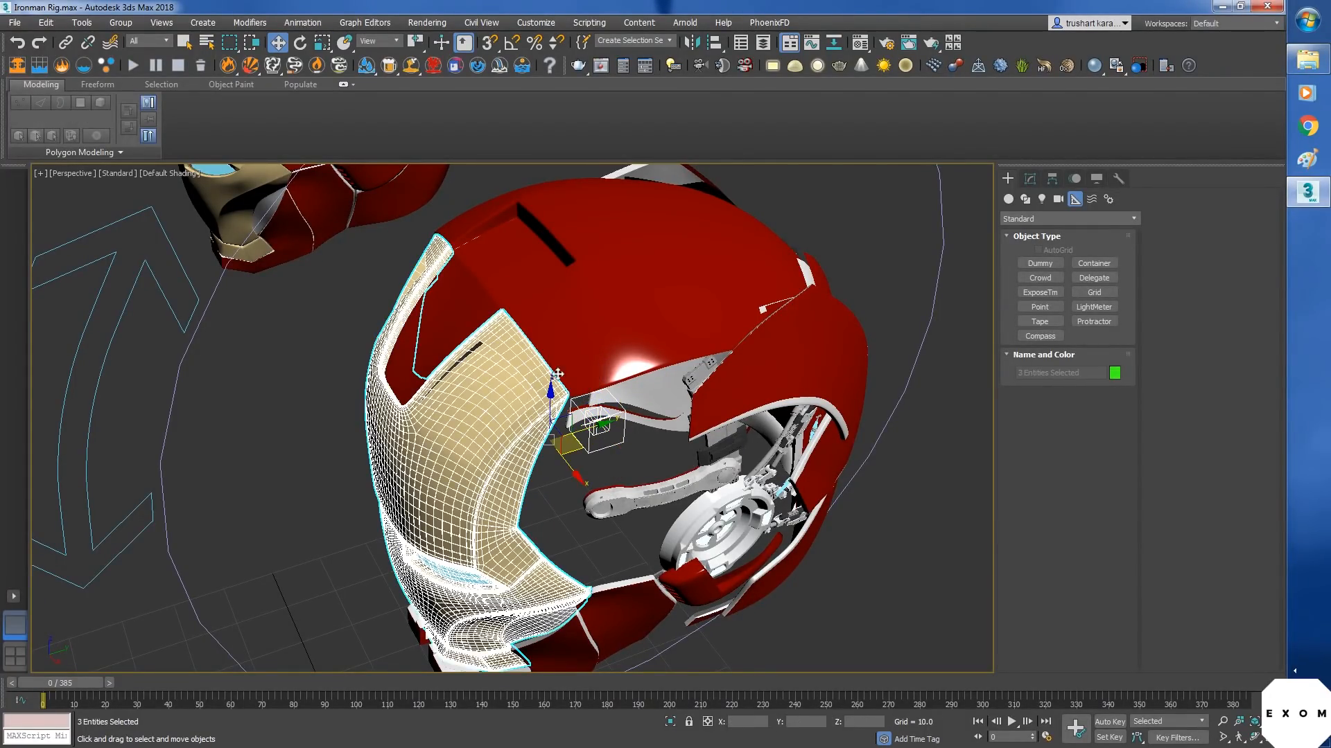
ctrl+click(612, 326)
right_click(609, 322)
click(662, 264)
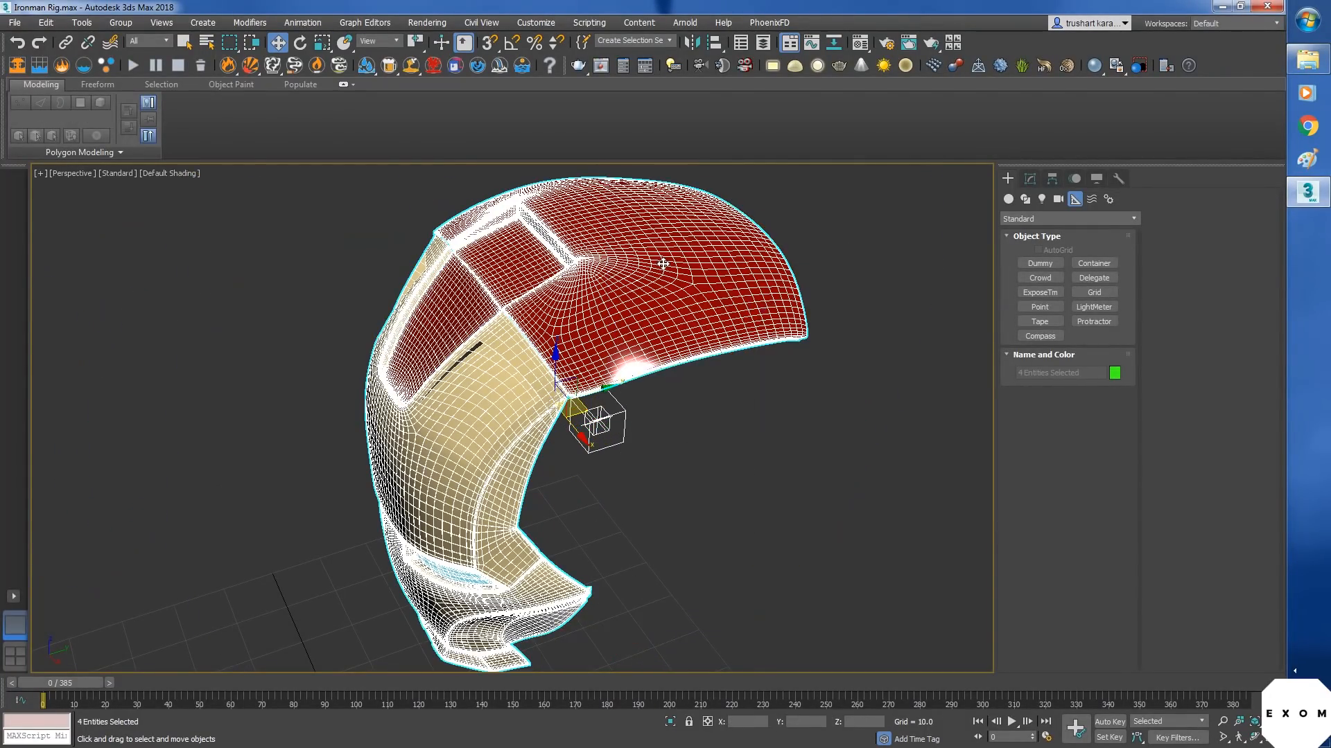
click(688, 511)
- Link the red top plate and the point helper to the dummy as their parent
alt+middle_drag(687, 514, 666, 499)
middle_drag(666, 499, 734, 439)
click(721, 206)
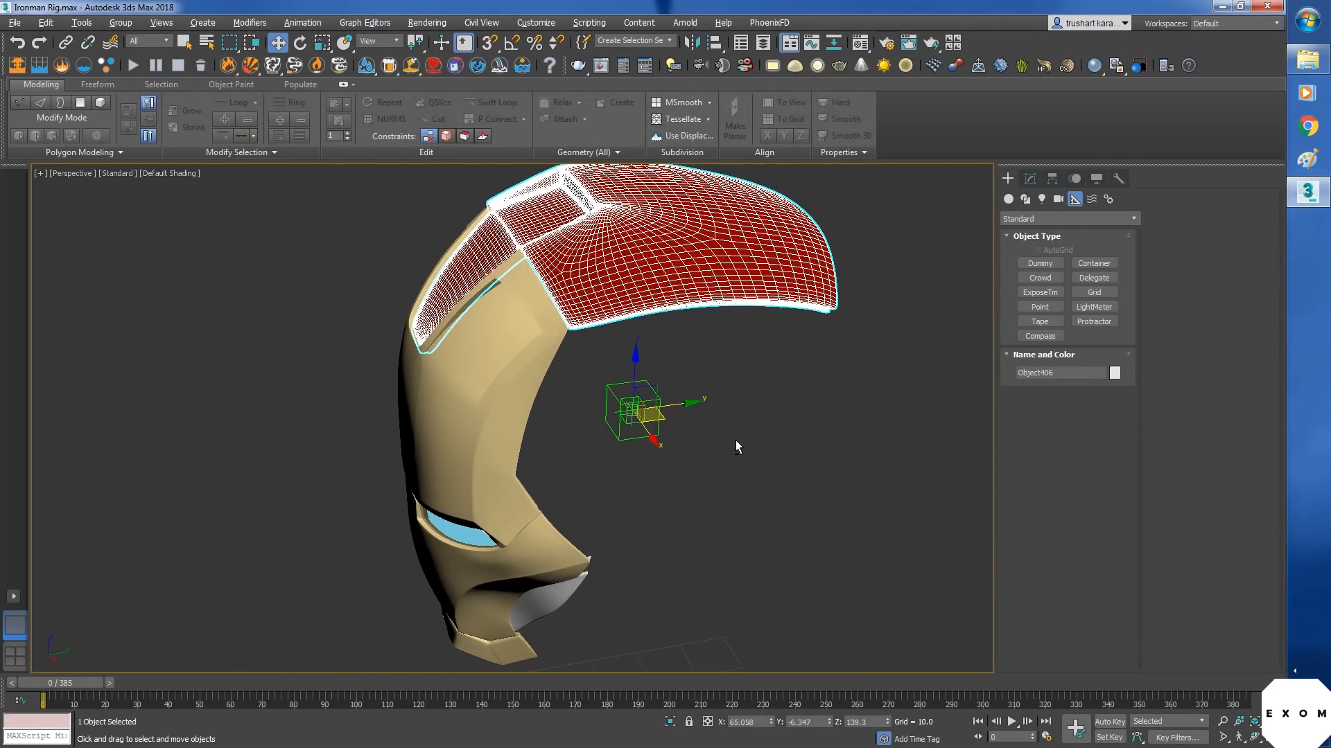
click(65, 42)
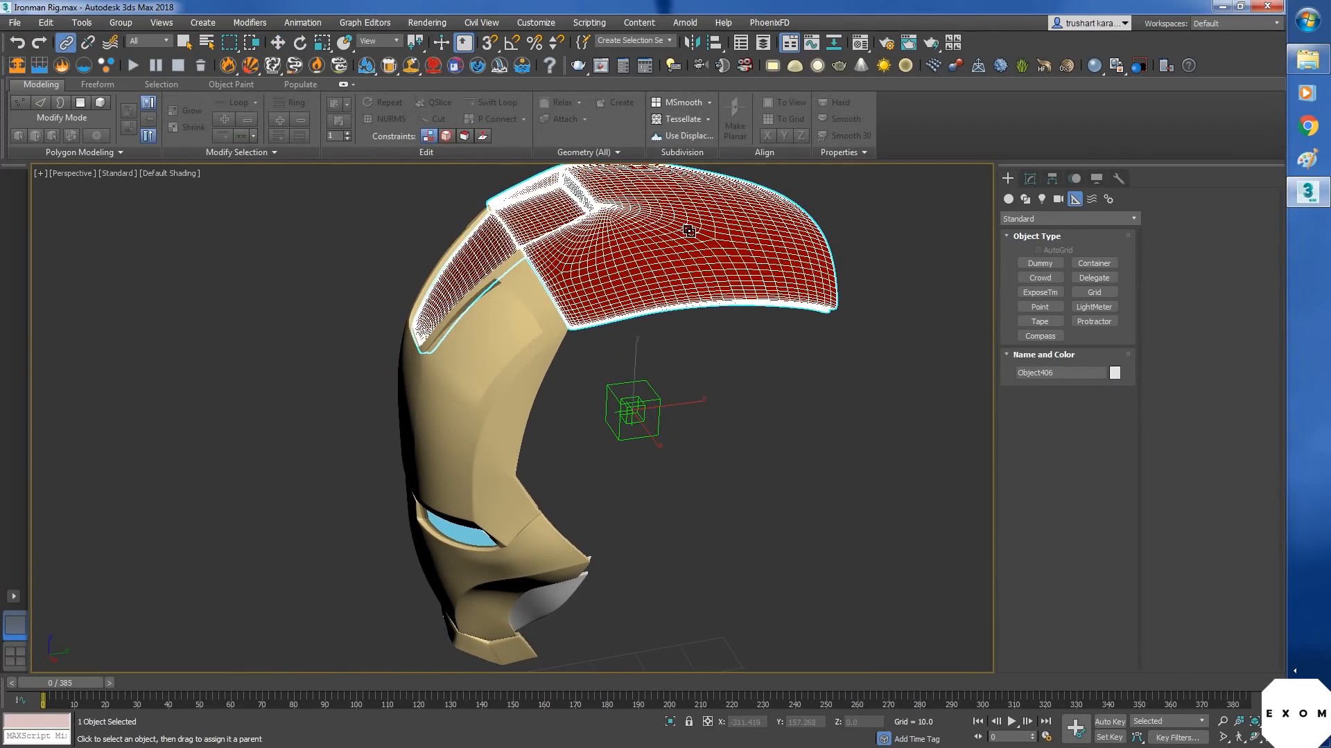
drag(698, 469, 661, 441)
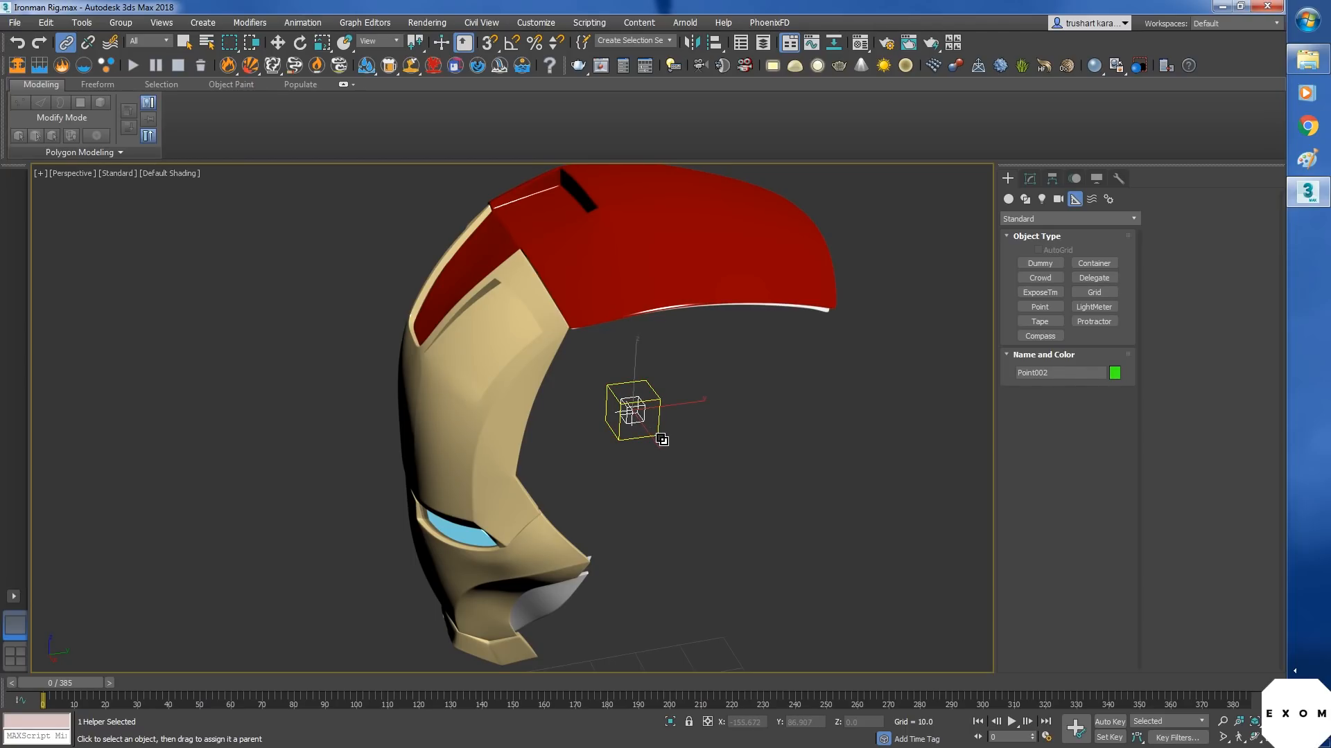
click(756, 473)
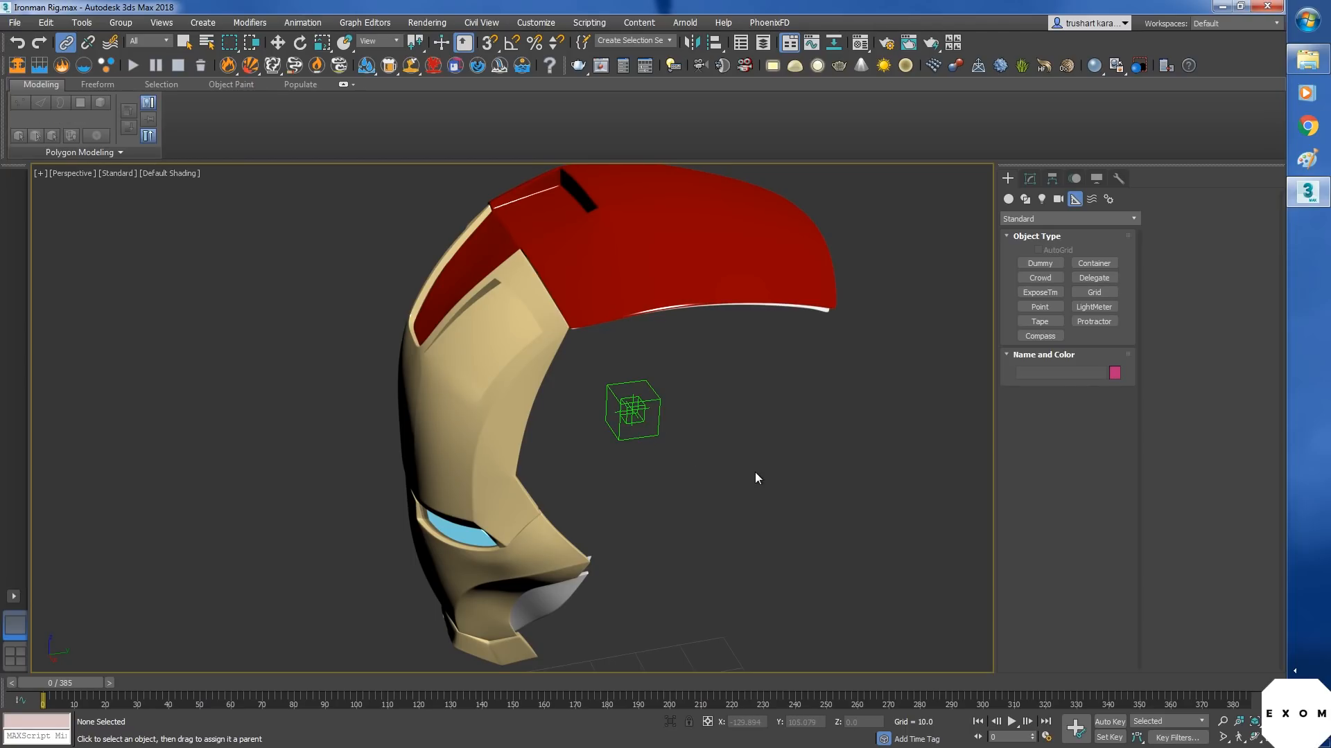
- Set the faceplate's Helmet001 morph channel to 100
click(461, 398)
key(e)
click(1030, 179)
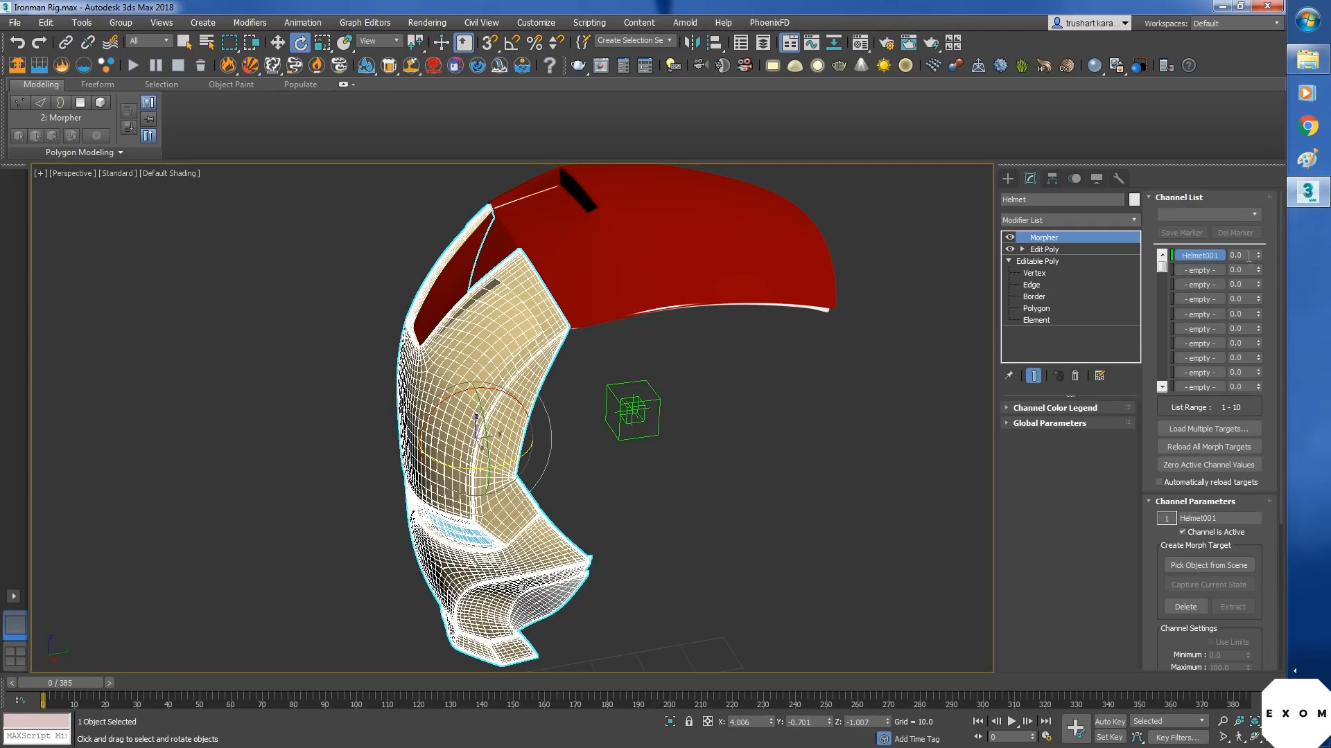
drag(1258, 255, 85, 603)
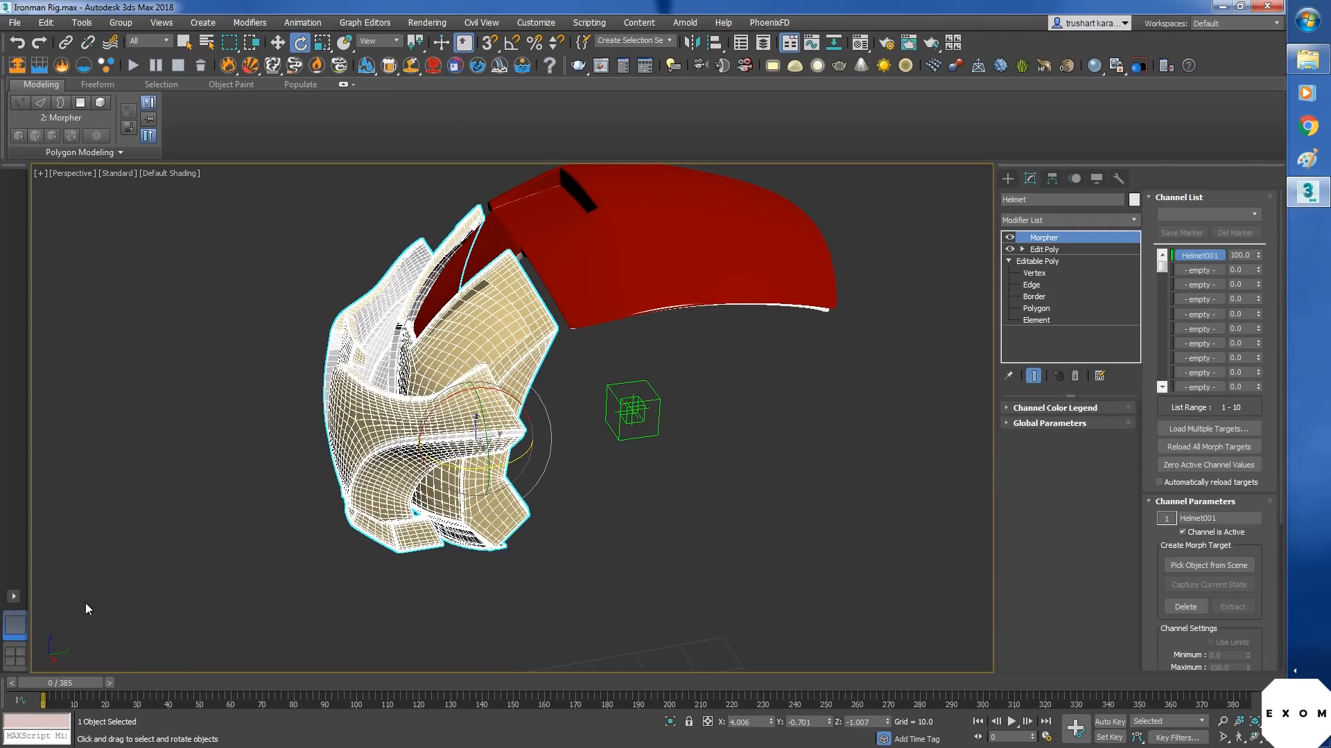
- Try rotating the point helper about -62 degrees and the dummy about -91 degrees on X, and undo both rotations
click(629, 425)
drag(607, 381, 652, 326)
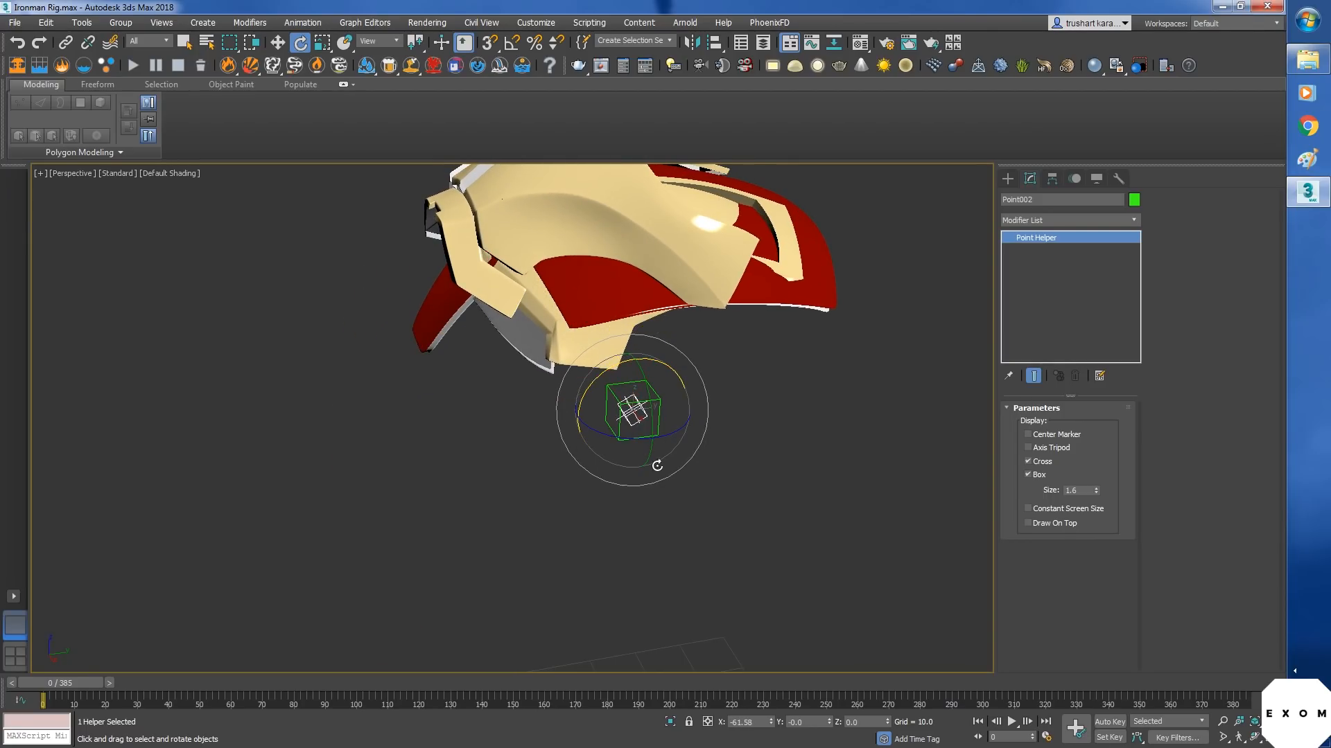
click(613, 393)
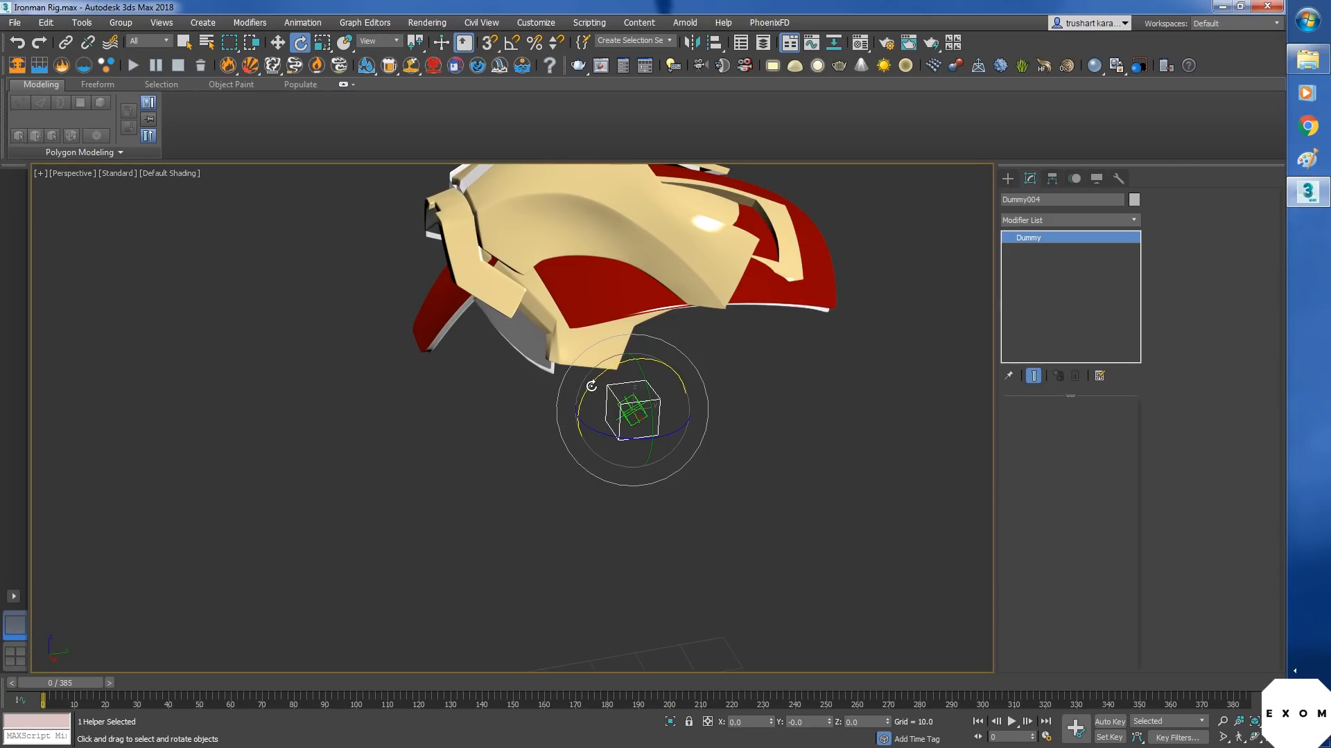
drag(591, 386, 769, 460)
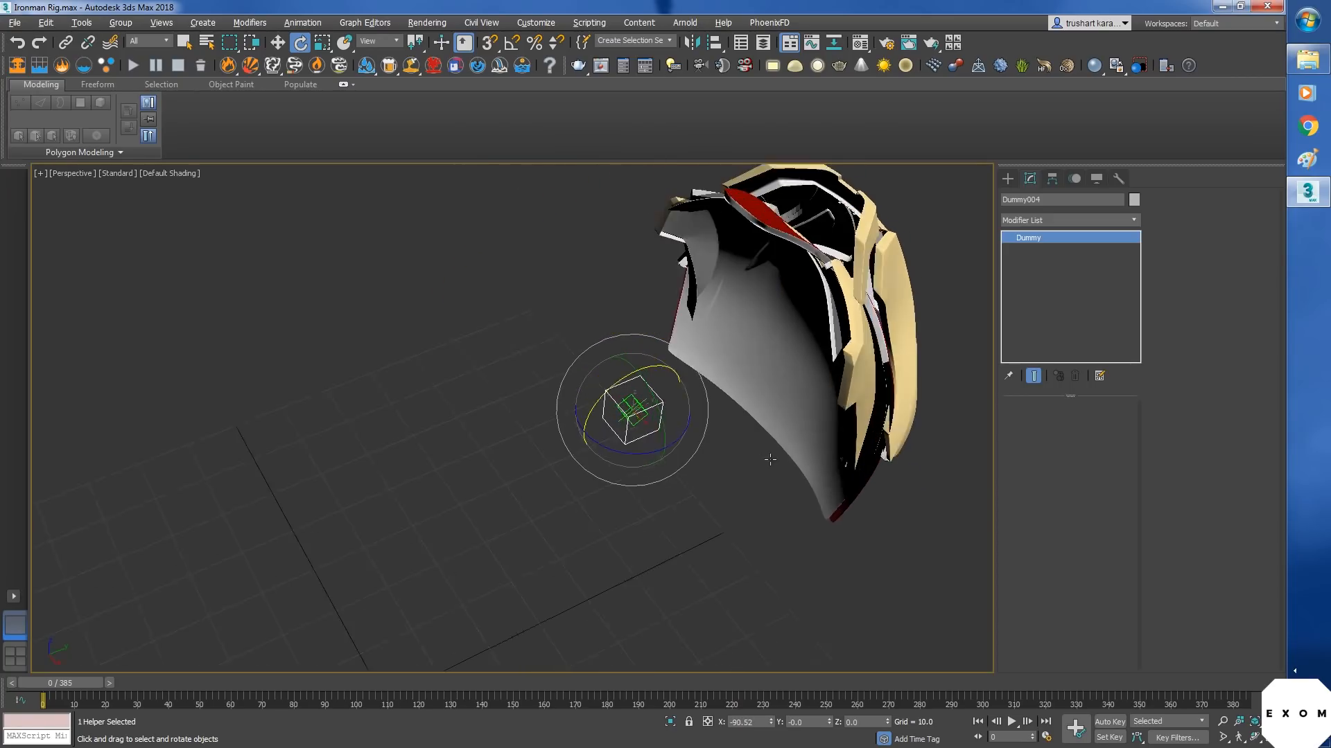
alt+middle_drag(770, 459, 697, 440)
scroll(734, 407, down, 4)
key(ctrl+z)
key(ctrl+z)
- Clear the selection and unhide all objects
click(736, 480)
right_click(741, 370)
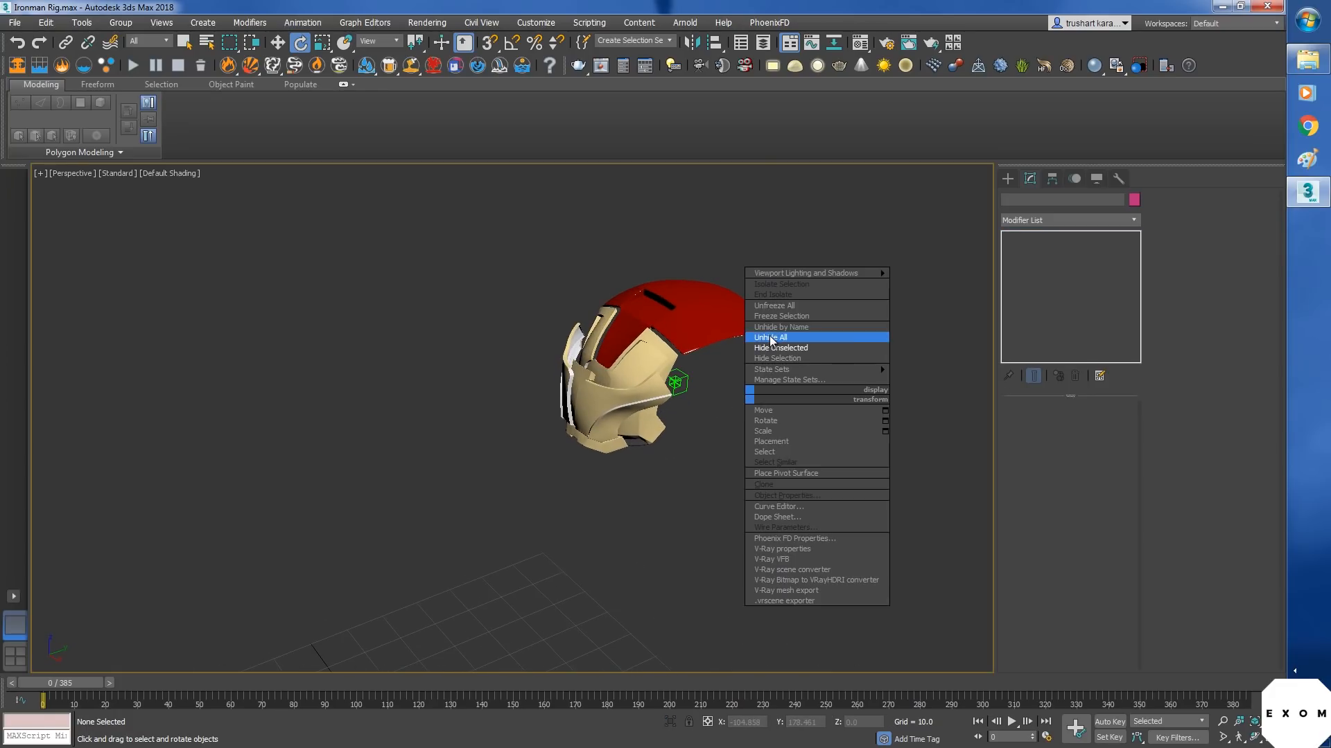
click(776, 340)
click(703, 393)
- Select the swing arm Hinge6_Swing_Arm_008 inside the helmet's side opening and hide all unselected objects
alt+middle_drag(704, 393, 749, 457)
scroll(748, 457, up, 5)
drag(679, 434, 759, 469)
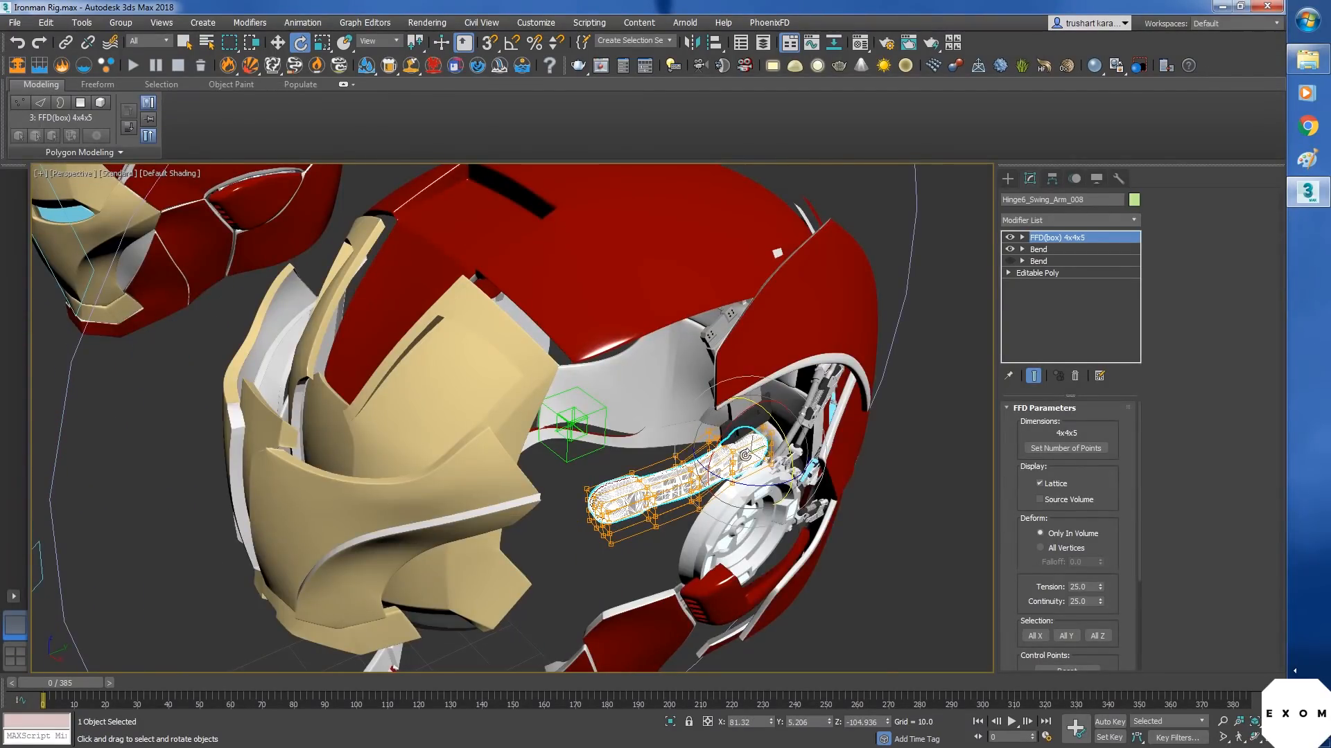
right_click(741, 447)
click(778, 393)
alt+middle_drag(778, 394, 655, 504)
scroll(672, 508, up, 5)
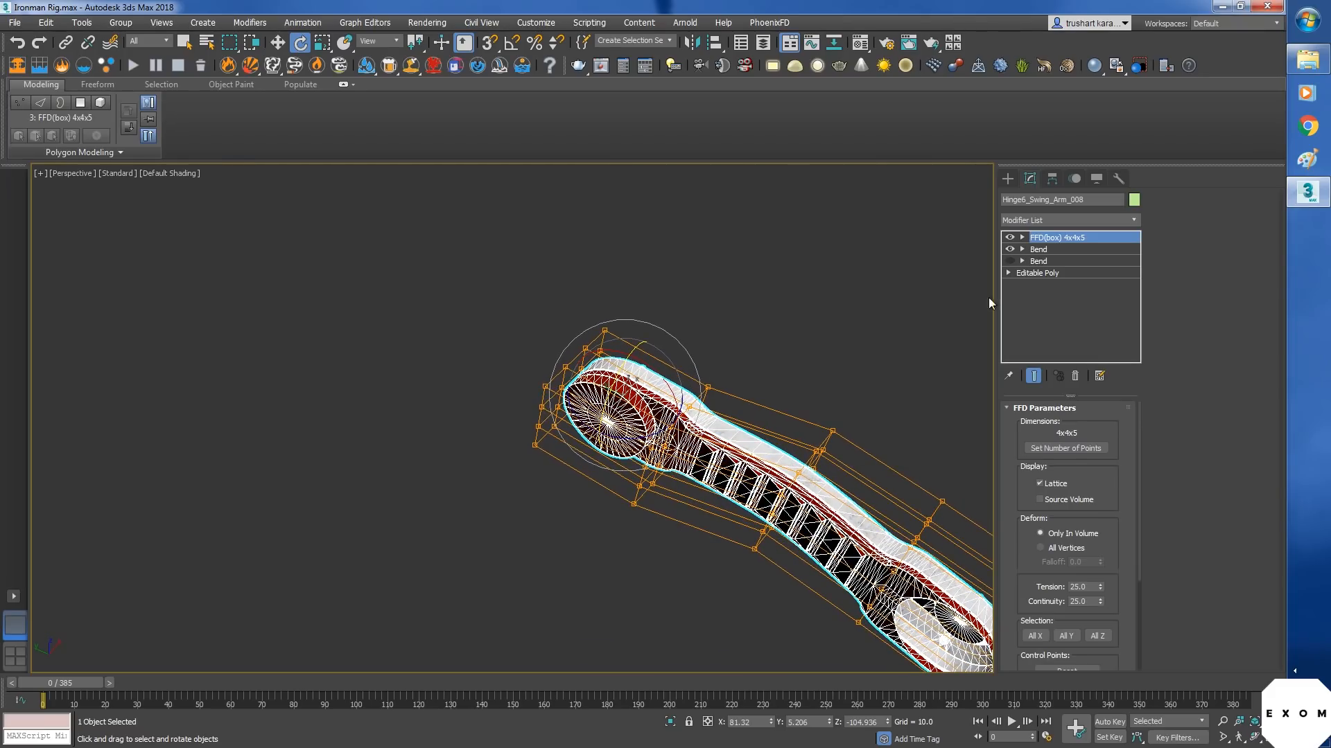
- Enable pivot-only adjustment for the selected swing arm and bring its round end into close view
click(1052, 178)
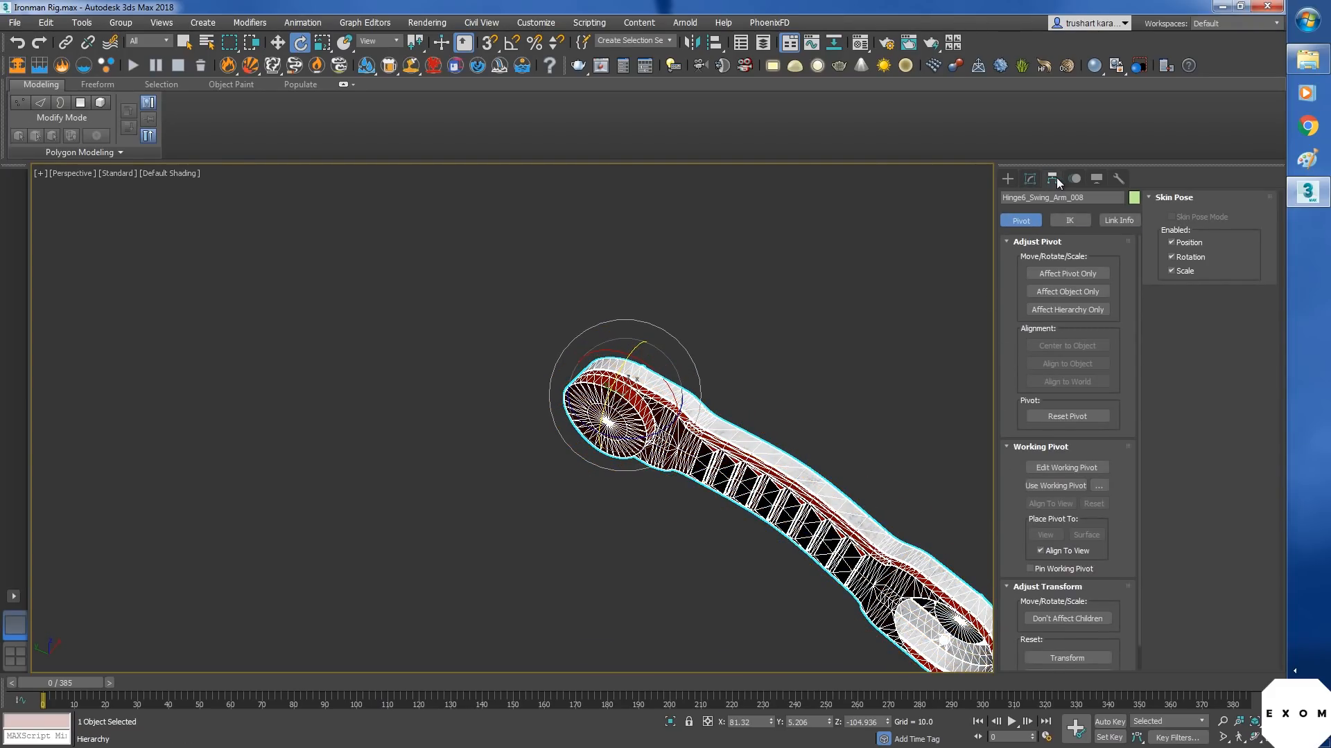
click(1065, 274)
mouse_move(723, 468)
alt+middle_down()
mouse_move(704, 497)
mouse_move(714, 465)
mouse_move(694, 455)
mouse_move(724, 450)
alt+middle_up()
scroll(590, 460, up, 4)
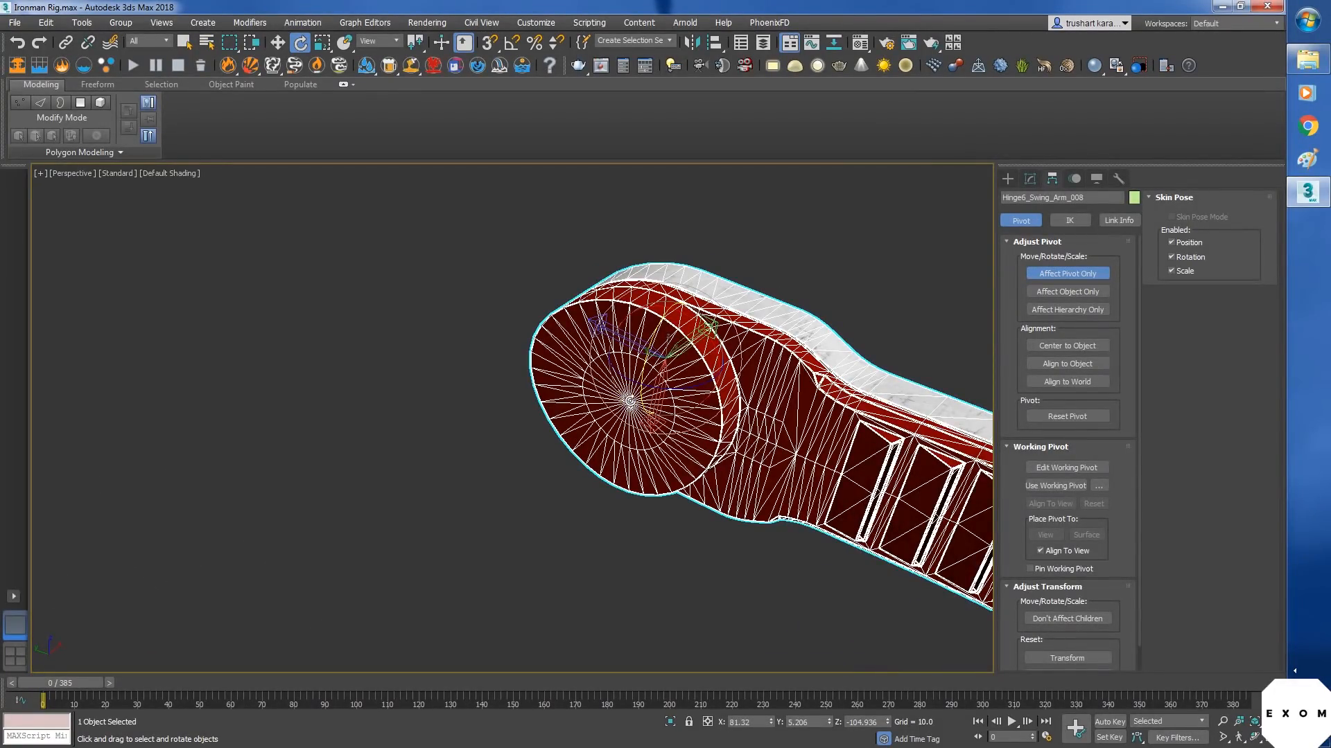
alt+middle_drag(626, 402, 616, 544)
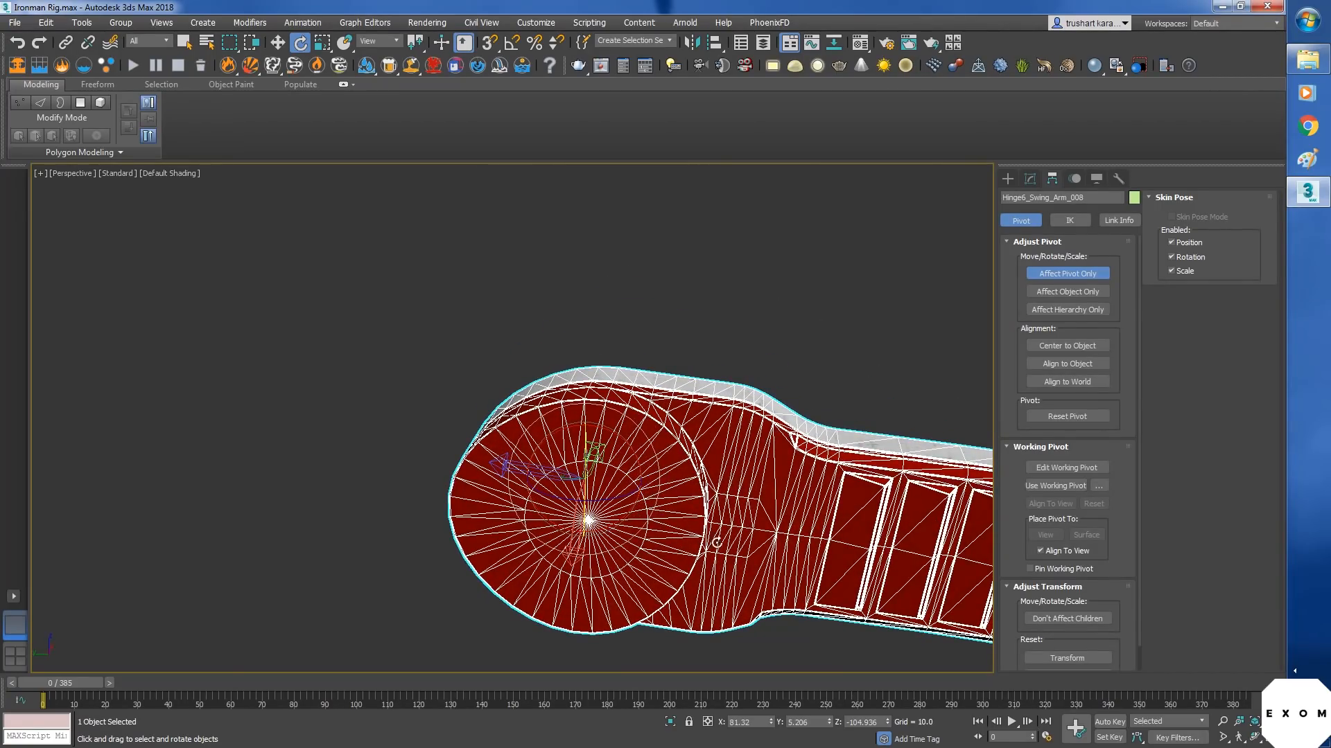
alt+middle_drag(717, 543, 505, 228)
- Turn on 3D snapping and make it snap to Vertex instead of Grid Points
key(s)
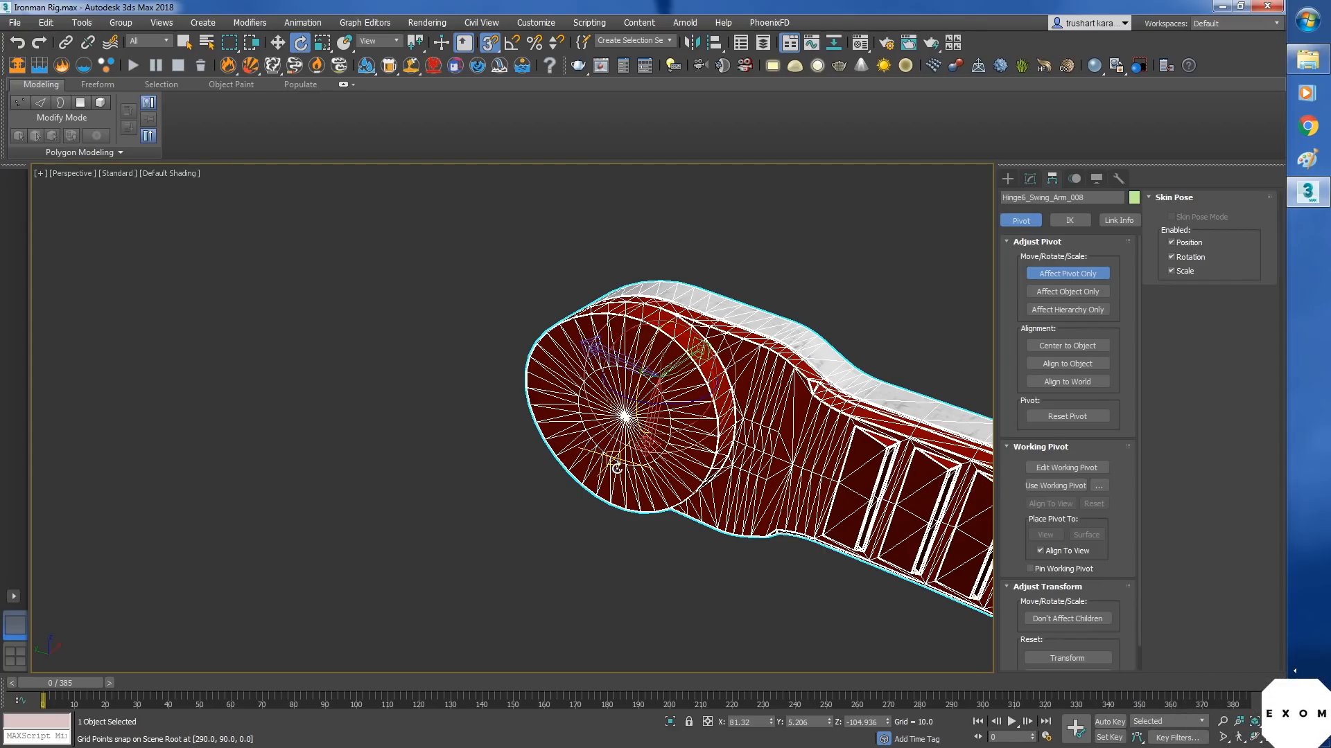
right_click(491, 43)
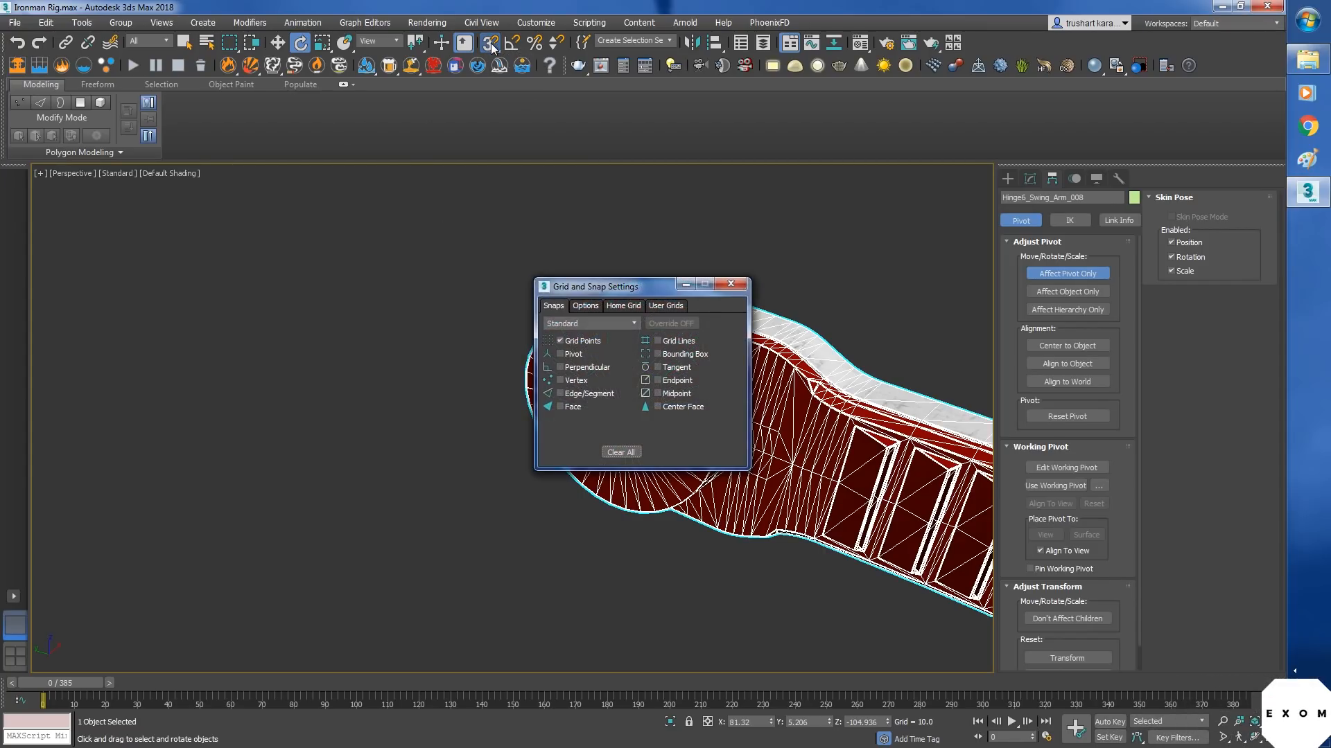
click(560, 380)
click(560, 341)
click(732, 284)
- Move the swing arm's pivot onto the centre vertex of the disc at its round end
alt+middle_drag(660, 373, 677, 327)
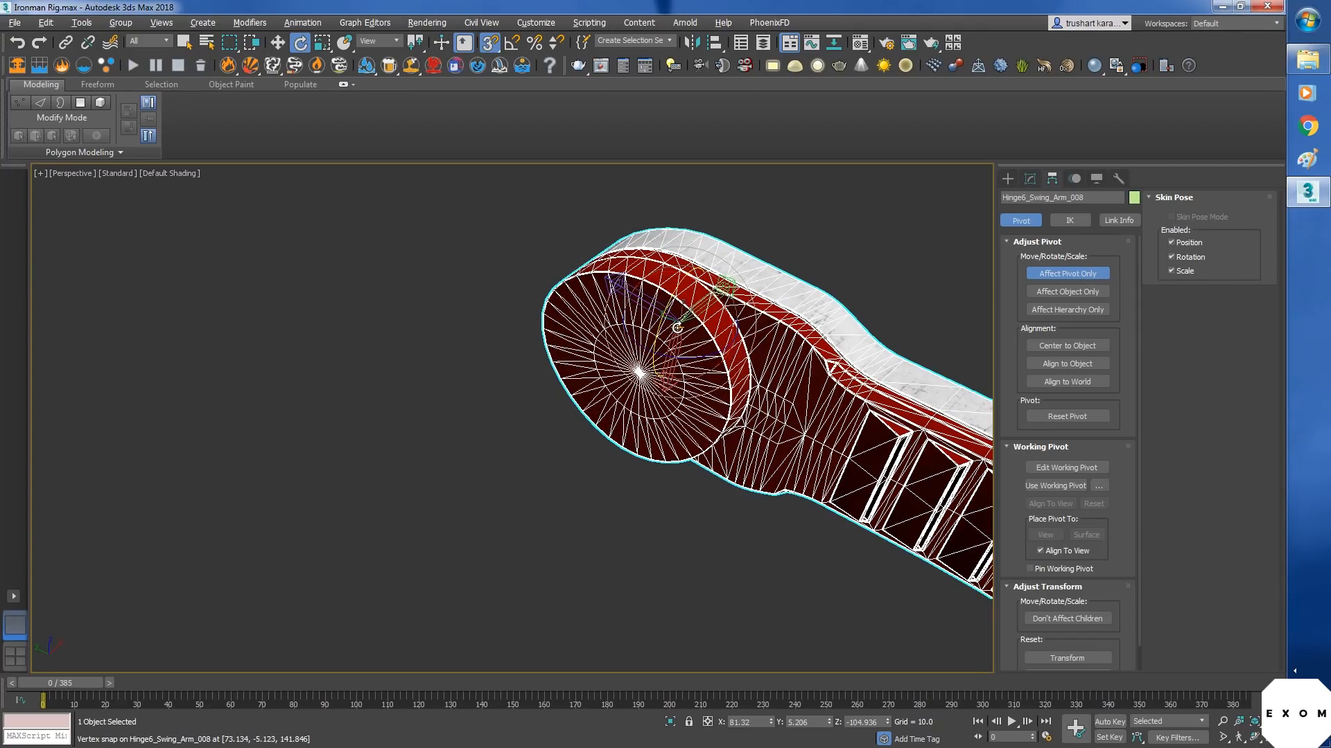
key(w)
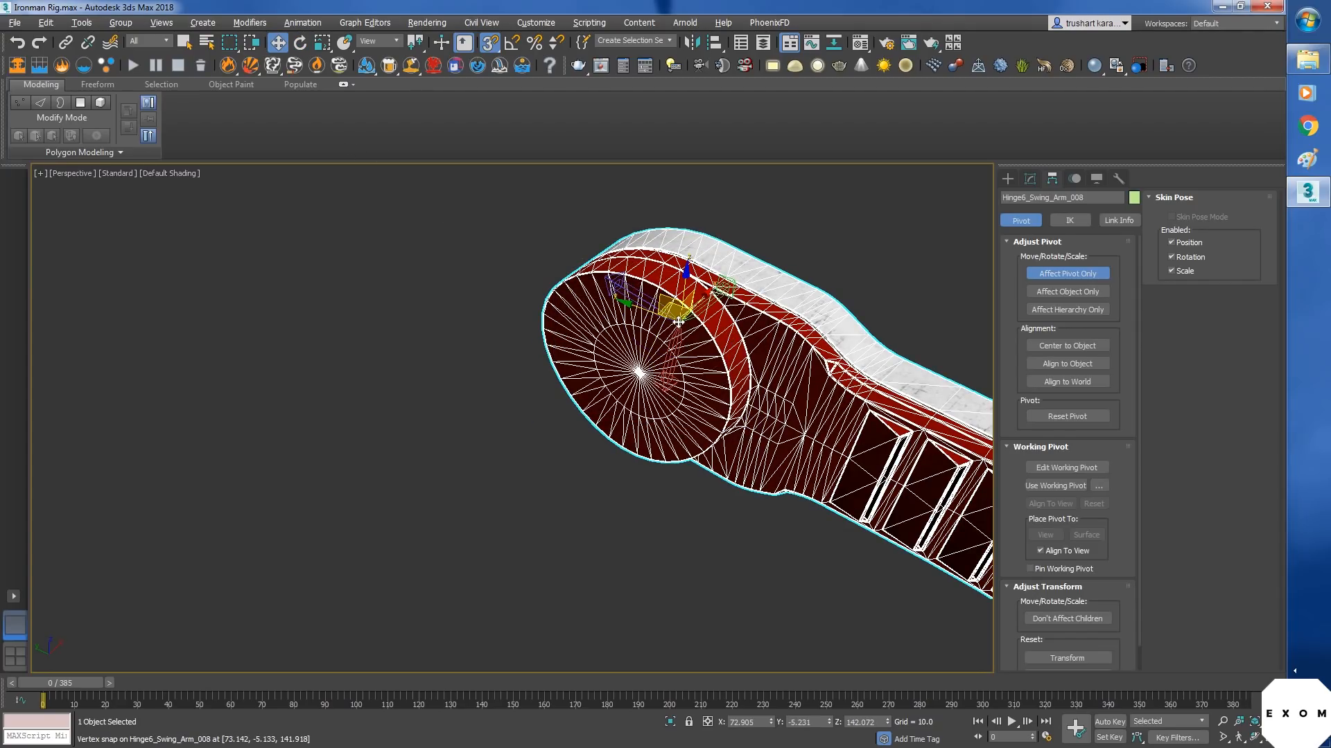
drag(680, 321, 639, 373)
alt+middle_drag(639, 371, 742, 471)
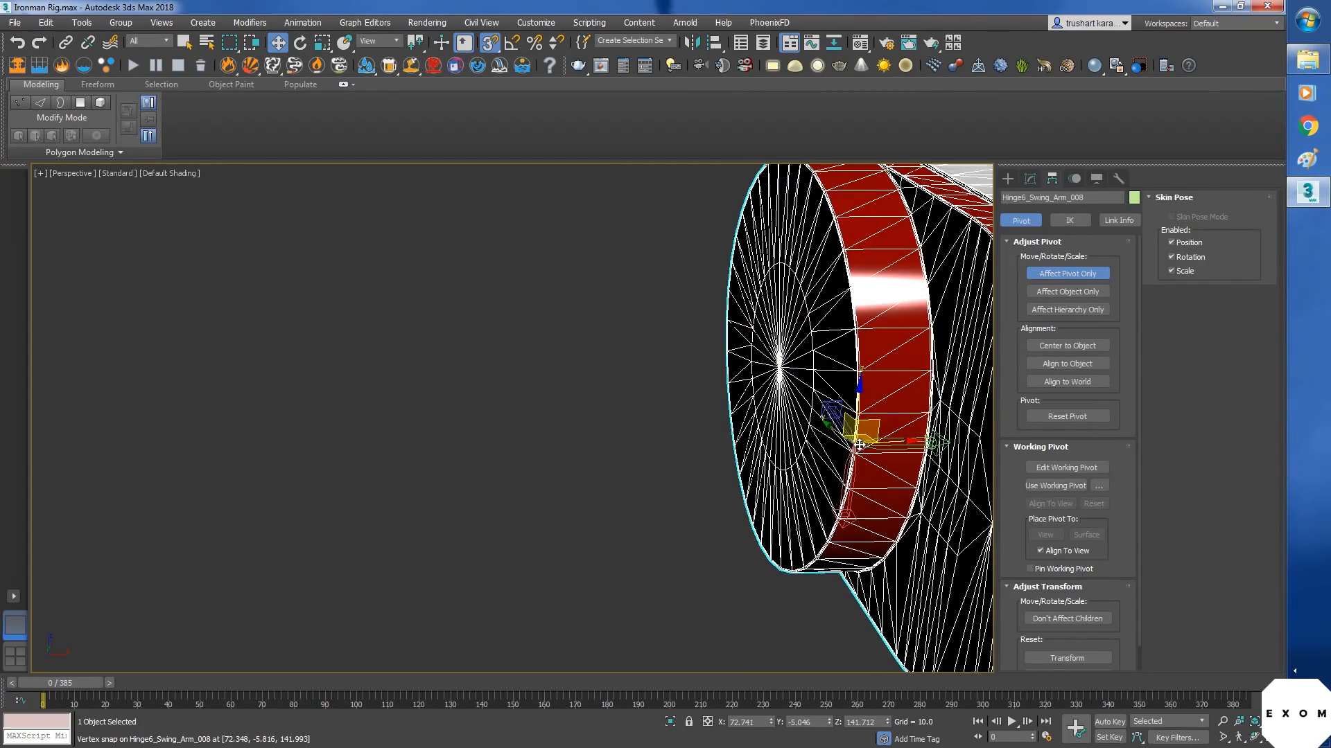
drag(859, 445, 788, 354)
scroll(865, 457, up, 5)
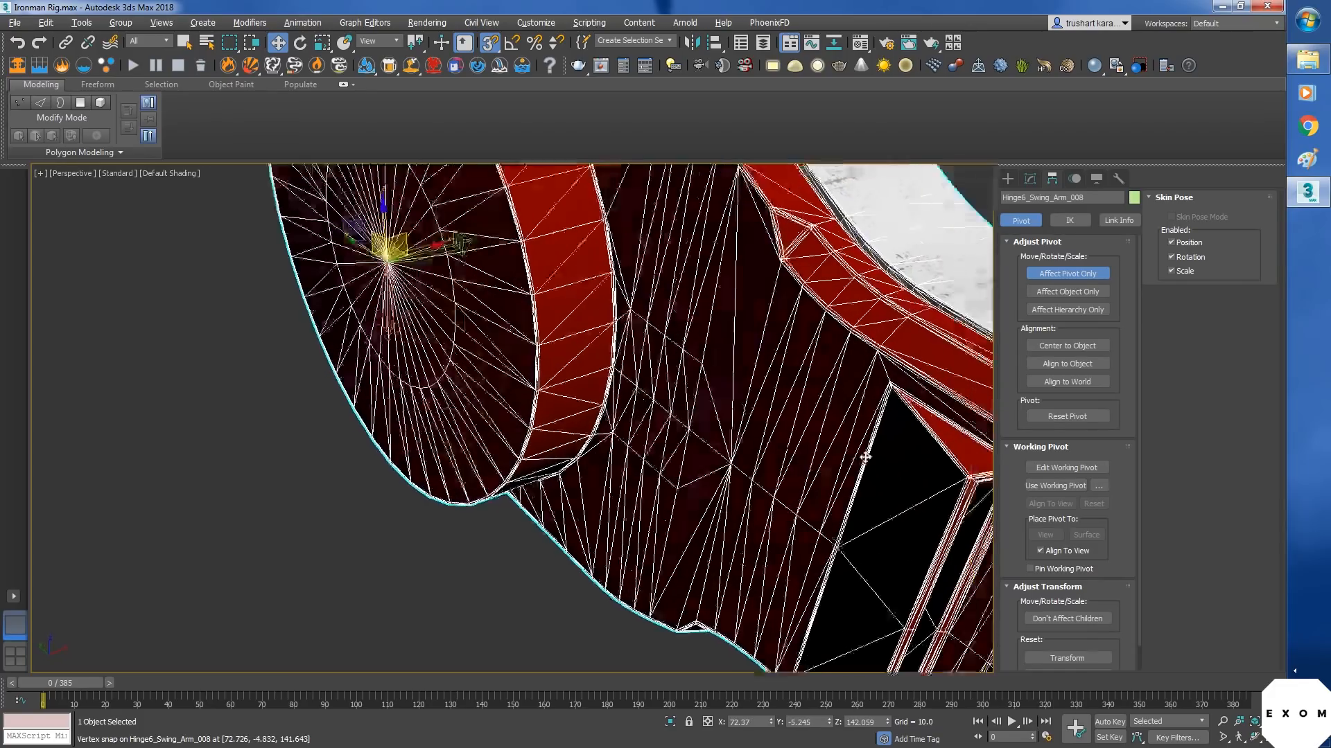
alt+middle_drag(865, 457, 751, 425)
scroll(751, 425, down, 5)
alt+middle_drag(632, 422, 684, 412)
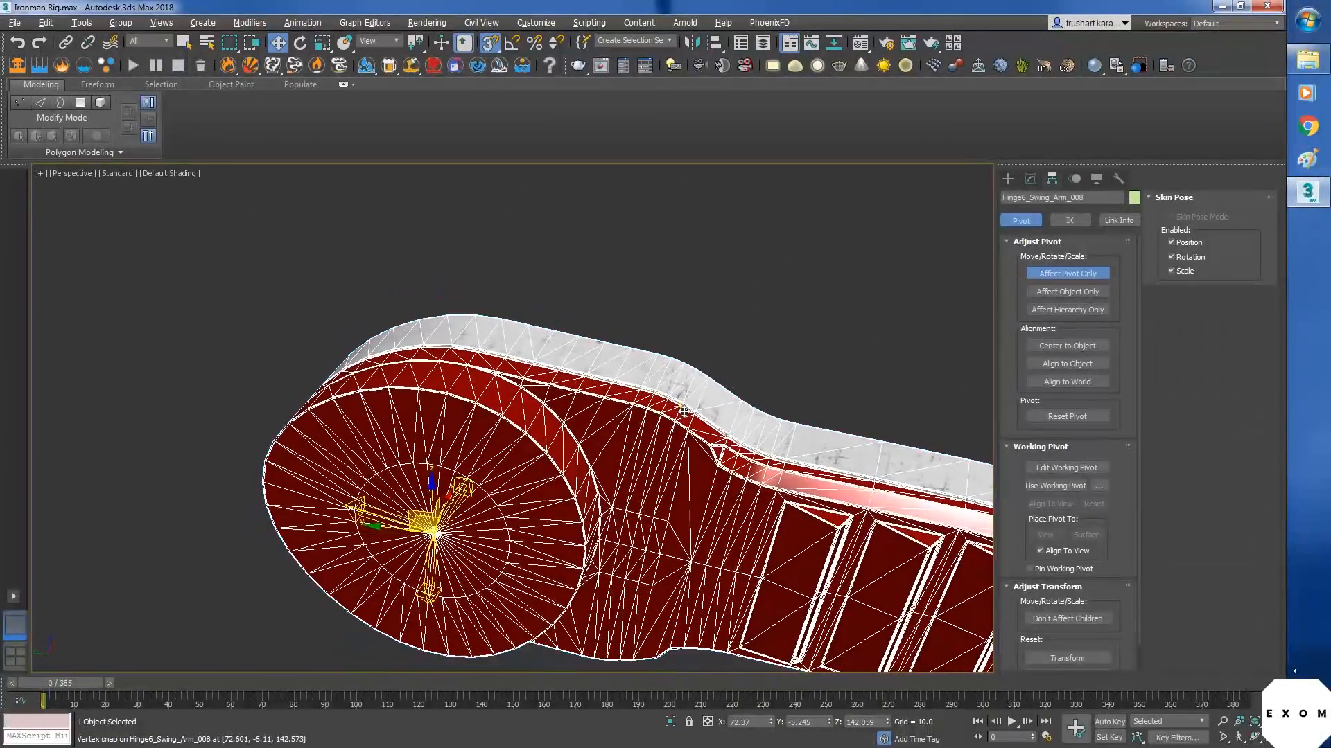
- Finish editing the swing arm's pivot, turn off snapping, and test-rotate the arm about its hinge end
click(1070, 273)
alt+middle_drag(540, 585, 742, 469)
scroll(742, 468, down, 5)
key(s)
key(e)
drag(766, 355, 794, 244)
alt+middle_drag(795, 244, 759, 551)
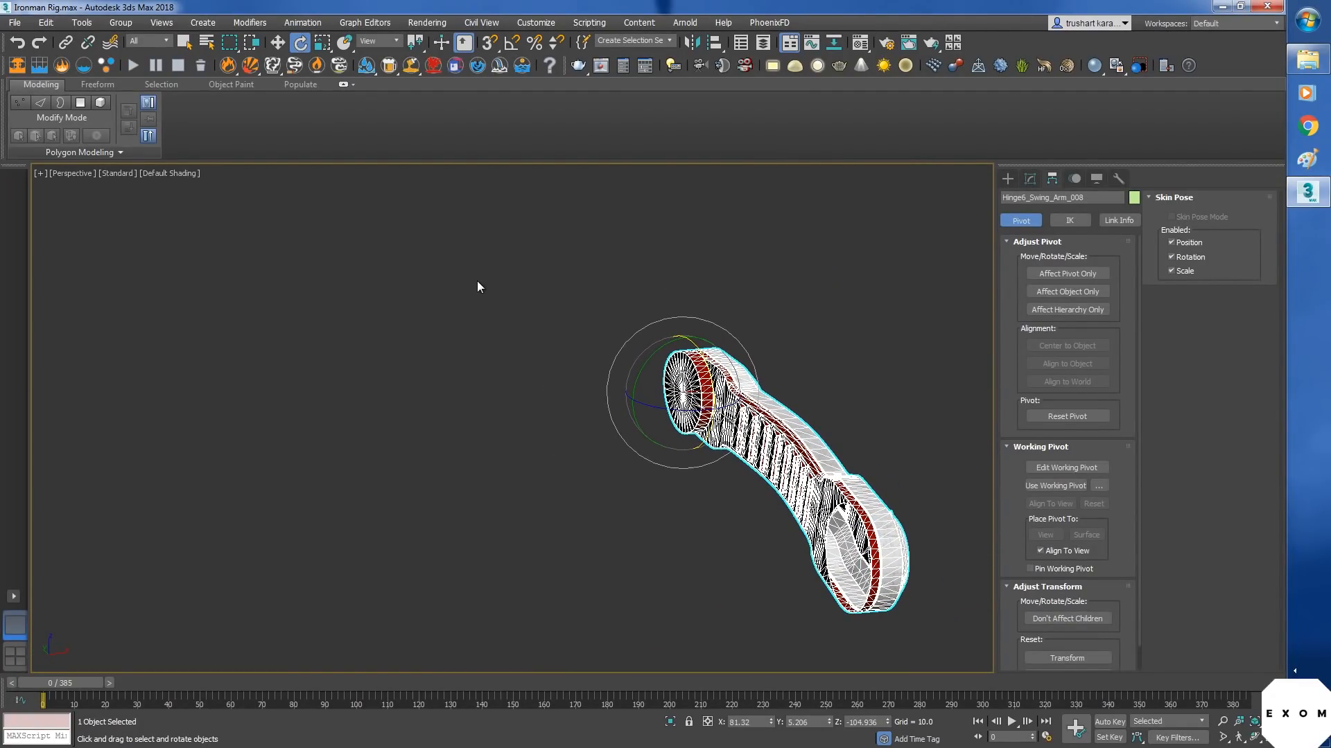
- Set the reference coordinate system for rotating the swing arm to Gimbal
click(377, 46)
click(378, 102)
alt+middle_drag(715, 529, 725, 490)
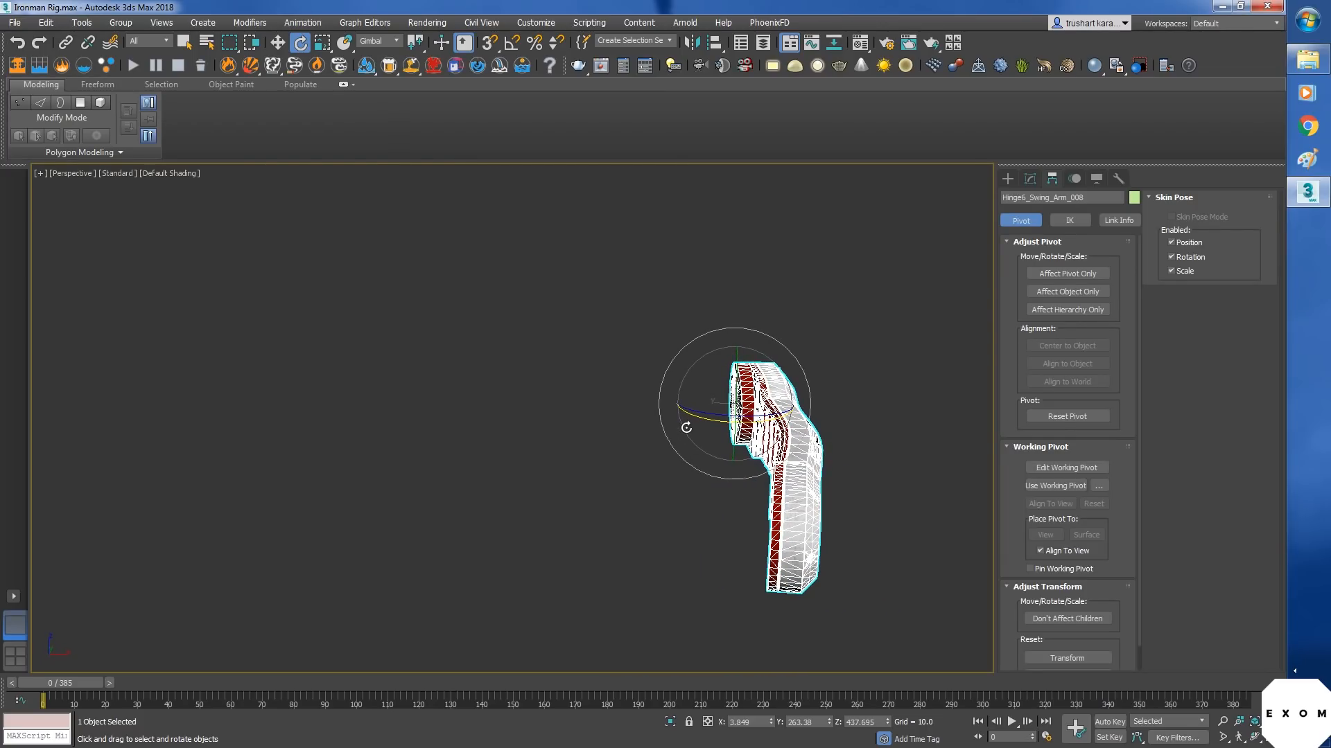
alt+middle_drag(851, 469, 847, 492)
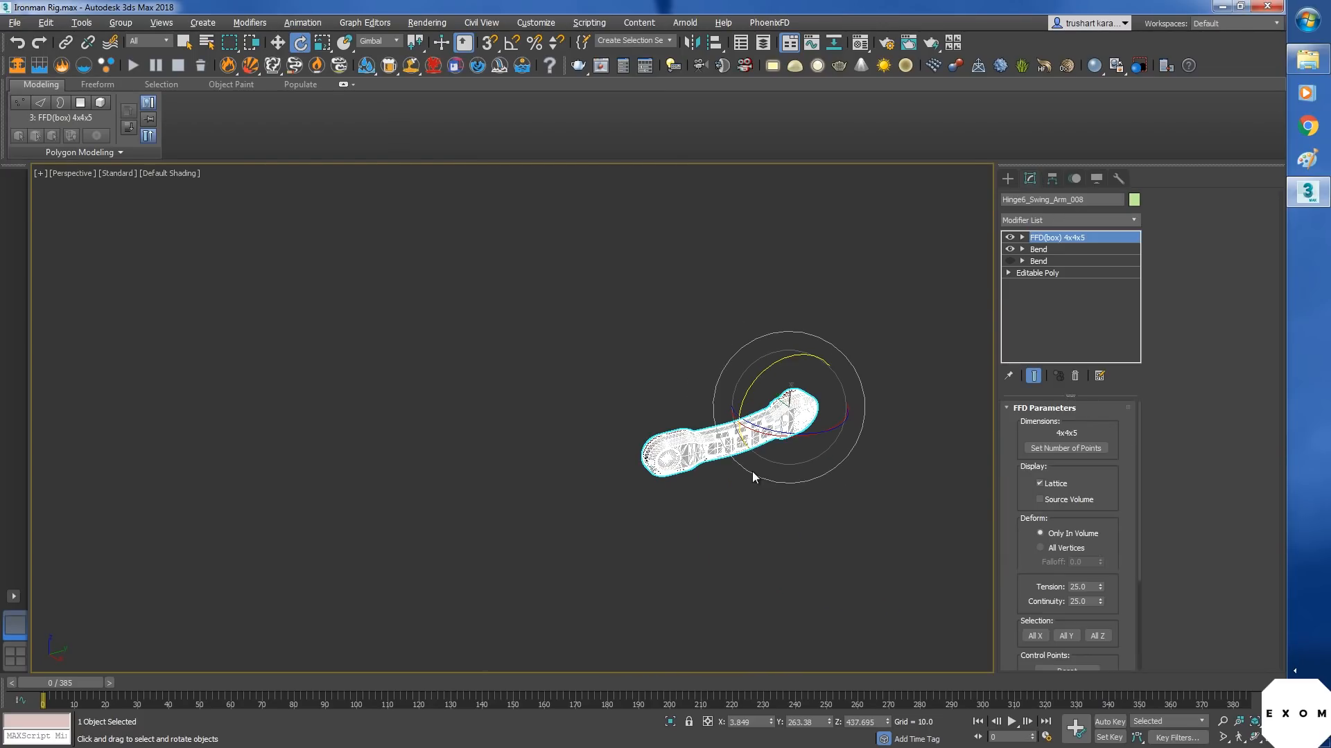
- Reset the isolated swing arm's transform with the Reset XForm utility
click(1117, 179)
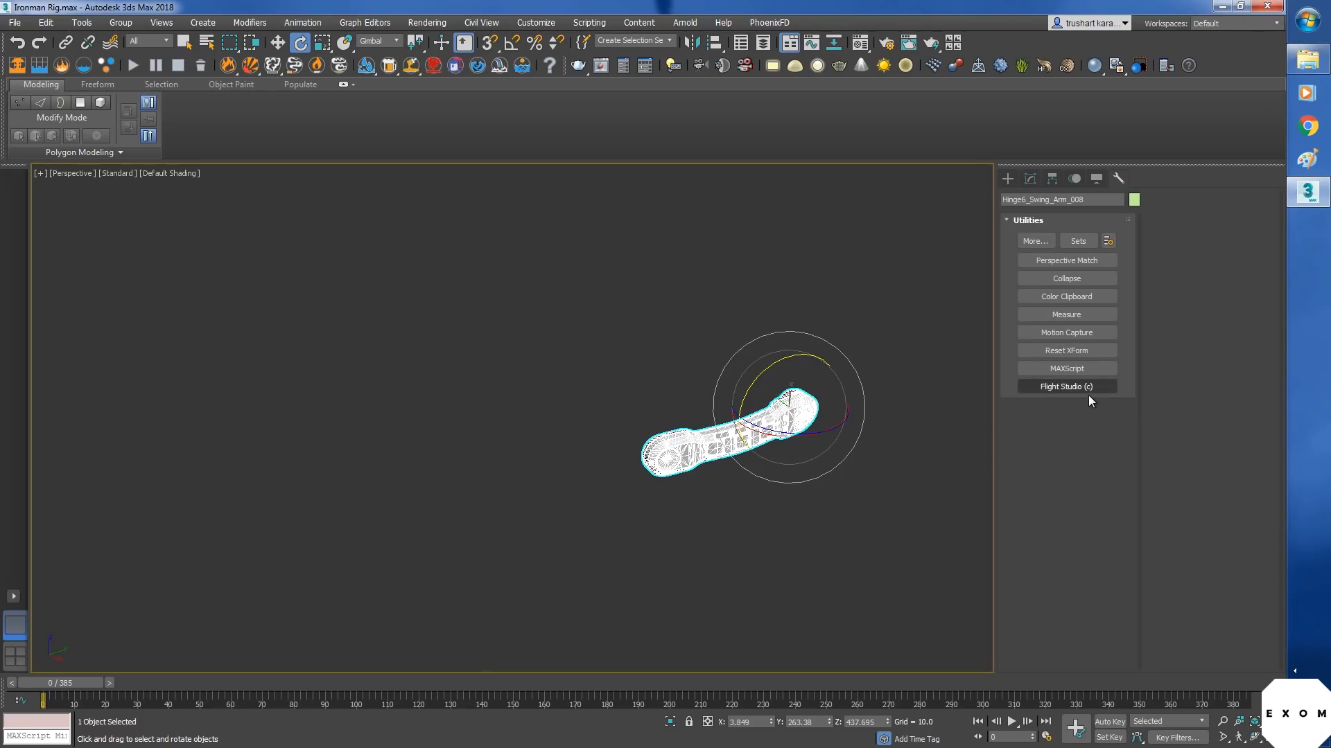
click(1082, 352)
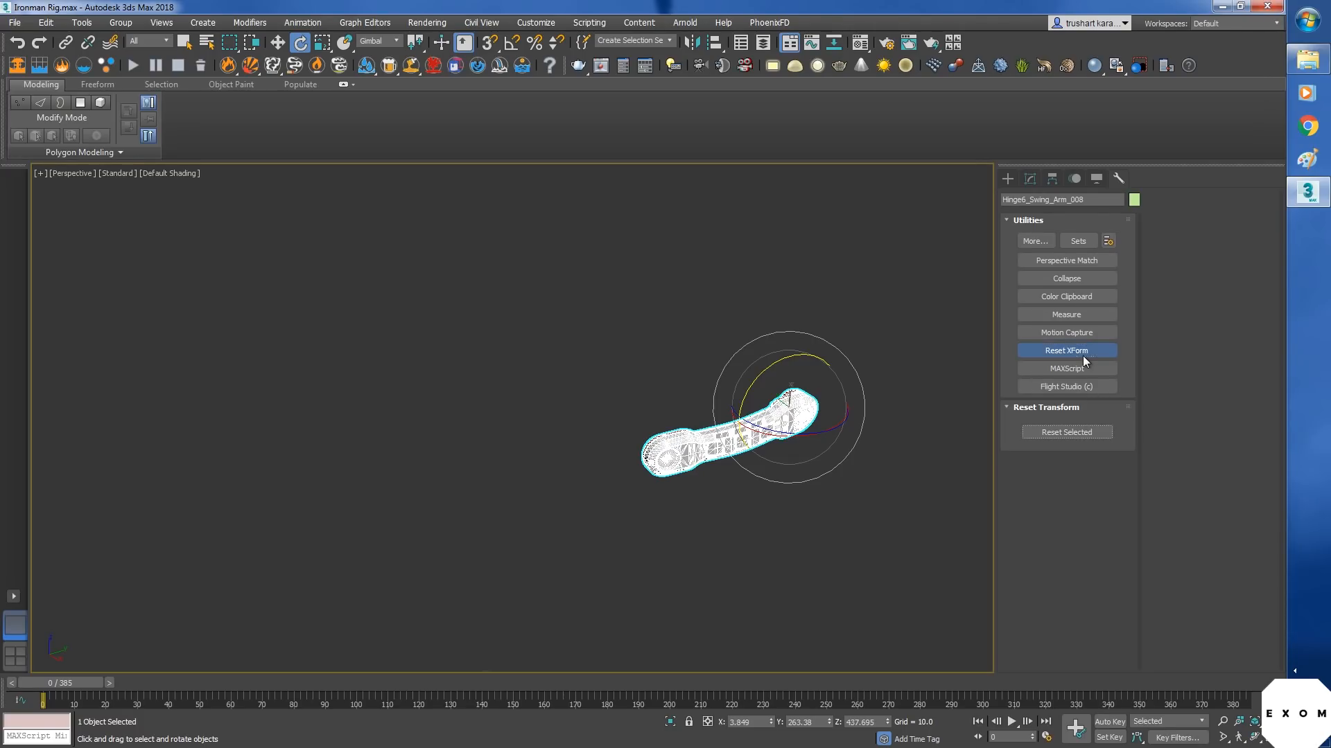
click(1081, 431)
- Unhide all objects around the swing arm without unhiding hidden layers
alt+middle_drag(769, 481, 762, 388)
right_click(763, 388)
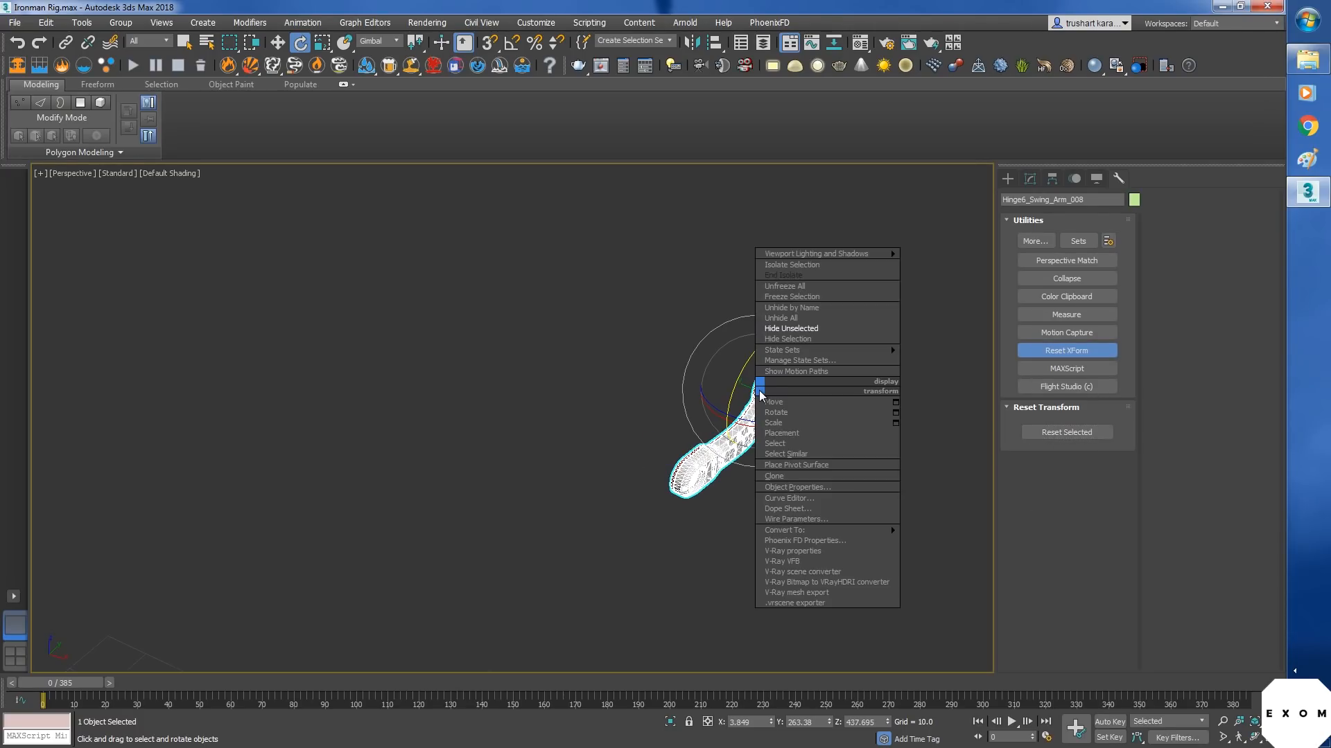
click(797, 317)
click(706, 422)
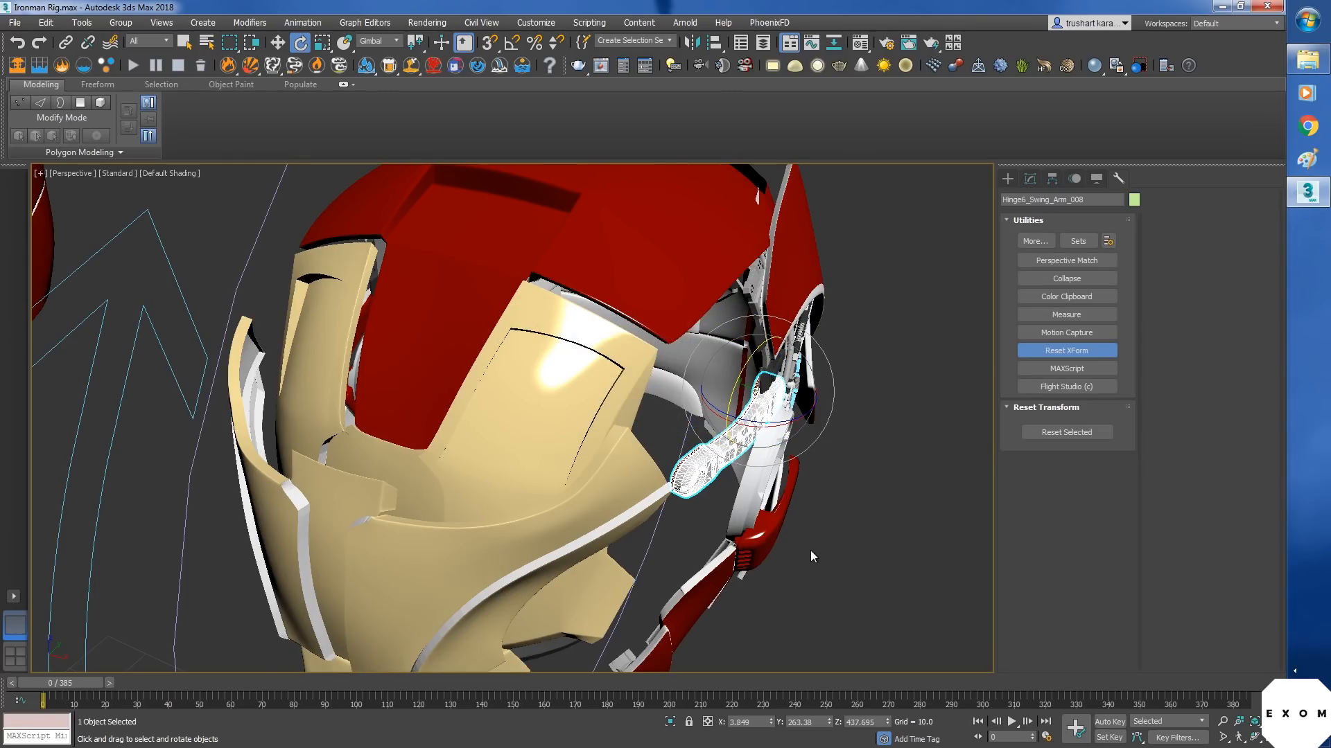
- Apply Reset XForm to the selected swing arm again and check its rotation axes against the helmet
scroll(838, 578, down, 3)
alt+middle_drag(802, 555, 727, 485)
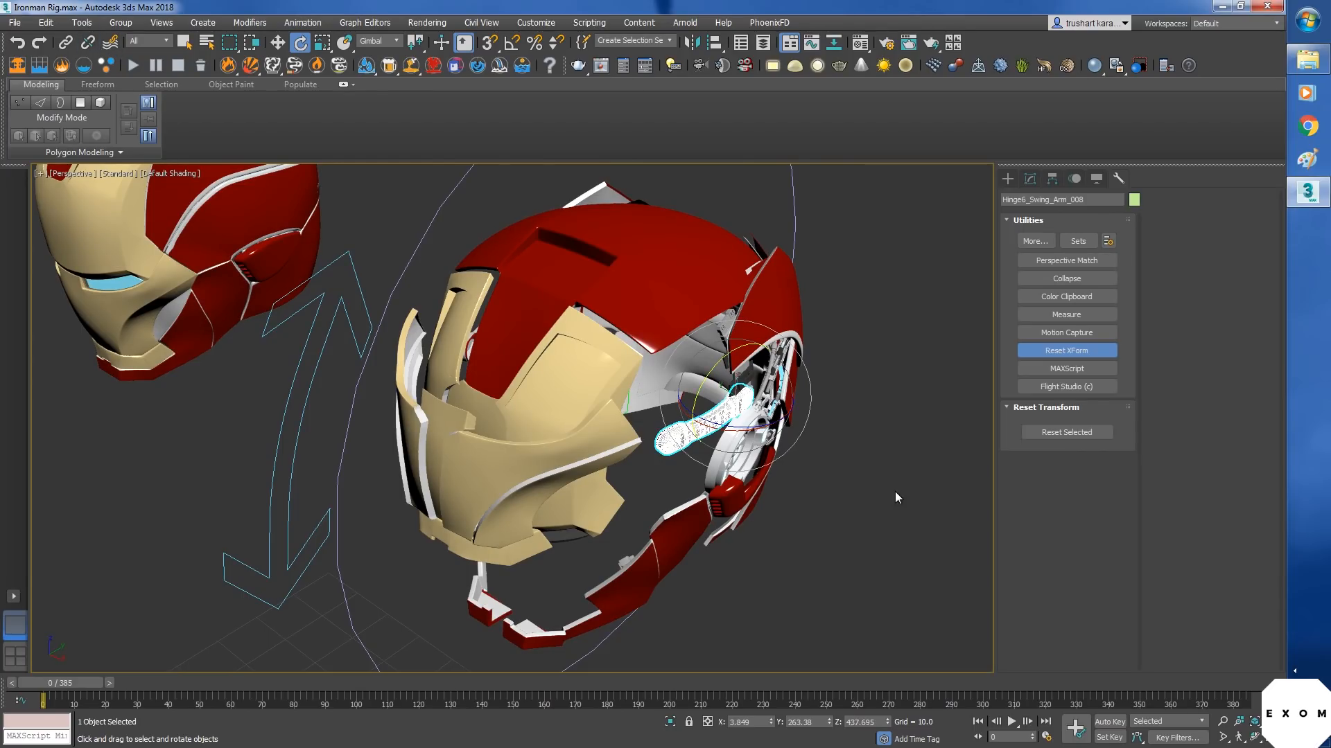
alt+middle_drag(896, 492, 759, 459)
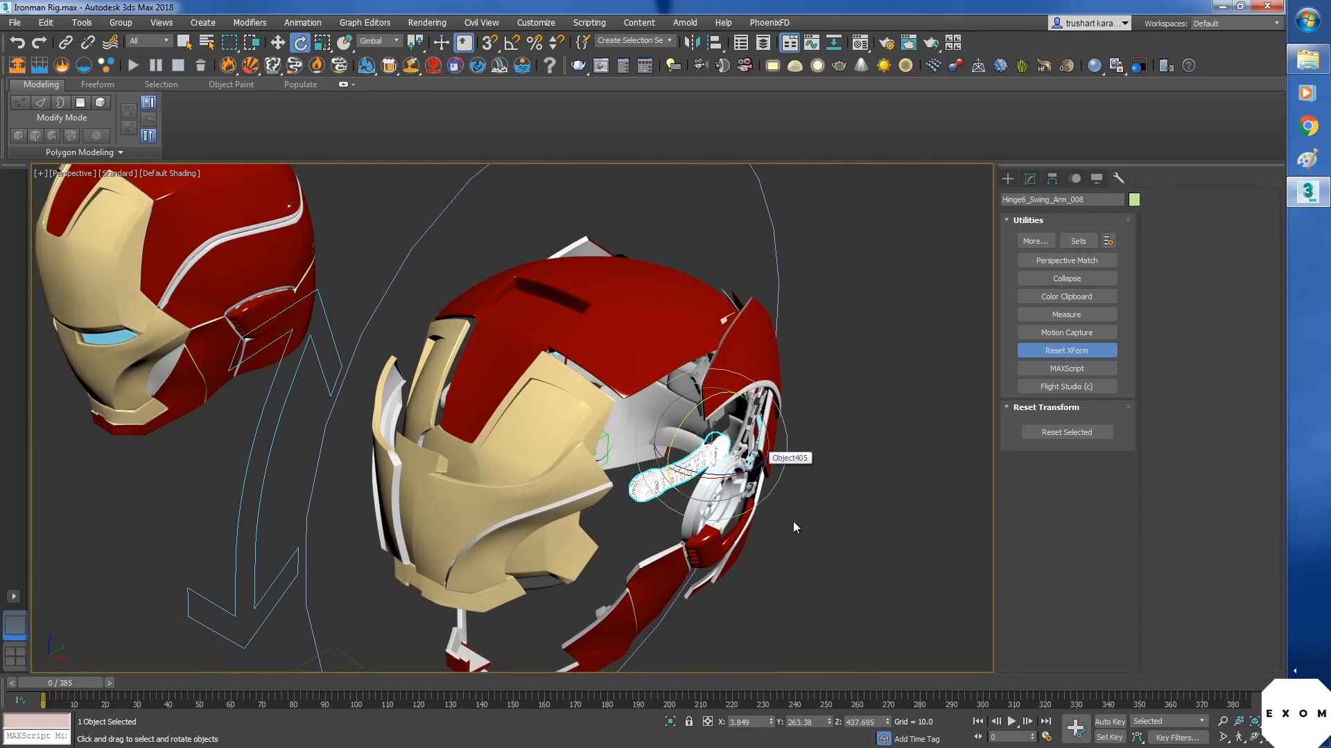
click(1100, 431)
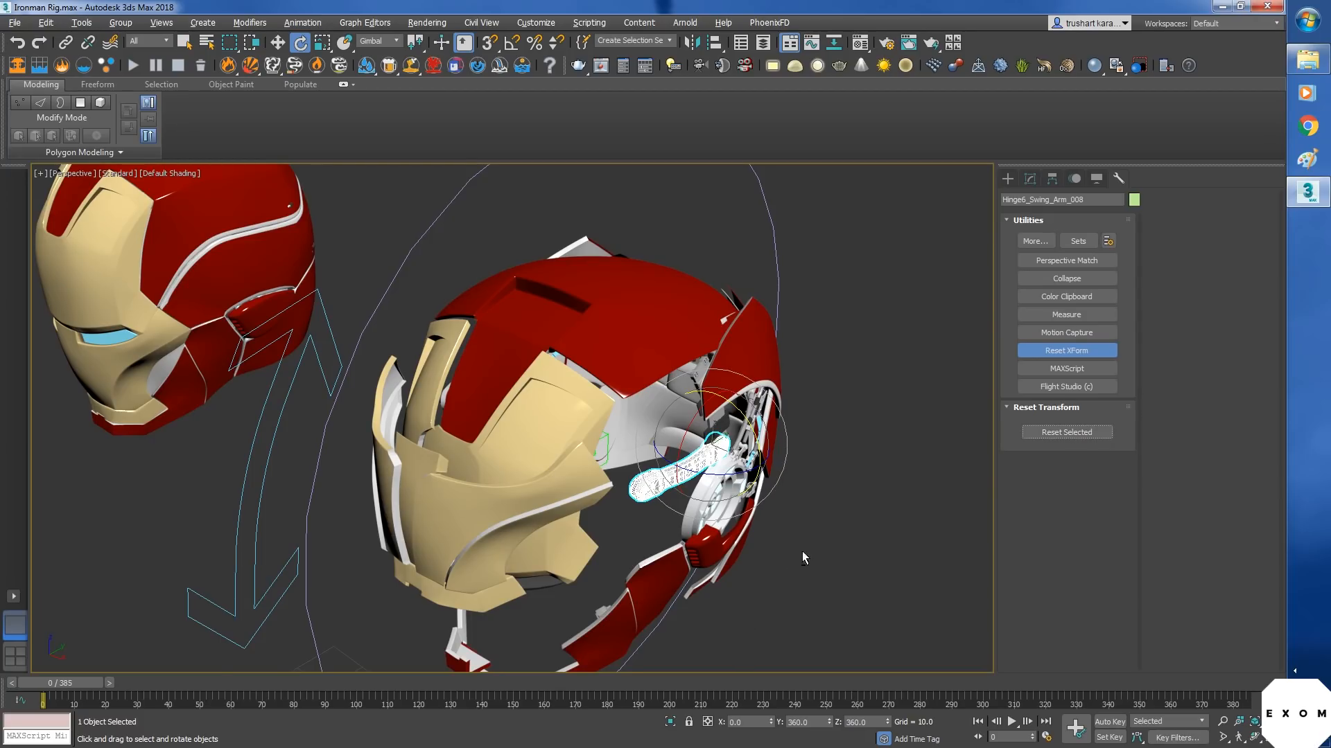
alt+middle_drag(801, 551, 727, 485)
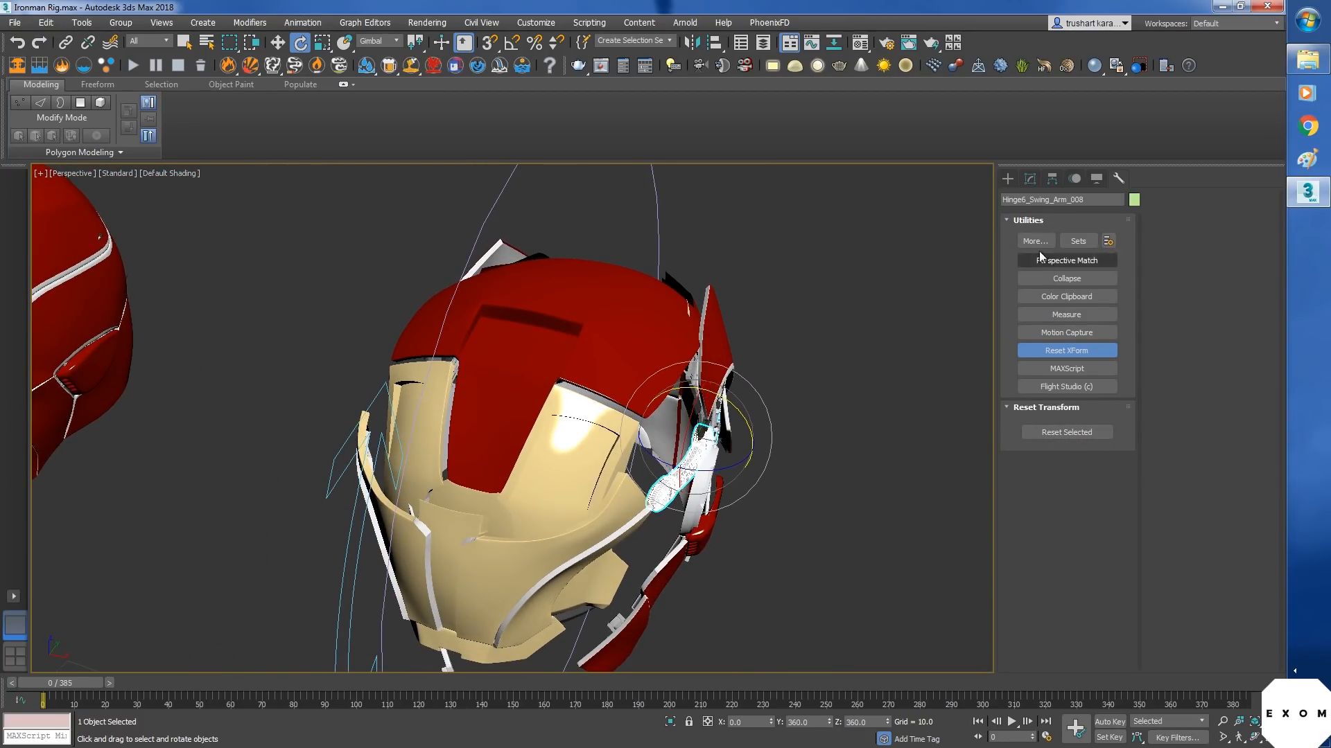
- Isolate the matching swing arm on the opposite side of the helmet and frame its round hinge end
click(1030, 179)
alt+middle_drag(780, 541, 721, 499)
click(509, 485)
key(alt+q)
scroll(555, 463, up, 8)
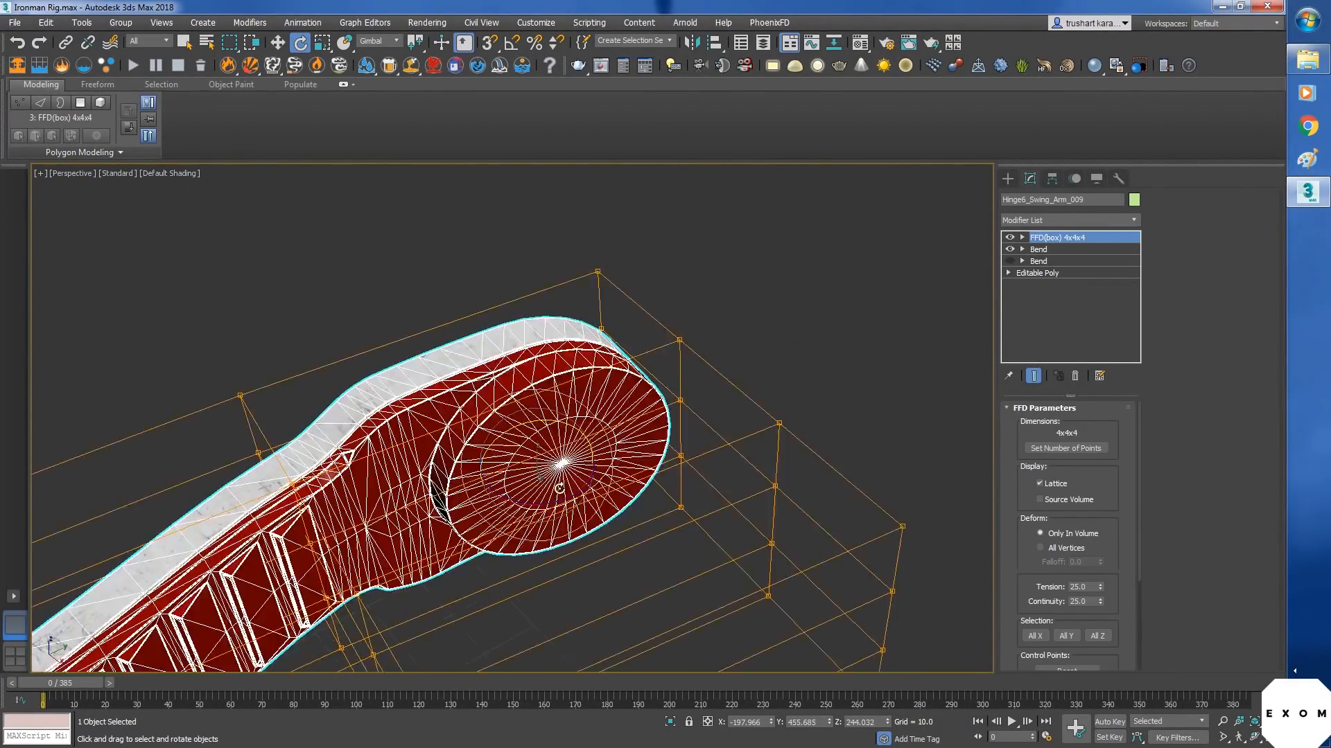
- Snap the second swing arm's pivot to the centre of its round hinge disc
click(1052, 179)
click(1068, 274)
key(w)
drag(513, 457, 585, 232)
alt+middle_drag(672, 305, 596, 388)
scroll(745, 496, down, 4)
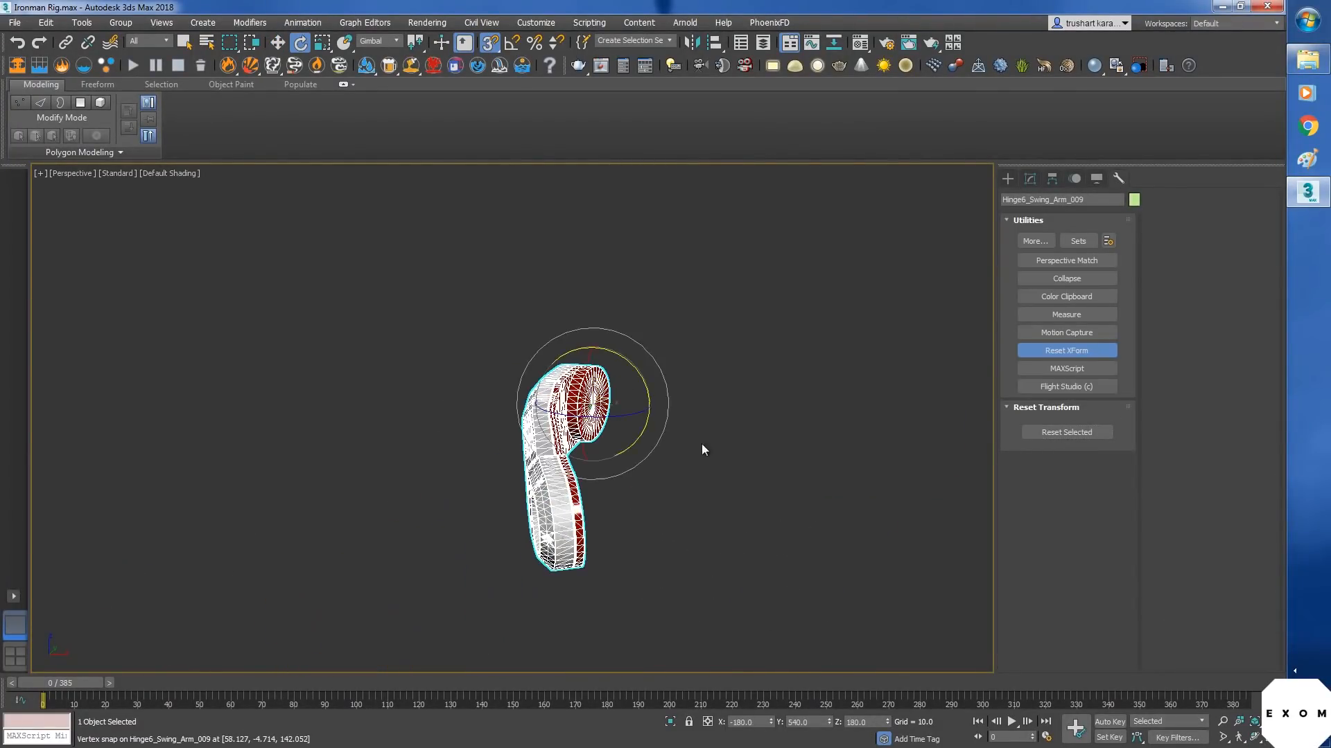
- Bring back all hidden helmet objects while leaving hidden layers off, and inspect the second arm in place
right_click(857, 388)
click(745, 320)
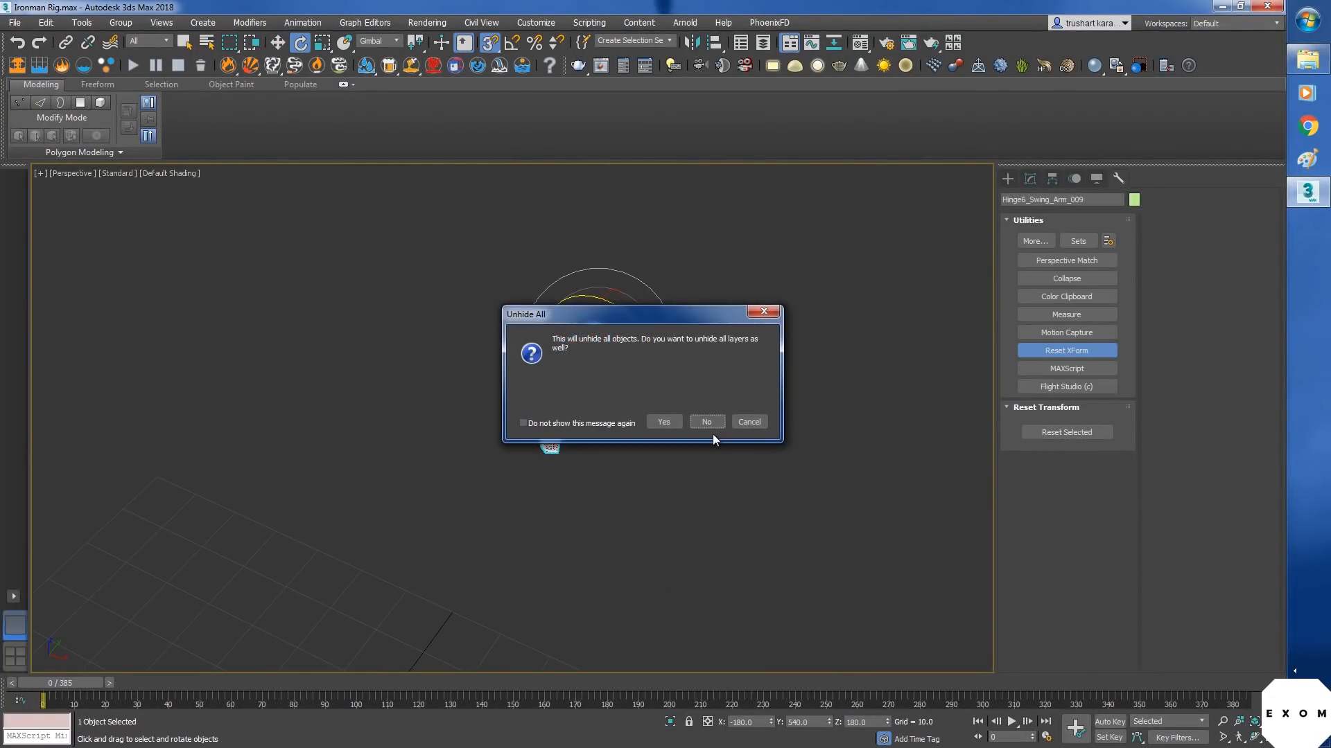
click(708, 421)
alt+middle_drag(767, 526, 740, 548)
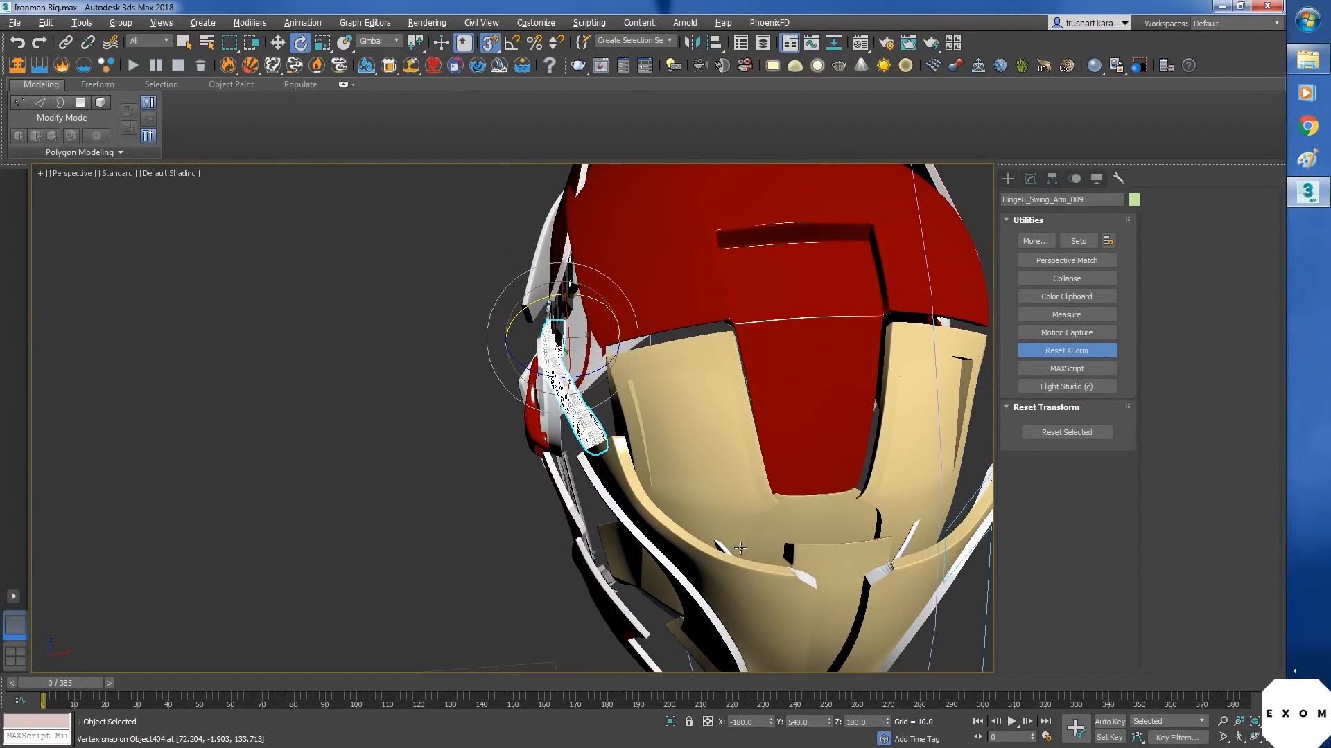
alt+middle_drag(716, 488, 760, 458)
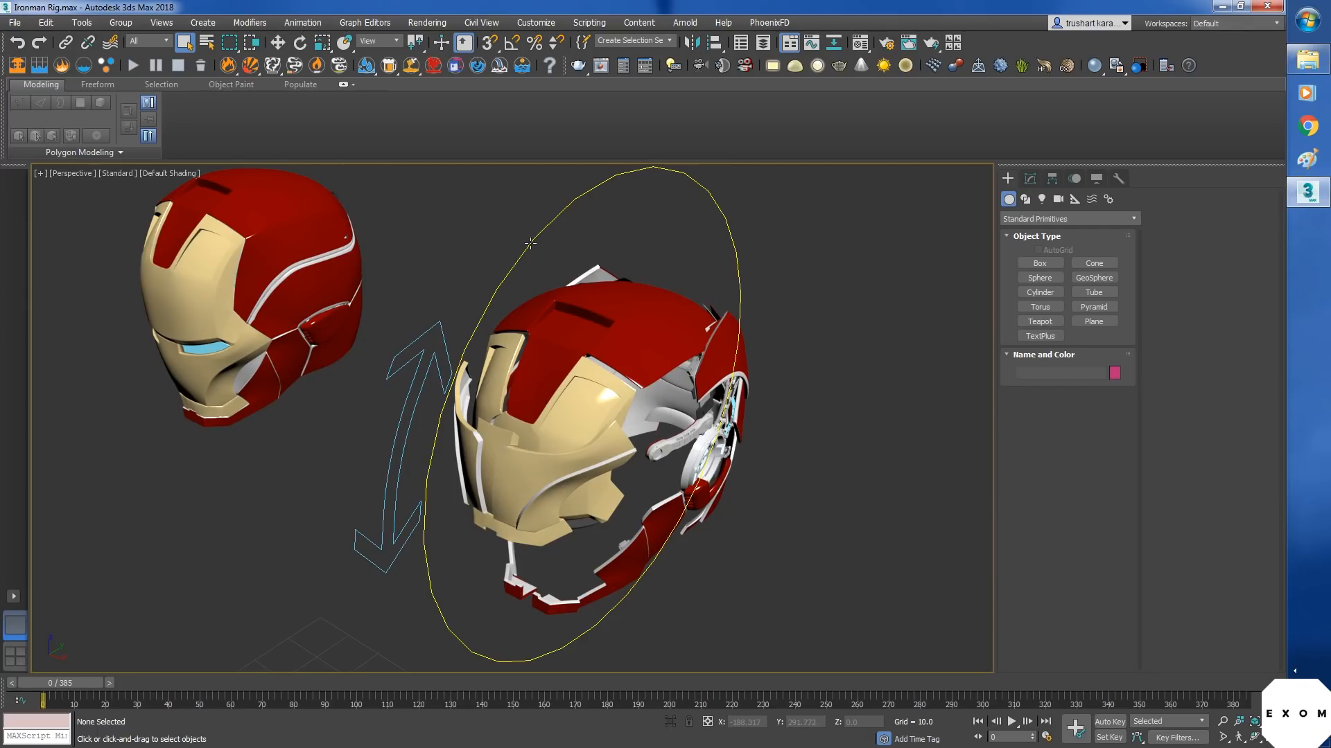
- Open the Reaction Manager and place its window clear of the helmet
click(310, 25)
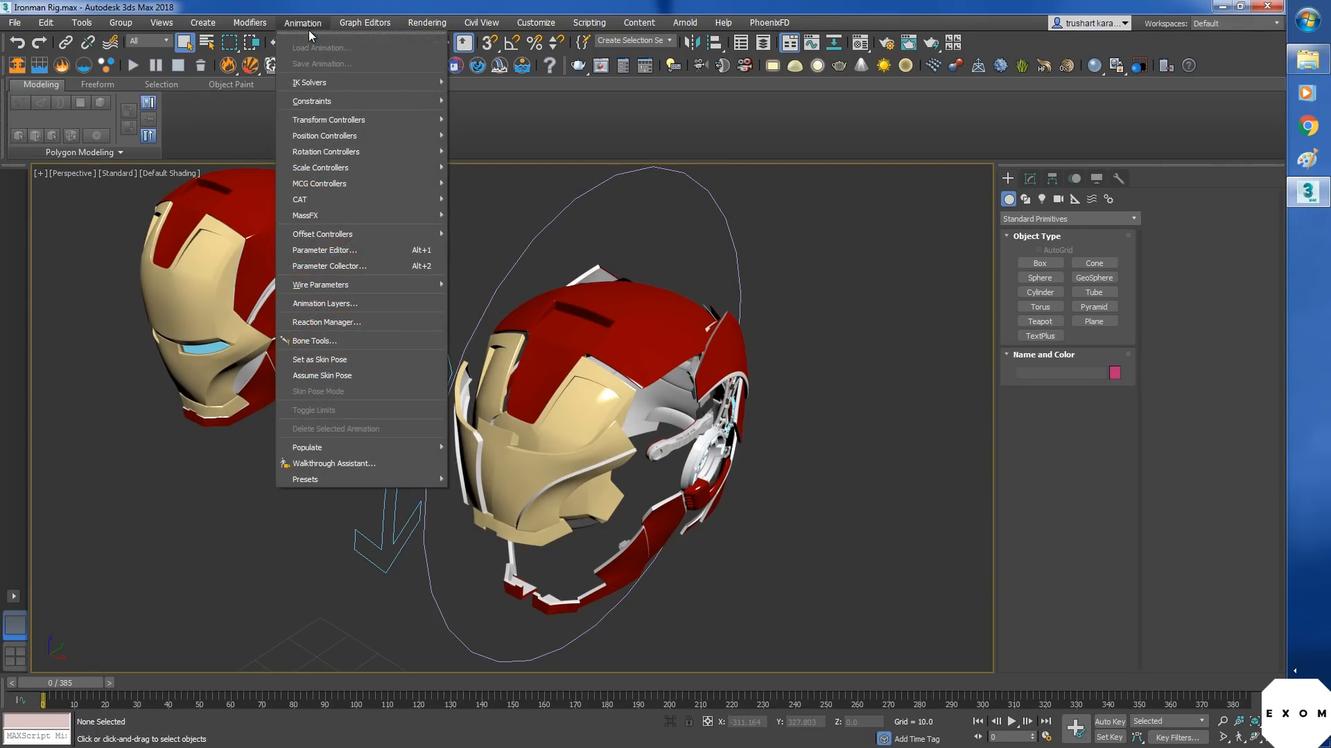
click(323, 322)
drag(598, 156, 983, 173)
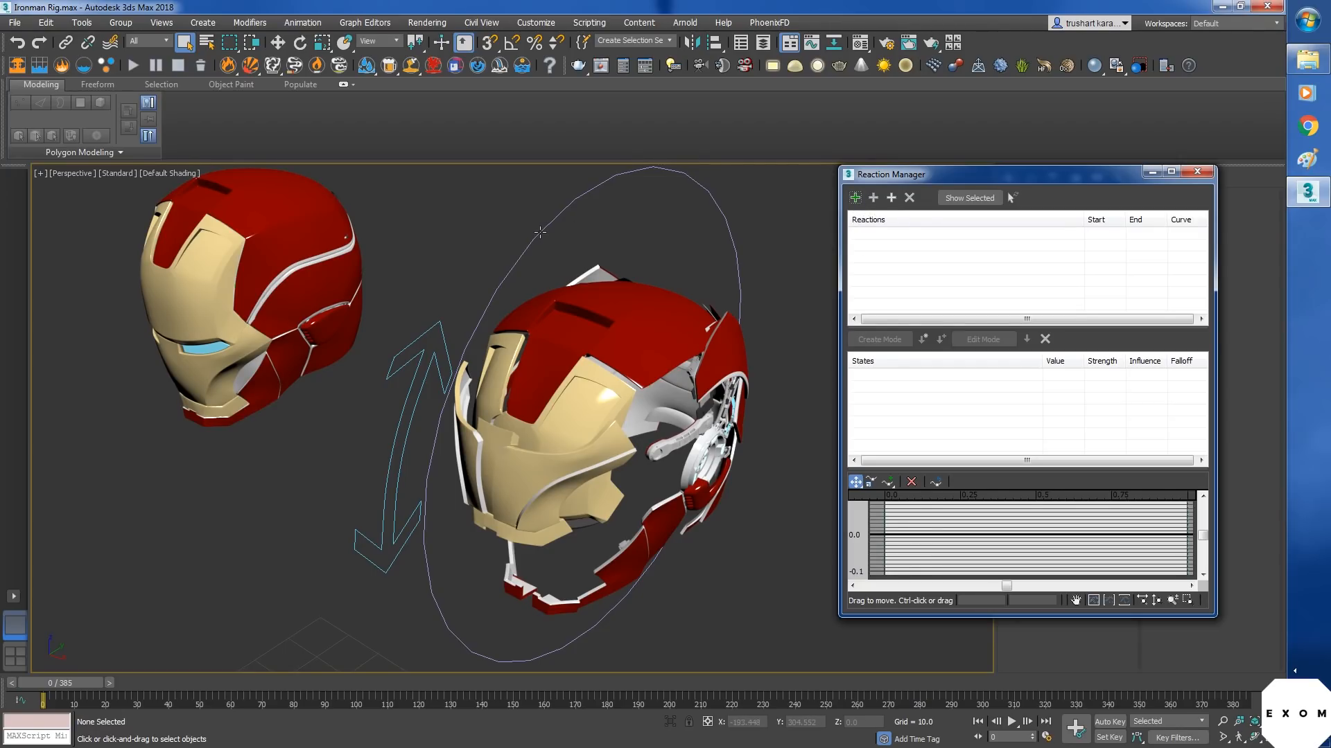
- Add the X Rotation Limited Controller: Bezier Float of the circle around the helmet as the reaction master
click(855, 198)
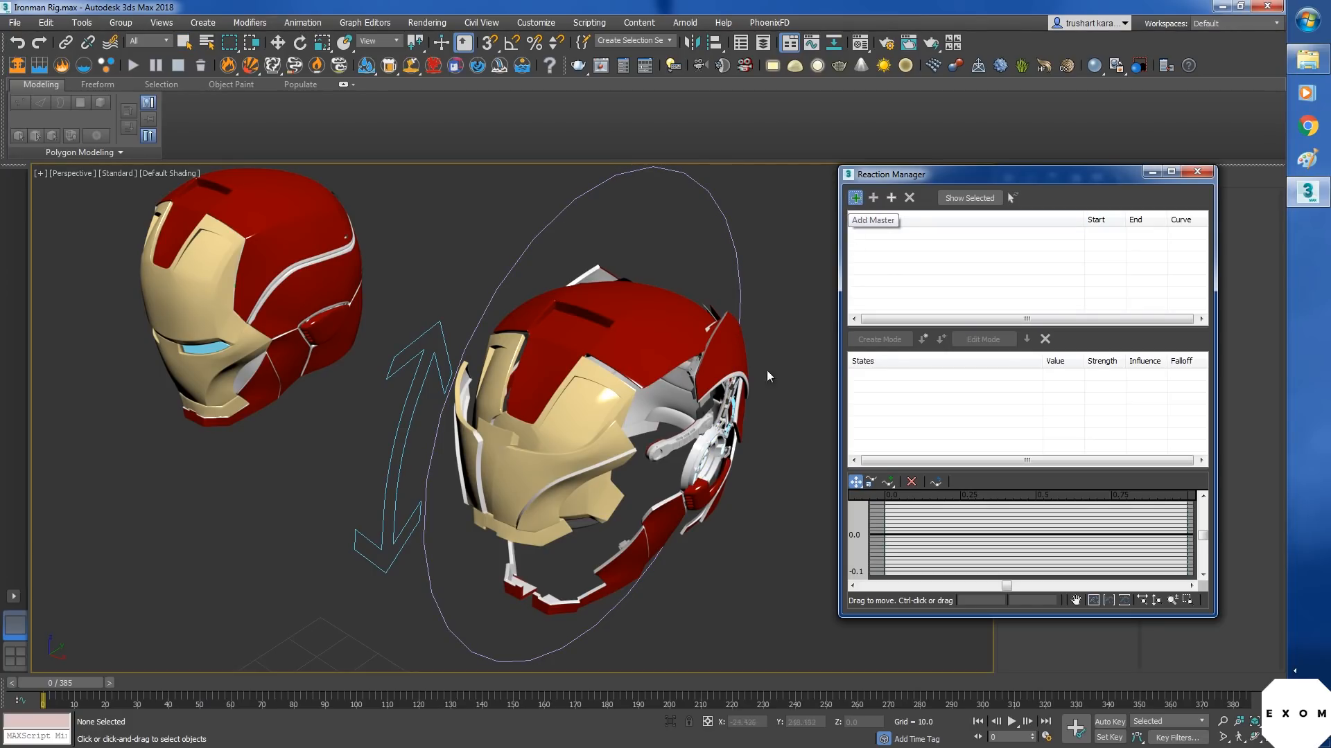
click(539, 237)
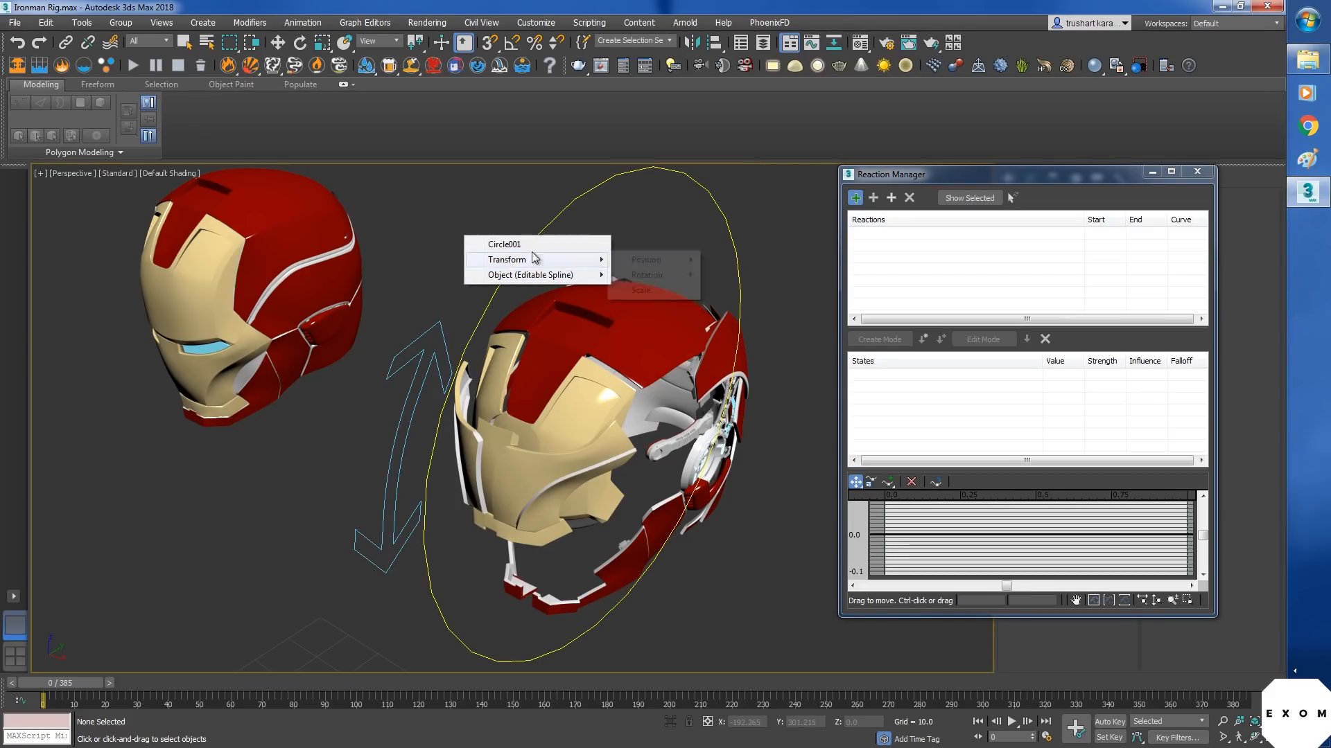
mouse_move(588, 259)
mouse_move(649, 264)
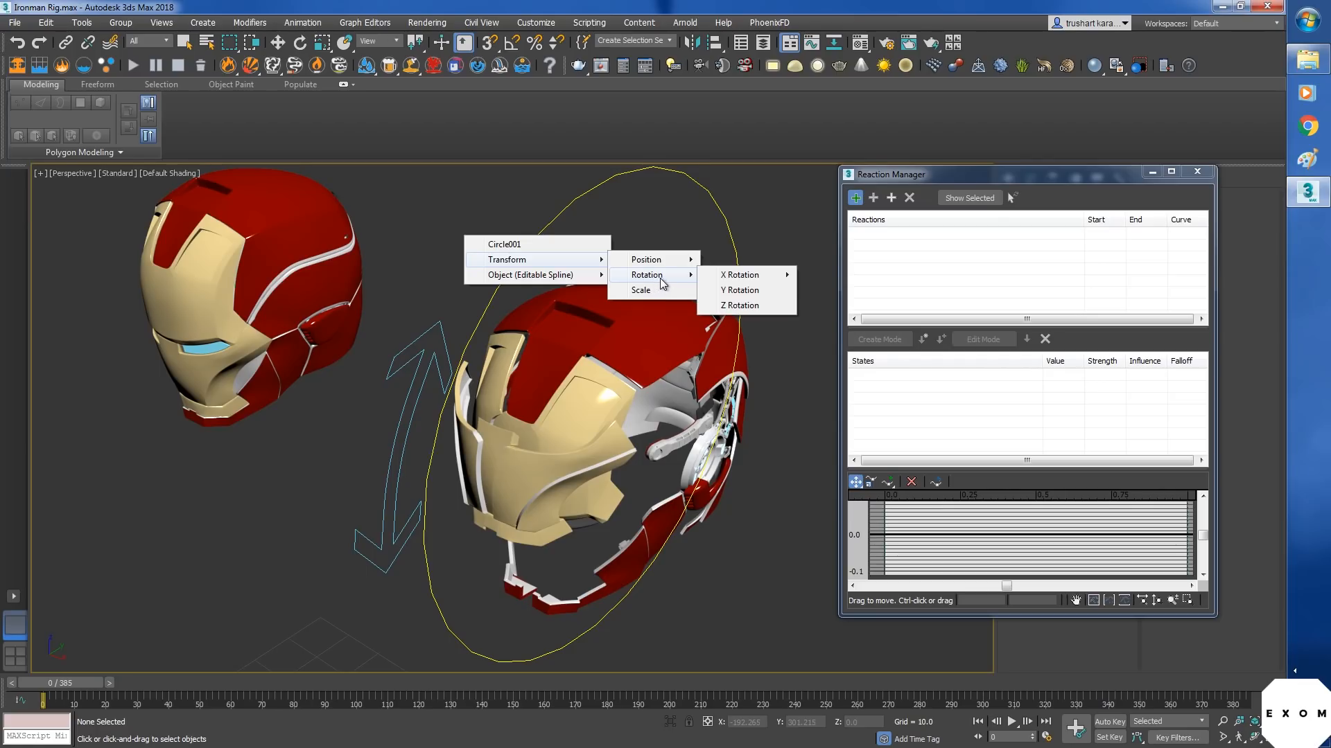
mouse_move(743, 277)
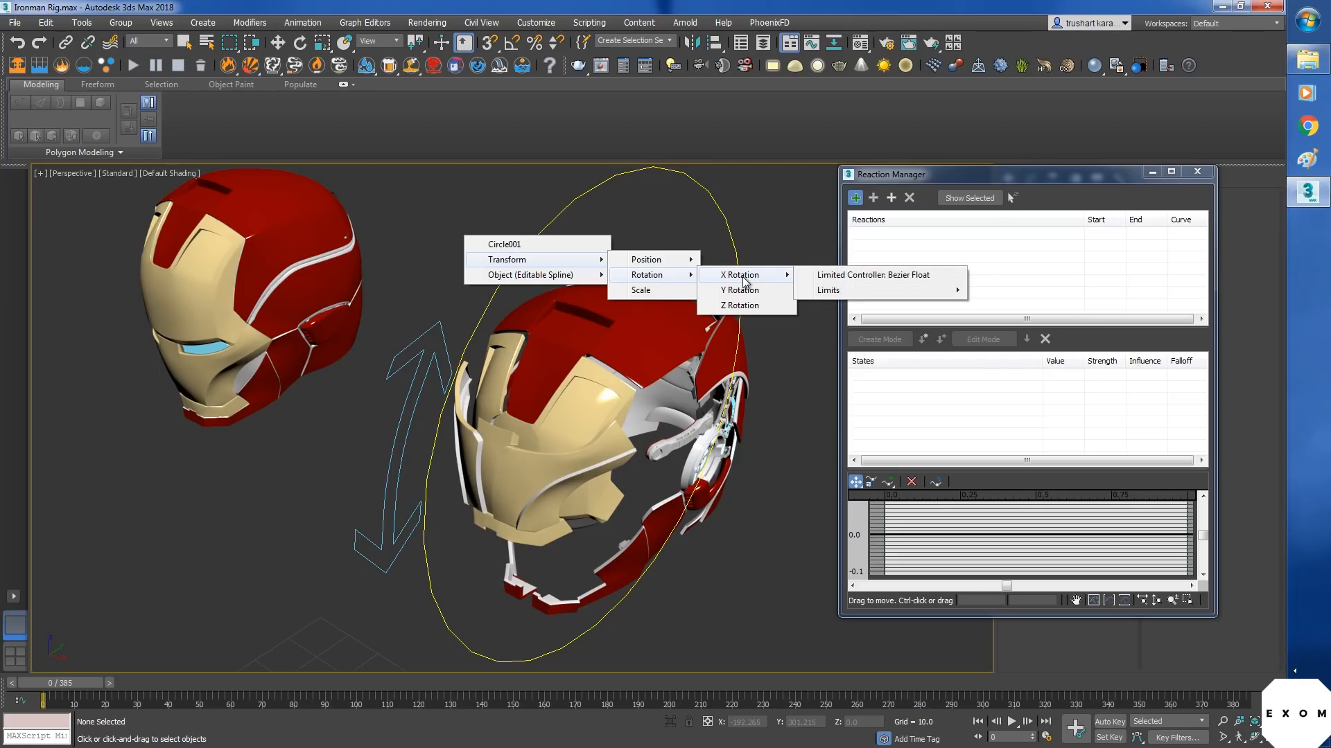
click(857, 276)
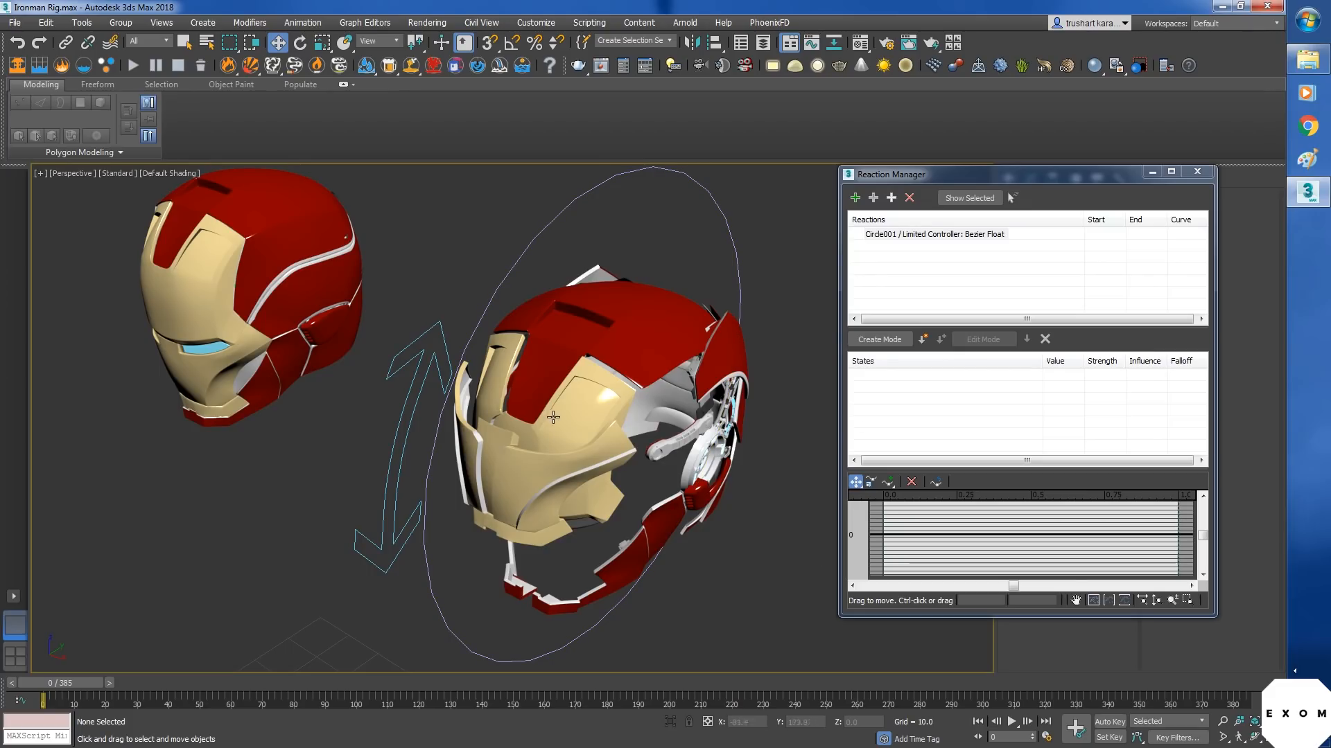
- Add the gold faceplate's Morpher channel [1] Helmet001 as a slave of the circle's X rotation
click(443, 411)
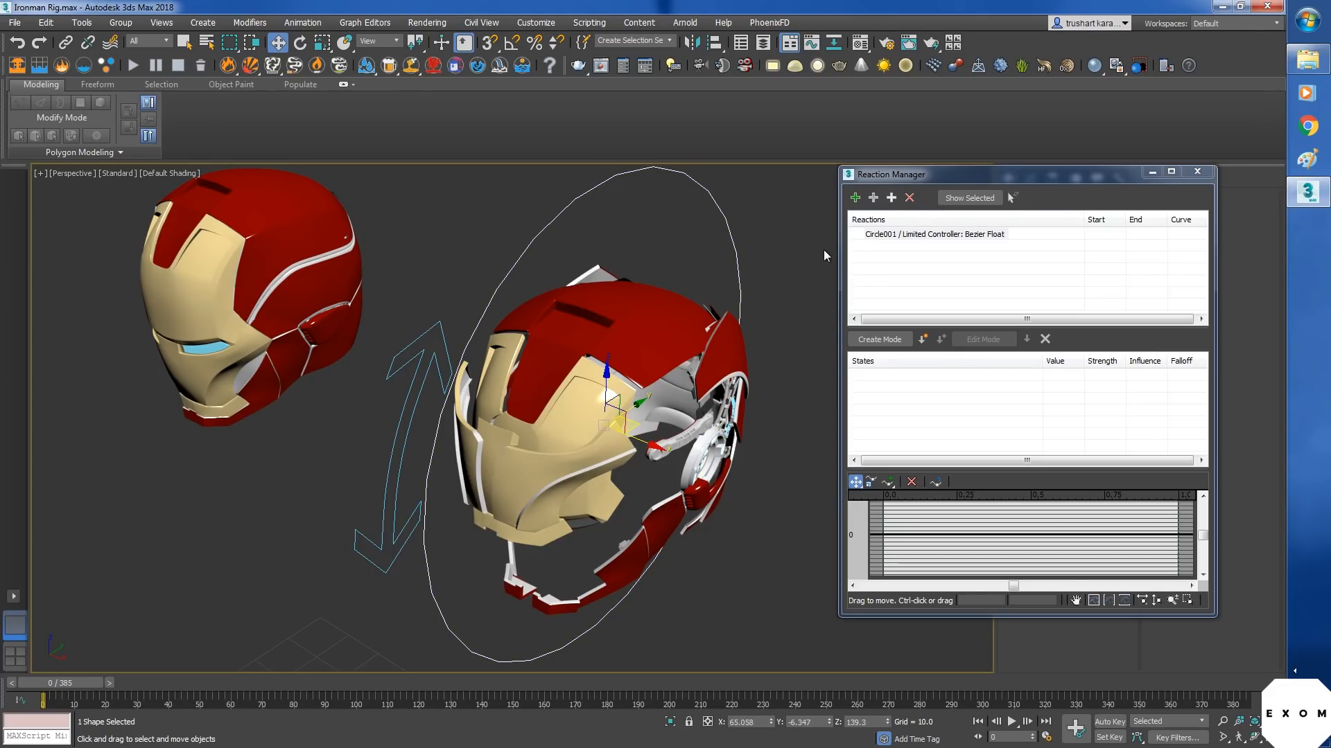
click(873, 199)
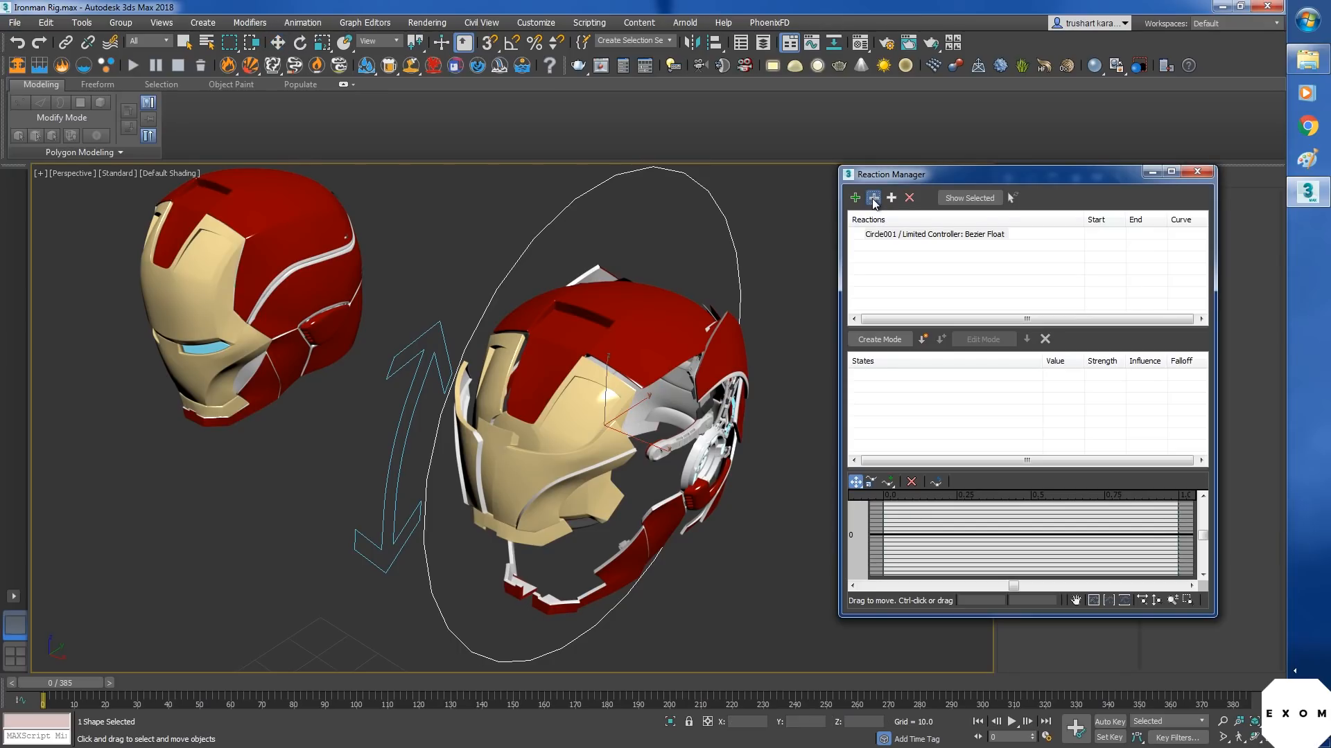
click(549, 459)
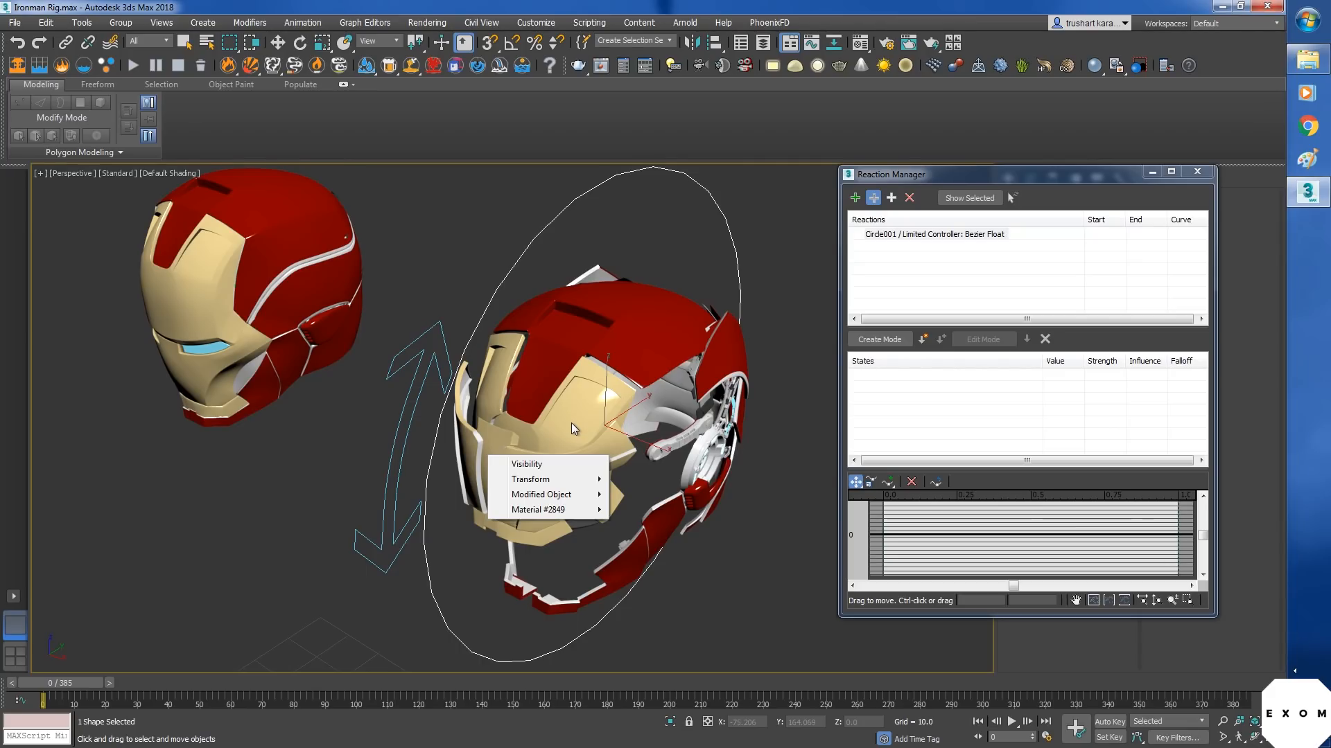
mouse_move(551, 496)
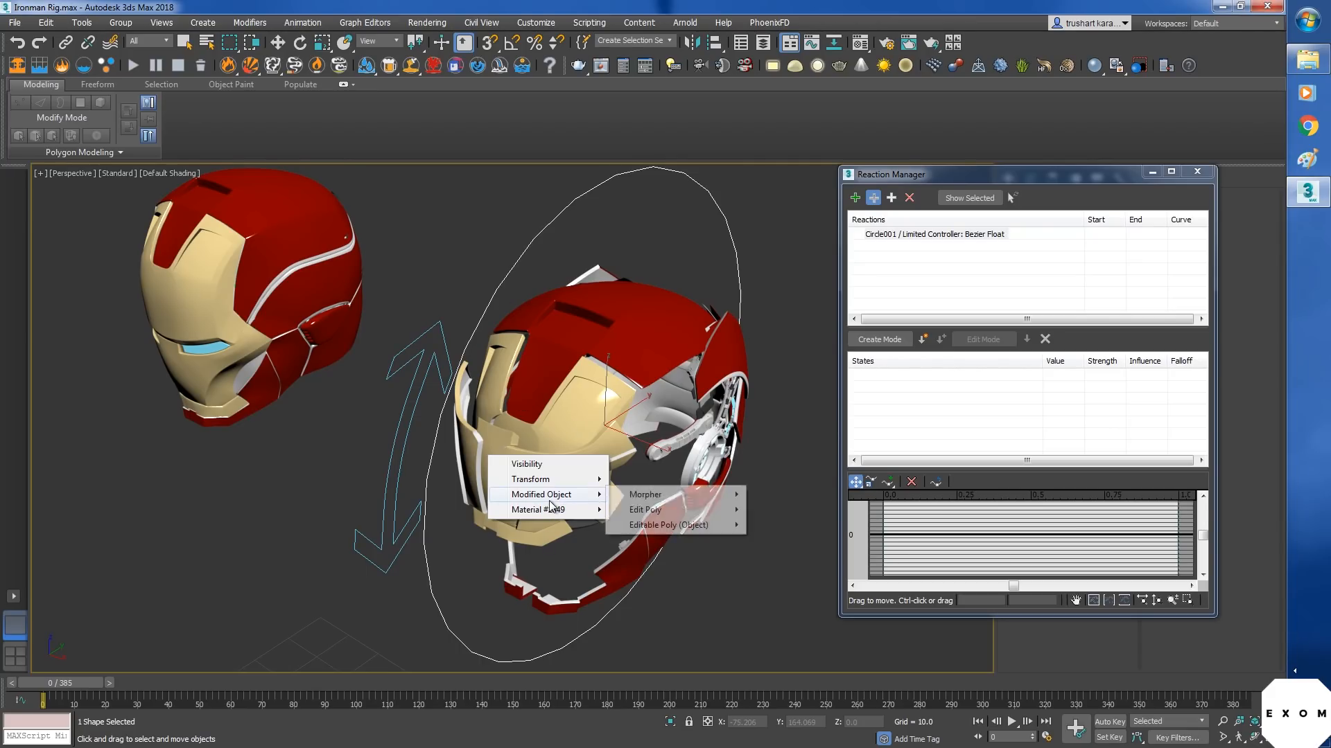
mouse_move(666, 495)
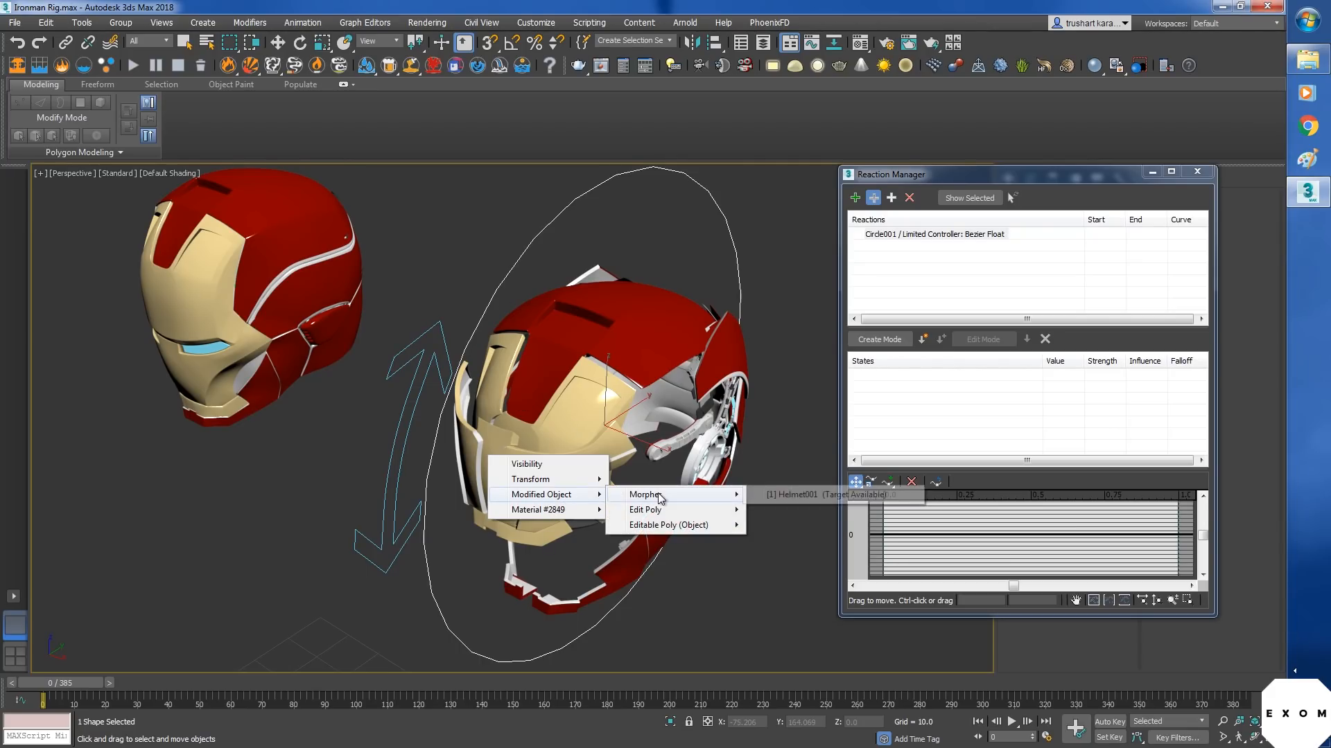
click(762, 497)
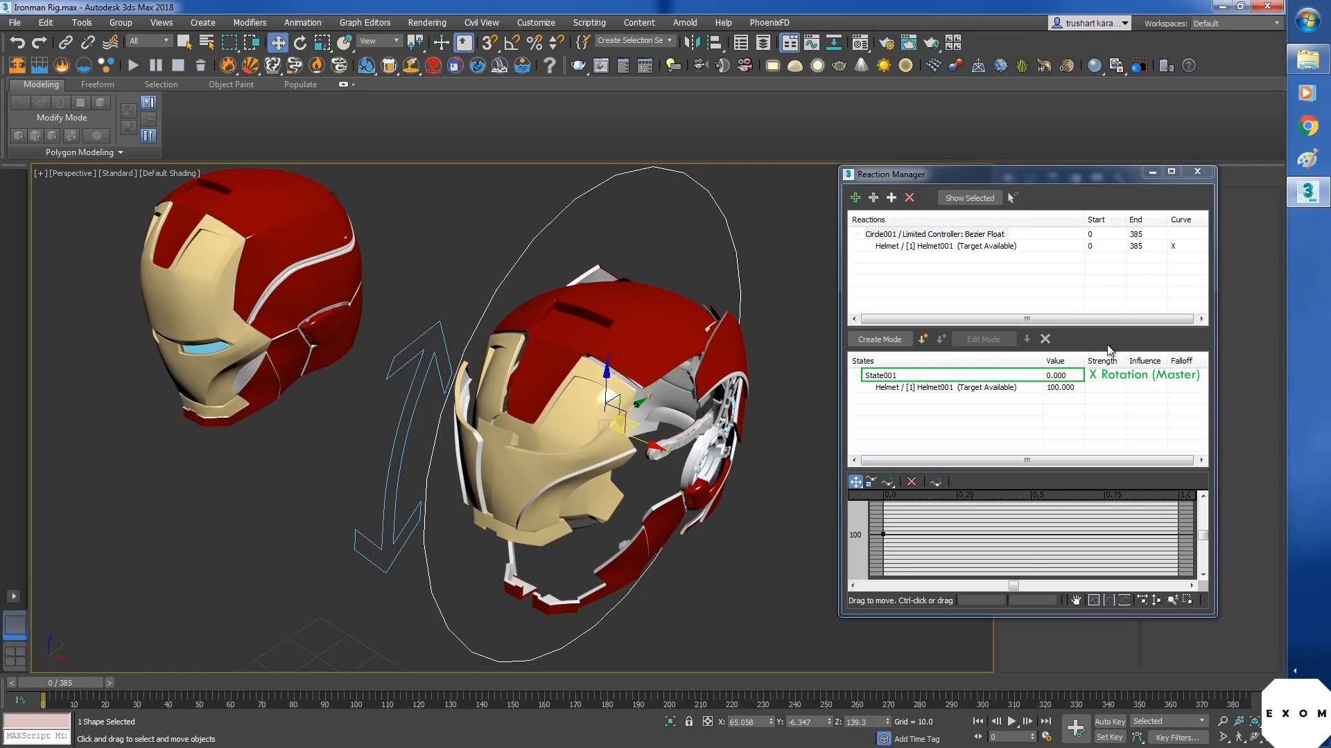
- Select the gold faceplate and show its Morpher channel list beside the Reaction Manager
click(518, 441)
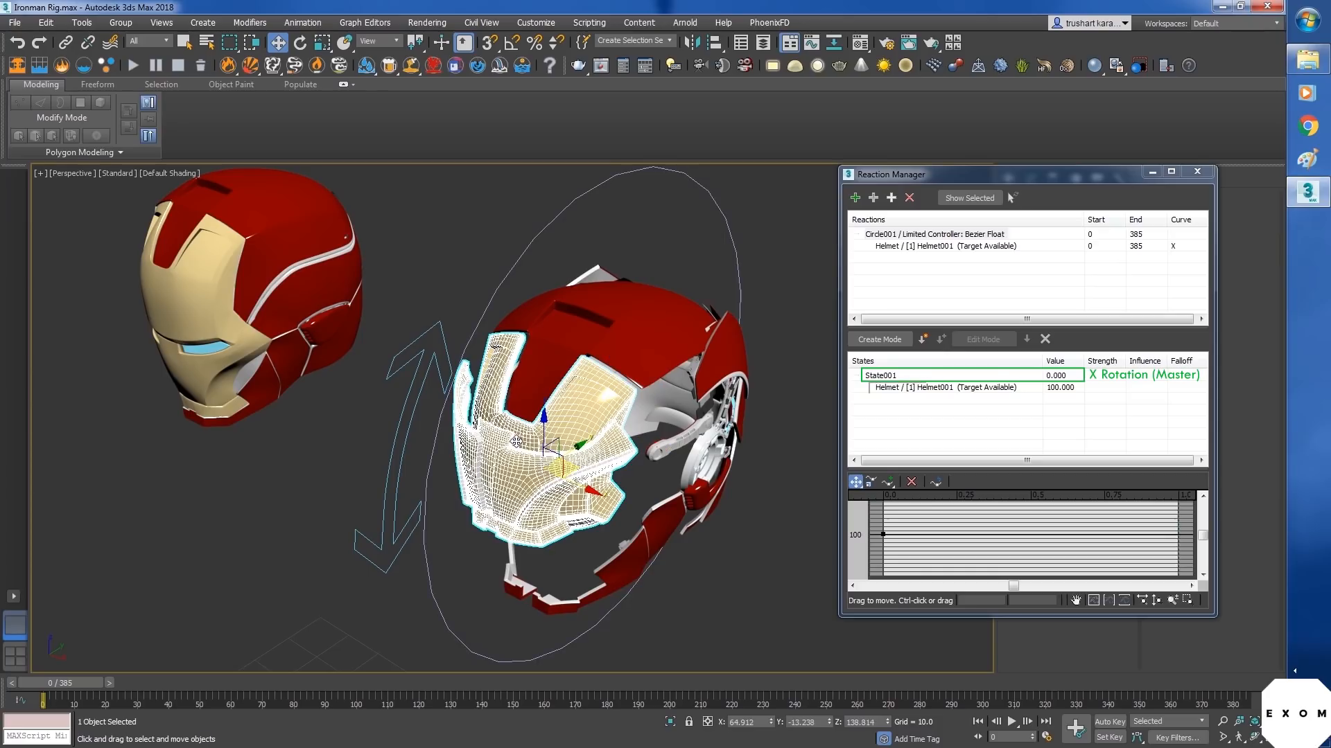
drag(1107, 169, 865, 239)
click(1029, 179)
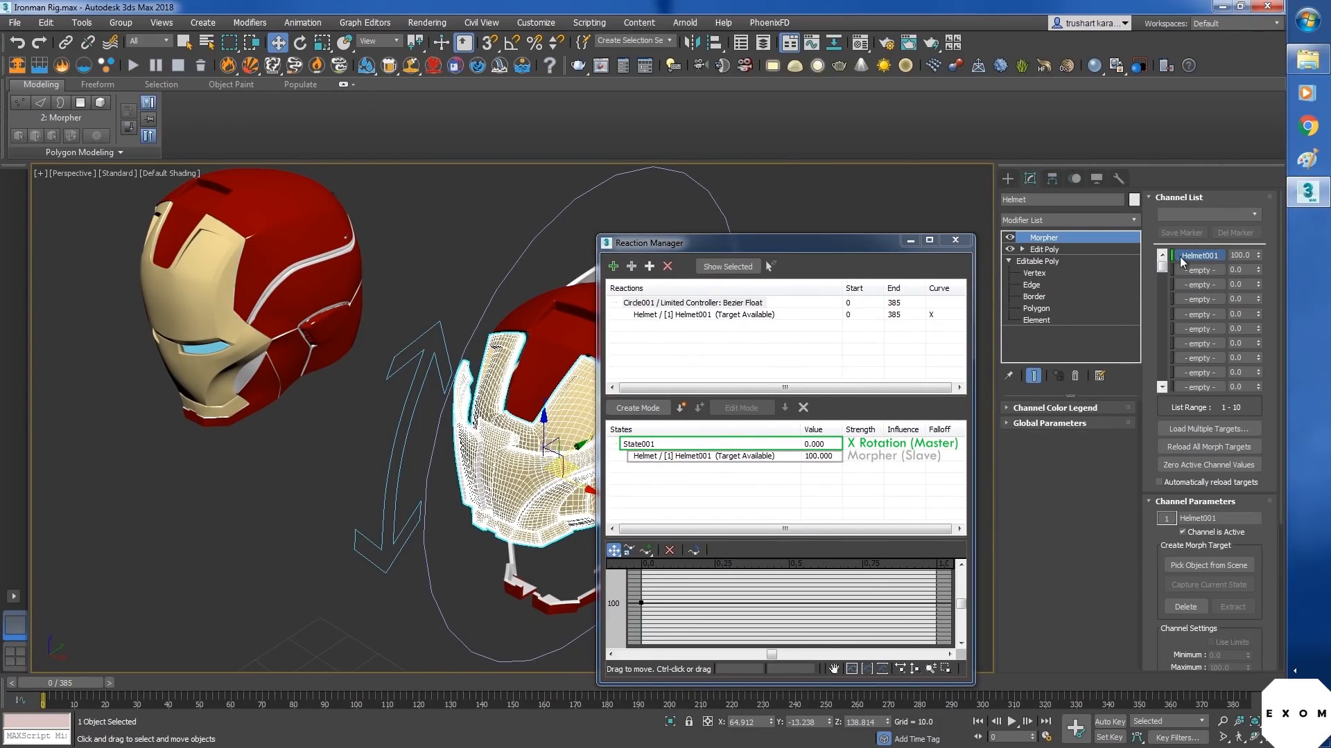
click(845, 242)
drag(849, 250, 1027, 204)
key(e)
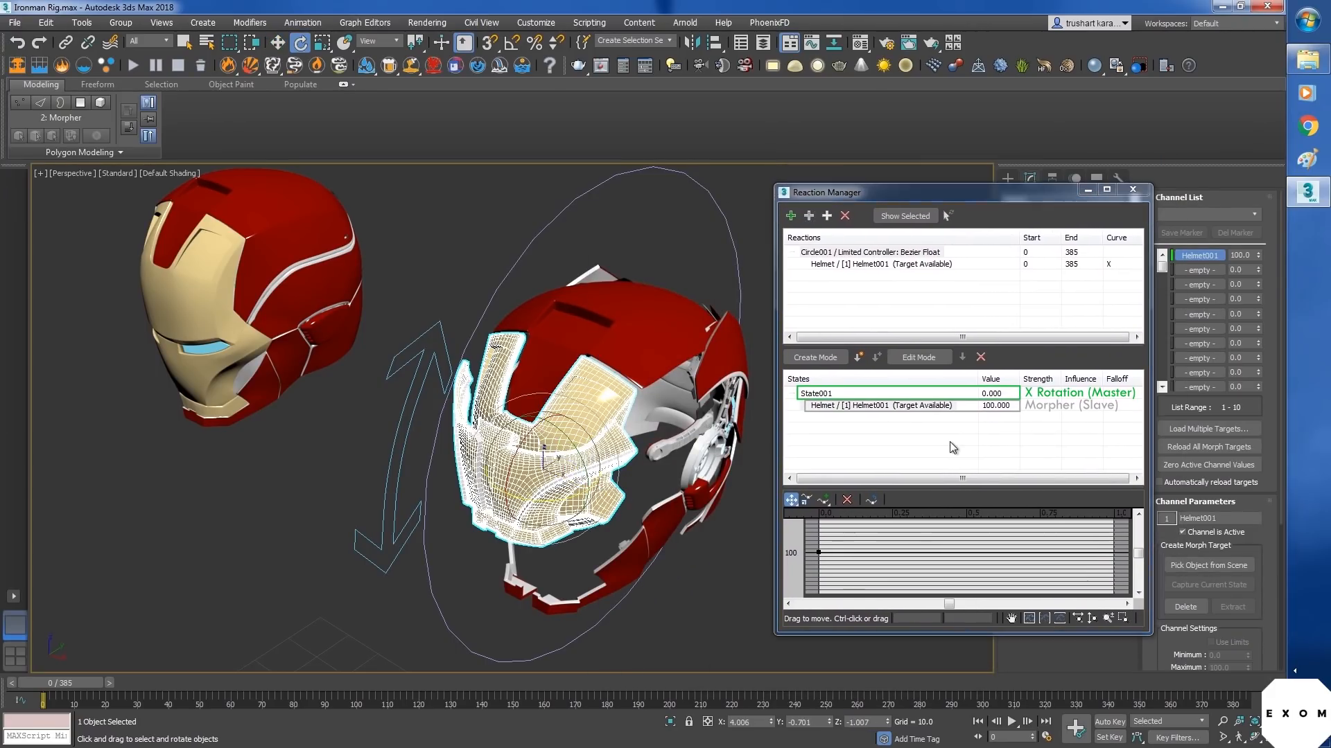
- Set the Helmet001 morph slave's value in State001 to 0
click(842, 395)
click(876, 406)
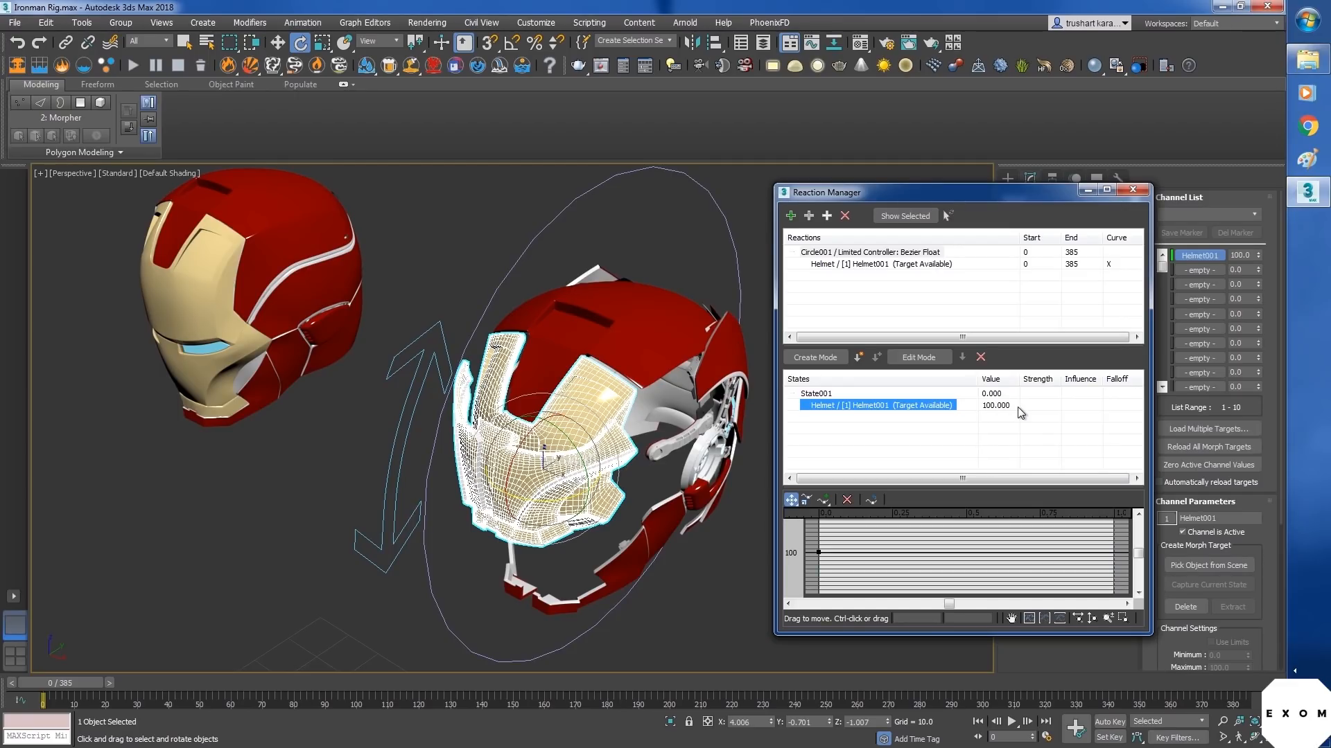
click(995, 406)
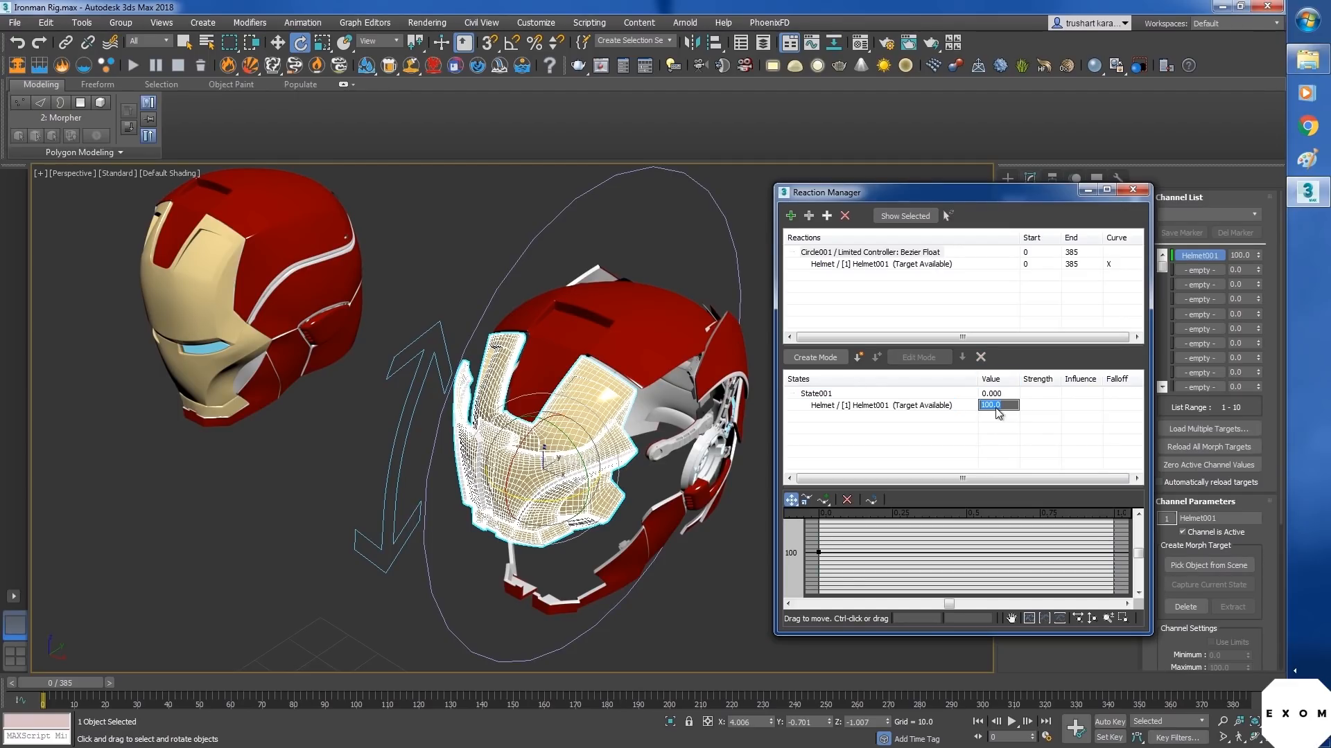
text(0)
key(Return)
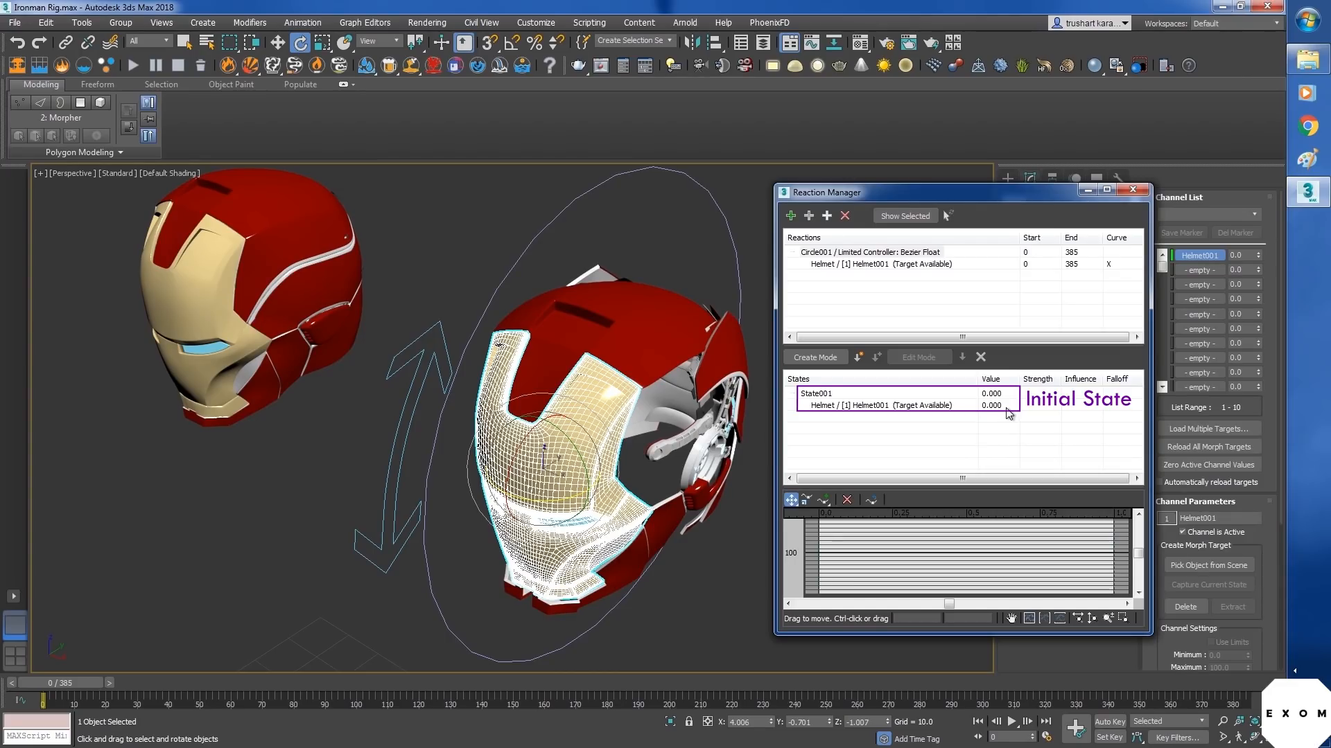
- Create State002 with the circle's master value at -30 and the Helmet001 morph slave's value at 100
click(860, 357)
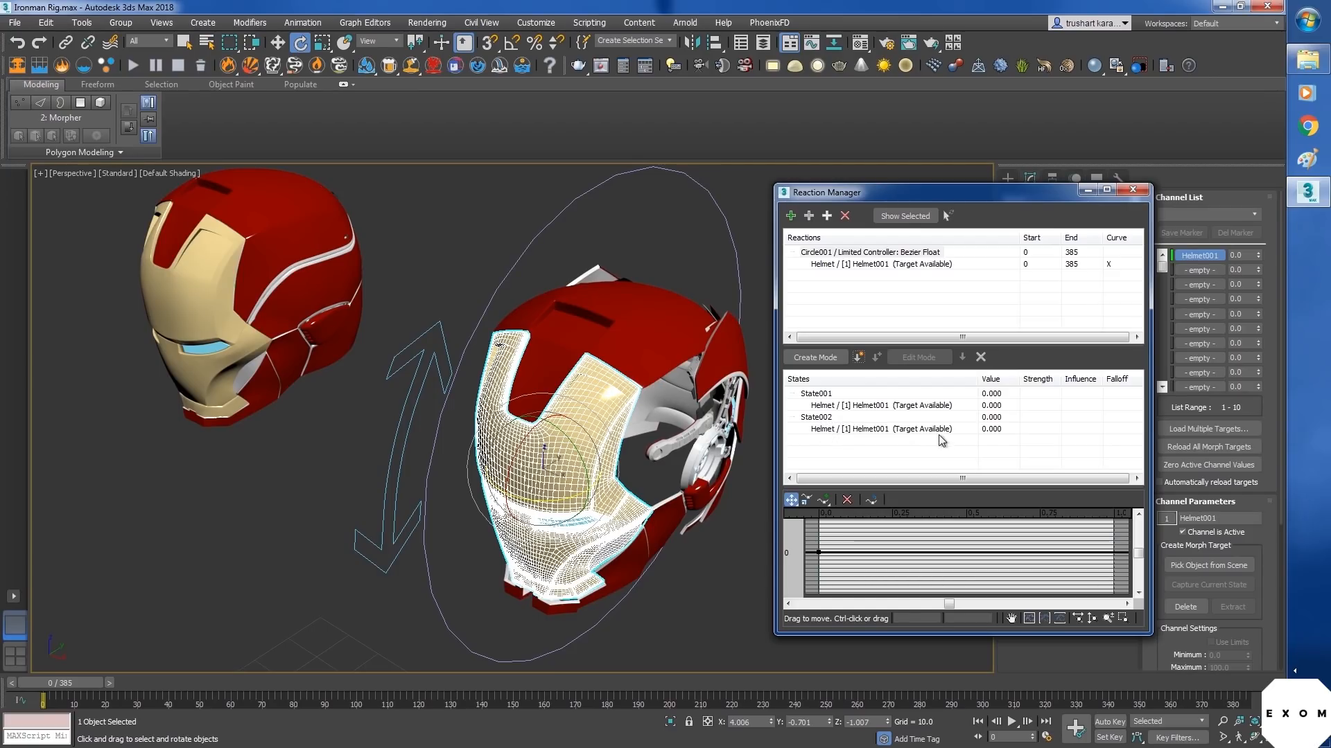
double_click(994, 418)
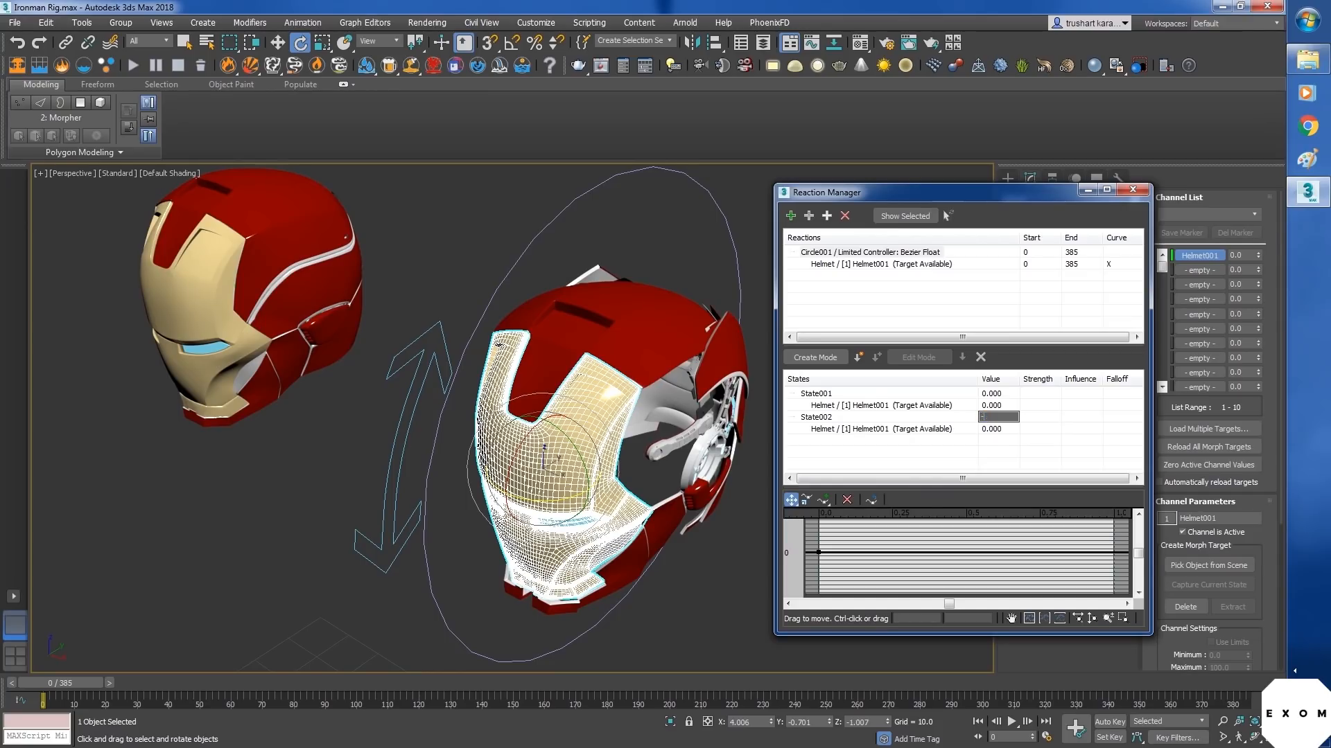
text(-30)
key(Return)
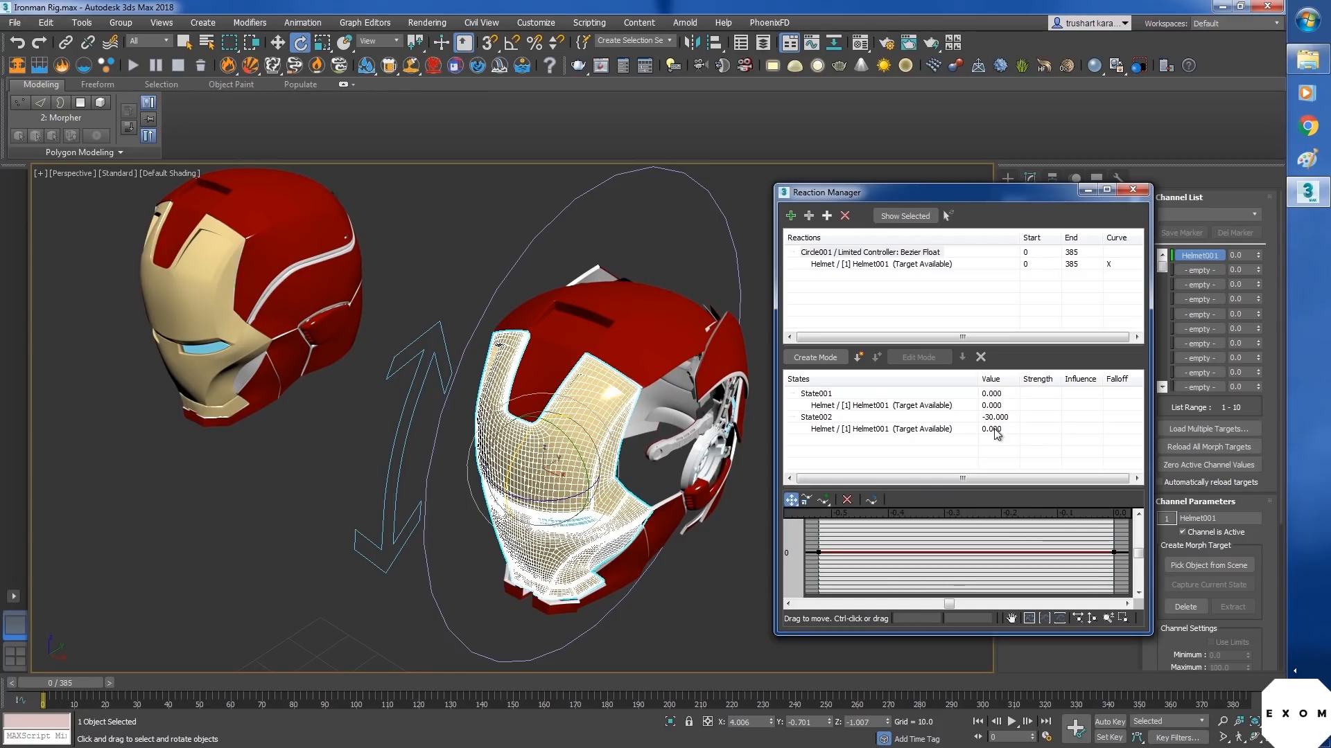
key(Return)
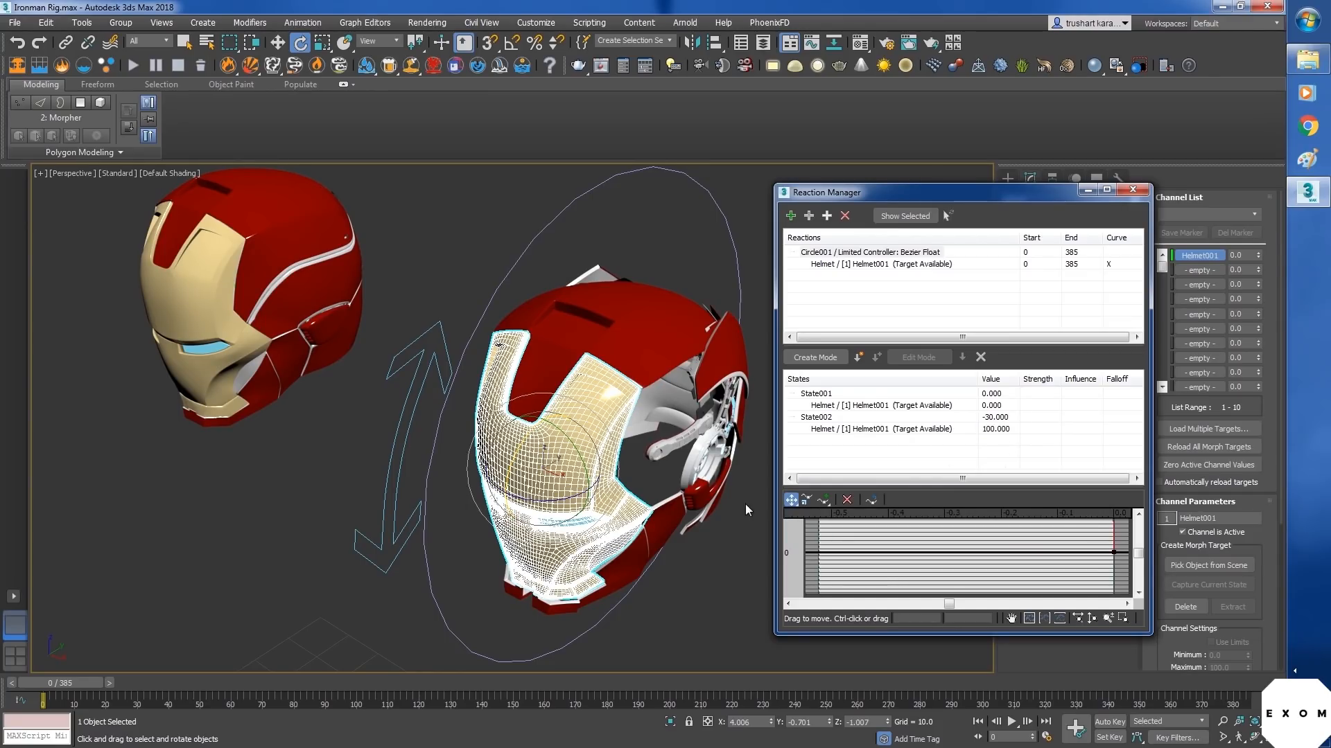
- Test the faceplate reaction by rotating the circle about -32 degrees around X and back to 0
click(531, 242)
click(531, 243)
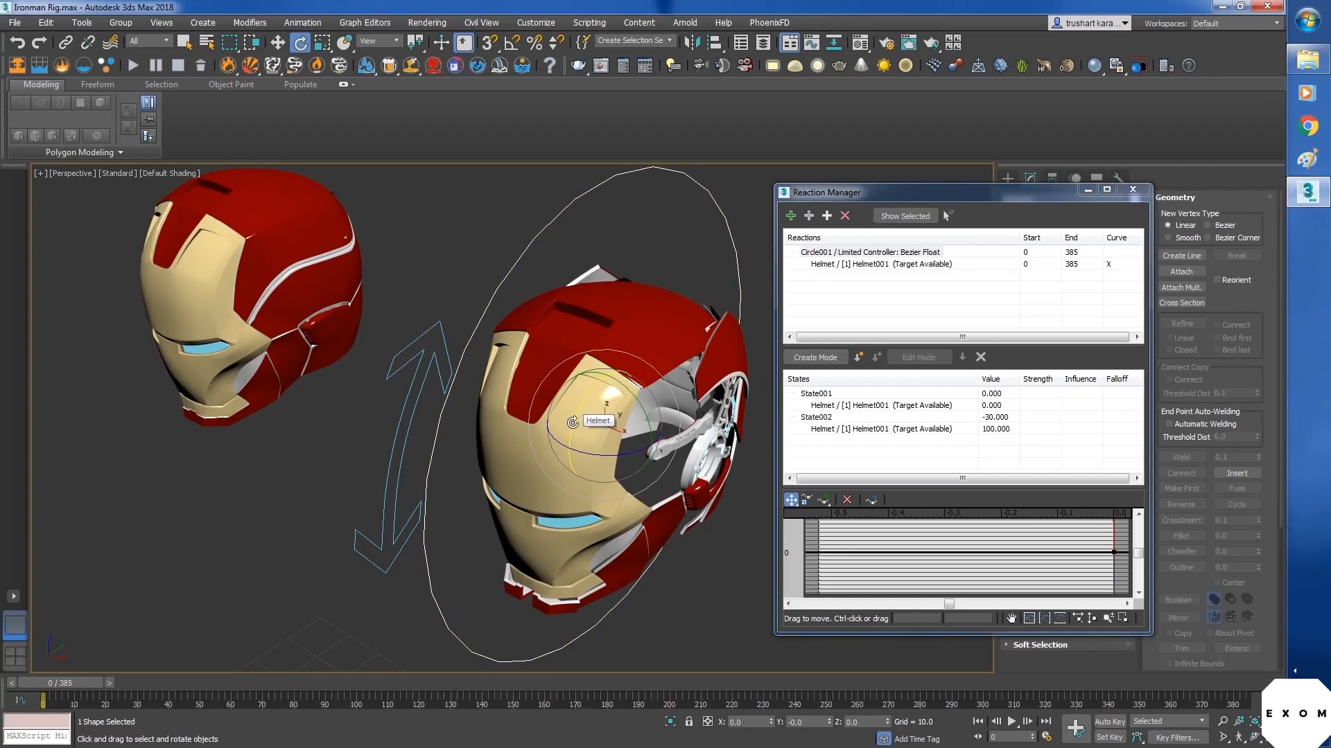
mouse_move(572, 422)
mouse_down()
mouse_move(604, 374)
mouse_move(595, 409)
mouse_up()
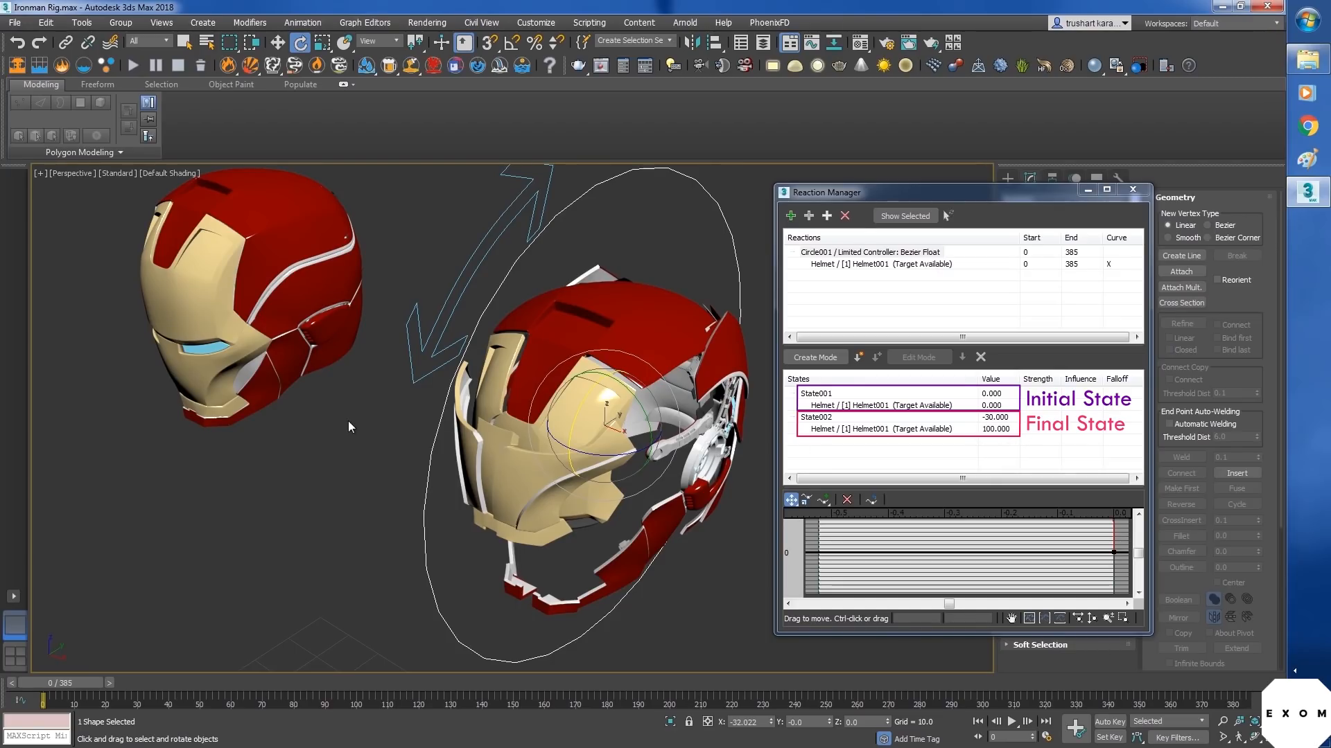
mouse_move(582, 399)
mouse_down()
mouse_move(588, 392)
mouse_move(569, 465)
mouse_move(571, 391)
mouse_up()
drag(568, 395, 692, 604)
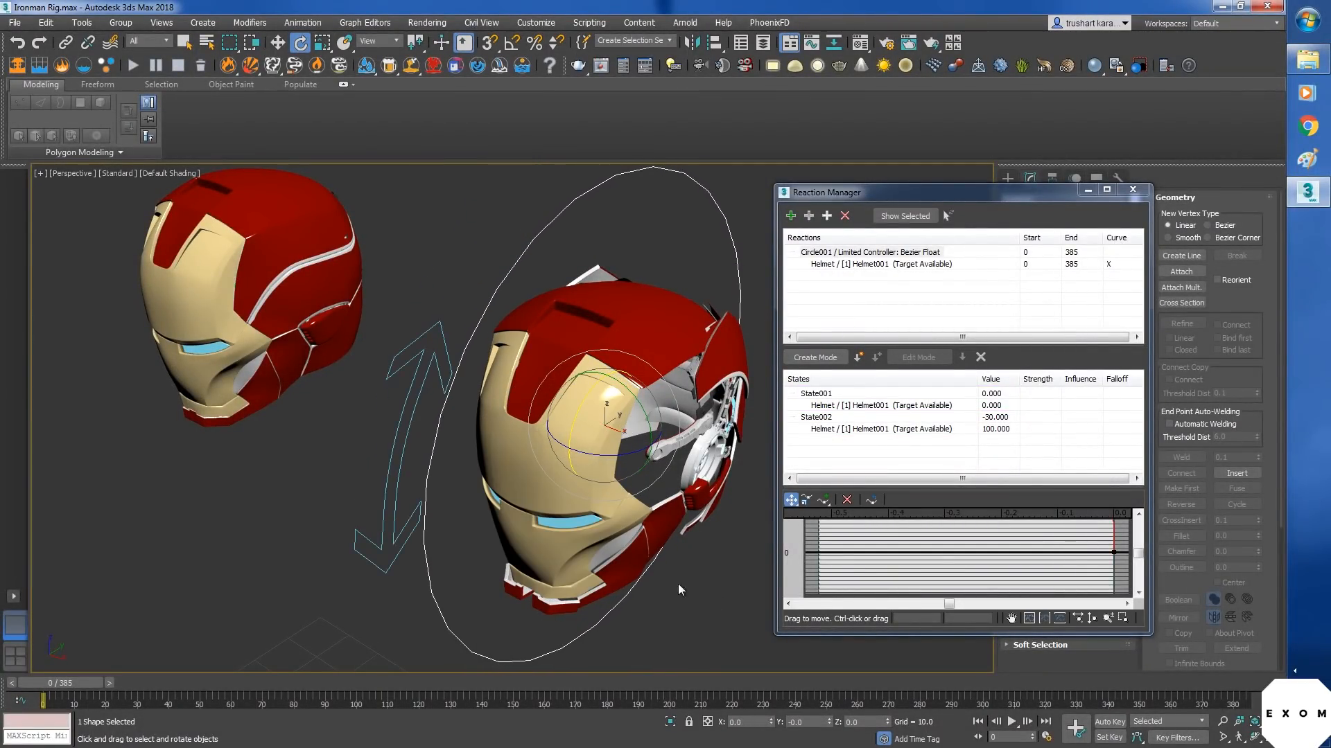
- Select the swing arm inside the open side of the helmet and set the Rotate tool's reference coordinate system to Global
key(w)
click(676, 442)
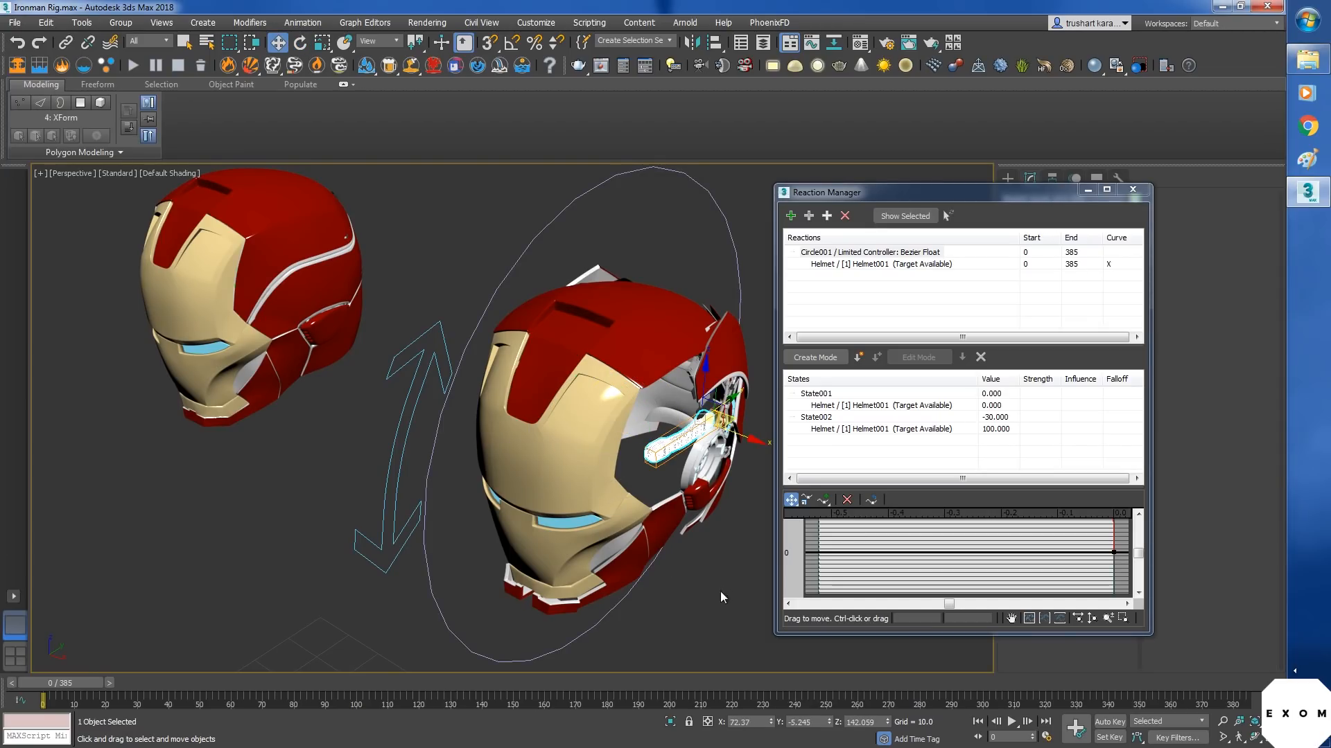
alt+middle_drag(720, 592, 724, 544)
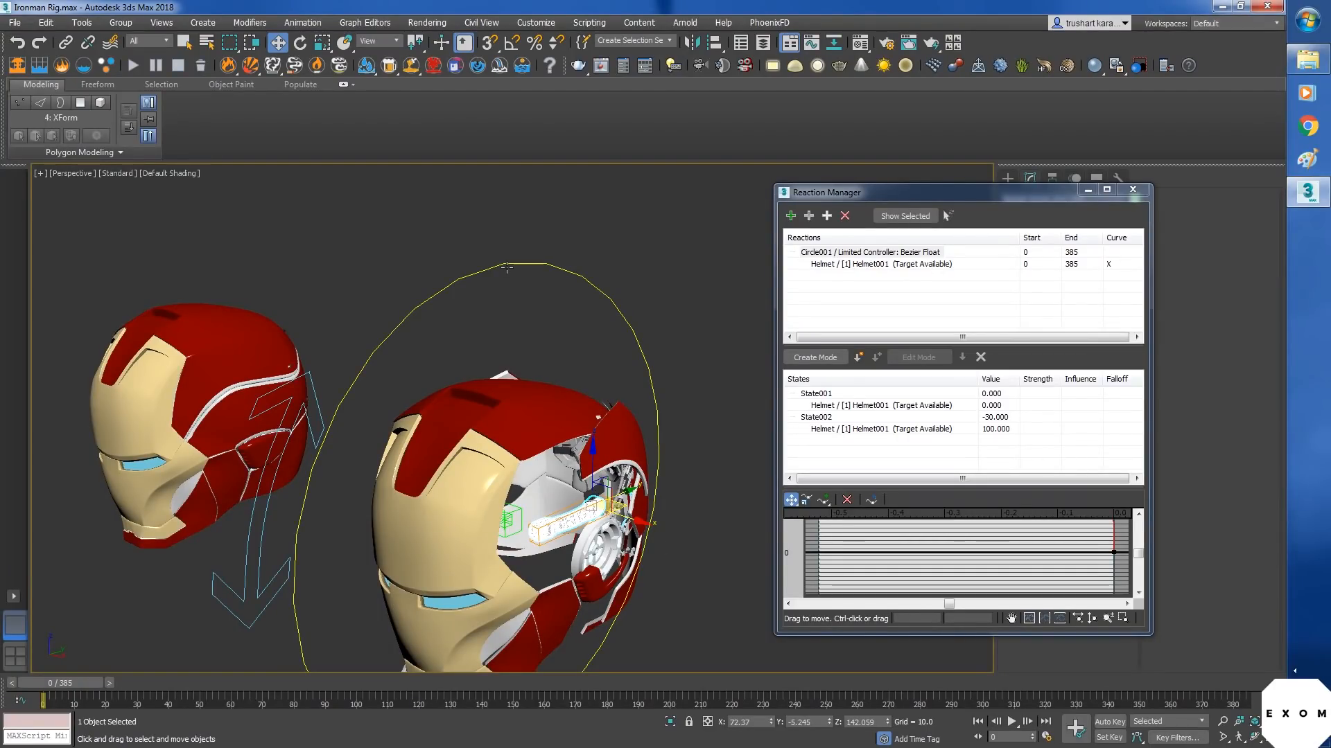
click(729, 484)
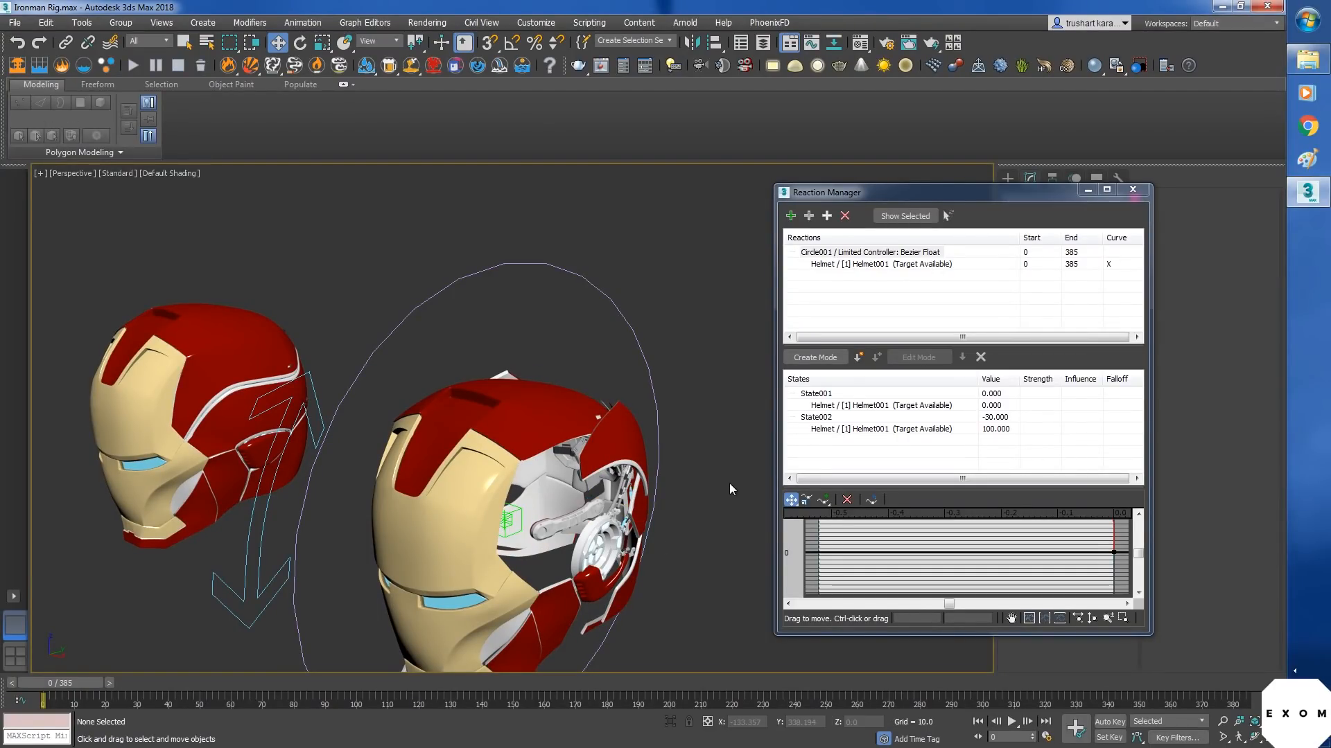
alt+middle_drag(729, 484, 638, 527)
scroll(623, 504, up, 5)
click(634, 483)
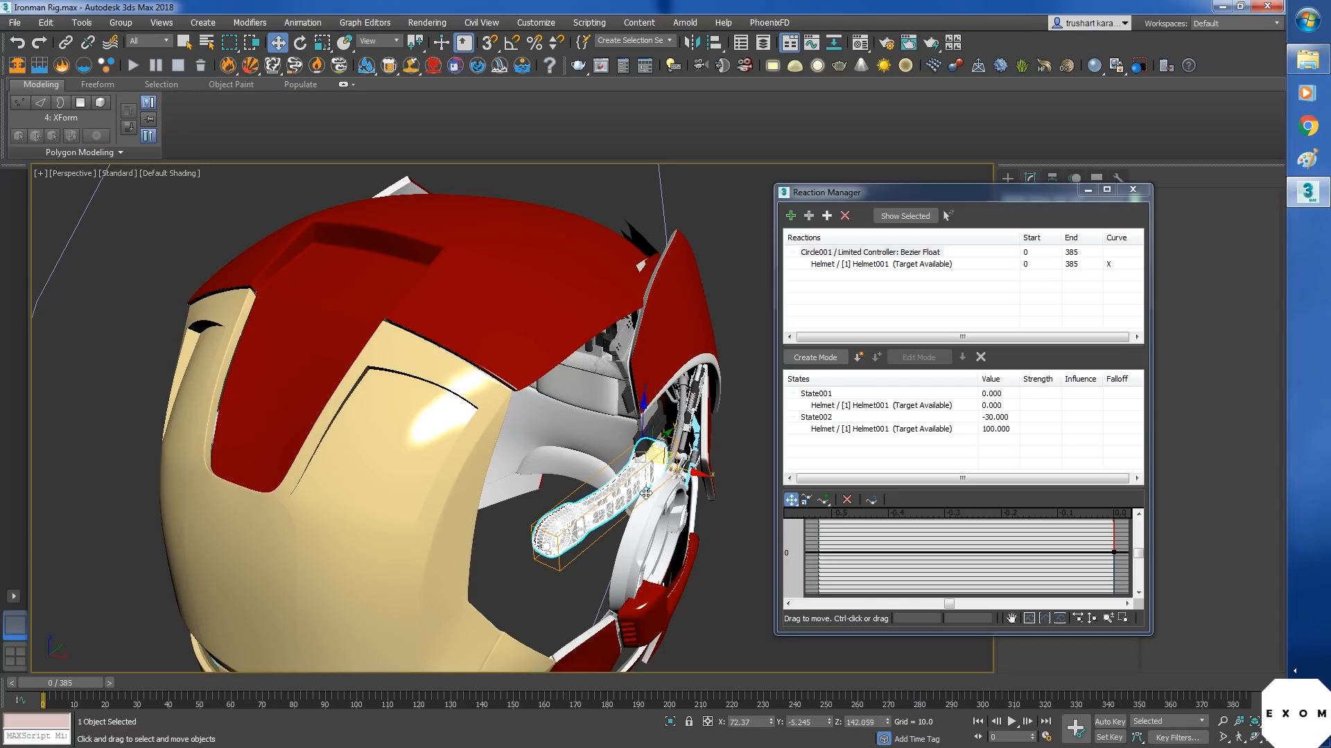
key(e)
alt+middle_drag(708, 552, 698, 486)
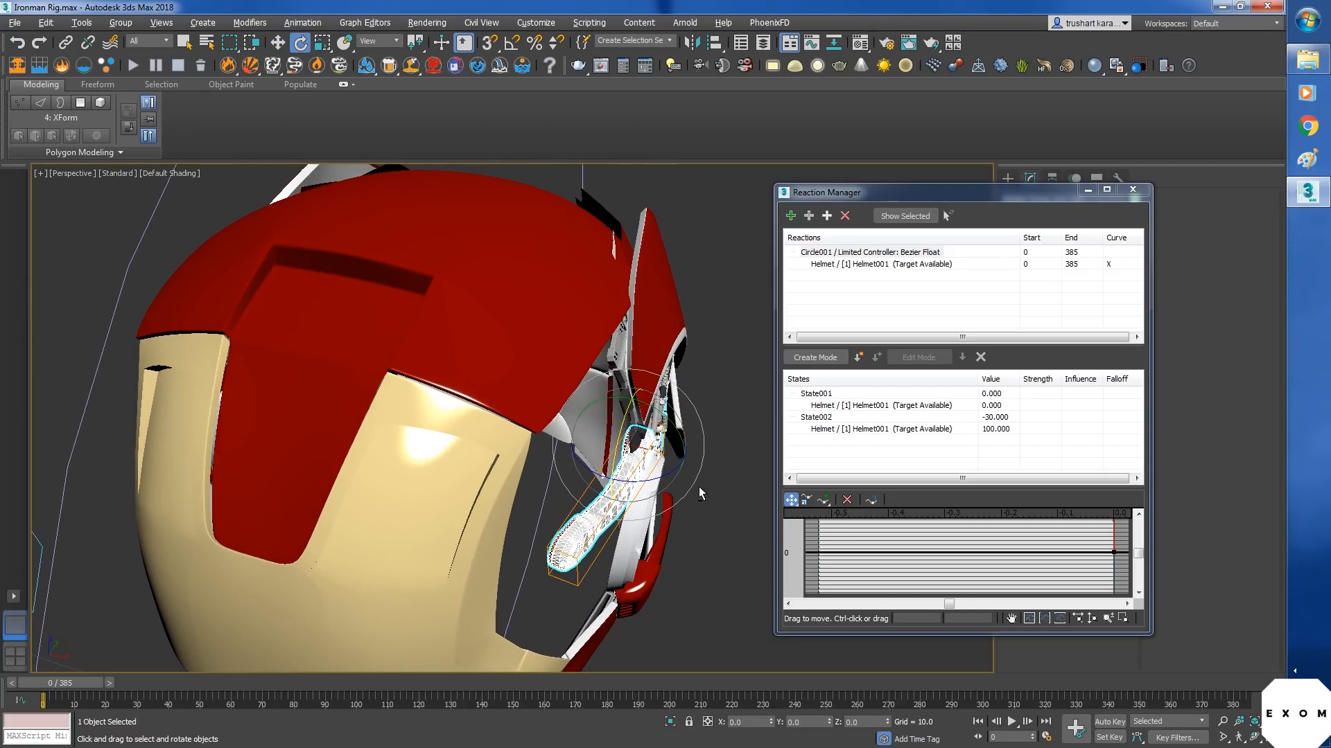
click(387, 44)
click(371, 106)
alt+middle_drag(693, 548, 671, 525)
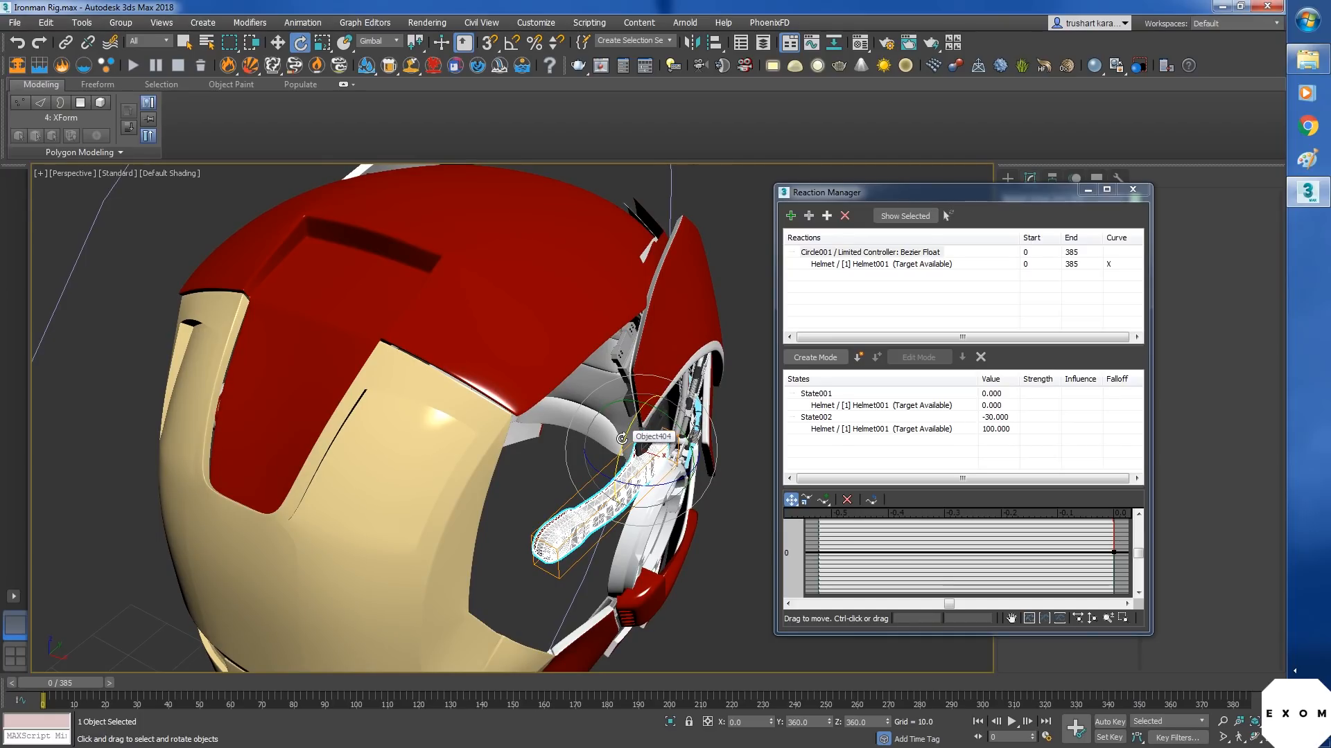
alt+middle_drag(621, 438, 652, 546)
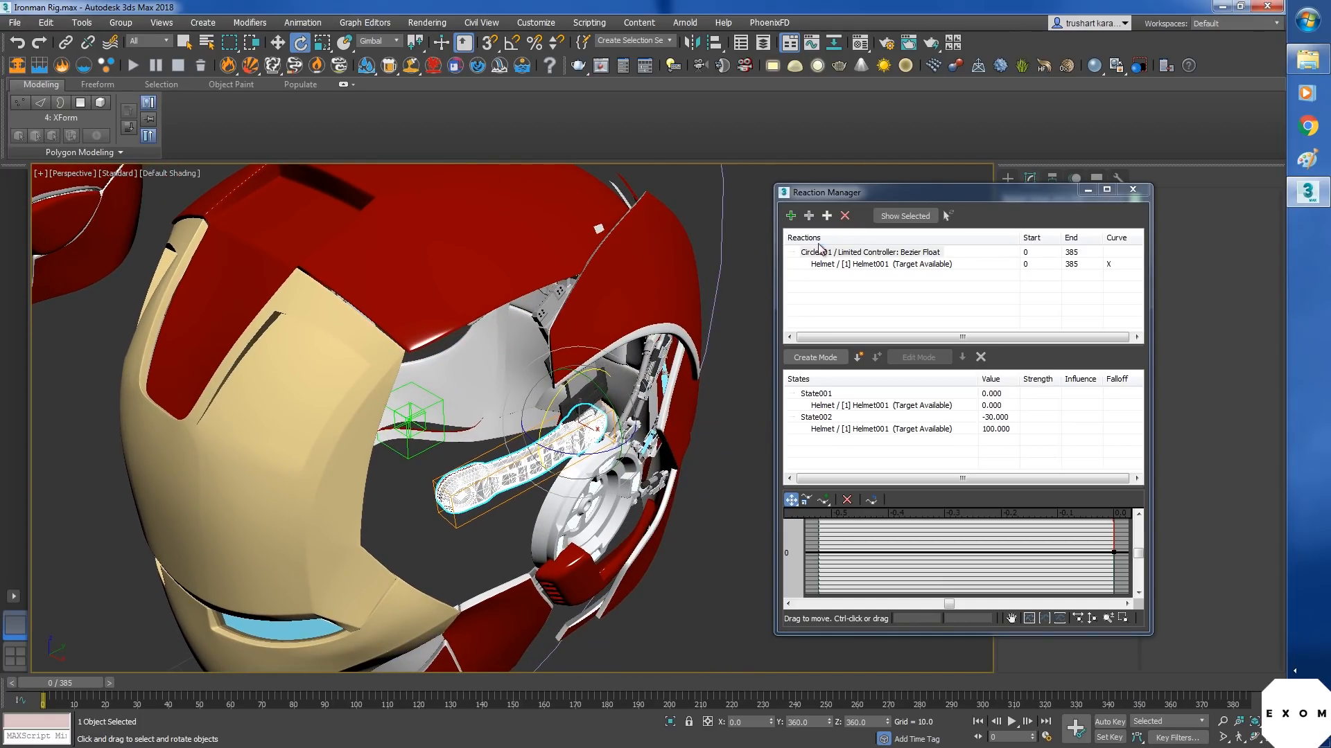
- Add the swing arm's X Rotation as a slave of the circle's X rotation
click(808, 215)
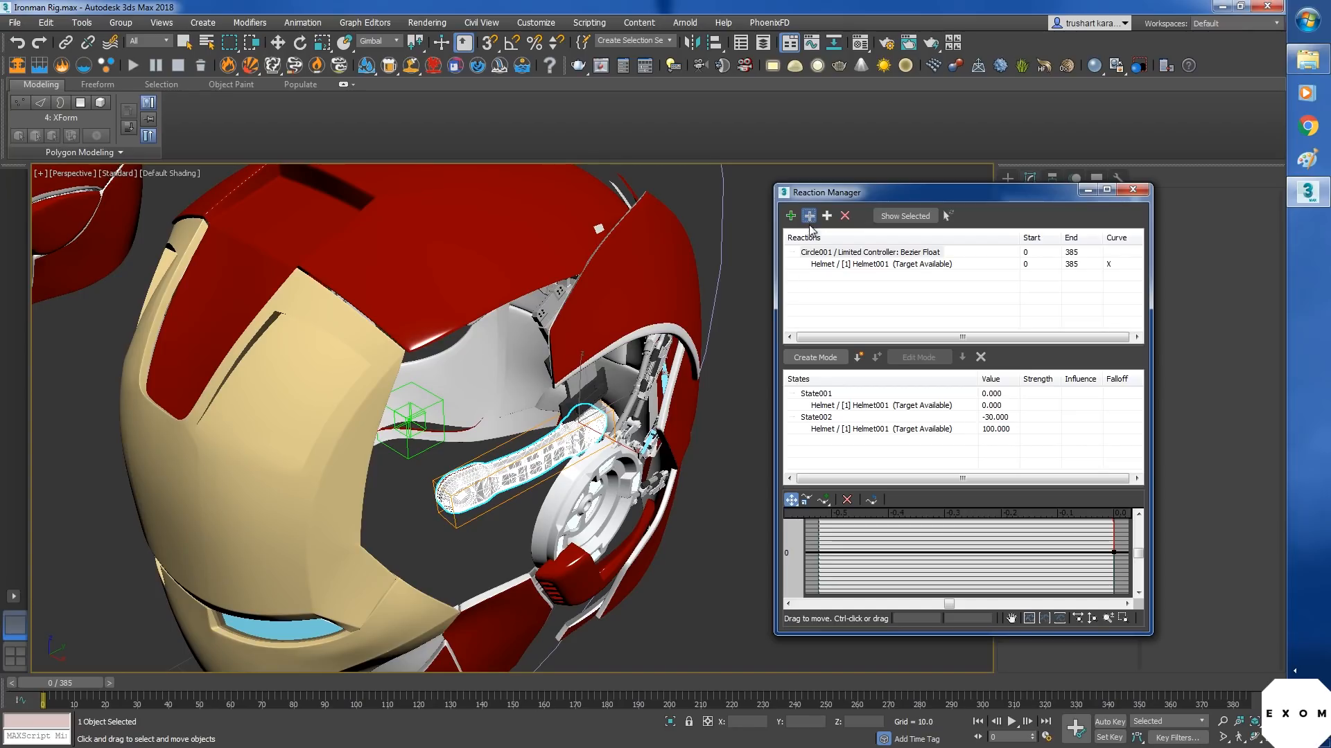
click(547, 462)
mouse_move(549, 472)
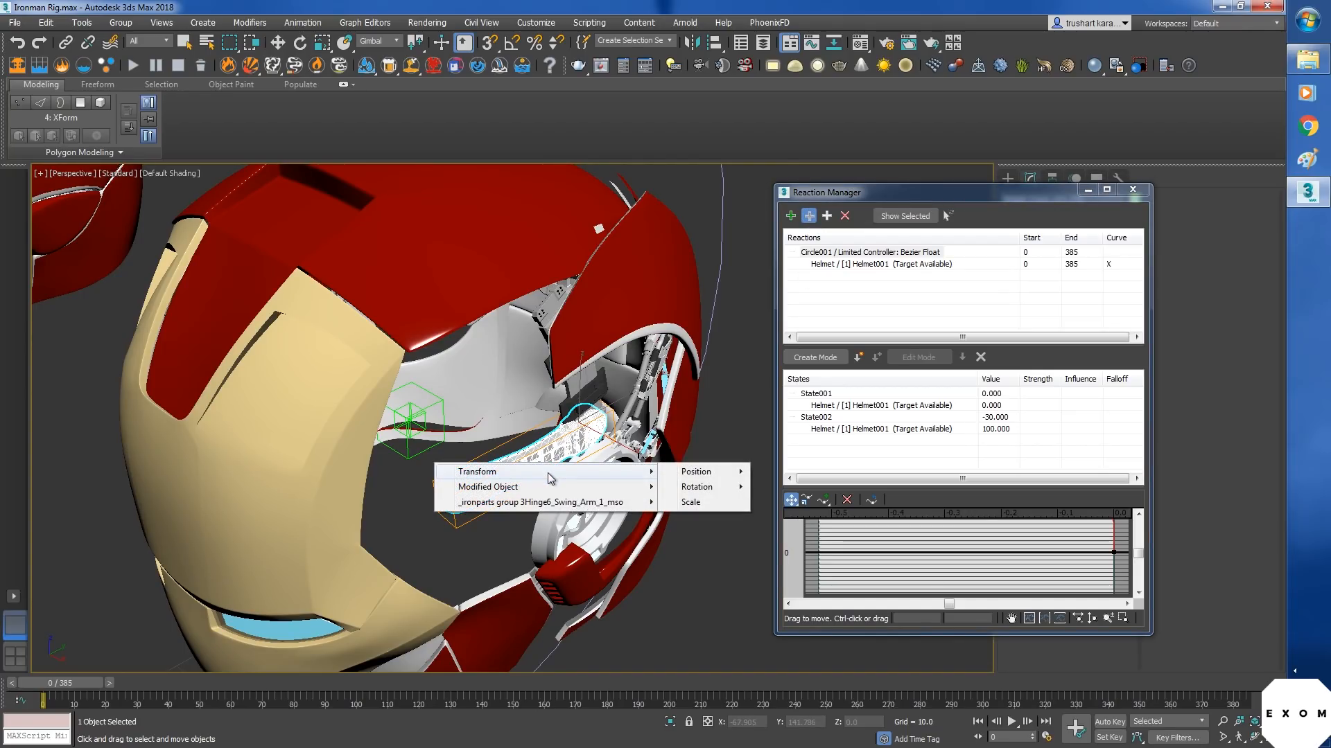
mouse_move(696, 487)
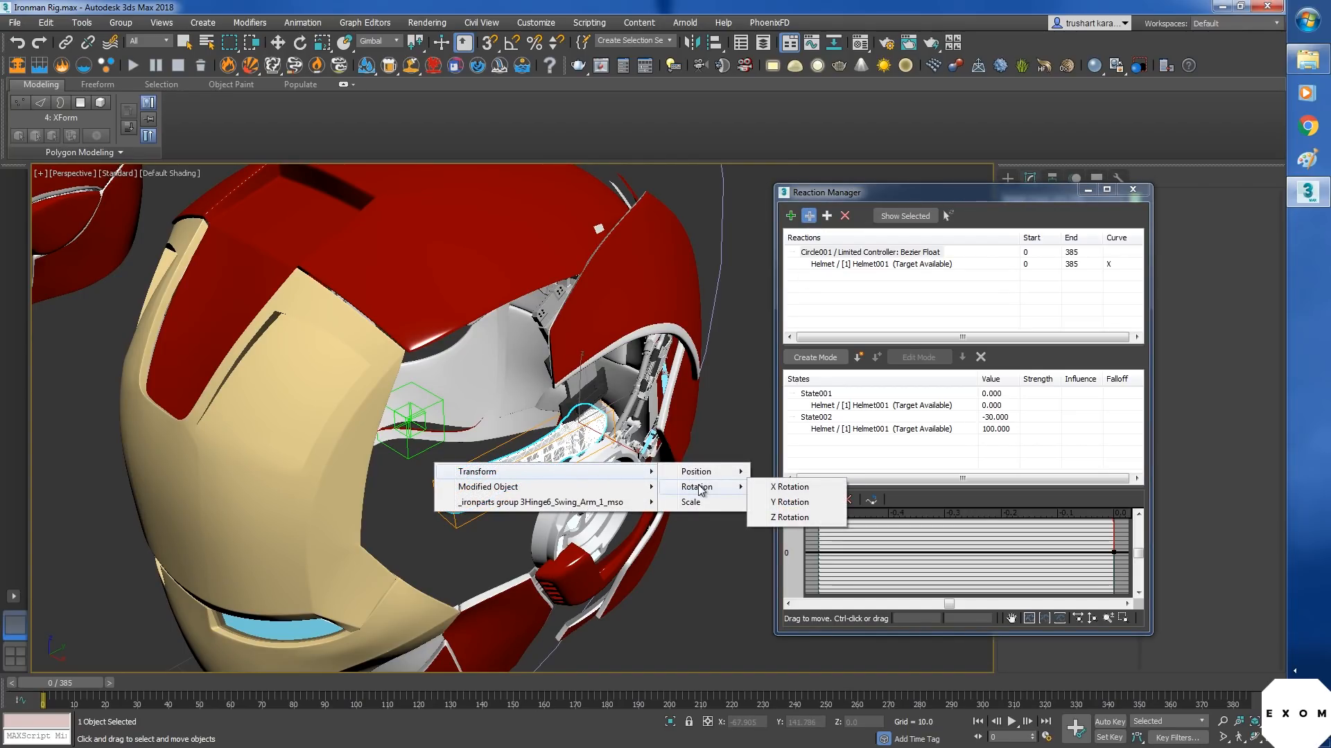
click(788, 497)
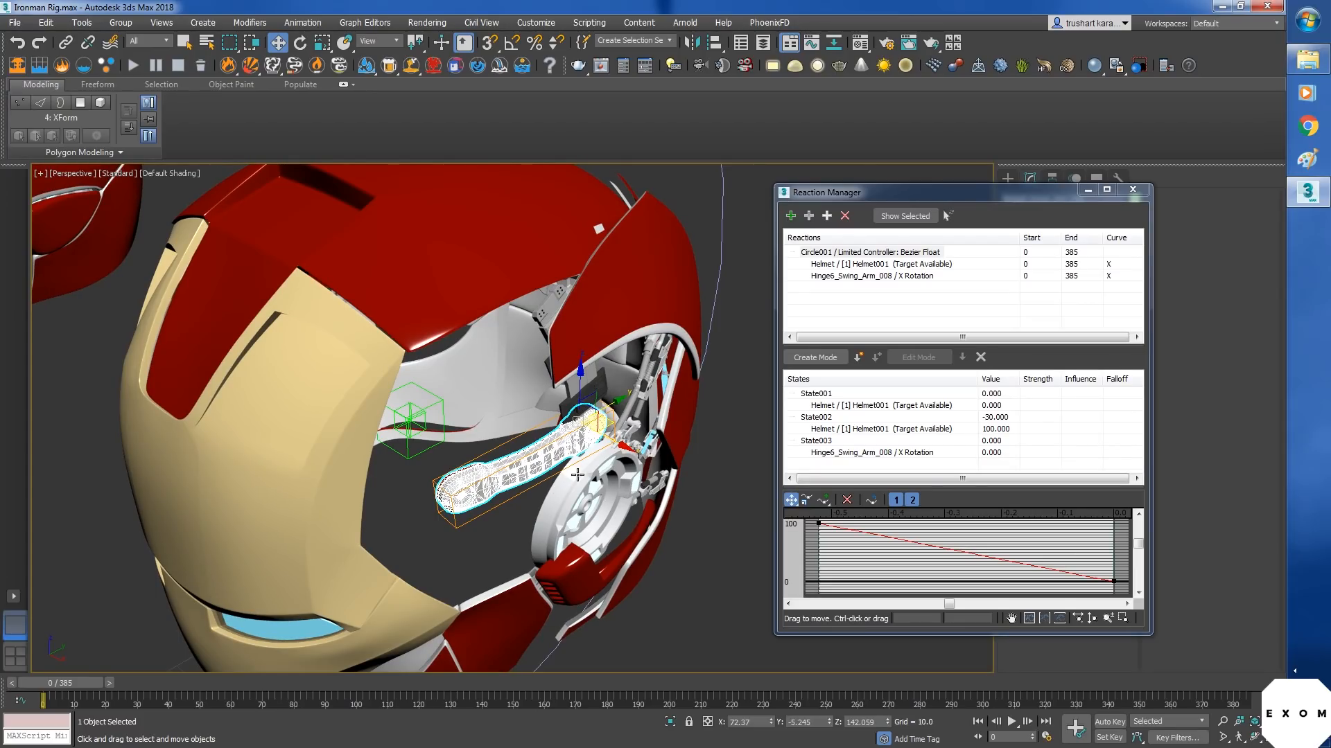
mouse_move(577, 474)
alt+middle_down()
mouse_move(589, 451)
mouse_move(569, 458)
alt+middle_up()
key(e)
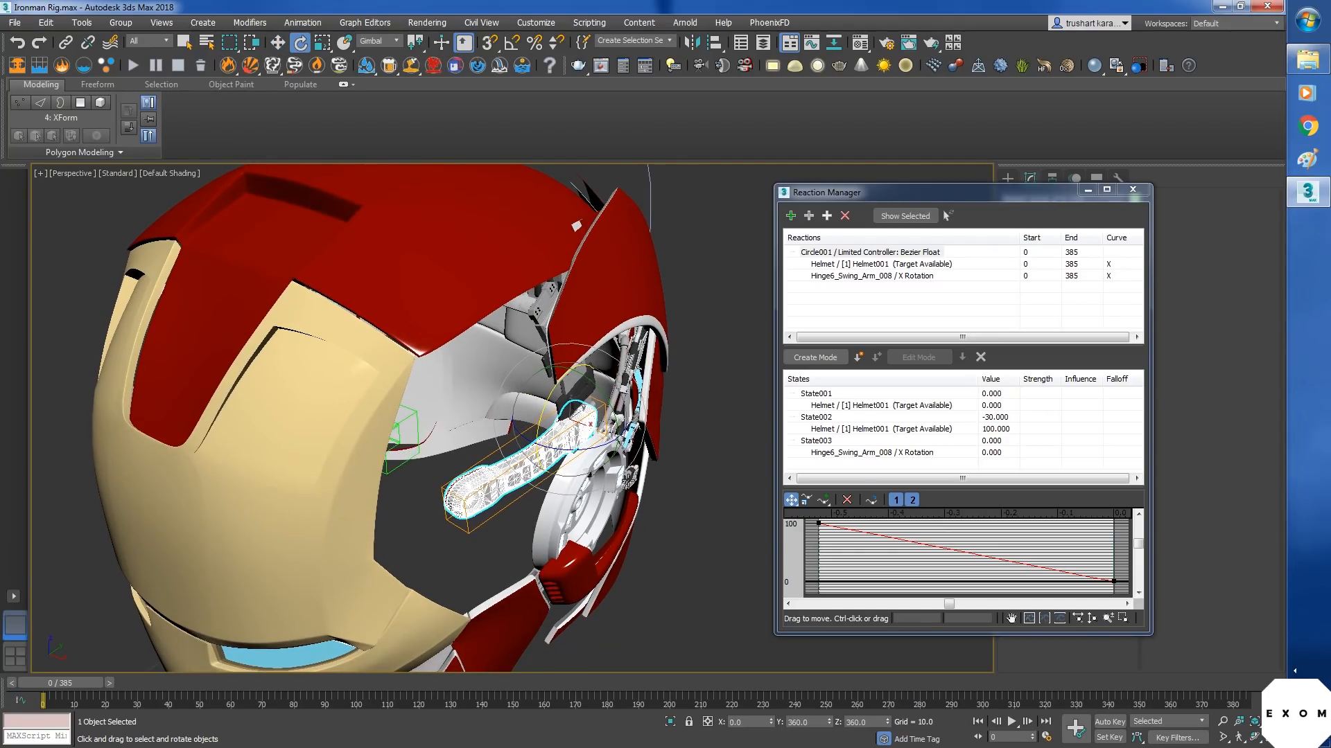
- Delete the swing arm's X Rotation slave and its empty State003 from the Reaction Manager
click(831, 276)
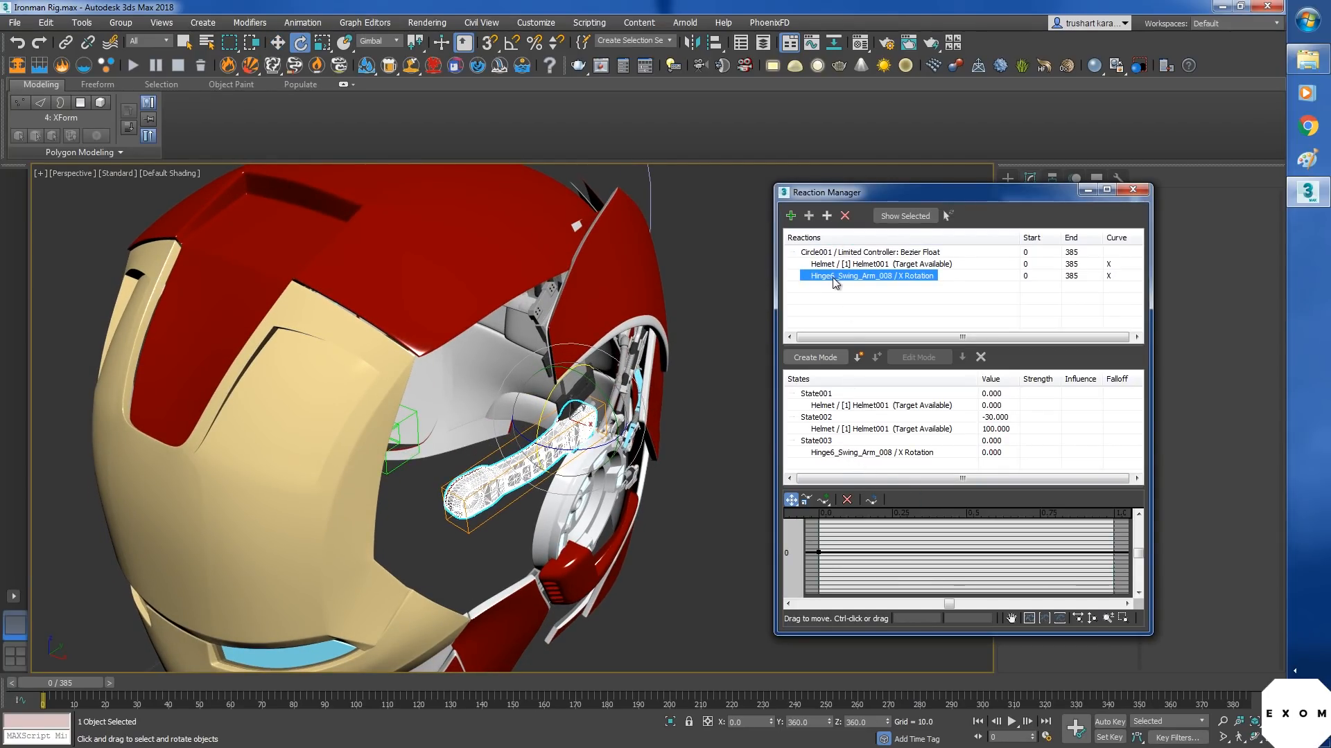
click(845, 217)
click(816, 441)
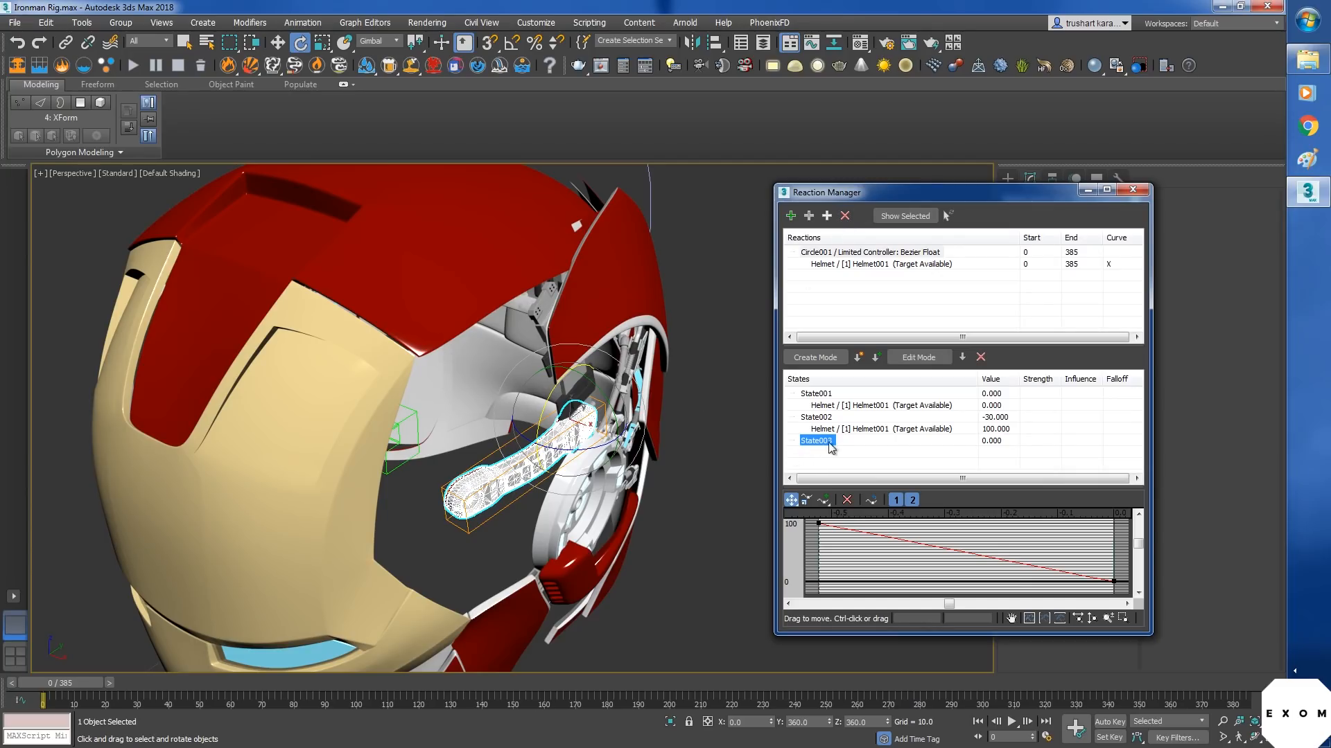
click(981, 357)
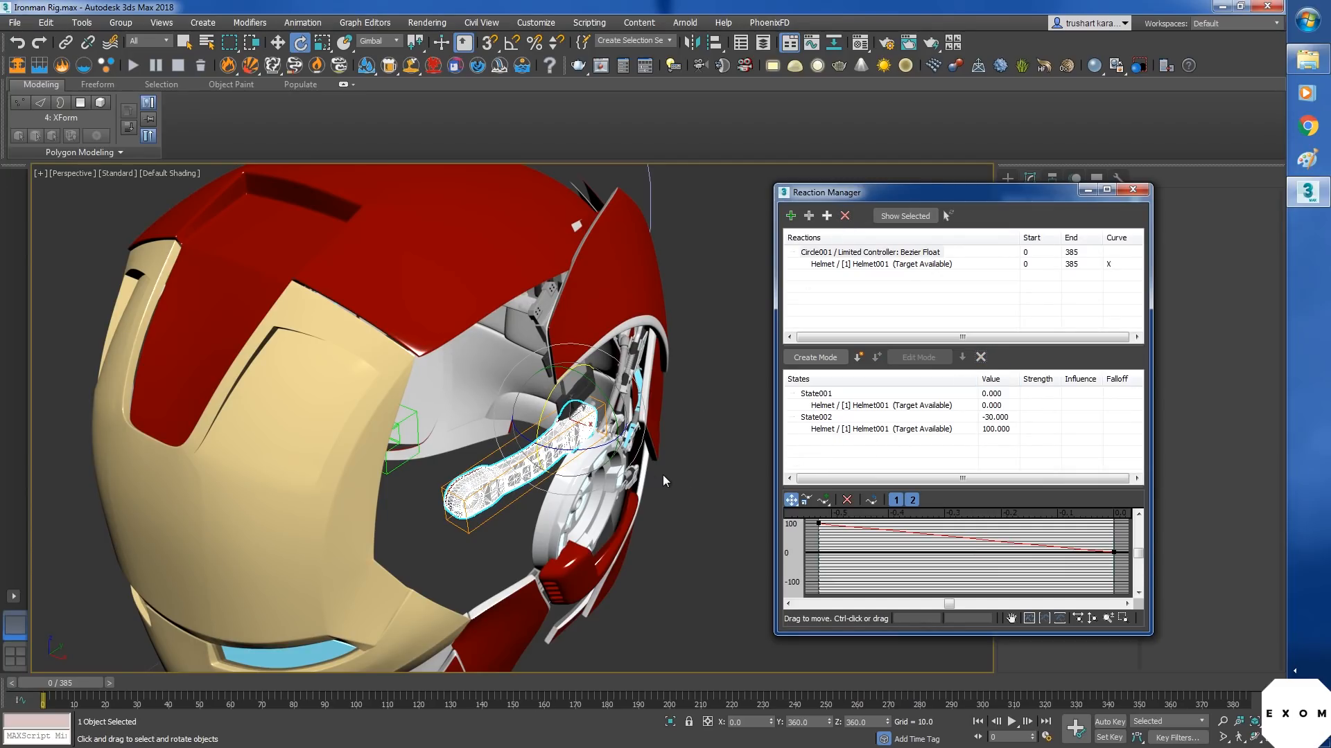
- Assign a Linear Rotation controller to the rotation track of Hinge6_Swing_Arm_008
drag(609, 478, 651, 489)
alt+middle_drag(651, 489, 630, 500)
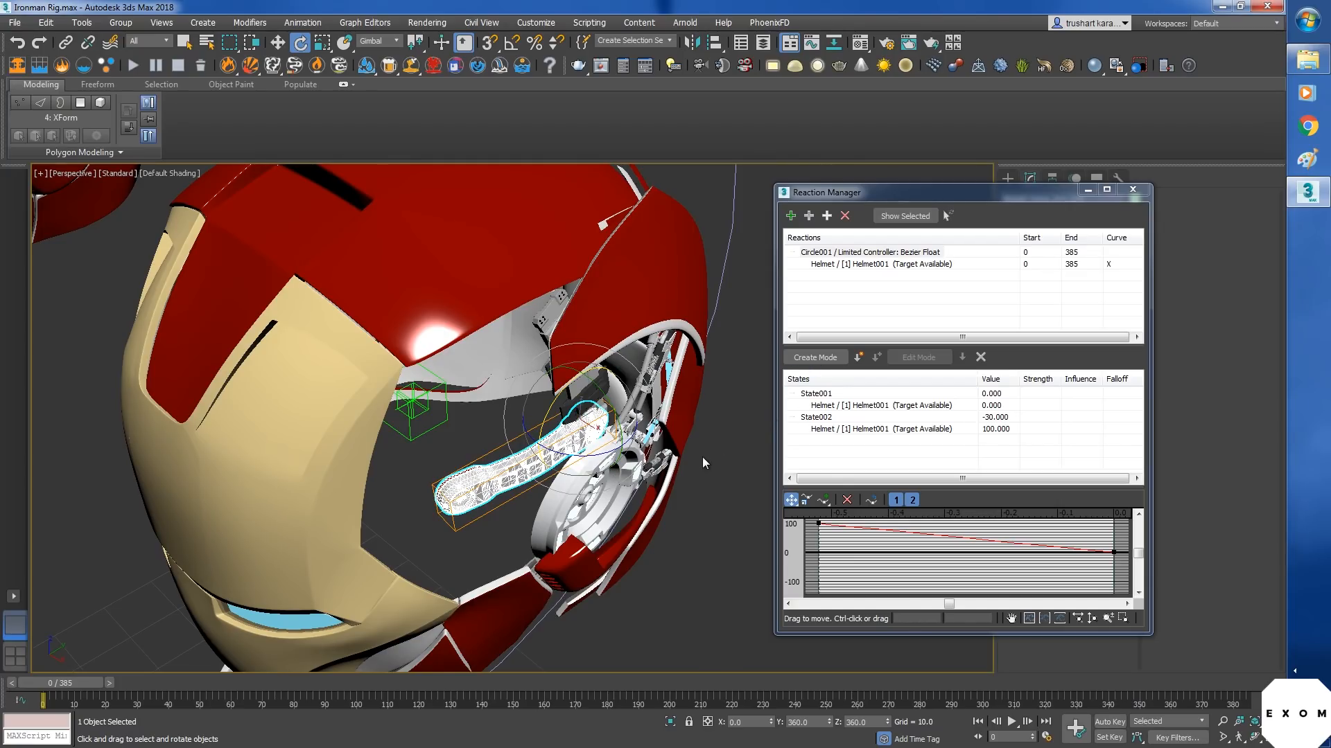
drag(1021, 197, 839, 263)
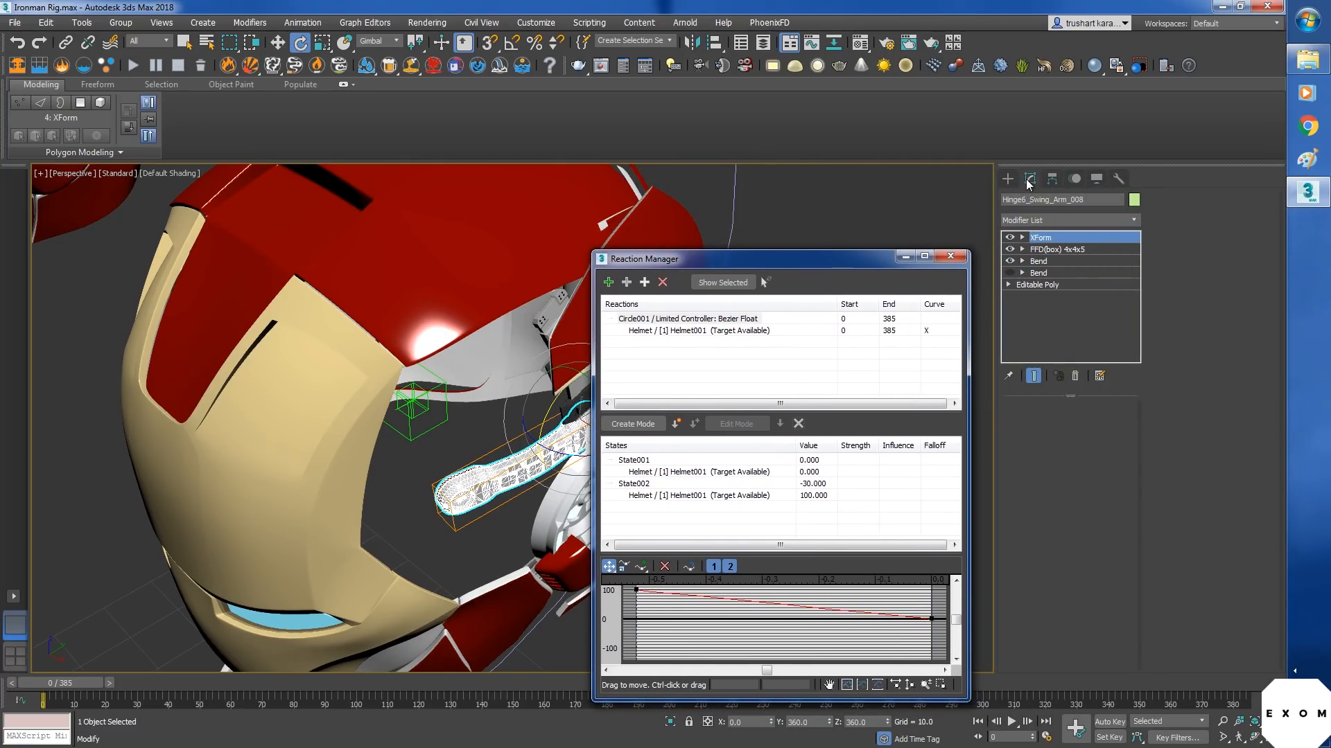
click(1054, 179)
click(1075, 179)
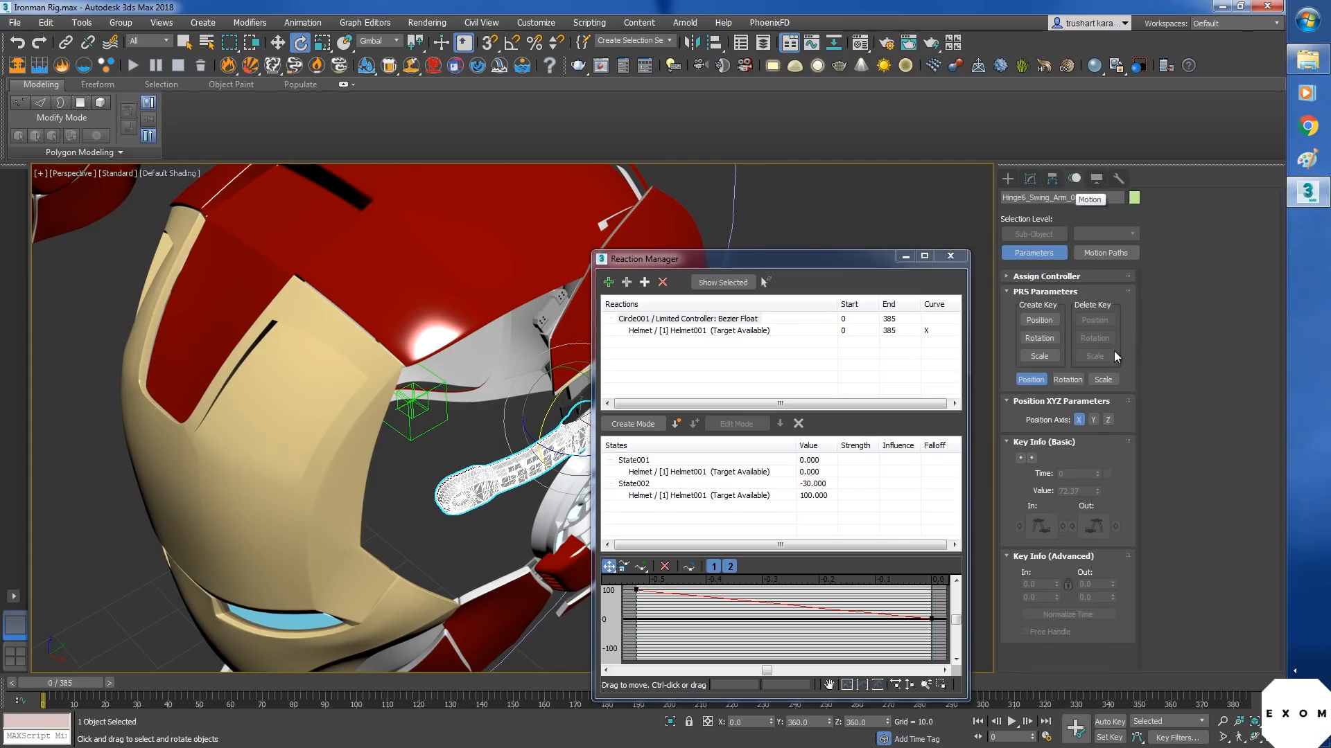
click(1045, 277)
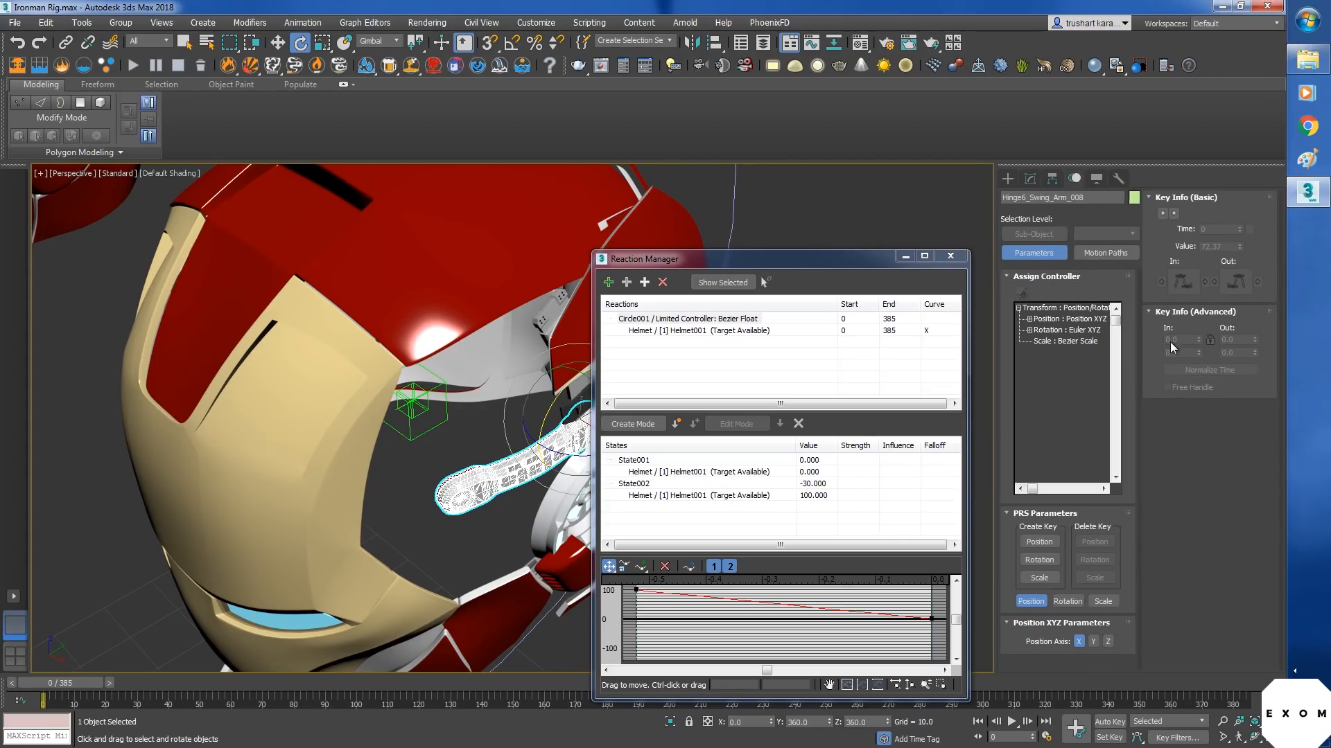
click(1067, 332)
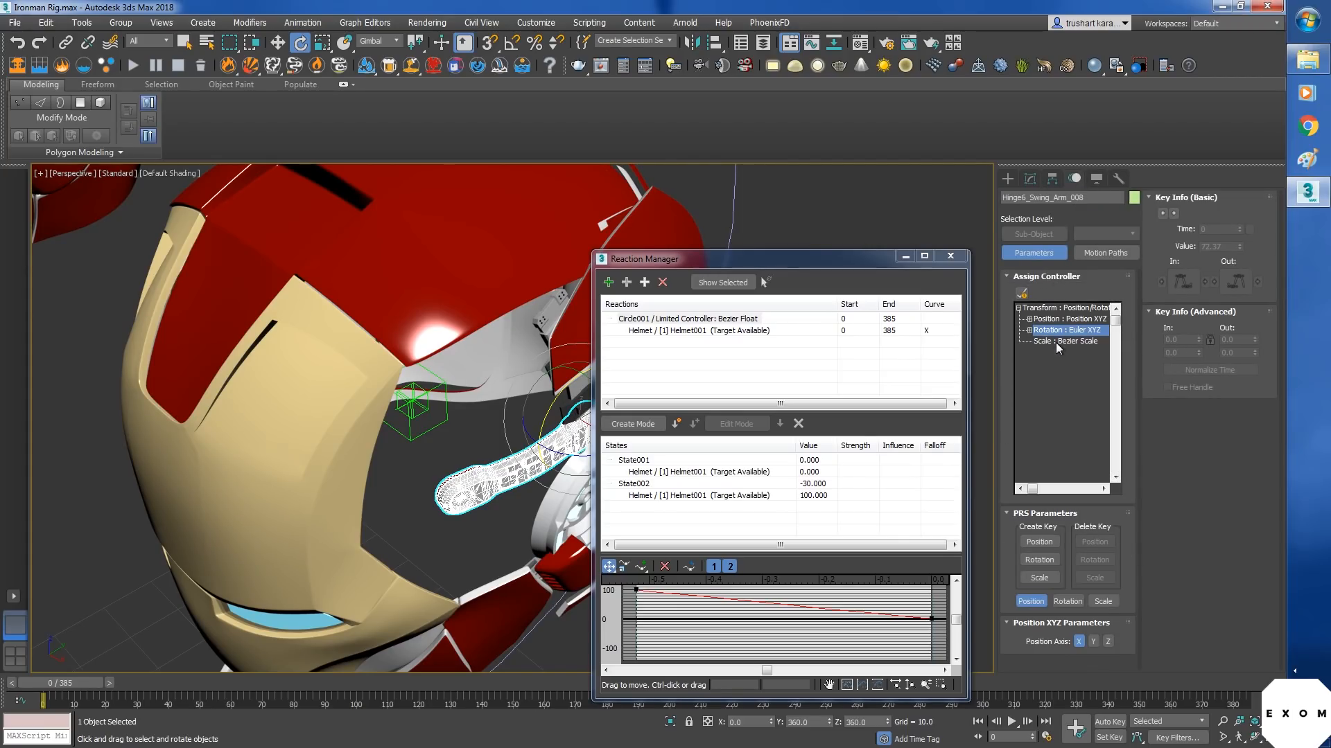
click(1022, 292)
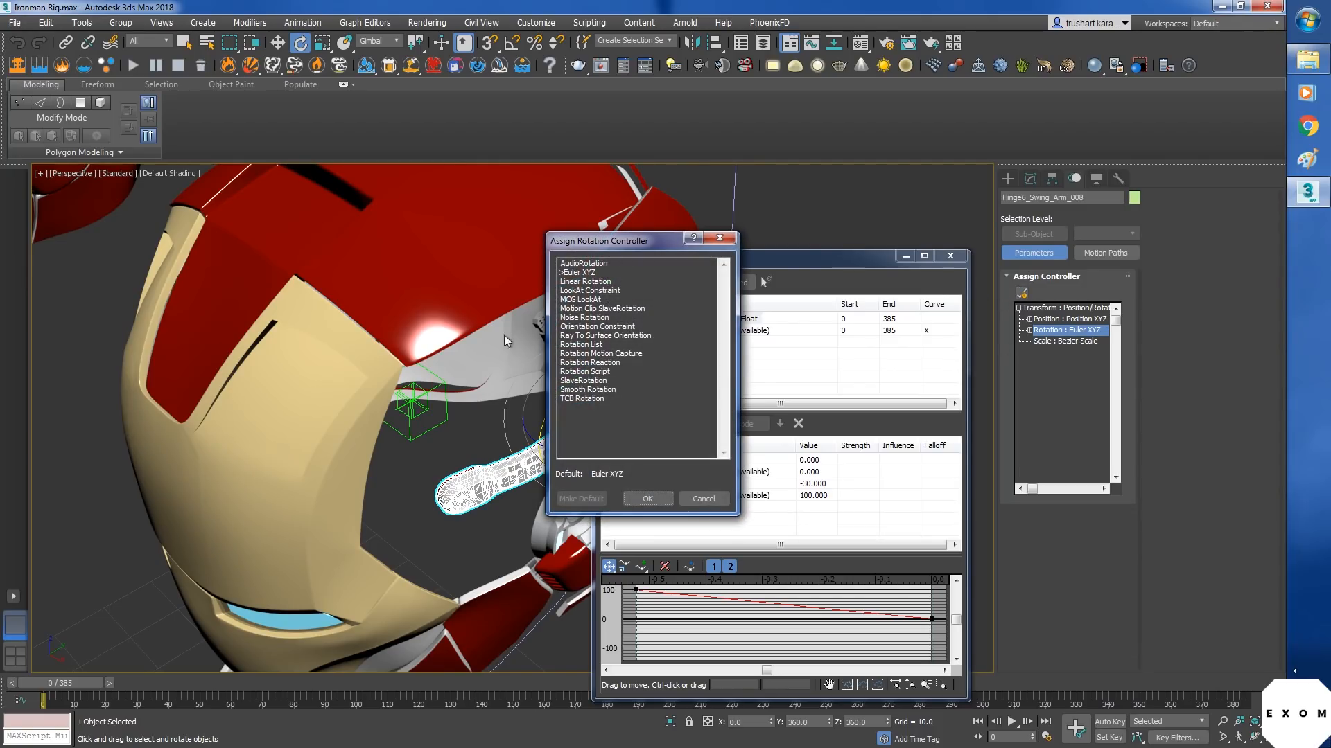
click(581, 282)
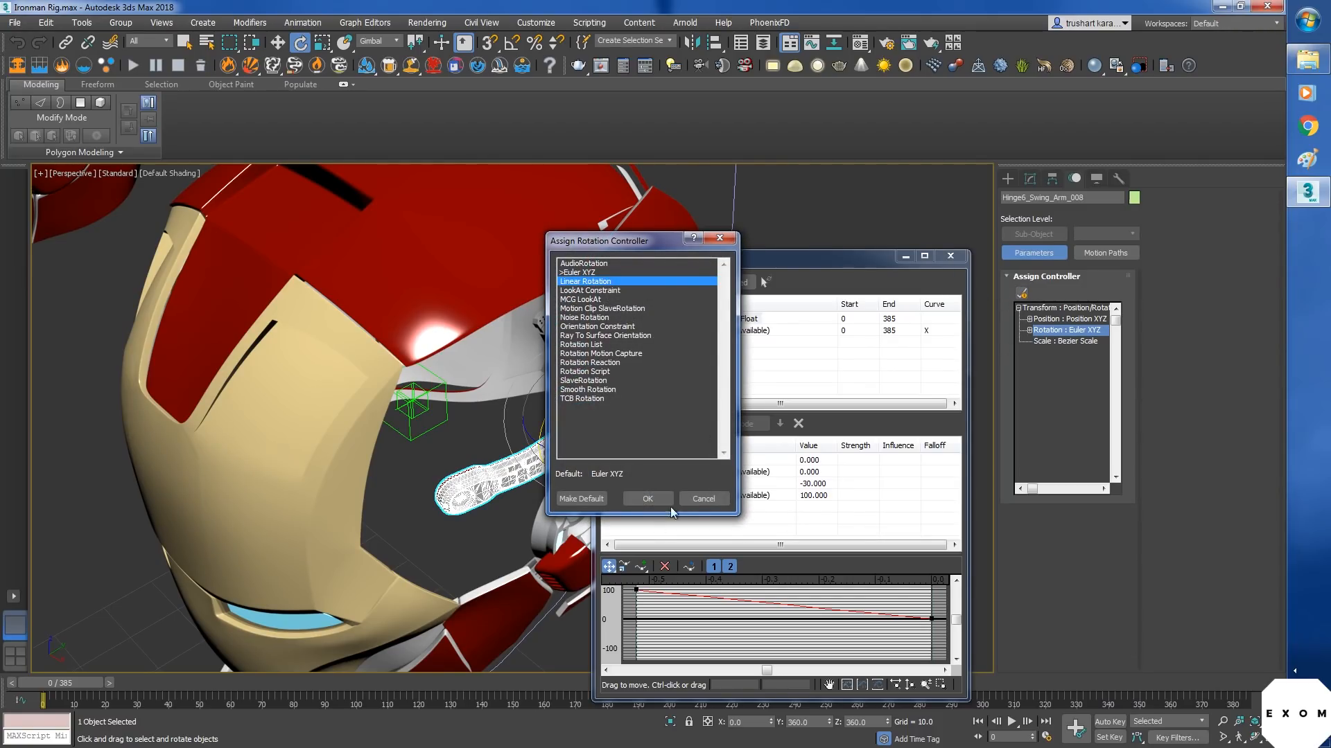
click(647, 499)
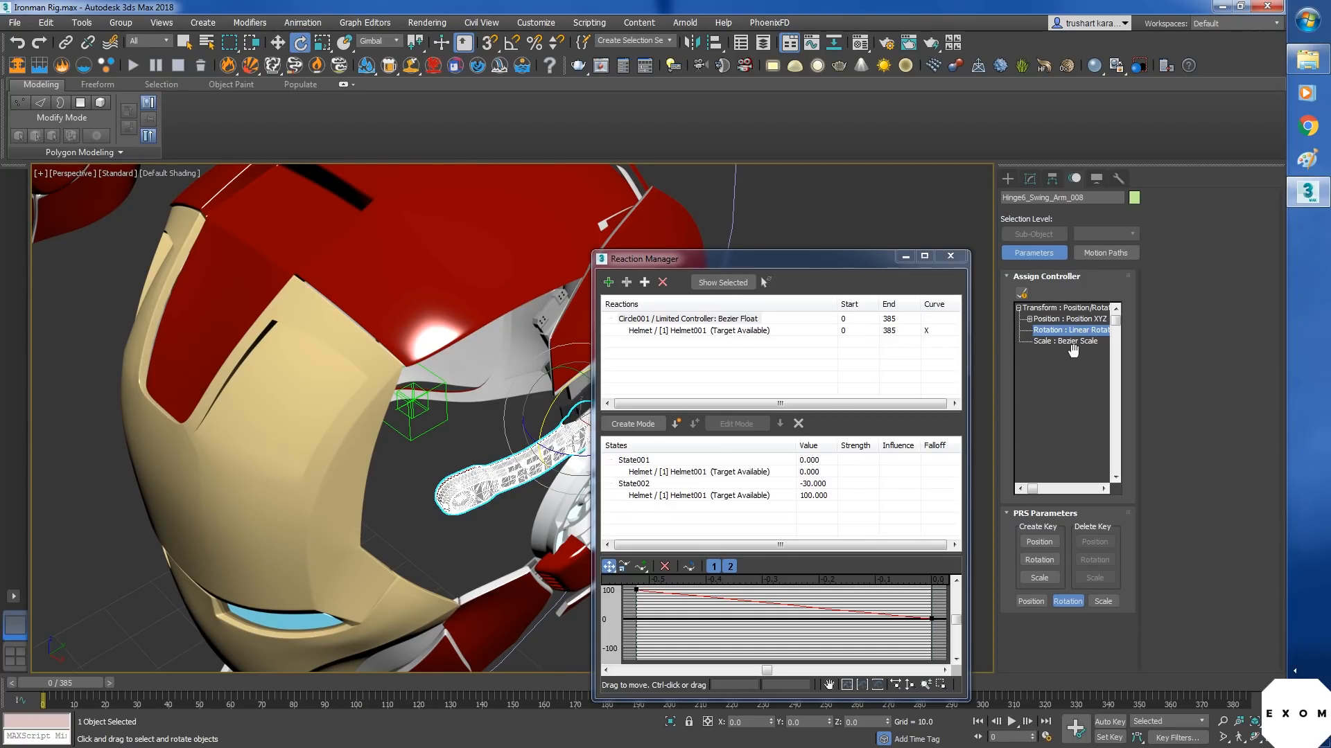
- Add the swing arm's whole Rotation as a slave of the circle's X rotation and widen the states' Value column
drag(792, 263, 947, 192)
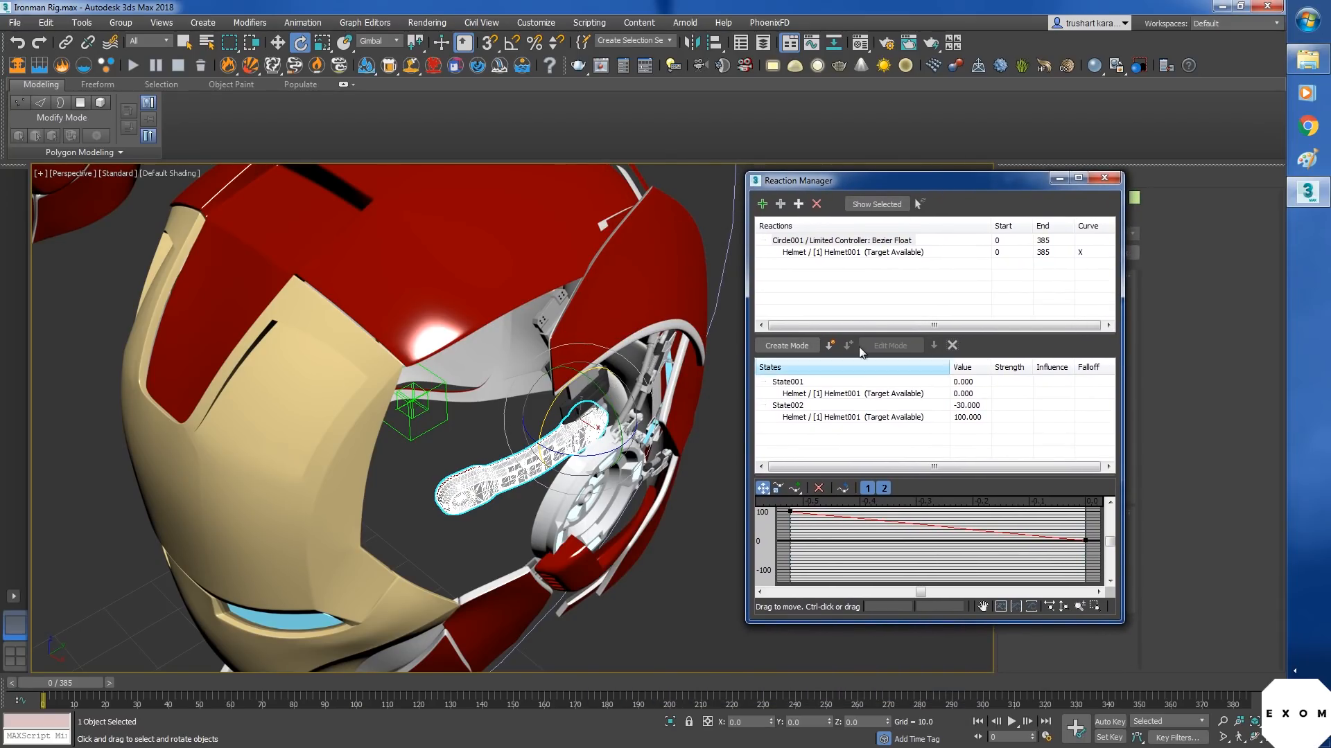
click(781, 205)
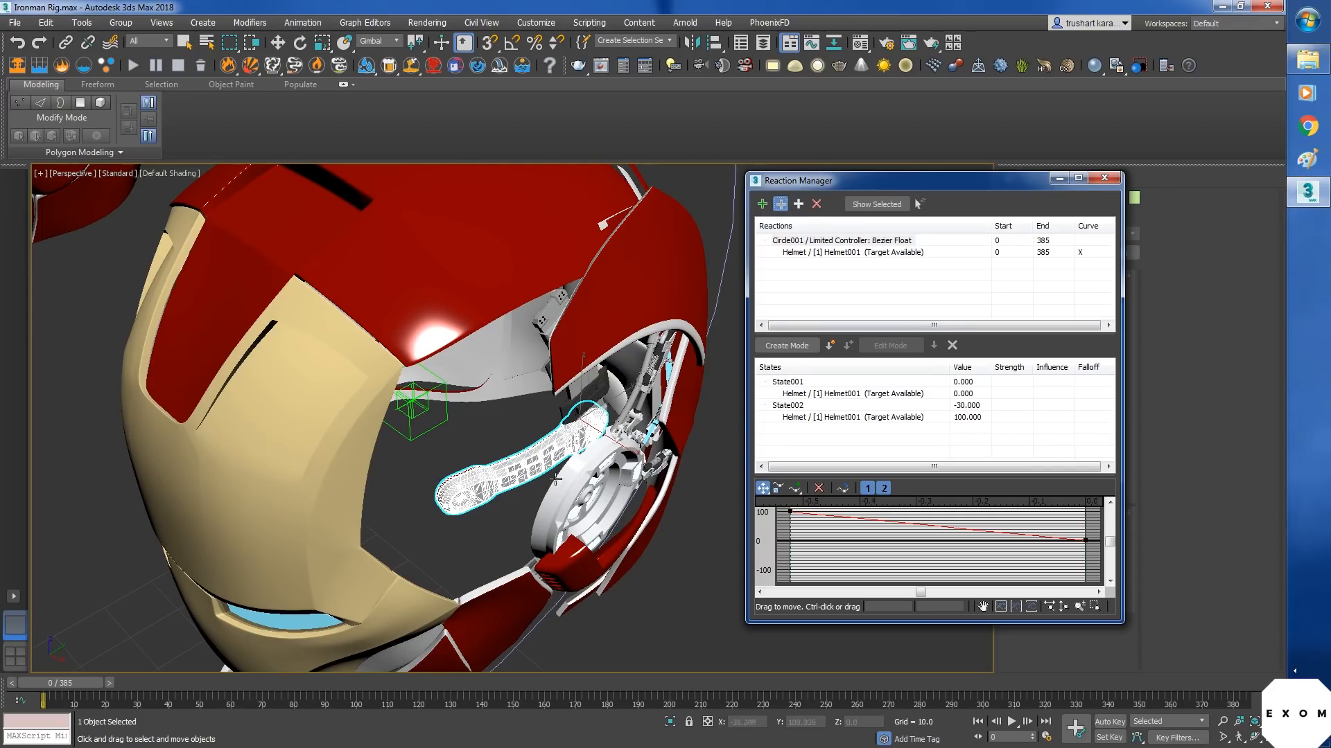
click(522, 459)
mouse_move(518, 470)
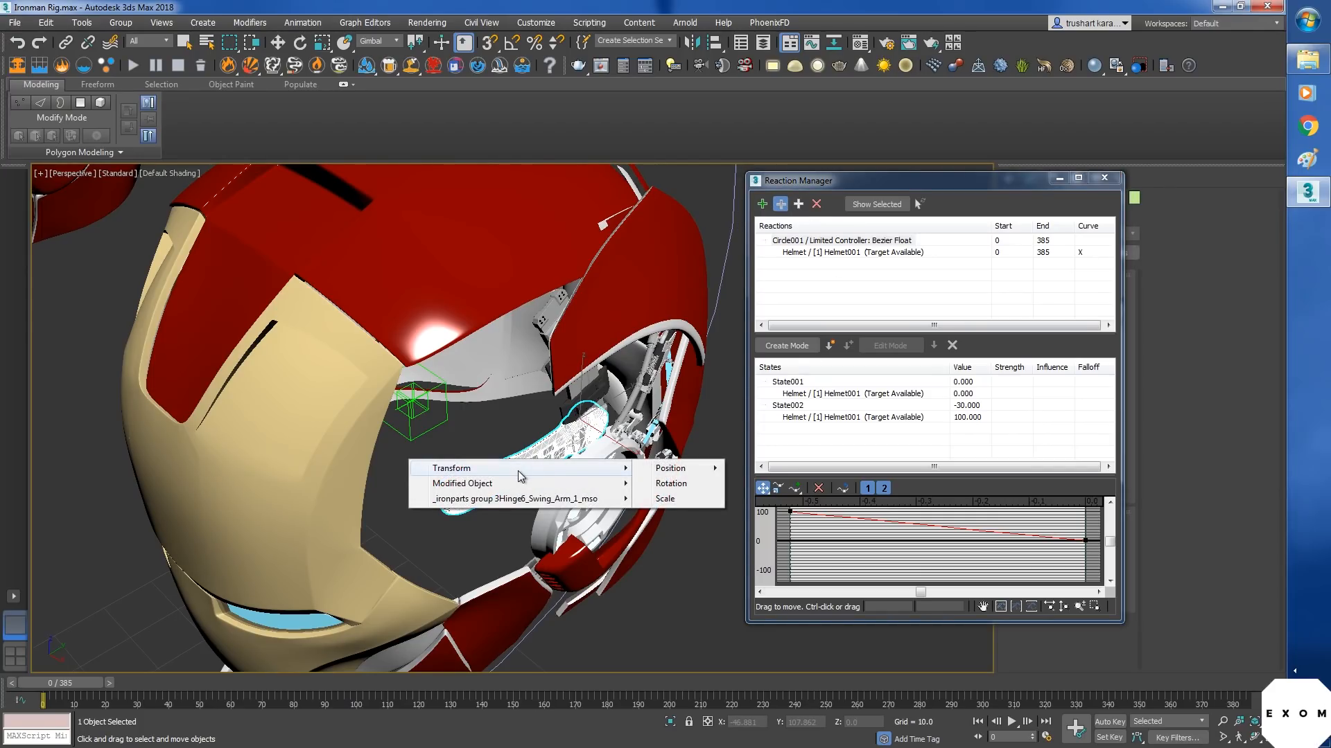
click(699, 484)
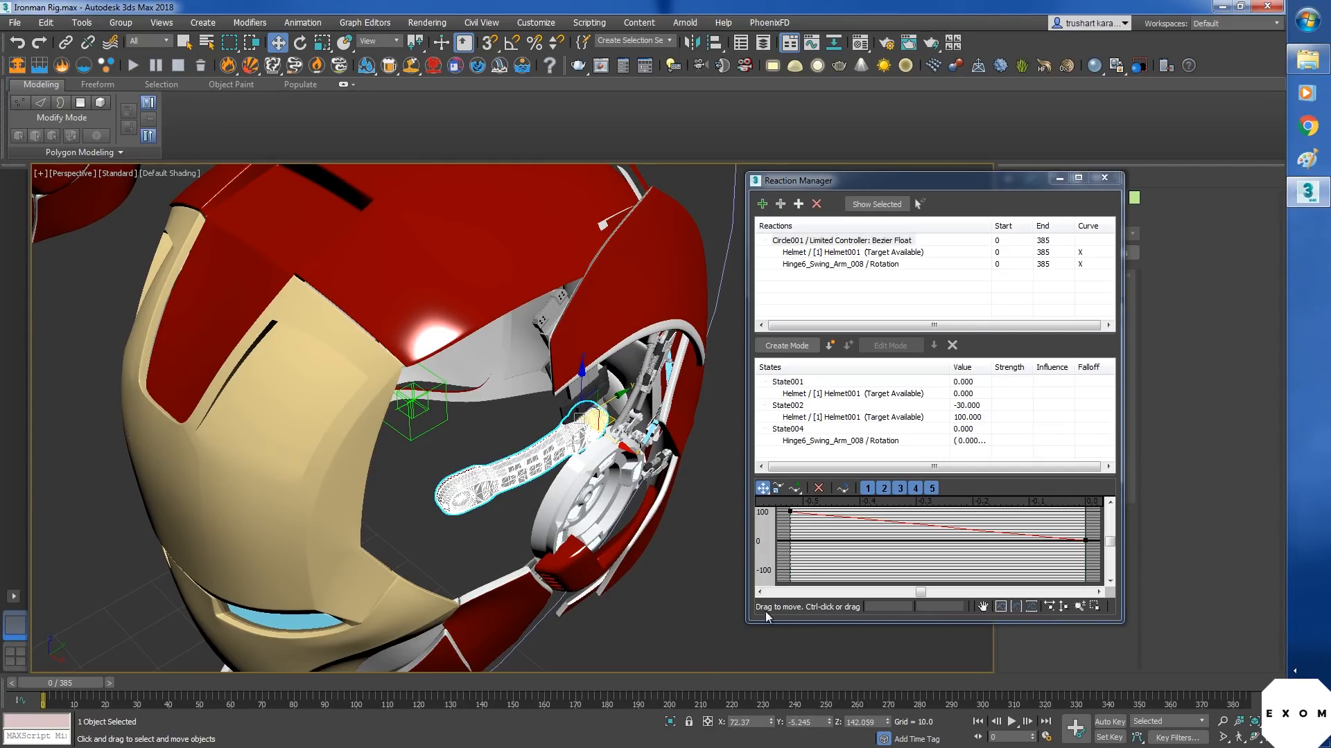
drag(992, 368, 1078, 367)
click(969, 456)
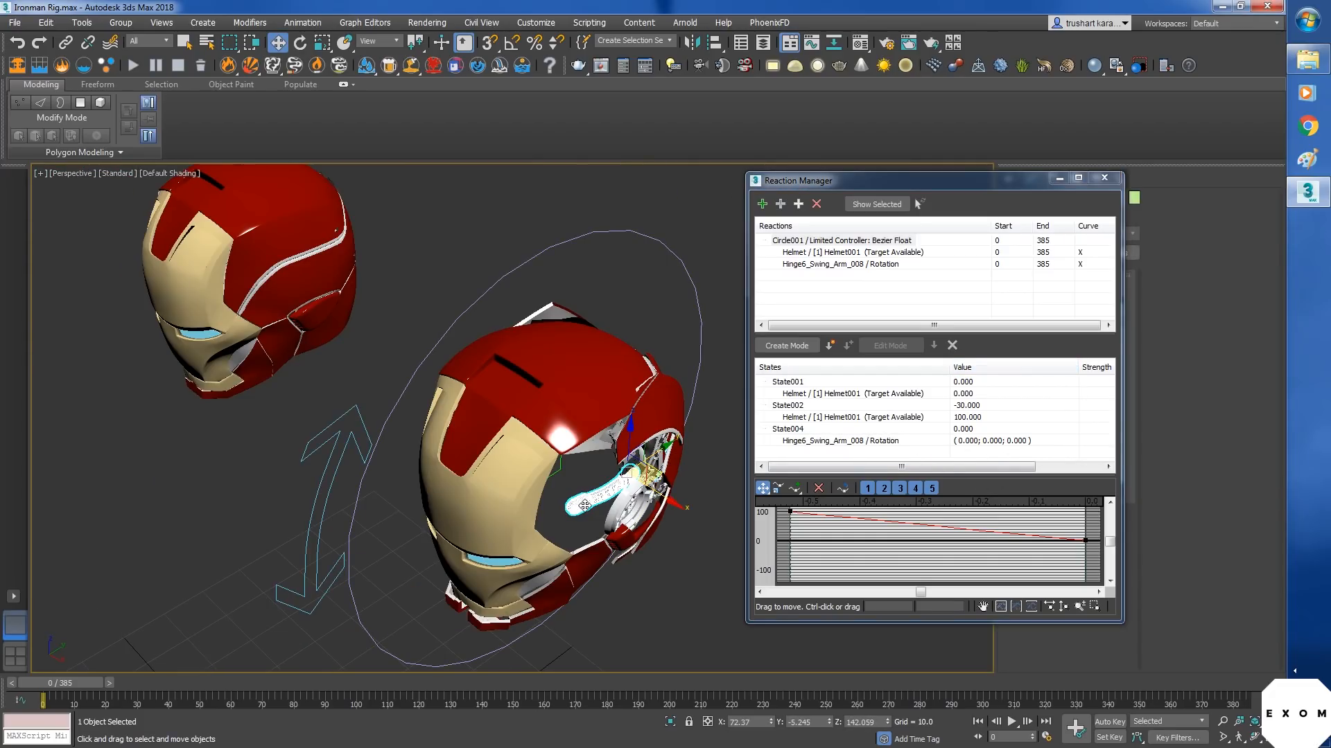
- Set the master value of State004 to -100 in the Reaction Manager's state list
click(969, 433)
click(965, 429)
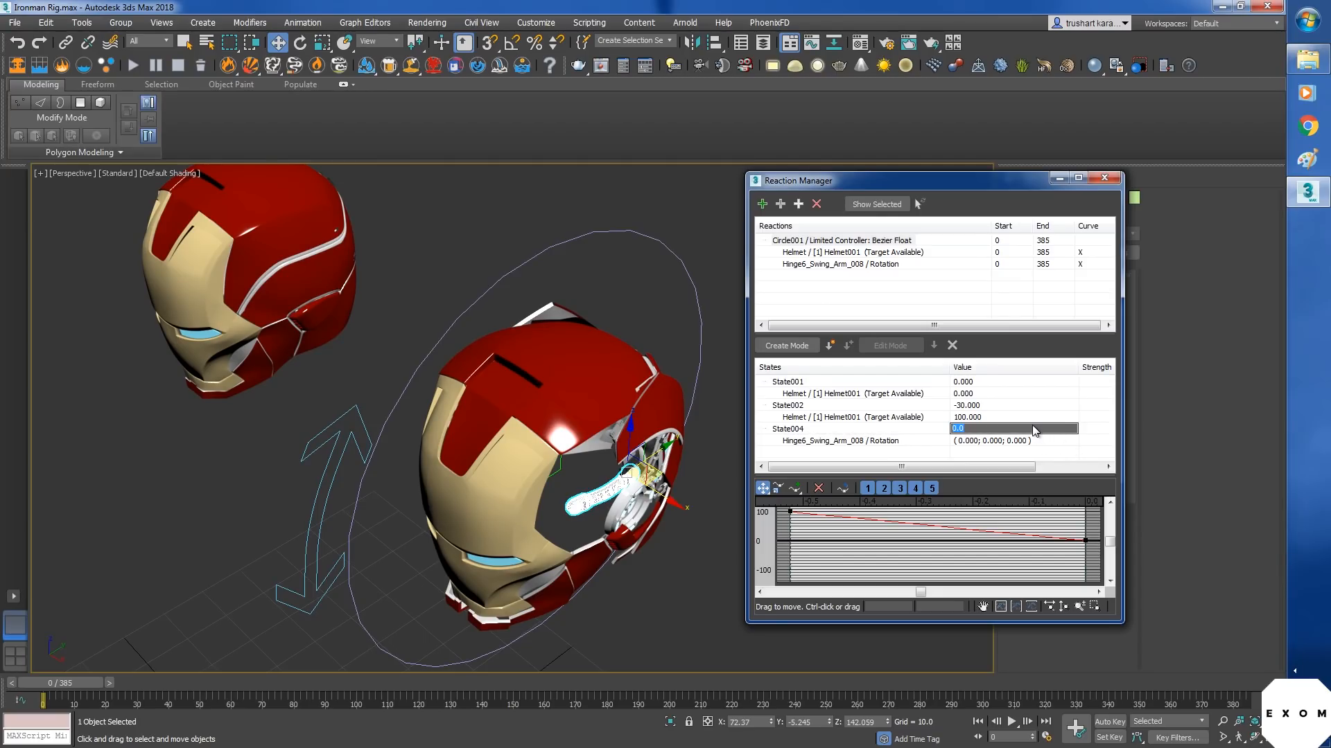
text(100)
key(Return)
click(964, 429)
text(-)
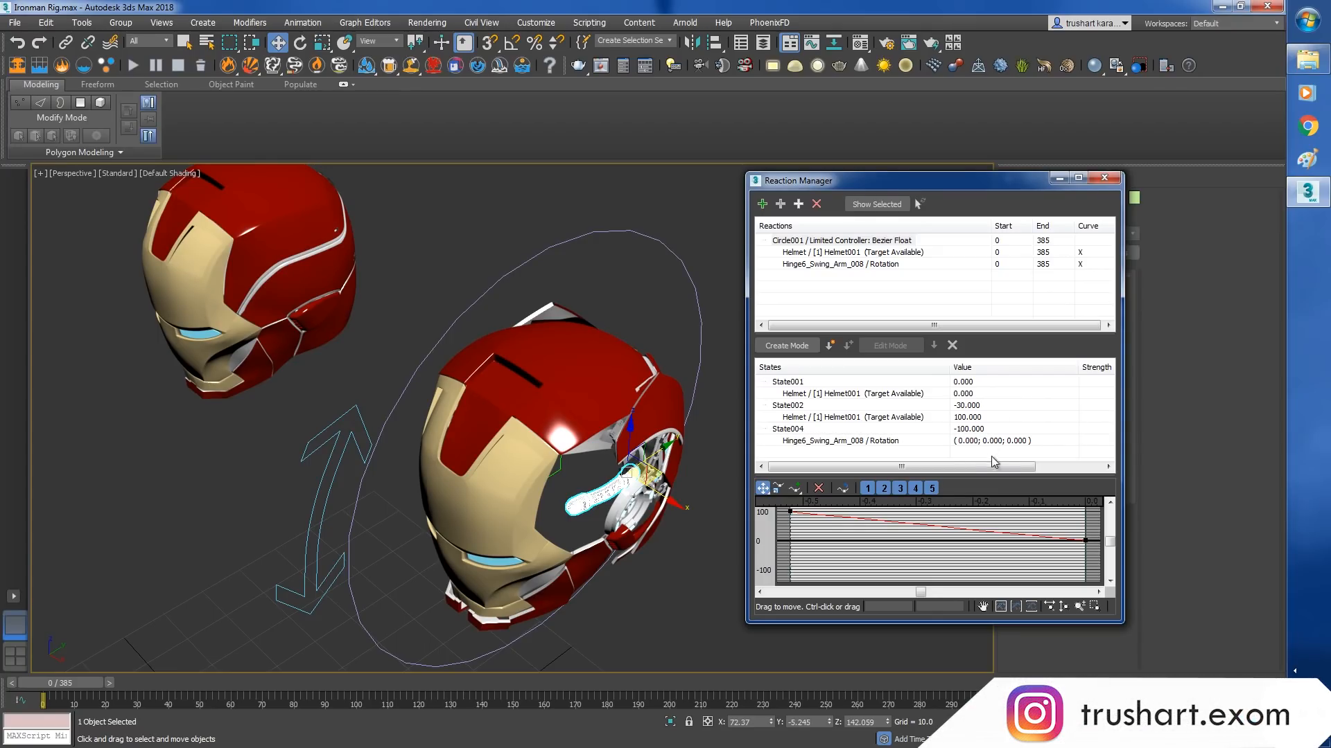
key(Return)
click(799, 434)
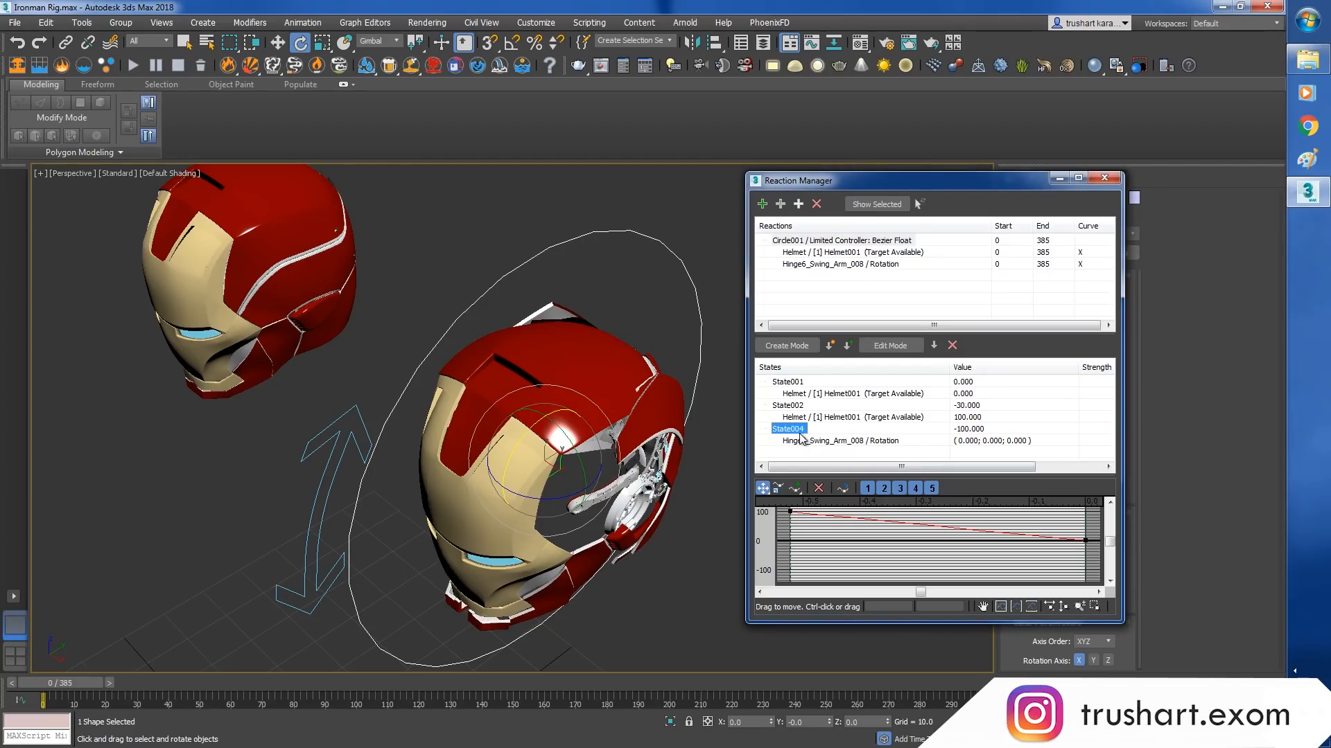
click(954, 454)
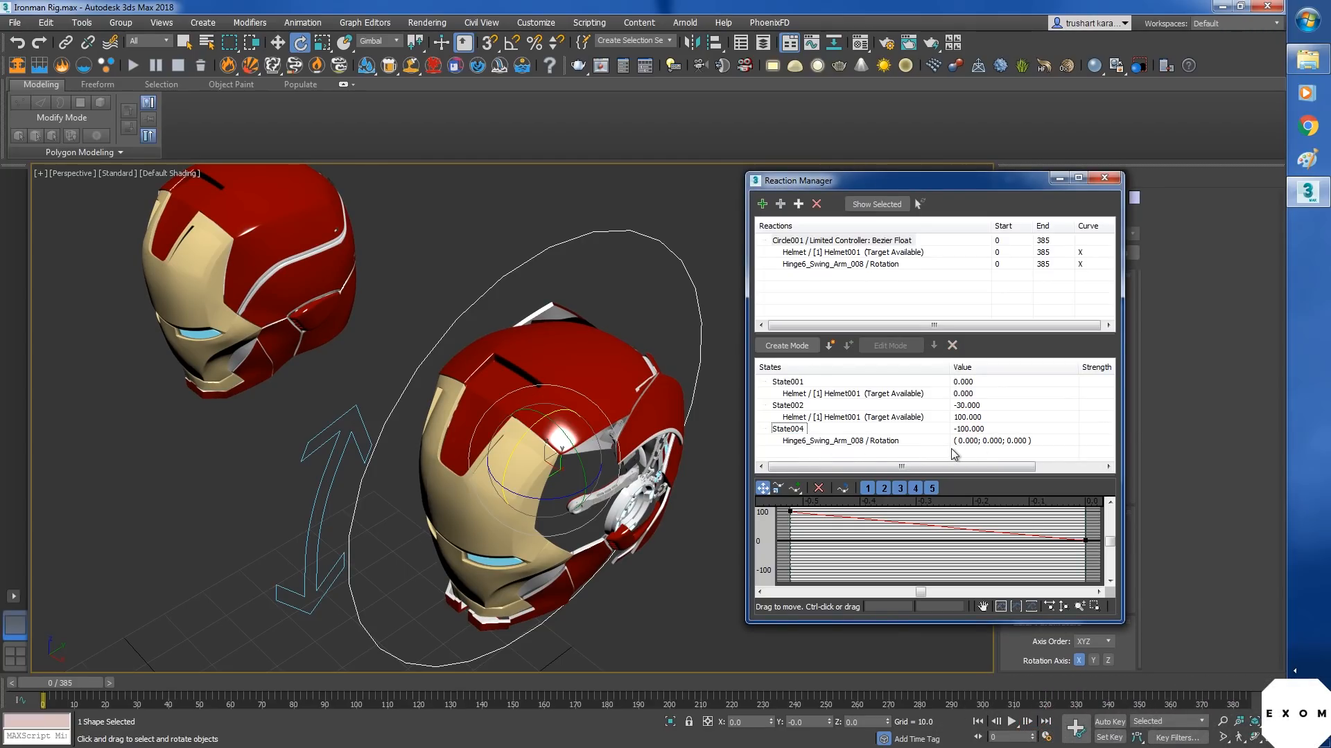
- Create another reaction state and remove the Helmet001 morph entry from it
click(830, 345)
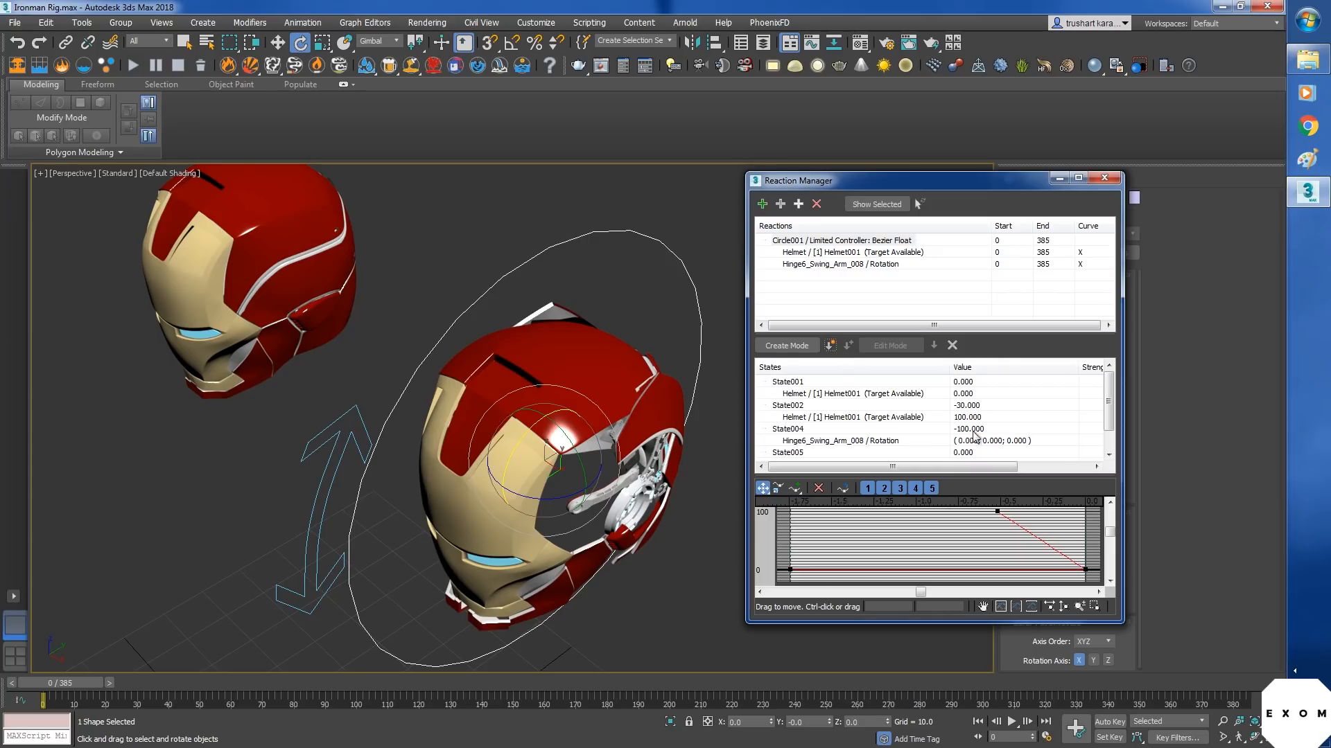
drag(1111, 407, 1111, 425)
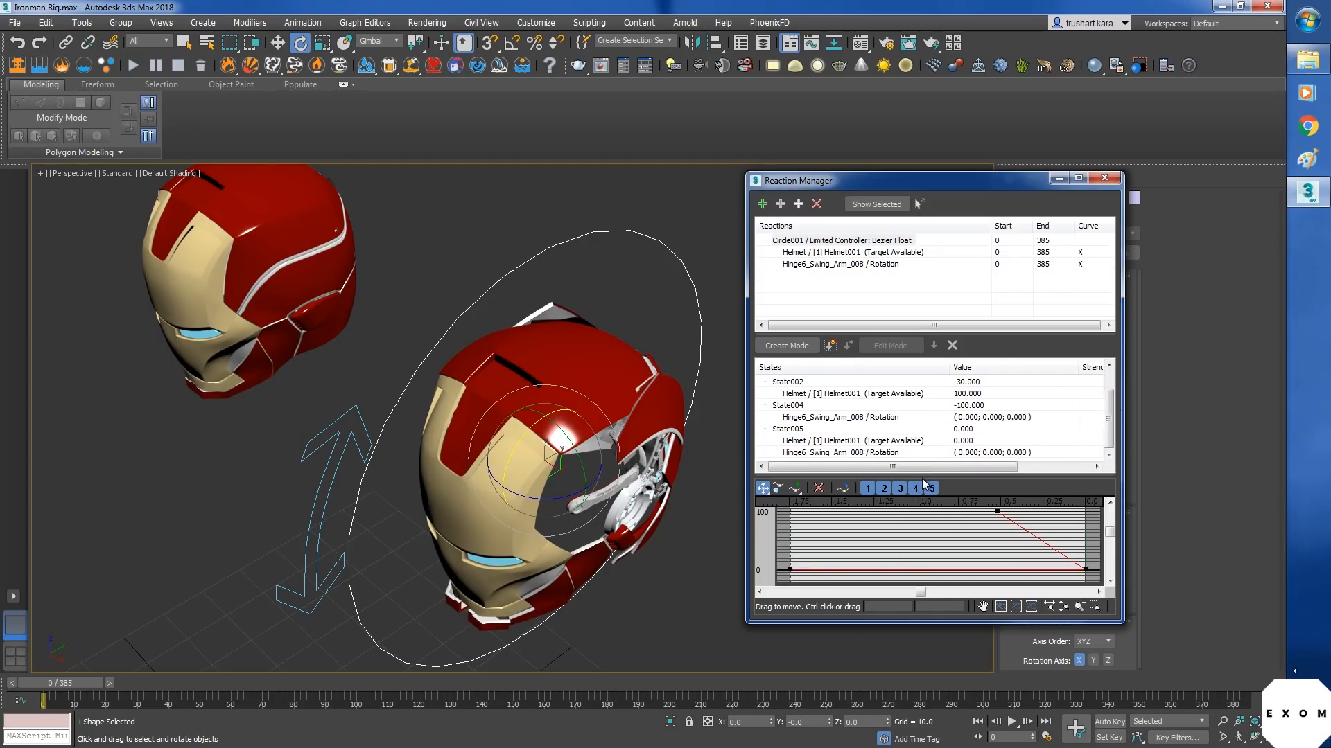
drag(925, 478, 926, 524)
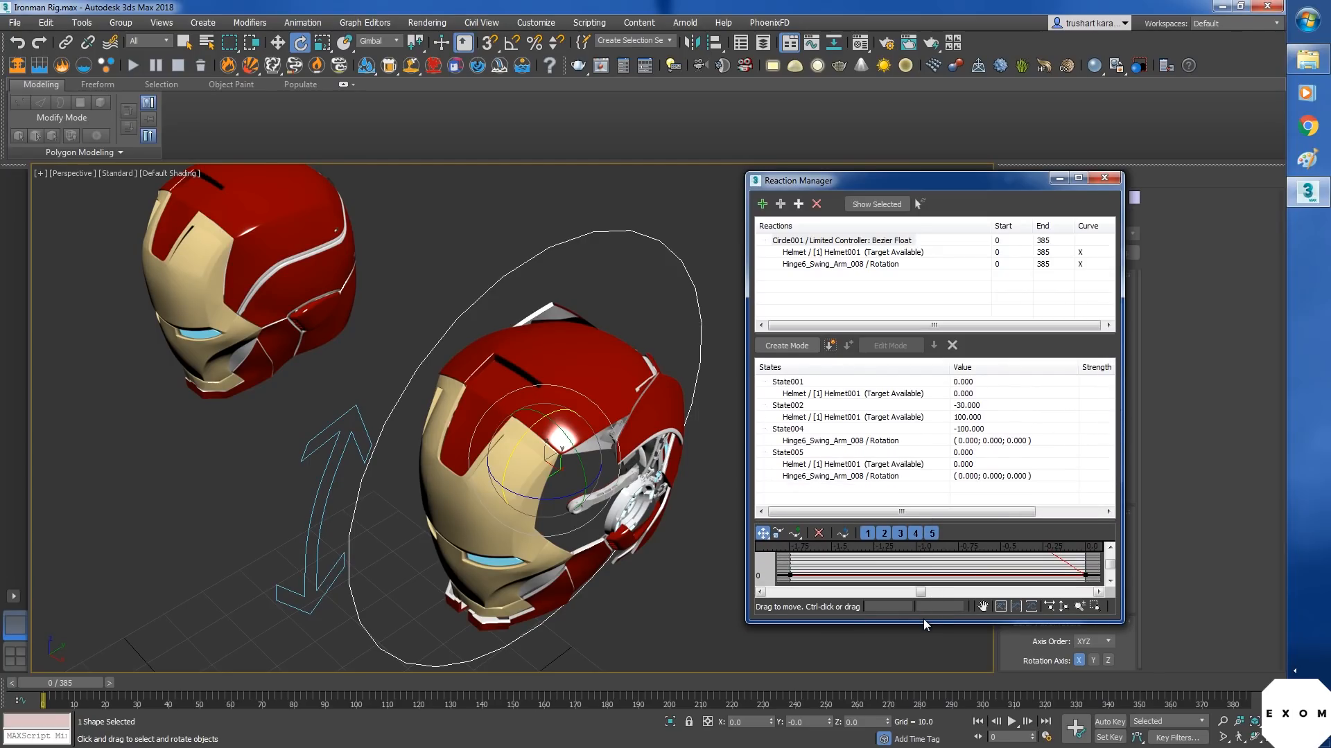
drag(923, 624, 910, 723)
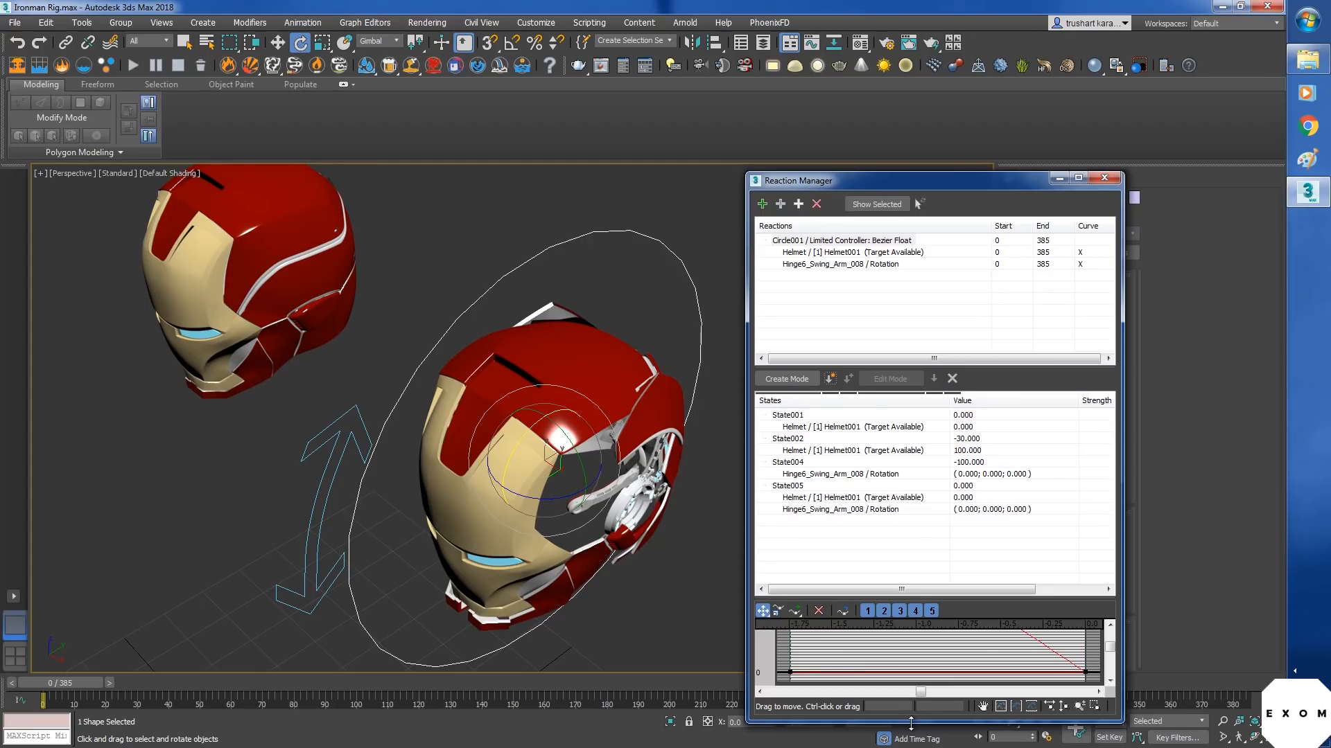
click(855, 498)
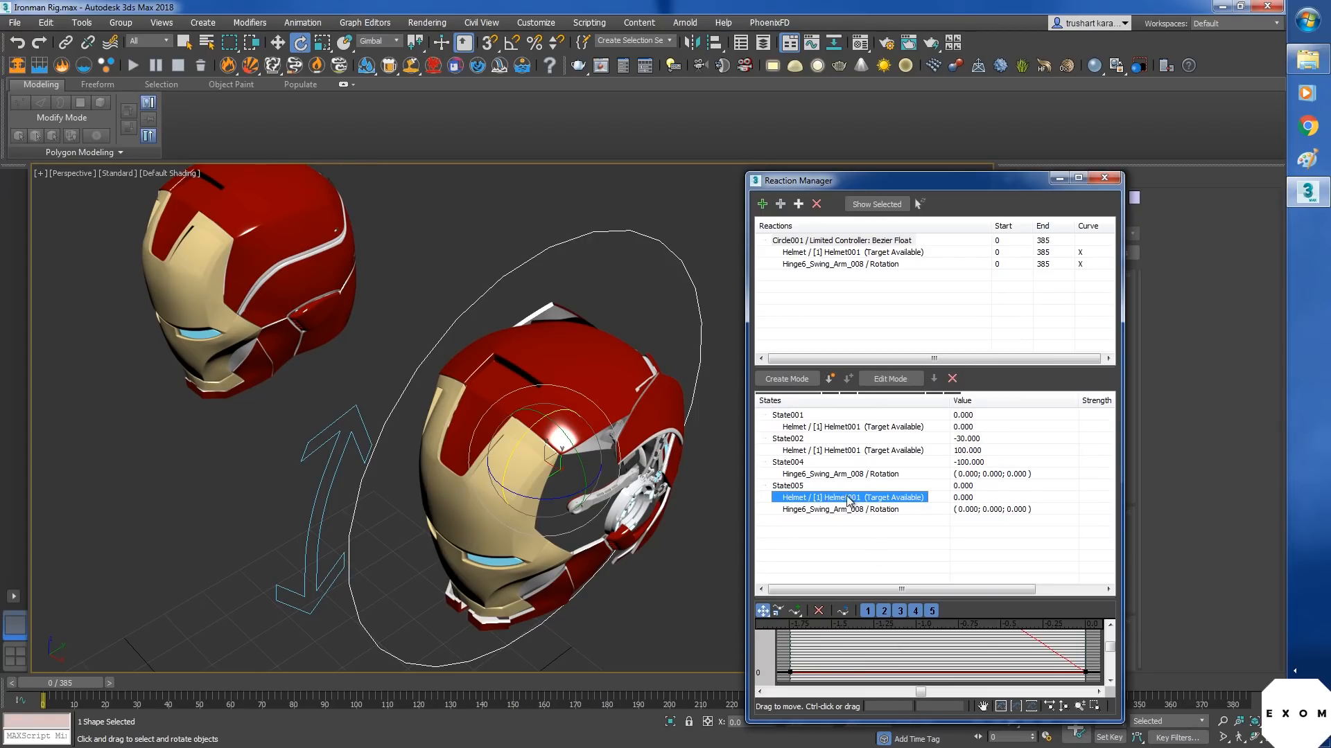
click(952, 378)
- Select the swing arm in the viewport and turn on Edit Mode for its Rotation entry in State005
click(824, 497)
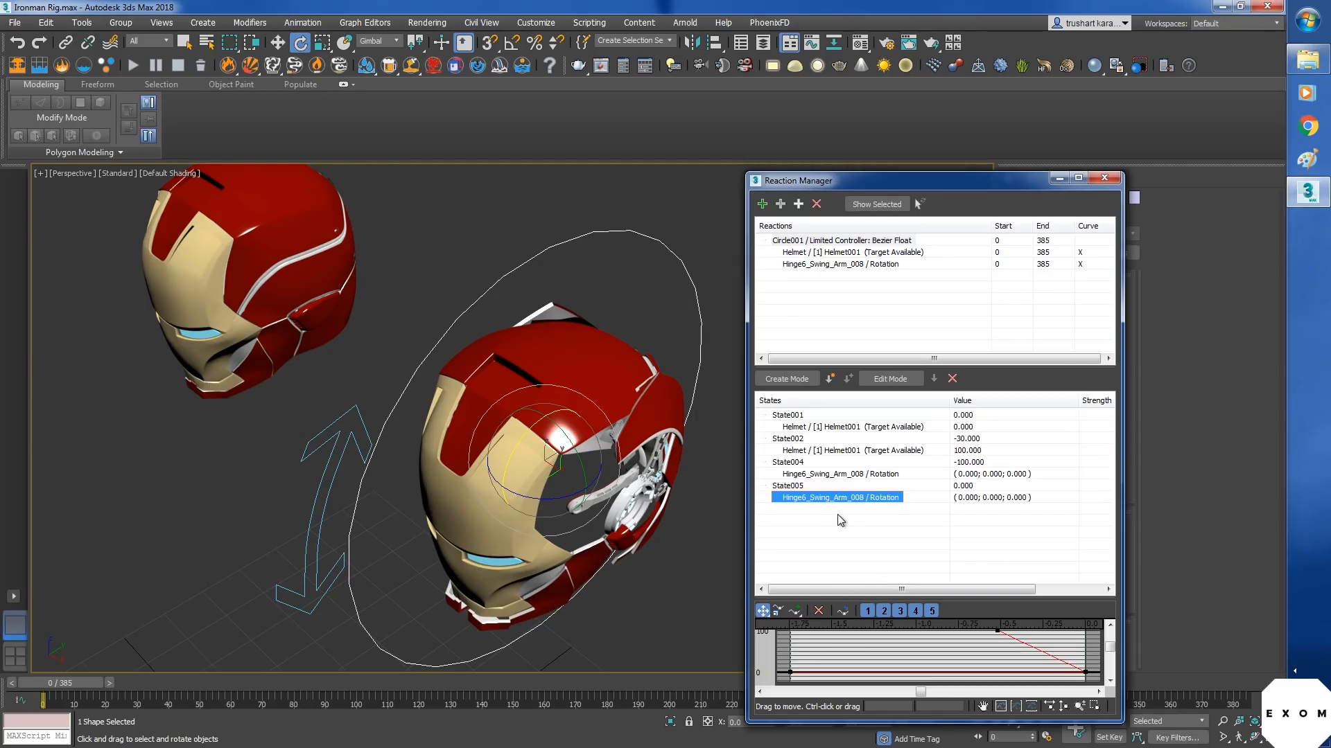
click(983, 502)
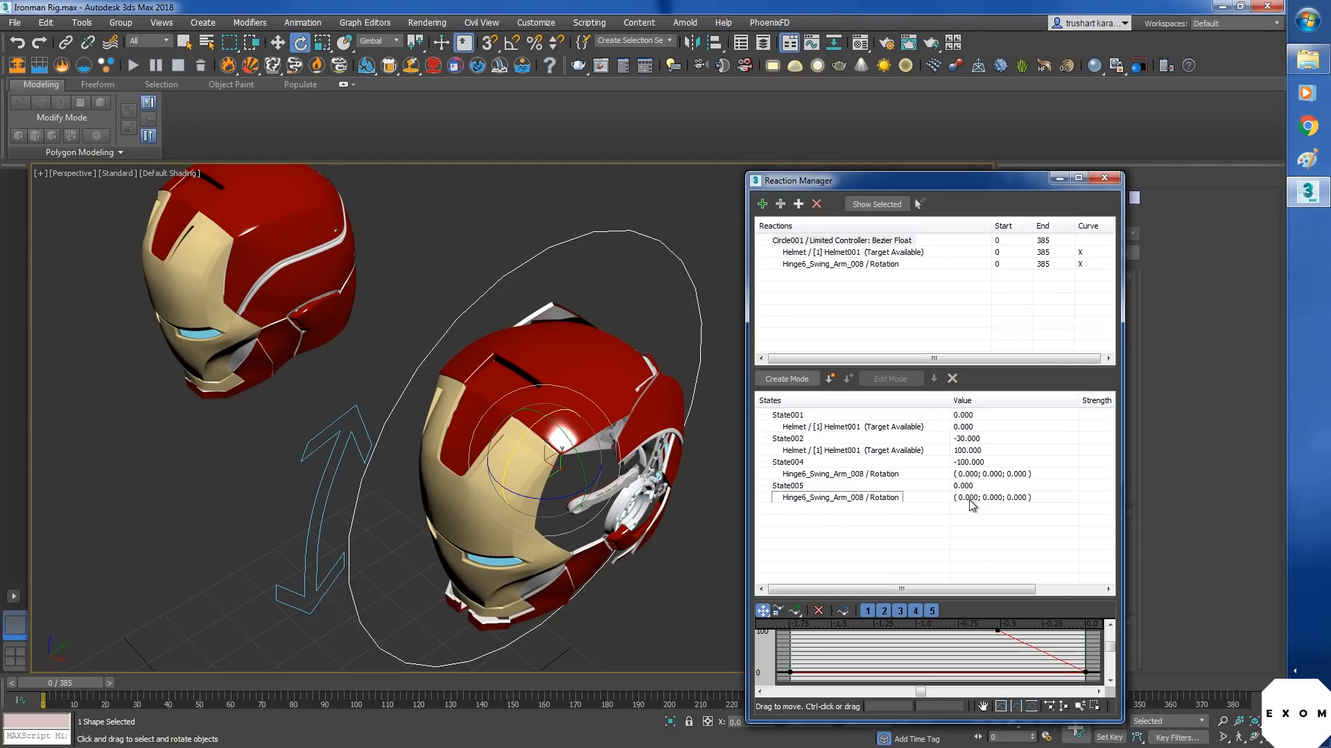
click(857, 497)
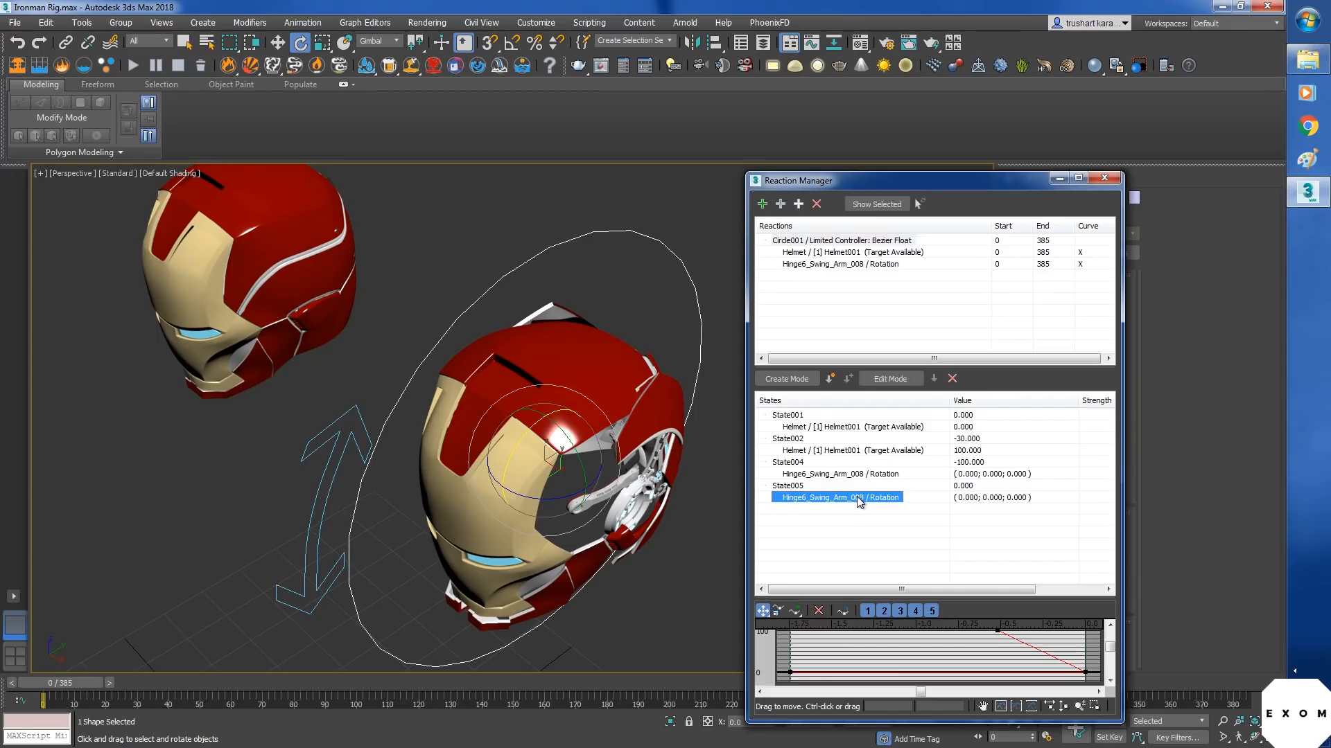
click(890, 378)
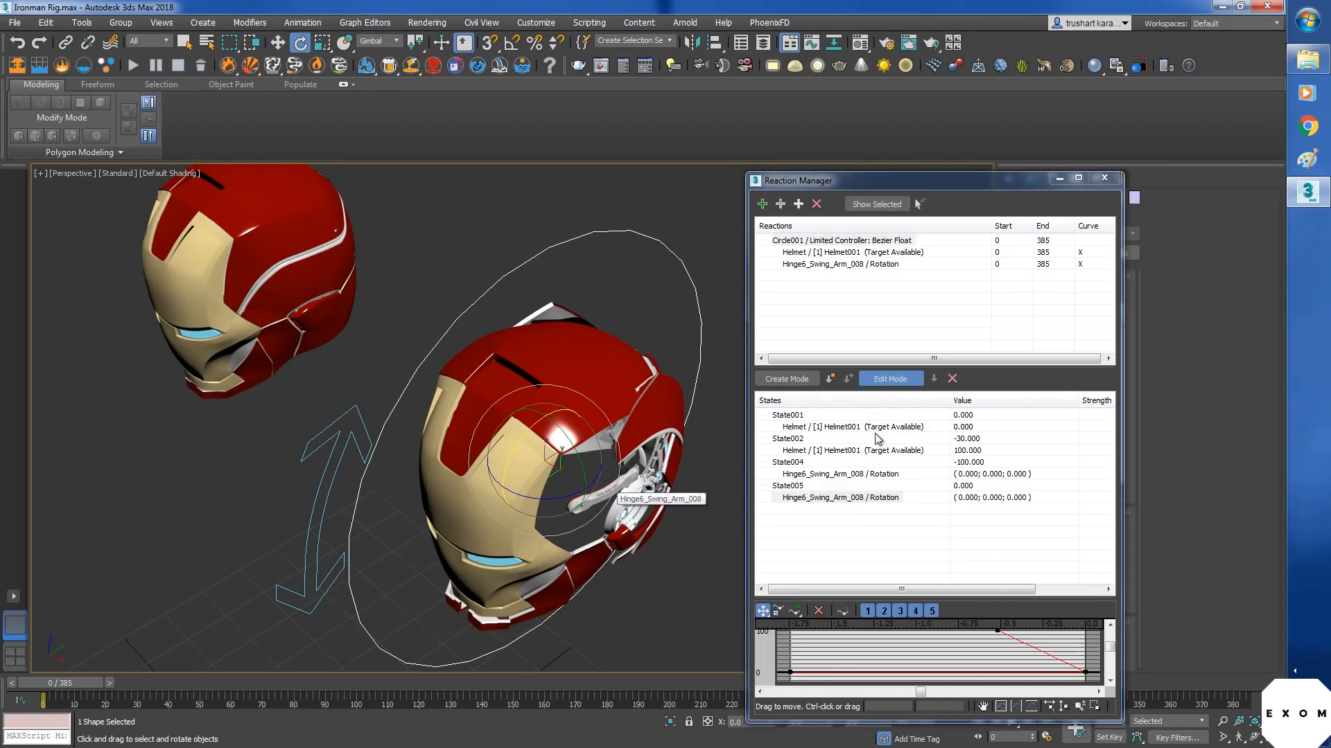
click(894, 381)
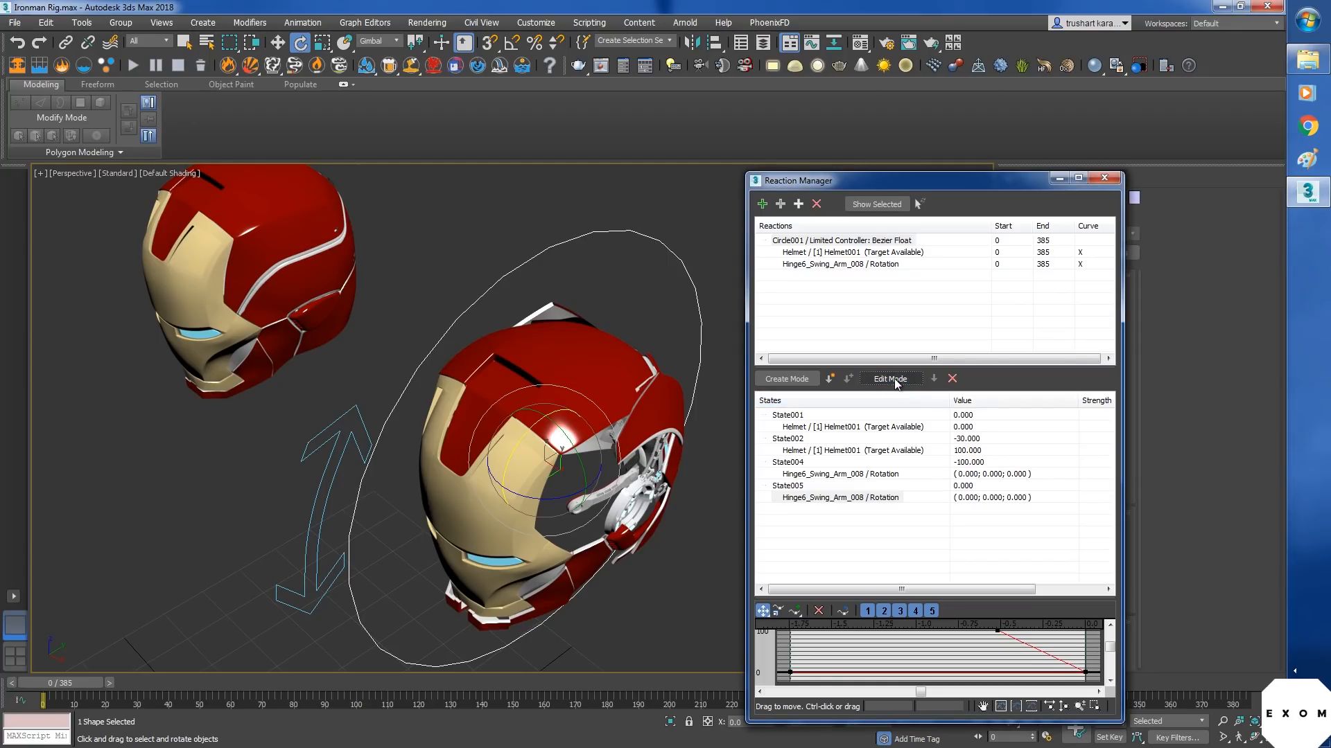
click(600, 494)
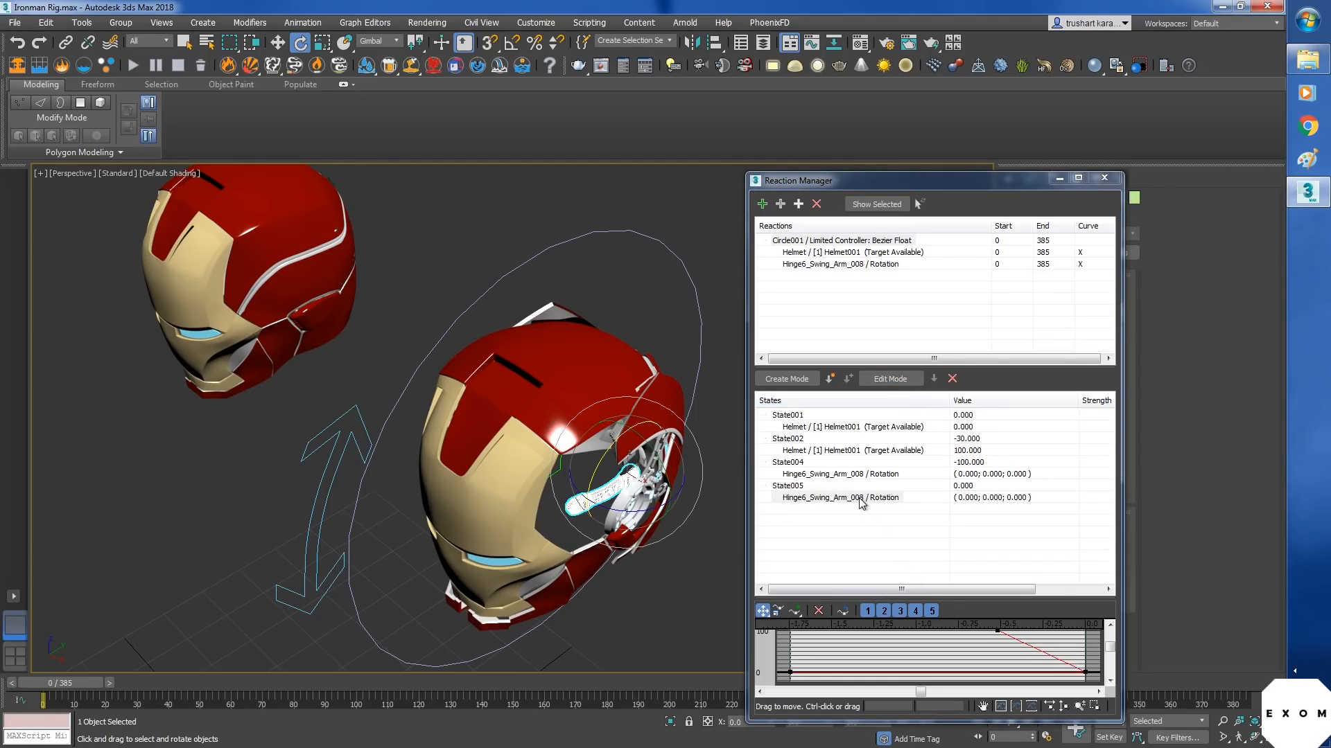
click(890, 379)
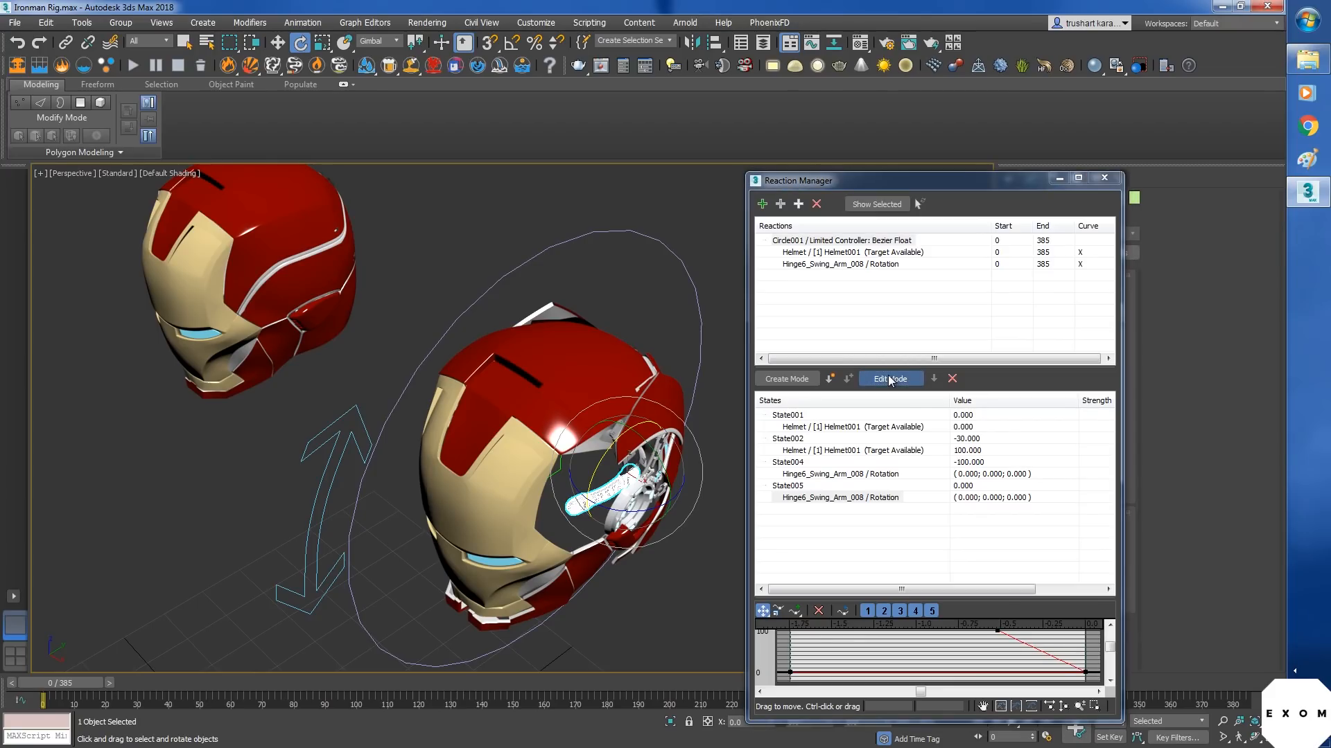
click(847, 499)
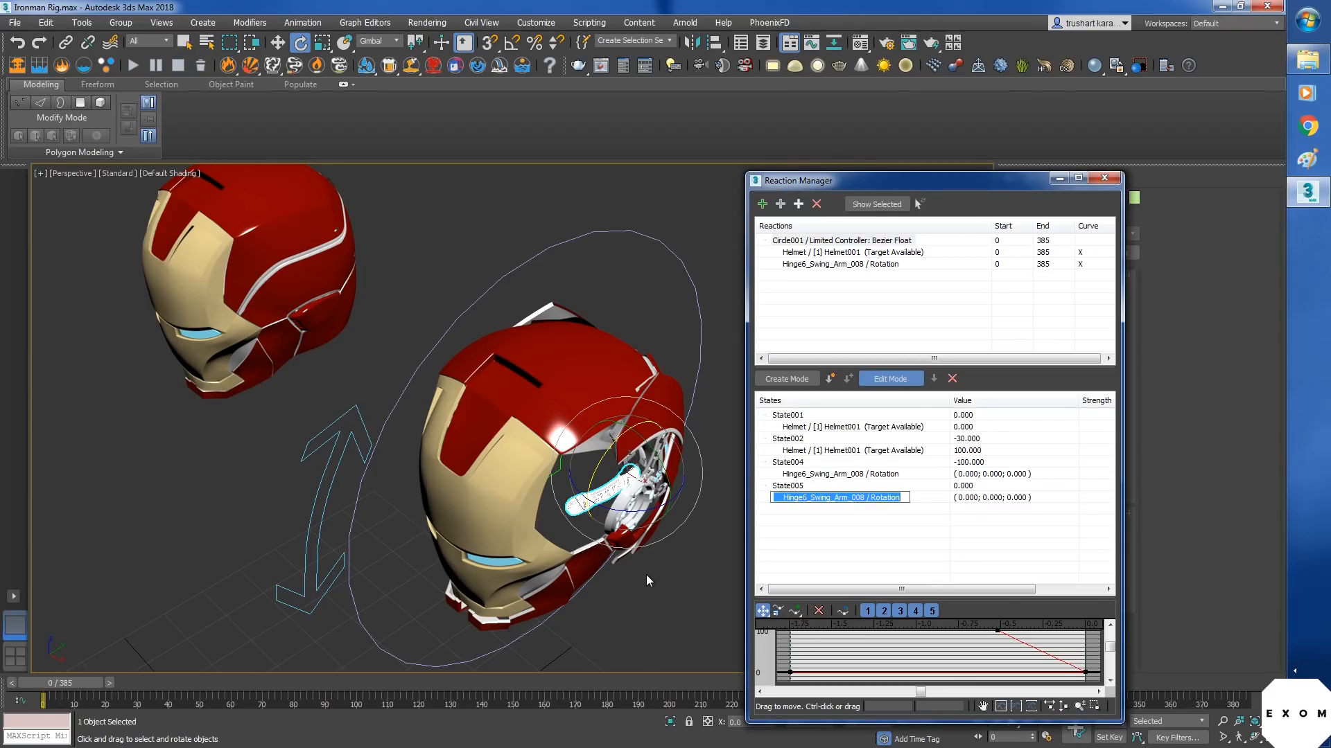
alt+middle_drag(646, 577, 643, 575)
drag(617, 512, 635, 512)
alt+middle_drag(642, 544, 713, 559)
mouse_move(596, 483)
mouse_down()
mouse_move(627, 510)
mouse_move(597, 477)
mouse_up()
key(ctrl+z)
key(ctrl+z)
key(ctrl+z)
- Rotate the swing arm about 20° around Z for State005 and set that state's master value to -105
alt+middle_drag(649, 556, 609, 554)
drag(618, 511, 627, 511)
alt+middle_drag(652, 567, 671, 559)
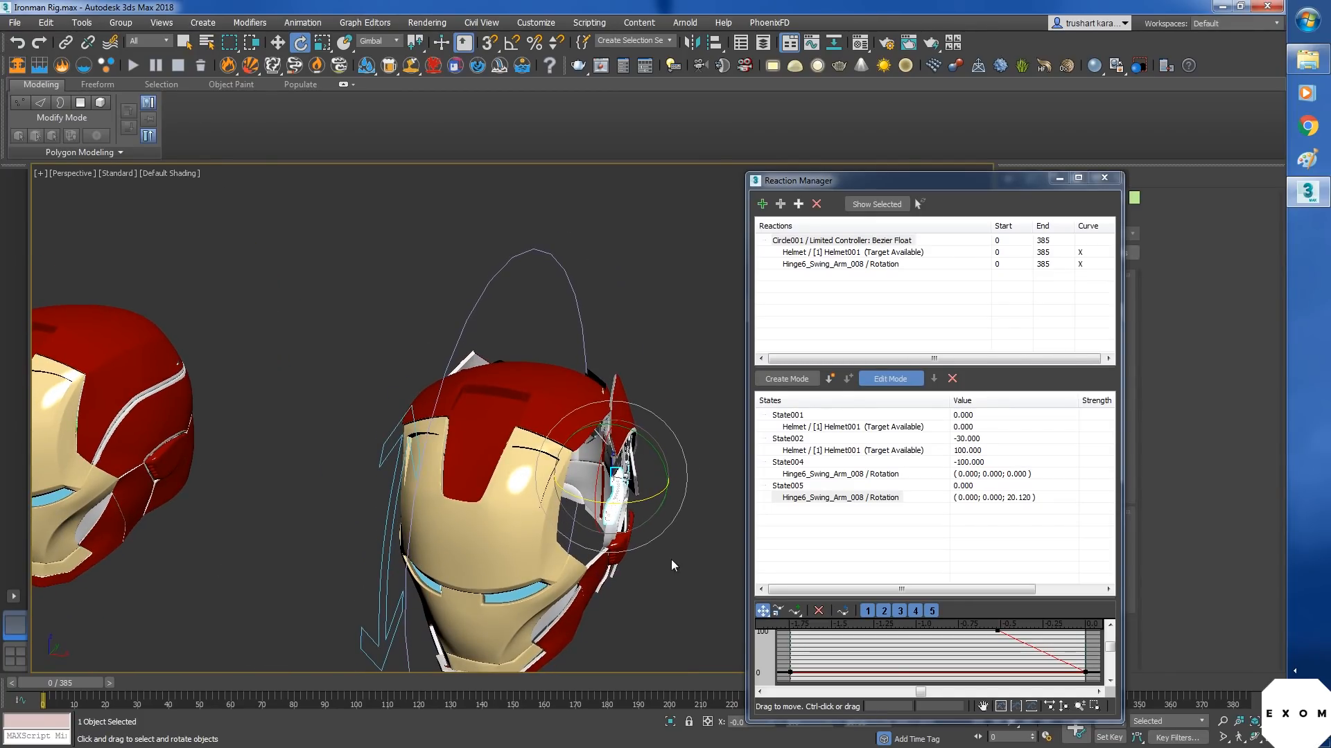
click(958, 487)
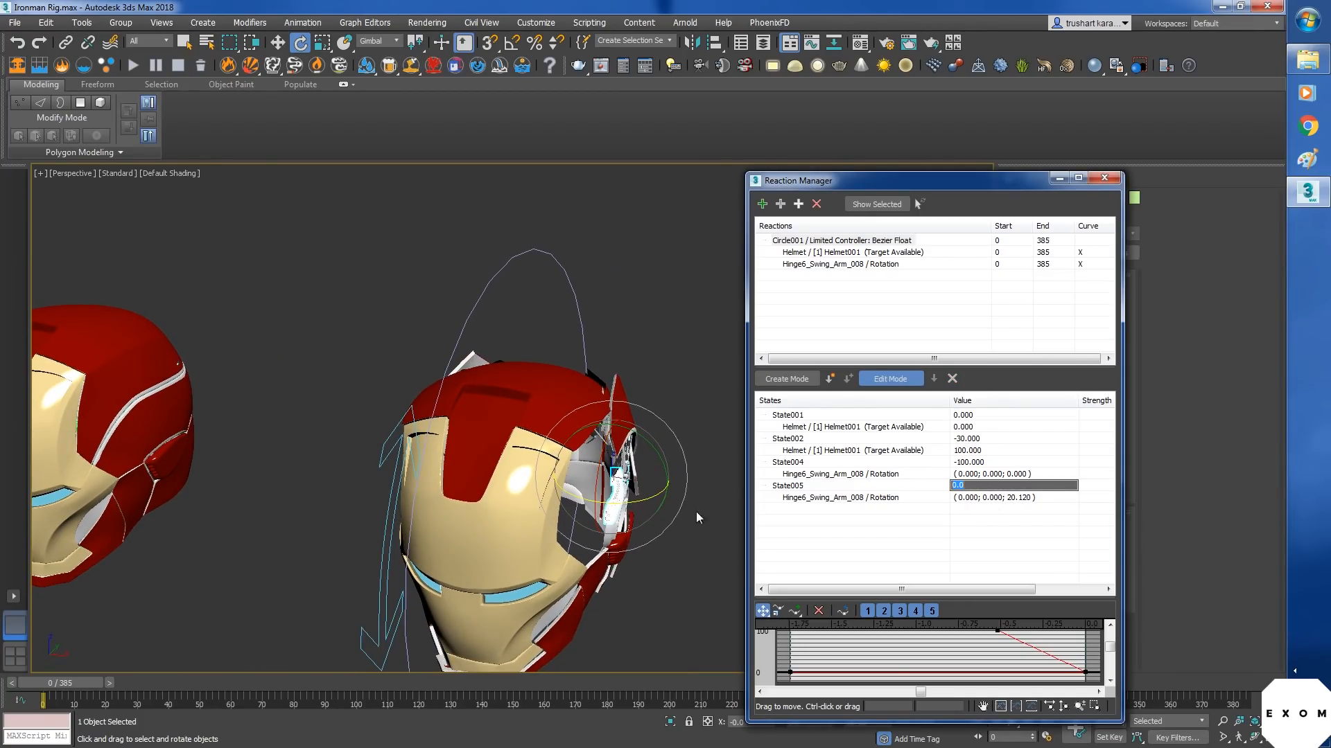
text(-105)
key(Return)
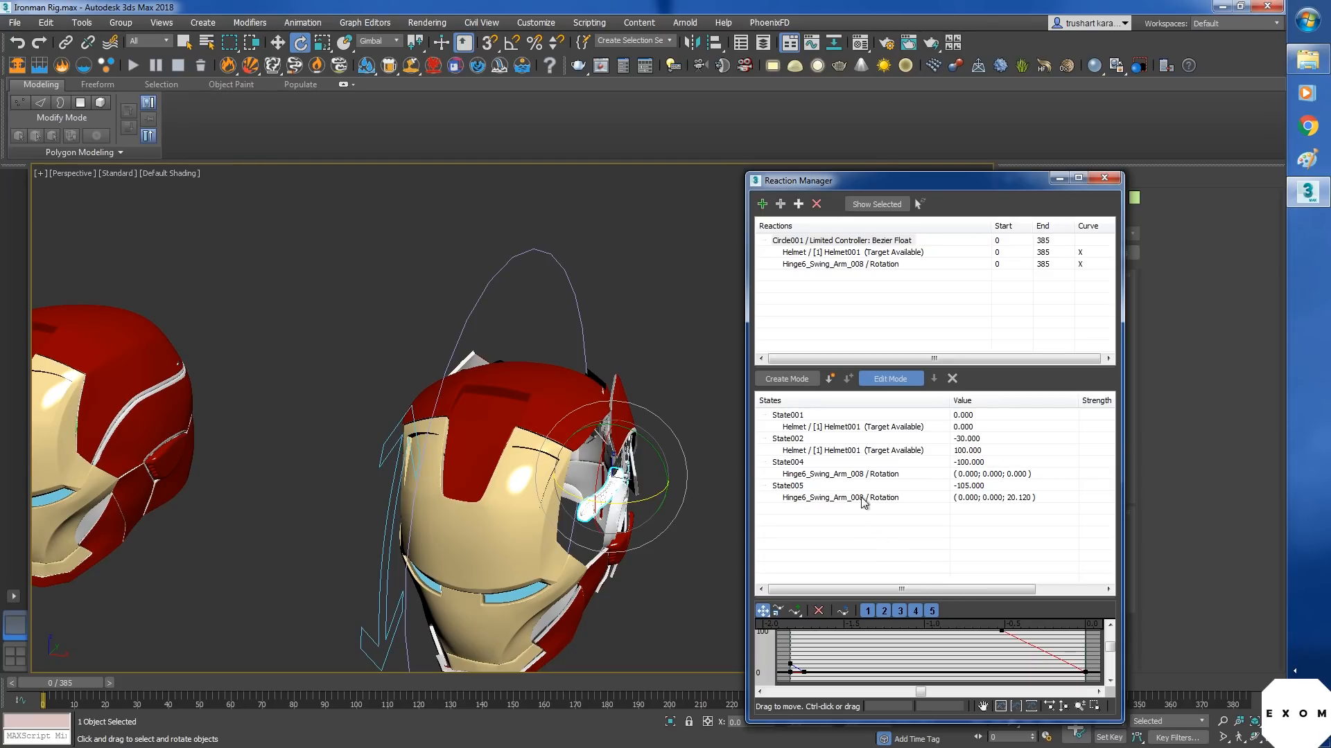
click(890, 378)
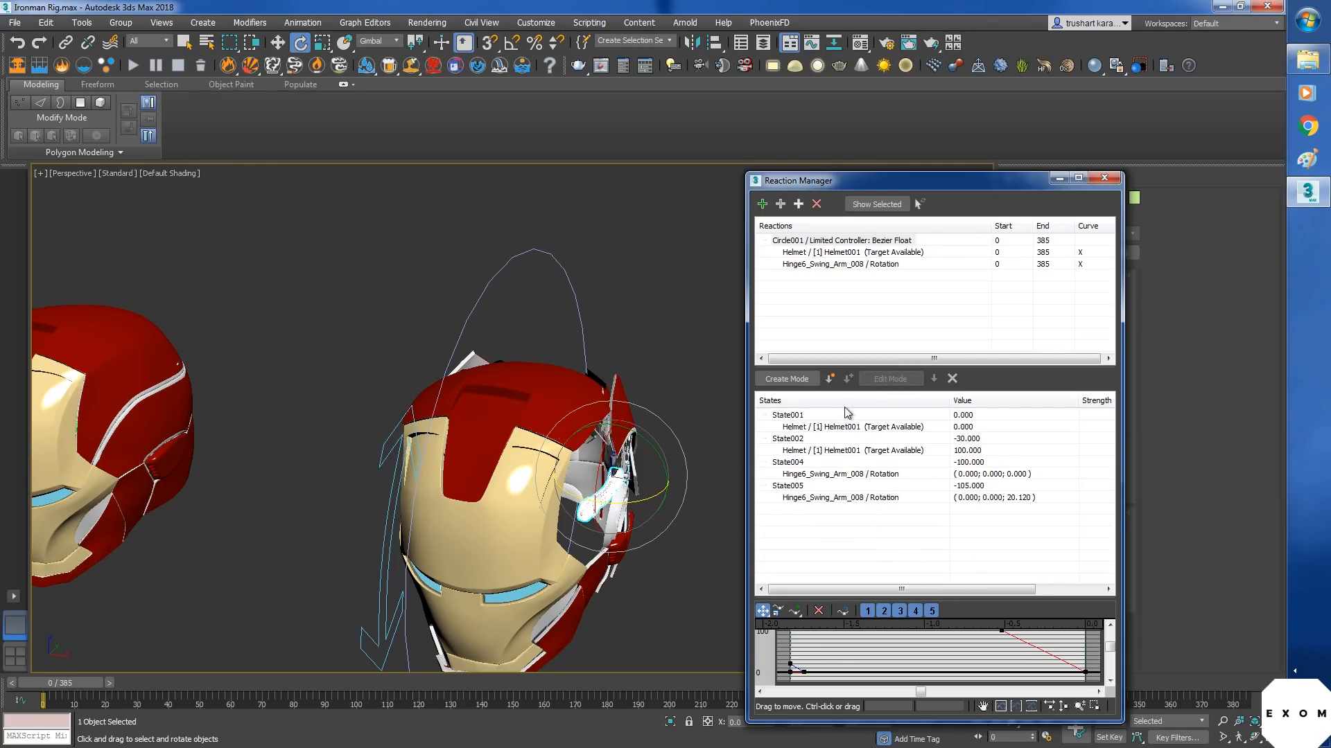
- Create a state following the -105 one and delete the Helmet001 morph entry from it
click(830, 378)
click(824, 521)
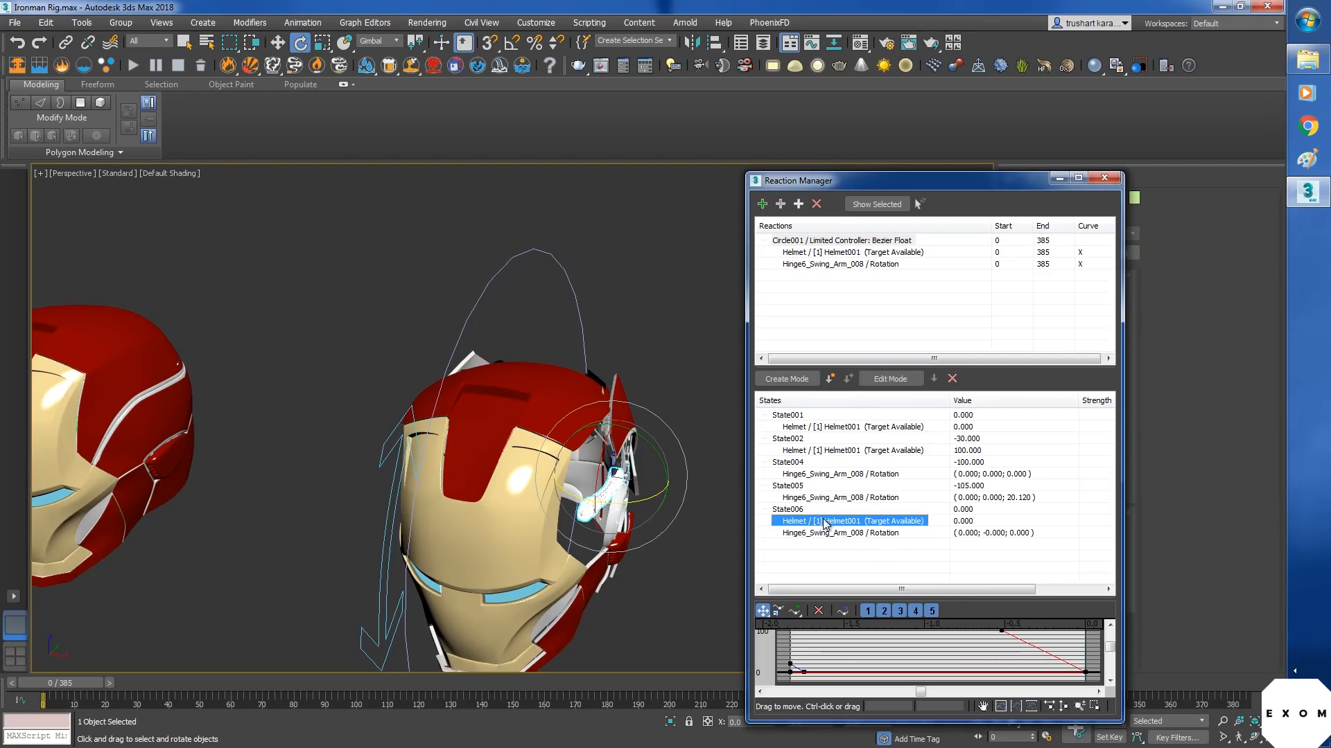
click(953, 378)
- Edit the swing arm's rotation in State006 by rotating it to about (-34.9; 11.3; 22.8)
click(832, 521)
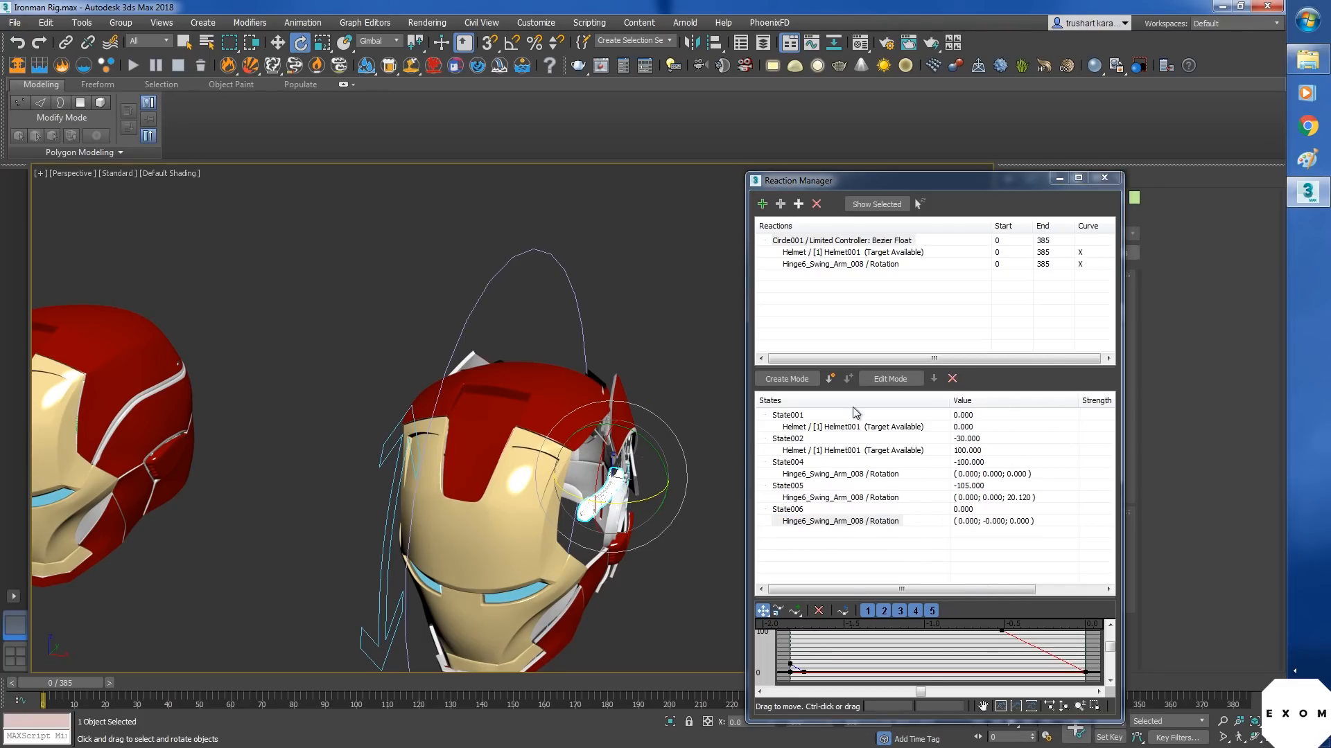
click(890, 378)
drag(622, 511, 638, 482)
middle_drag(645, 660, 647, 595)
drag(594, 454, 587, 478)
alt+middle_drag(683, 530, 637, 553)
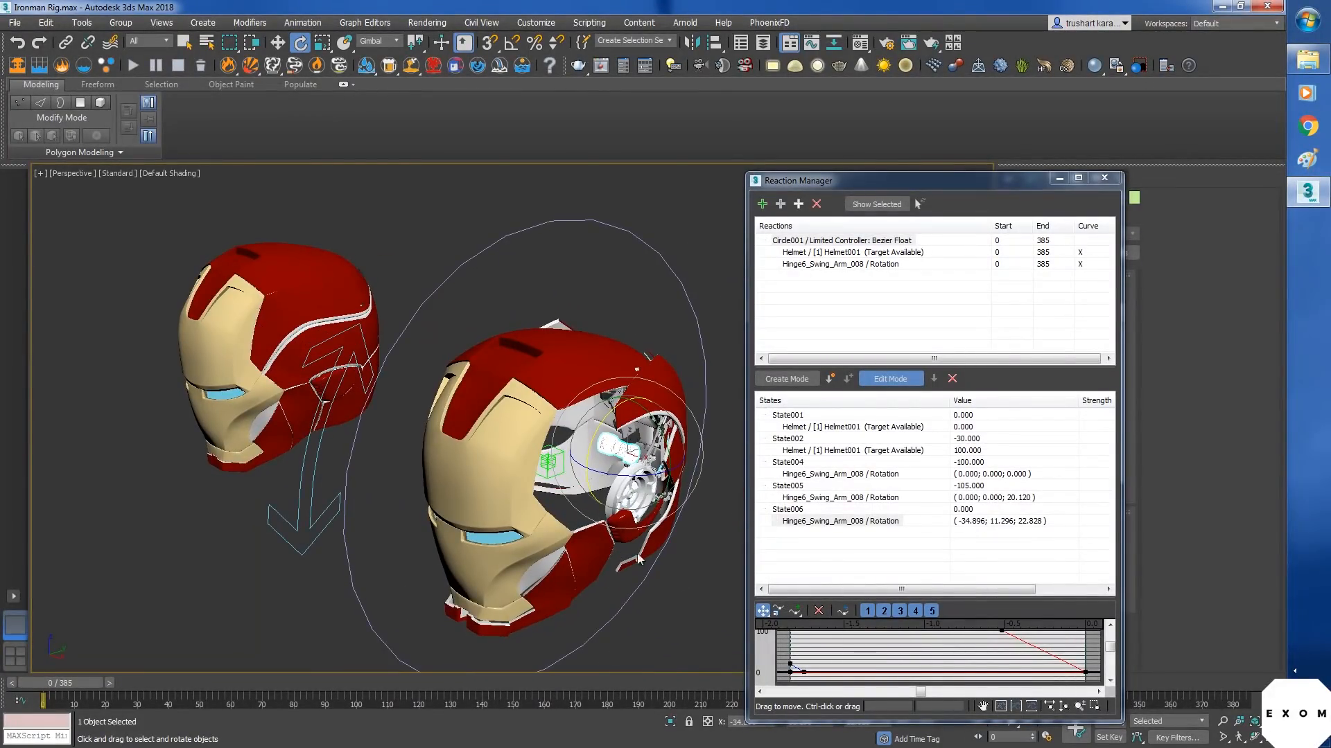
- Set the master value of State006 to -110
click(962, 521)
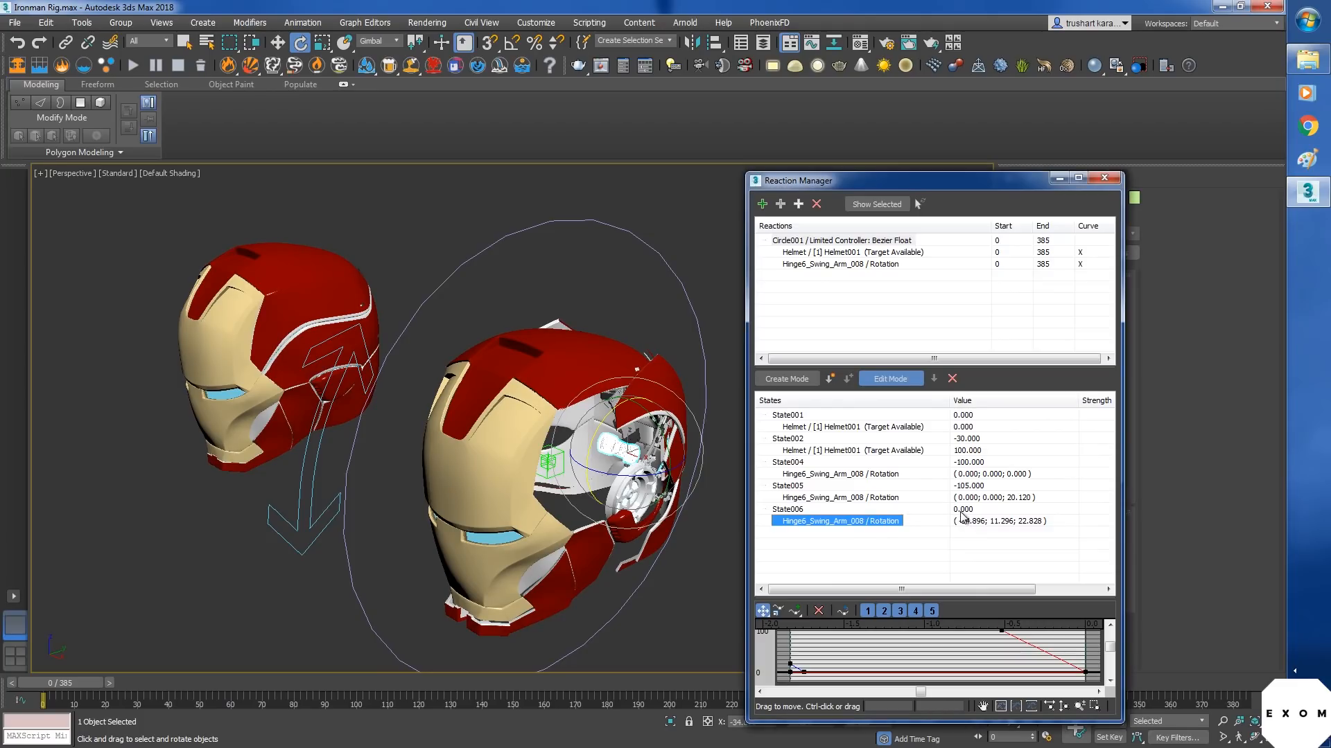
double_click(963, 509)
text(-110)
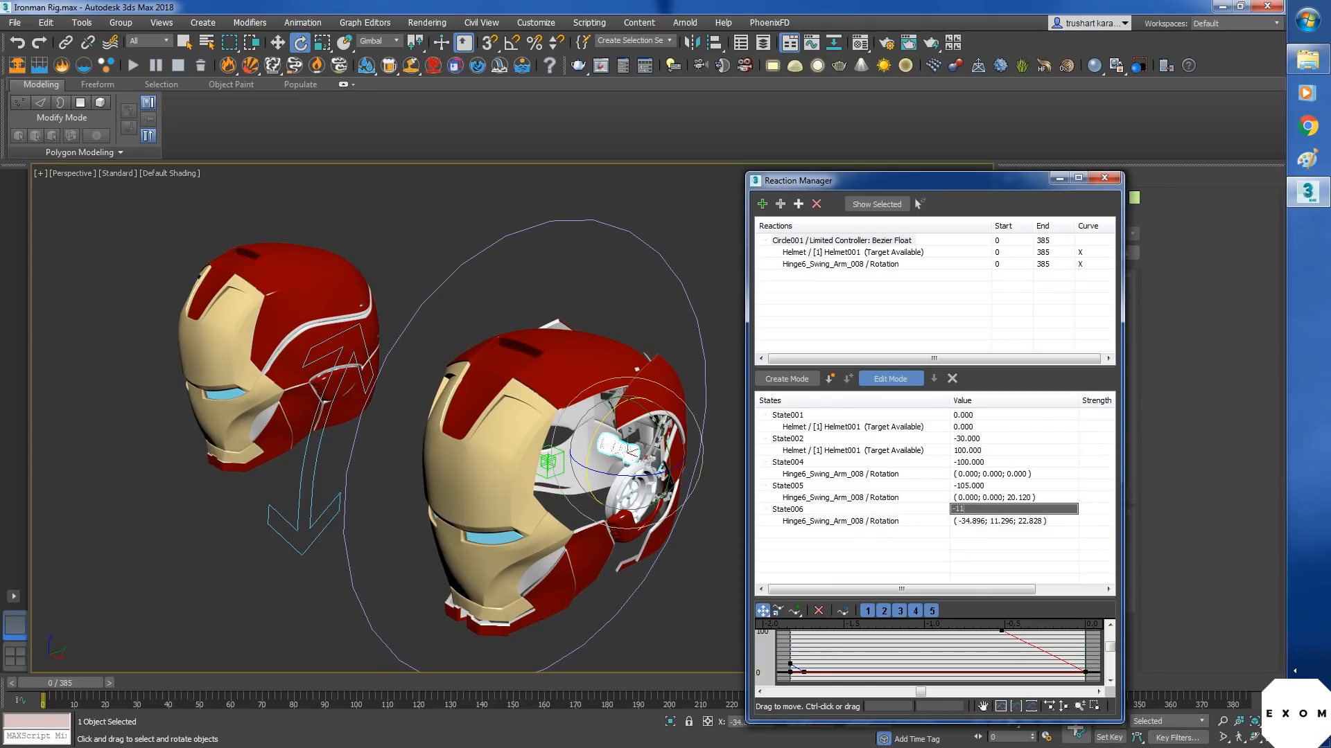
key(Return)
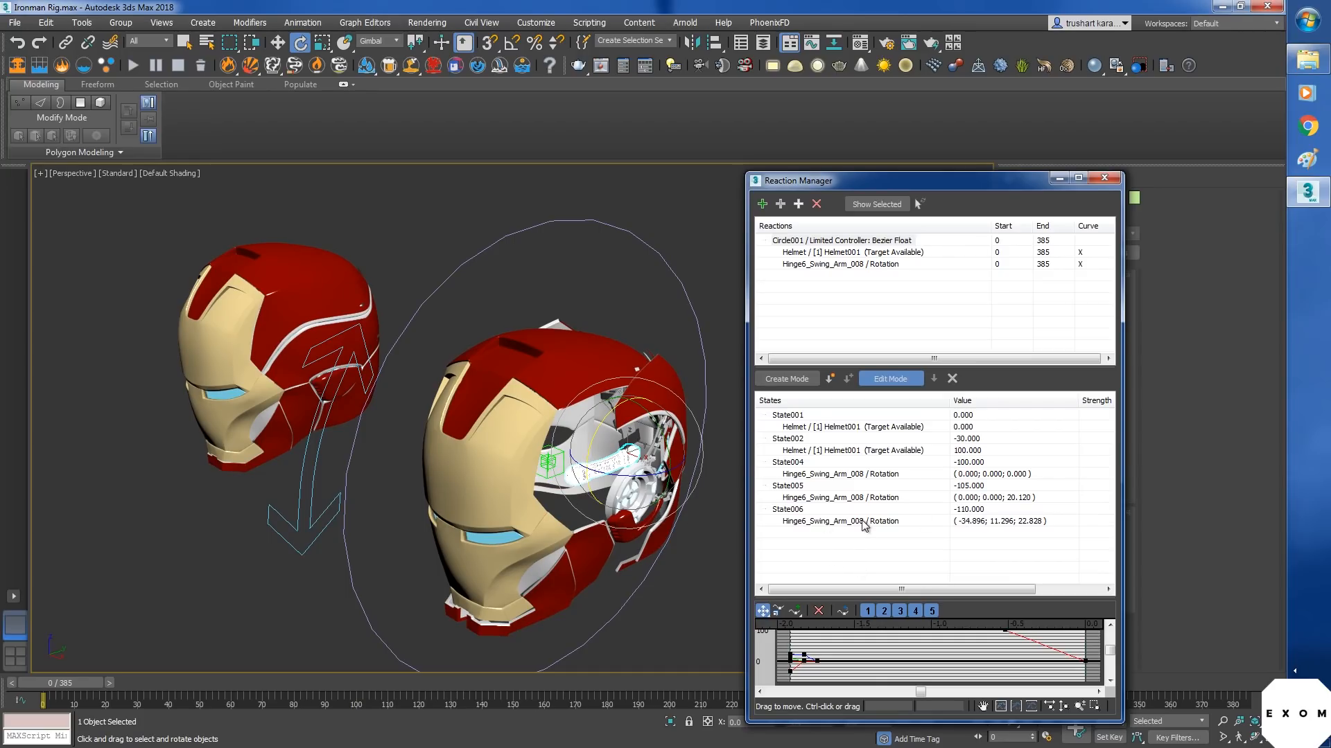
- Create one more state without the Helmet001 morph entry and set its master value to -120
click(830, 379)
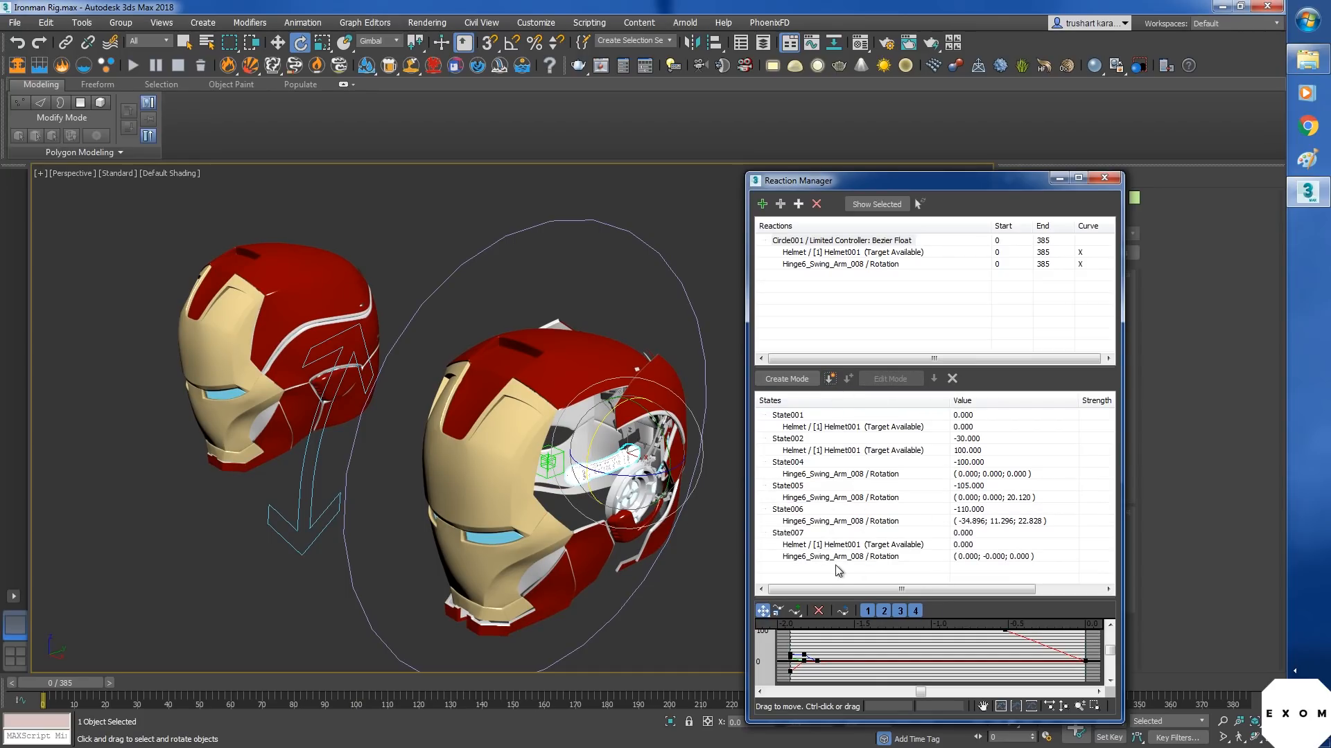
click(840, 545)
click(952, 378)
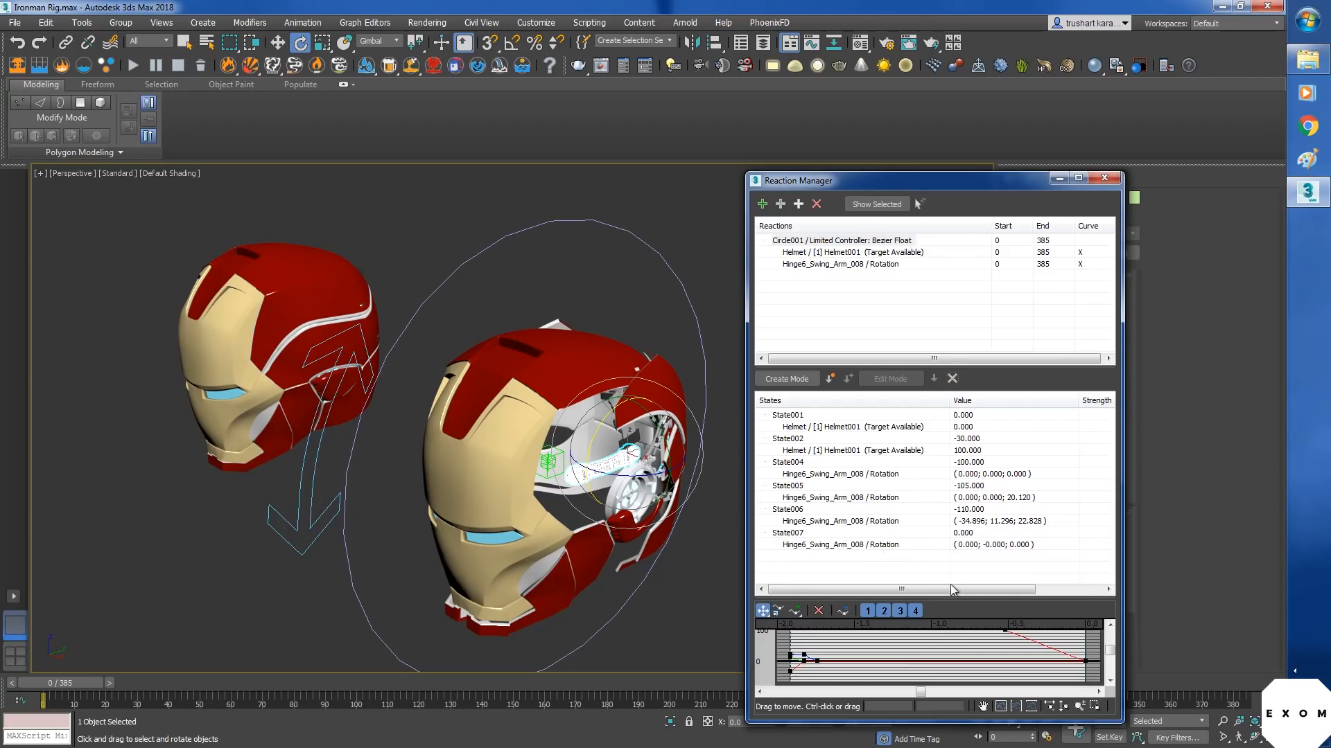
double_click(965, 533)
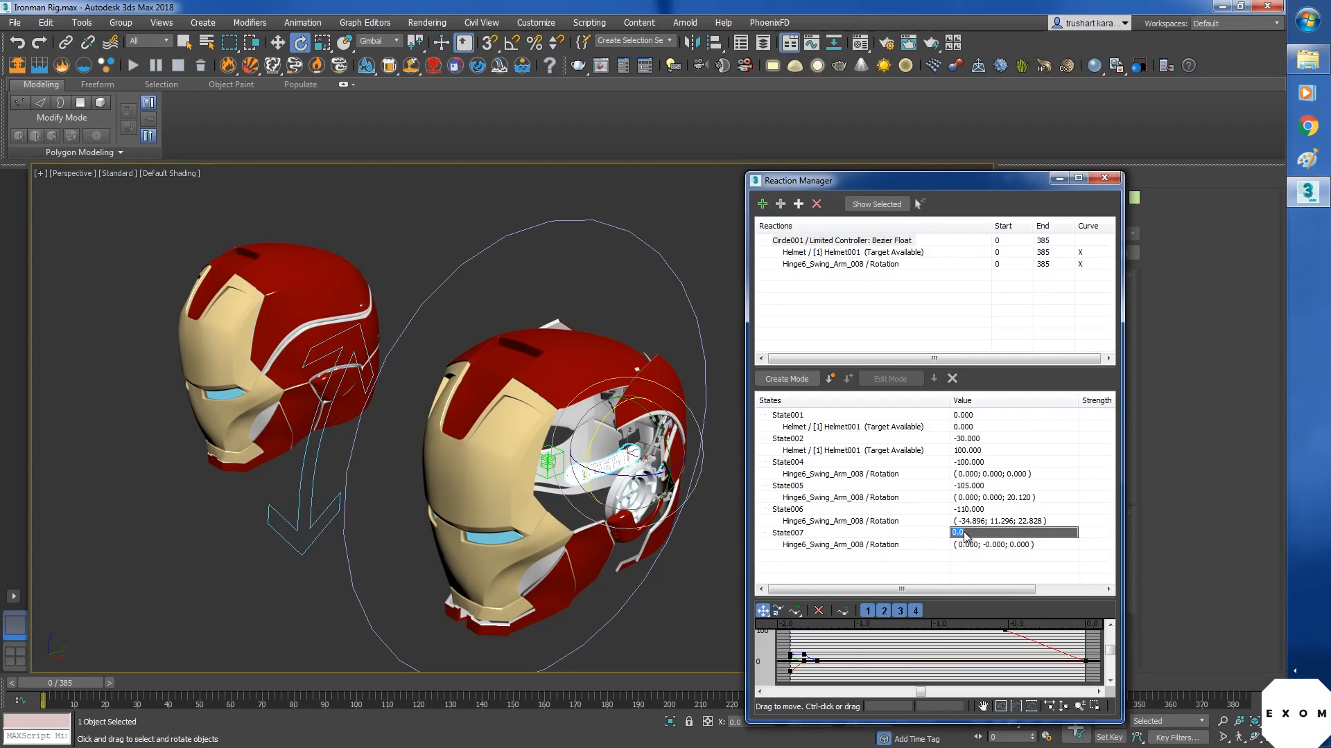
text(-120)
key(Return)
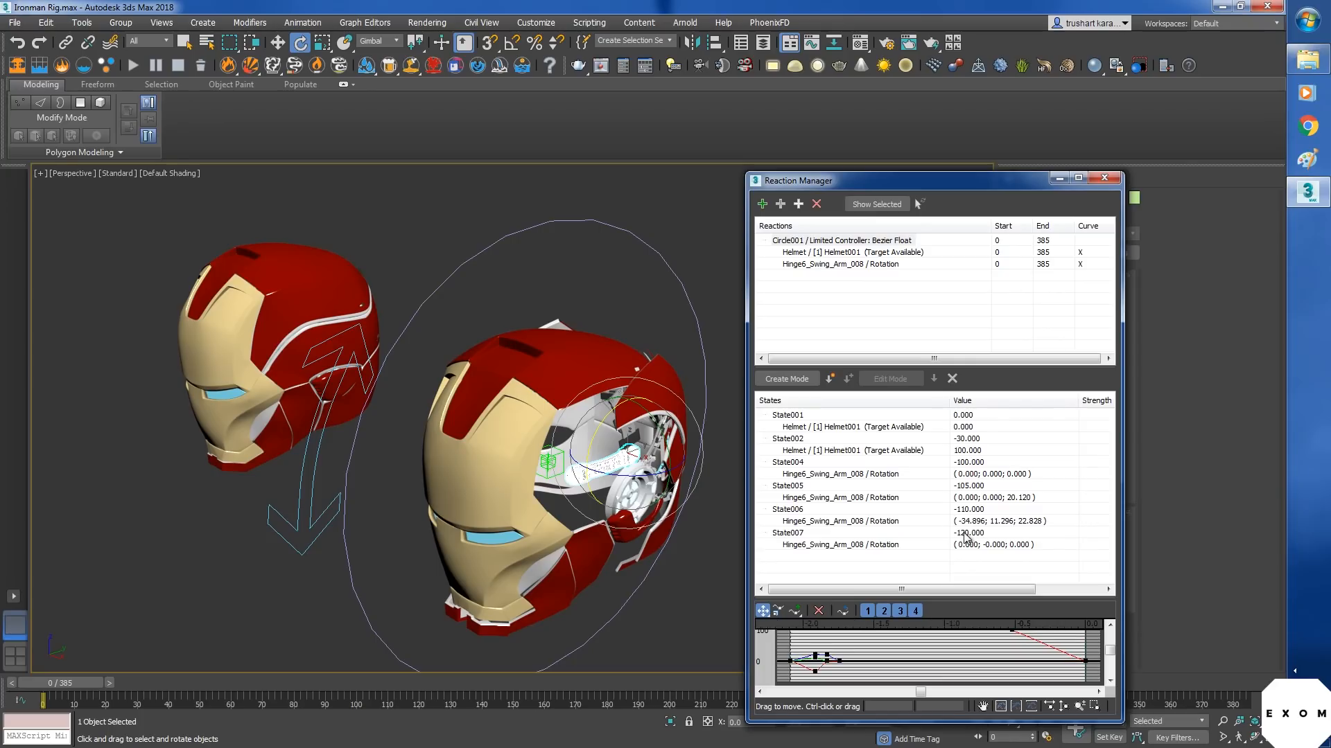
- Edit the swing arm's rotation in State007 by rotating it to about (-84.6; 0; 0)
click(840, 545)
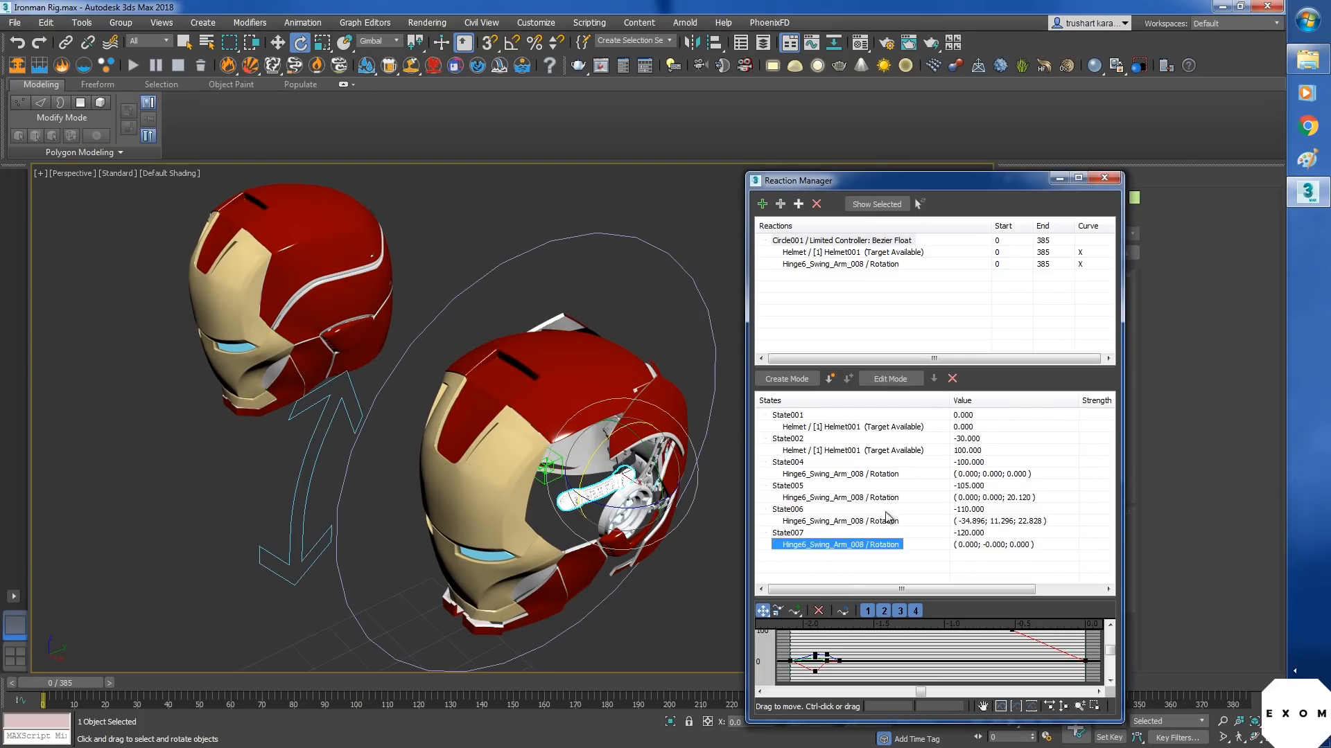
click(885, 381)
drag(583, 465, 683, 378)
alt+middle_drag(683, 377, 721, 429)
scroll(606, 542, up, 5)
alt+middle_drag(607, 543, 534, 523)
drag(538, 516, 542, 502)
mouse_move(542, 502)
alt+middle_down()
mouse_move(601, 541)
mouse_move(527, 512)
alt+middle_up()
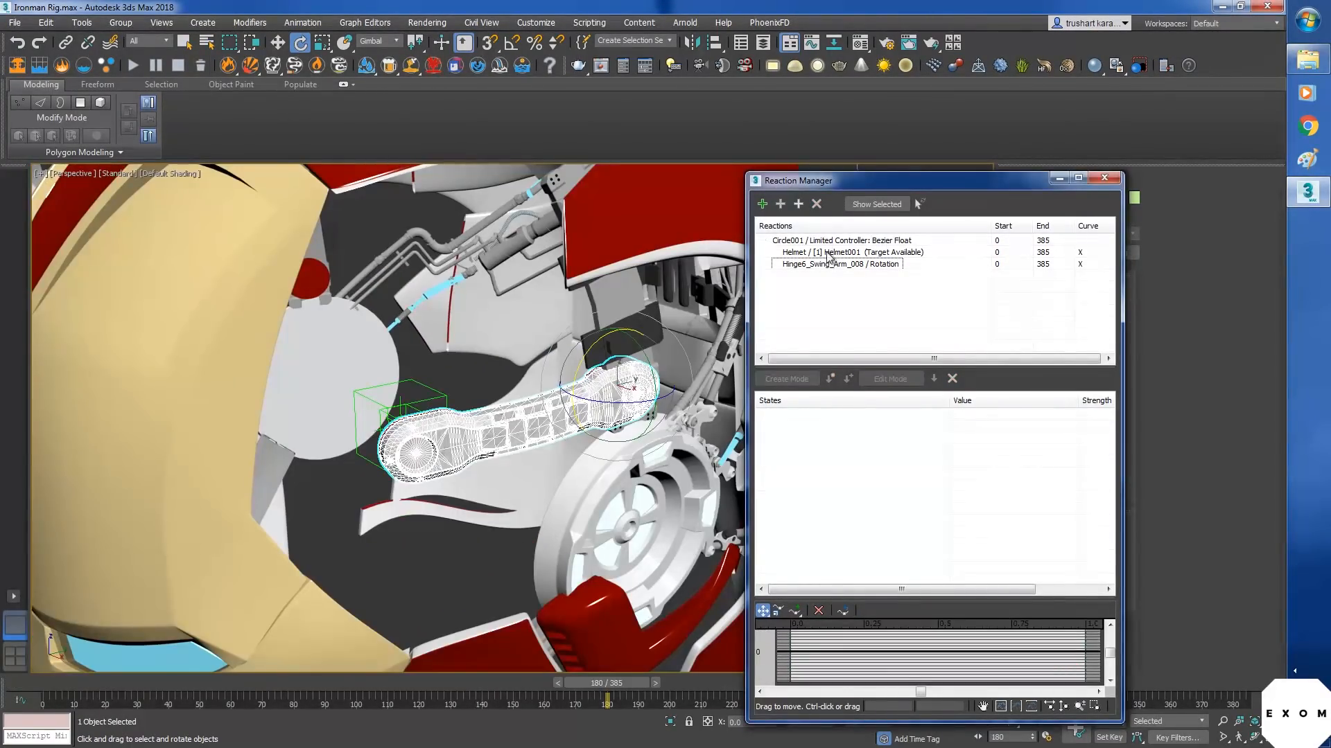
- Add the Hinge6 swing arm's X Position as a reaction of Circle001 and set its new state's master value to -100
click(832, 240)
click(780, 204)
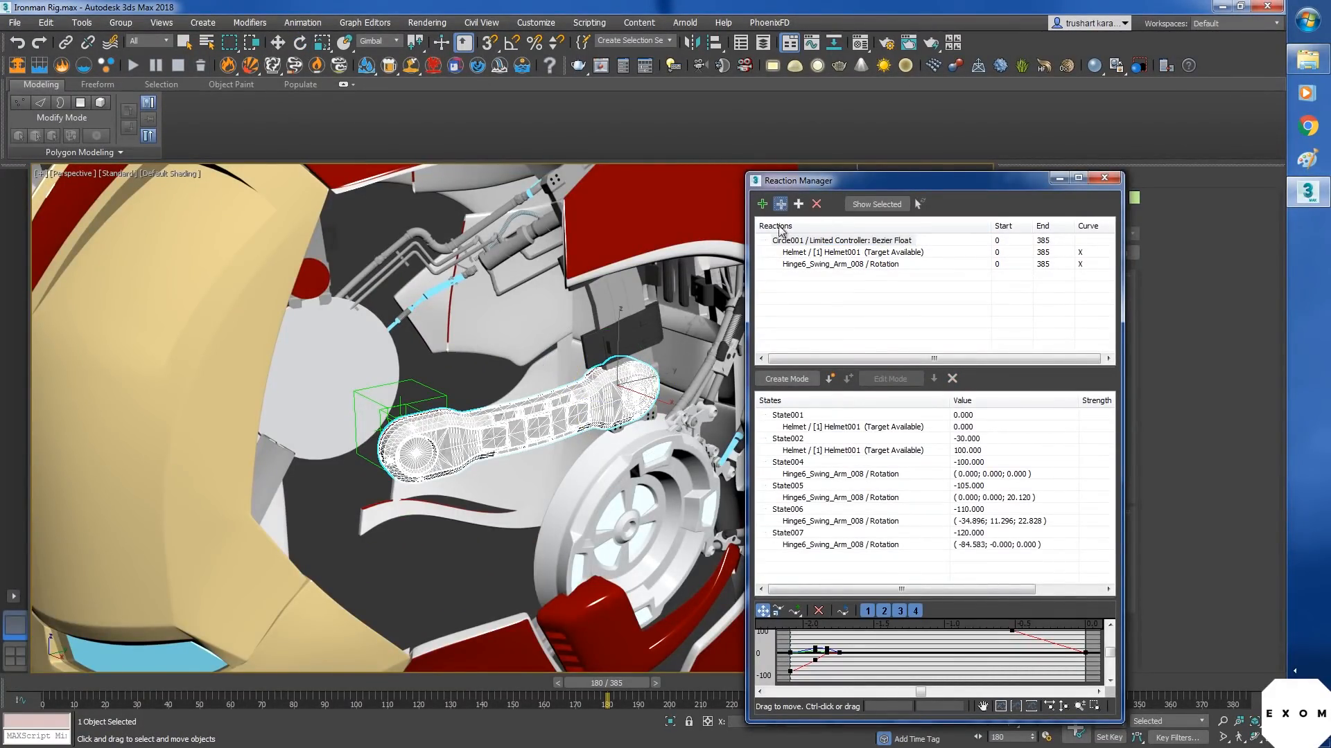
click(527, 426)
mouse_move(526, 426)
mouse_move(678, 433)
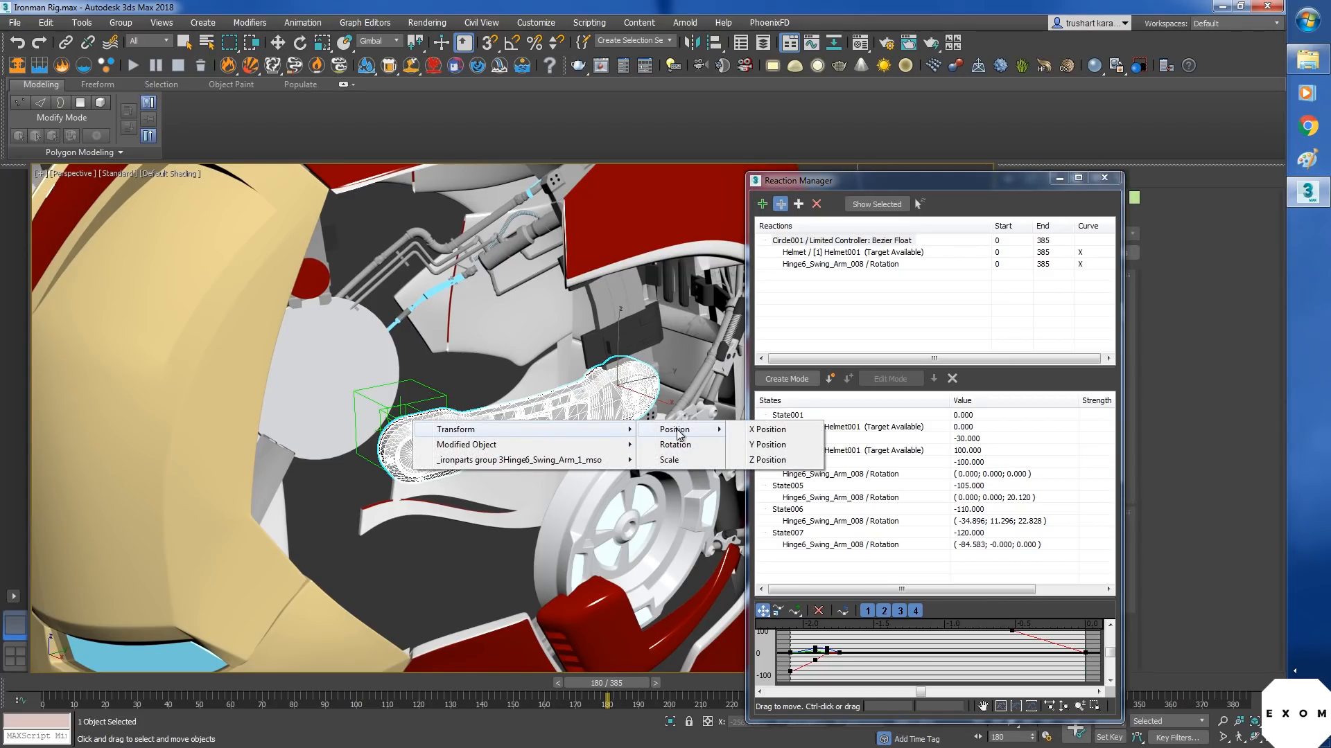
click(745, 429)
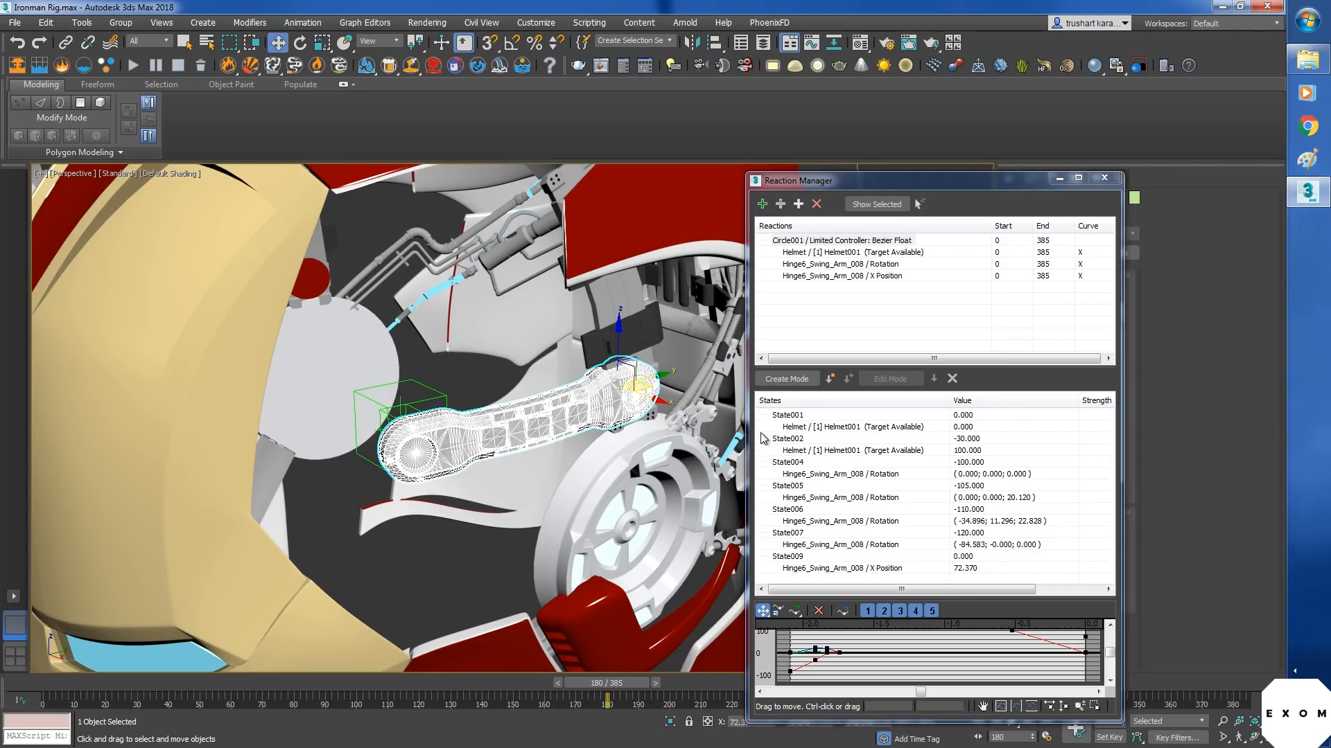
double_click(964, 557)
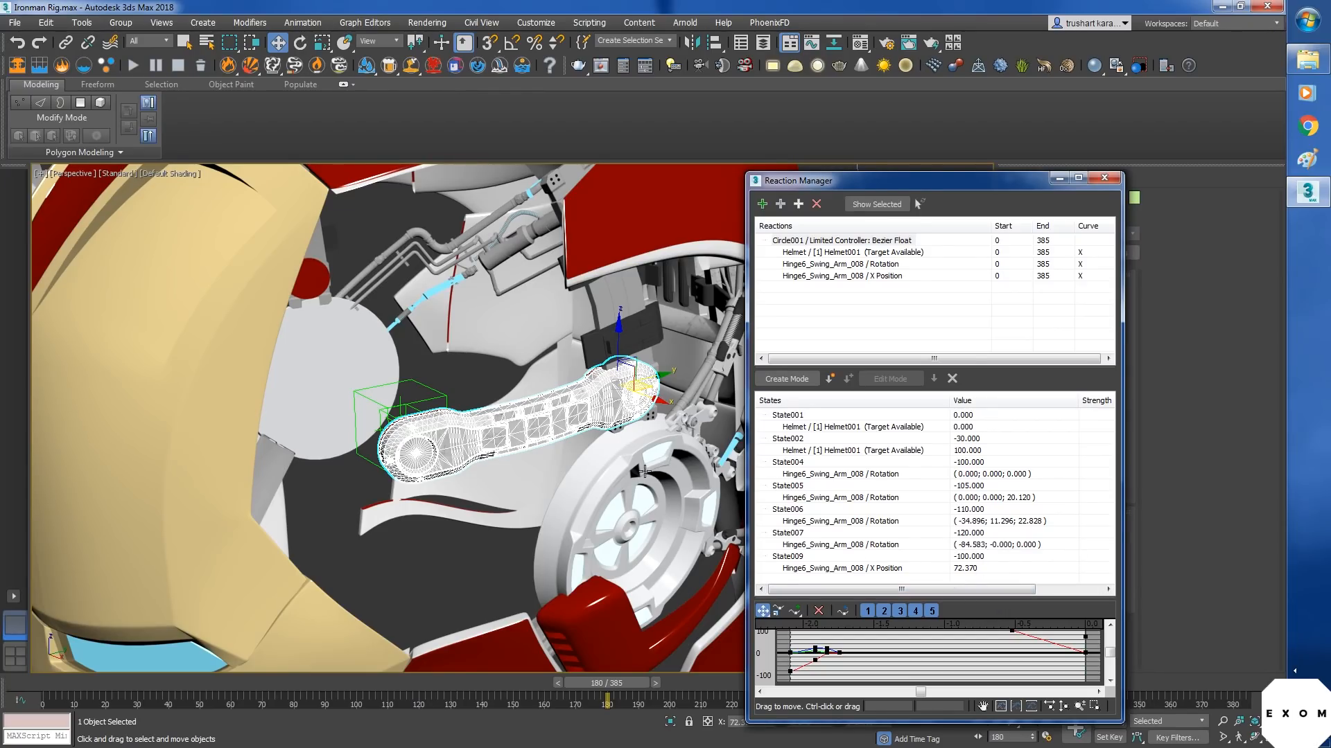
- Create another state containing only the swing arm's X Position entry and set its master value to -110
click(831, 379)
drag(1113, 468, 1114, 507)
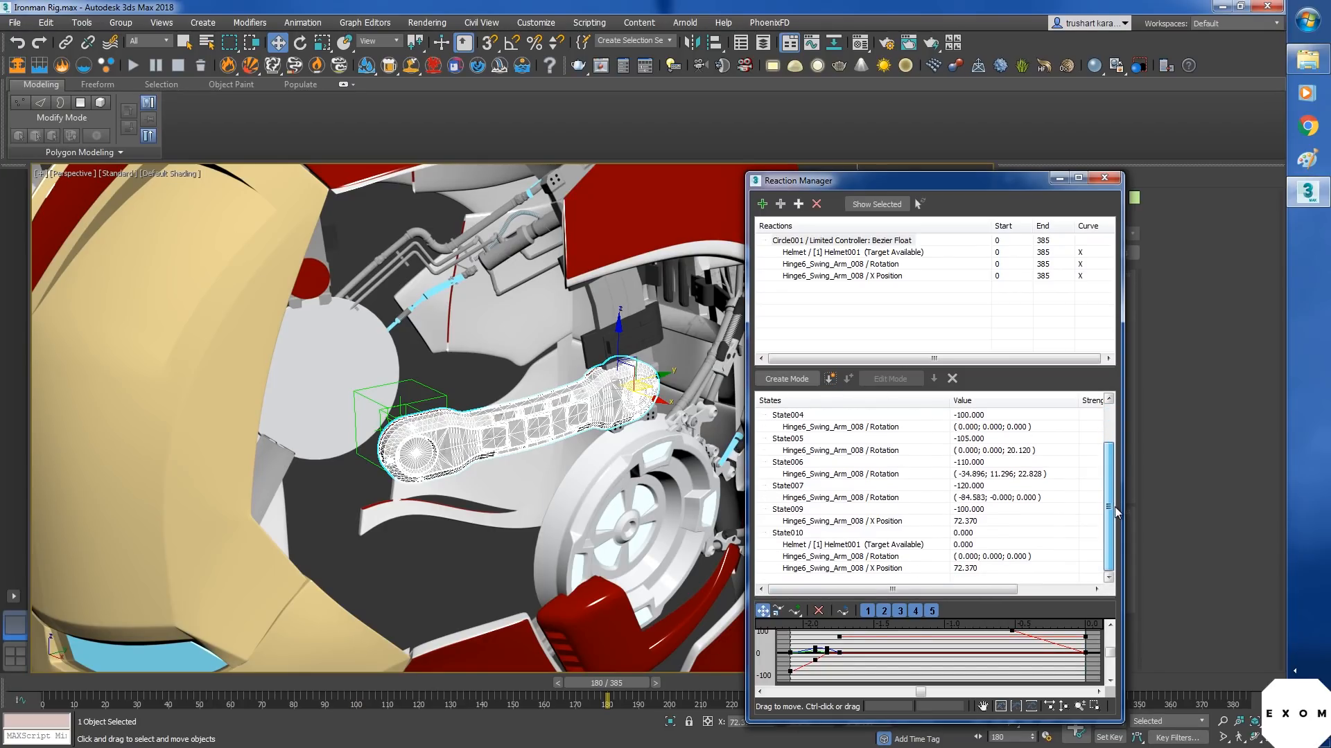
drag(862, 558, 860, 549)
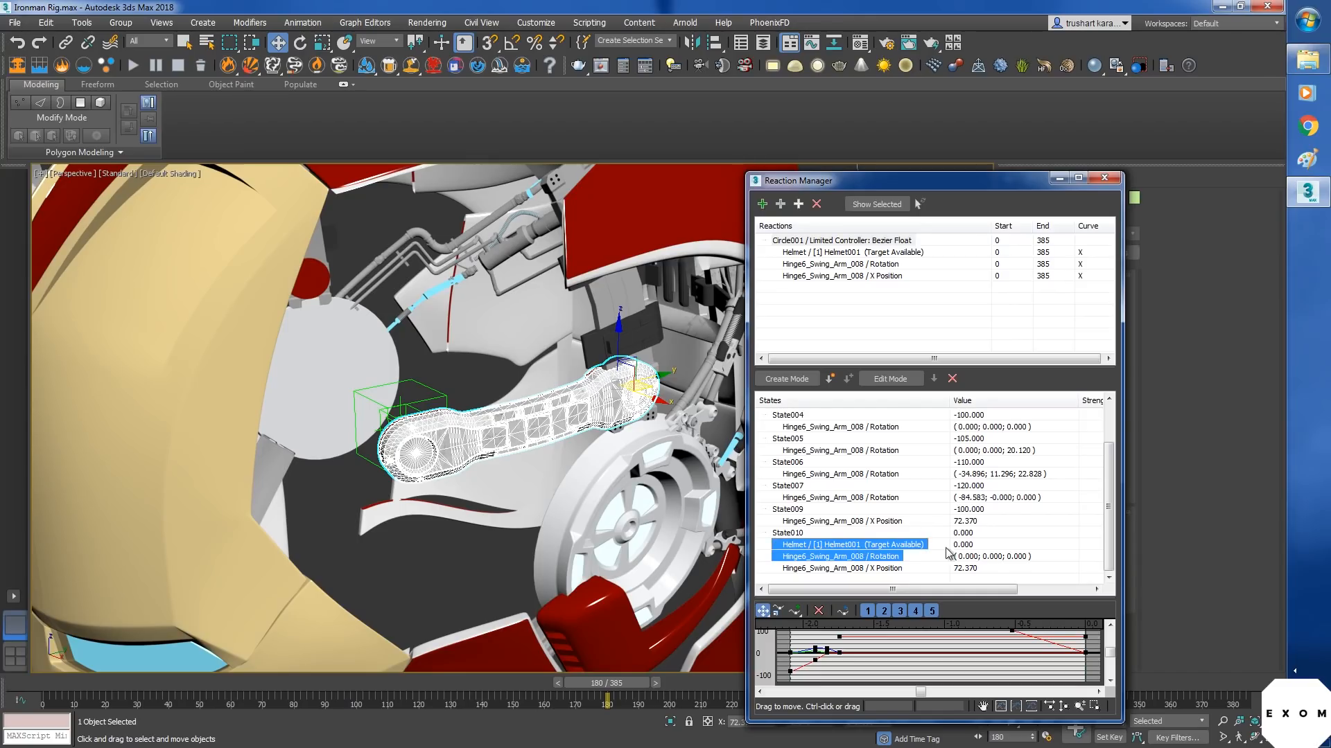
click(952, 379)
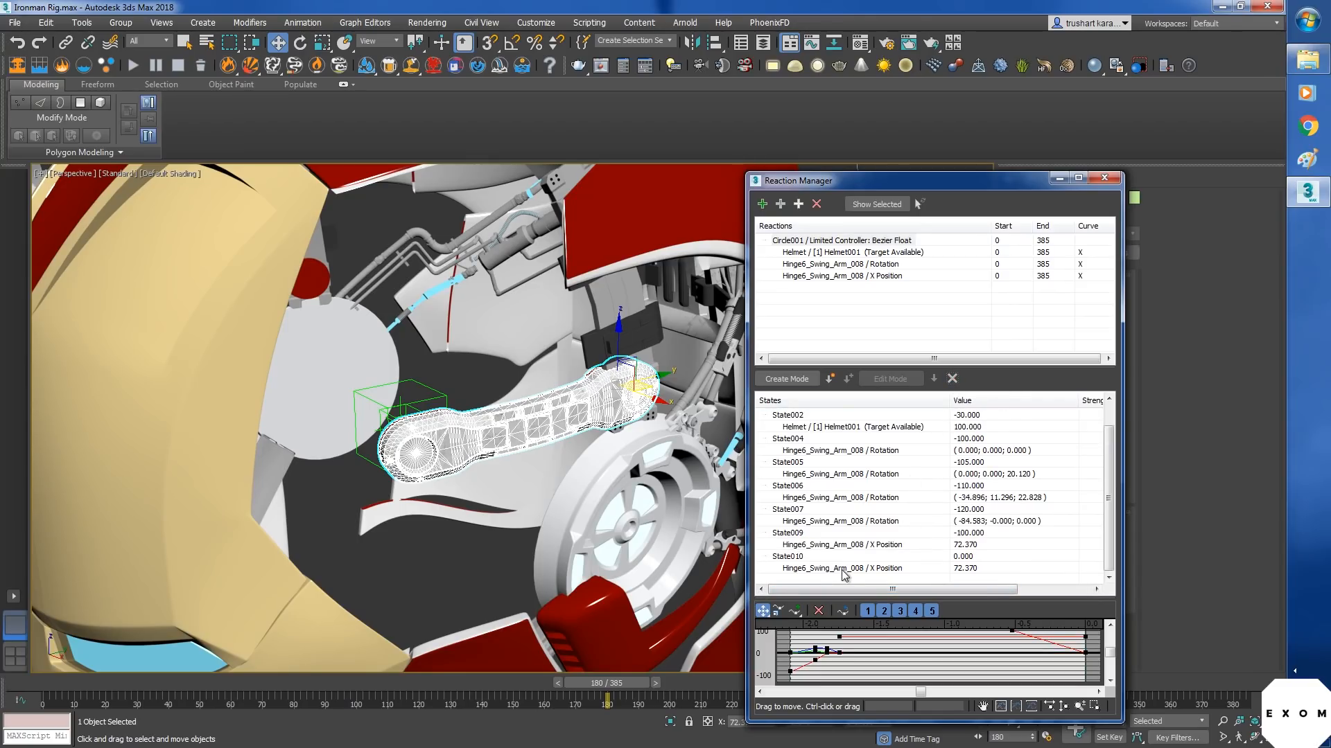
click(871, 572)
double_click(956, 557)
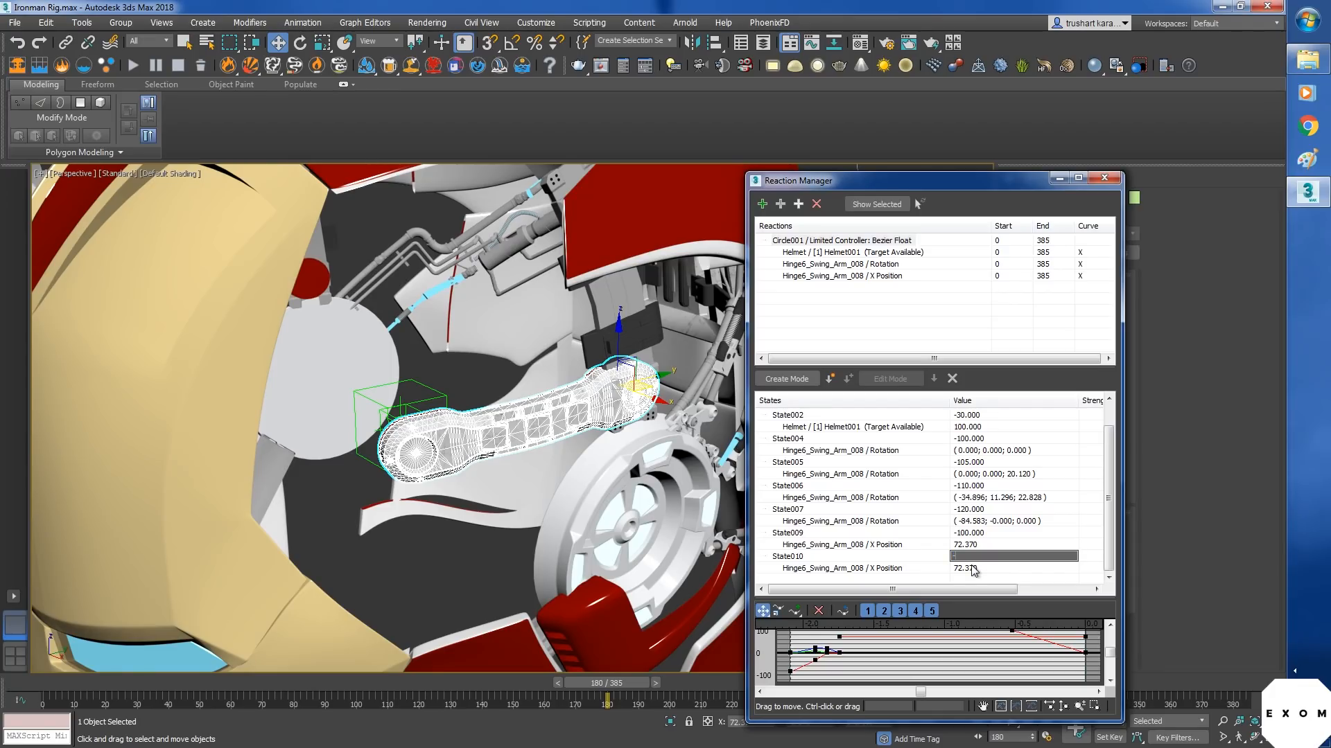
text(-110)
key(Return)
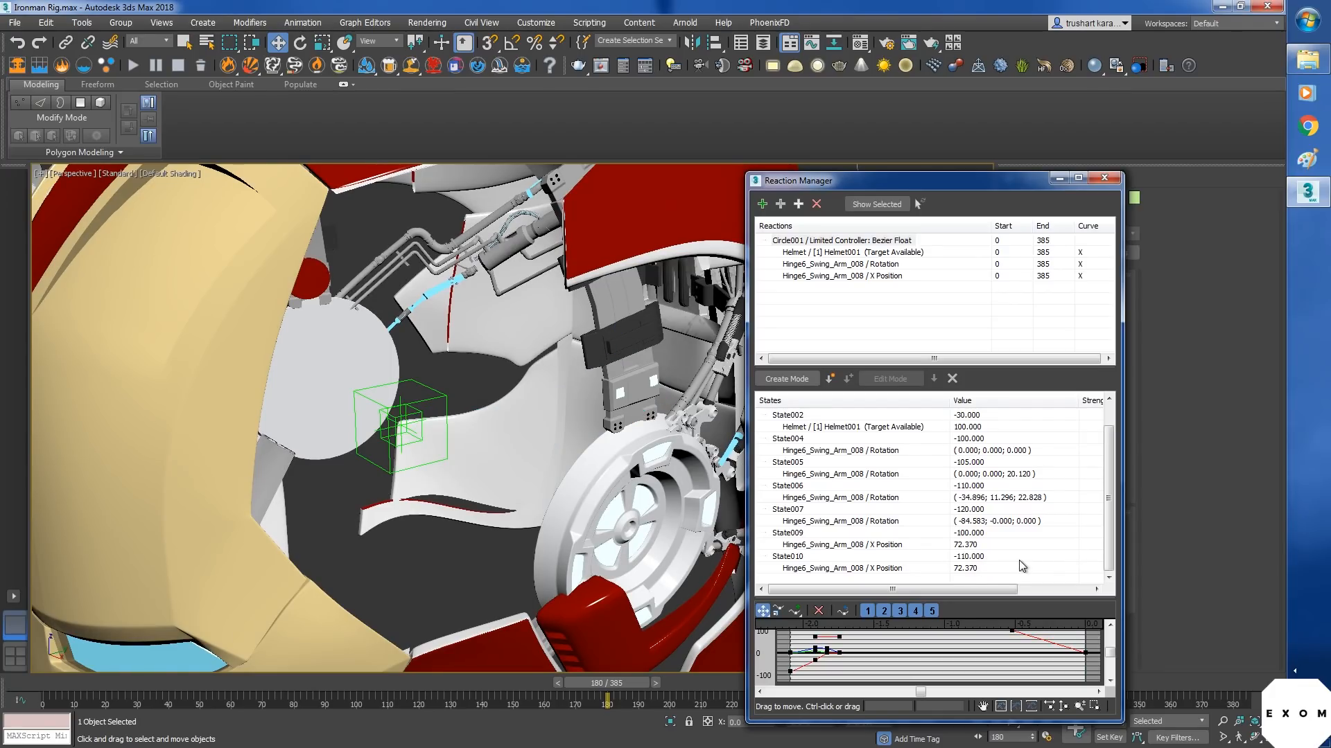
- Return to frame 0 and rotate the circle control about X to about -120 to test the faceplate and arm motion
scroll(492, 444, down, 5)
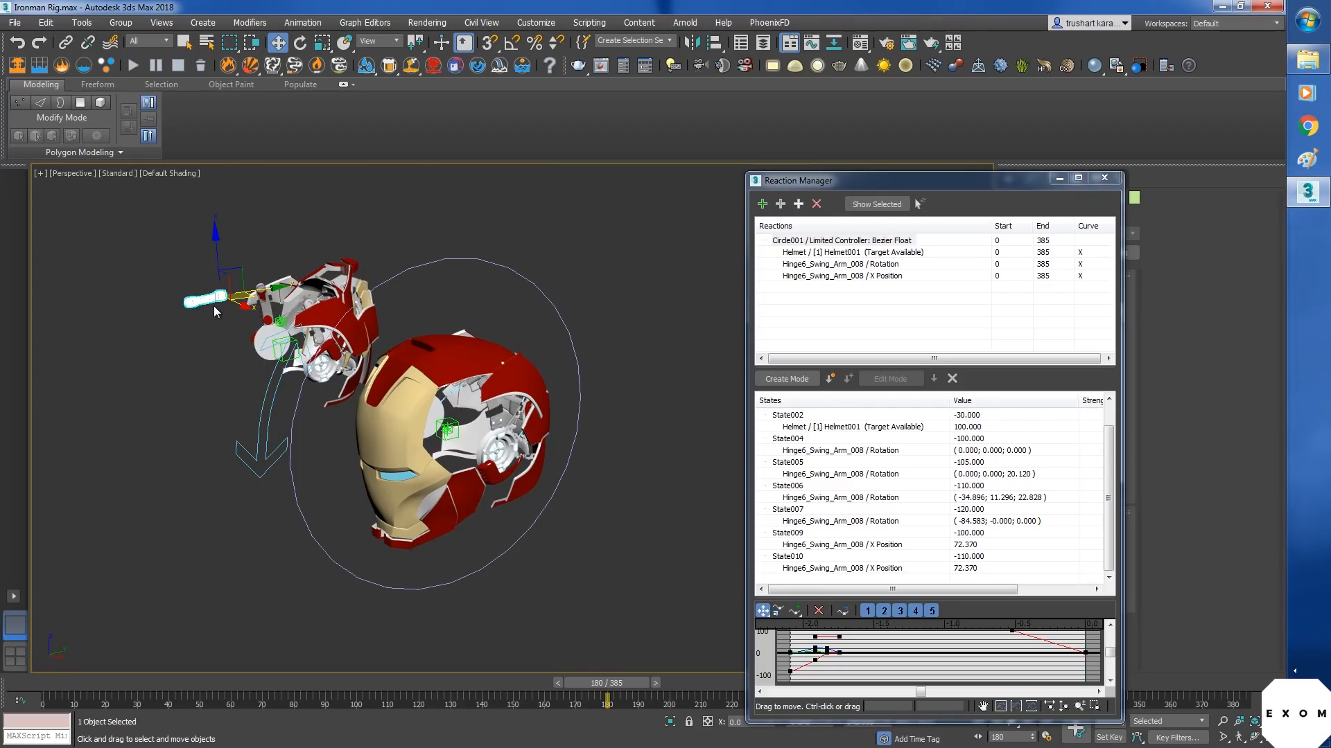
drag(607, 682, 54, 673)
click(452, 537)
key(e)
mouse_move(477, 397)
mouse_down()
mouse_move(476, 381)
mouse_move(479, 402)
mouse_up()
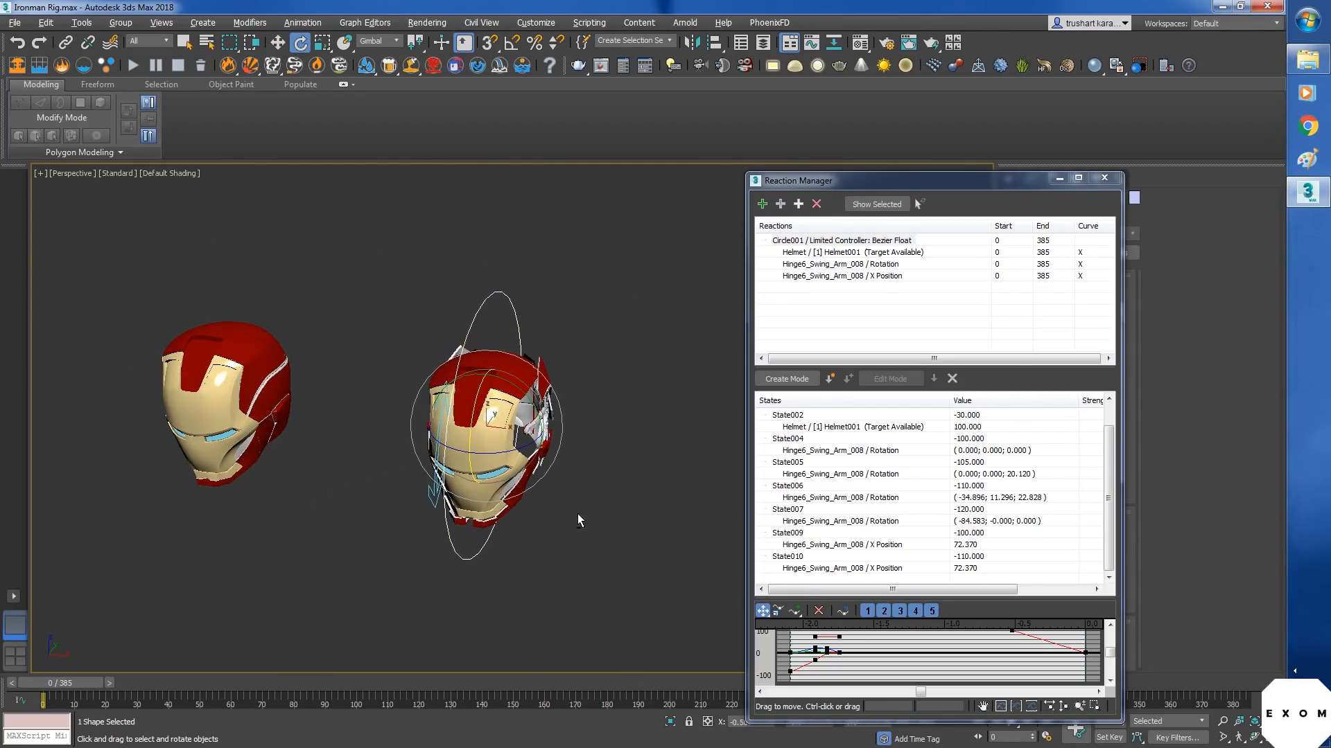
scroll(578, 520, up, 5)
click(822, 568)
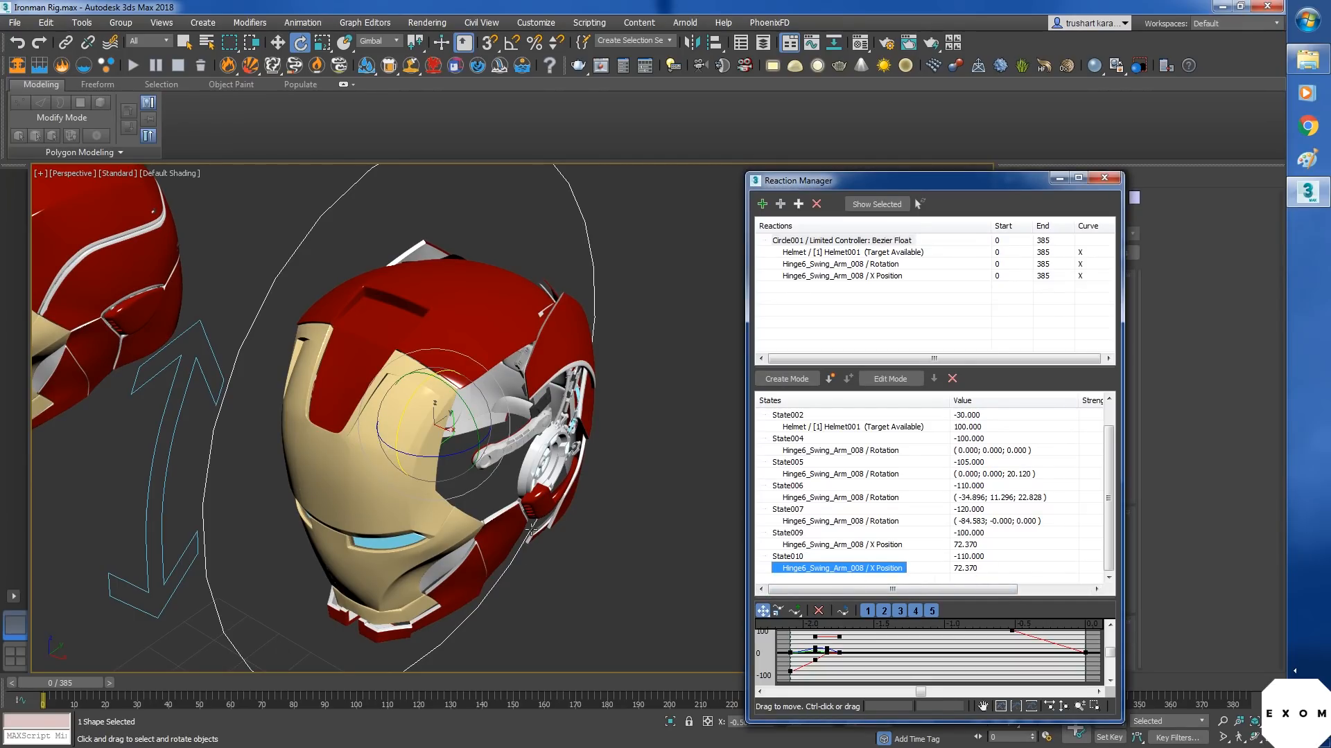
drag(401, 405, 507, 282)
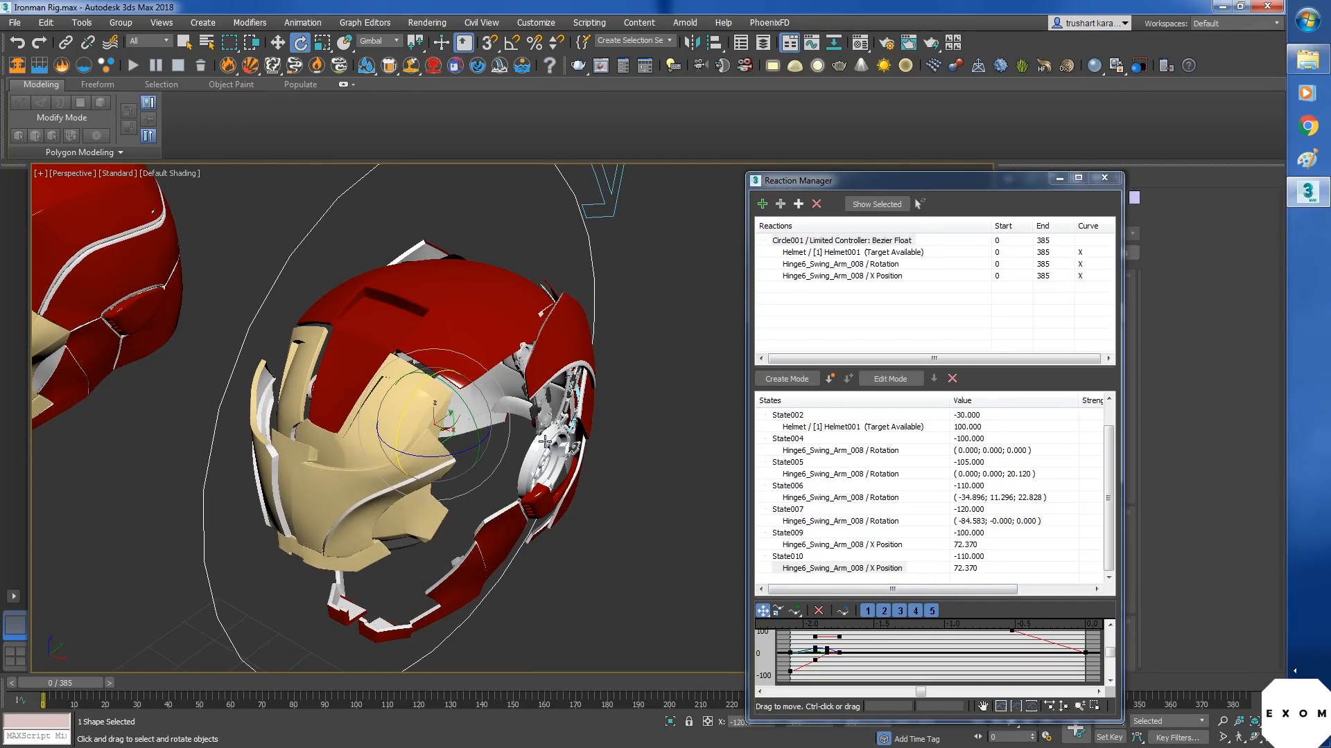
- Edit the swing arm's X Position in State010 by moving the arm to about 72.855
scroll(531, 452, up, 4)
click(549, 442)
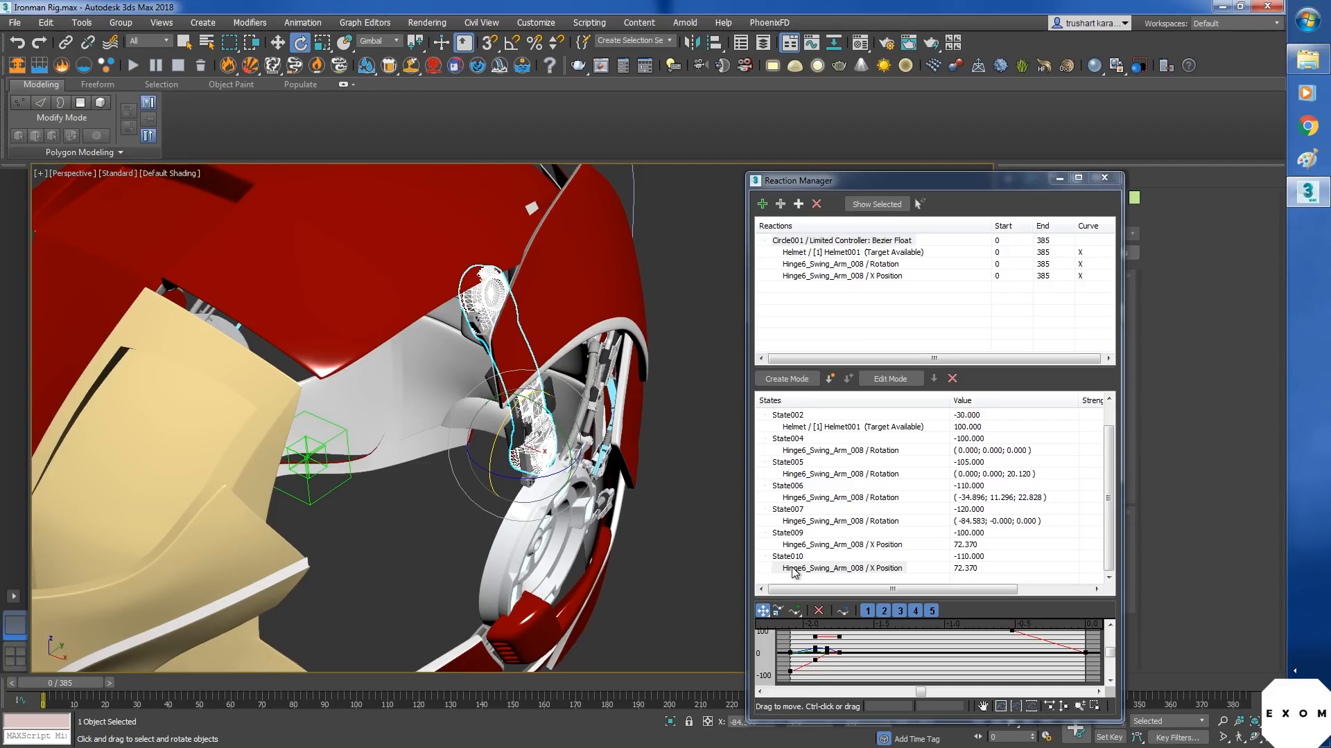
click(865, 570)
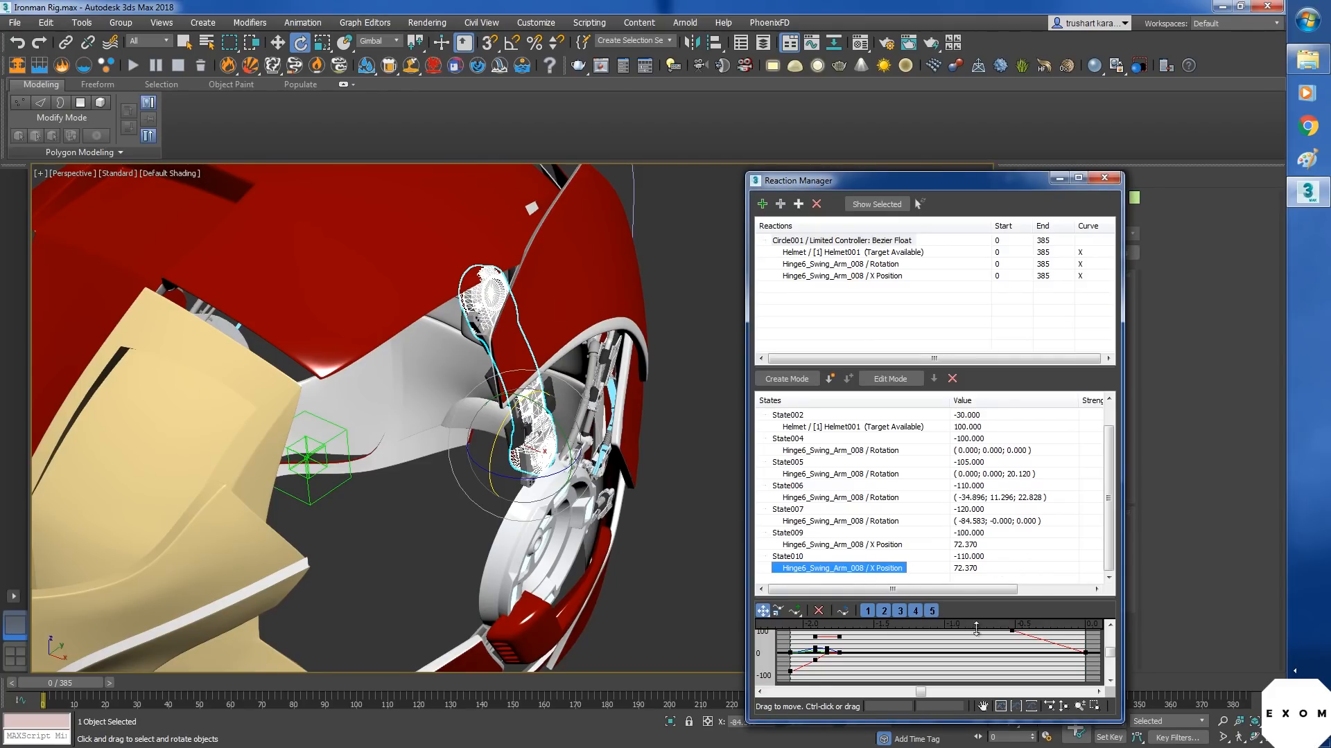
click(891, 379)
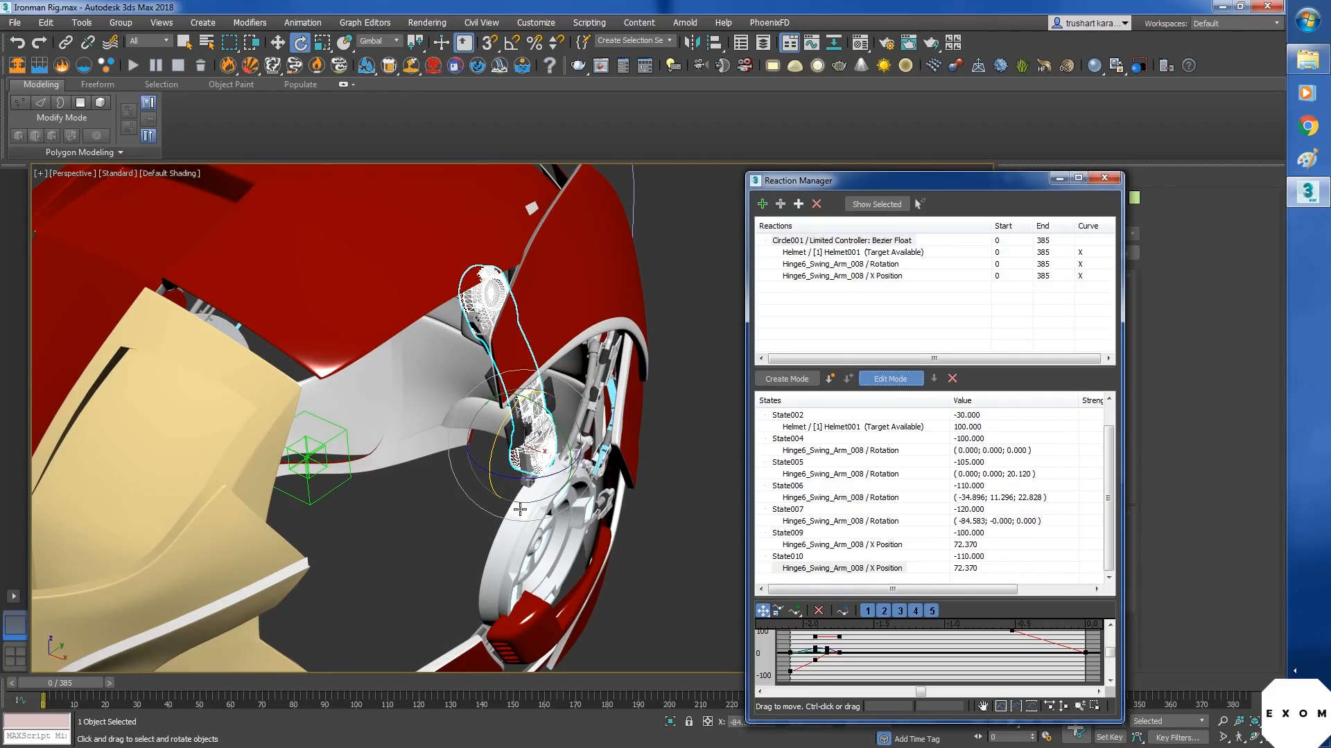
key(w)
drag(571, 467, 597, 460)
alt+middle_drag(597, 461, 504, 577)
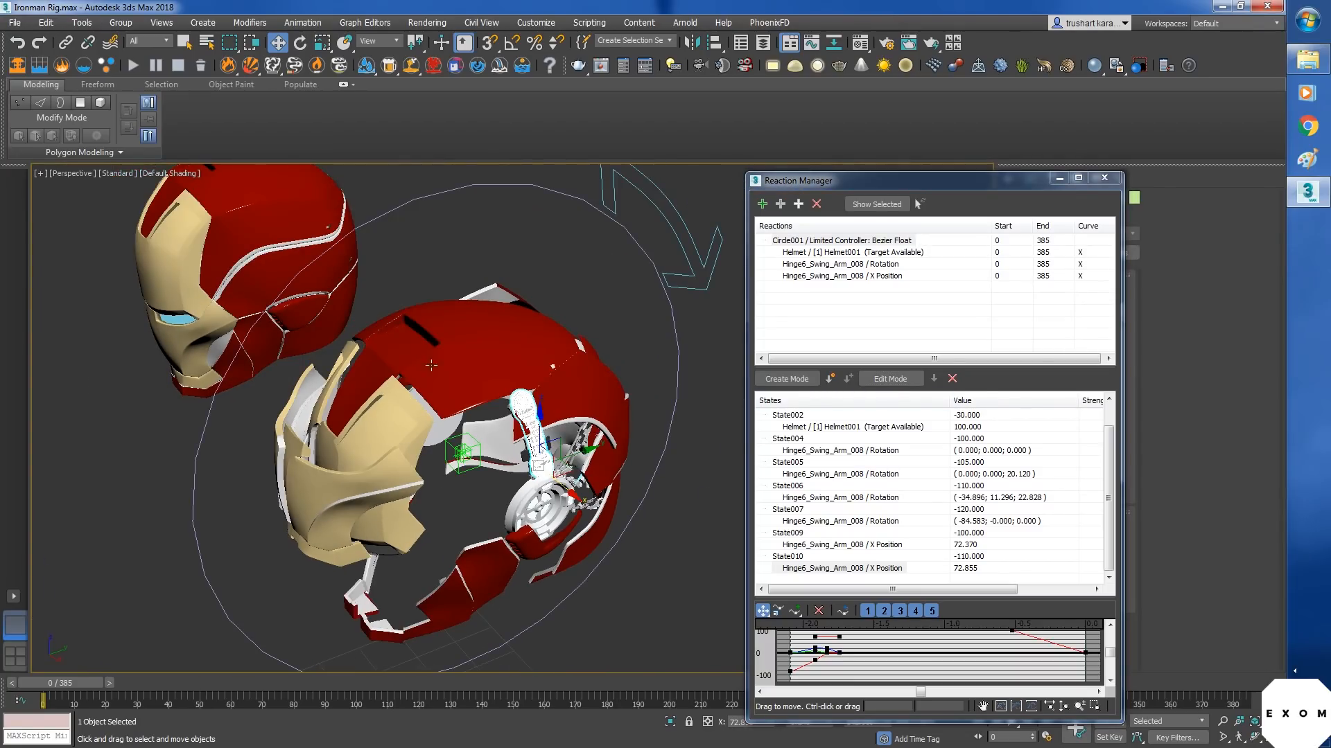
- Edit the swing arm's rotation in State006 again by rotating the arm in the viewport
drag(423, 438, 844, 458)
click(842, 498)
mouse_move(587, 561)
alt+middle_down()
mouse_move(602, 562)
mouse_move(609, 528)
mouse_move(597, 565)
alt+middle_up()
click(545, 502)
scroll(545, 503, up, 4)
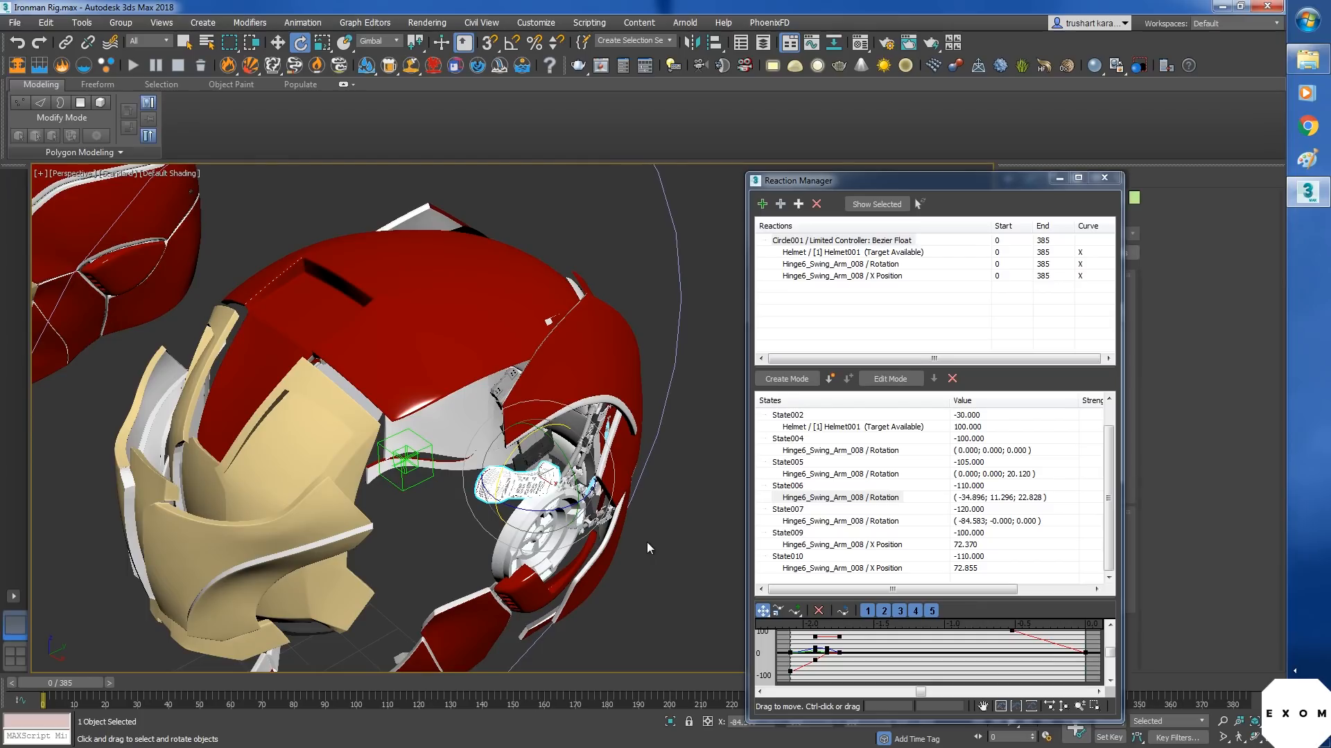
click(861, 500)
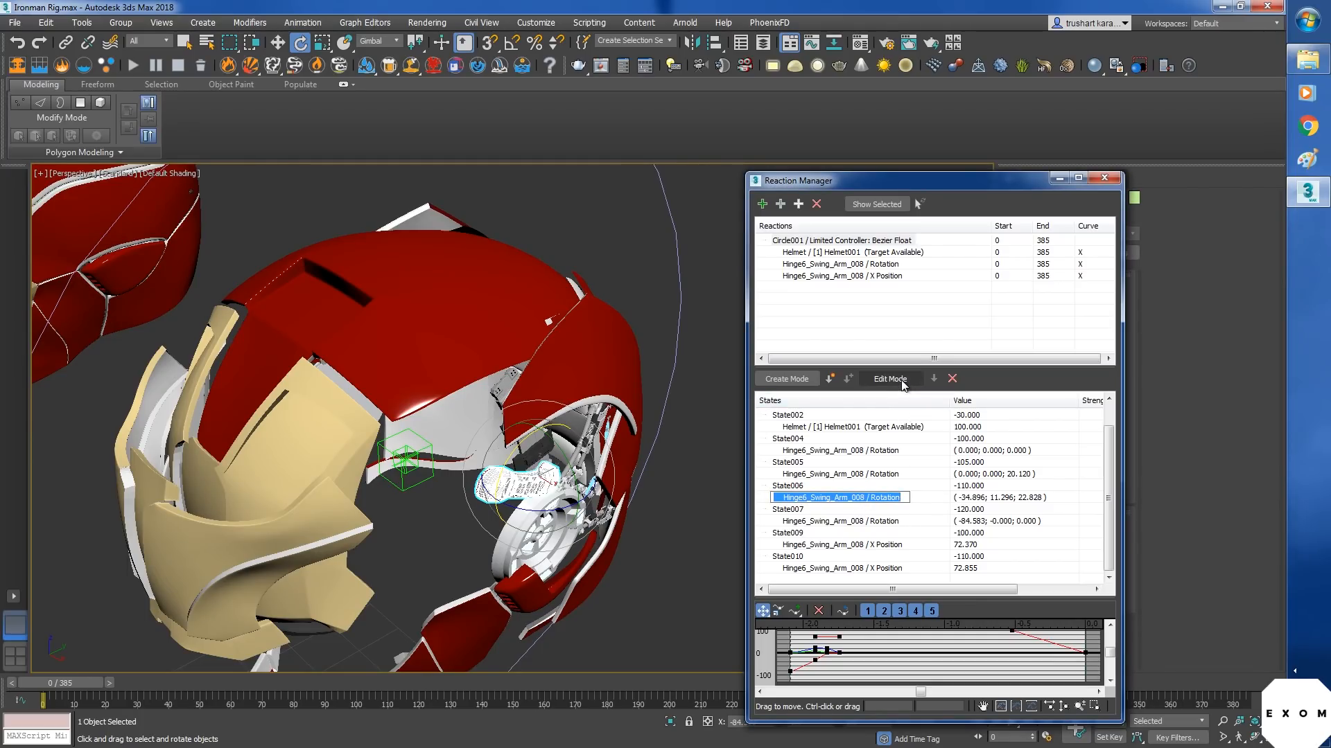
click(894, 379)
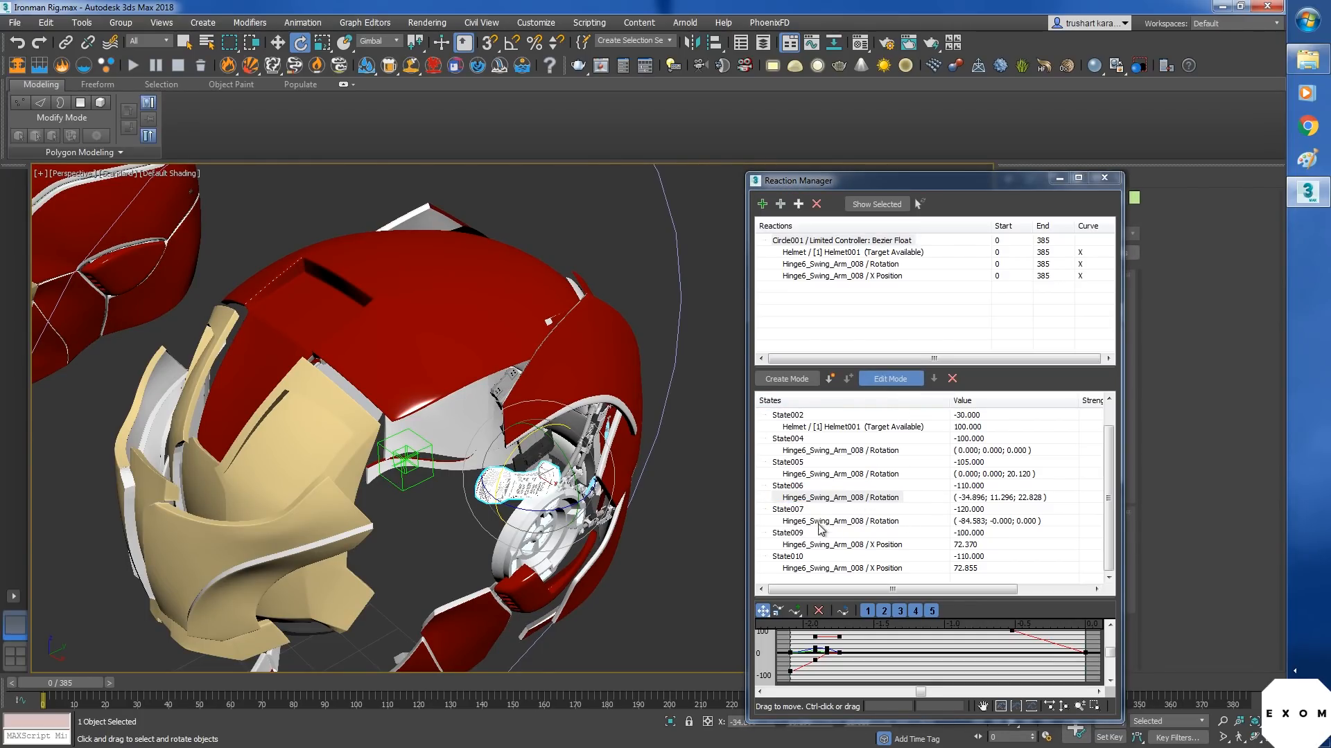
drag(558, 510, 522, 507)
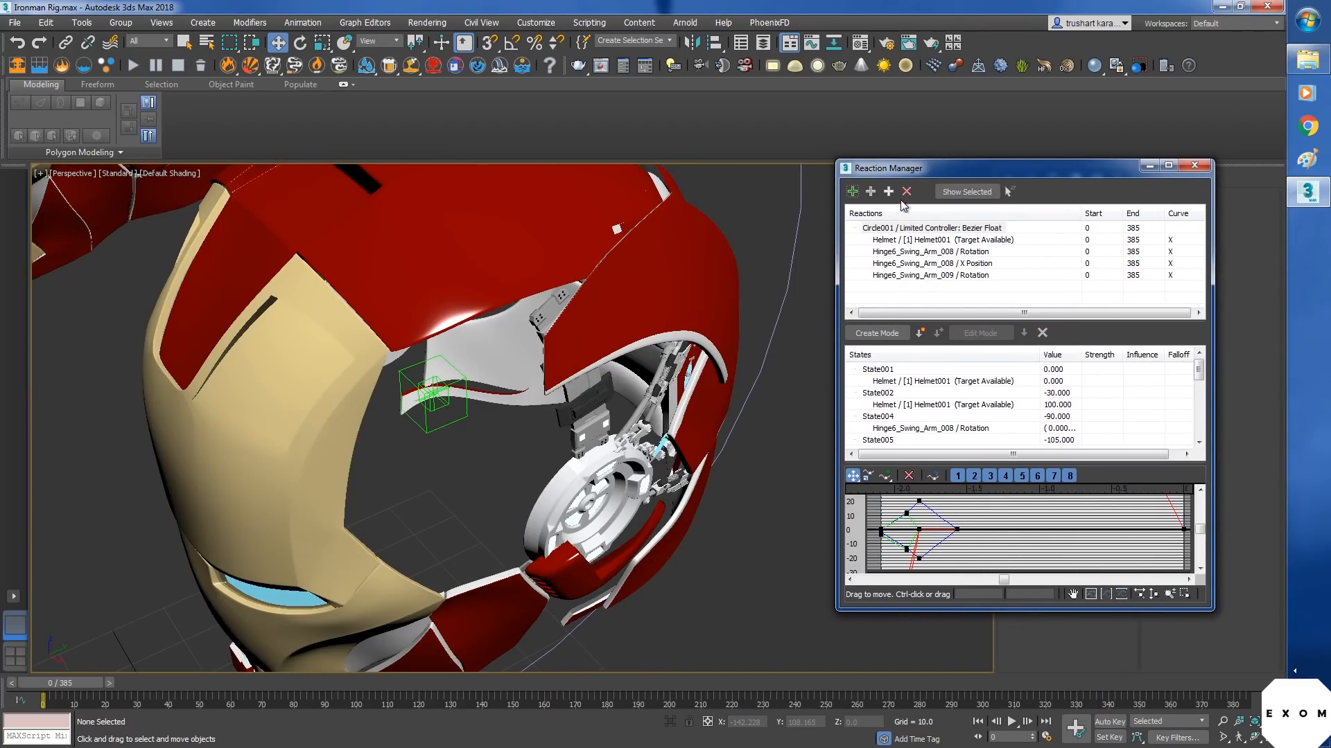
click(871, 192)
click(444, 408)
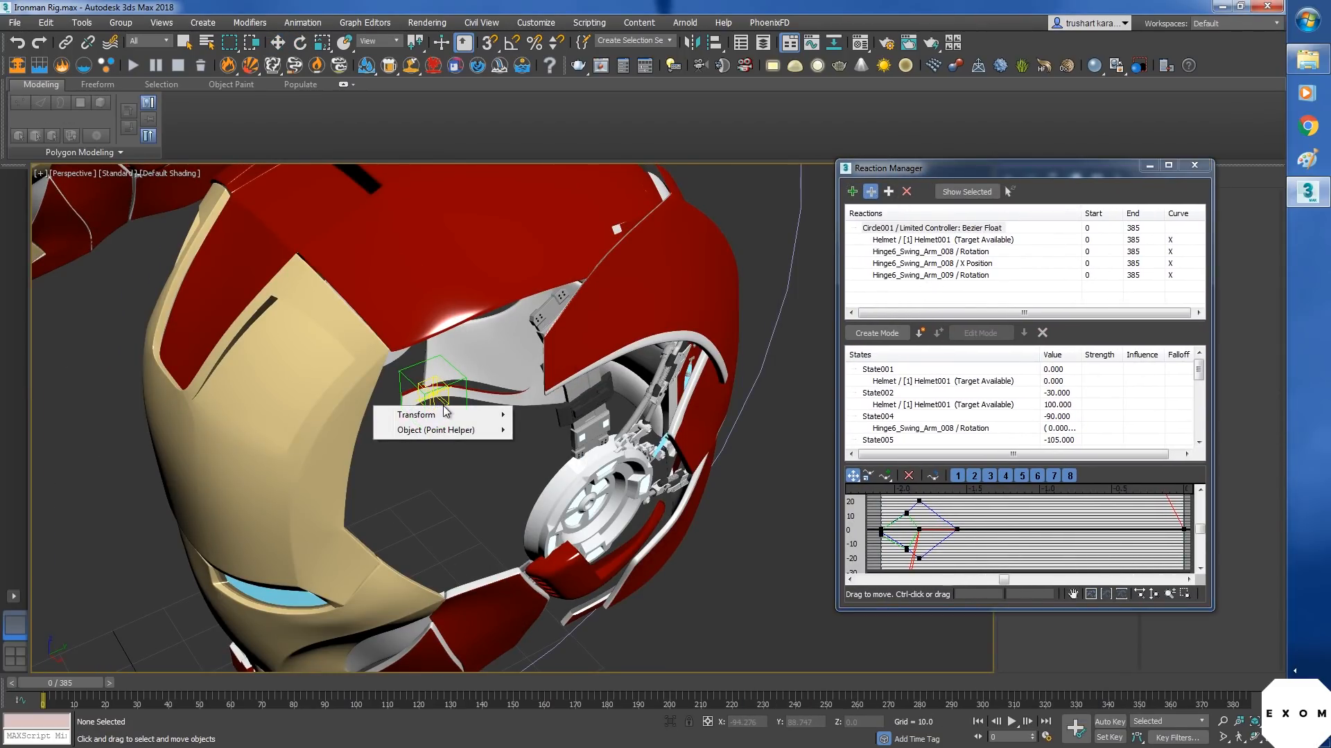
mouse_move(447, 414)
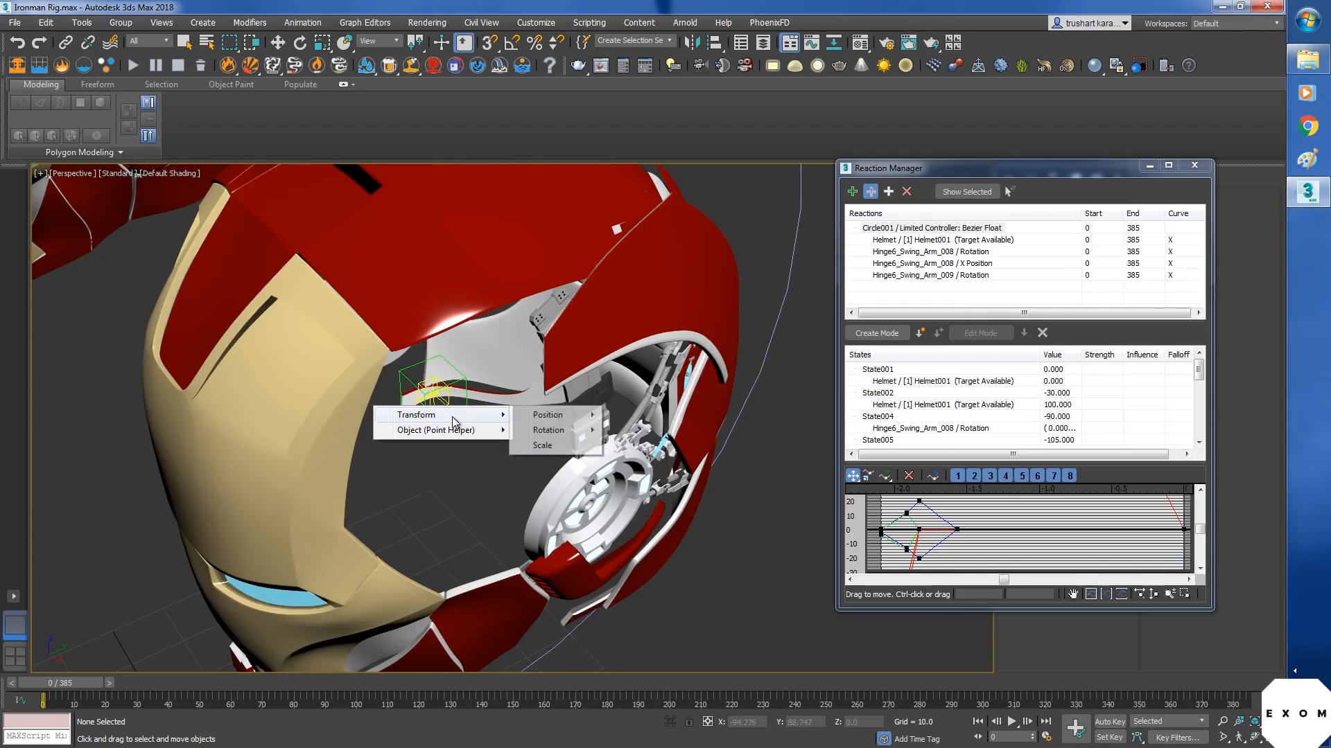
mouse_move(534, 416)
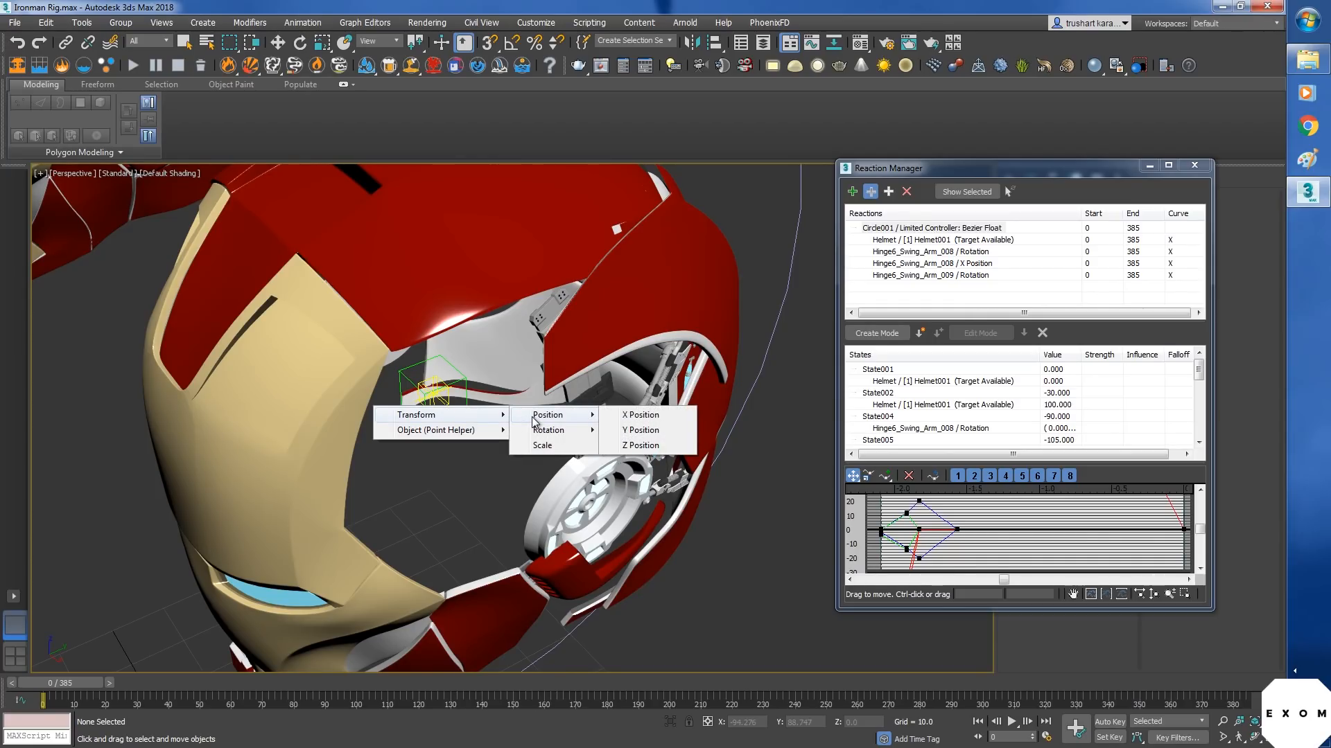
click(641, 444)
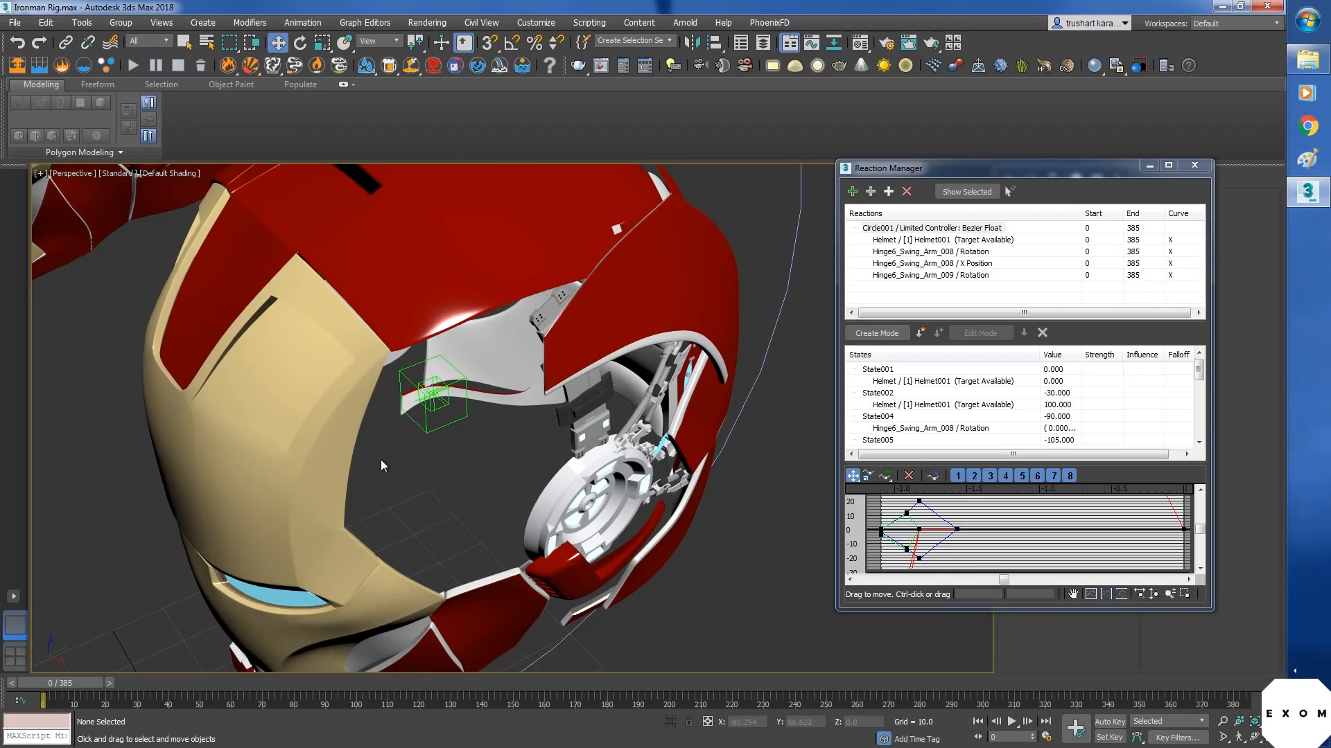
- Assign a Linear Rotation controller and a Linear Position controller to the Point002 helper
drag(1095, 166, 826, 187)
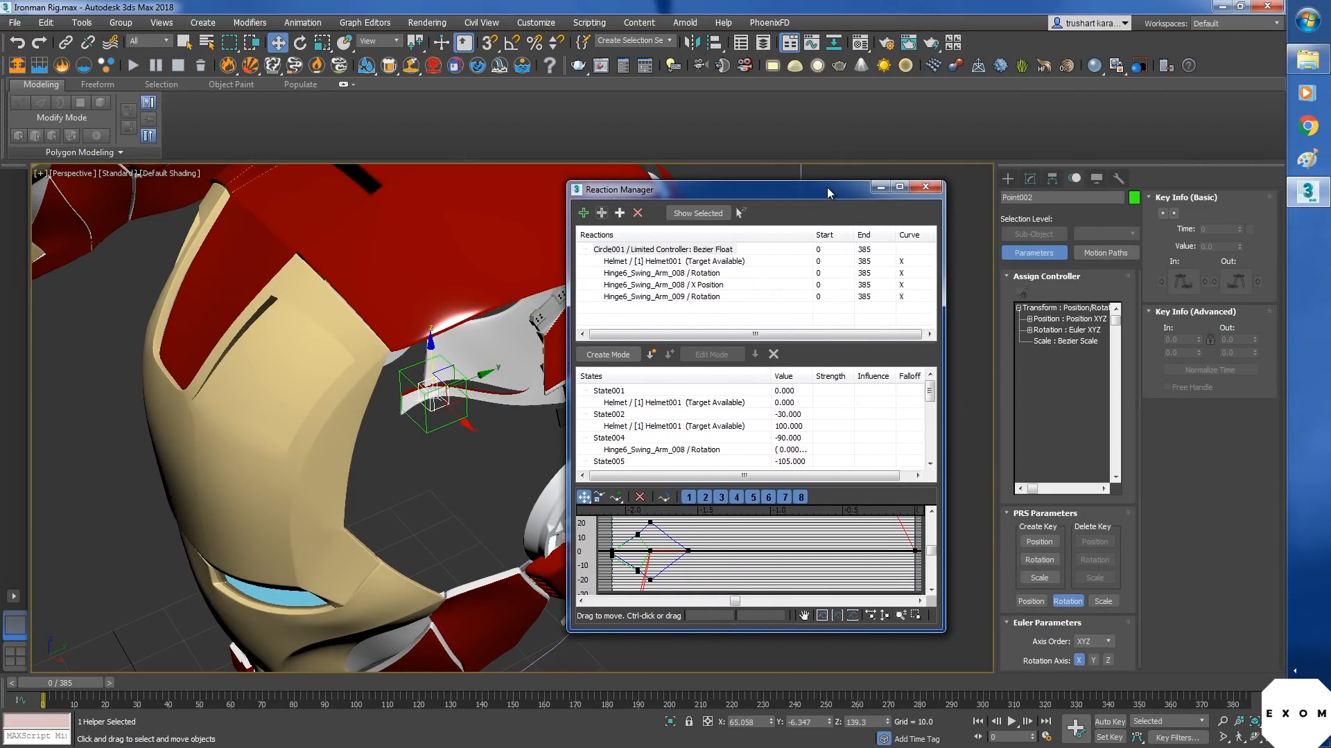
click(1072, 331)
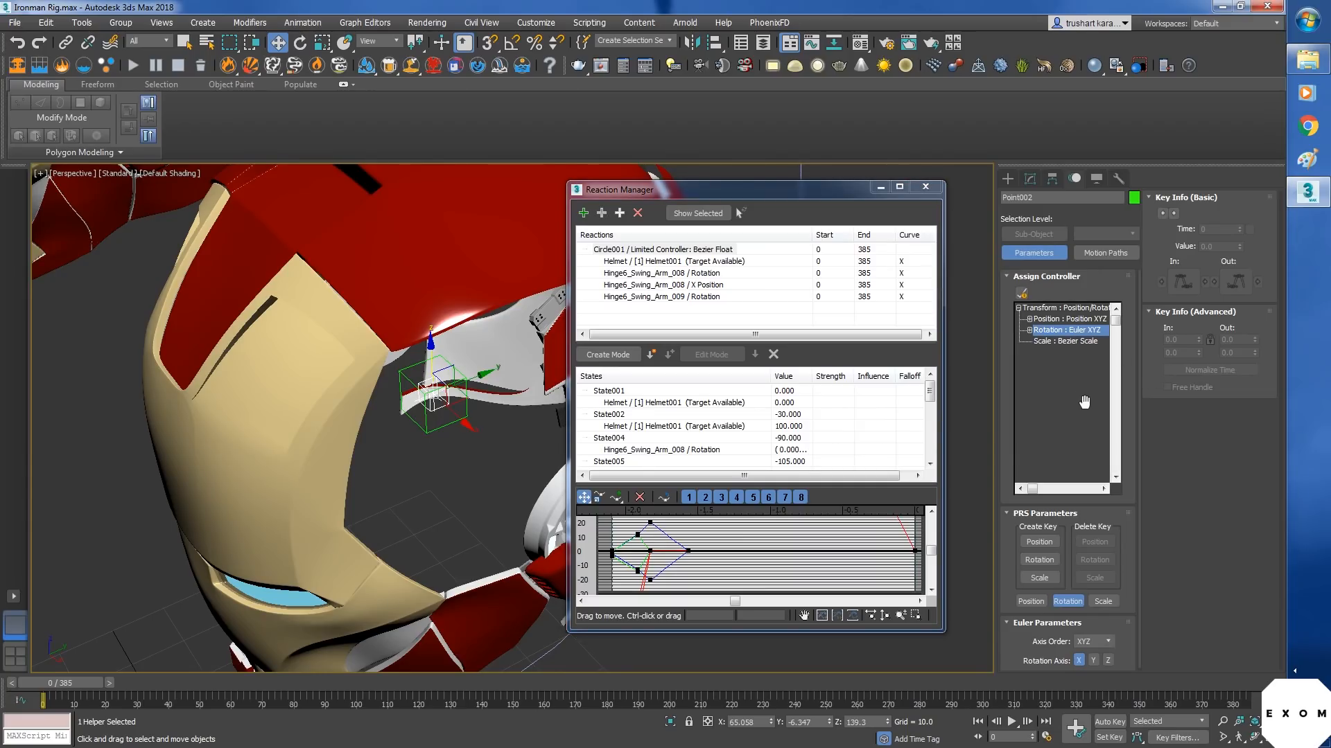
click(1023, 294)
click(593, 282)
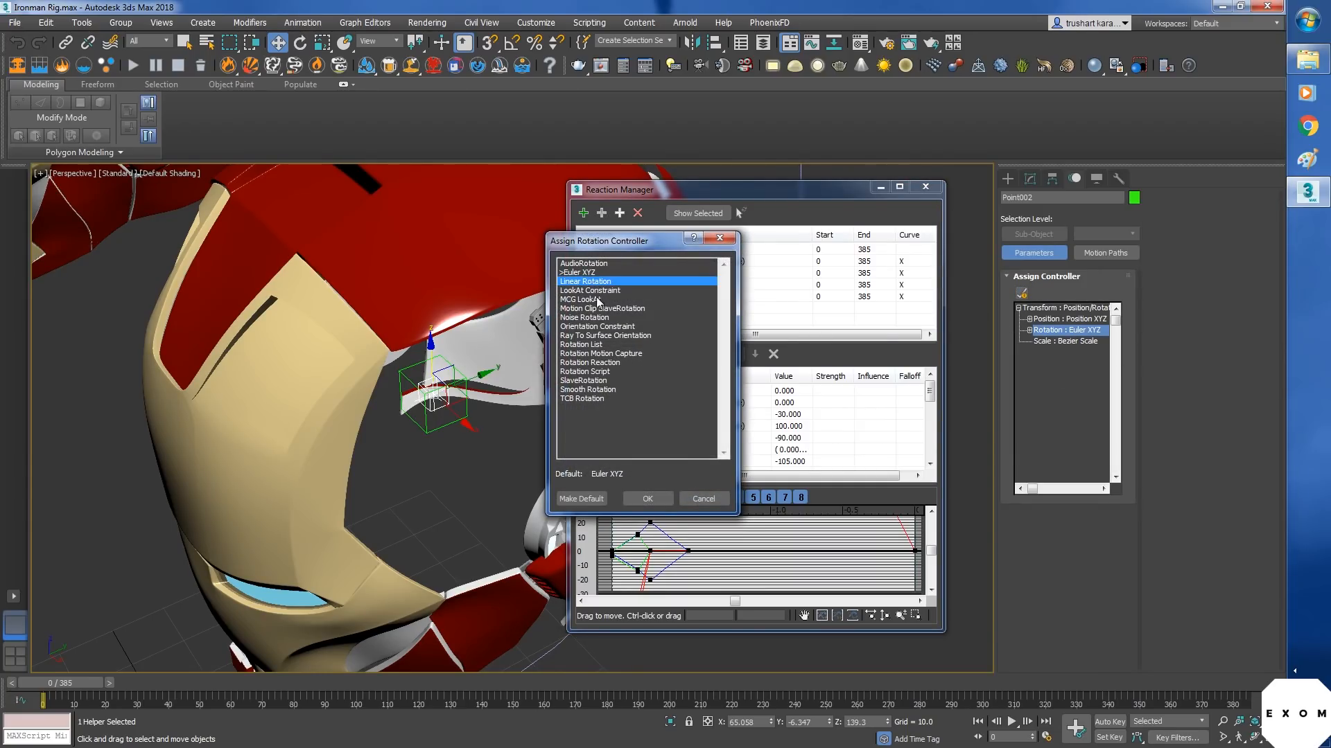
click(646, 499)
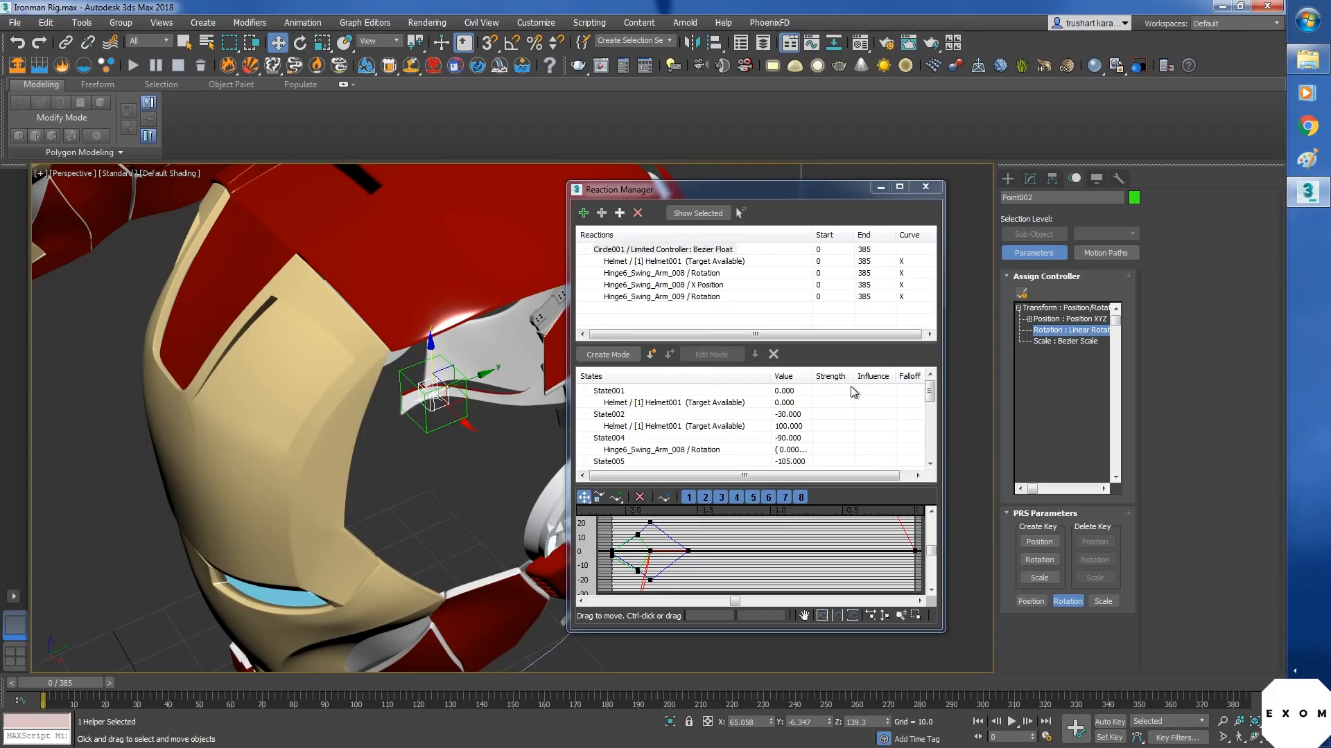
click(1022, 294)
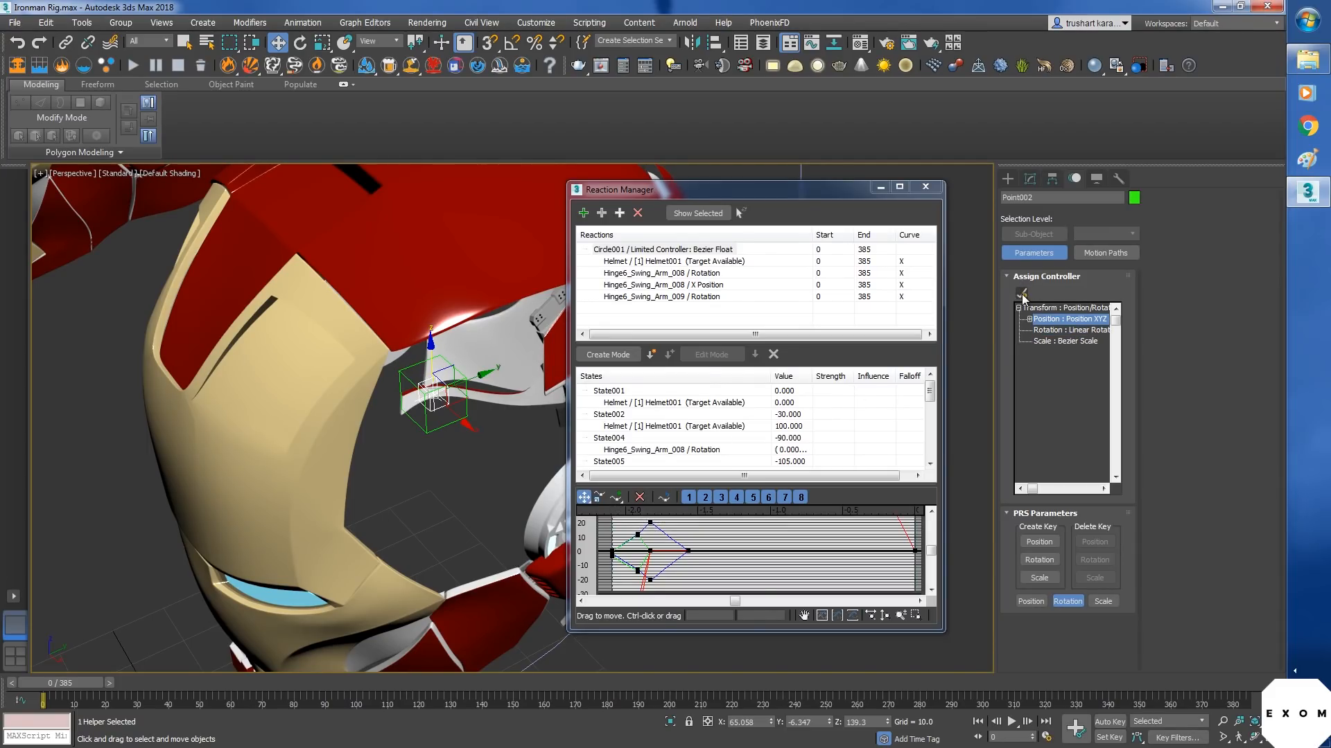
click(578, 291)
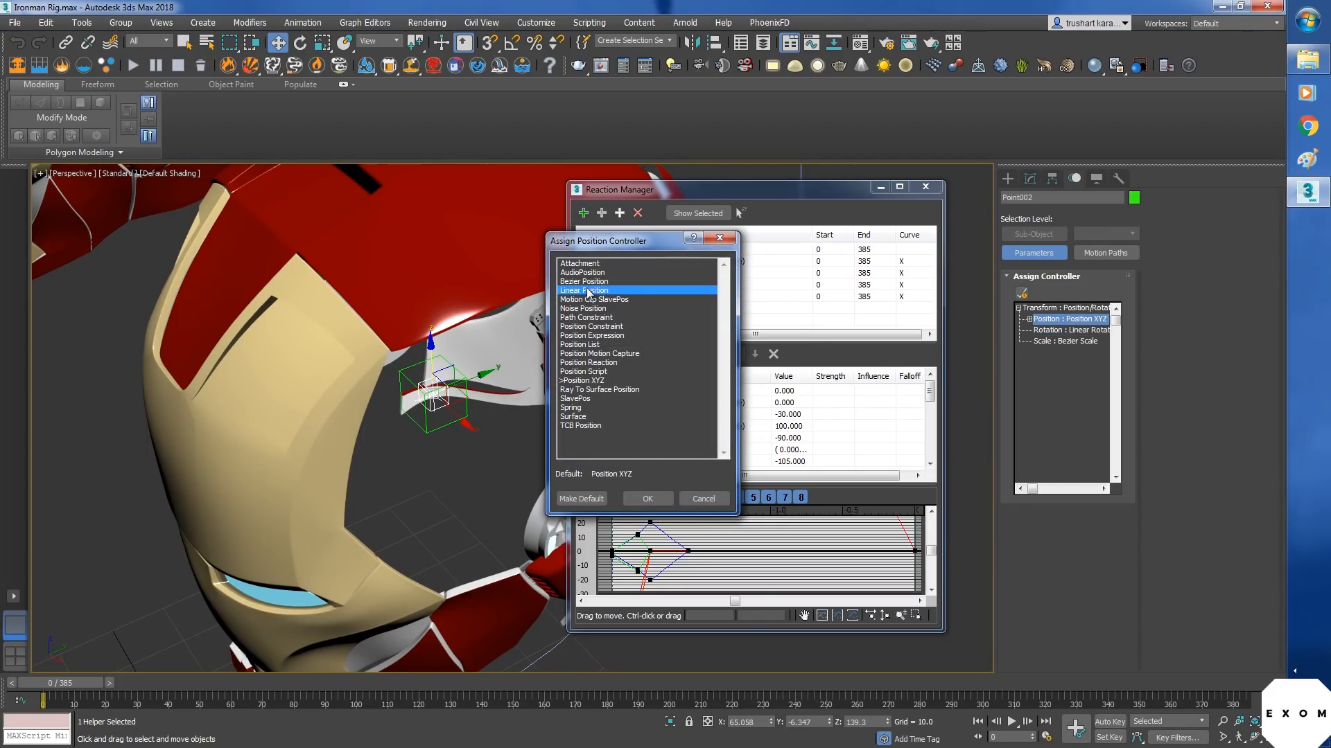
click(646, 498)
- Add the Point002 helper's Position as a reaction of Circle001 and bring its new state into view
click(602, 213)
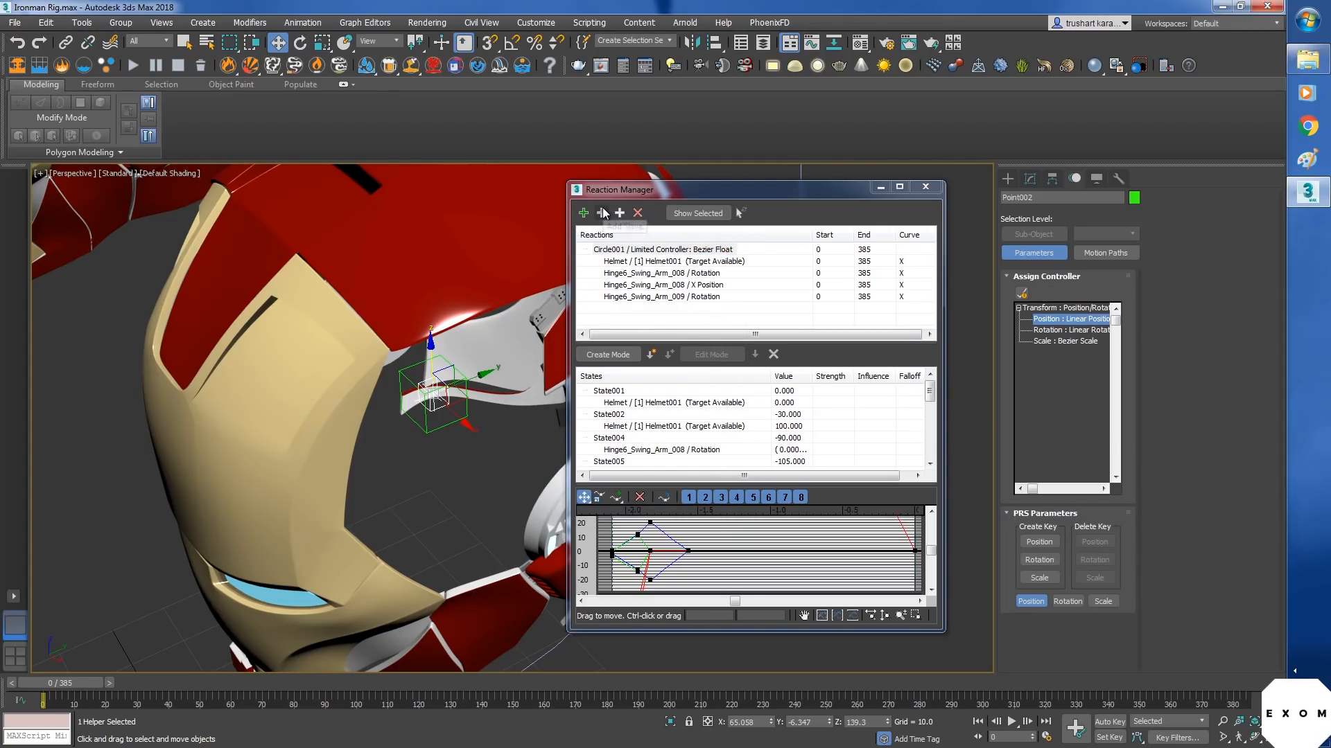
click(437, 402)
mouse_move(446, 421)
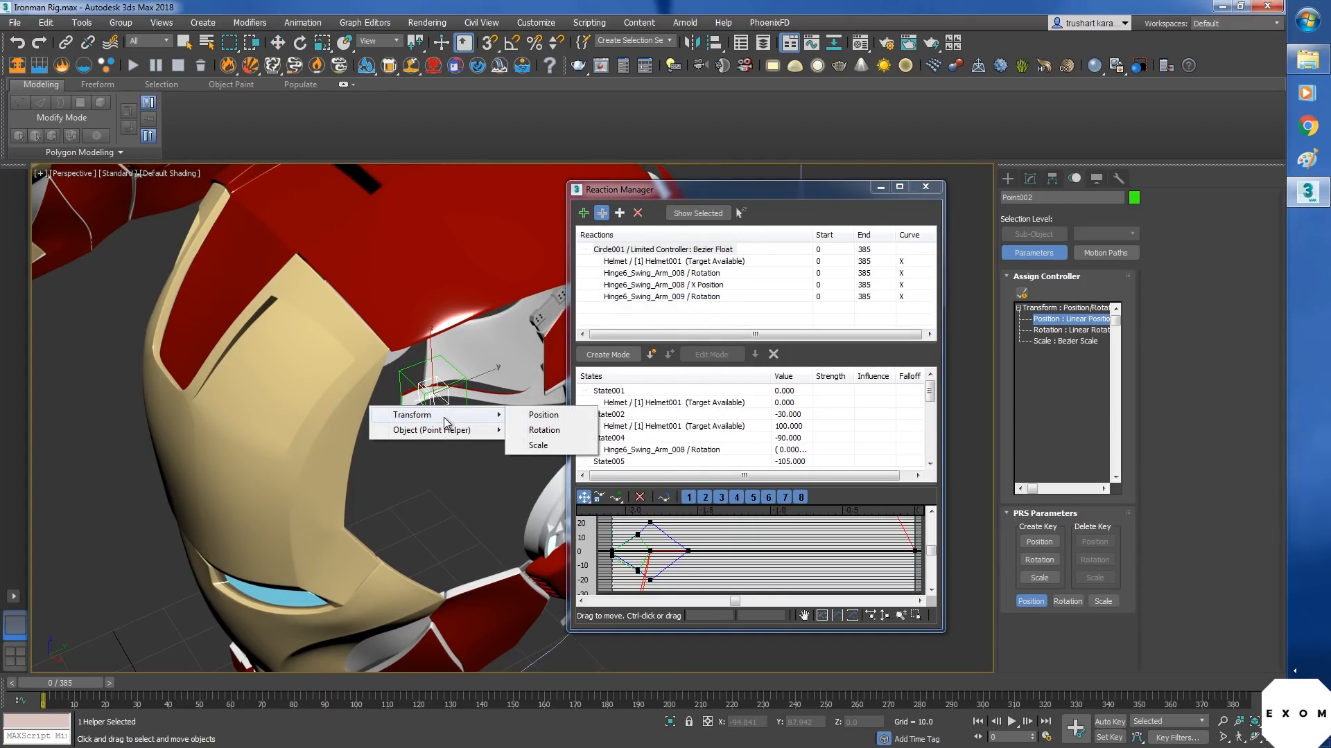
click(542, 416)
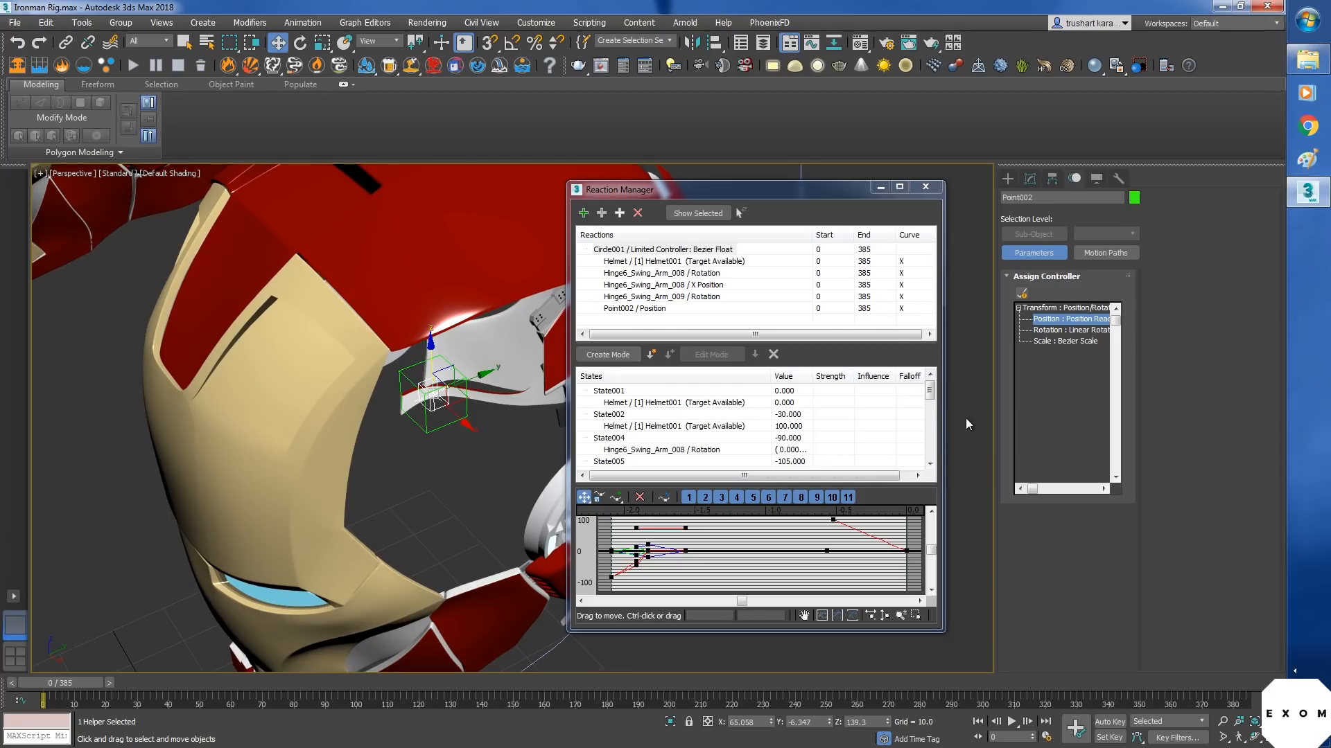
scroll(932, 461, down, 3)
scroll(935, 471, down, 5)
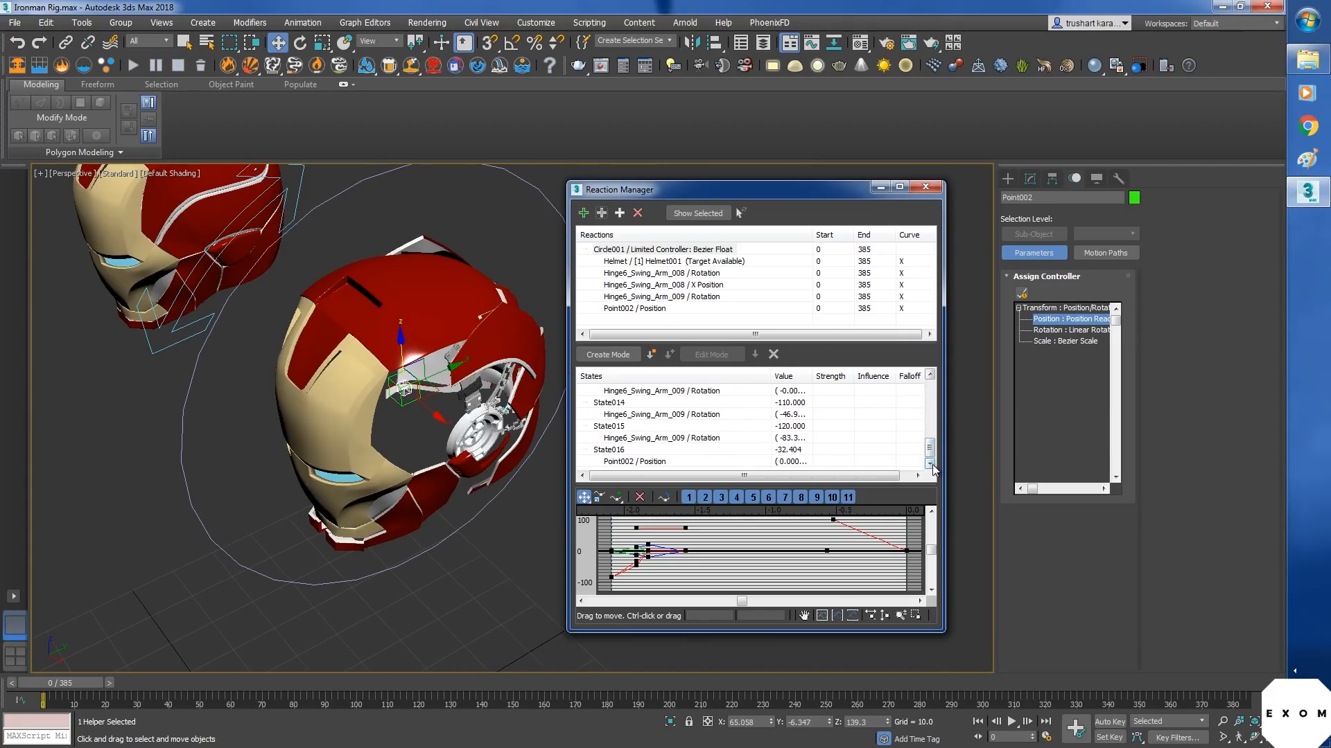
- Set State016's driver value to -30 for the Point002 helper's Position reaction
click(790, 450)
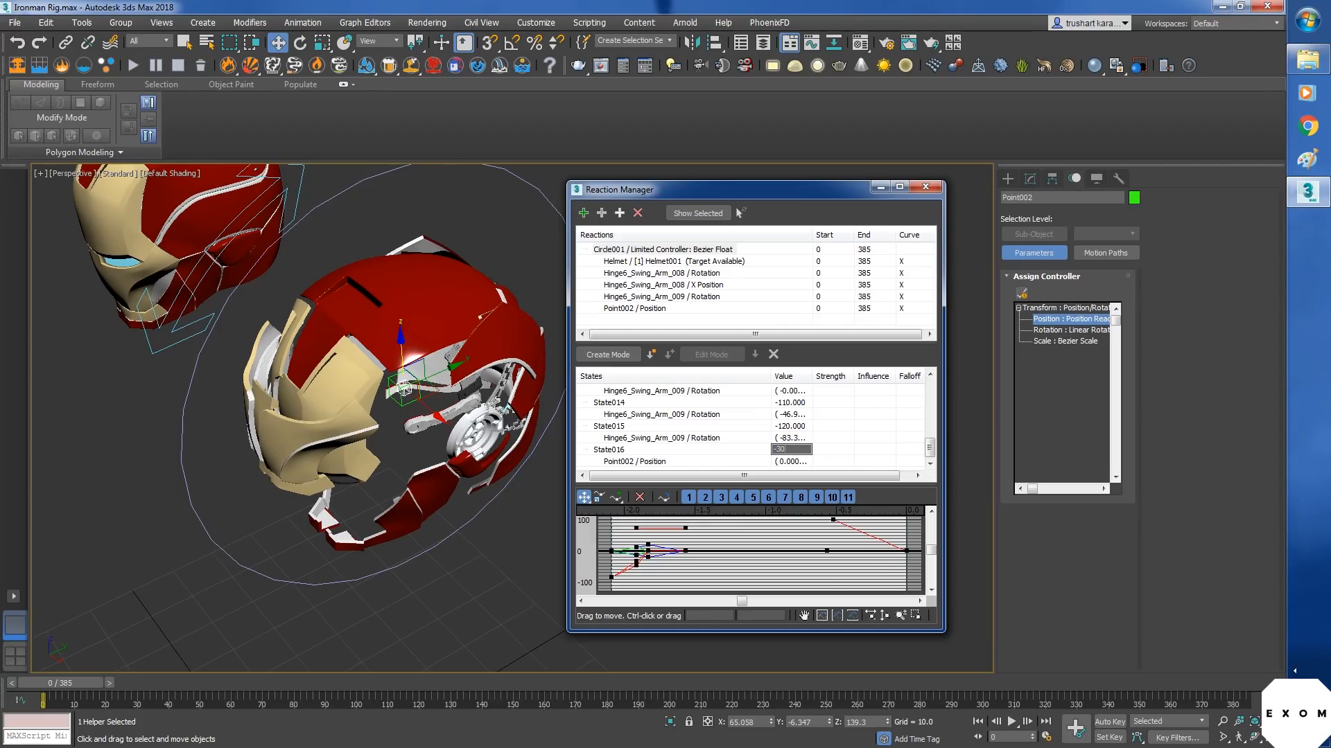
text(-30)
key(Return)
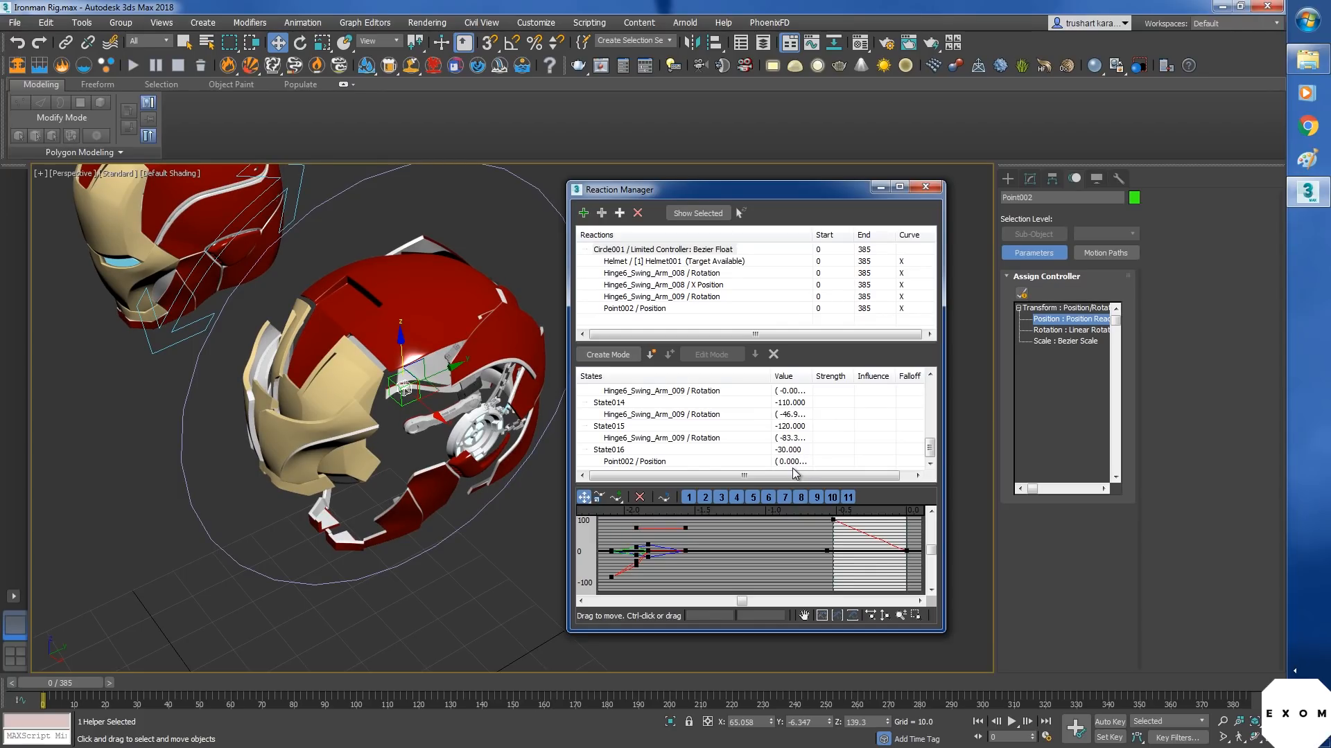
- Create another state, remove every entry from it except Point002 Position, and set its driver value to -35
click(651, 355)
drag(929, 435, 933, 464)
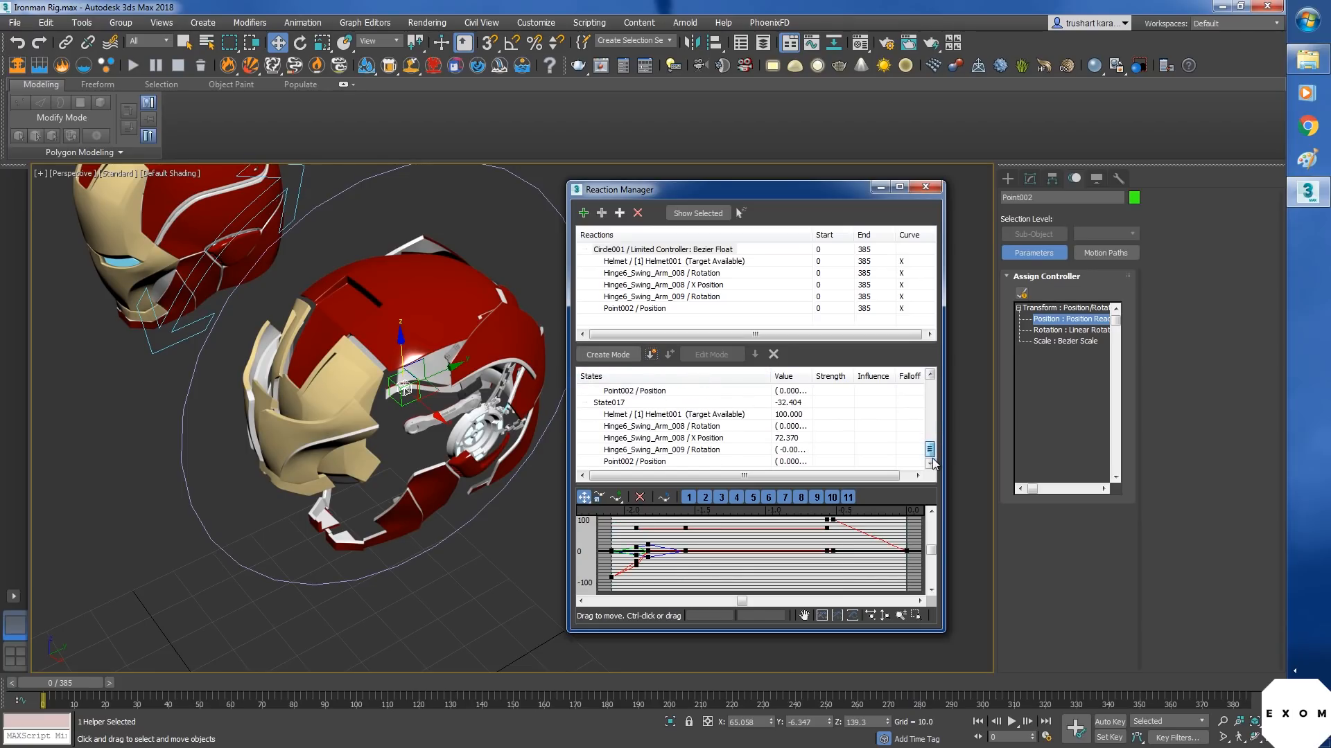
click(641, 449)
shift+click(648, 414)
click(773, 354)
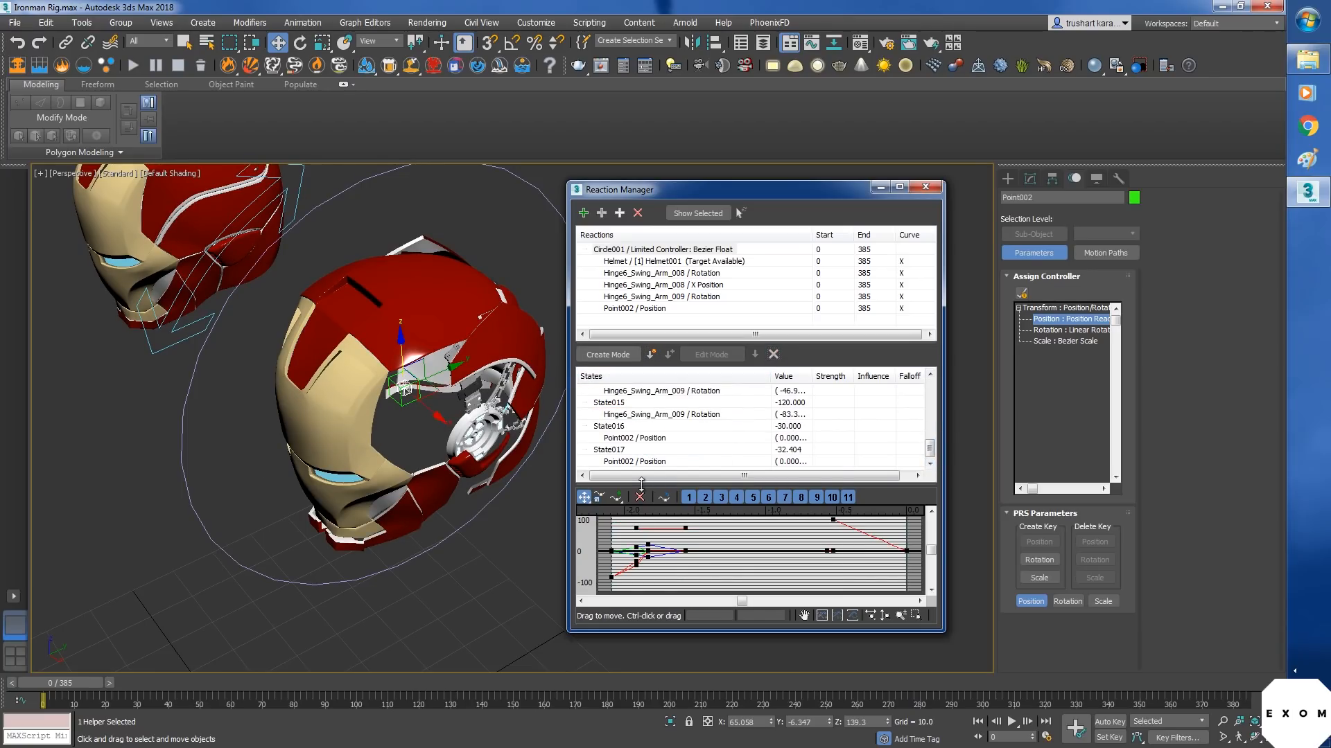
double_click(787, 452)
click(806, 465)
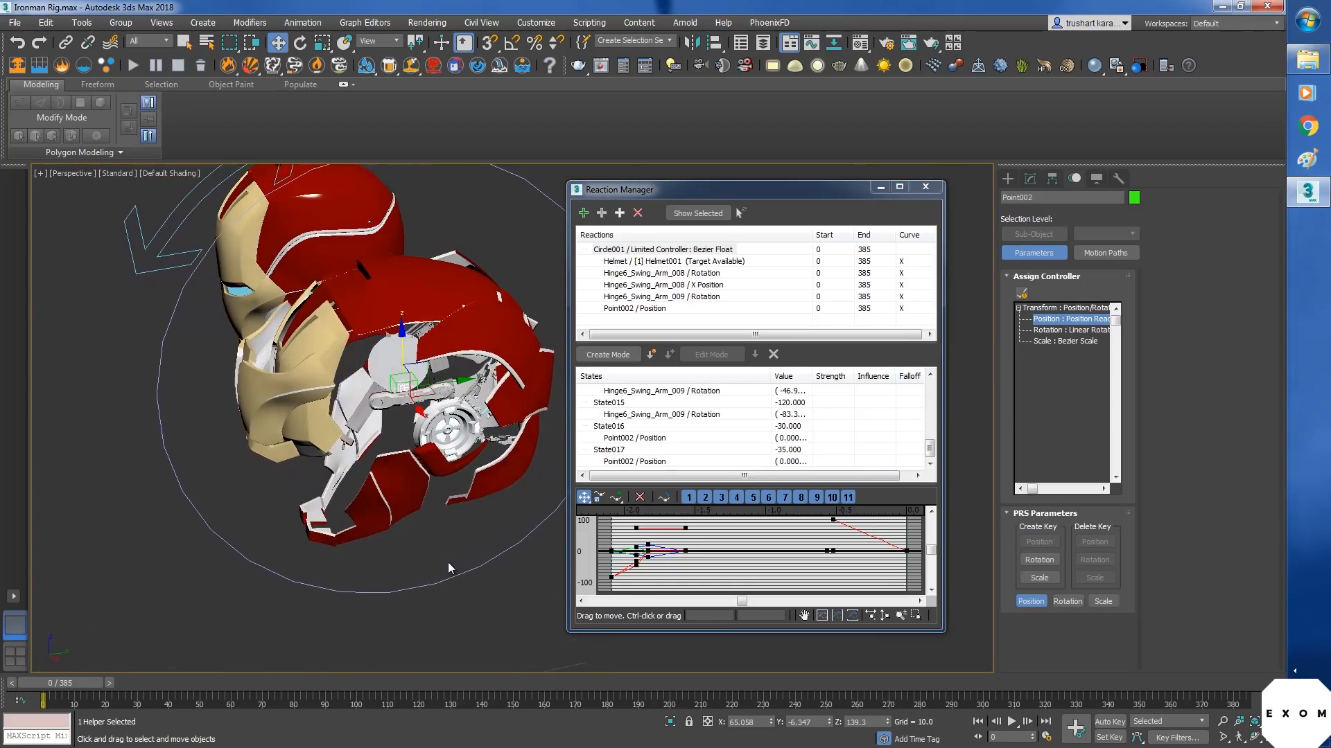
- Edit Point002's Position in State017 by moving the helper to about Y -6.326, Z 140.211
scroll(422, 410, up, 5)
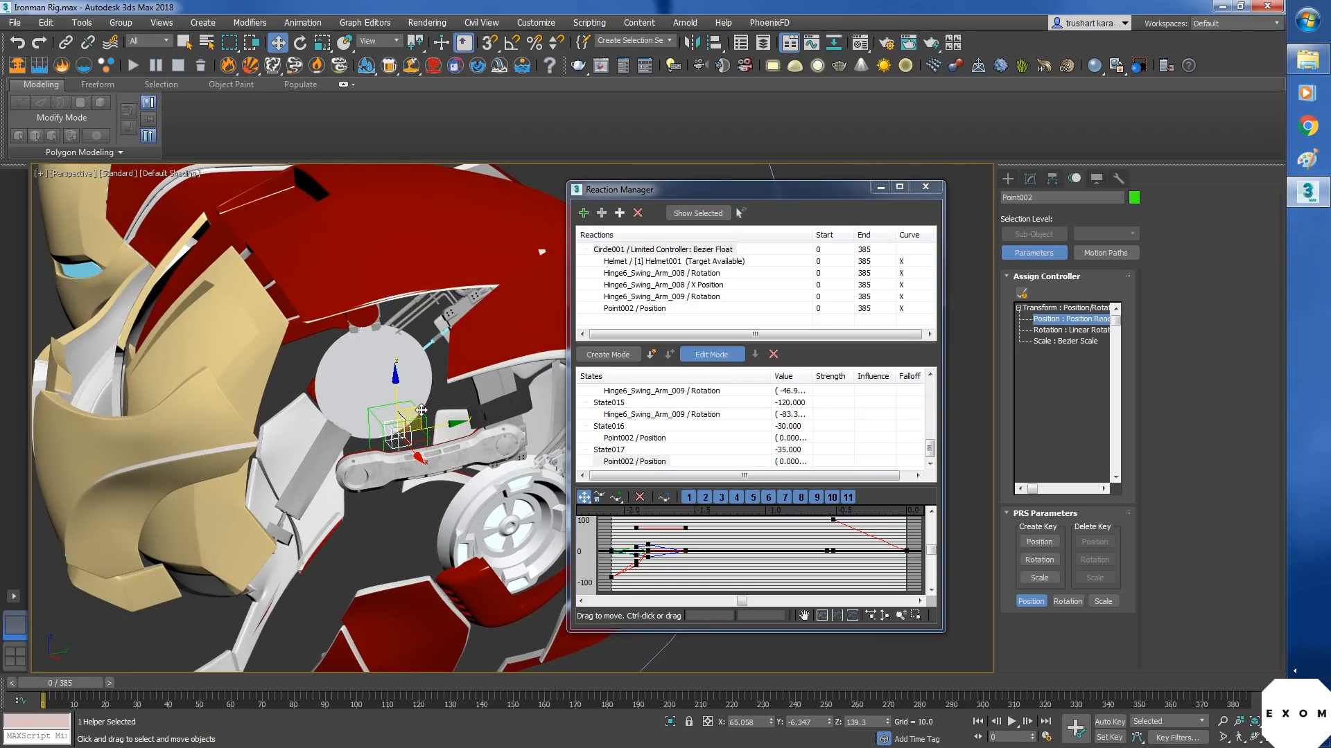
drag(421, 410, 422, 388)
alt+middle_drag(383, 479, 375, 453)
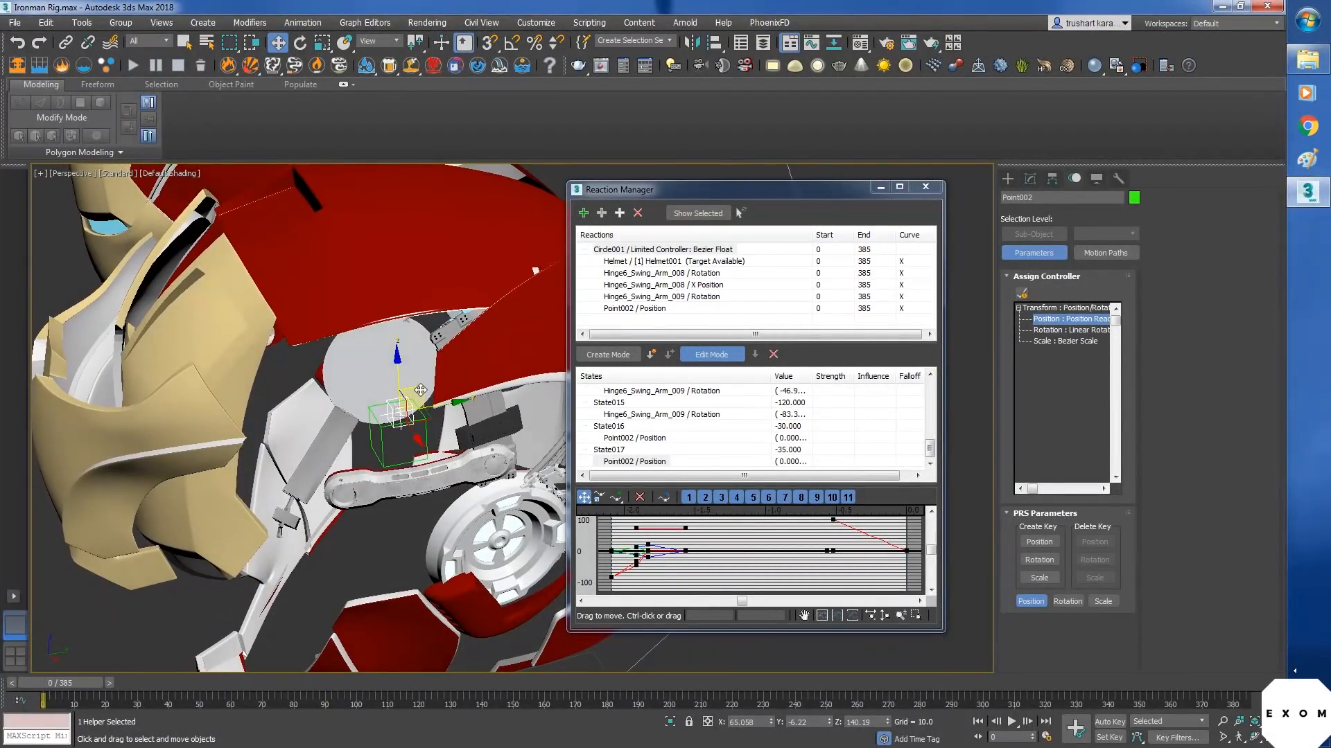
drag(420, 391, 418, 390)
scroll(418, 389, down, 5)
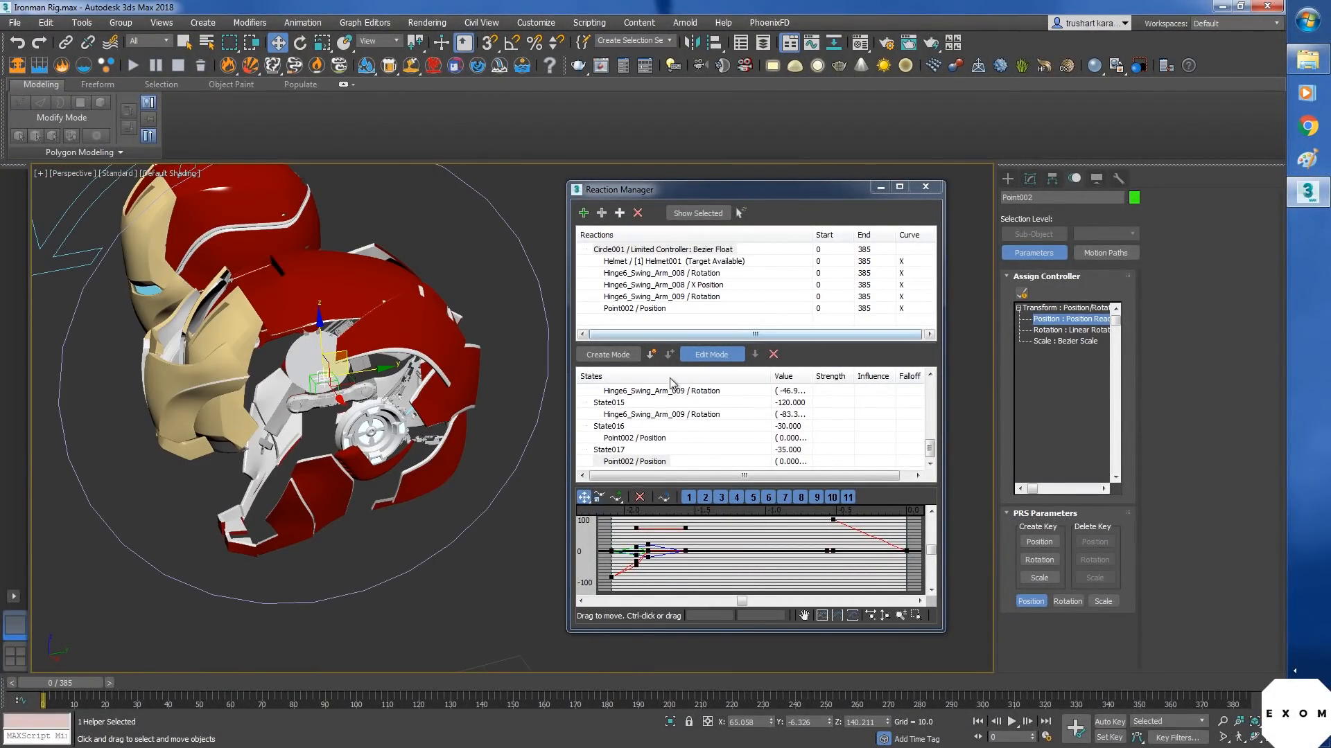
click(708, 355)
- Add the Point002 helper's Rotation as a reaction of Circle001 and set its first state's driver value to -35
click(603, 215)
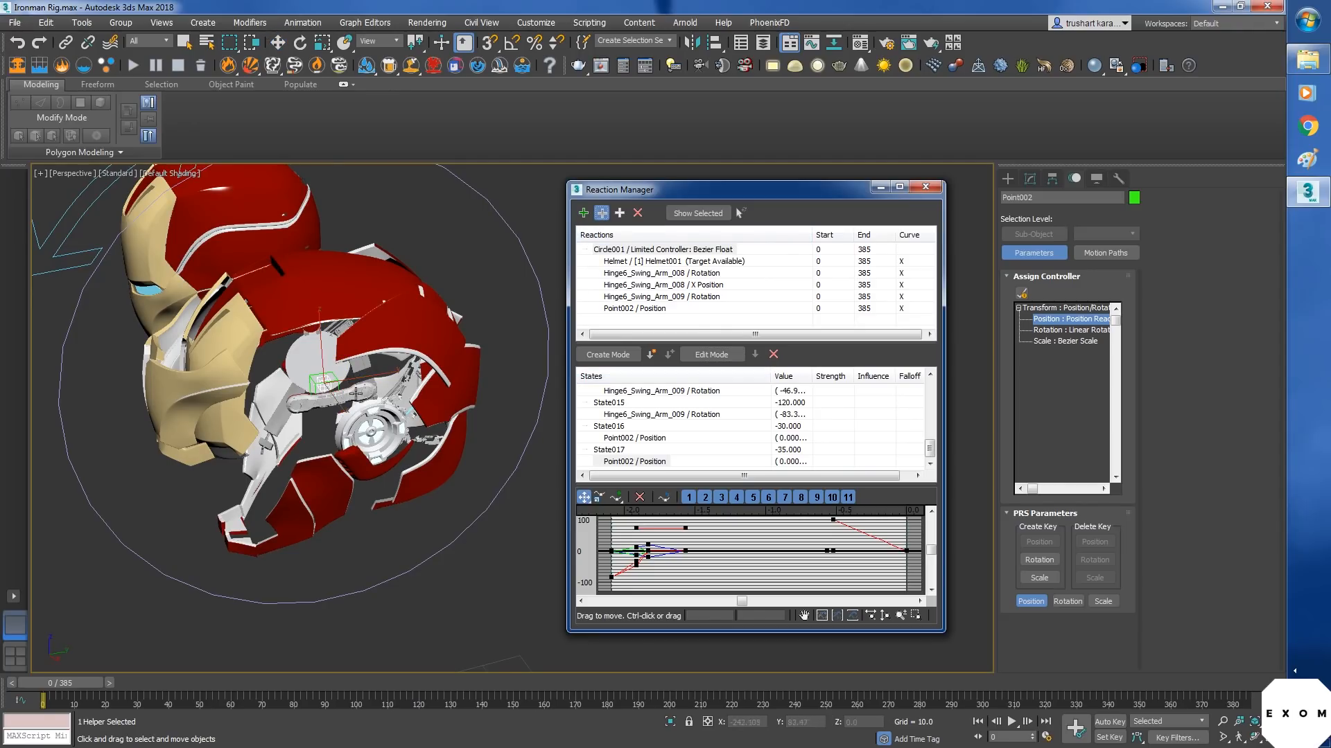
click(323, 390)
mouse_move(339, 398)
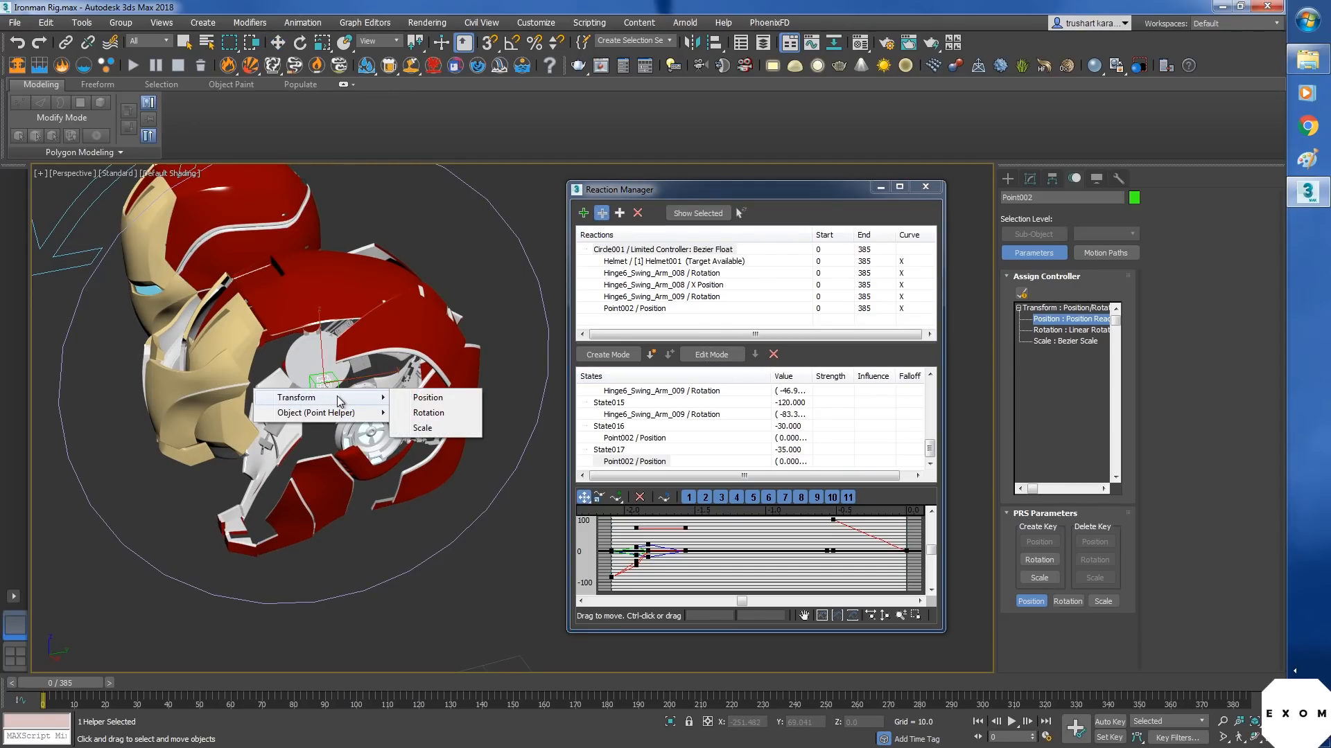
click(419, 413)
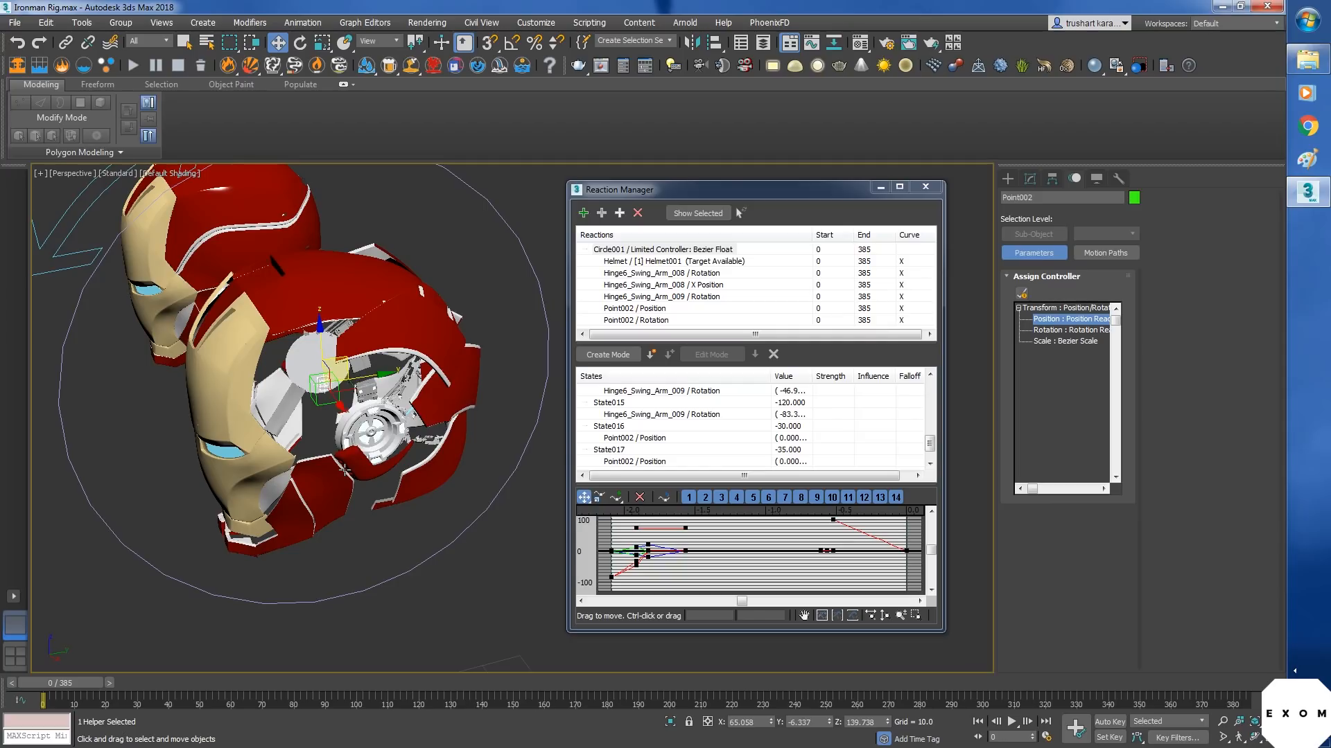
drag(930, 442, 930, 462)
double_click(793, 454)
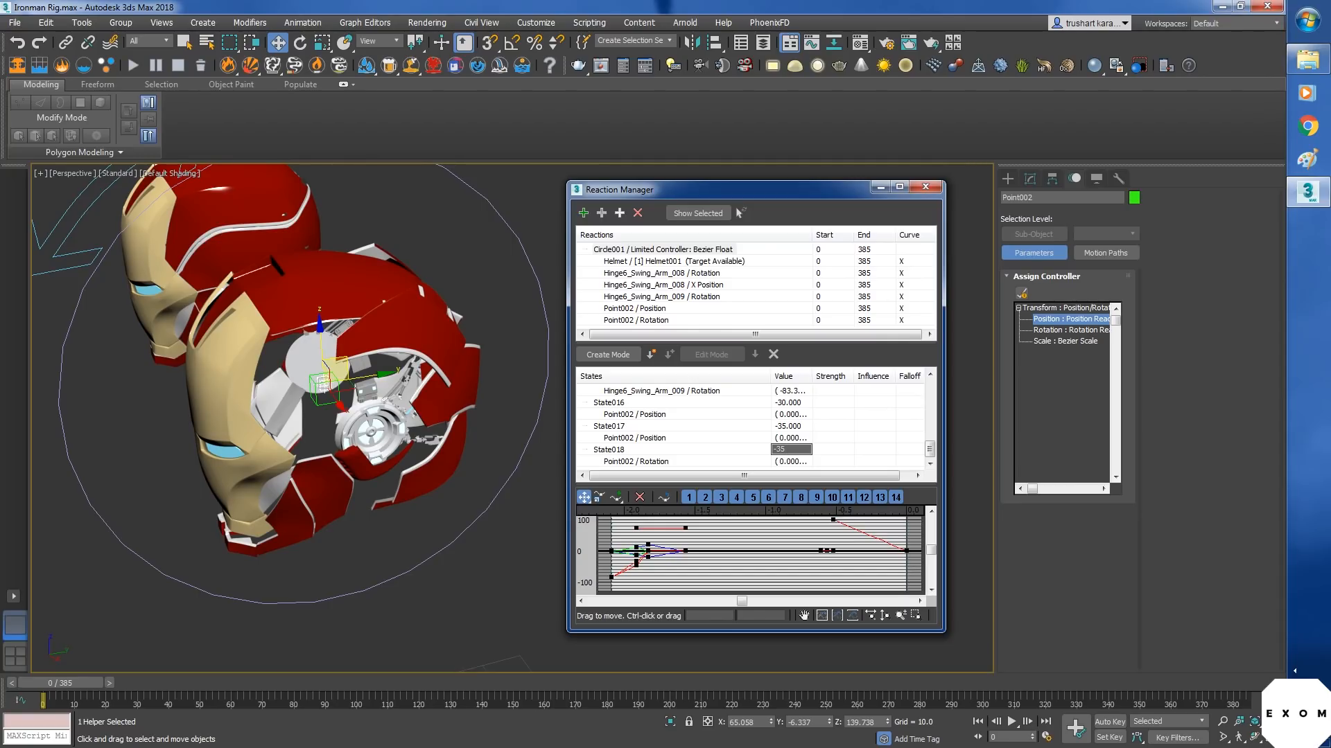
text(-35)
key(Return)
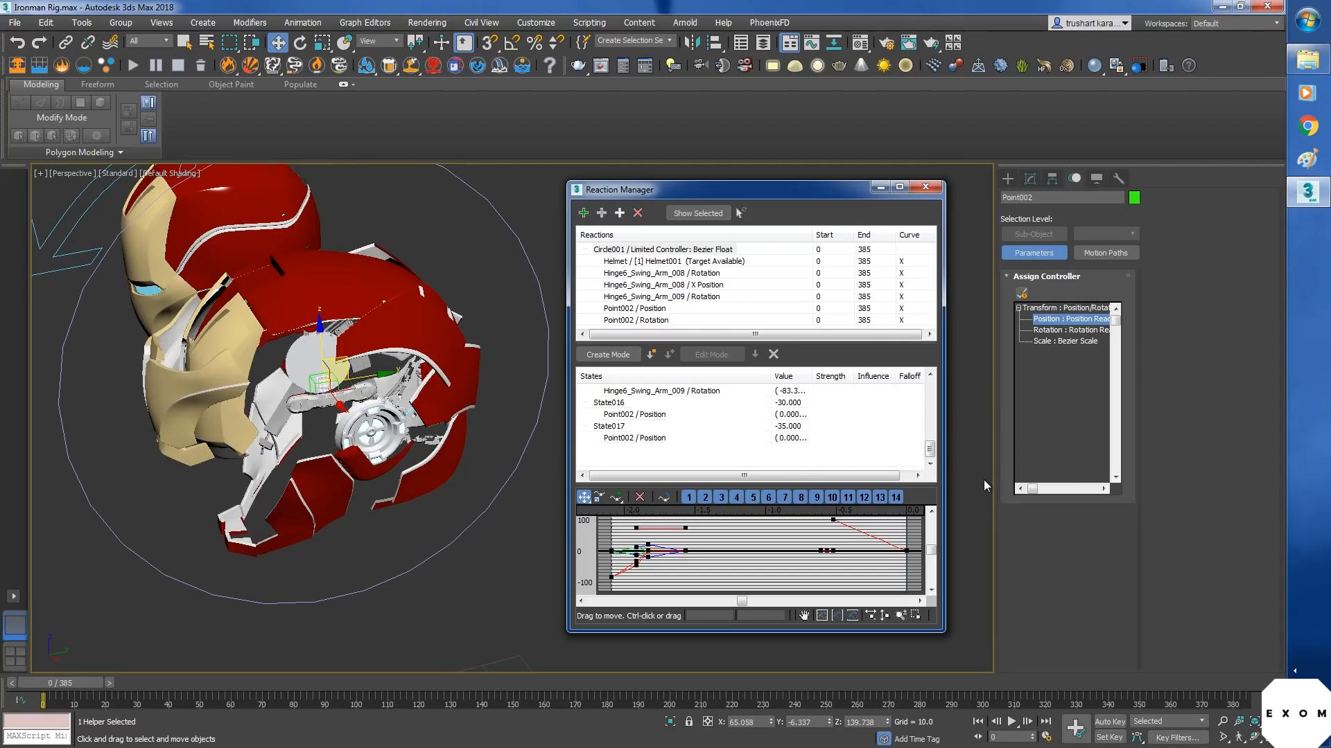
- Create another state and remove the Helmet, swing arm and Point002 Position entries, keeping only Point002 Rotation
alt+middle_drag(326, 437, 436, 495)
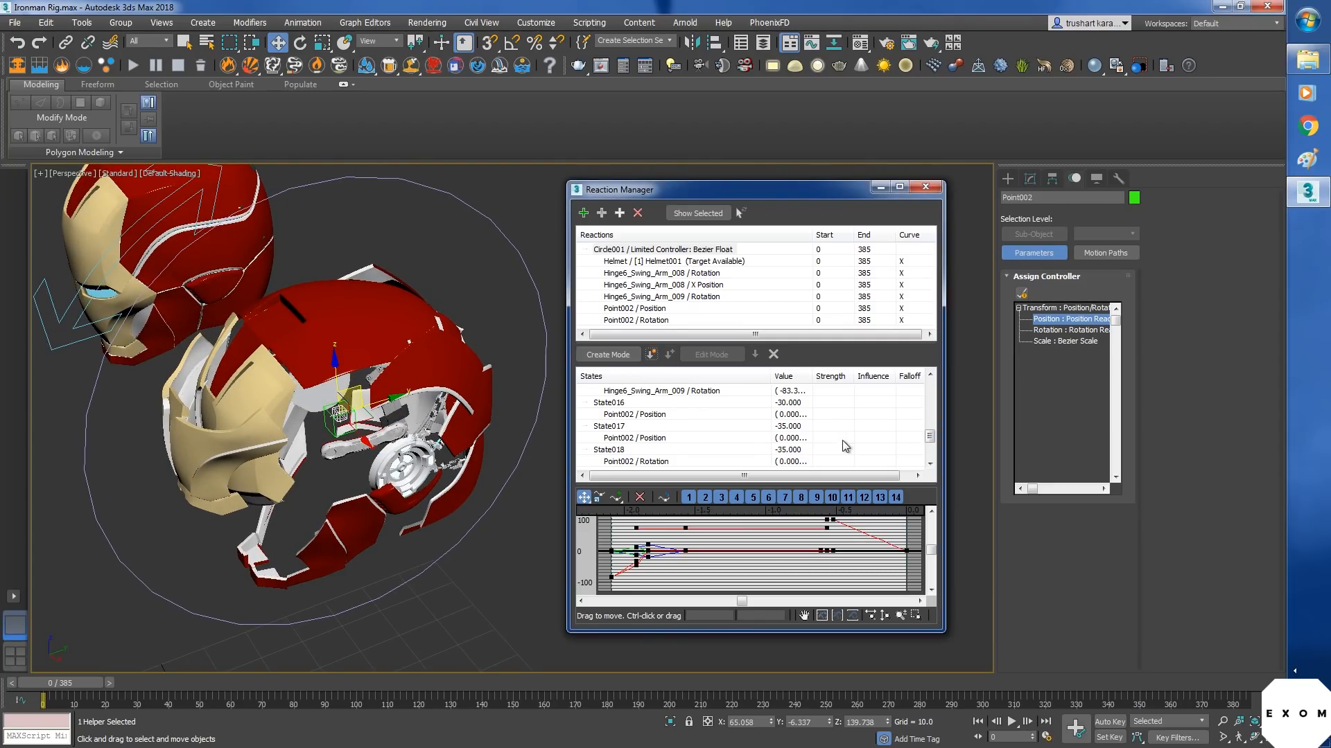
scroll(933, 440, down, 3)
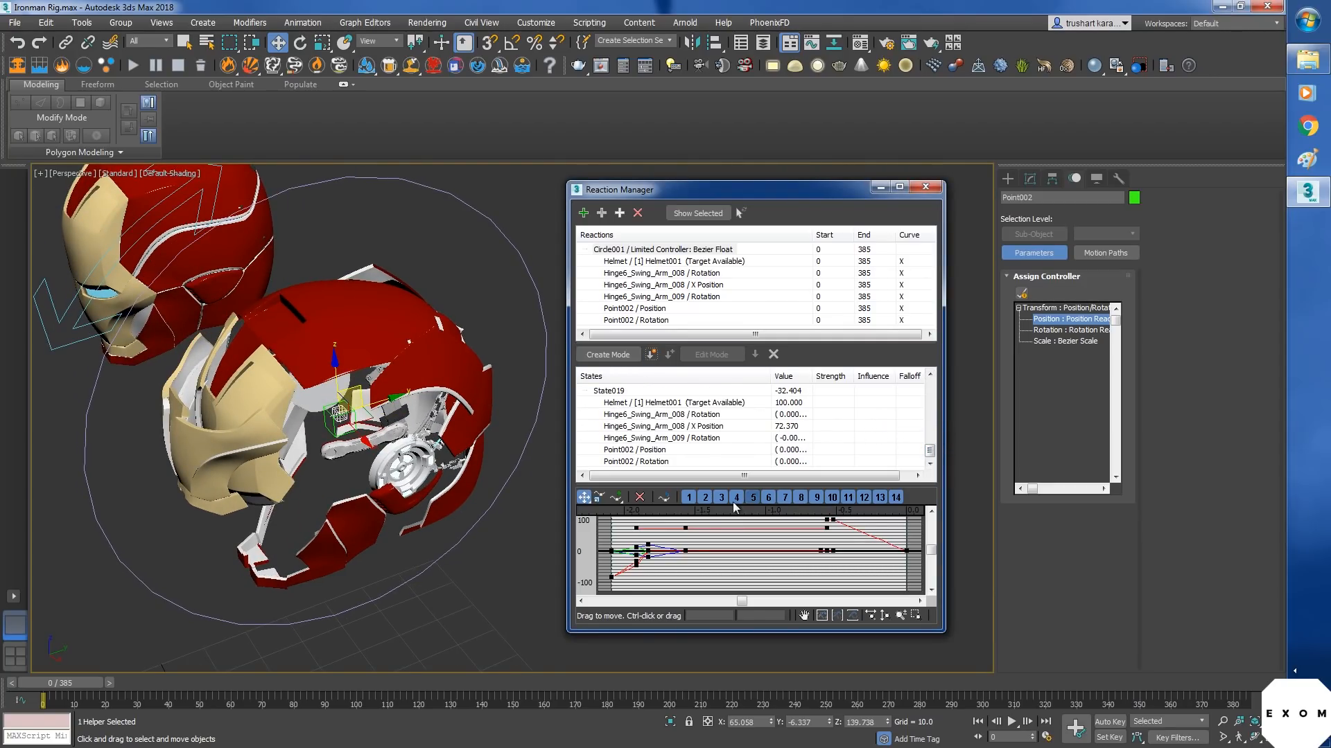
click(638, 450)
shift+click(646, 403)
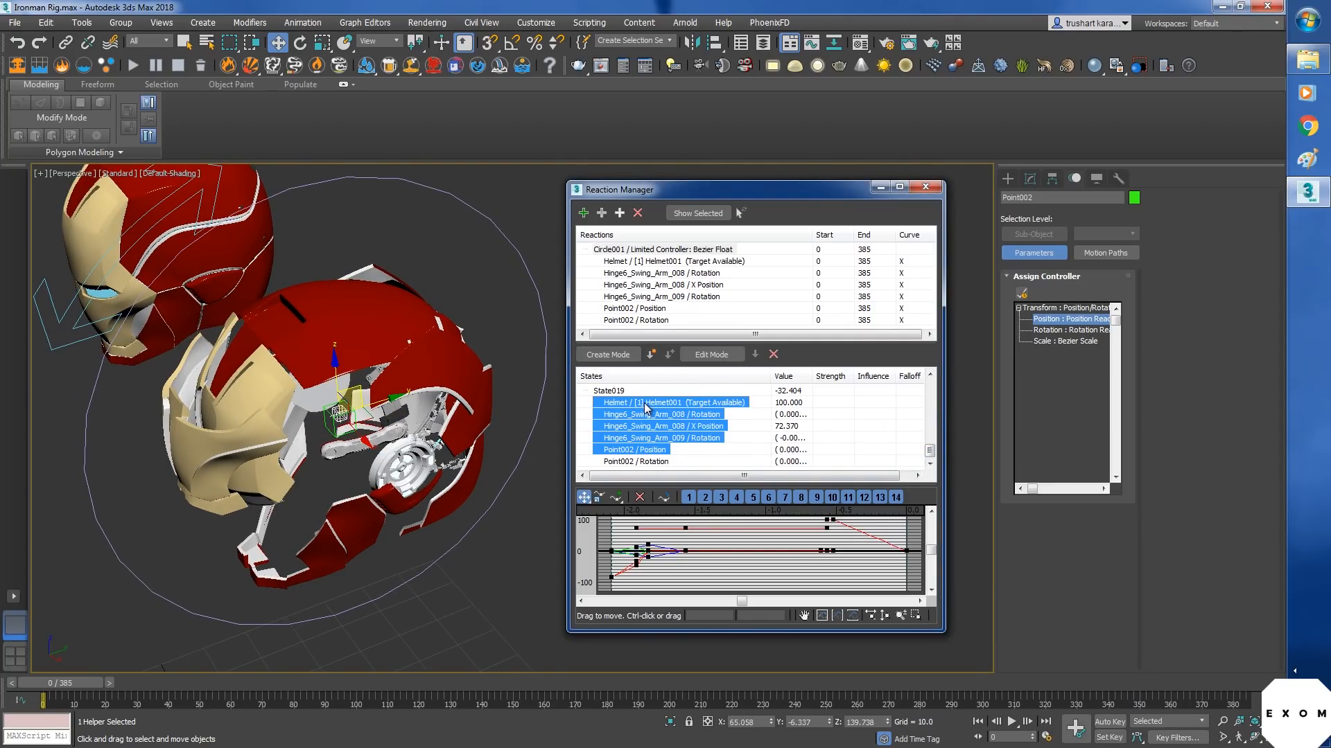
click(776, 355)
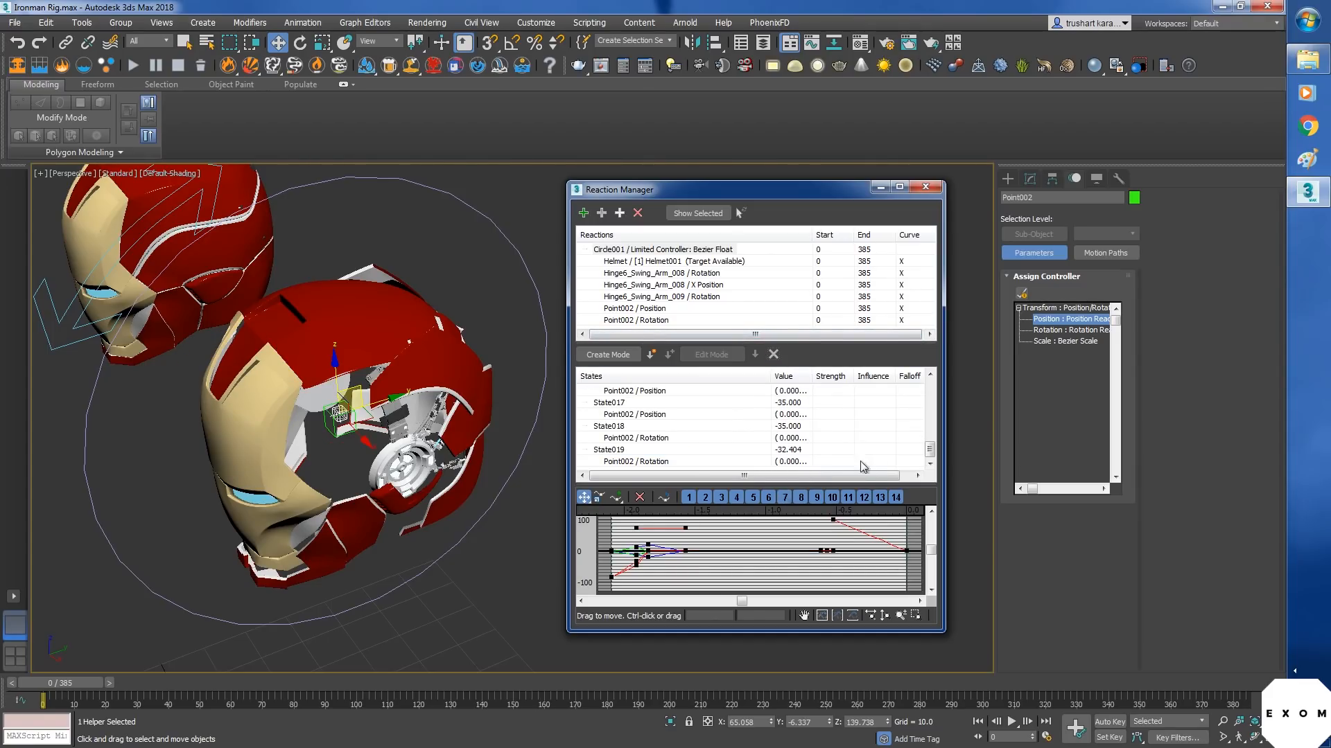
- Edit Point002's Rotation in State019 by rotating the helper to about -88.643 degrees in X
click(679, 462)
click(707, 355)
alt+middle_drag(374, 483, 361, 473)
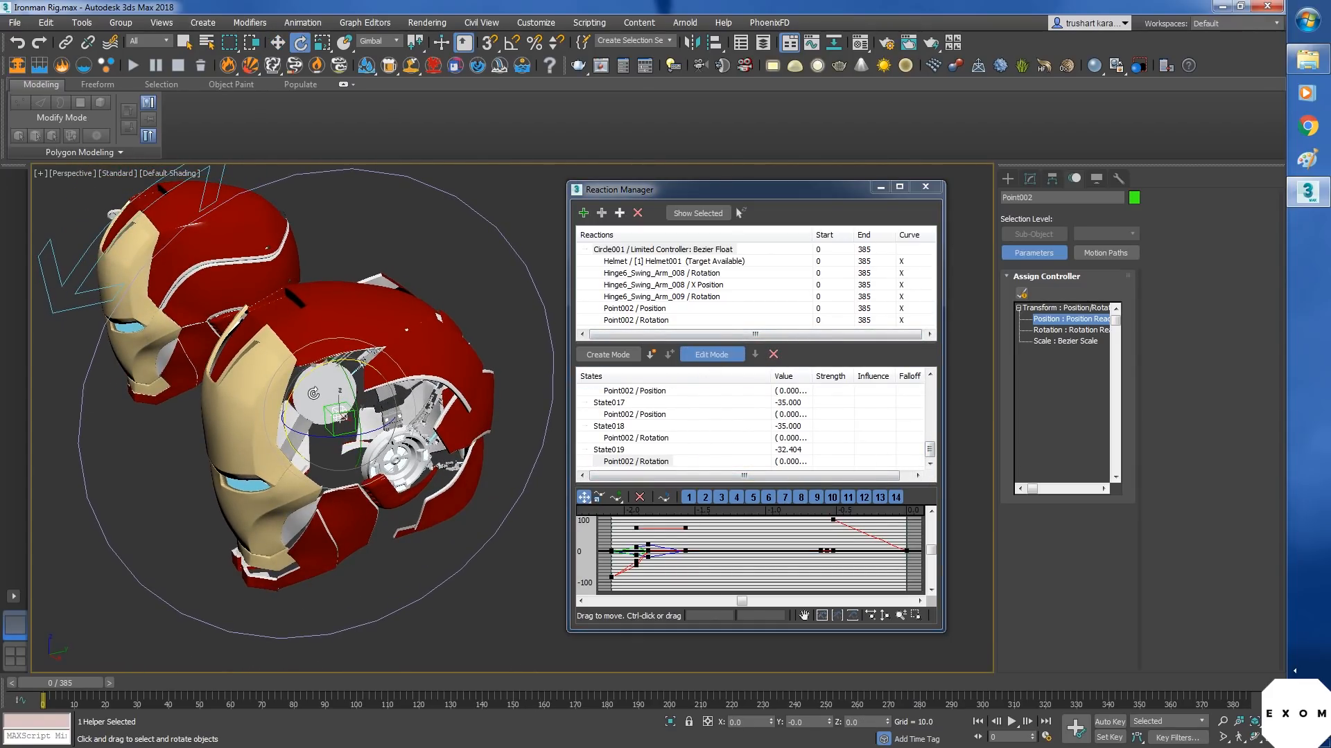
drag(309, 389, 499, 350)
alt+middle_drag(499, 351, 505, 446)
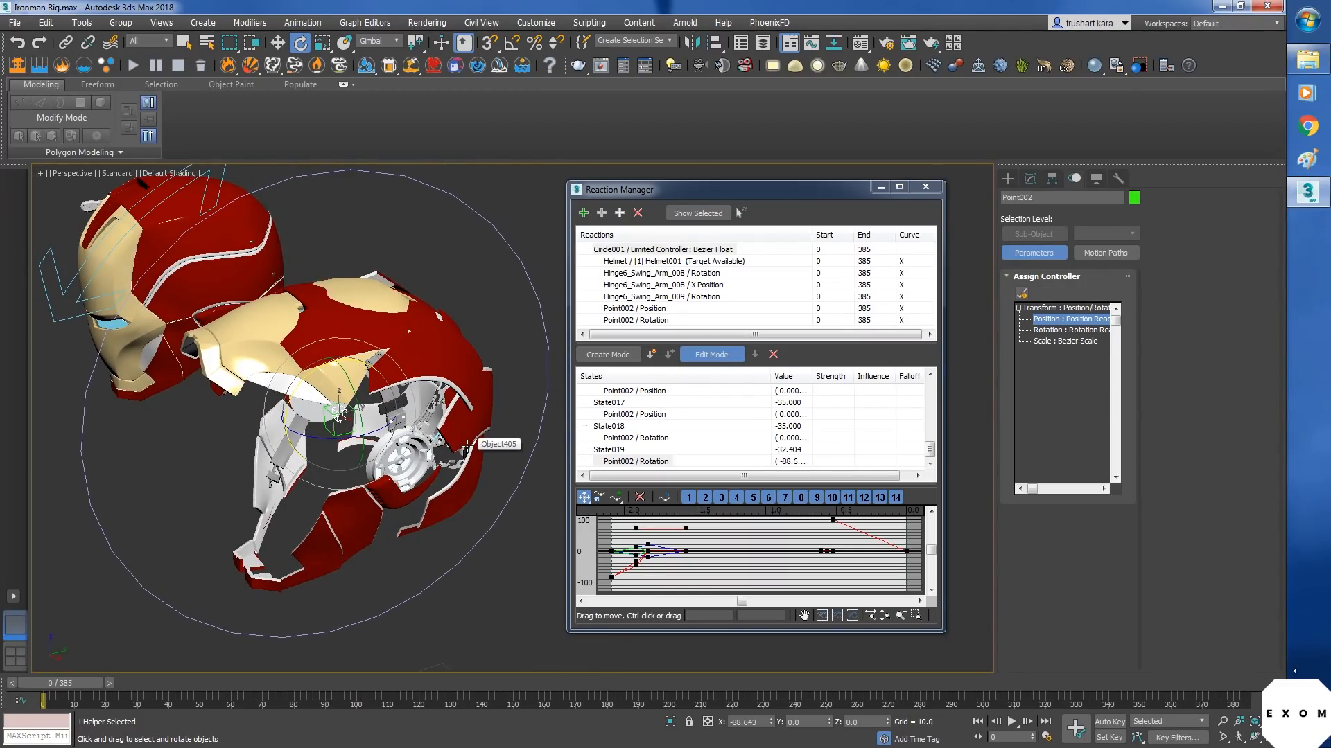
click(714, 356)
- Rotate Circle001 back to 0 degrees and set State019's driver value to -50
click(305, 181)
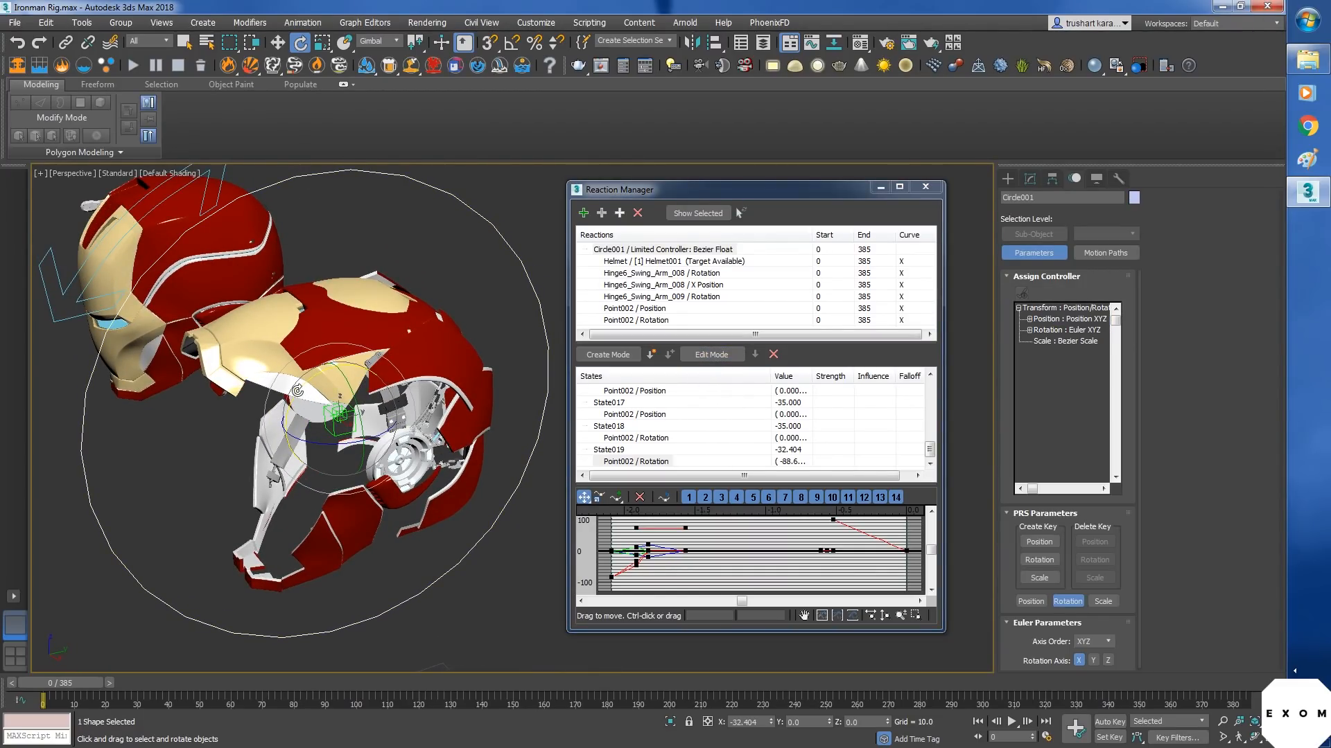
drag(295, 392, 183, 586)
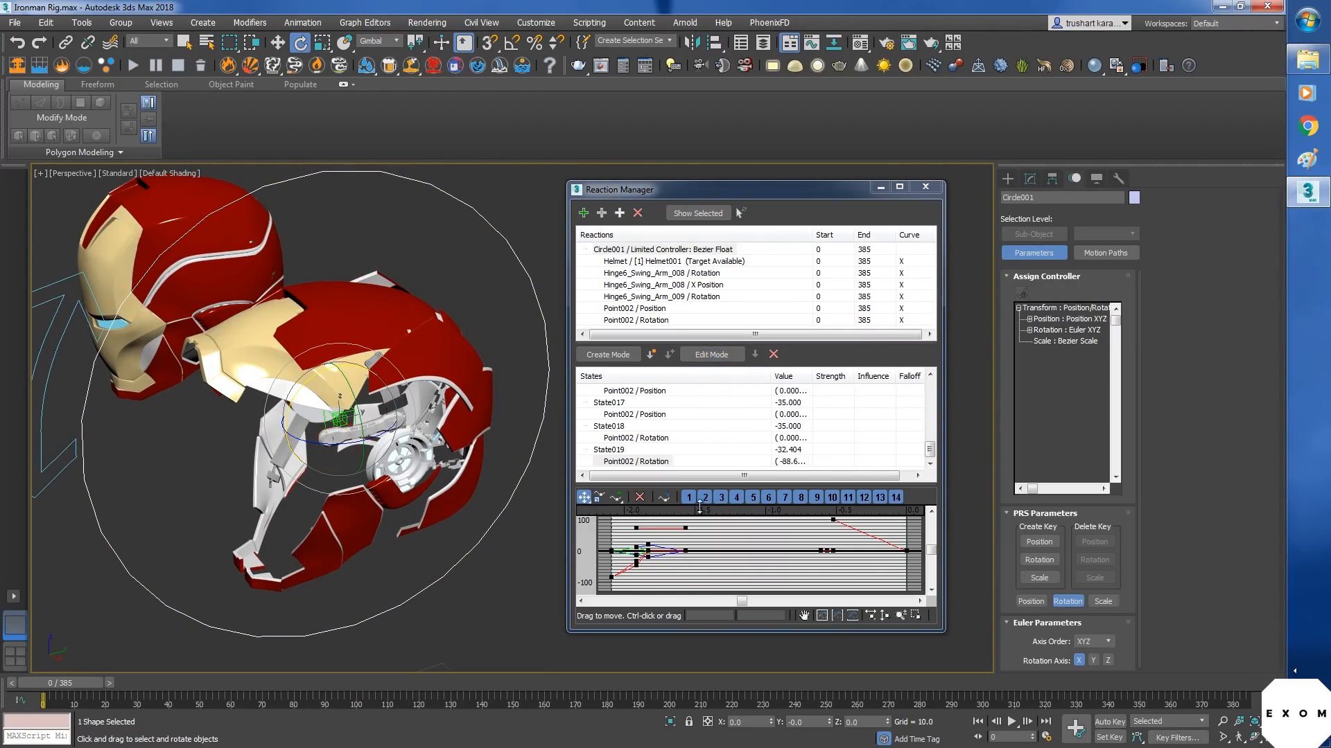
double_click(788, 450)
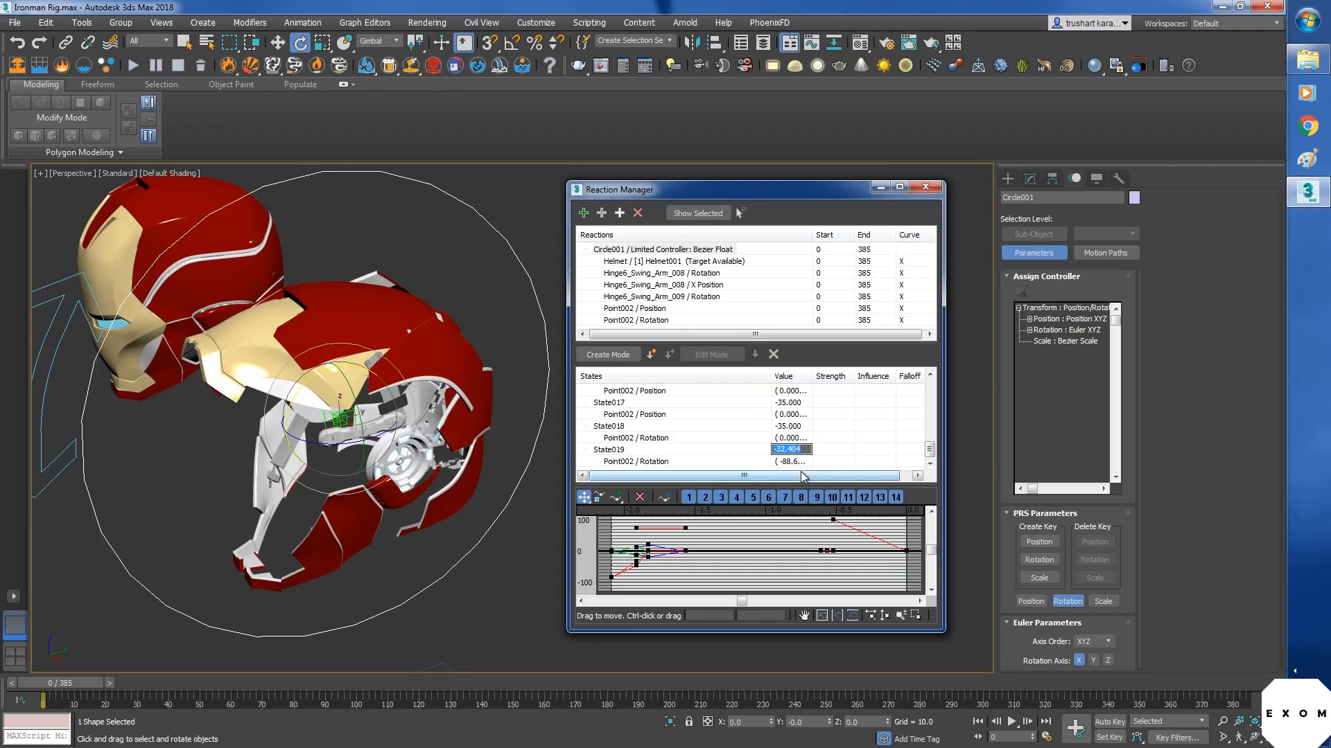
text(-50)
key(Return)
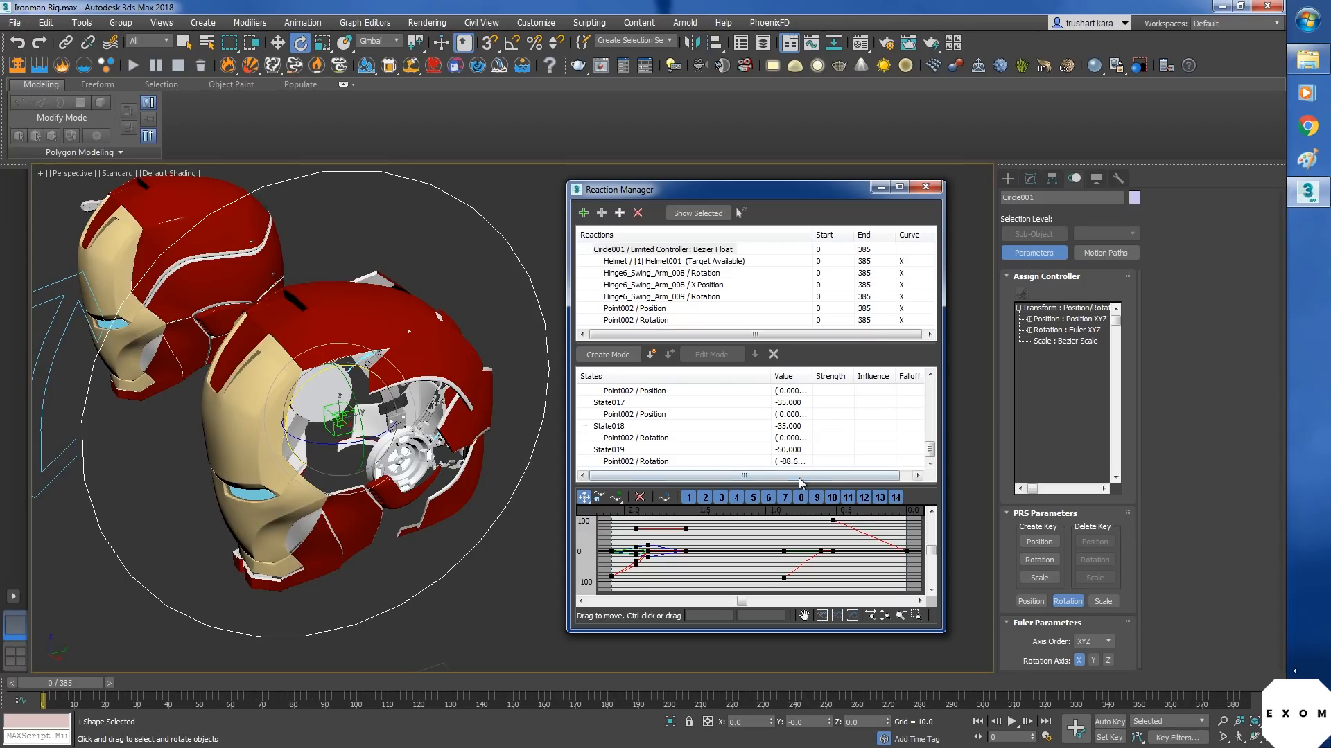
- Rotate Circle001 to check how the faceplate lifts around the Point002 helper
mouse_move(349, 384)
mouse_down()
mouse_move(314, 370)
mouse_move(362, 344)
mouse_move(275, 416)
mouse_move(357, 375)
mouse_up()
alt+middle_drag(357, 376, 390, 403)
drag(375, 399, 379, 386)
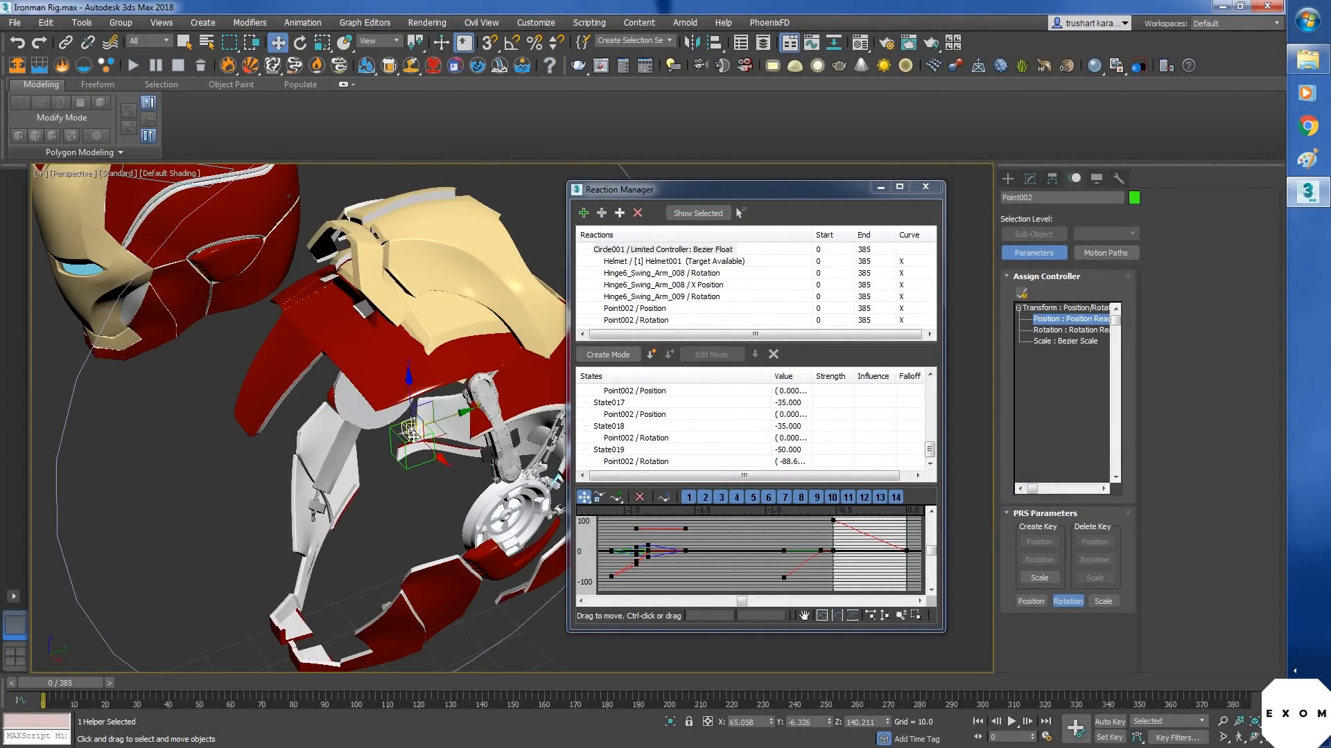
- Edit Point002's Rotation in State019 again, rotating the helper to about -49.6 degrees in X
key(e)
alt+middle_drag(431, 450, 447, 489)
click(652, 463)
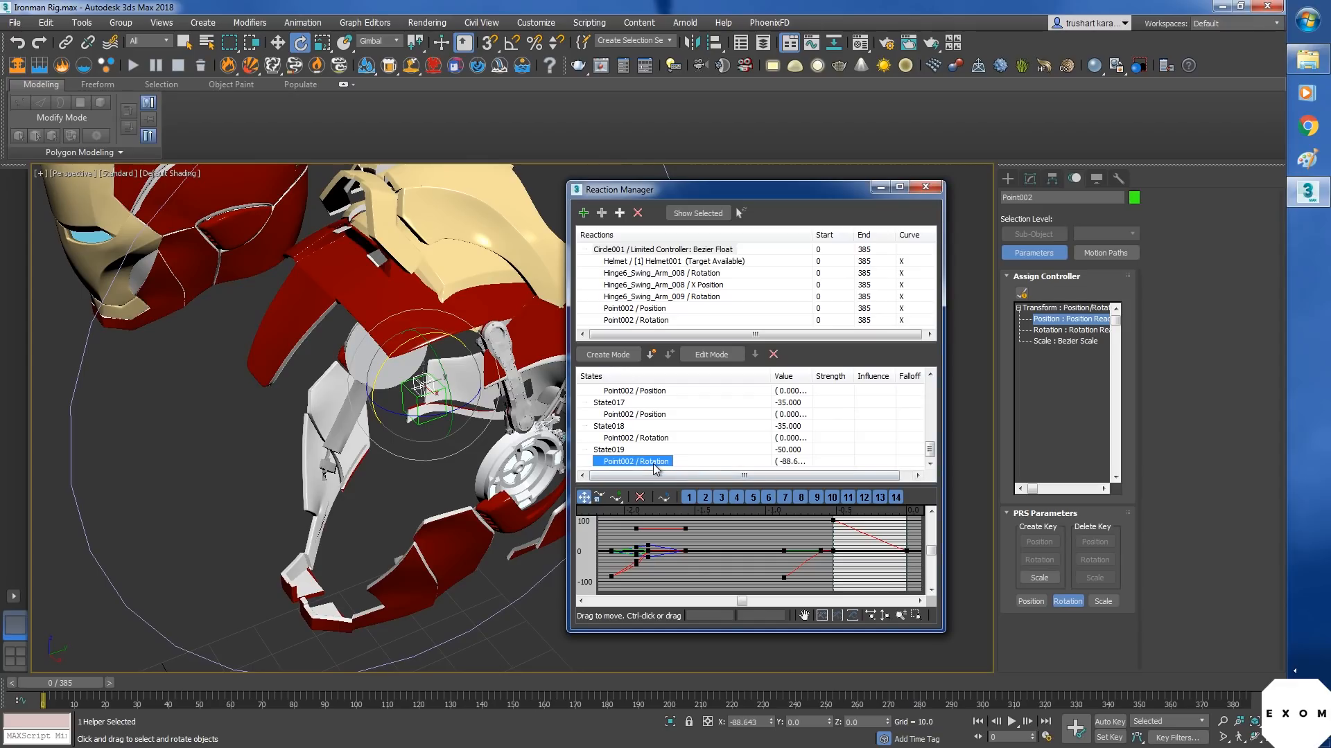
click(711, 355)
drag(355, 416, 425, 411)
mouse_move(424, 410)
alt+middle_down()
mouse_move(509, 413)
mouse_move(423, 402)
alt+middle_up()
drag(387, 356, 368, 374)
mouse_move(368, 380)
alt+middle_down()
mouse_move(450, 406)
mouse_move(371, 388)
alt+middle_up()
drag(380, 352, 373, 363)
alt+middle_drag(347, 402, 408, 425)
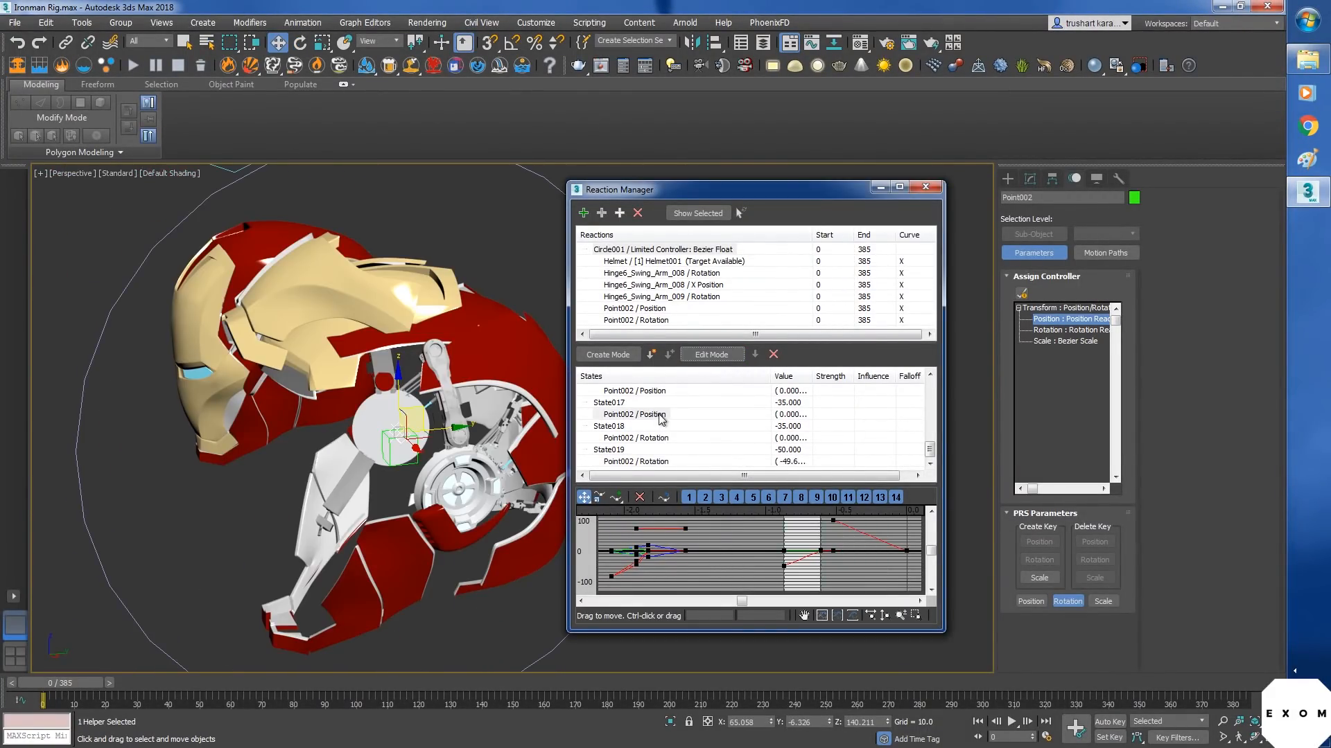
- Edit Point002's Position in State017 again, moving the helper to about Y -7.781, Z 140.914
click(658, 414)
click(712, 356)
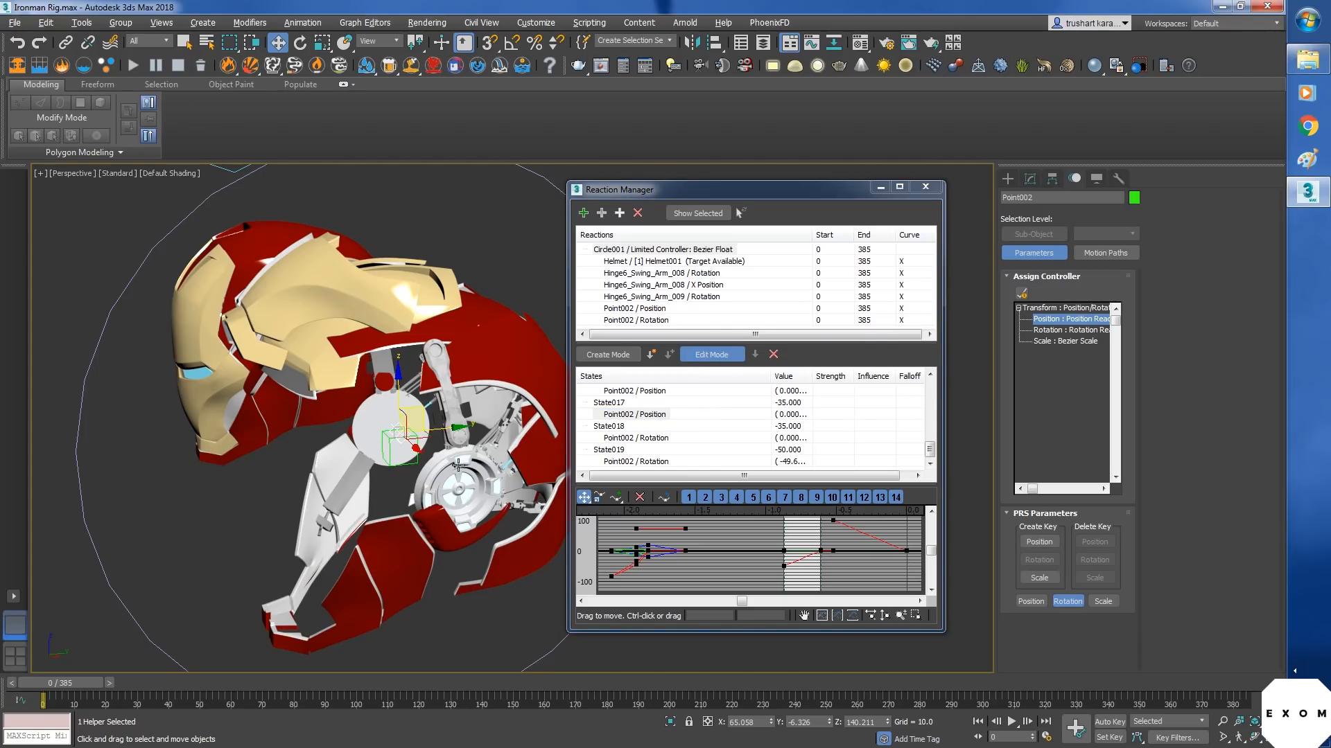
mouse_move(458, 465)
alt+middle_down()
mouse_move(460, 477)
mouse_move(448, 456)
alt+middle_up()
click(650, 415)
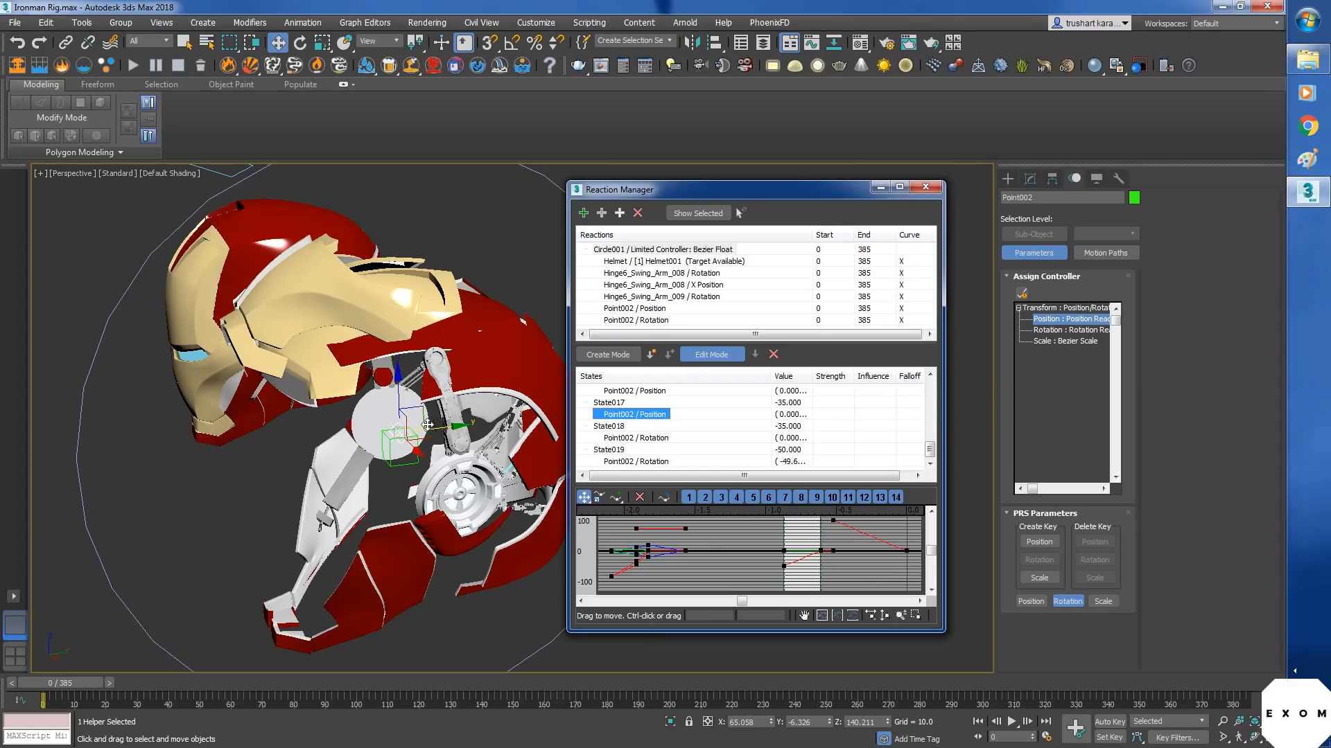
drag(421, 407, 389, 413)
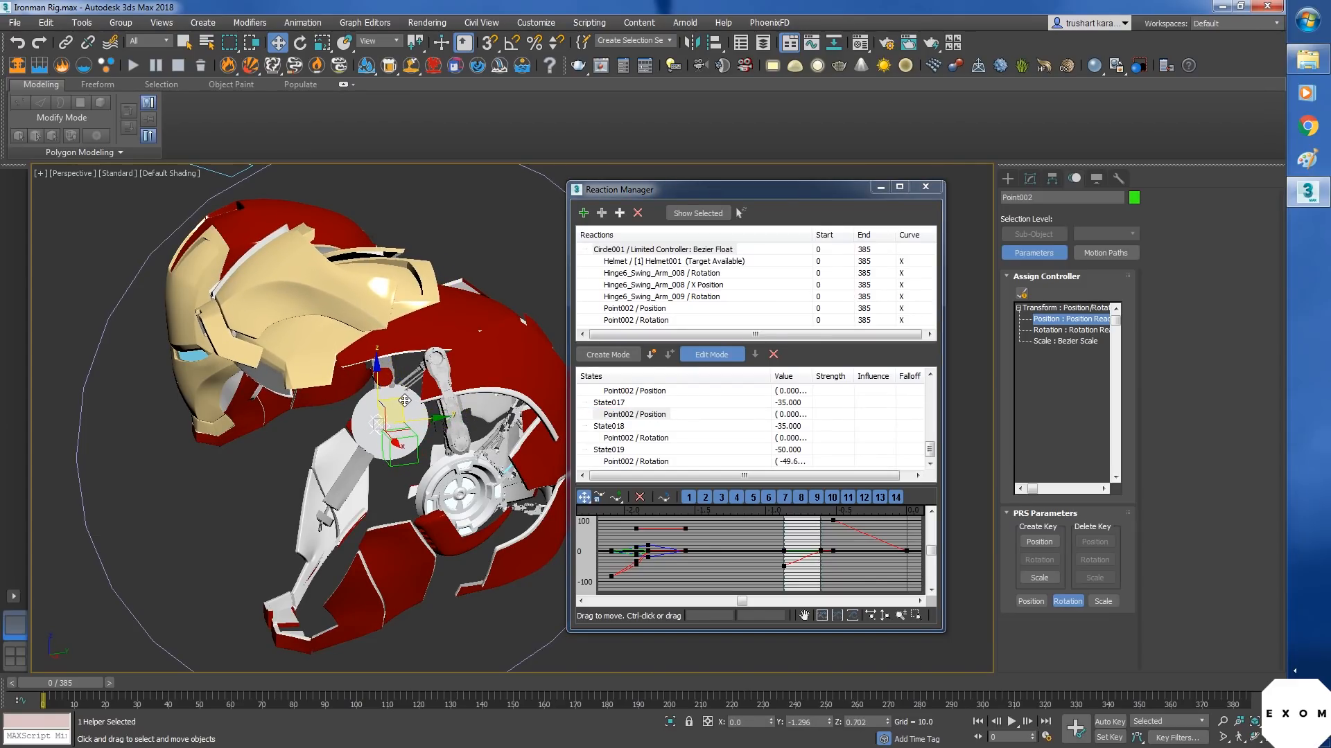
scroll(386, 485, up, 8)
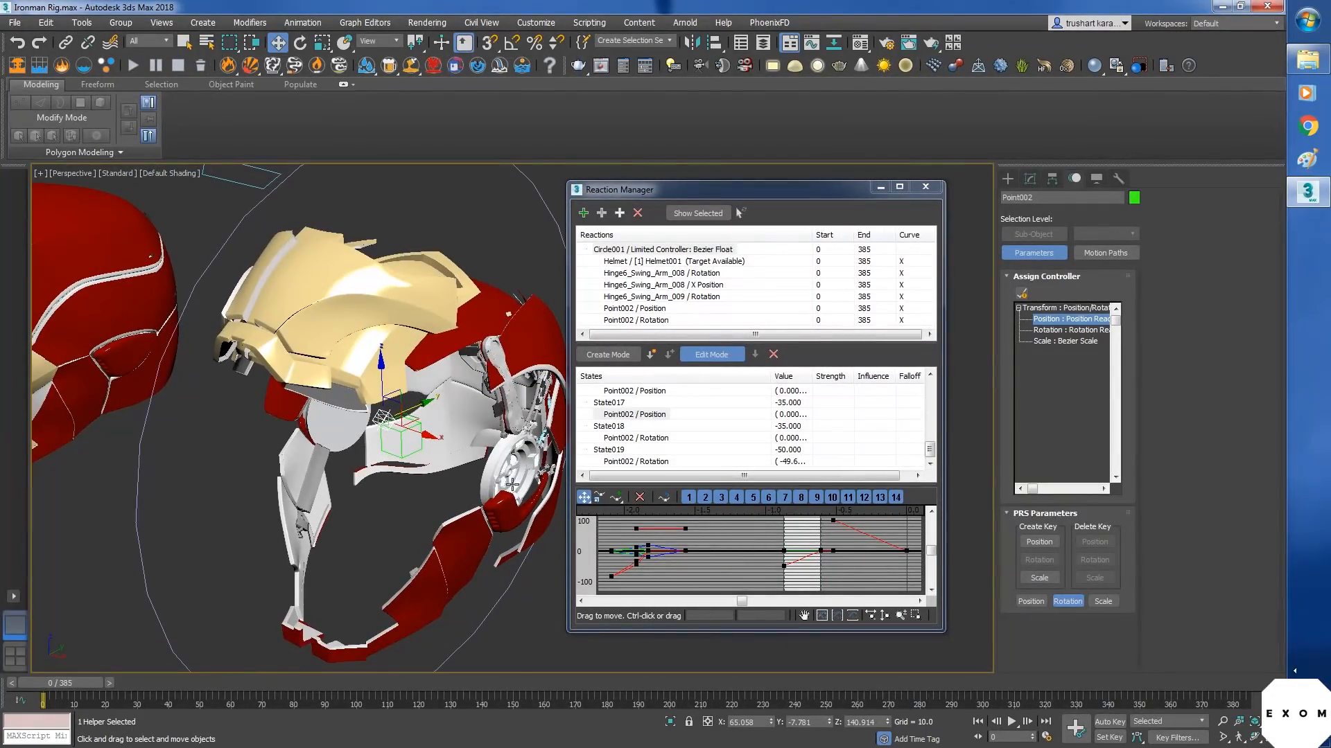
click(712, 355)
- Rotate Circle001 to examine the faceplate and swing arm motion with the edited states
alt+middle_drag(388, 495, 430, 499)
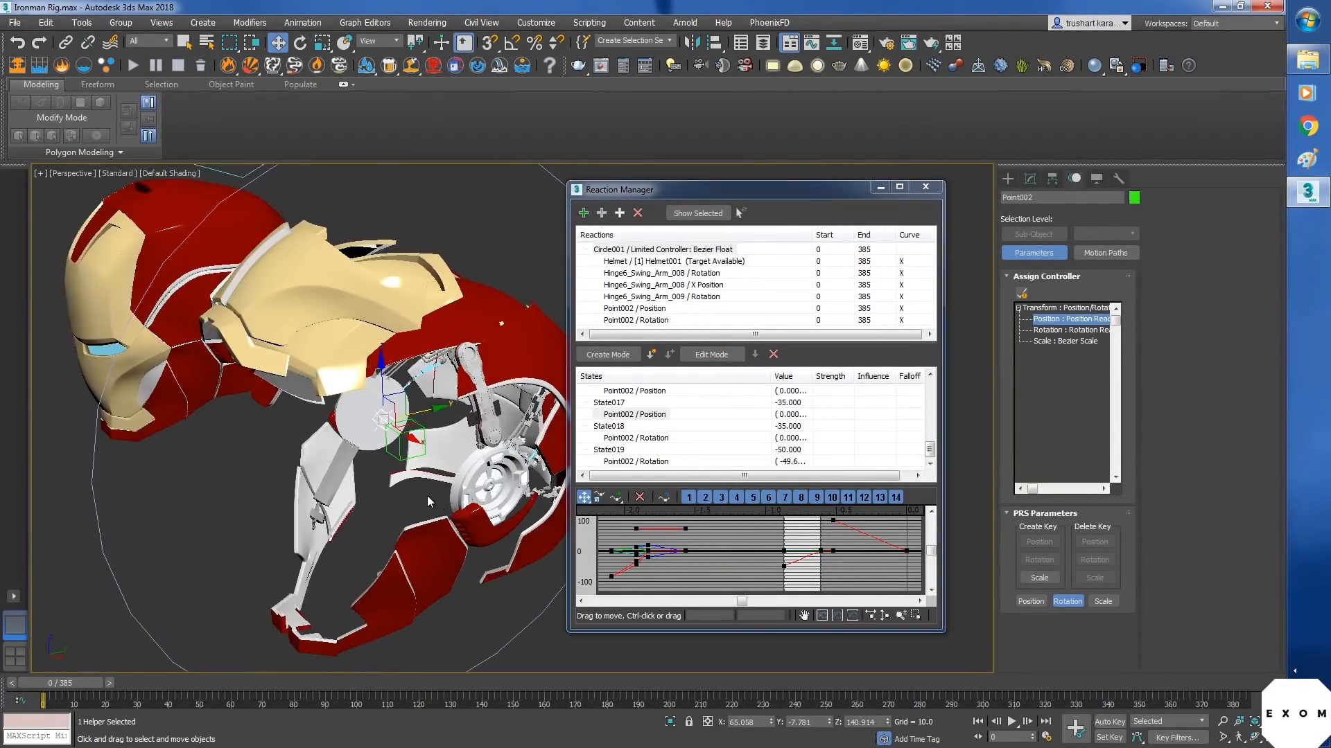
scroll(430, 499, down, 7)
click(396, 601)
scroll(444, 485, up, 3)
key(e)
mouse_move(424, 458)
mouse_down()
mouse_move(365, 585)
mouse_move(418, 458)
mouse_up()
alt+middle_drag(417, 457, 438, 501)
- Select the helmet's red top panel and examine it and the hinge area around Point002 from several sides
click(491, 307)
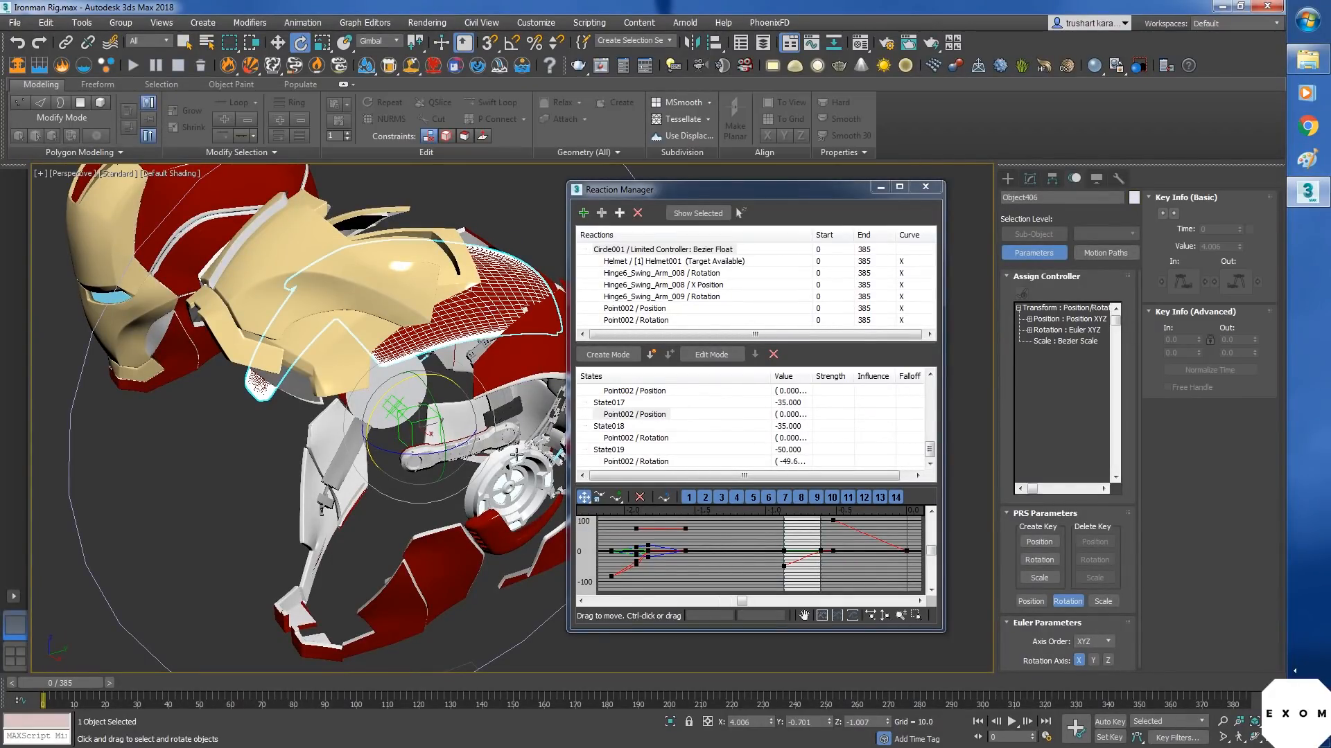
alt+middle_drag(760, 432, 320, 440)
scroll(386, 442, down, 5)
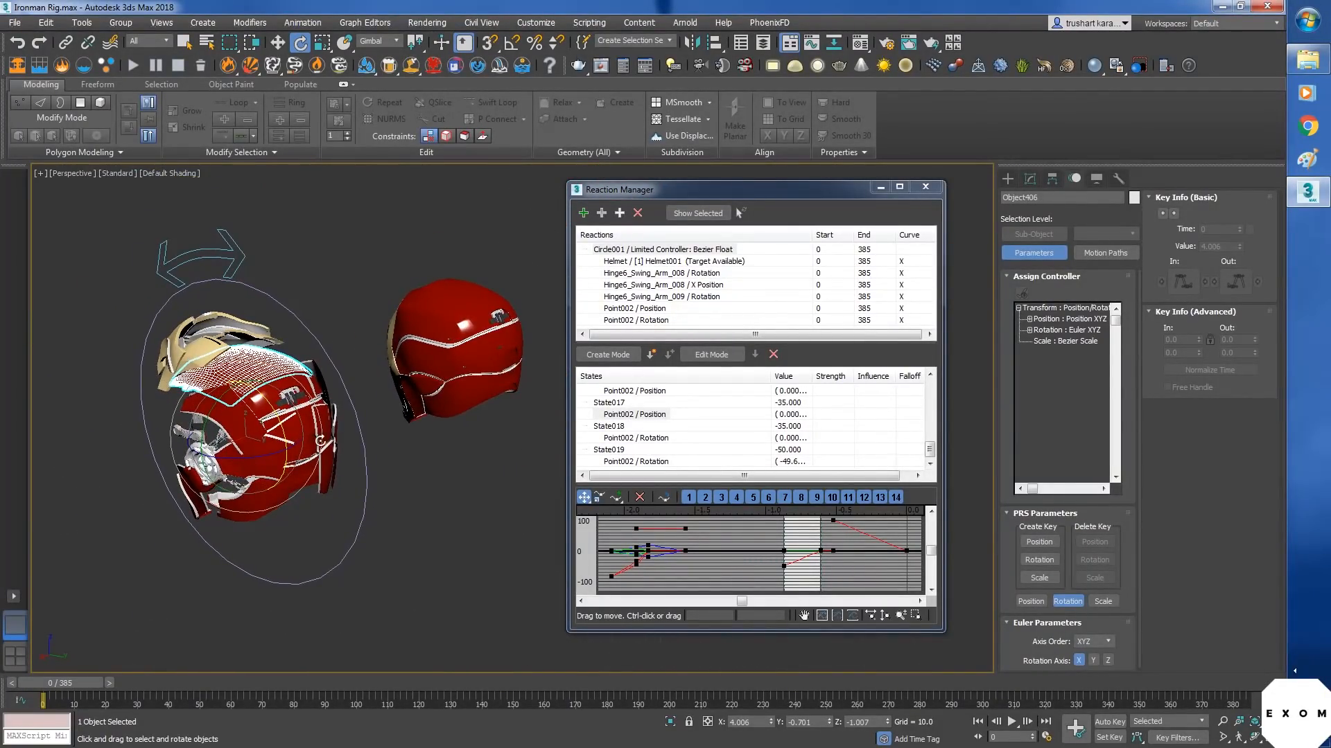
drag(73, 684, 41, 693)
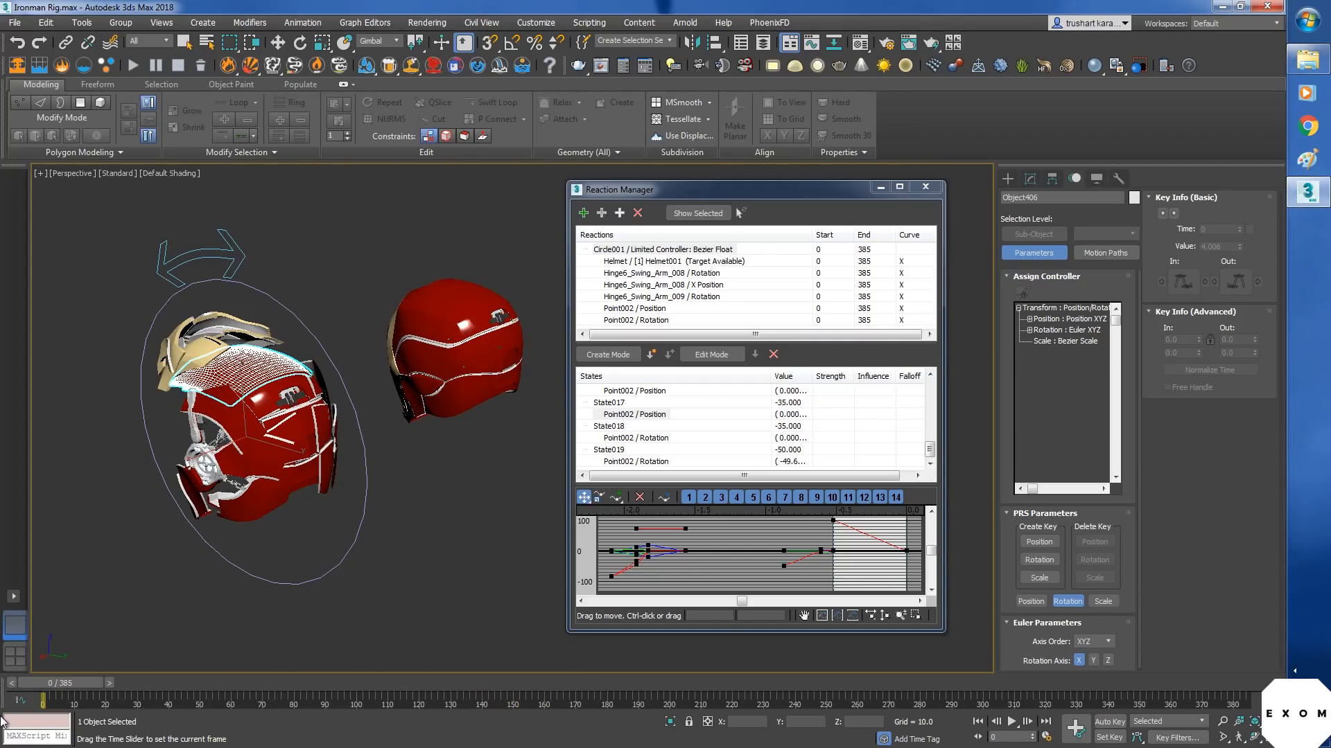
key(e)
alt+middle_drag(273, 617, 455, 584)
scroll(401, 529, up, 6)
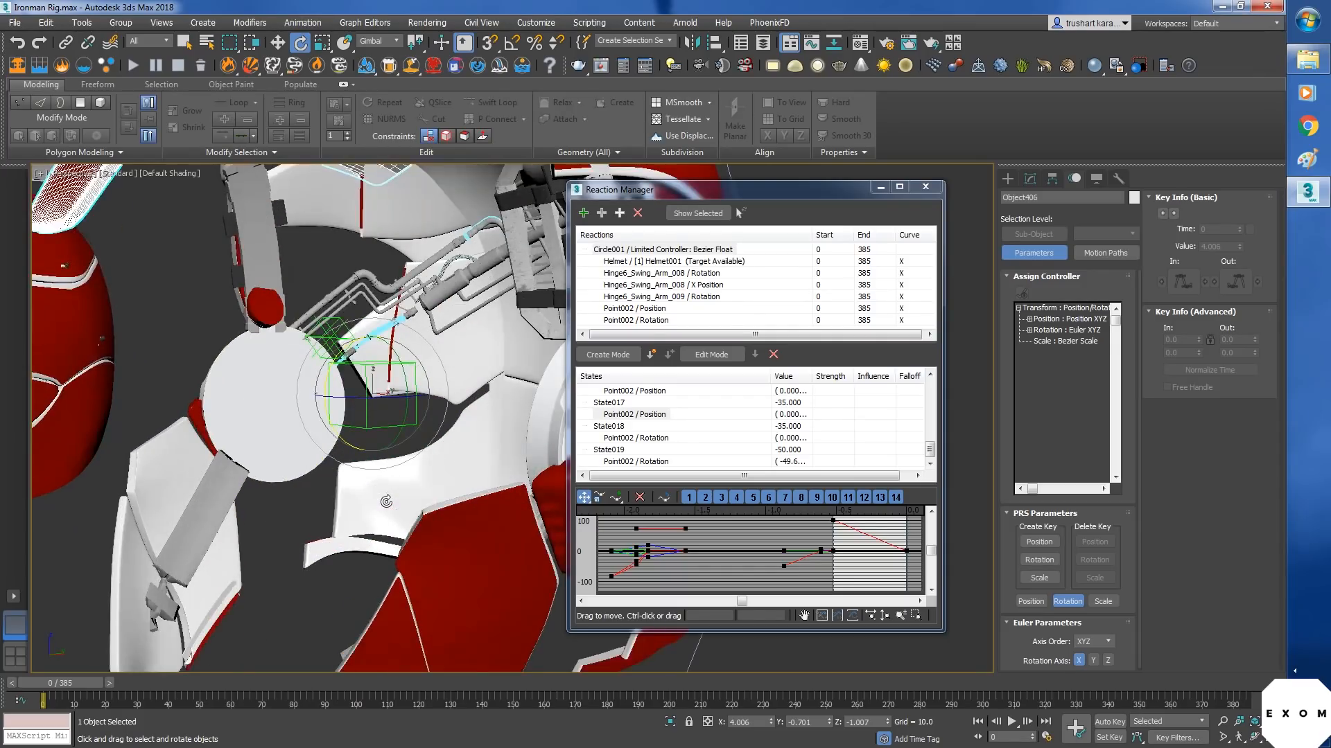
- Select the Dummy004 helper near the helmet hinge and assign a Linear Rotation controller to its Rotation track
click(374, 380)
key(w)
alt+middle_drag(380, 506, 326, 396)
scroll(327, 414, down, 4)
scroll(330, 402, up, 3)
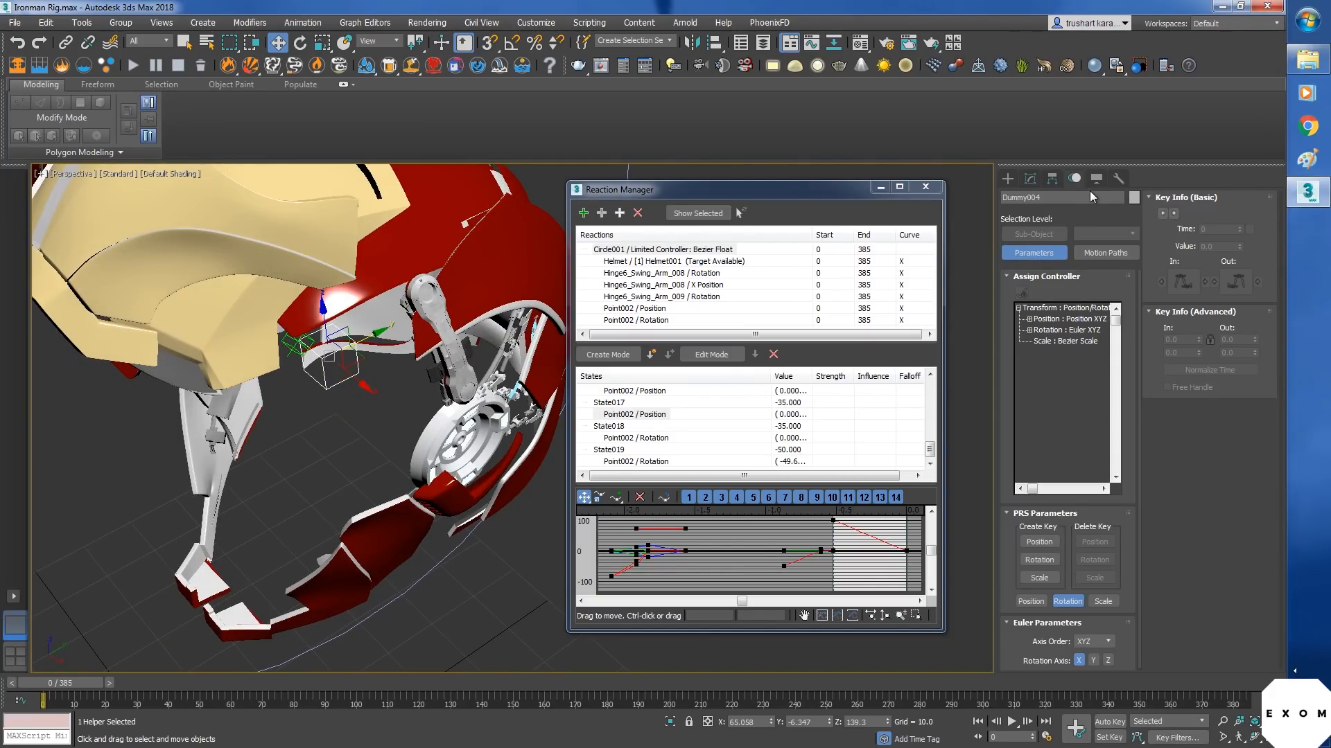
click(1054, 333)
click(1021, 293)
click(586, 281)
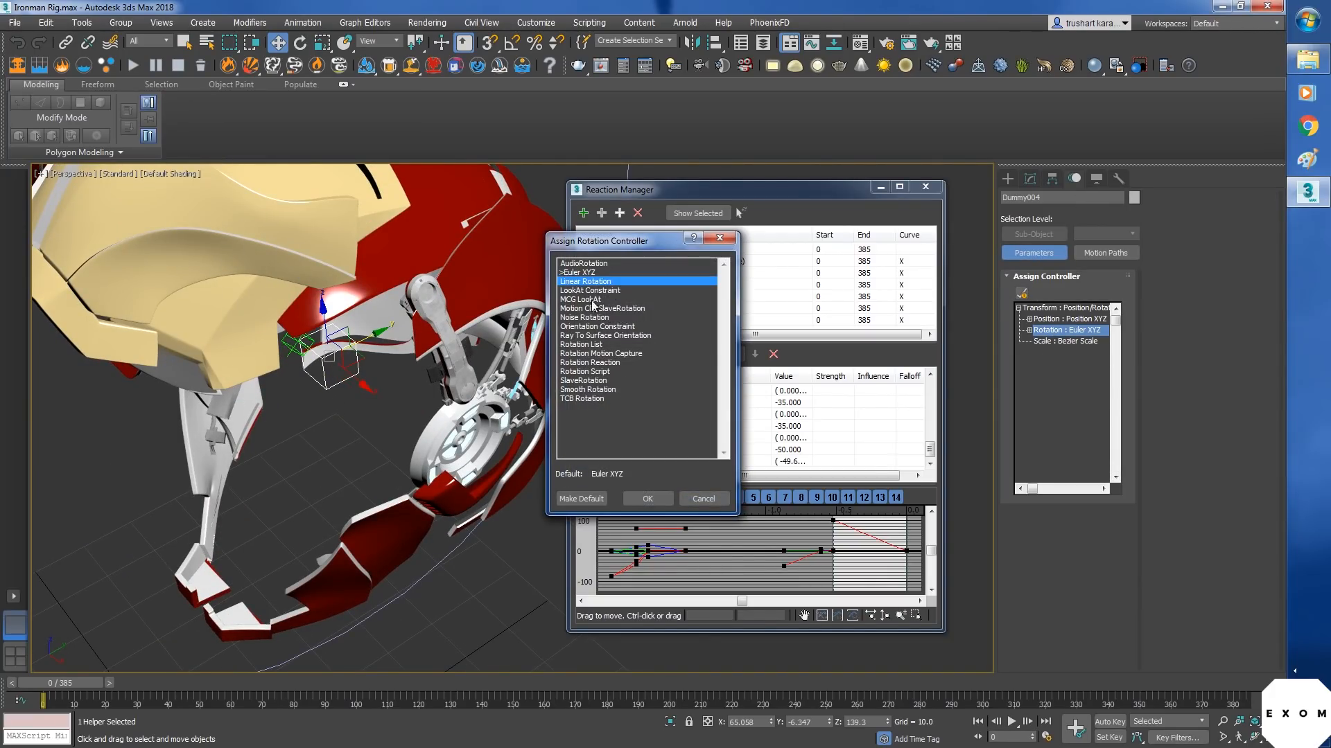
click(648, 499)
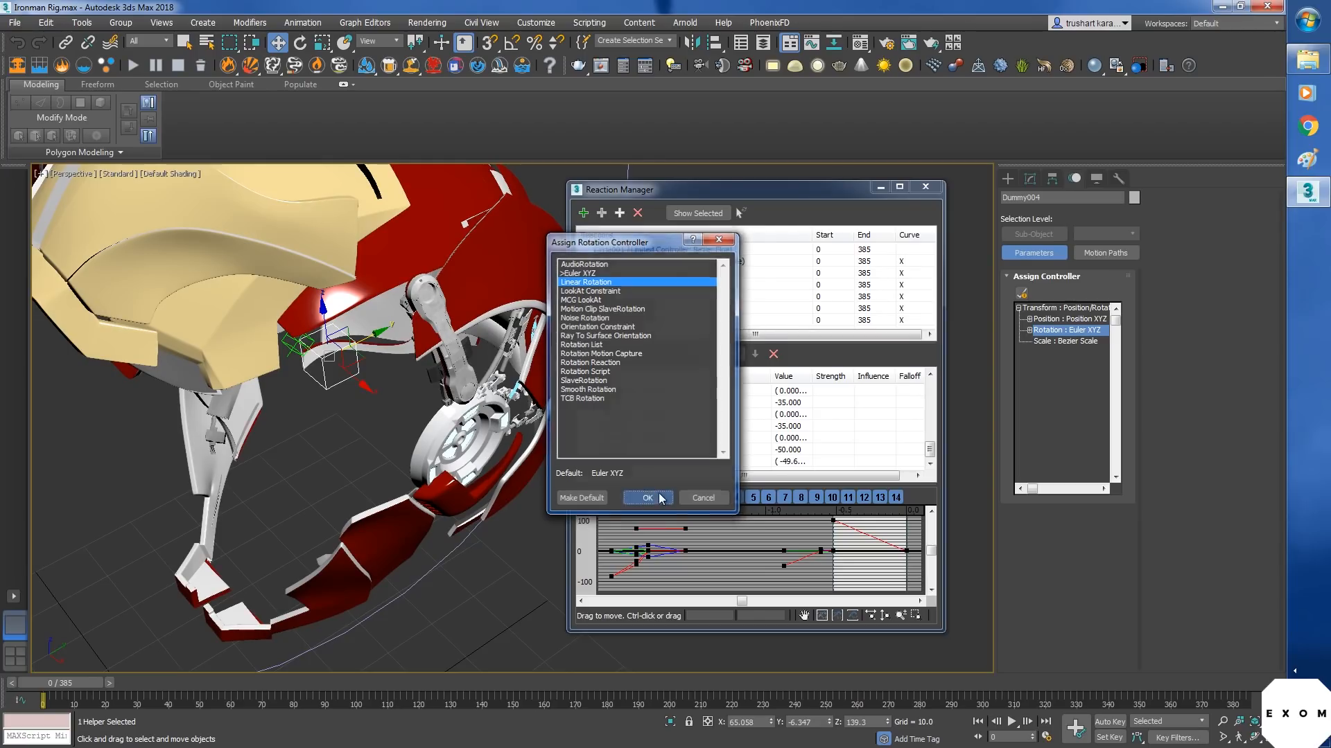
- Assign a Linear Position controller to Dummy004's Position track
click(1022, 294)
click(586, 295)
click(585, 499)
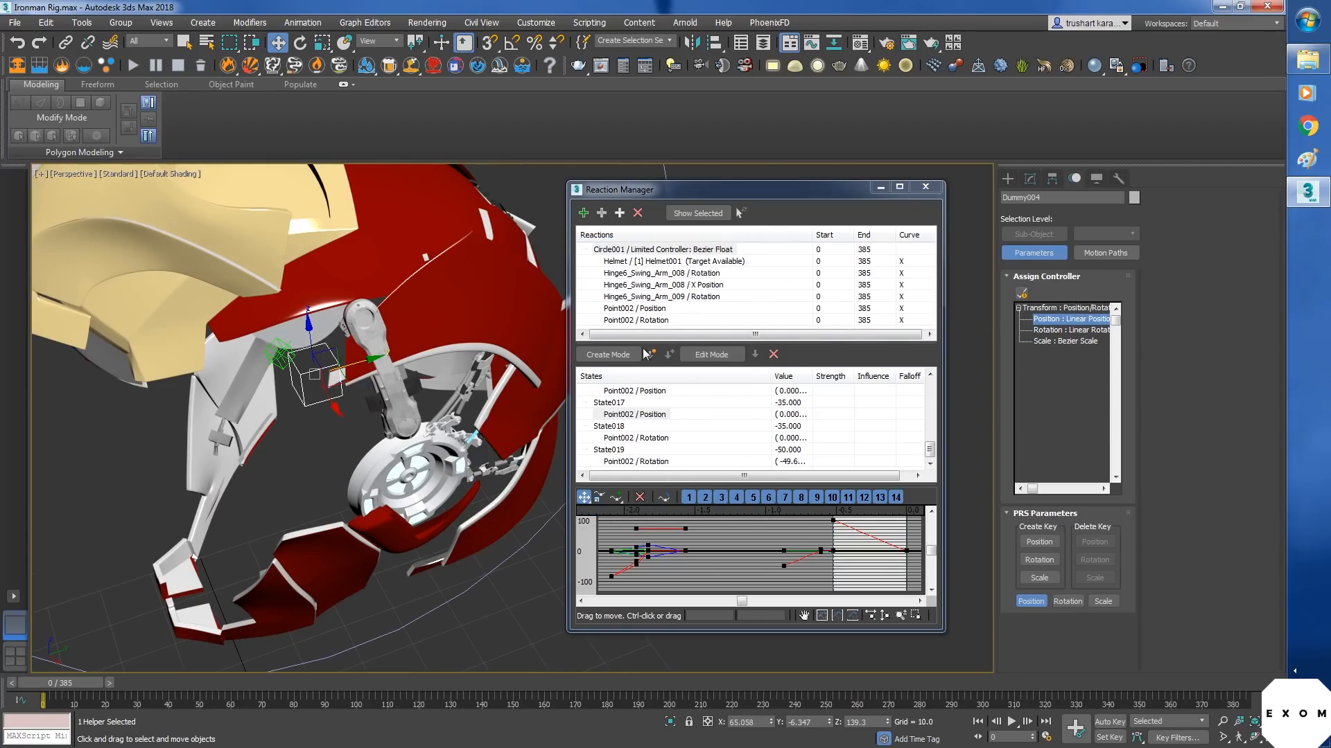
- Add Dummy004's Position as a reaction driven by Circle001 and set its first state's value to -50
click(602, 213)
click(275, 405)
mouse_move(334, 411)
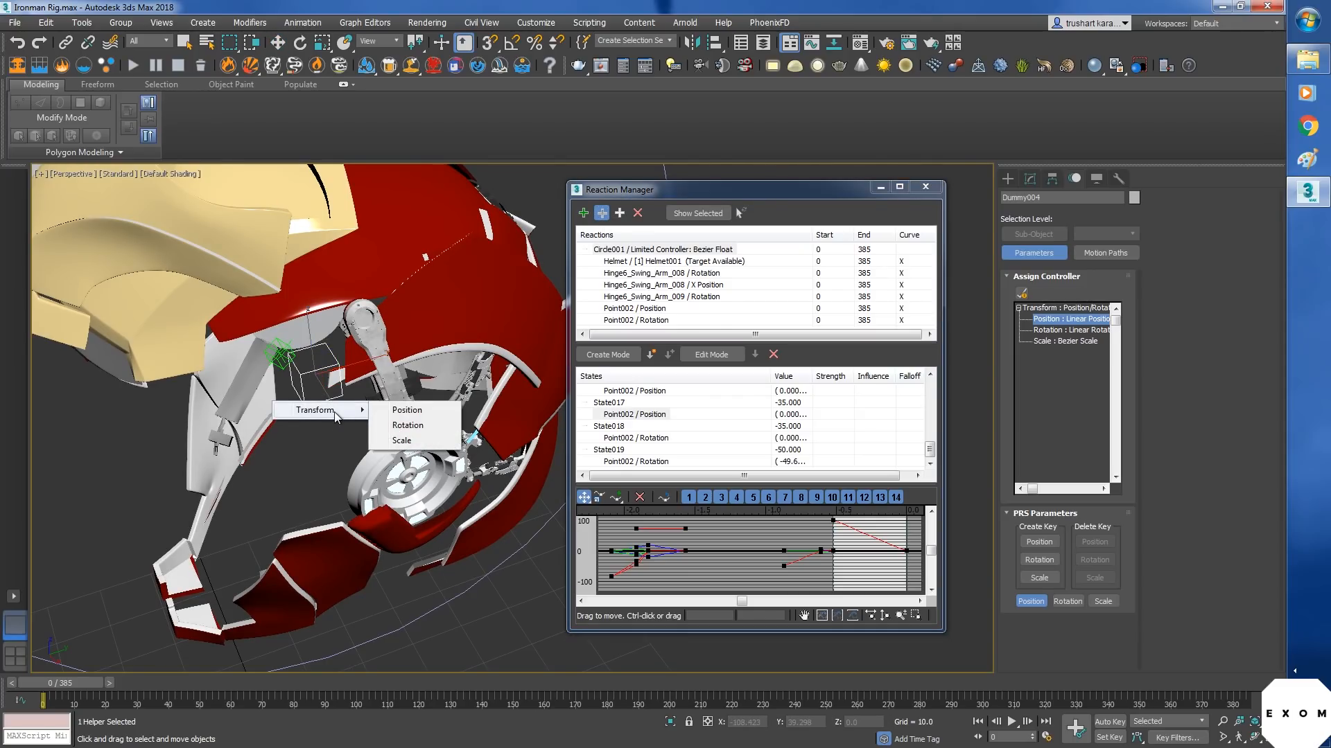
click(403, 412)
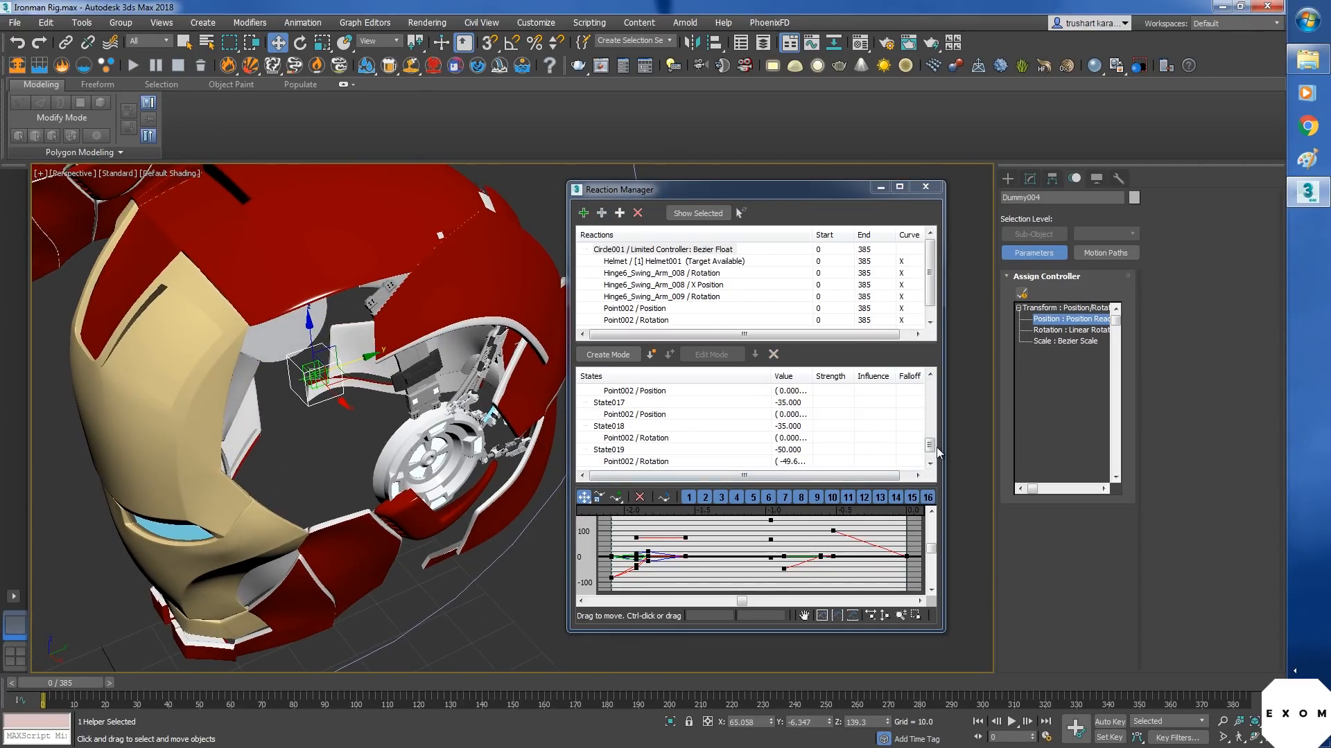
double_click(788, 451)
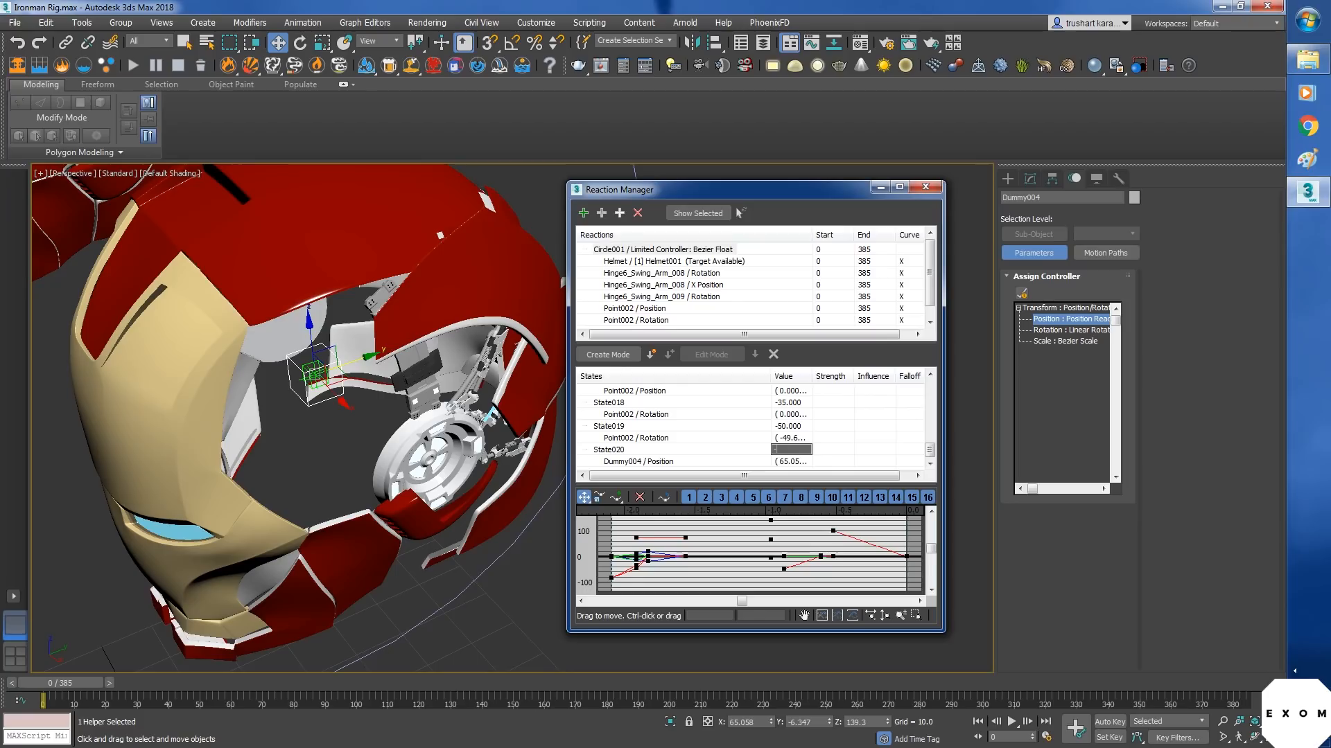
key(Return)
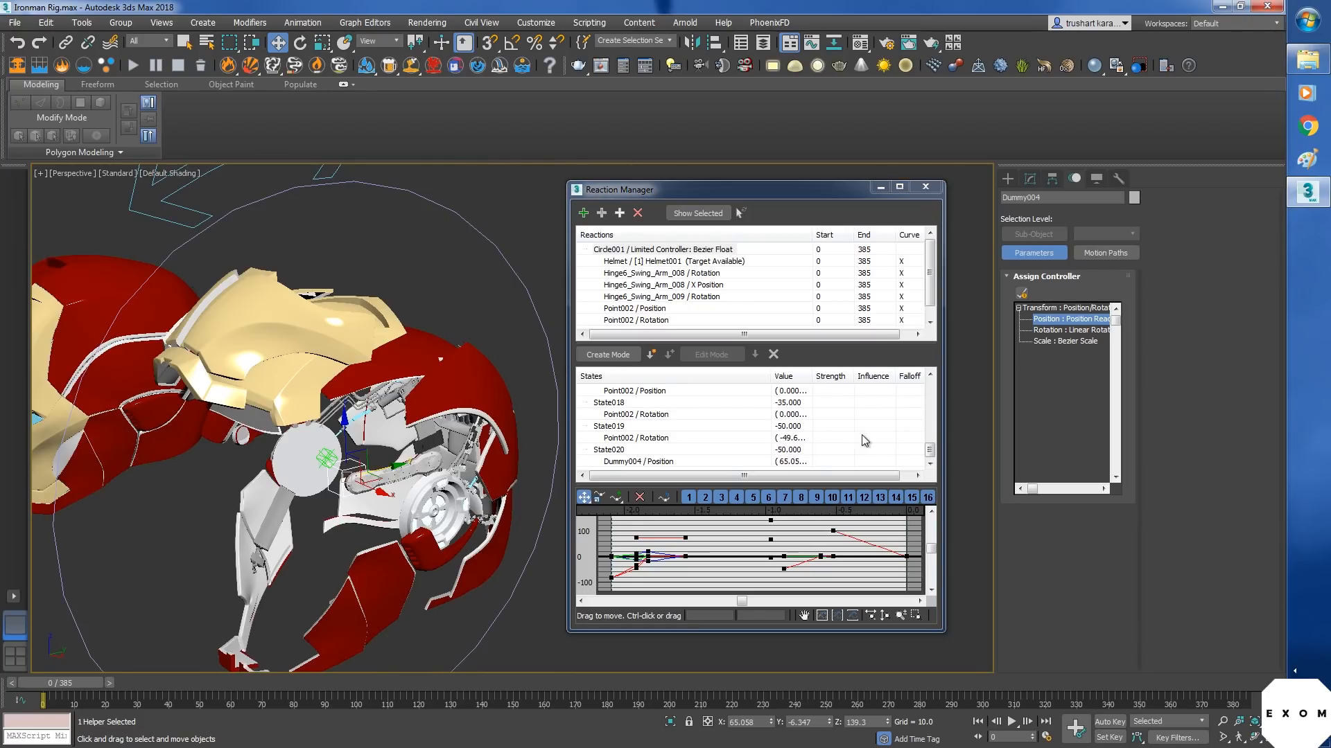
- Create another state, delete every entry in it except Dummy004 / Position, and set the state's value to -57
click(651, 355)
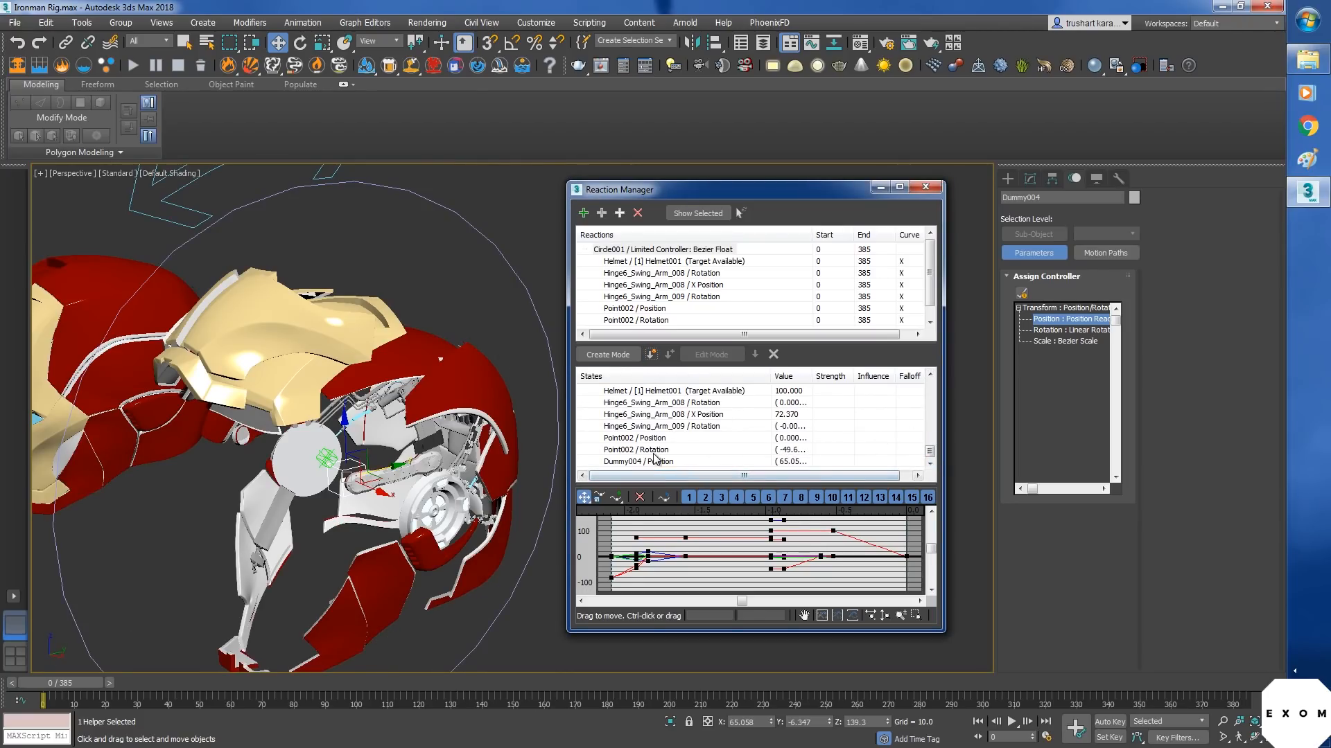
click(658, 450)
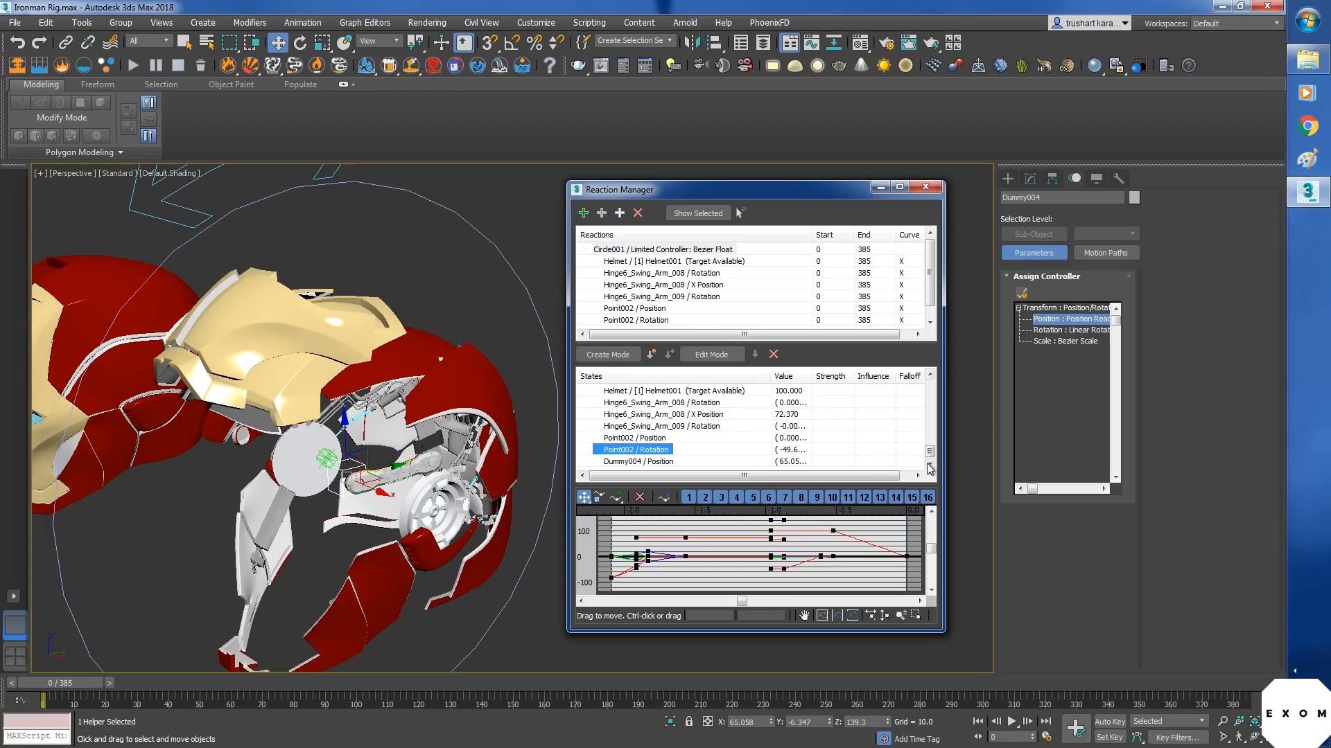
scroll(932, 462, up, 1)
shift+click(721, 427)
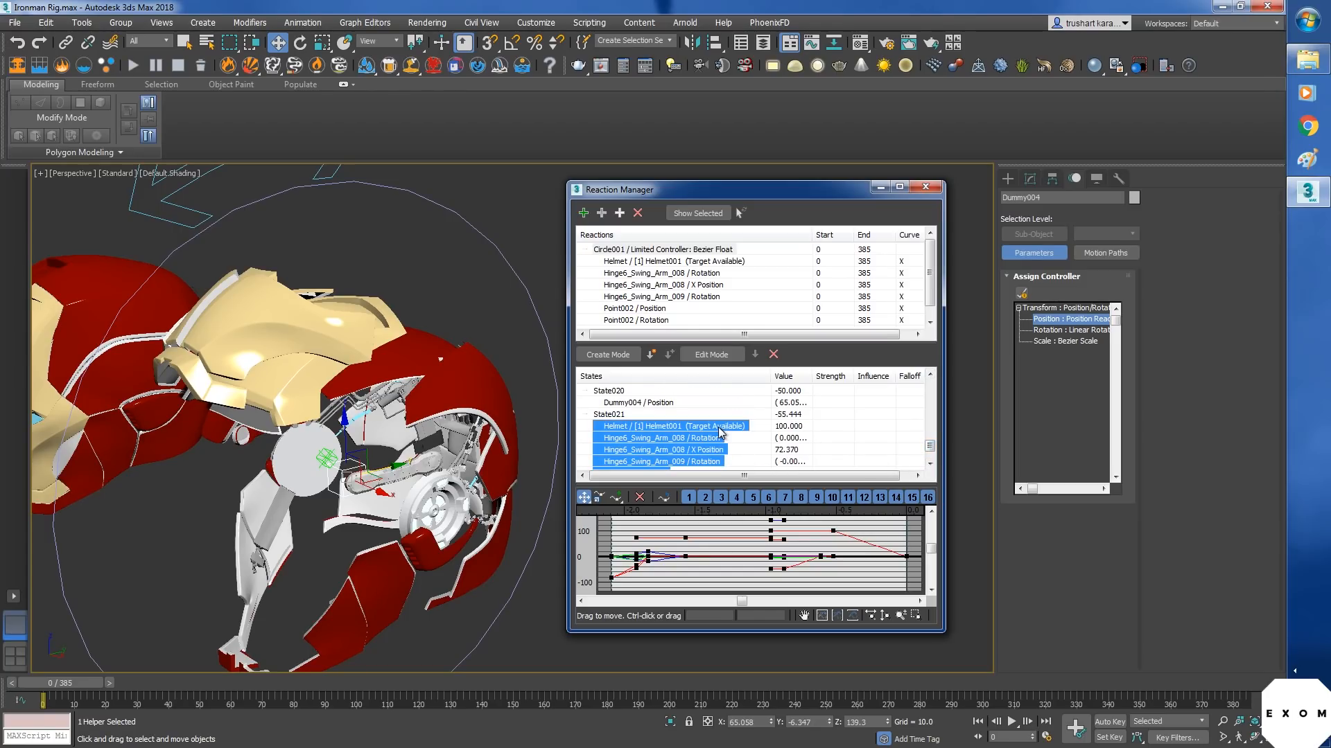
click(773, 354)
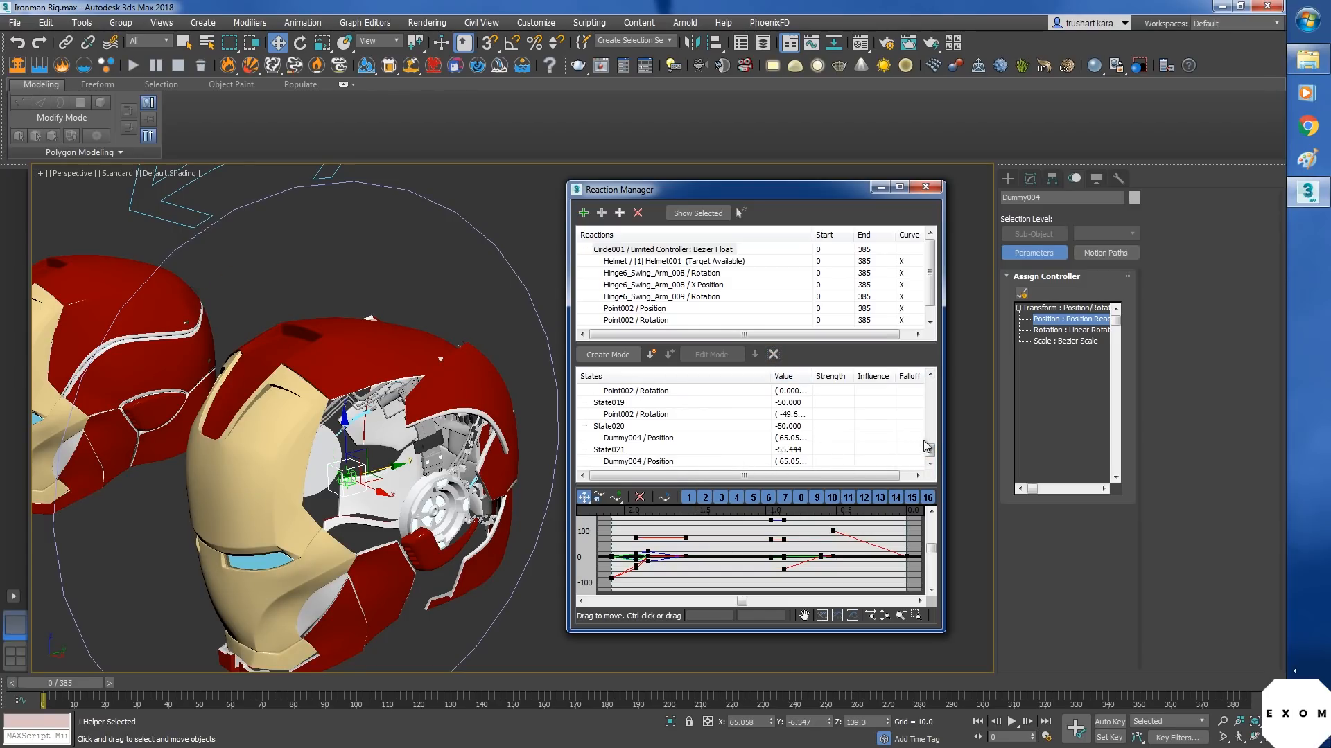
double_click(790, 451)
key(Return)
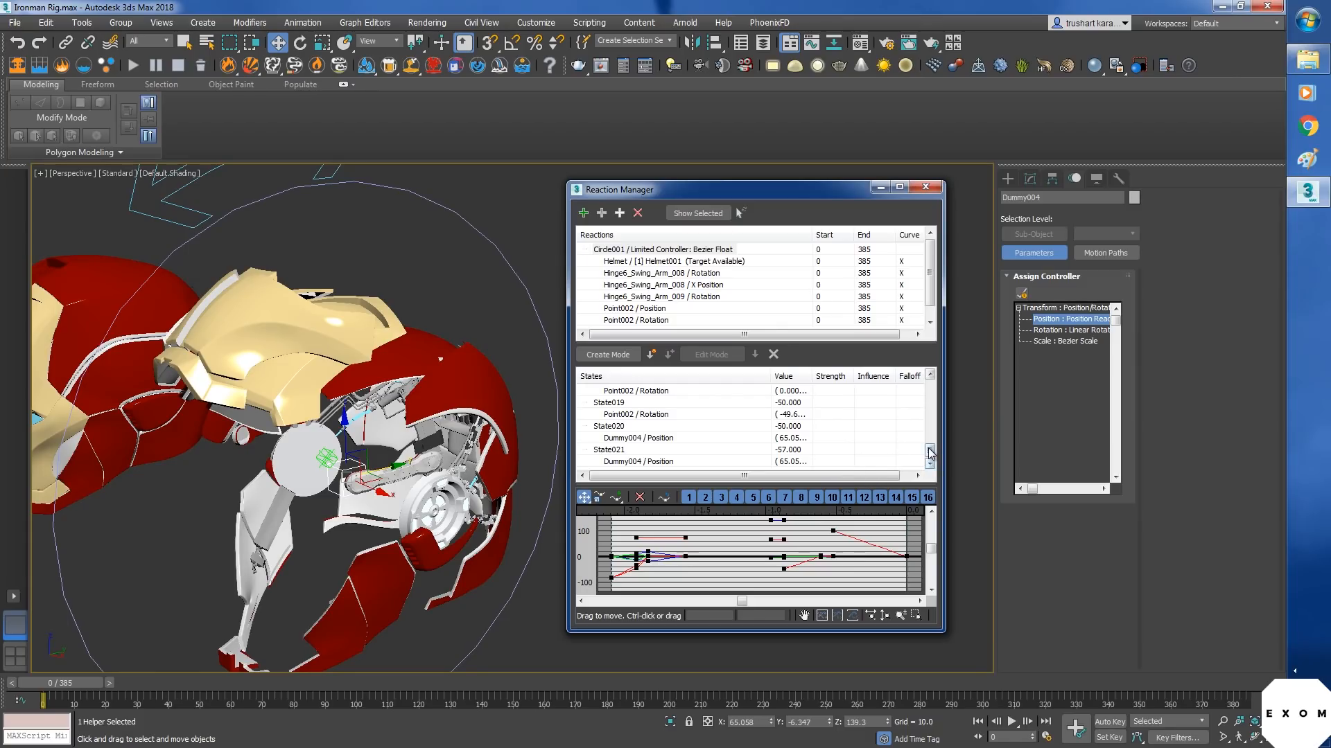
- Edit Dummy004's Position in State021, moving the helper to about Y -6.092, Z 139.727
alt+middle_drag(384, 430, 324, 536)
click(629, 462)
click(711, 354)
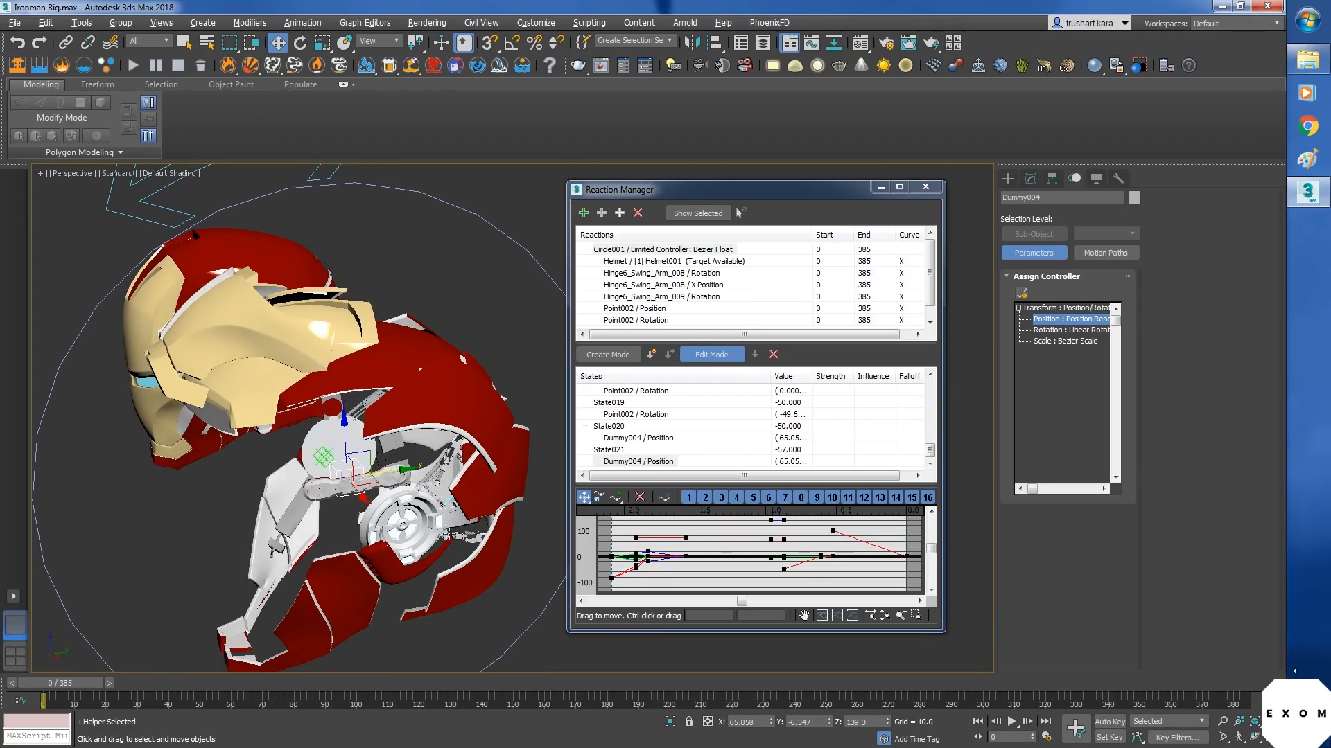
scroll(344, 441, up, 5)
alt+middle_drag(337, 434, 417, 353)
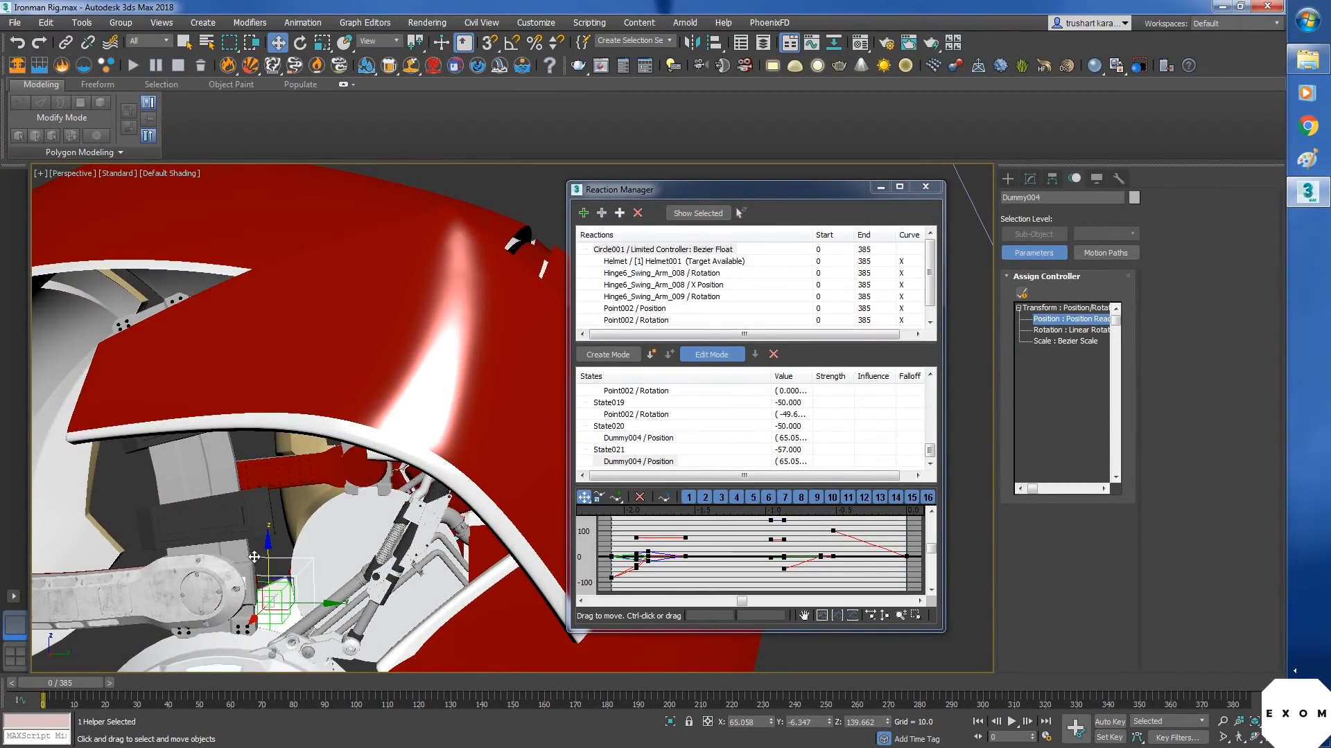
mouse_move(269, 551)
mouse_down()
mouse_move(286, 554)
mouse_move(269, 547)
mouse_up()
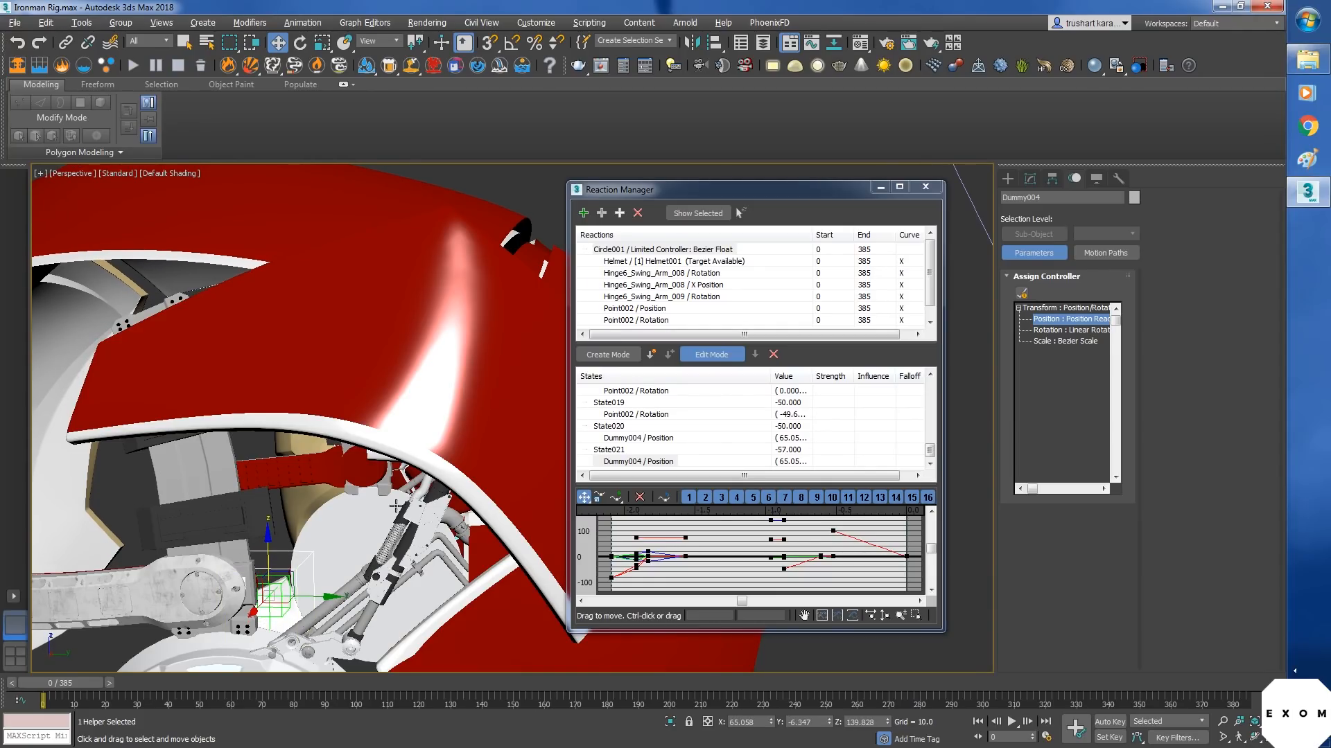
mouse_move(395, 506)
alt+middle_down()
mouse_move(383, 514)
mouse_move(407, 485)
alt+middle_up()
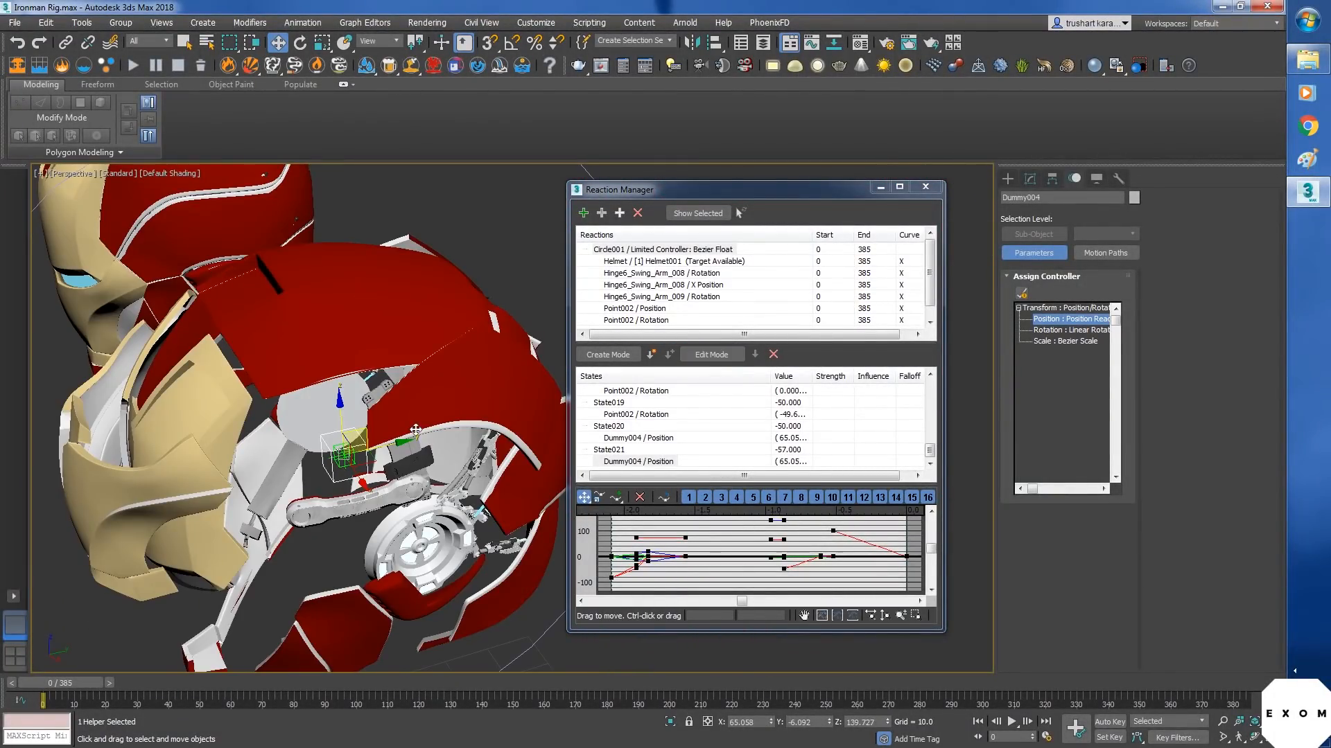
- Add Dummy004's Rotation as a reaction driven by Circle001 and set its first state's value to -57
click(601, 214)
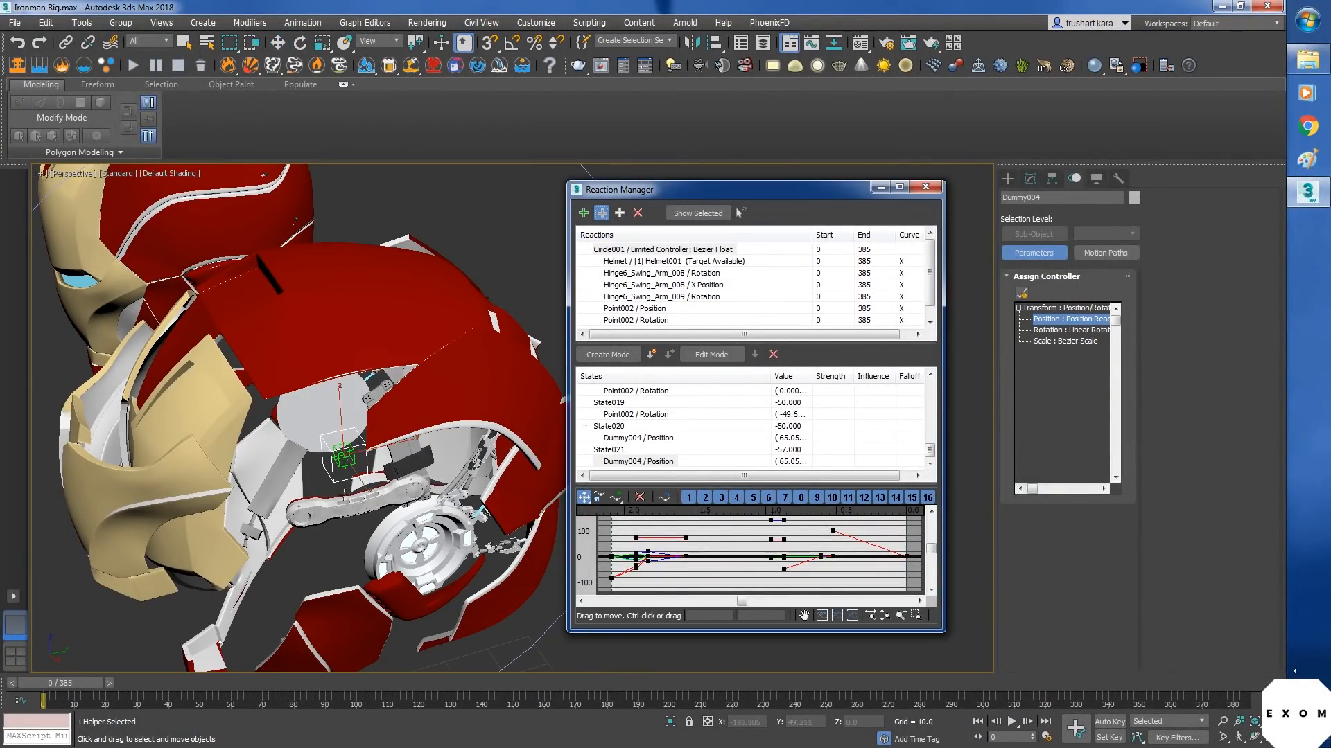
click(337, 479)
mouse_move(360, 492)
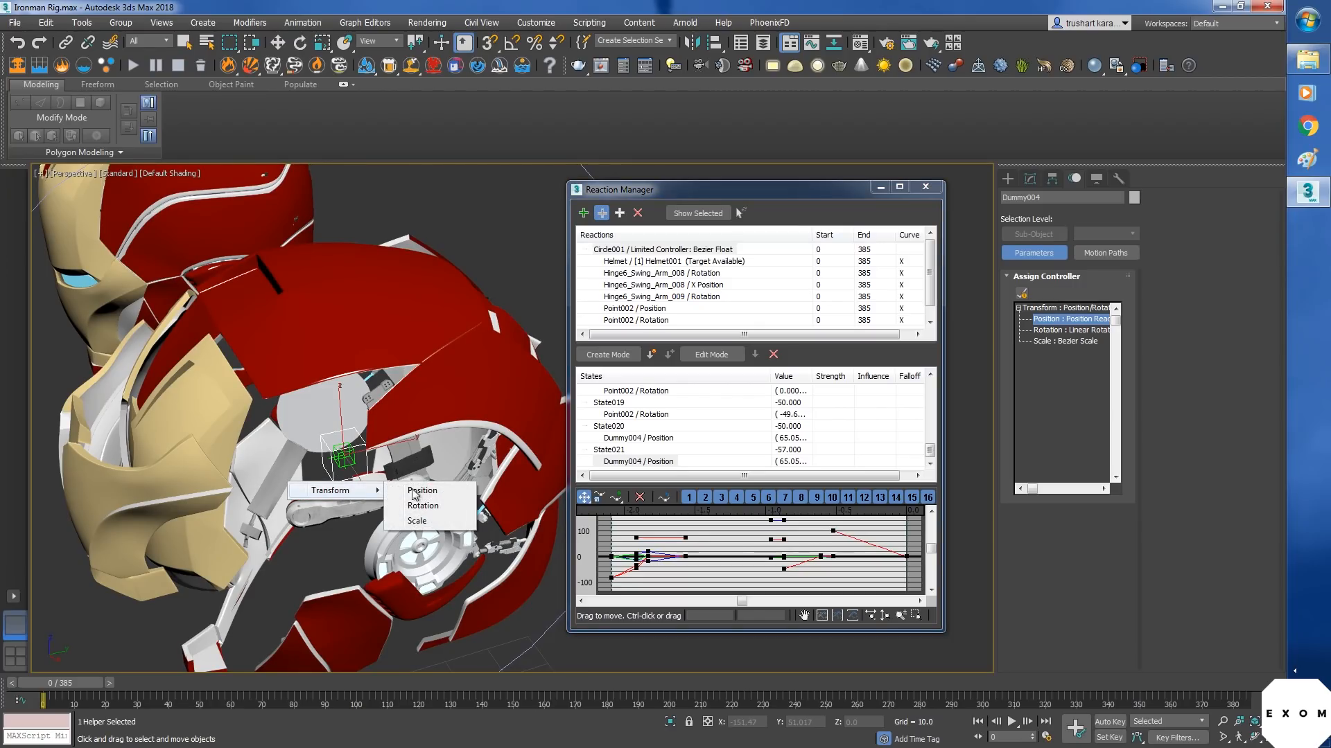
click(430, 510)
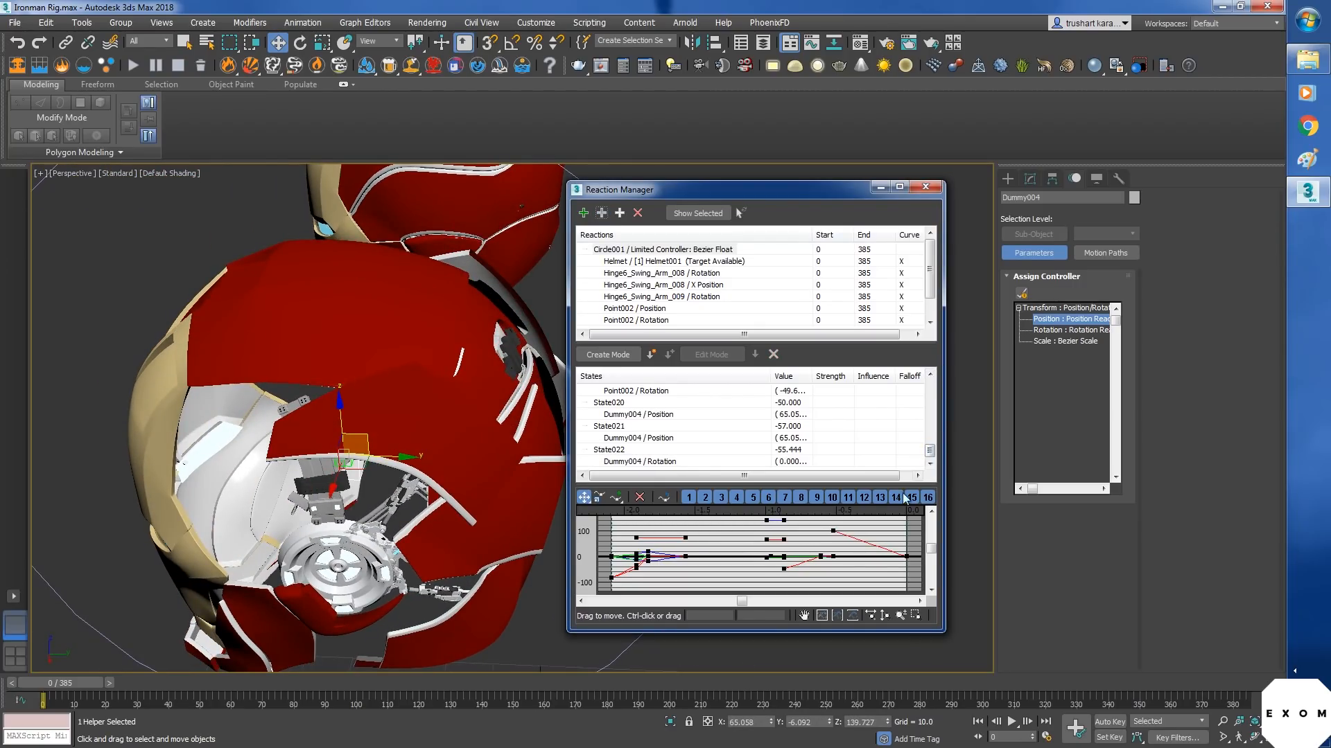
click(788, 450)
text(-57)
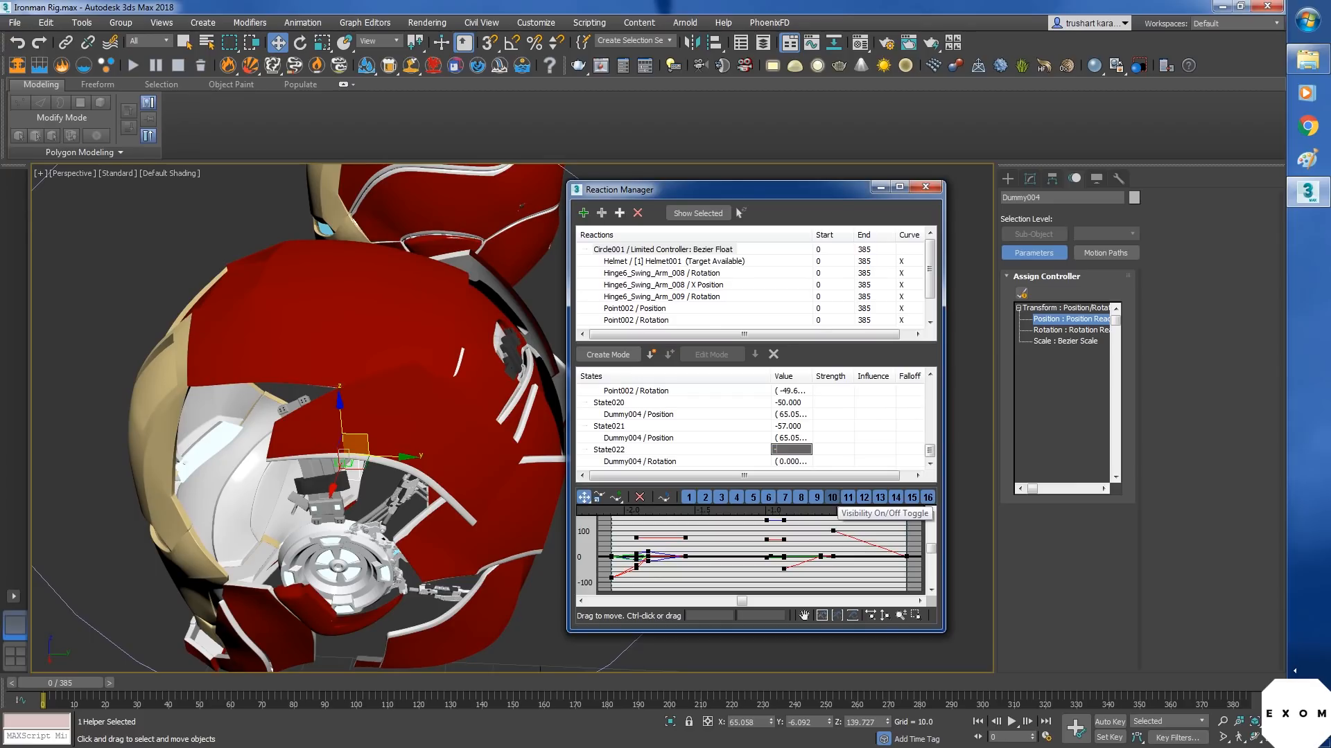
key(Return)
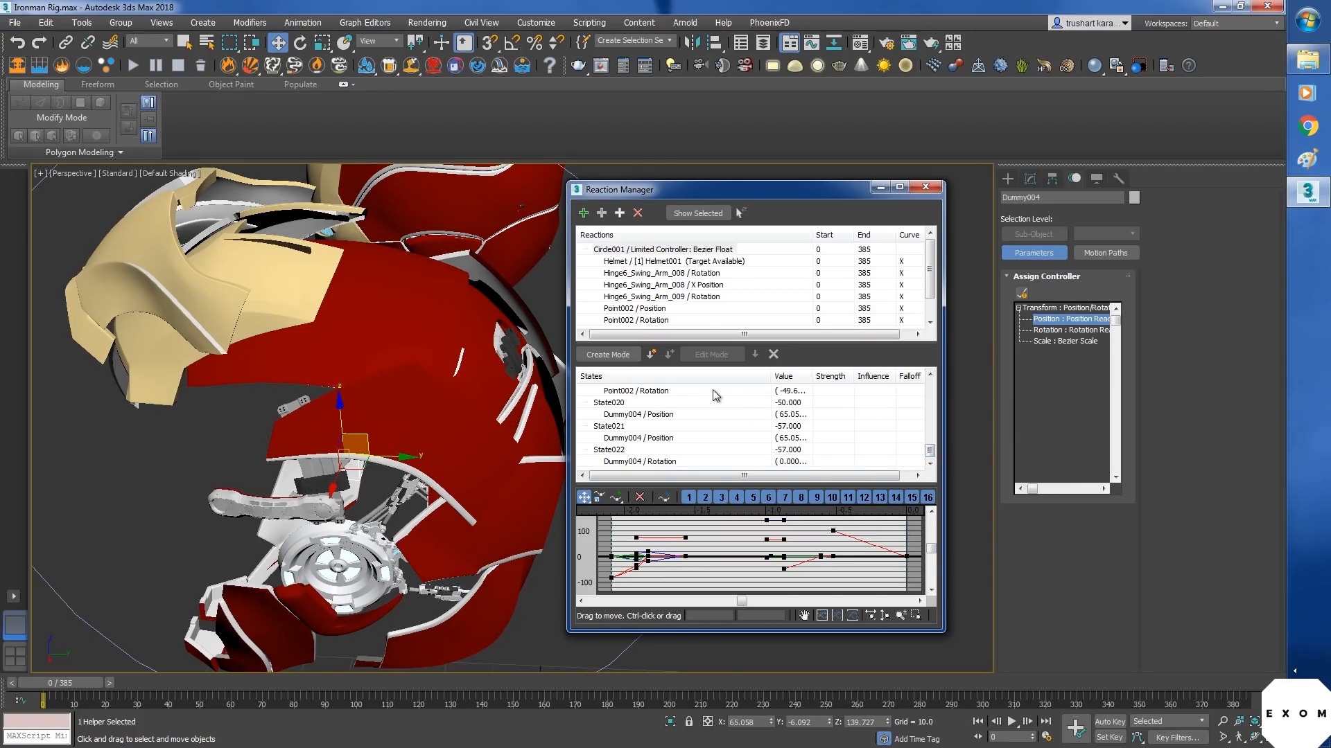
- Create another state containing only the Dummy004 / Rotation entry and set the state's value to -70
click(652, 355)
drag(930, 445, 929, 469)
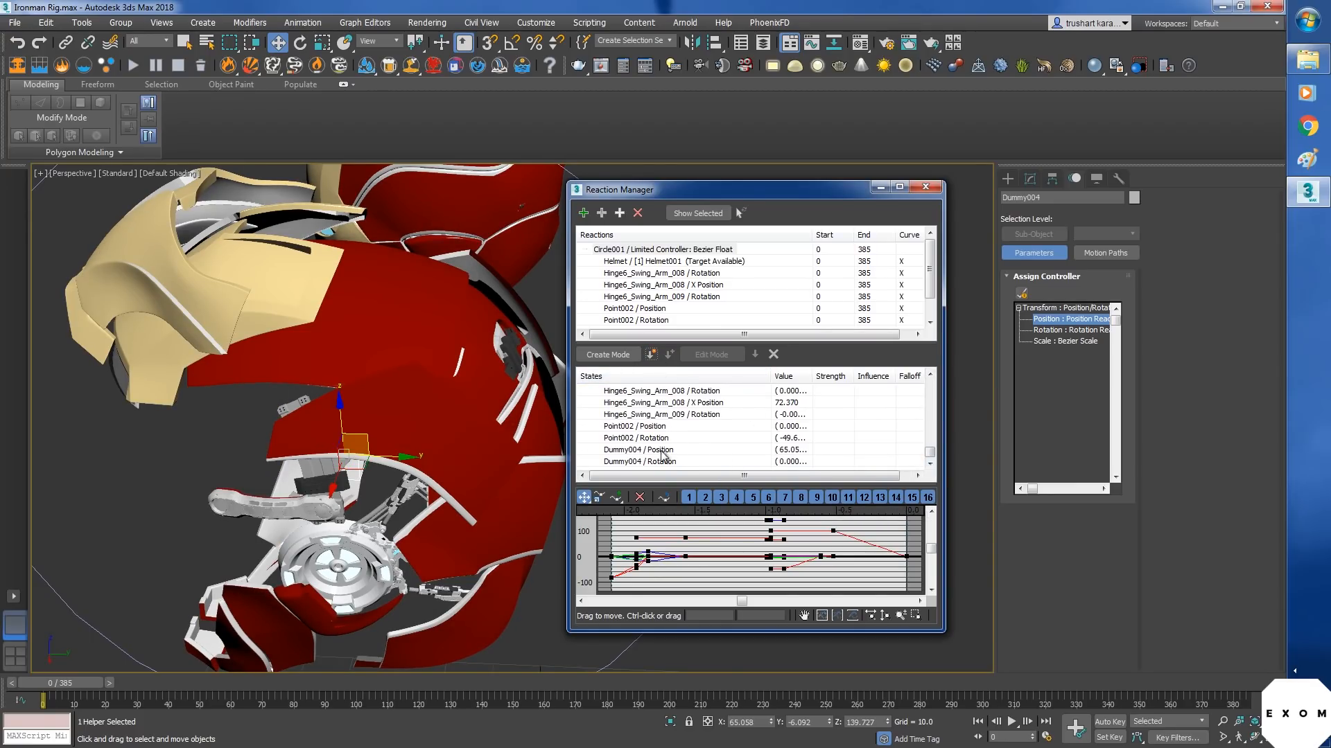
click(662, 451)
shift+click(675, 392)
click(774, 355)
click(707, 450)
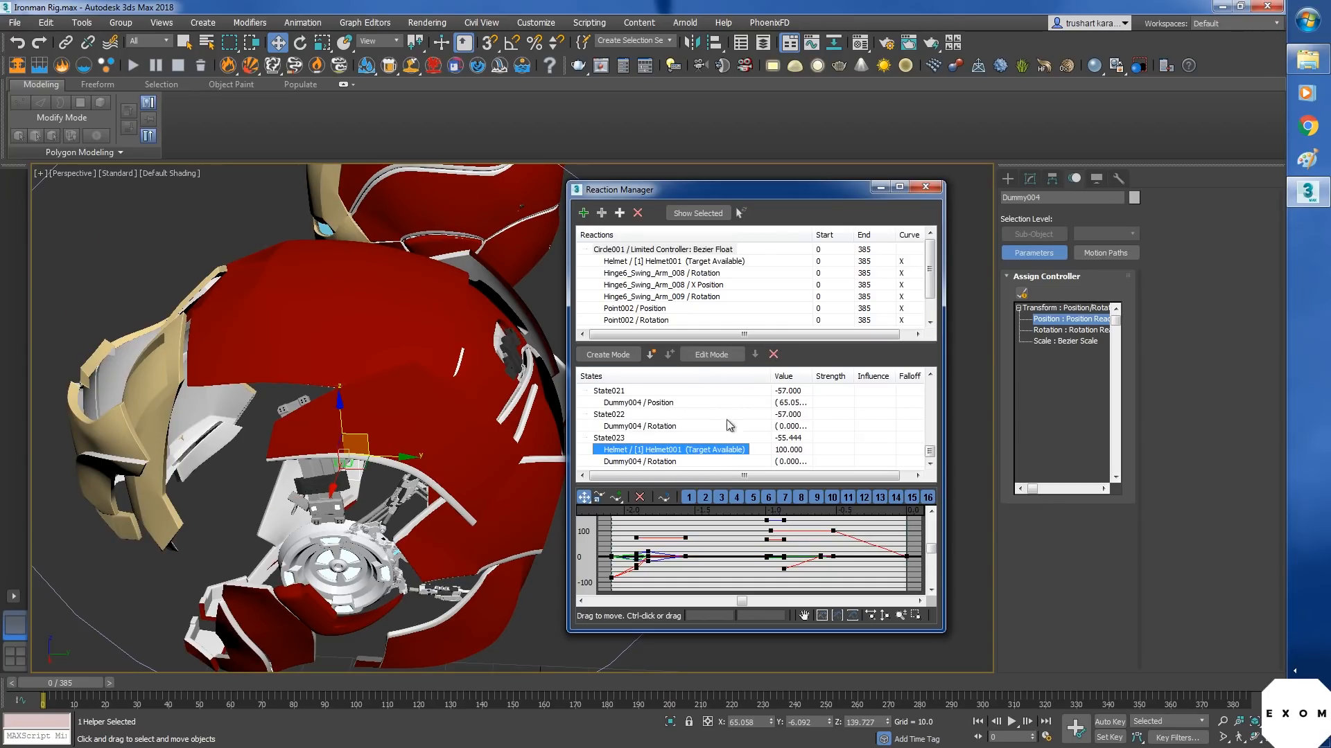
click(774, 355)
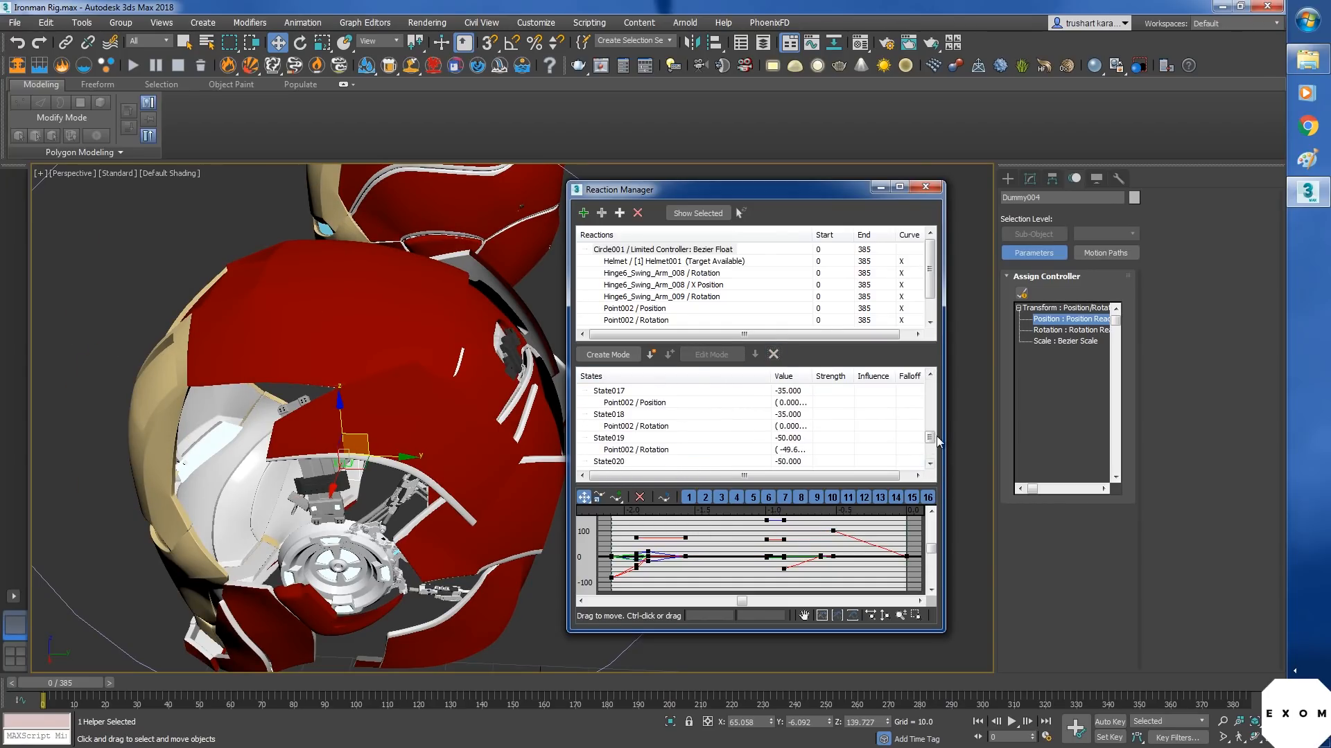
double_click(793, 451)
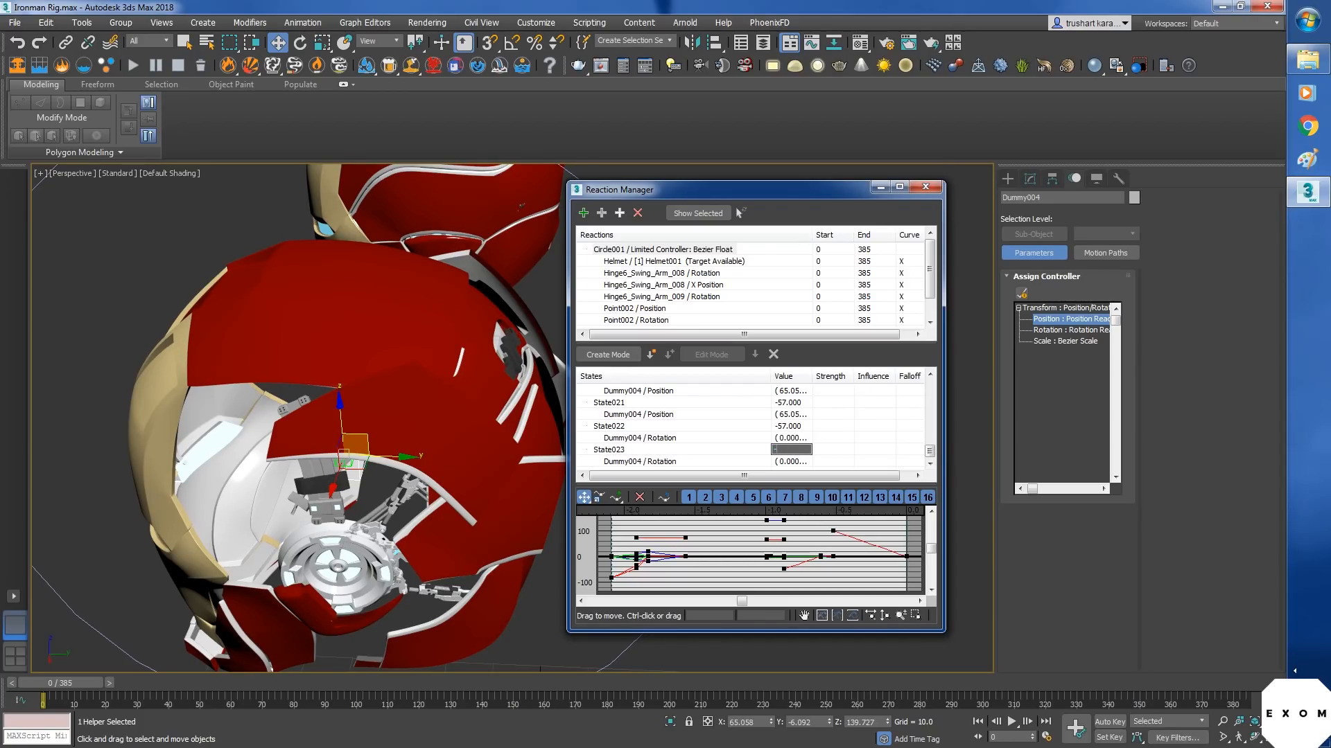
text(-70)
key(Return)
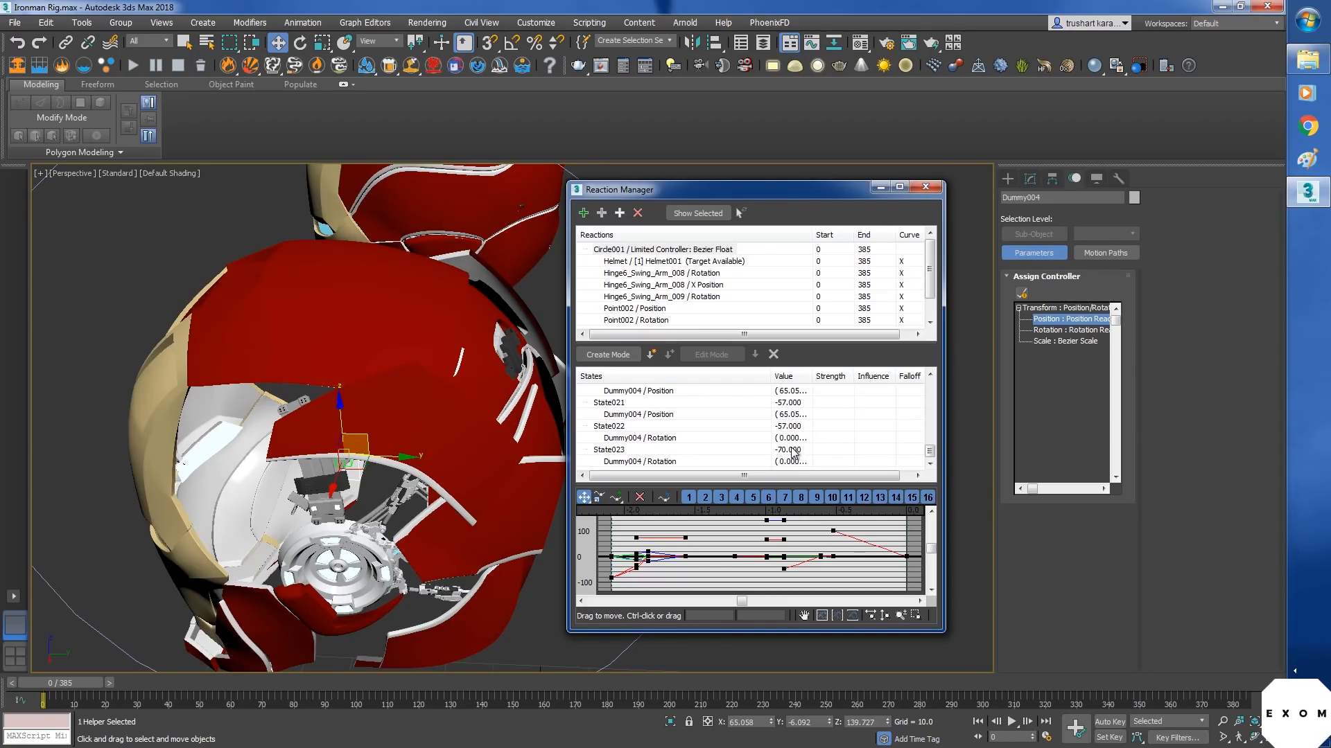
- Edit Dummy004's Rotation in State023, rotating the helper to about -98.2 degrees in X
click(631, 462)
click(717, 360)
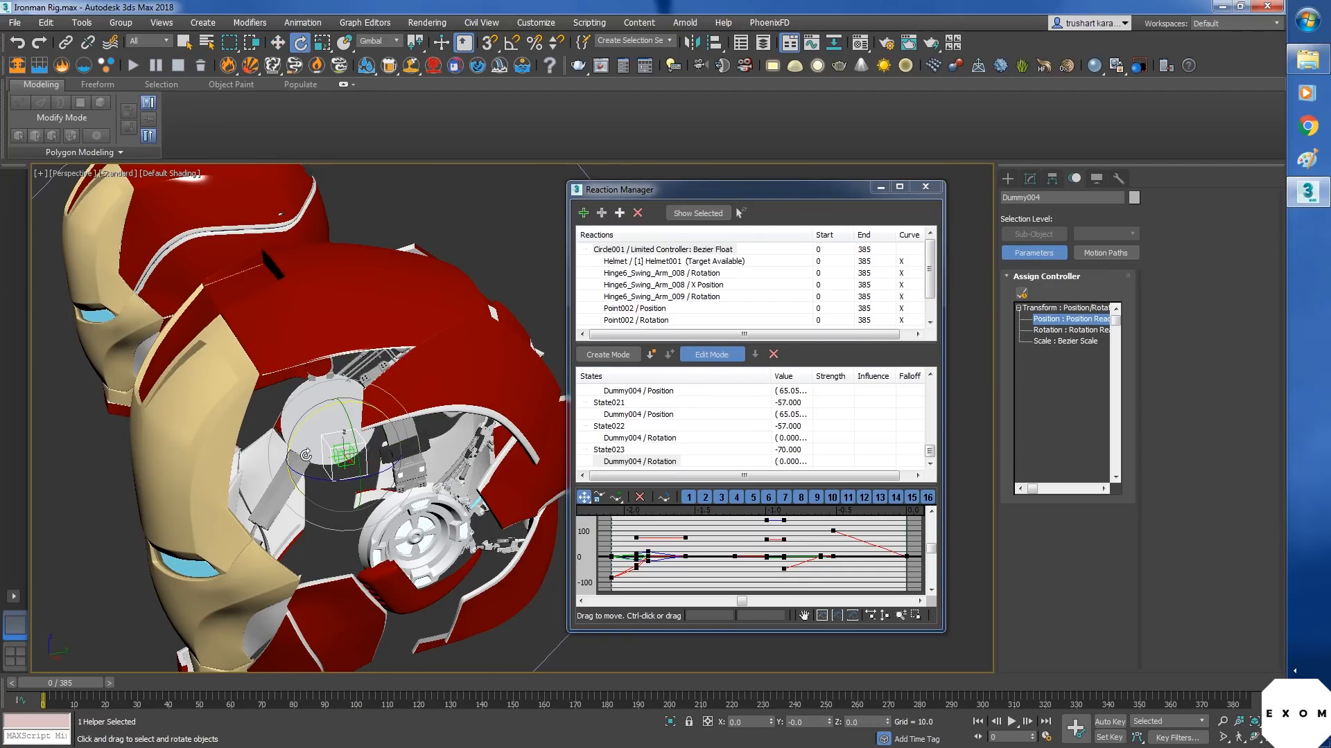
alt+middle_drag(307, 425, 288, 490)
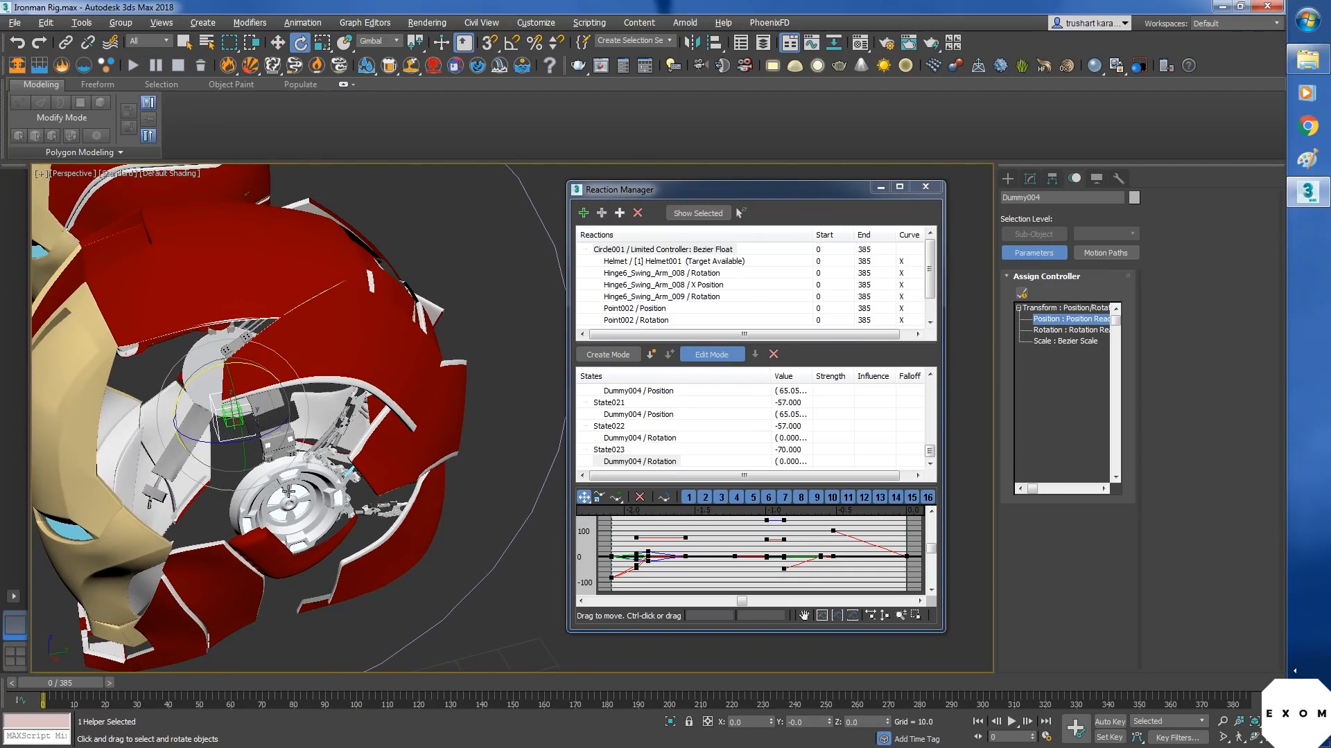
drag(197, 378, 269, 308)
alt+middle_drag(272, 312, 443, 420)
drag(193, 408, 284, 527)
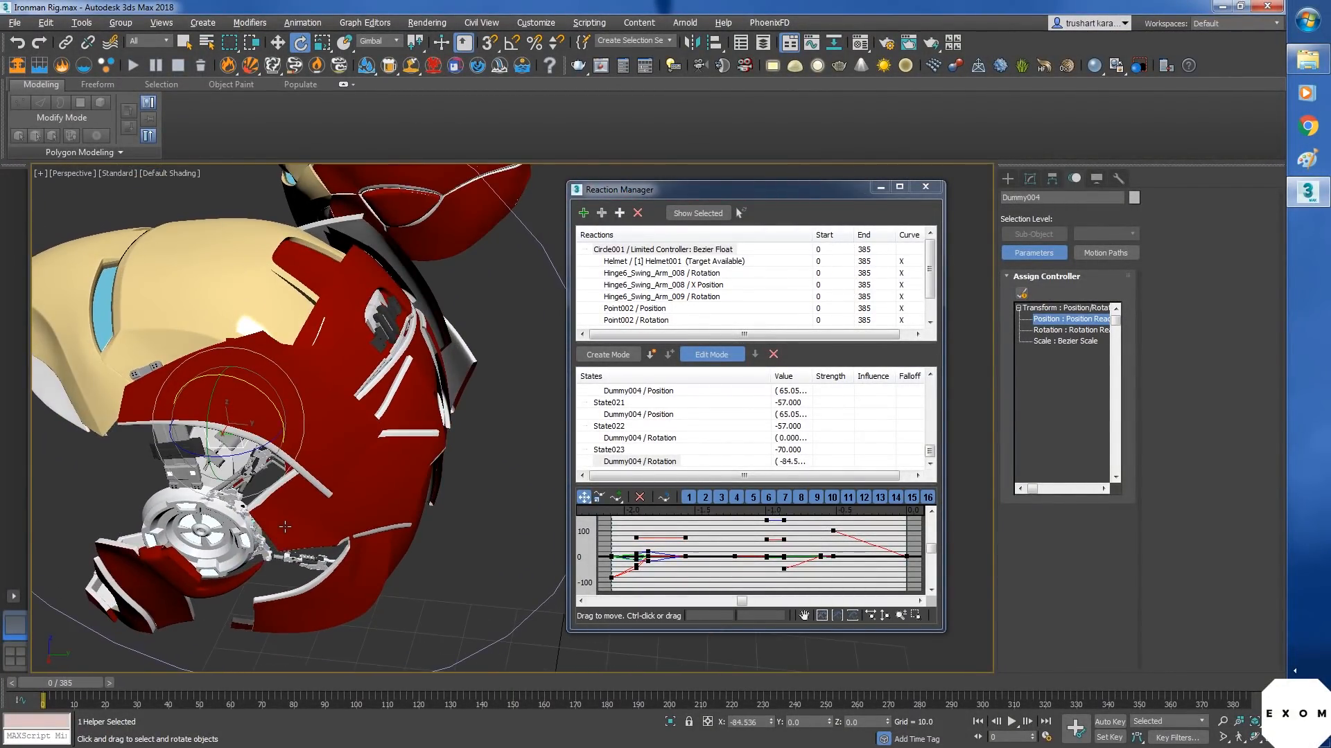
drag(266, 397, 282, 418)
alt+middle_drag(225, 409, 264, 394)
drag(264, 395, 264, 394)
alt+middle_drag(267, 398, 377, 458)
scroll(380, 461, down, 4)
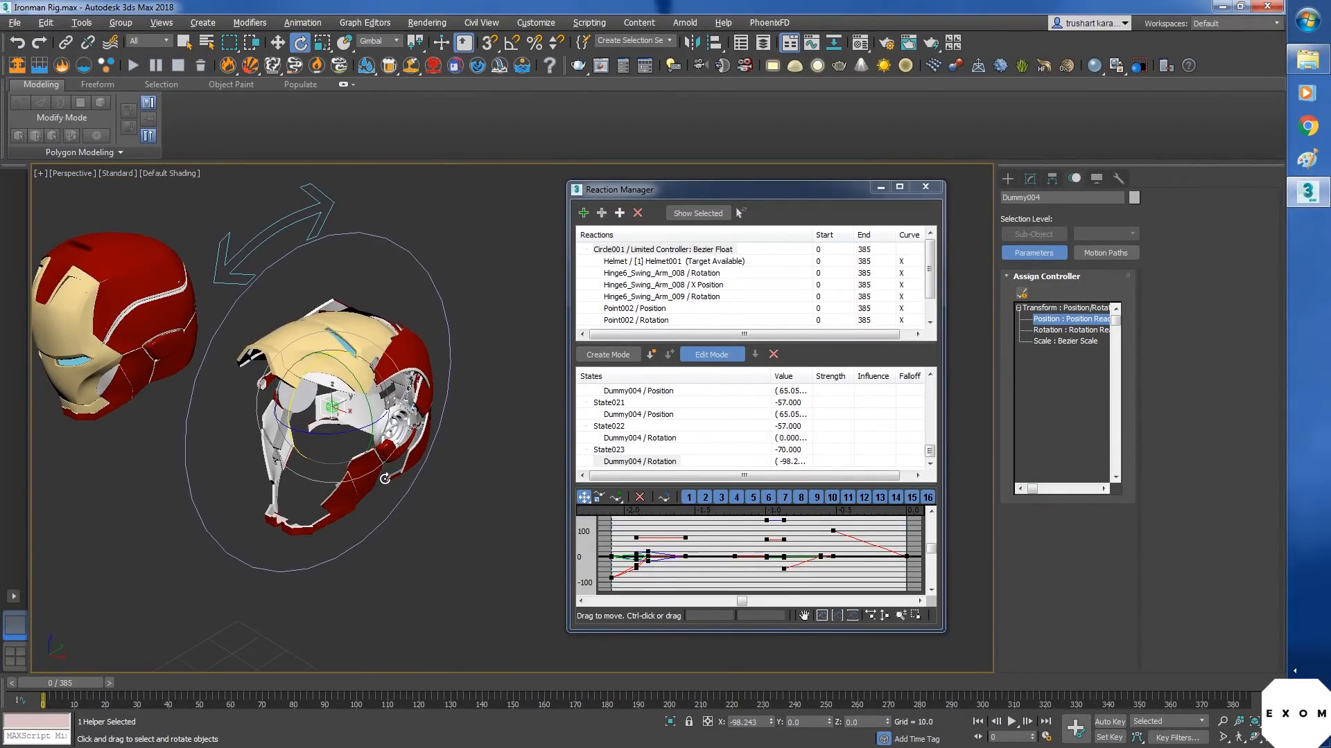
click(739, 354)
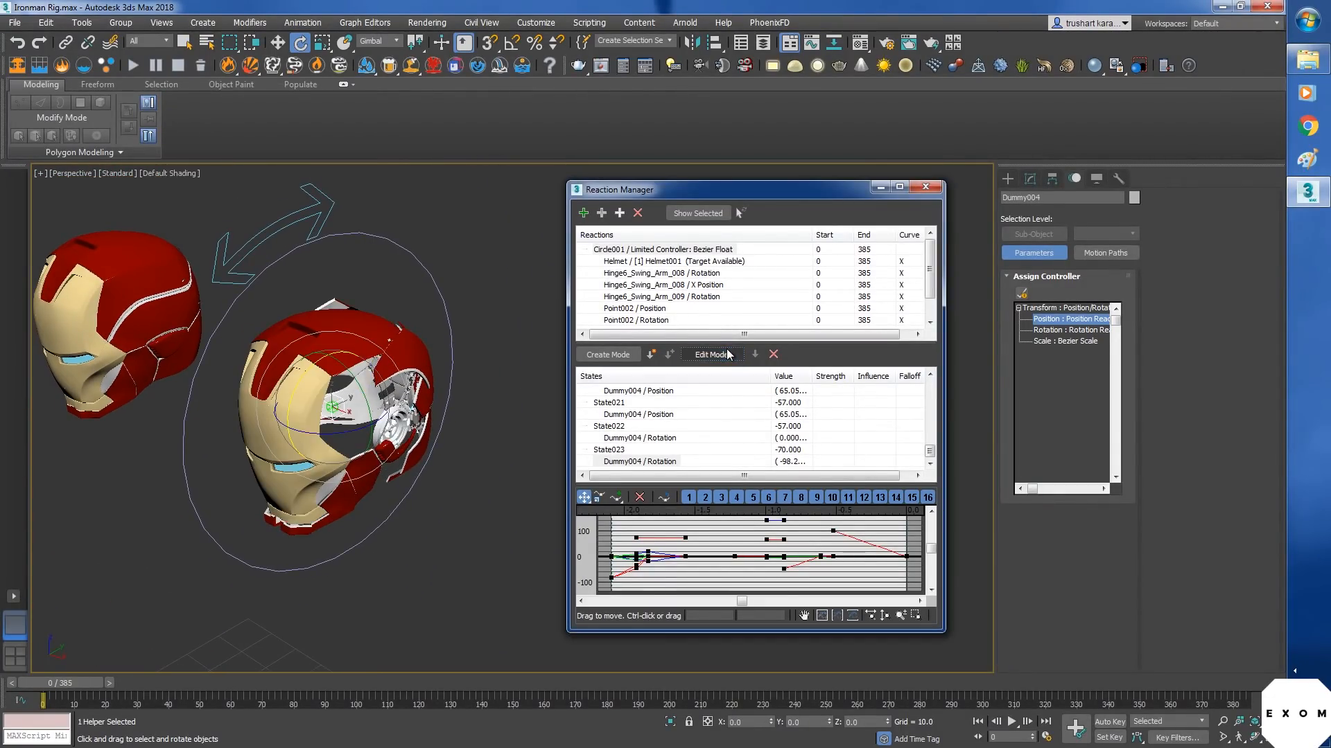
- Rotate Circle001 to examine how the faceplate and Dummy004's linked parts move with the new states
click(295, 253)
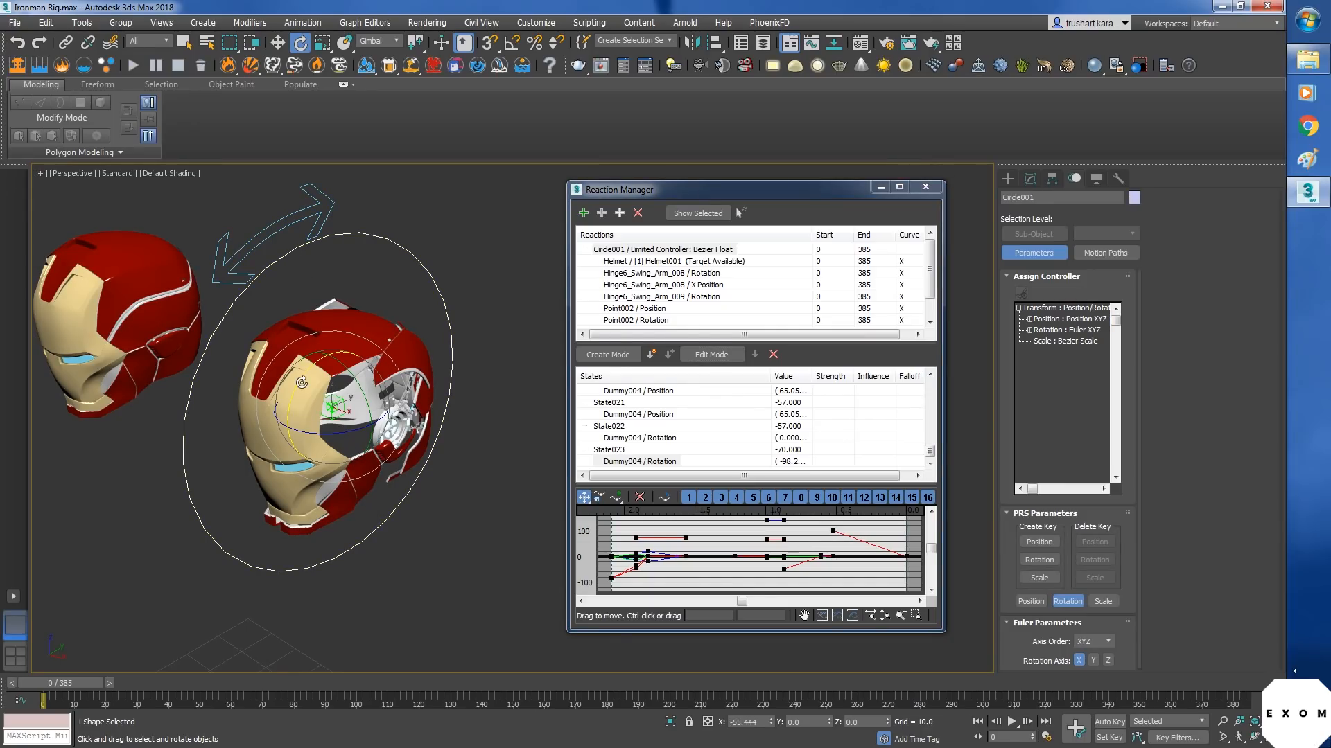
drag(301, 382, 310, 519)
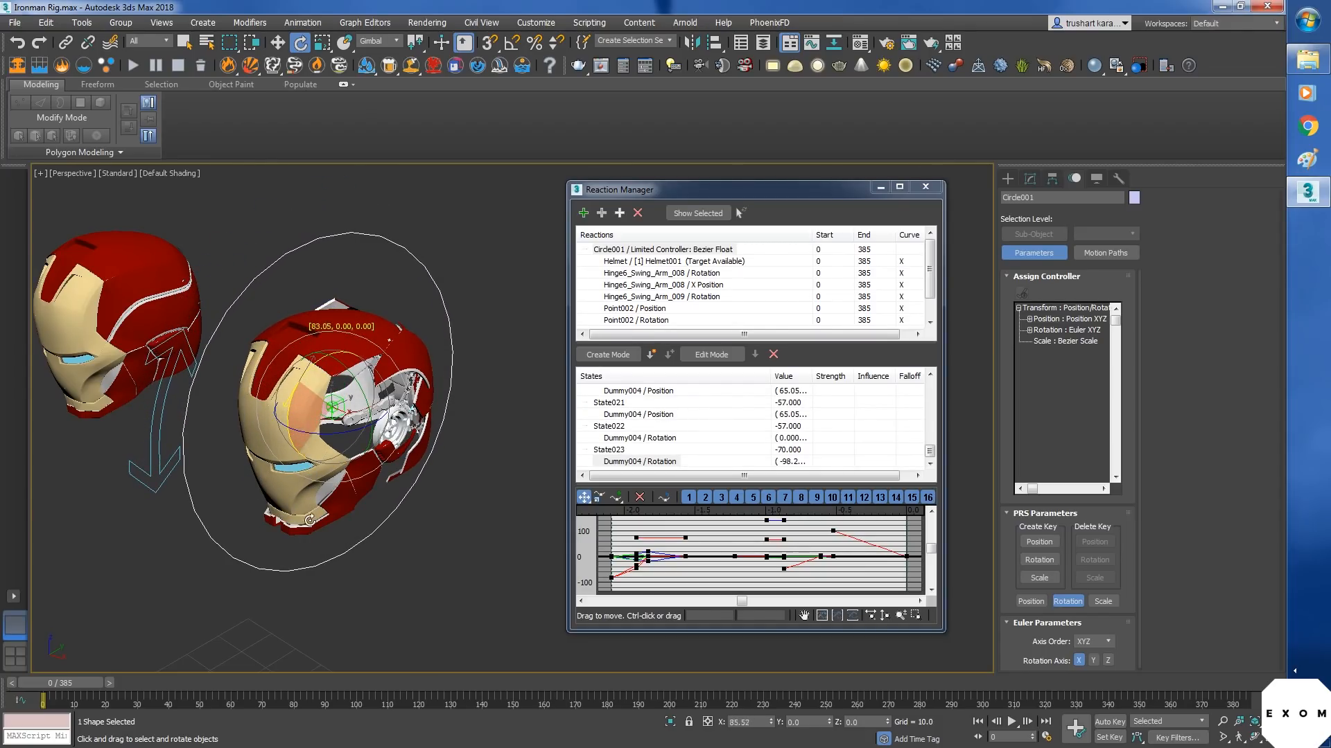
drag(309, 520, 310, 524)
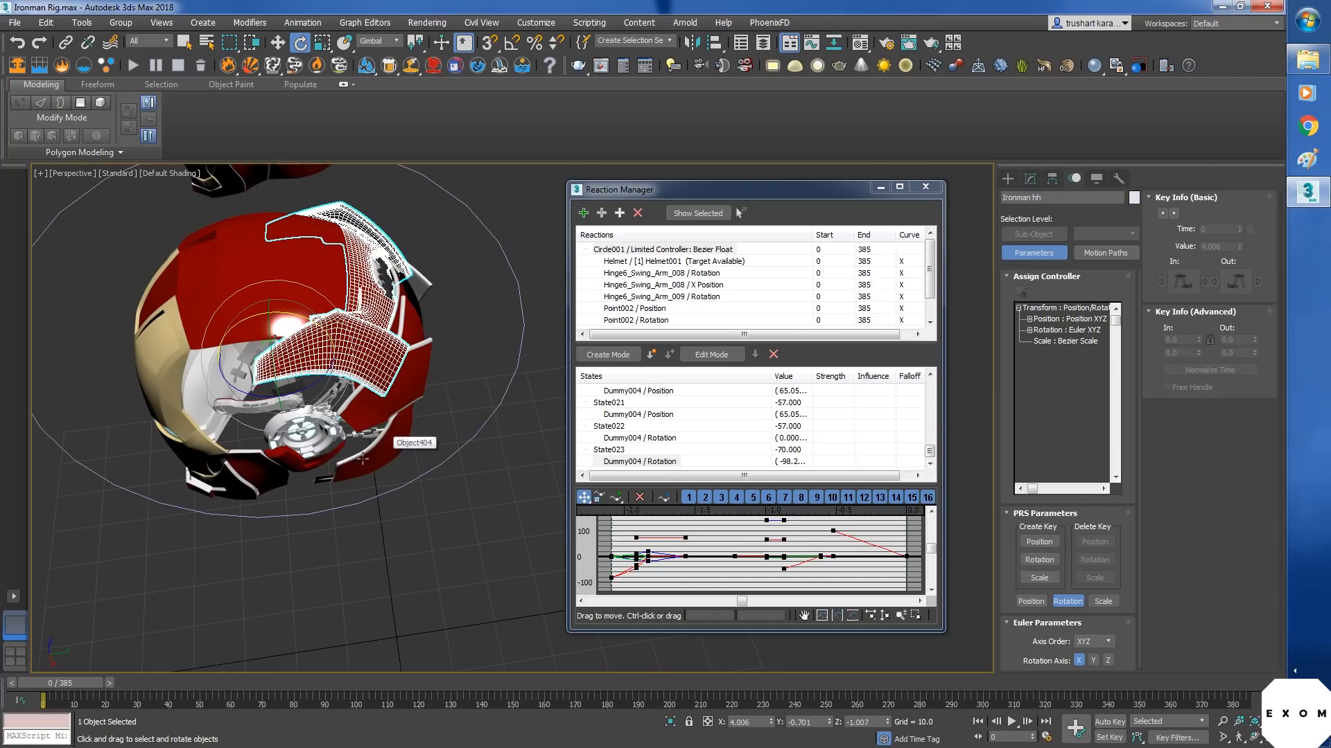
- Scrub the timeline and rotate Circle001 repeatedly to compare how the faceplate, swing arm and linked helmet parts respond
scroll(410, 441, down, 5)
alt+middle_drag(411, 443, 451, 430)
scroll(433, 451, up, 3)
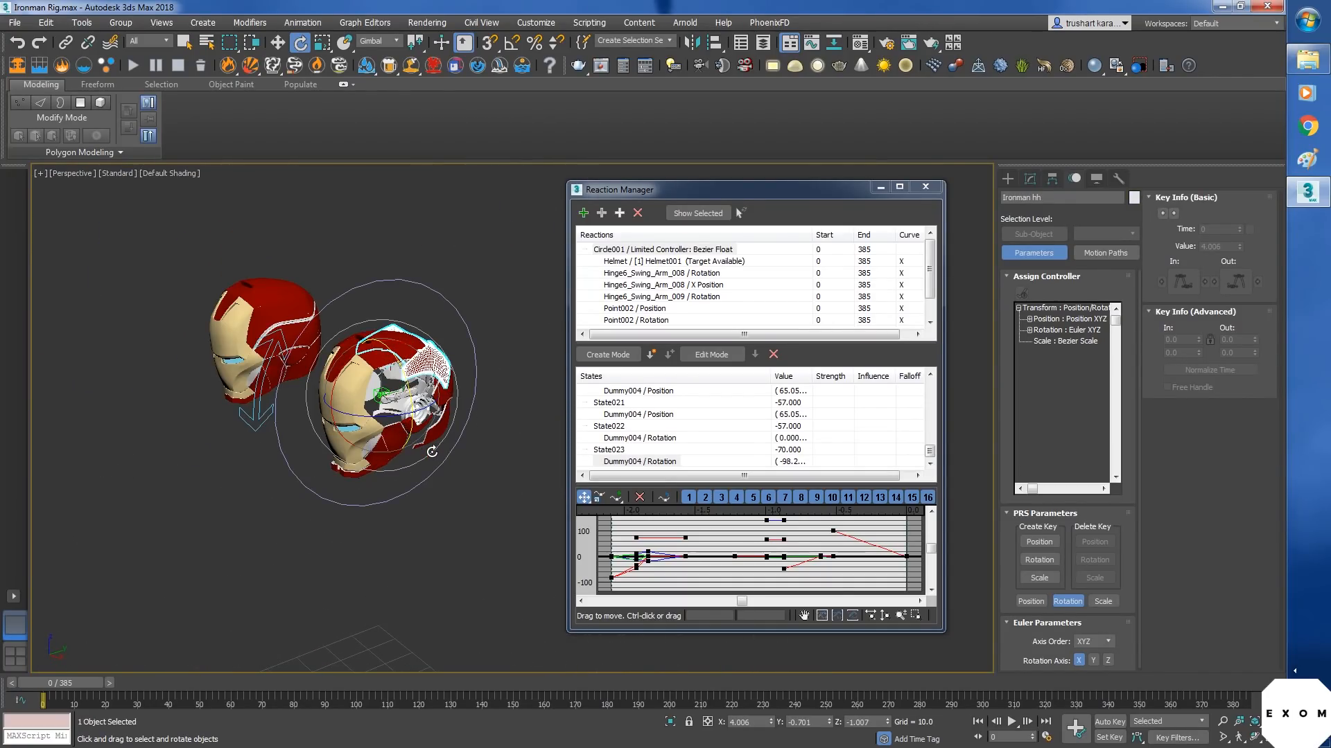
mouse_move(77, 683)
mouse_down()
mouse_move(339, 688)
mouse_move(30, 678)
mouse_move(511, 669)
mouse_move(152, 668)
mouse_up()
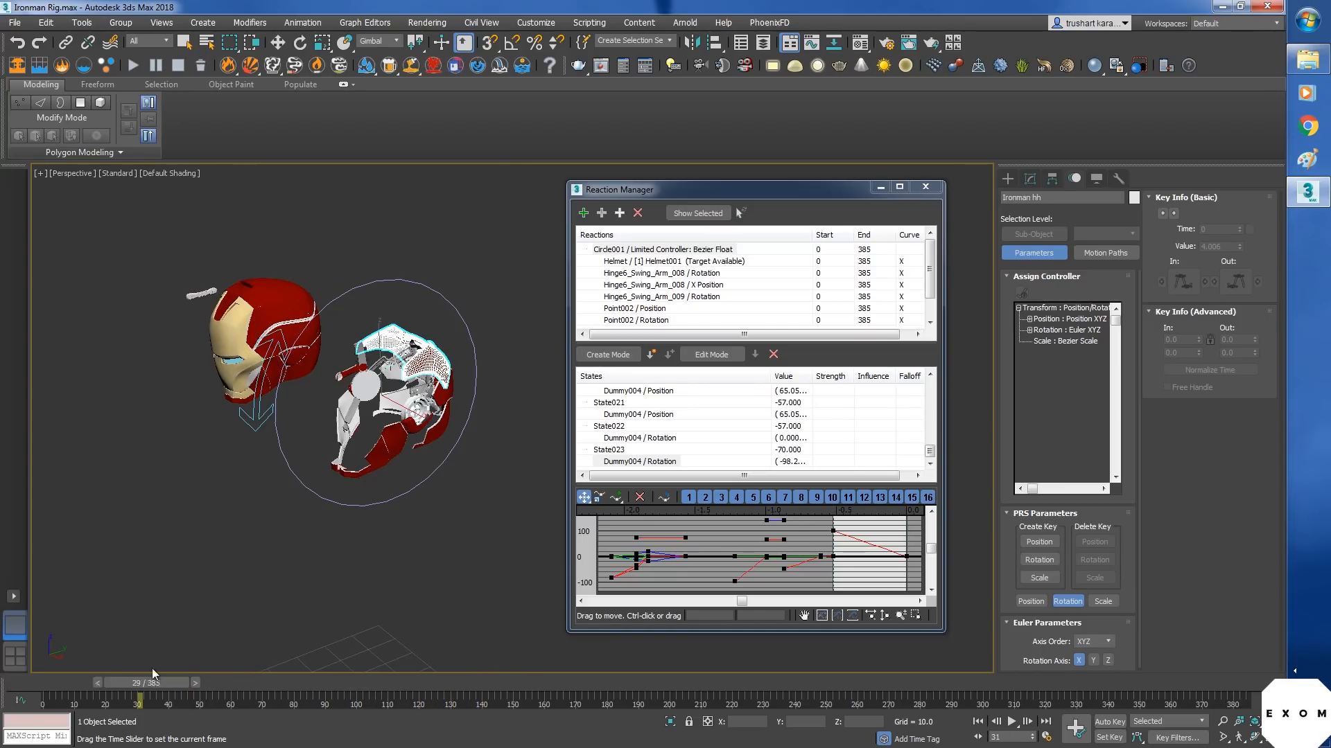
key(e)
click(169, 575)
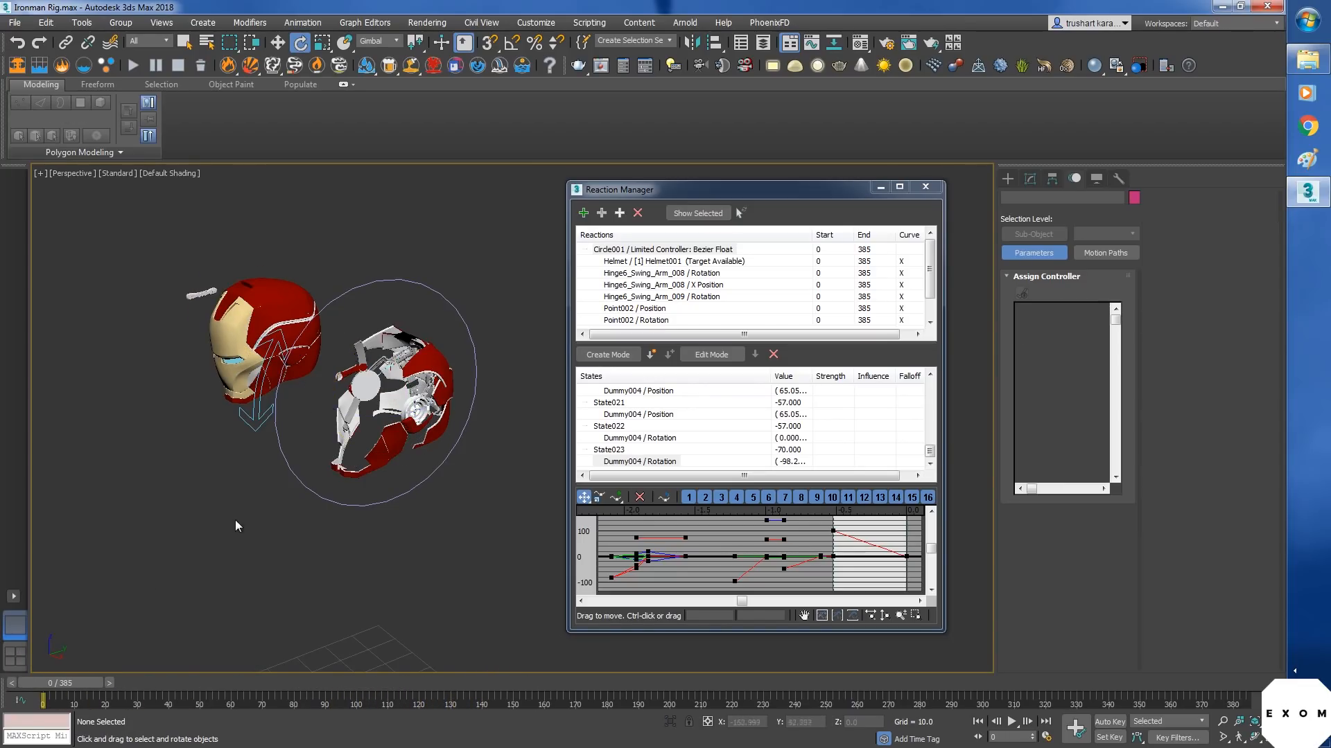
click(288, 447)
drag(337, 389, 328, 422)
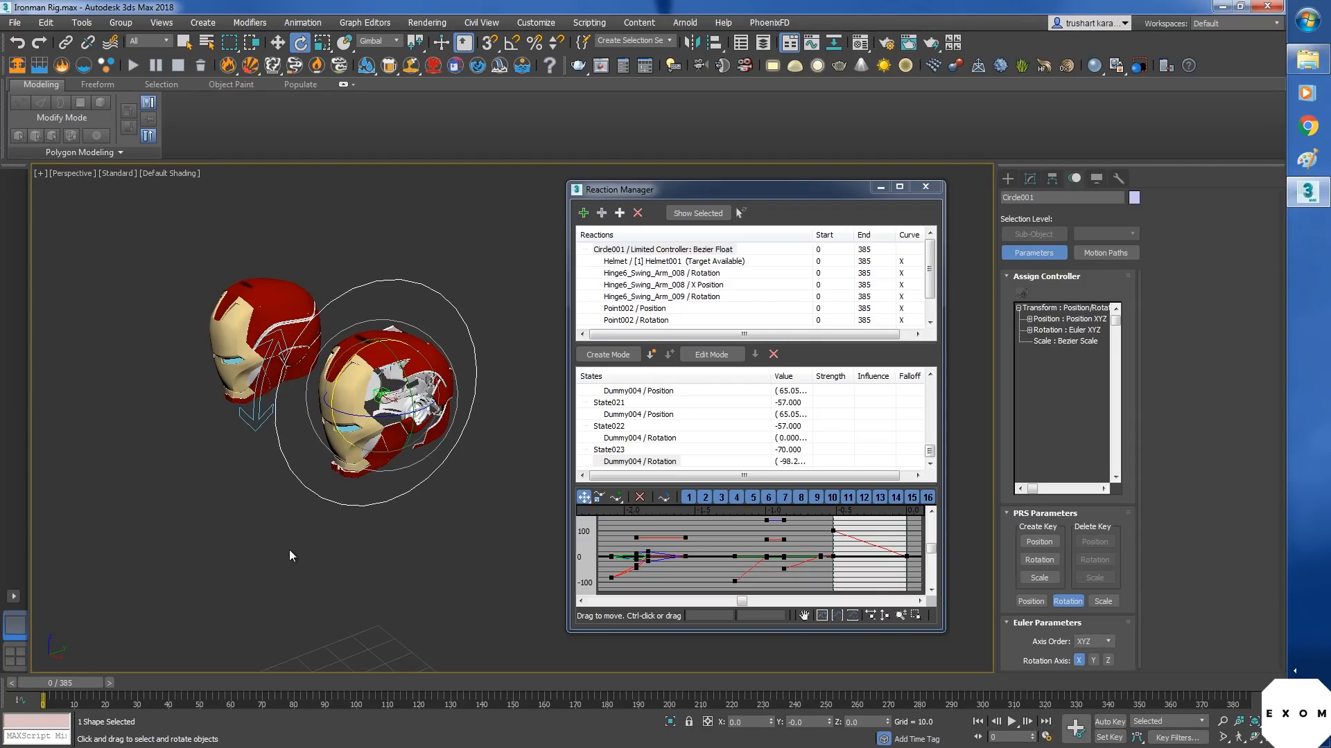
click(289, 550)
mouse_move(65, 682)
mouse_down()
mouse_move(119, 683)
mouse_move(57, 686)
mouse_up()
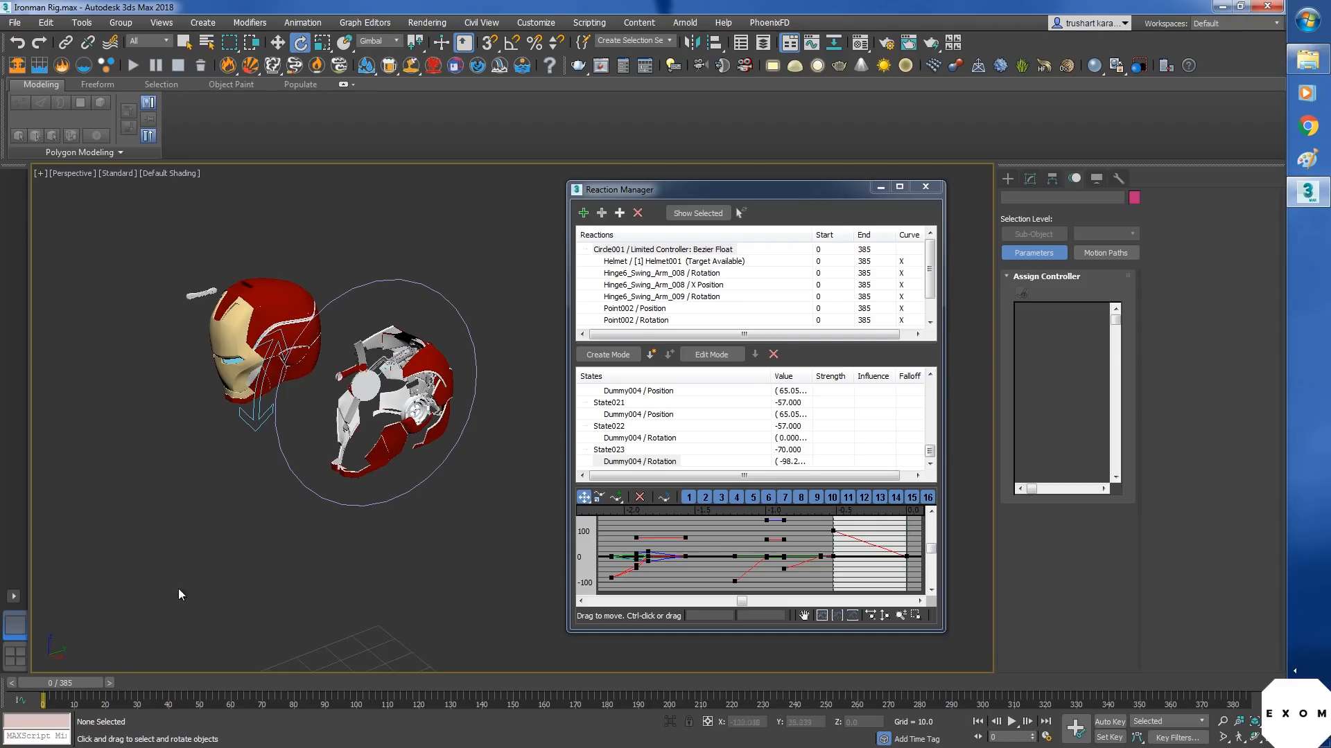
click(288, 472)
drag(340, 382, 333, 442)
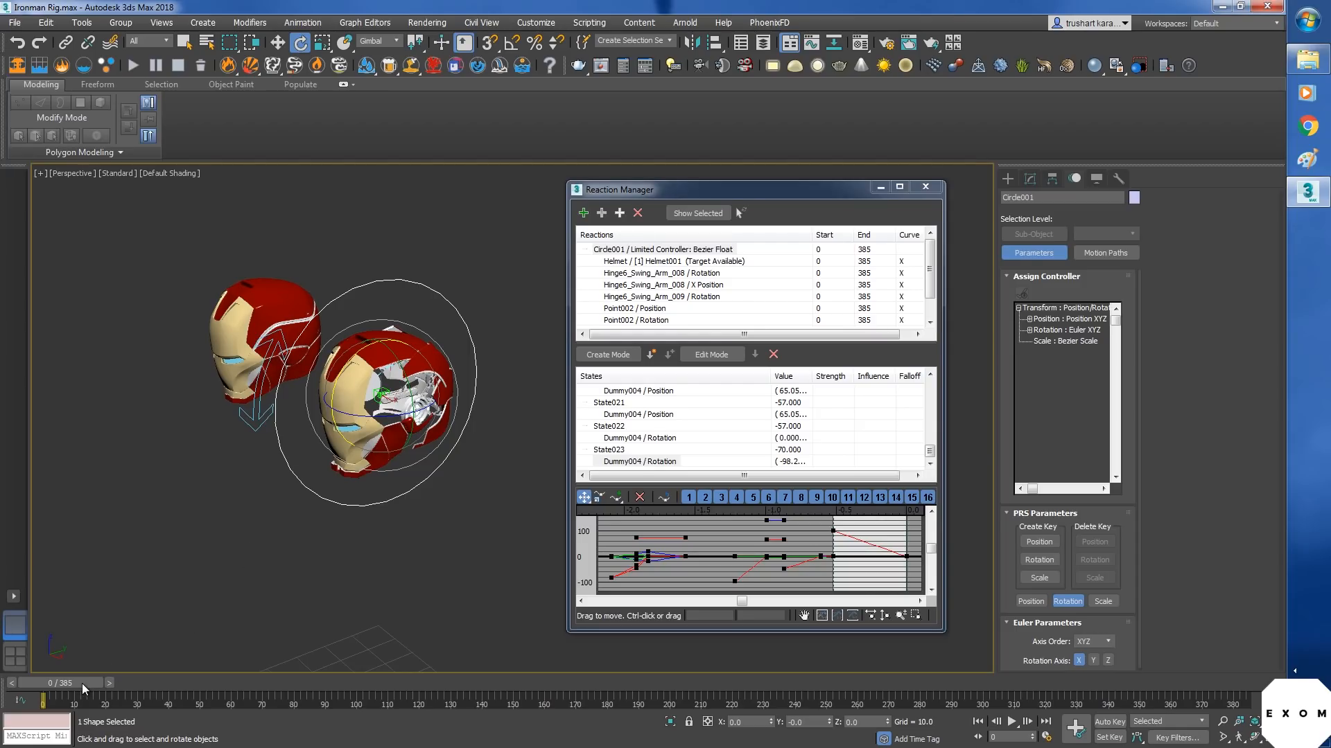
drag(82, 683, 2, 662)
key(e)
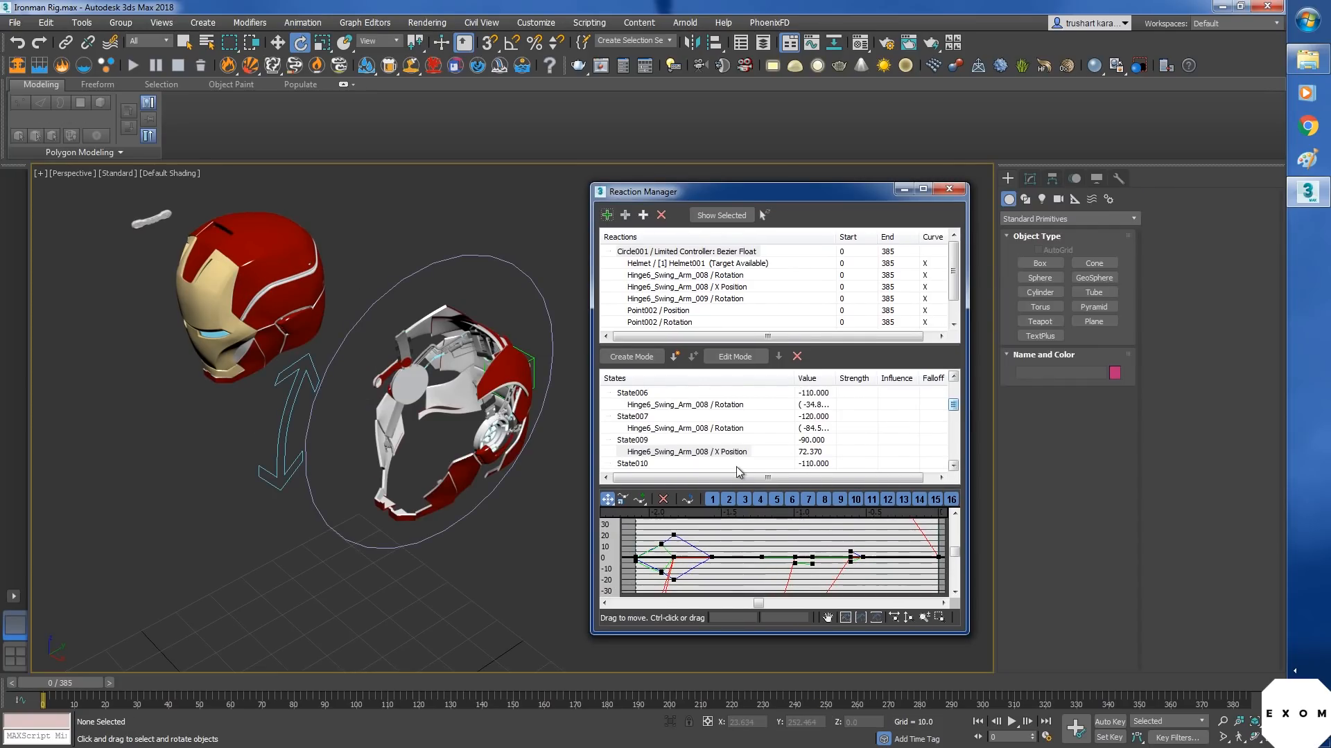
- Select State009's Hinge6_Swing_Arm_008 / X Position entry and widen the Value column to read the states' full values
click(727, 452)
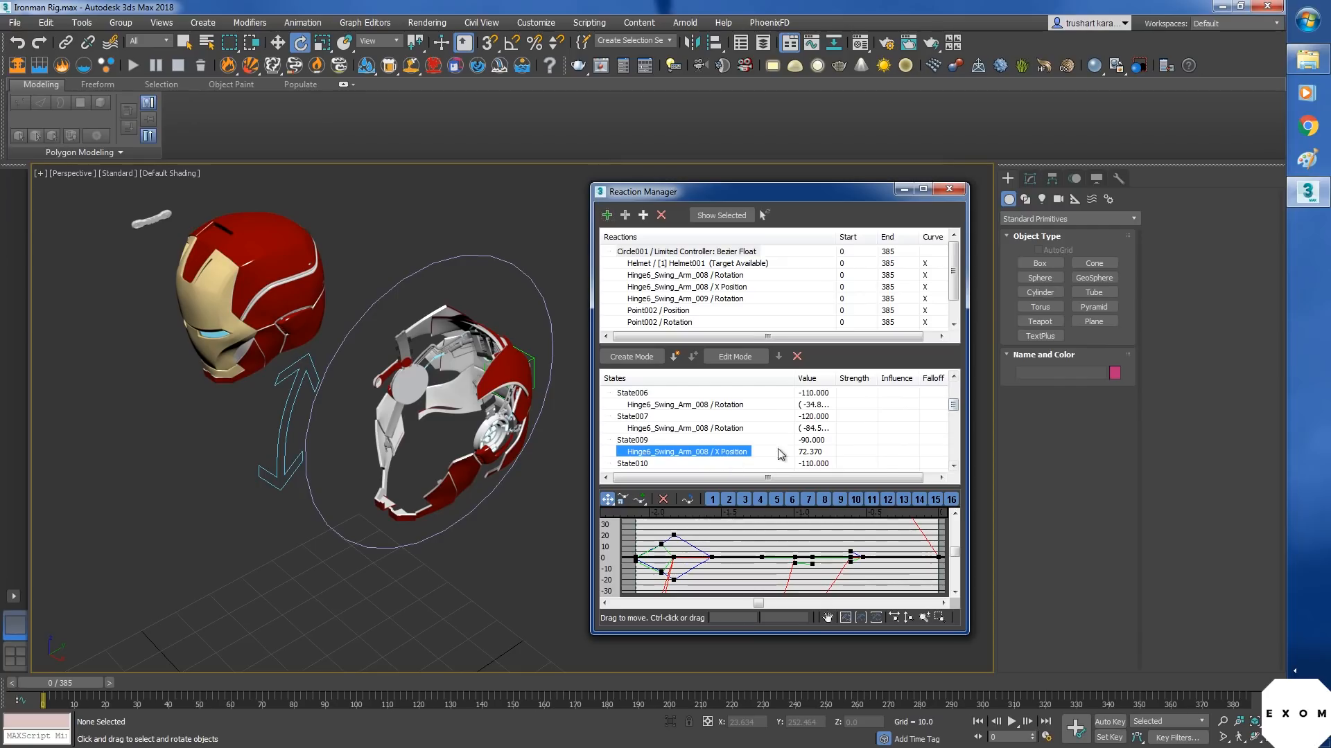
click(953, 466)
click(954, 466)
click(953, 465)
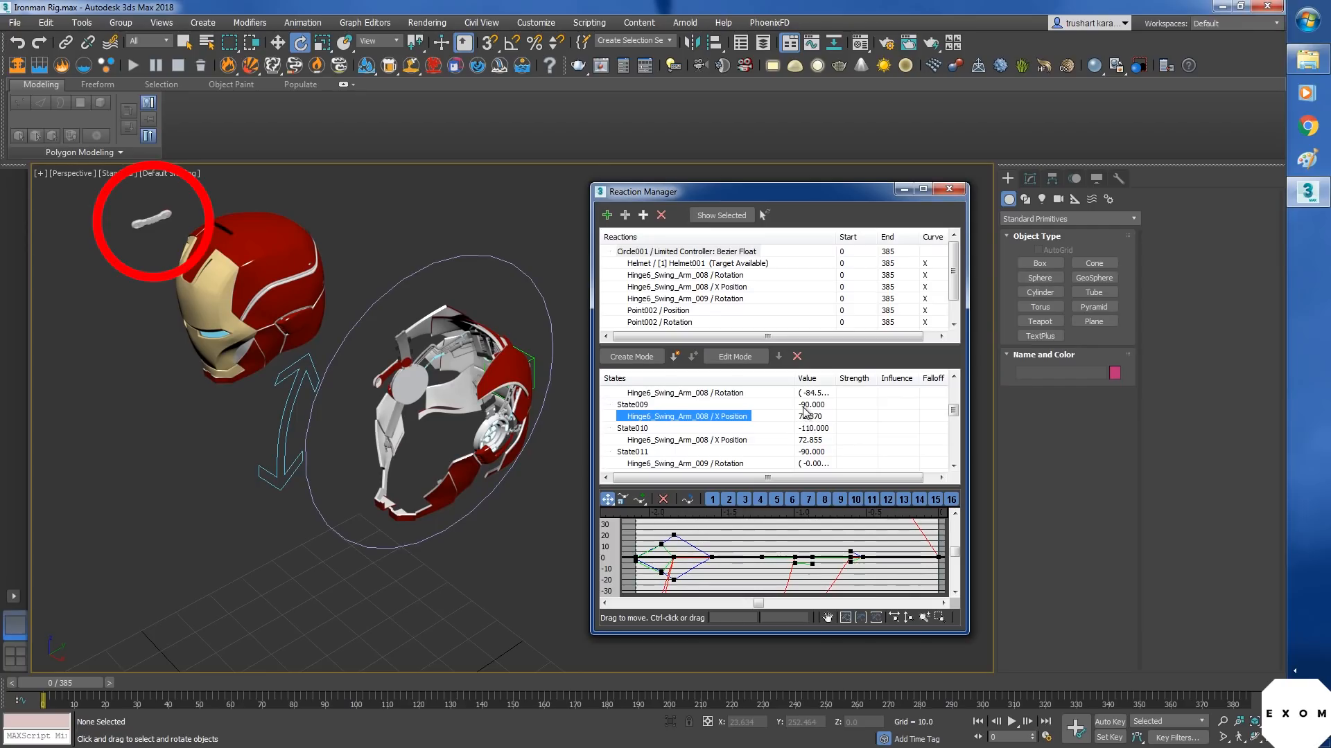
drag(835, 378, 899, 378)
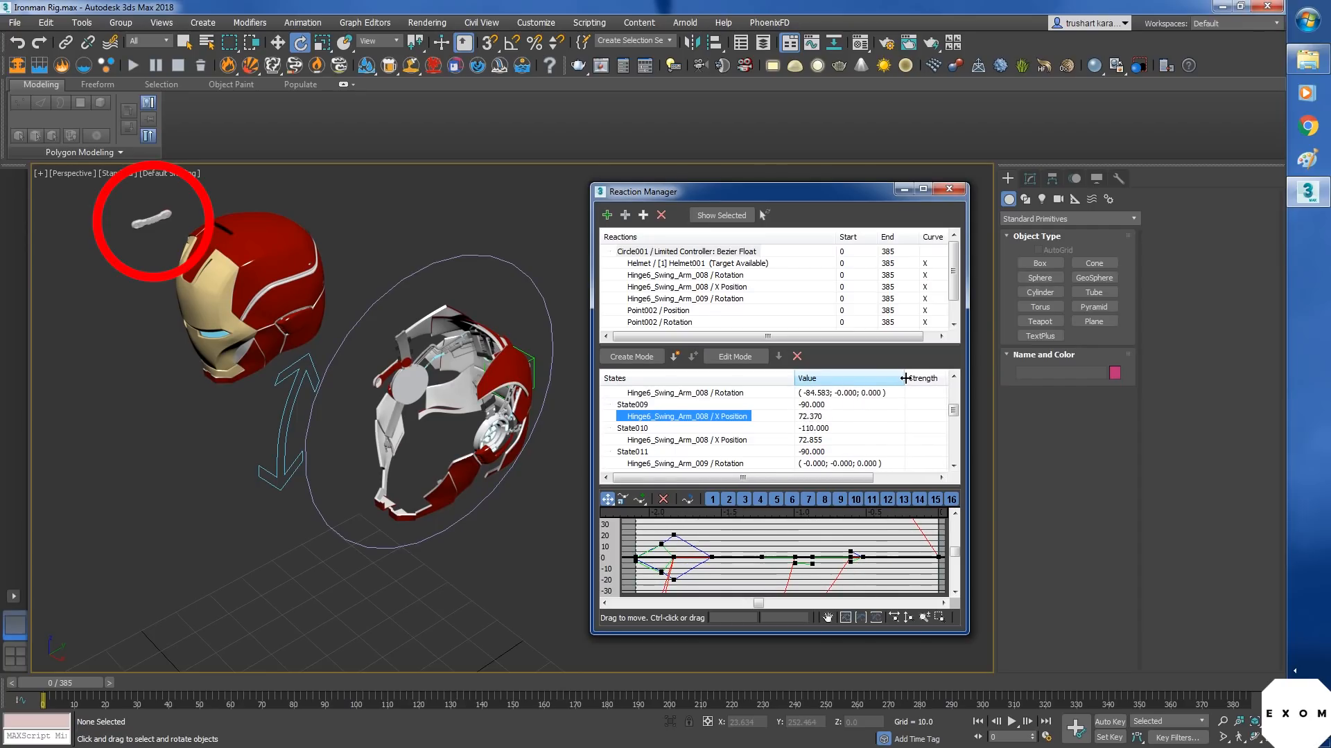
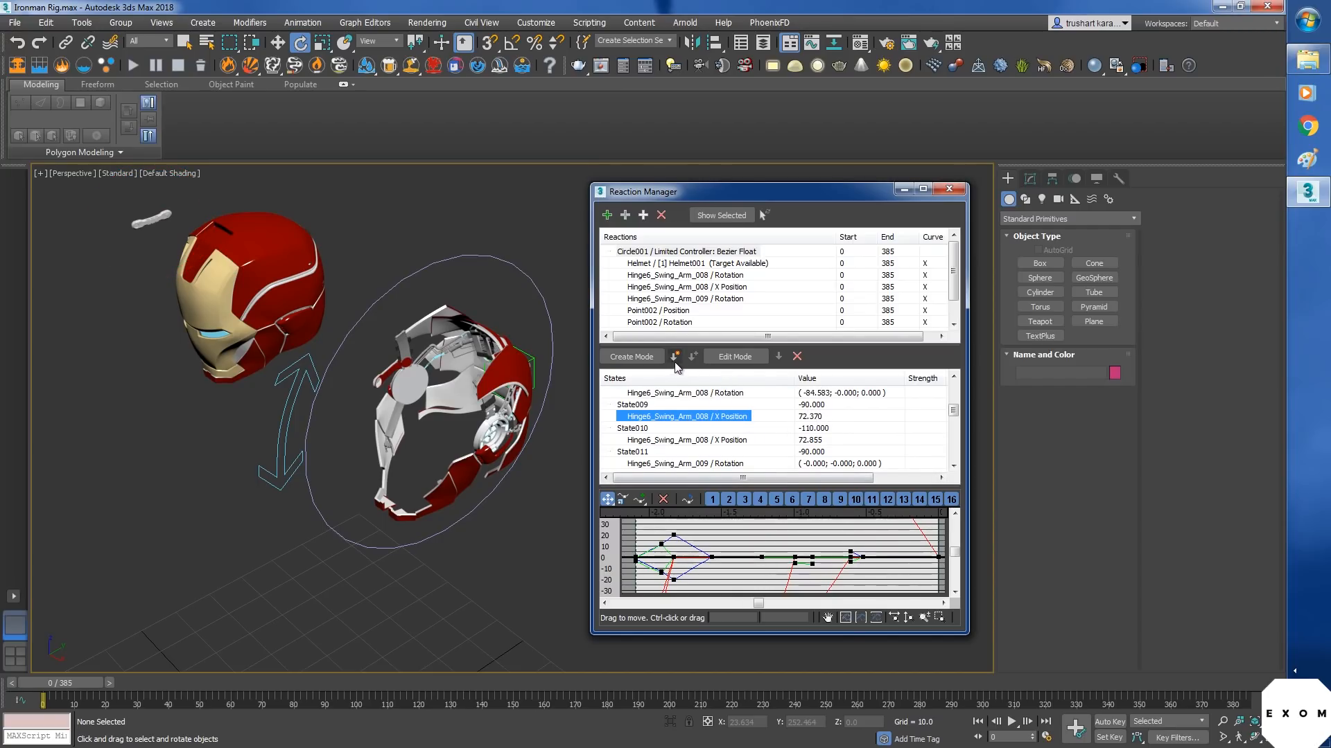
- Set Circle001's X rotation to -90 and create a new reaction state from that pose
click(309, 410)
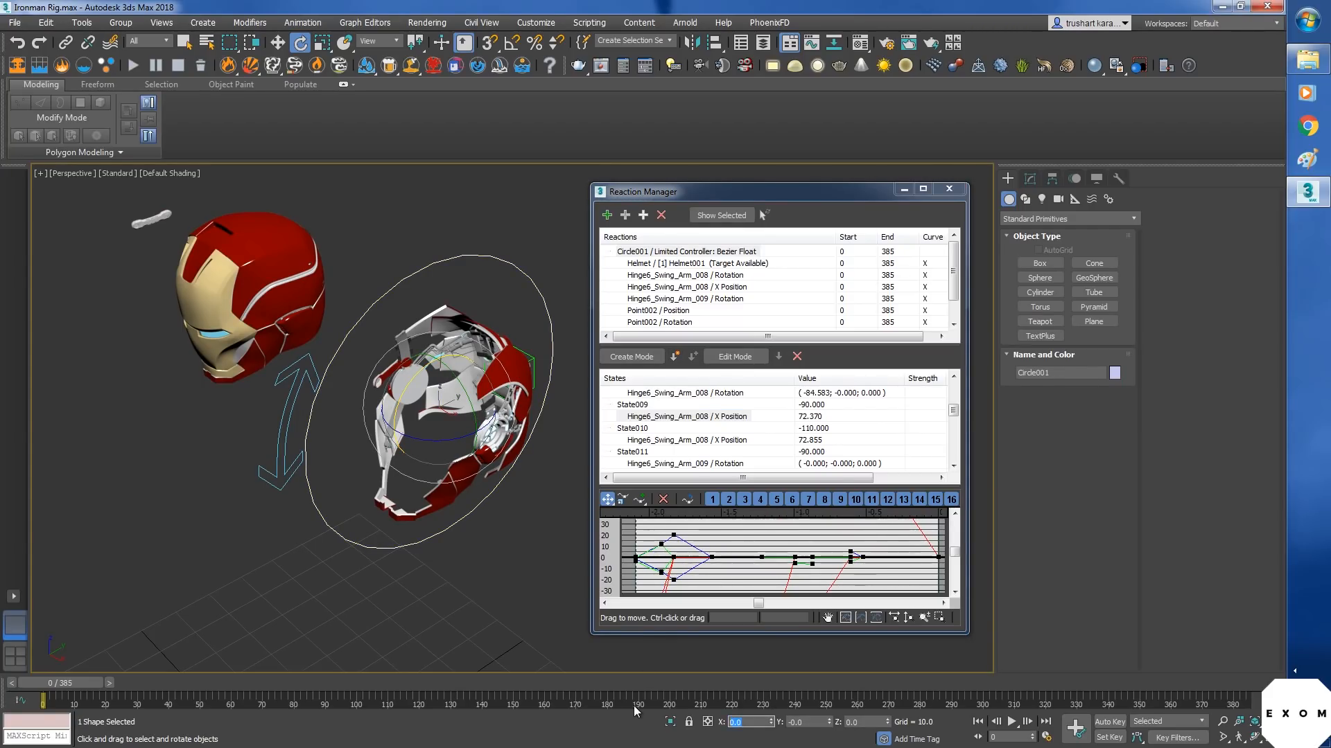
text(-90)
key(Return)
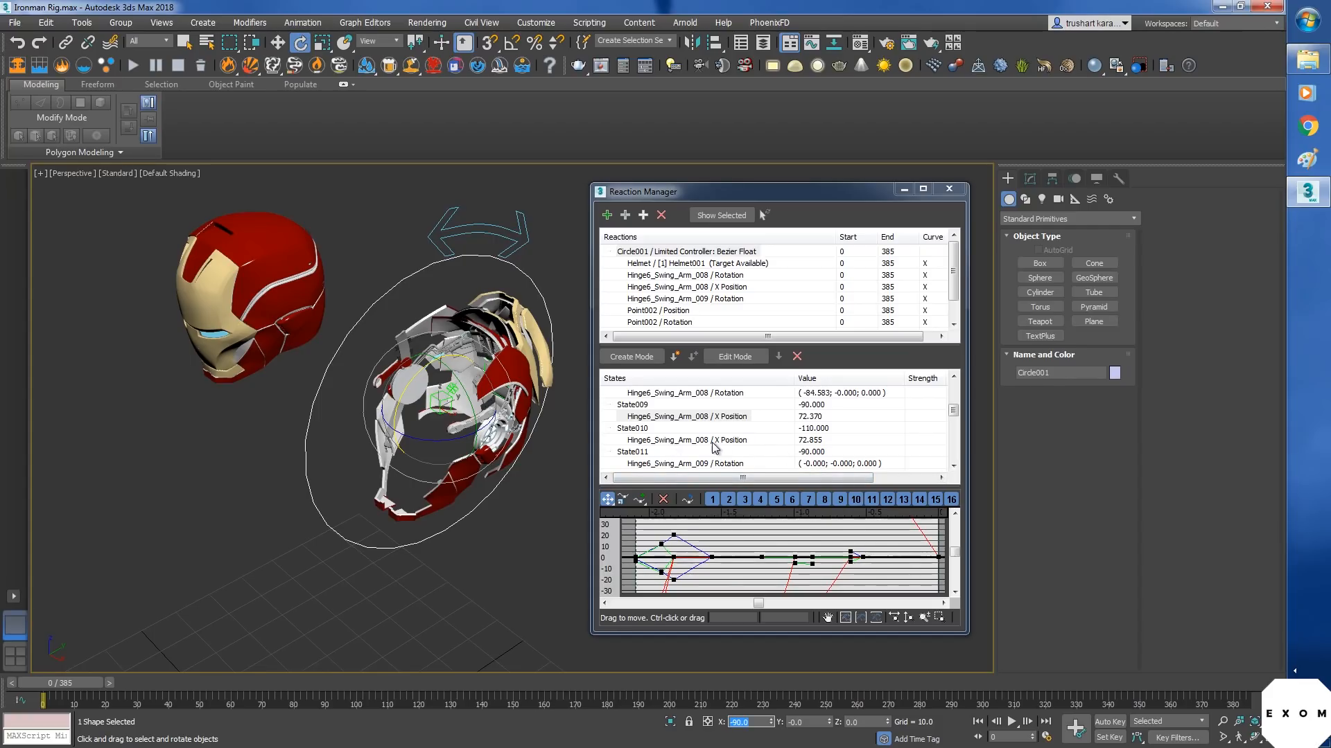
click(677, 357)
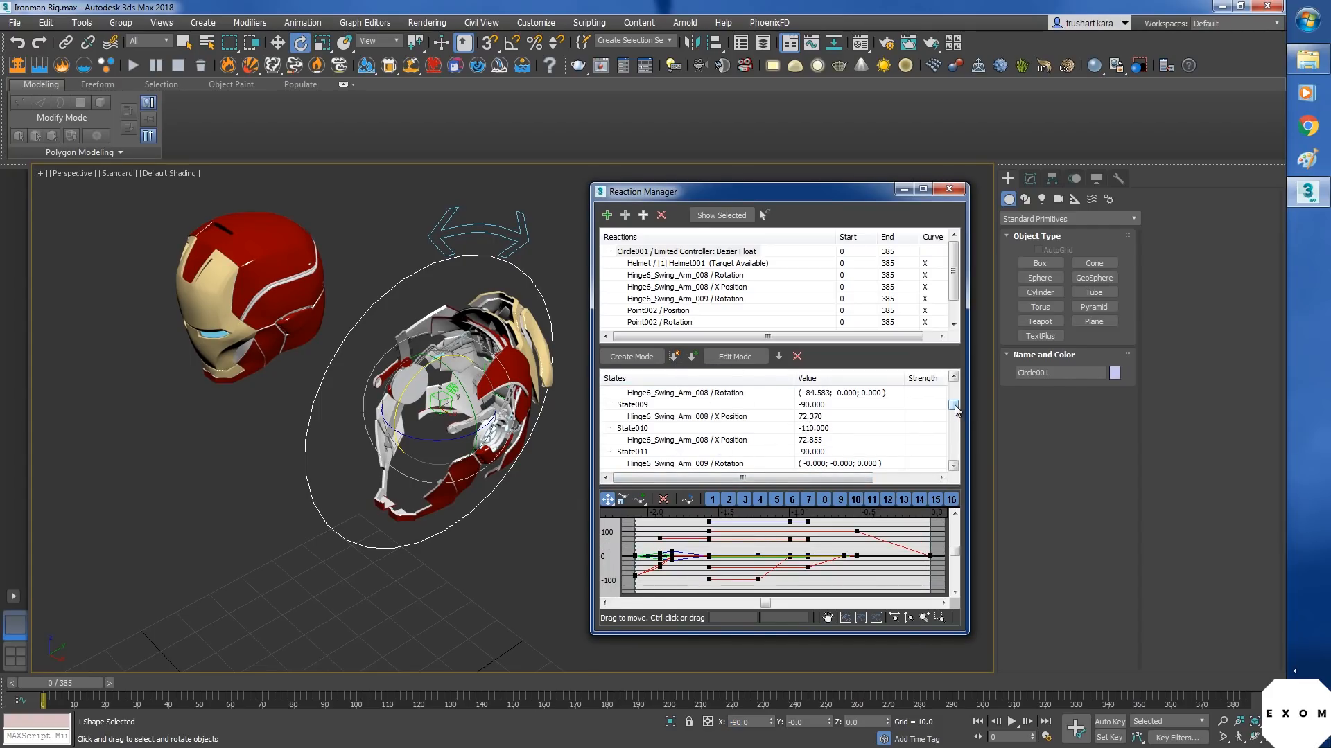
- Delete every entry in State024 except Hinge6_Swing_Arm_008 / X Position and set the state's value to 0
drag(954, 407, 954, 455)
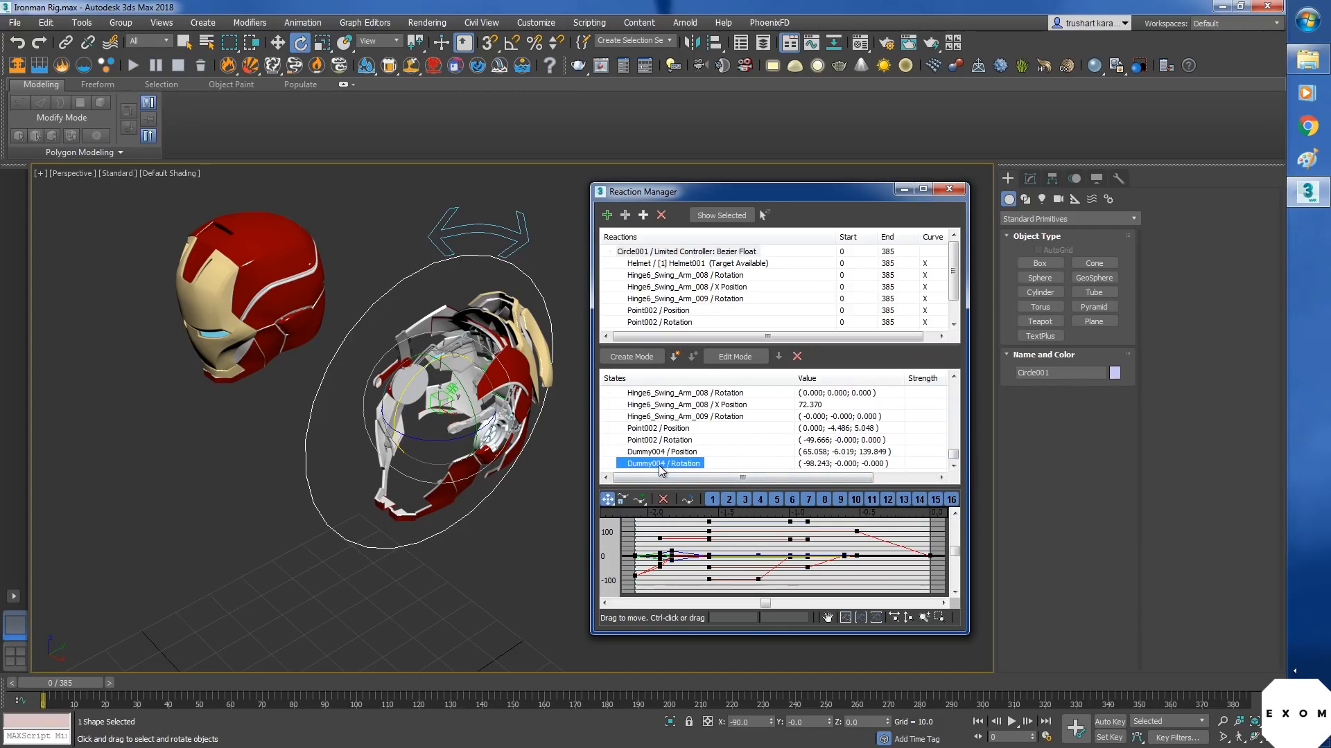
shift+click(688, 418)
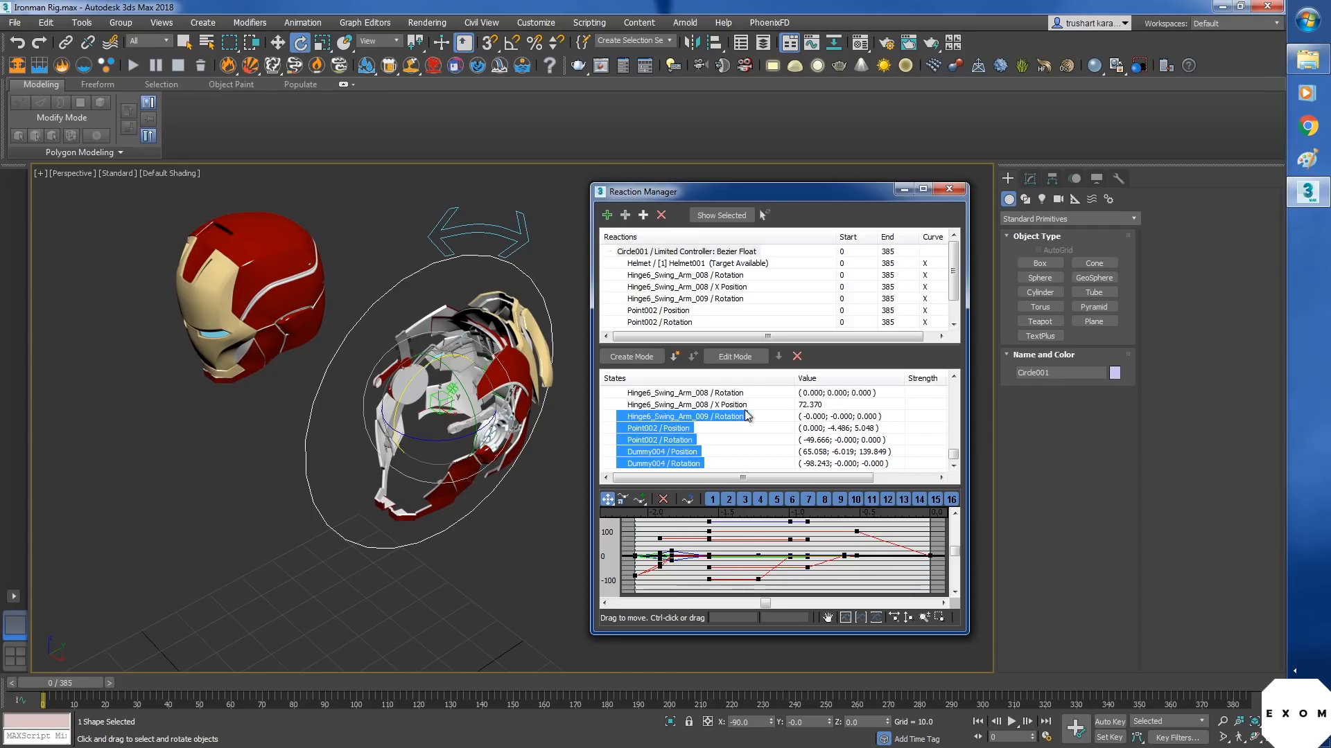
drag(953, 456, 955, 449)
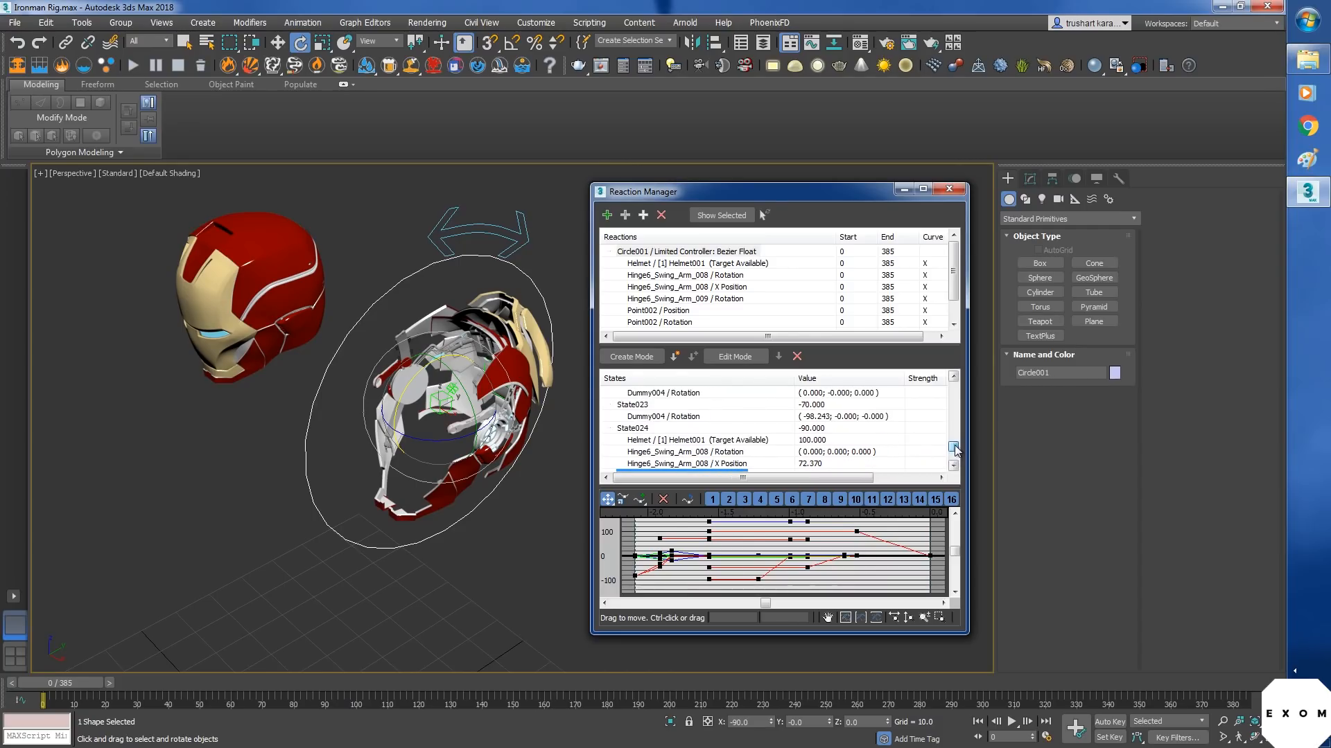
click(731, 454)
ctrl+click(735, 442)
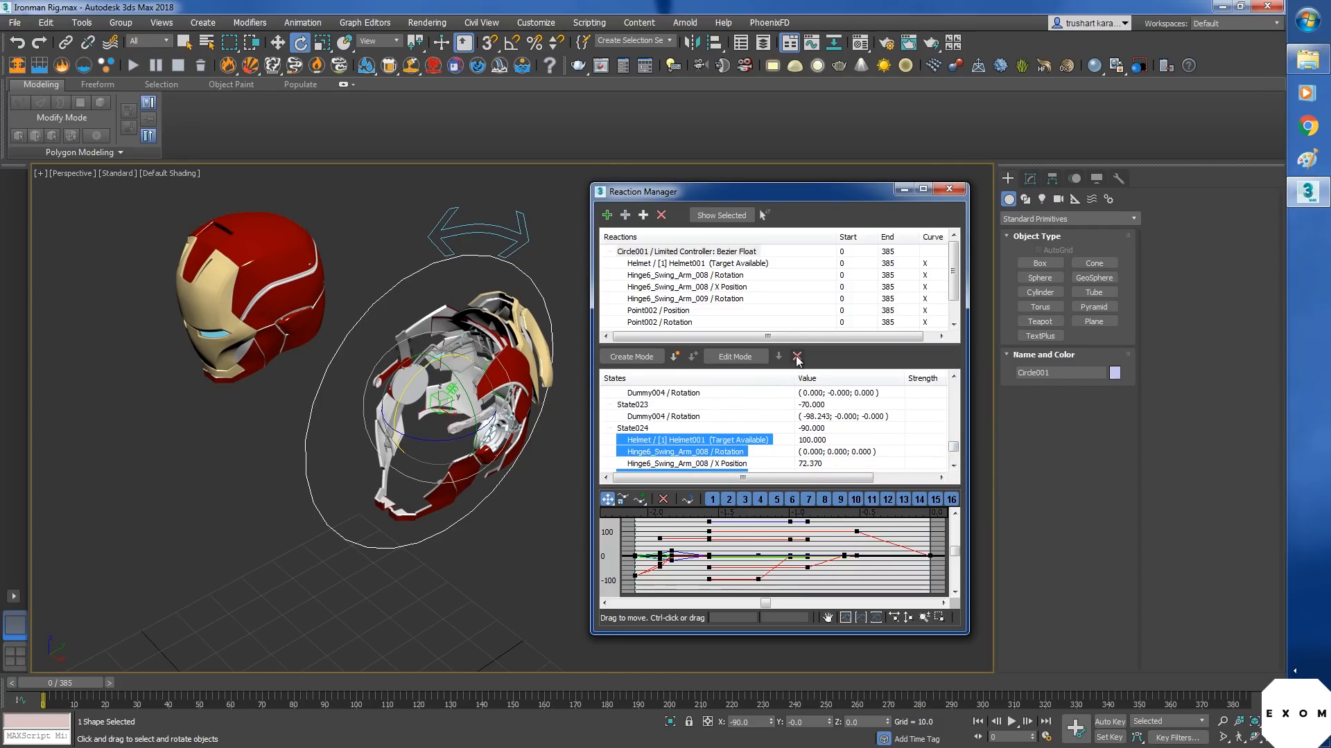
key(Delete)
click(715, 464)
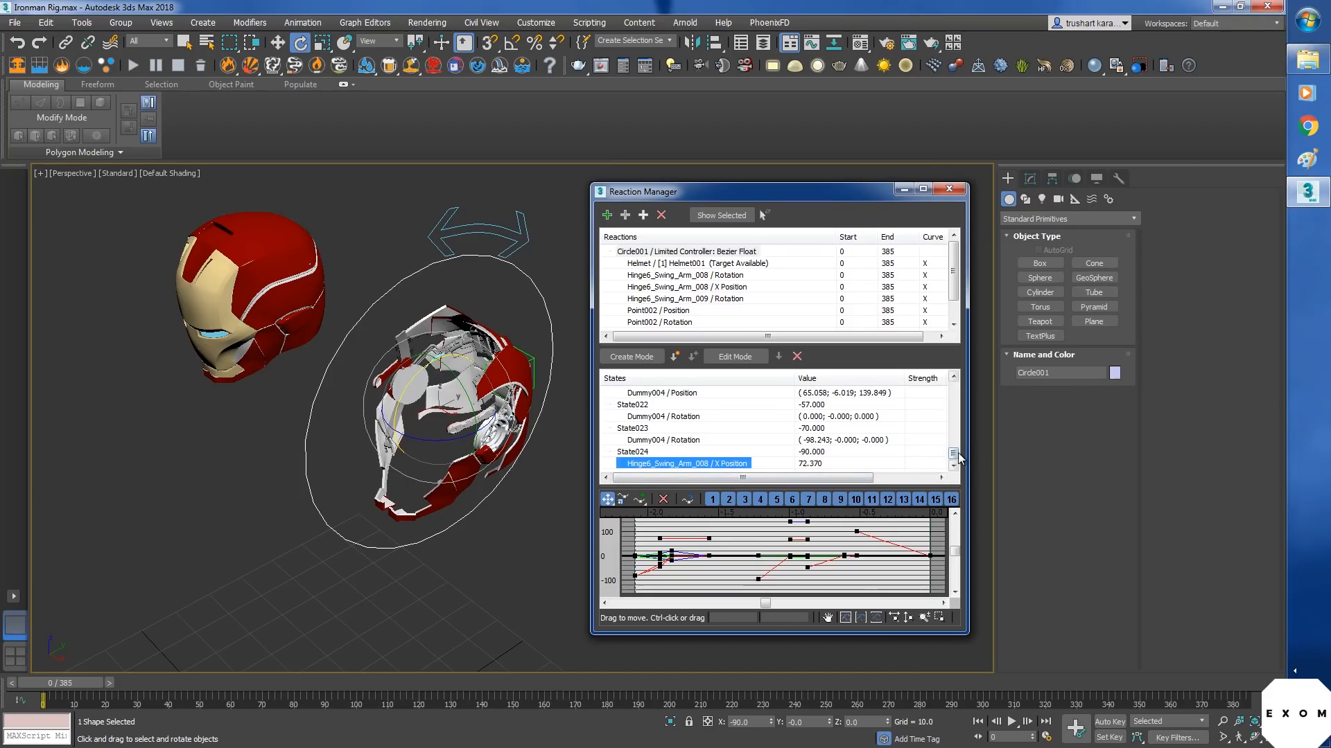
double_click(810, 452)
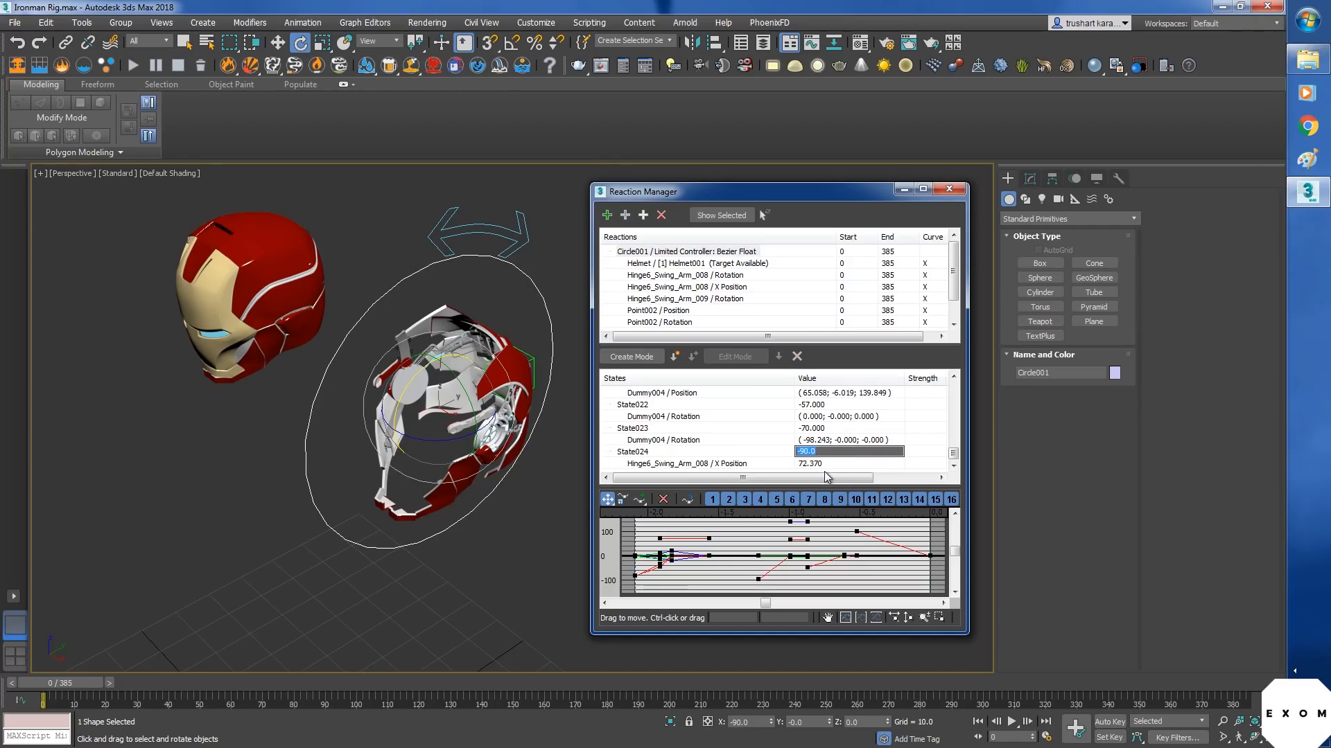
key(Return)
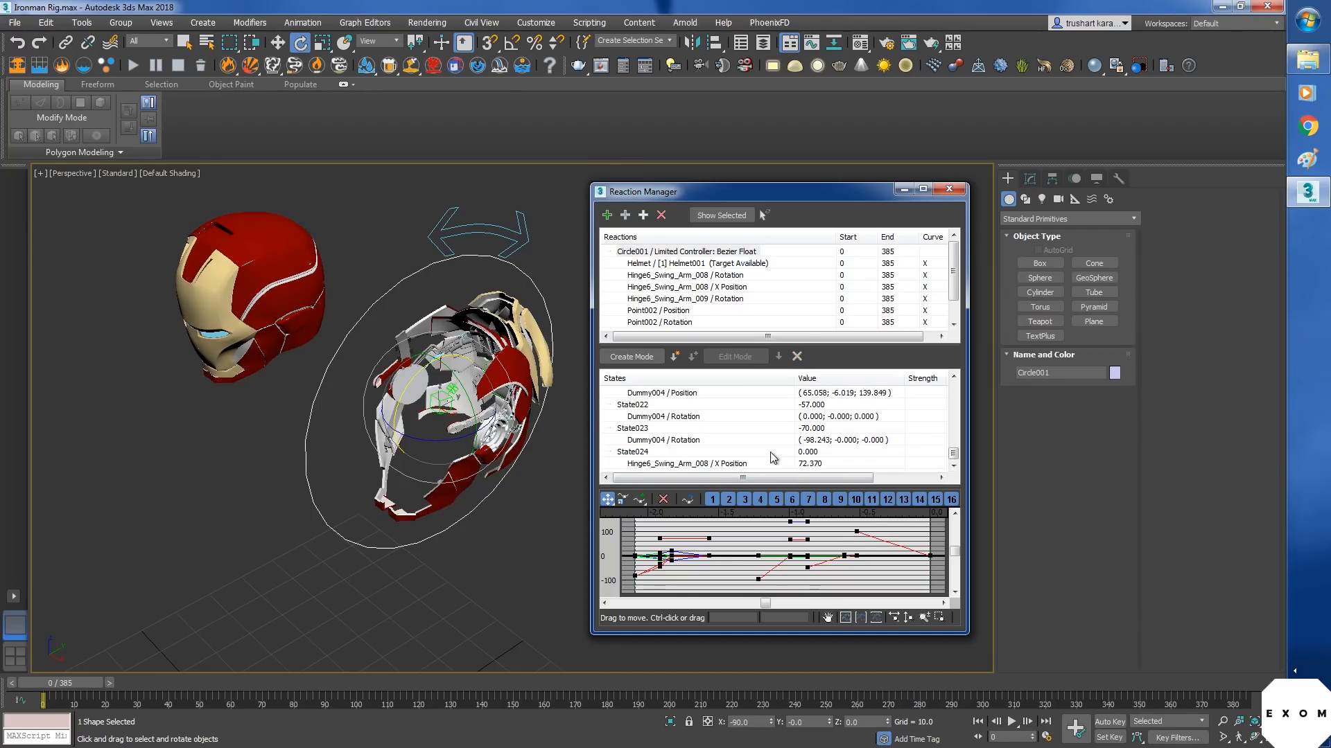
- Rotate Circle001 and scrub the timeline to check the swing arm's position, closing the Reaction Manager
click(334, 312)
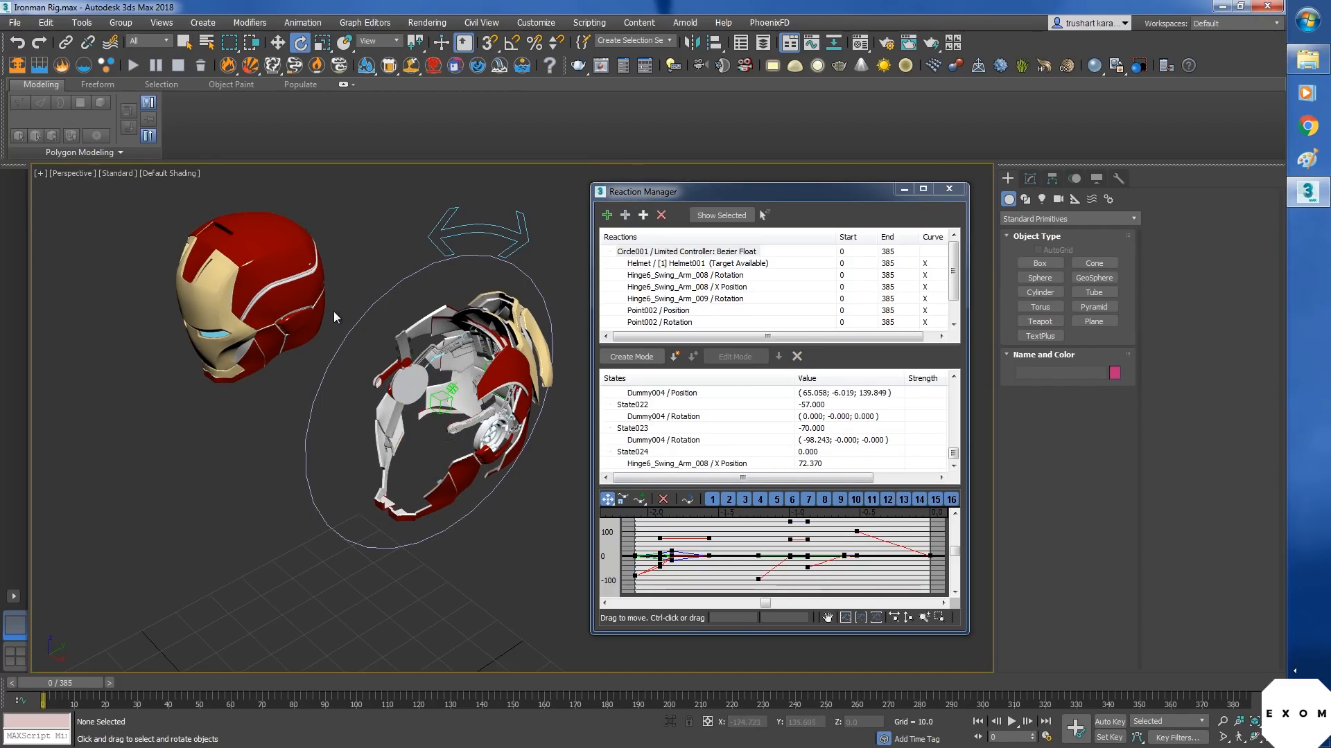
click(359, 347)
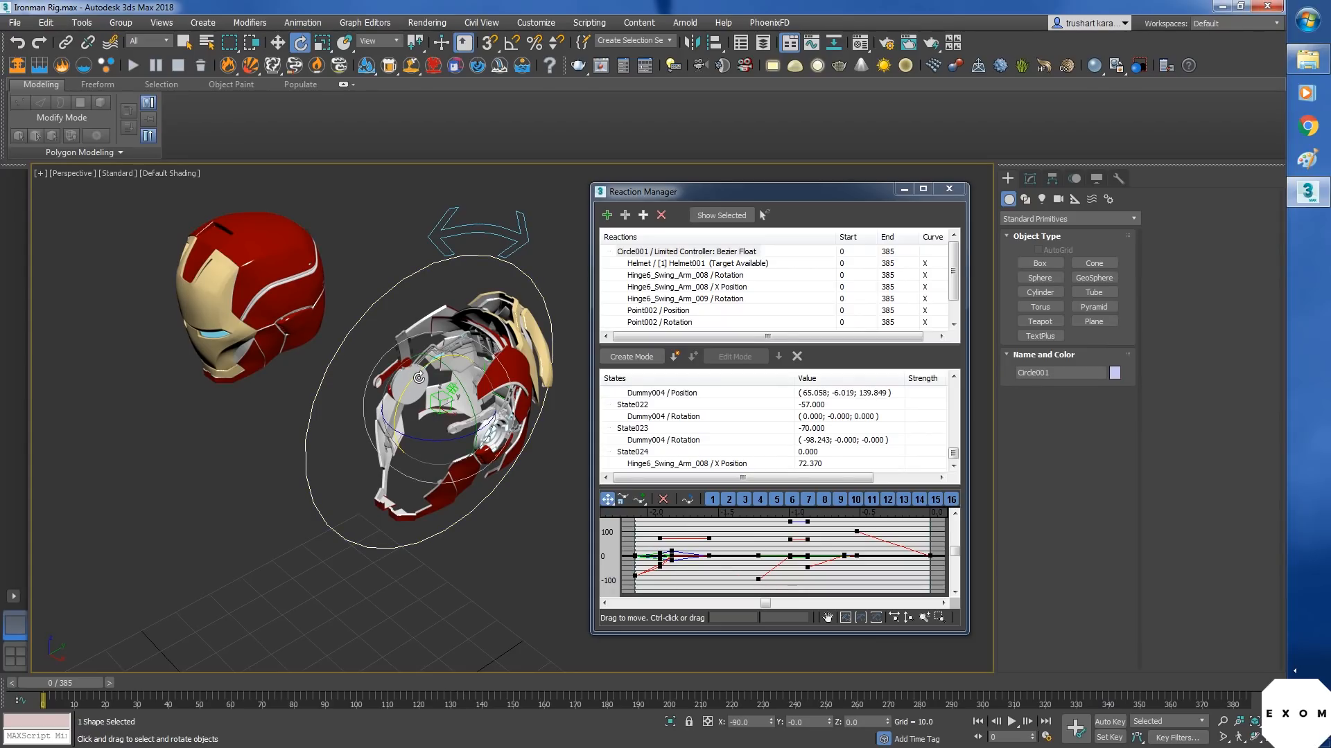
drag(419, 378, 21, 670)
click(165, 651)
click(948, 188)
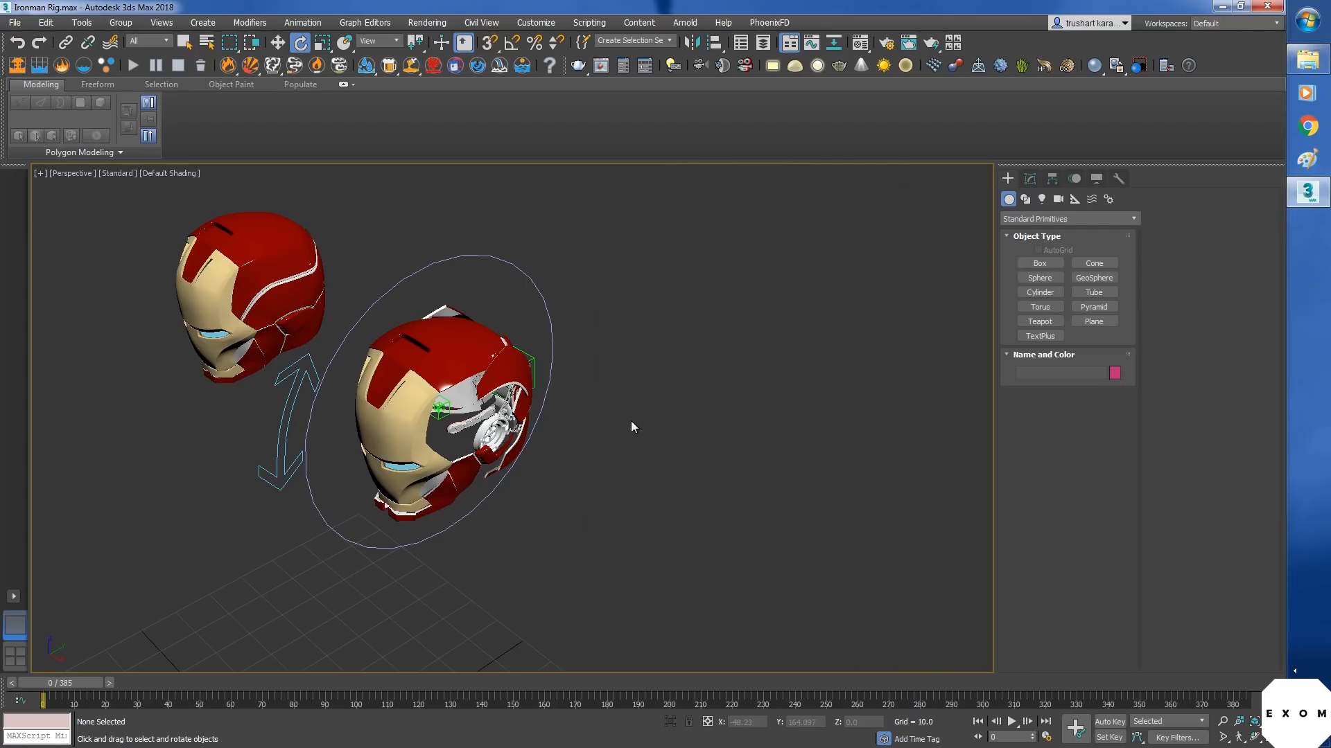
- Reopen the Reaction Manager and move its window clear of the helmet
click(302, 23)
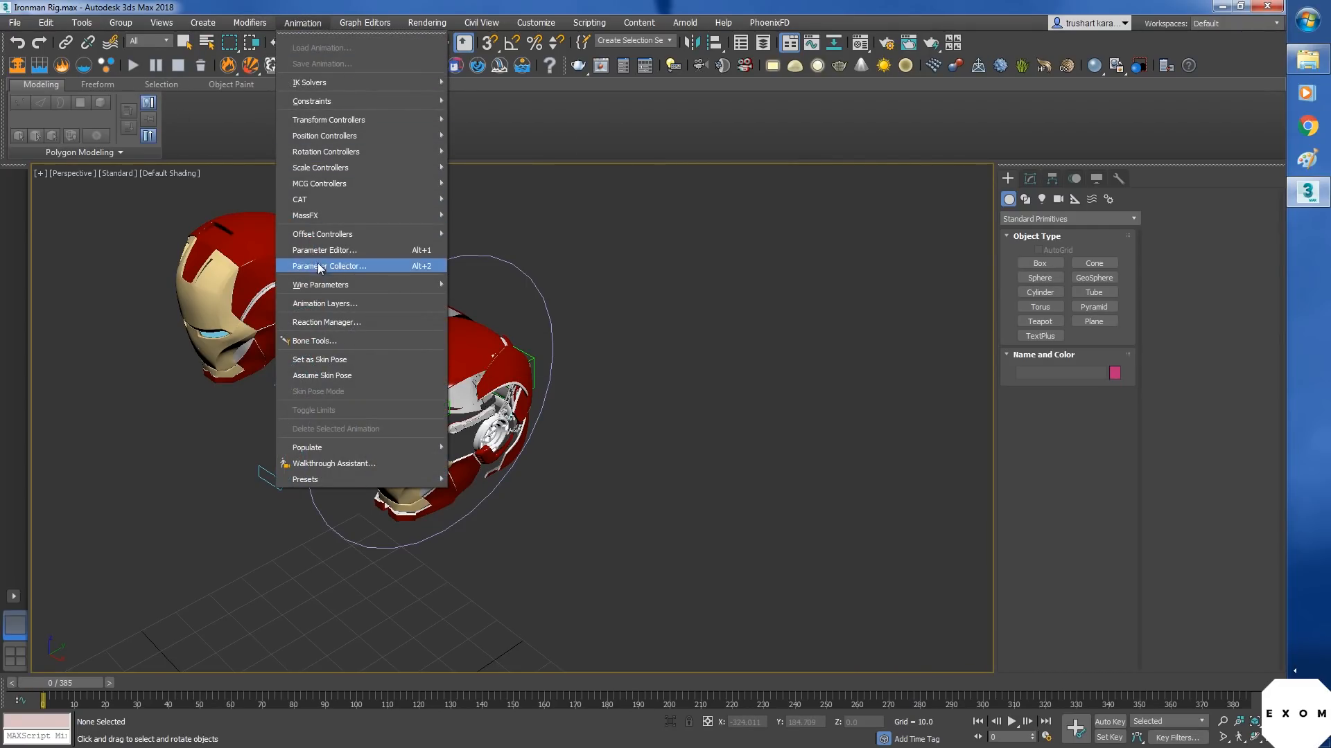
click(325, 323)
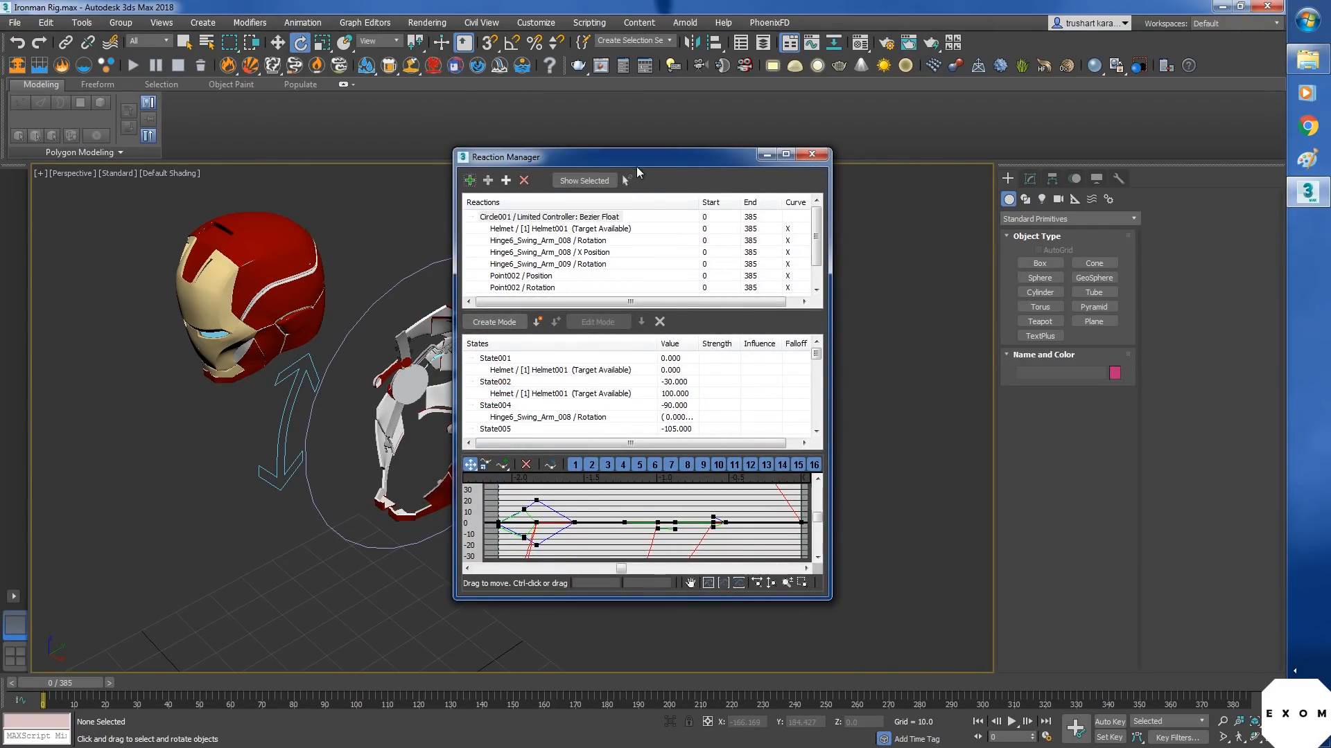
drag(638, 166, 908, 171)
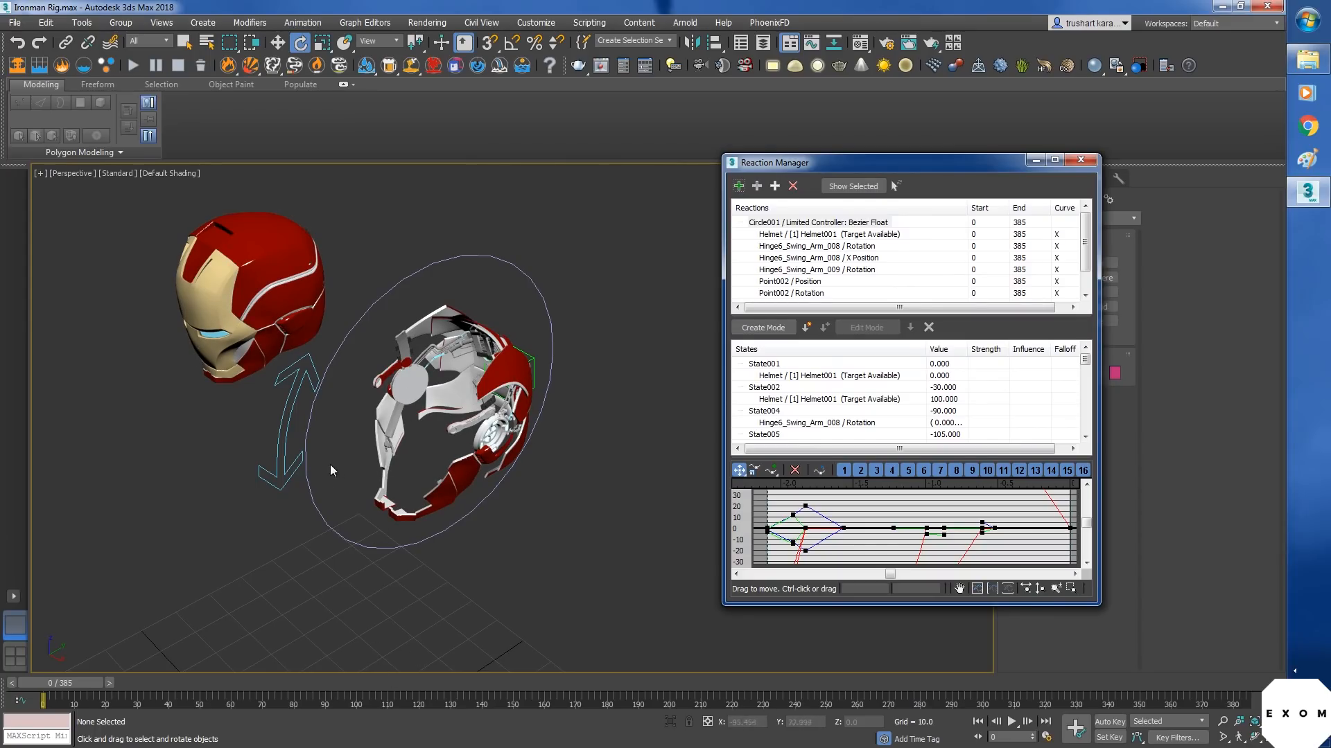
- Select the Dummy004 helper beside the displaced faceplate near the grid origin and show its modifier settings
scroll(585, 362, down, 6)
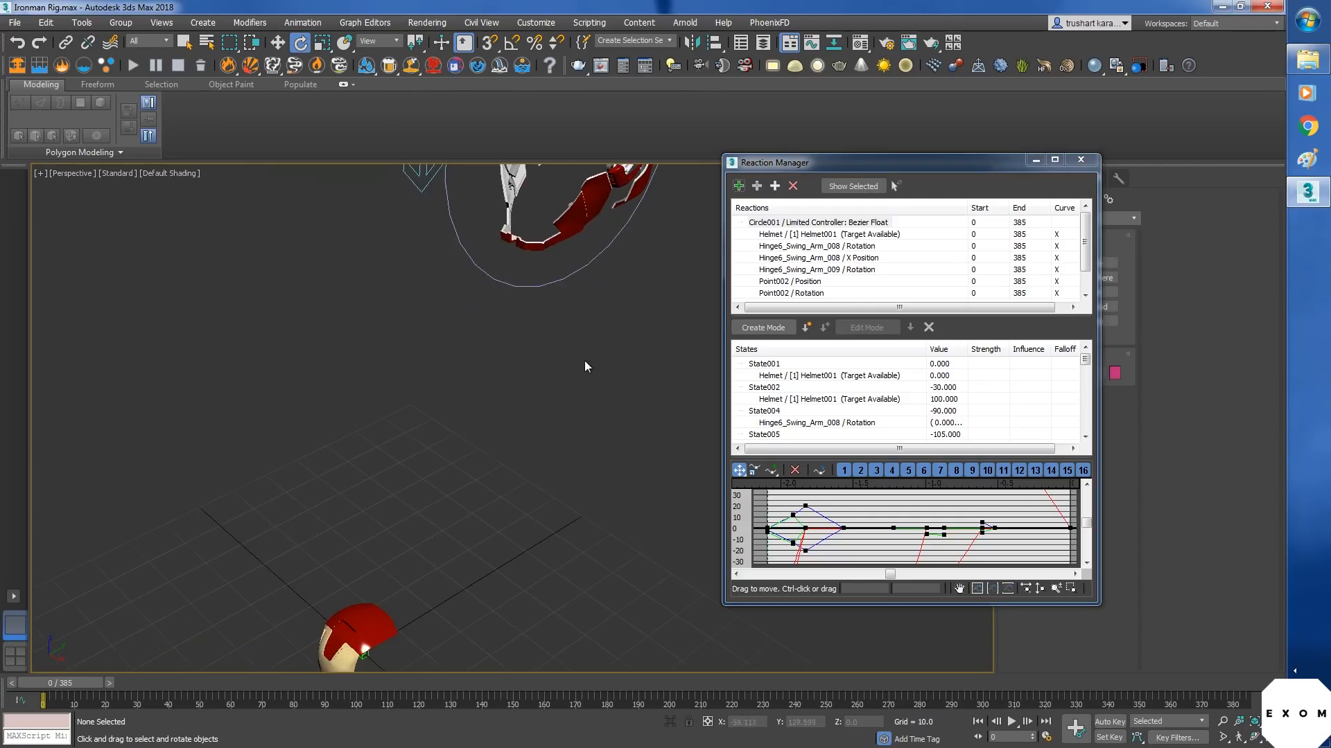
scroll(462, 519, up, 3)
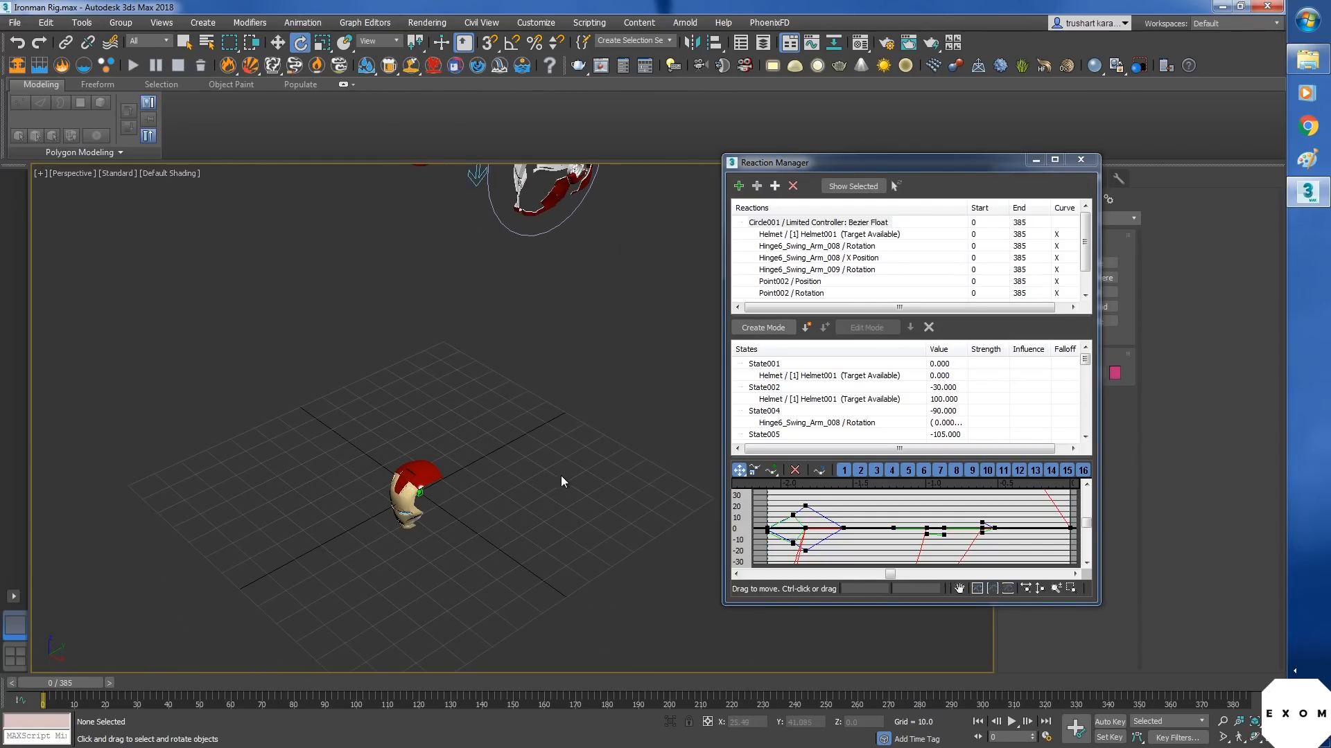
scroll(565, 495, down, 3)
scroll(539, 517, up, 8)
click(460, 530)
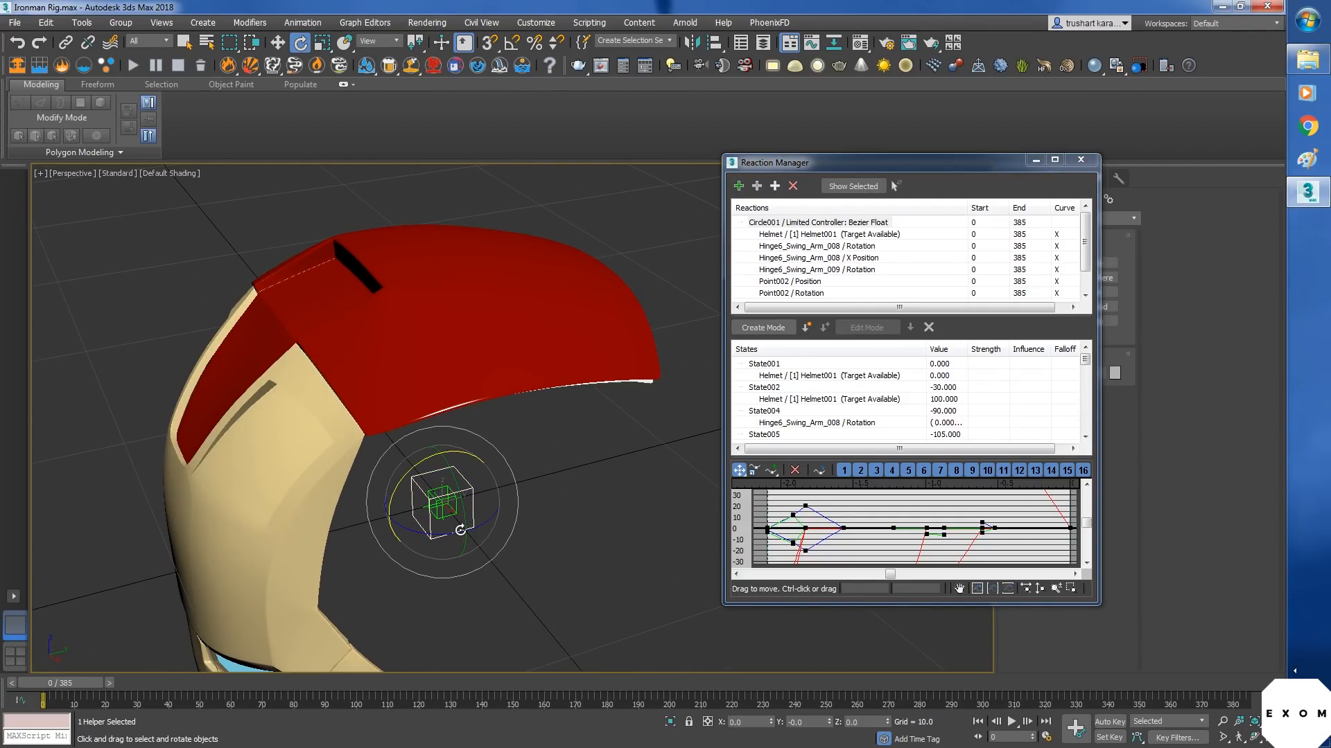
middle_drag(602, 551, 544, 570)
drag(1031, 161, 837, 190)
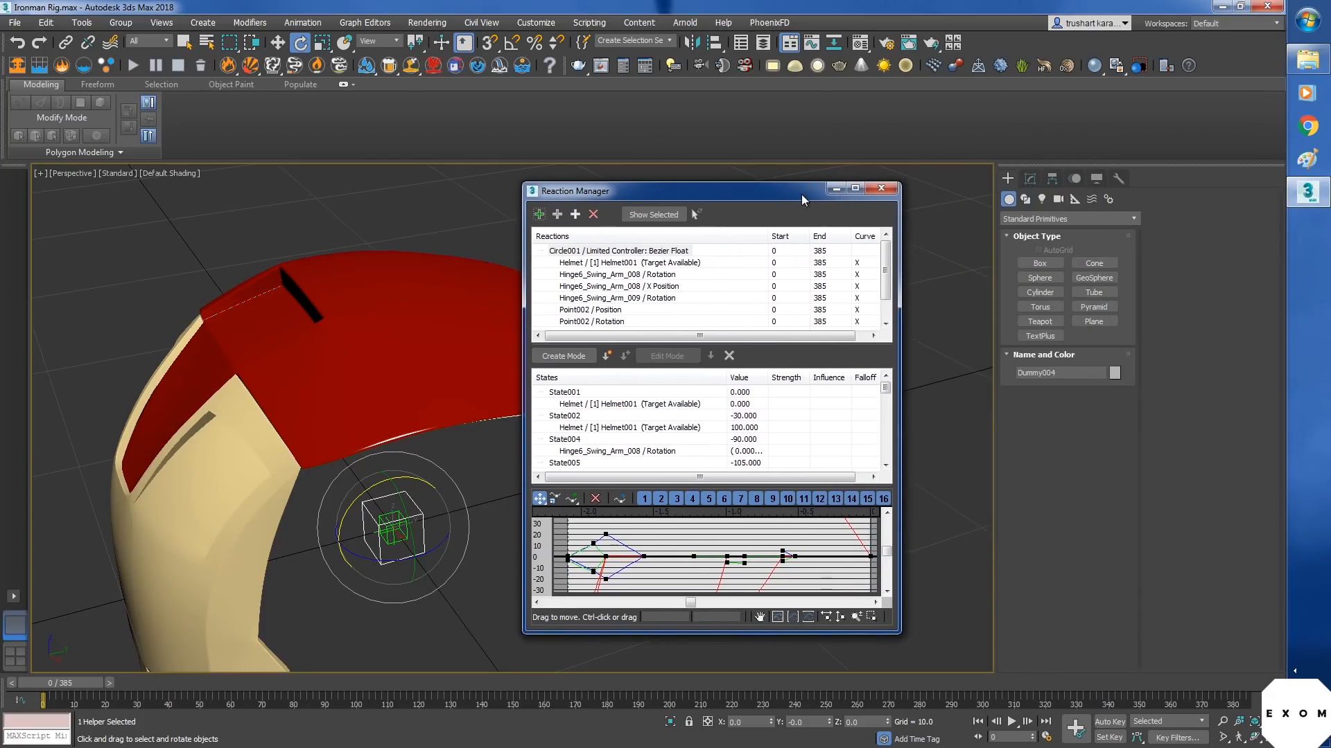
click(1030, 179)
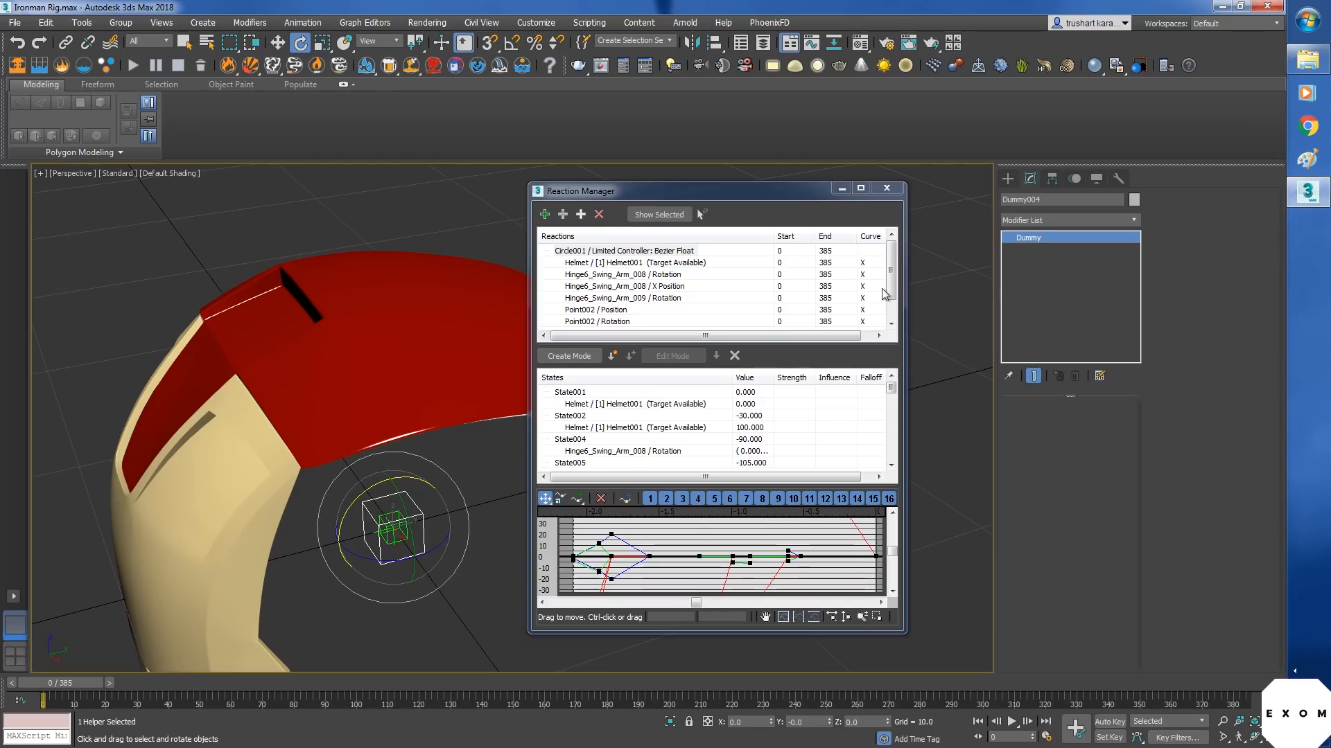
- Locate the Dummy004 / Position entry of State020 in the Reaction Manager, and set Circle001's X rotation to -50
drag(891, 391, 894, 451)
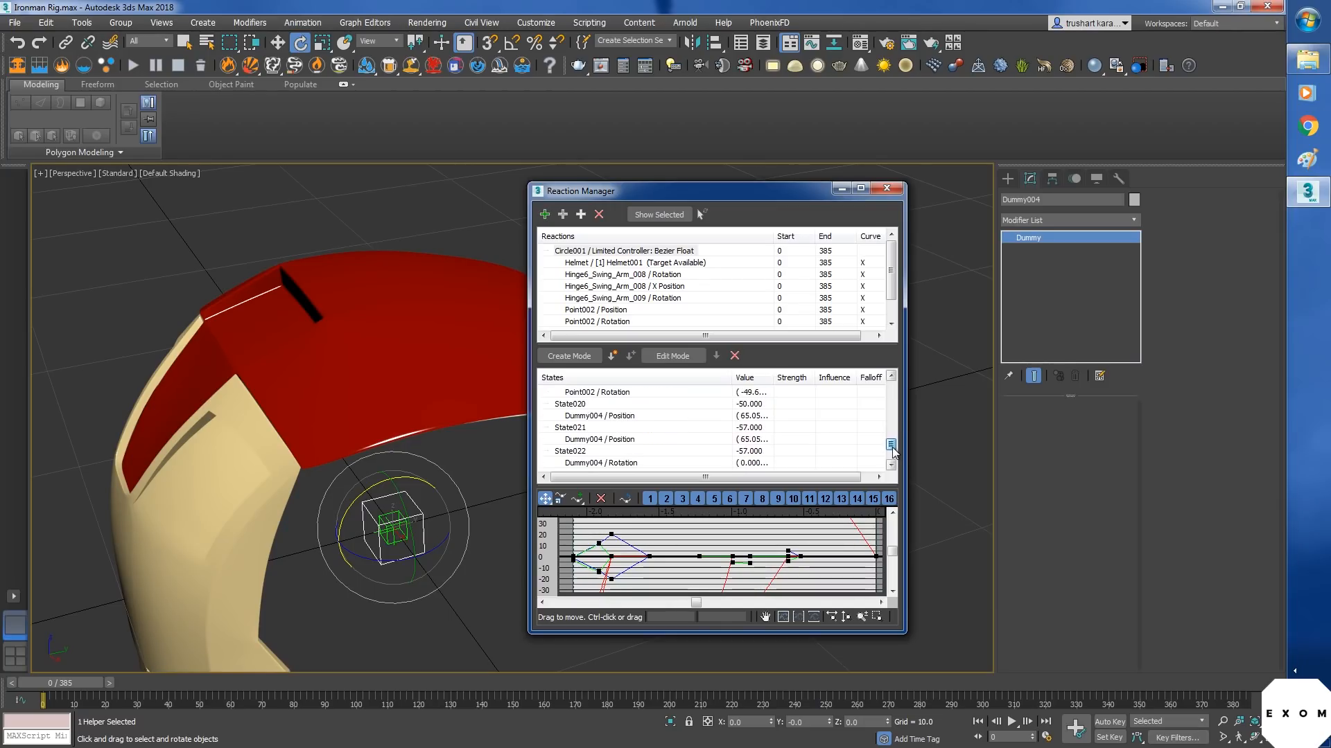
click(598, 416)
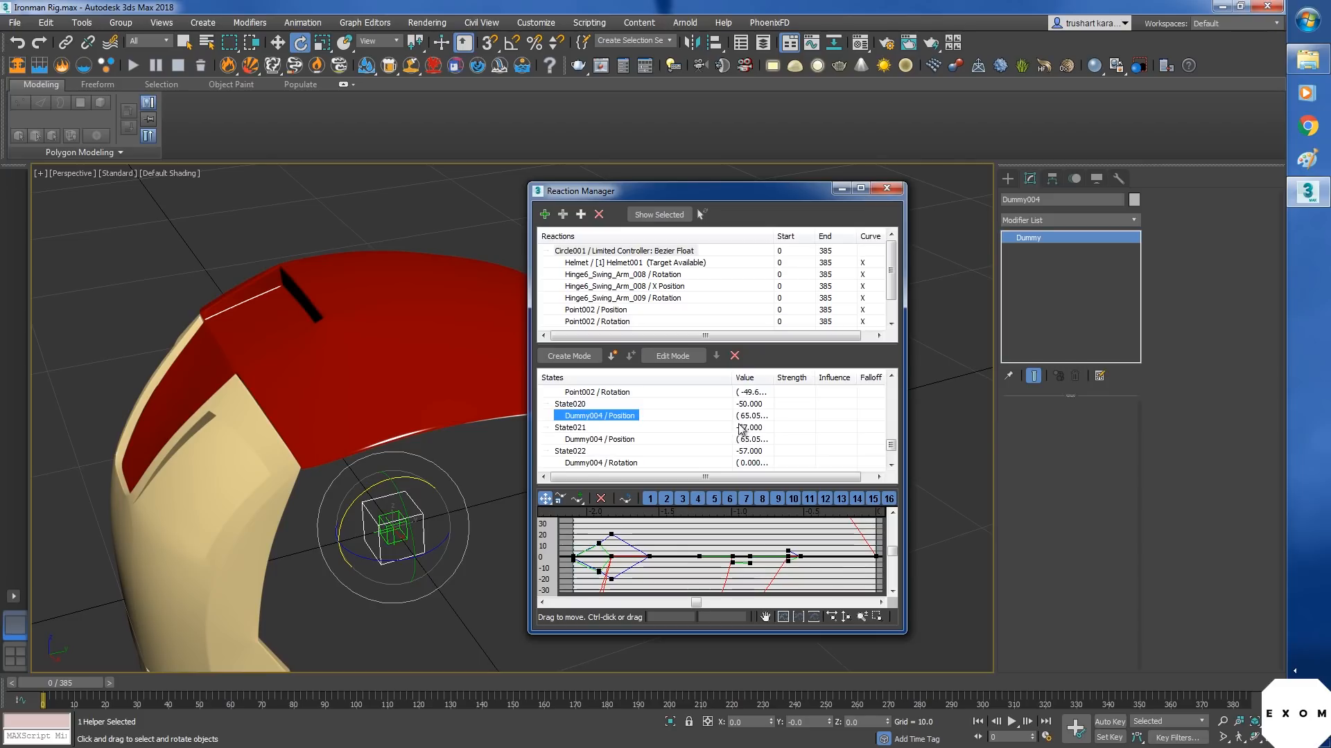
scroll(447, 334, down, 10)
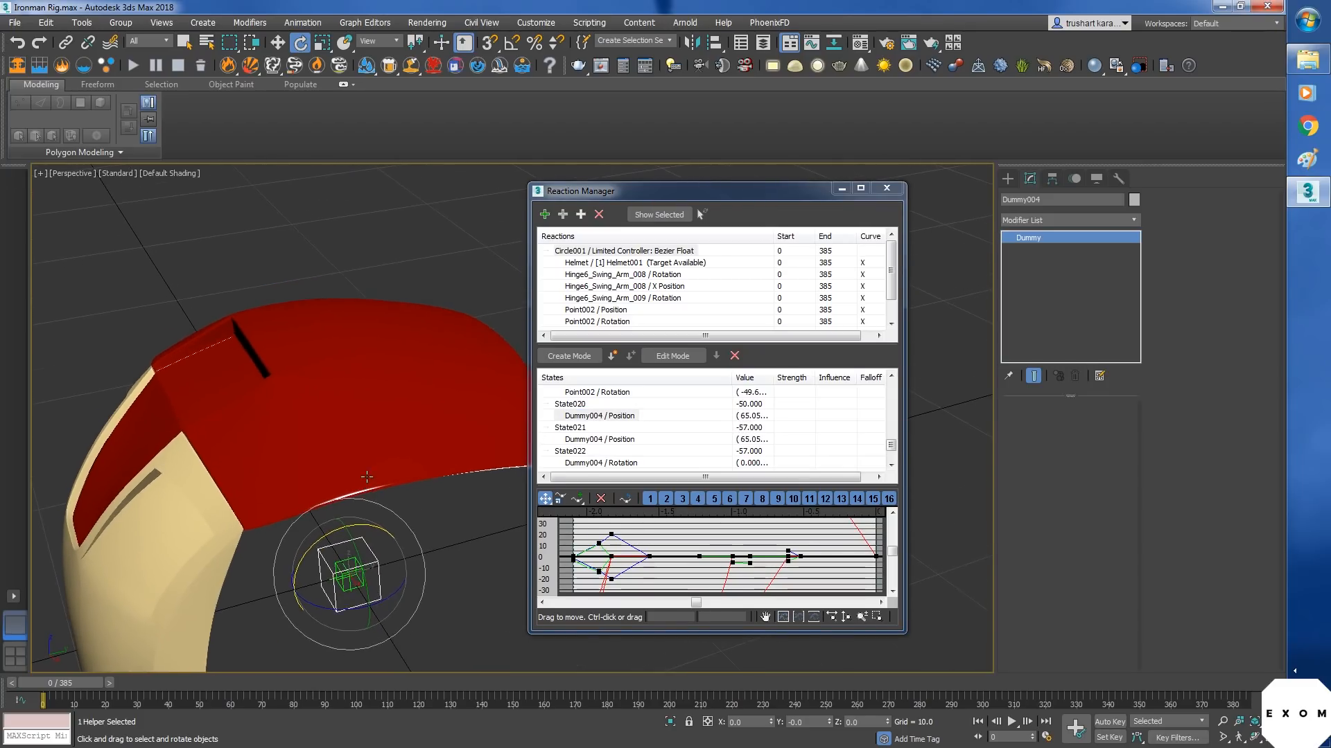
scroll(336, 394, up, 4)
click(341, 410)
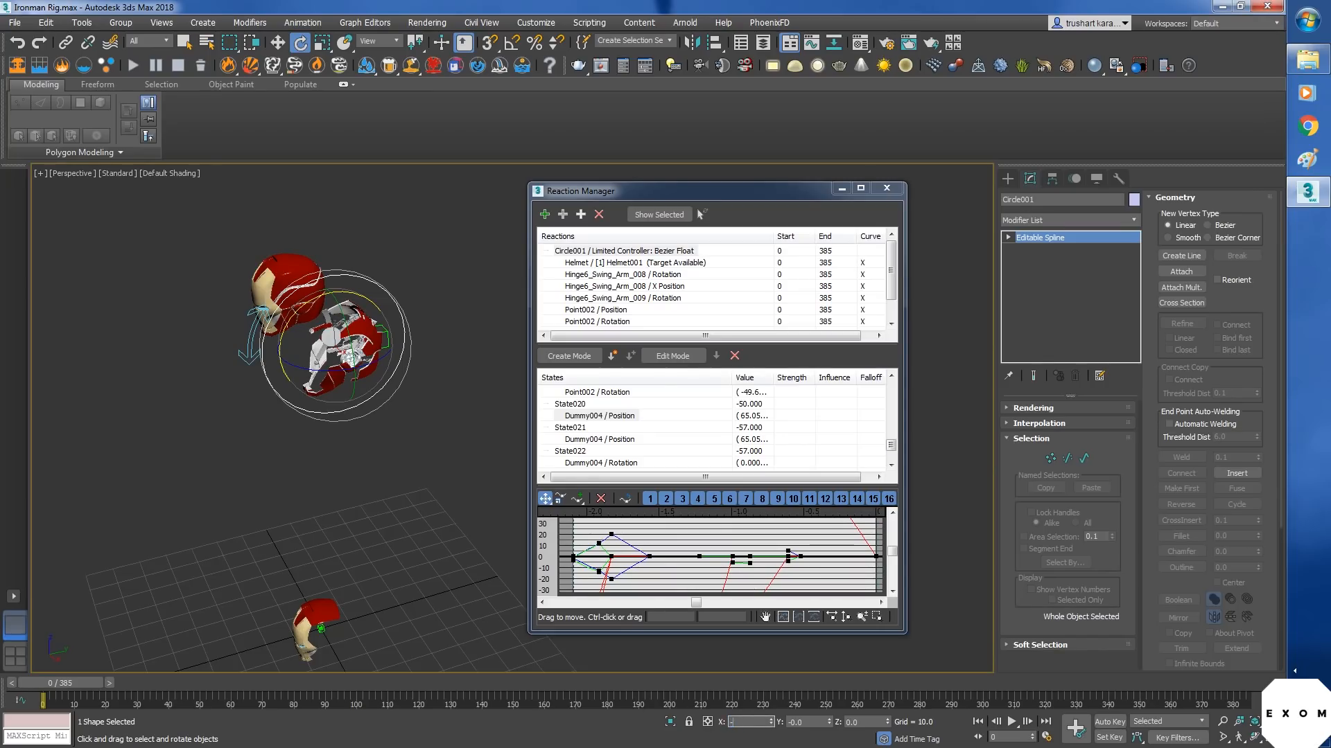
key(Return)
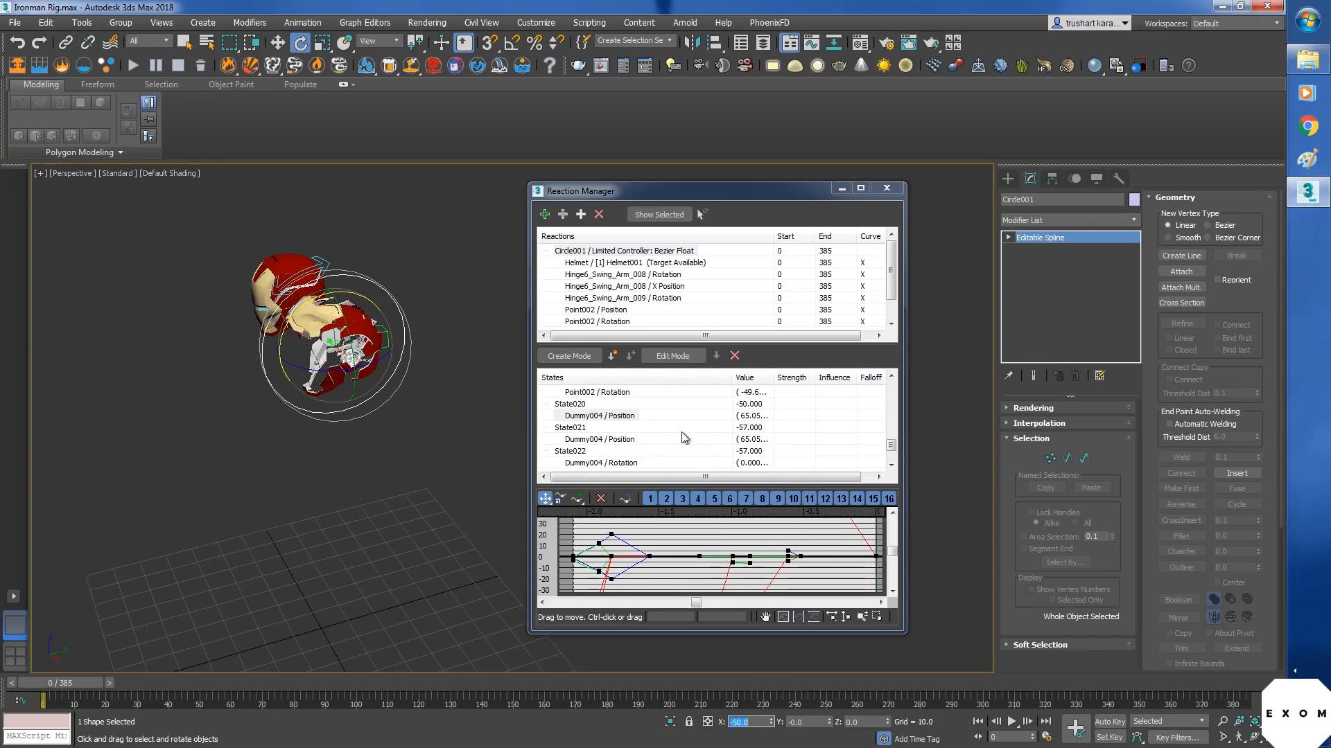
- Create a new state for the Circle001 reaction and delete all its entries except Dummy004 / Position
click(613, 356)
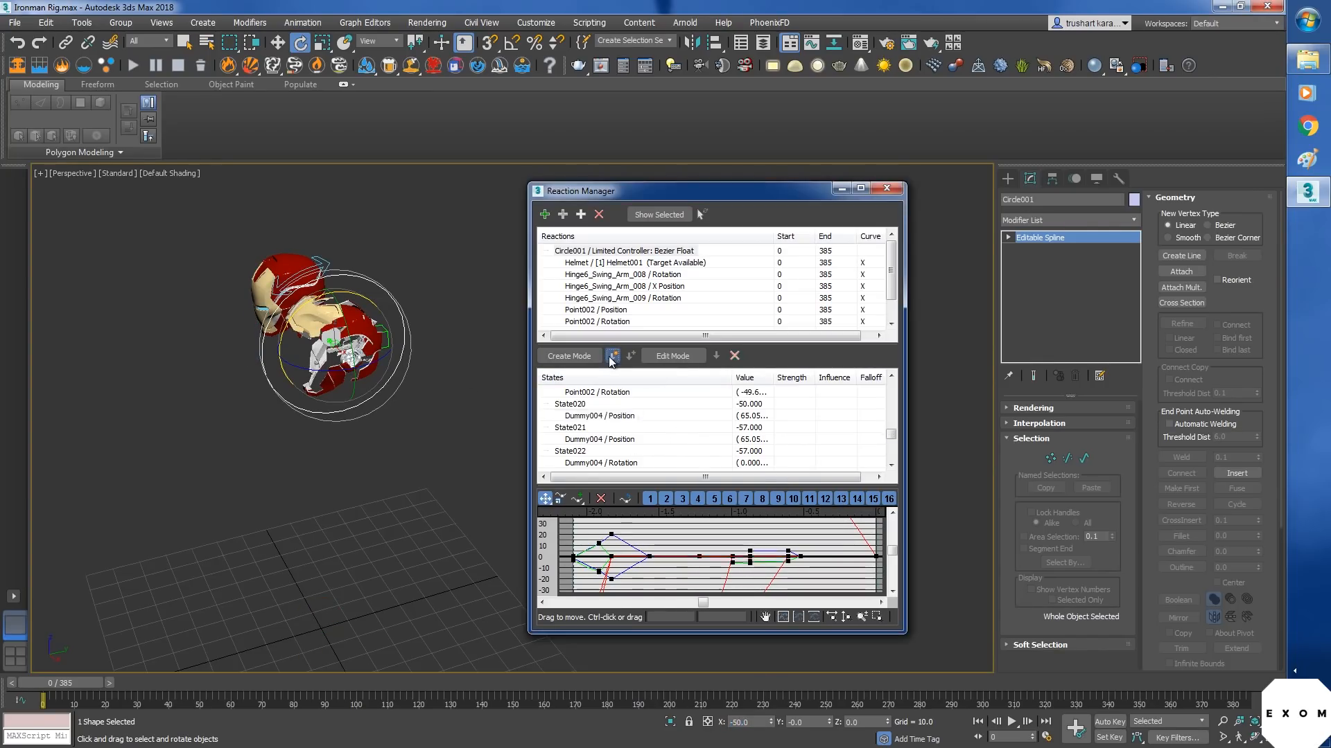
drag(892, 439, 892, 458)
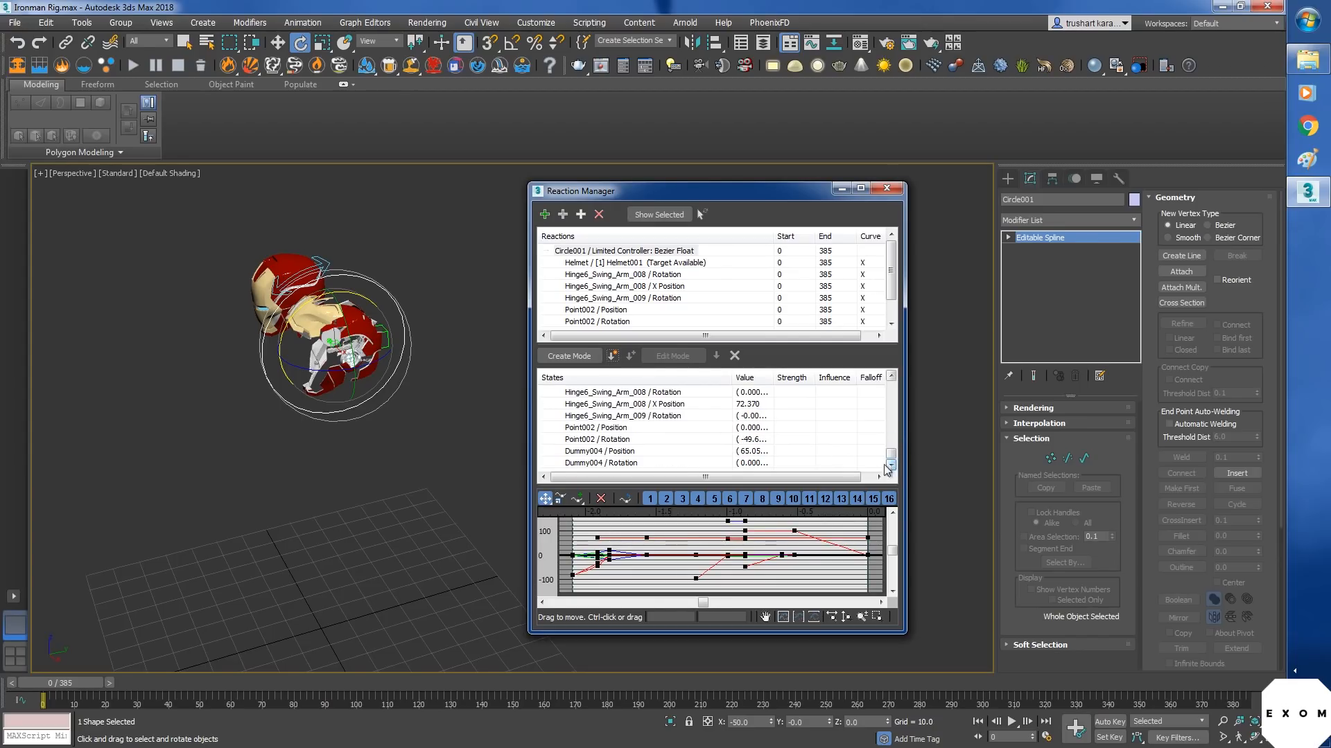
click(617, 463)
click(735, 356)
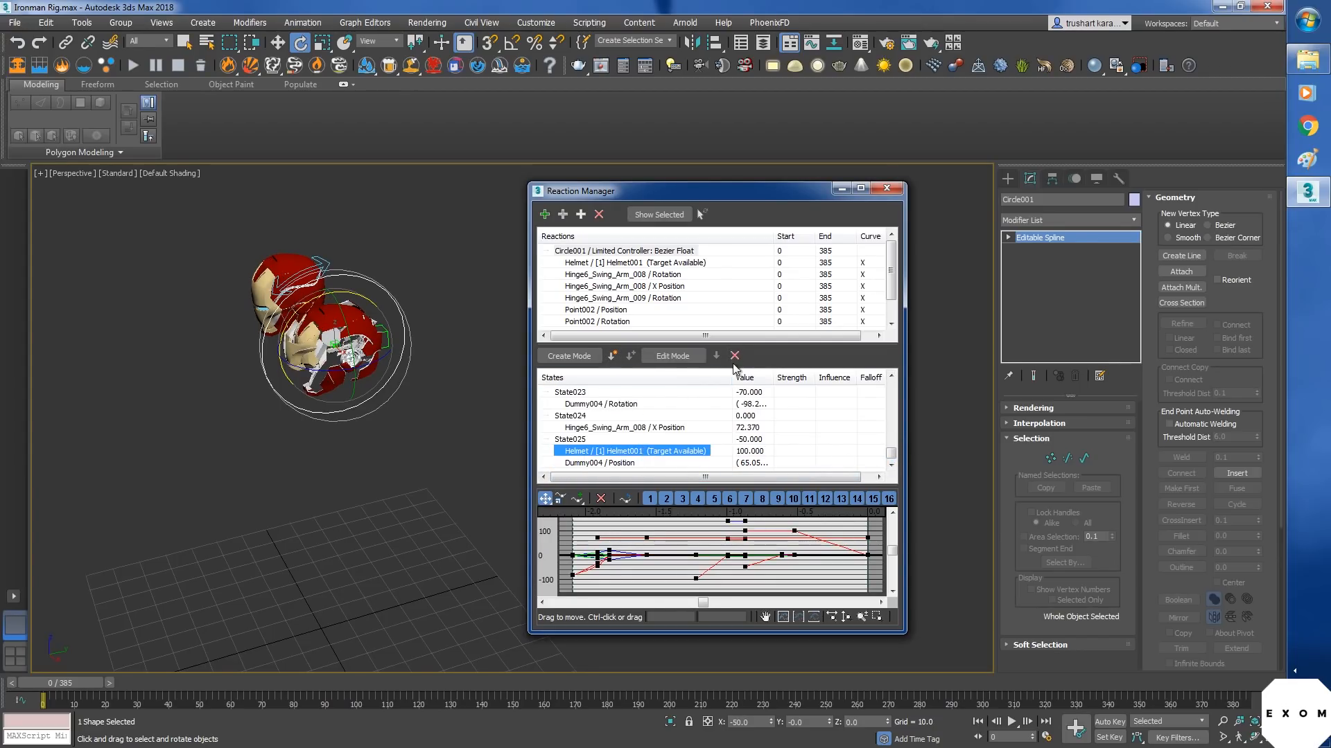
- Widen the Value column of the states list and set the new Dummy004 / Position state's value to 0
drag(773, 378, 842, 378)
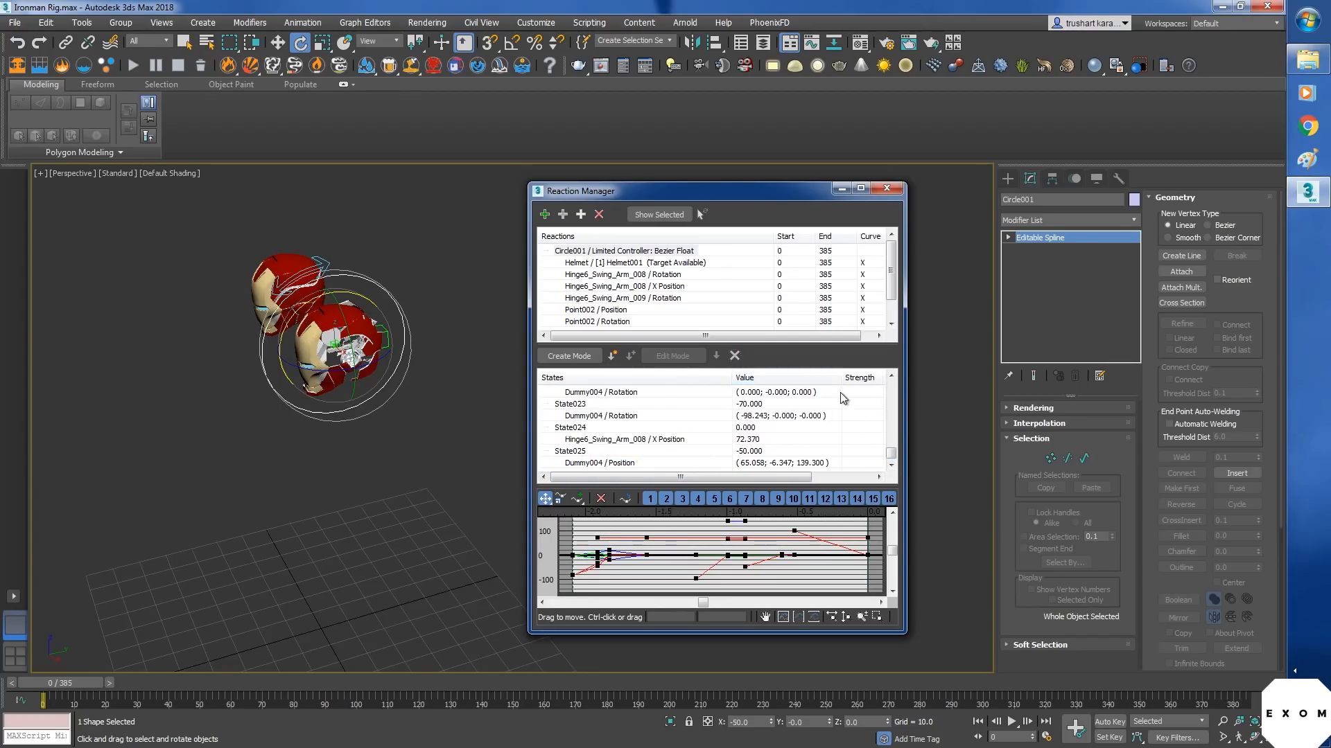
double_click(752, 452)
text(0)
key(Return)
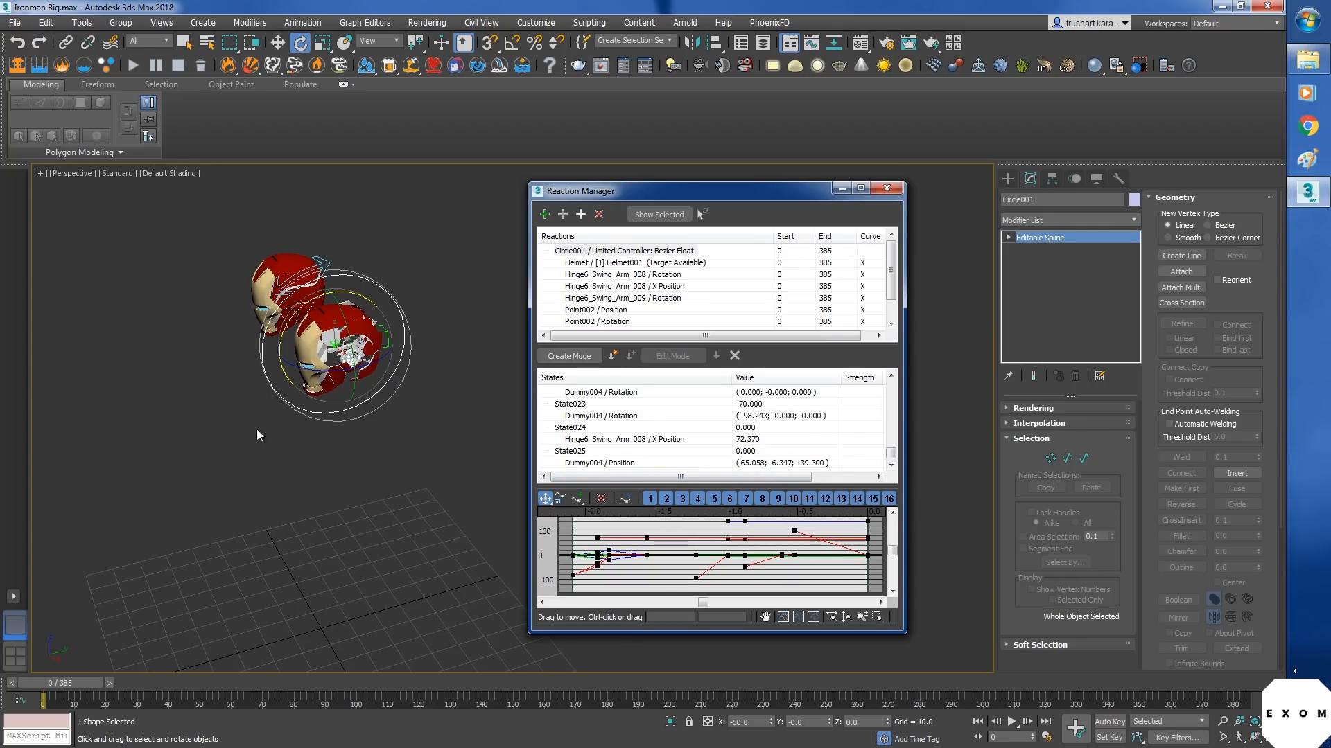
- Deselect everything, close the Reaction Manager and inspect the half-open helmet up close
click(389, 456)
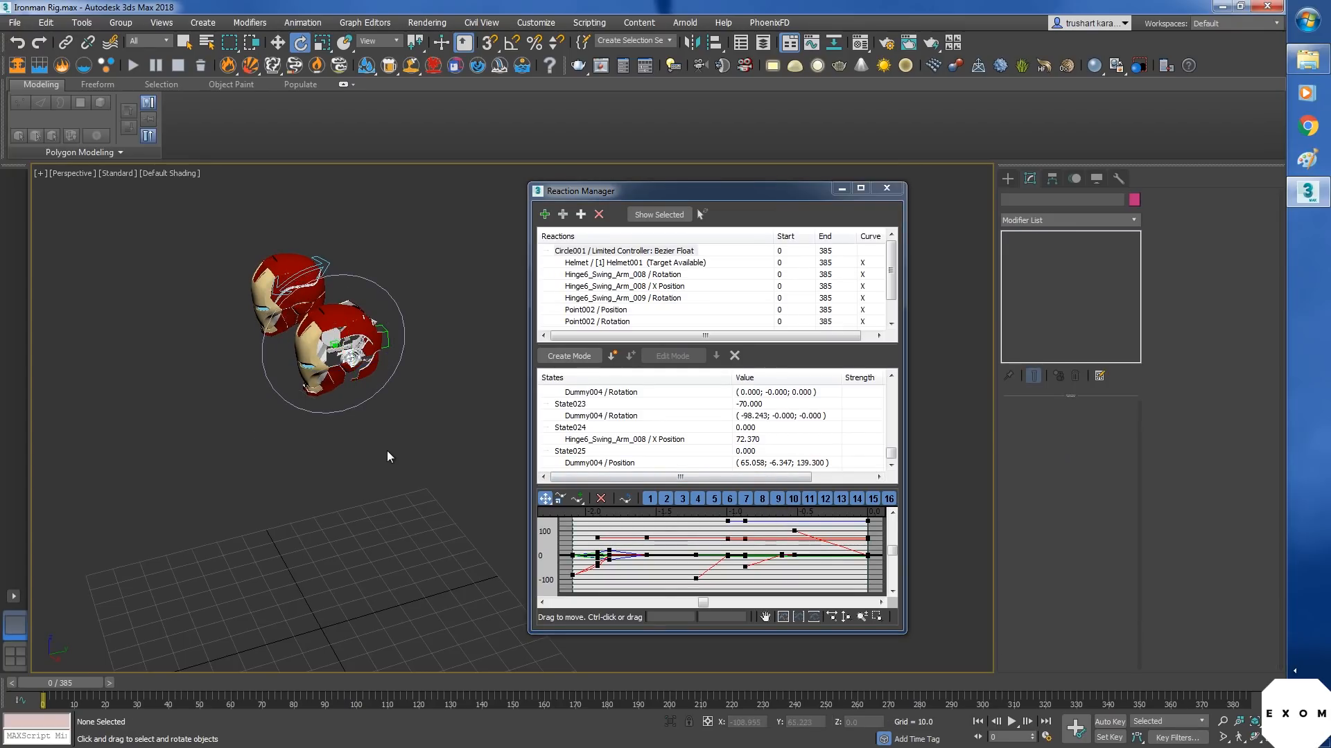
click(887, 188)
middle_drag(513, 409, 621, 425)
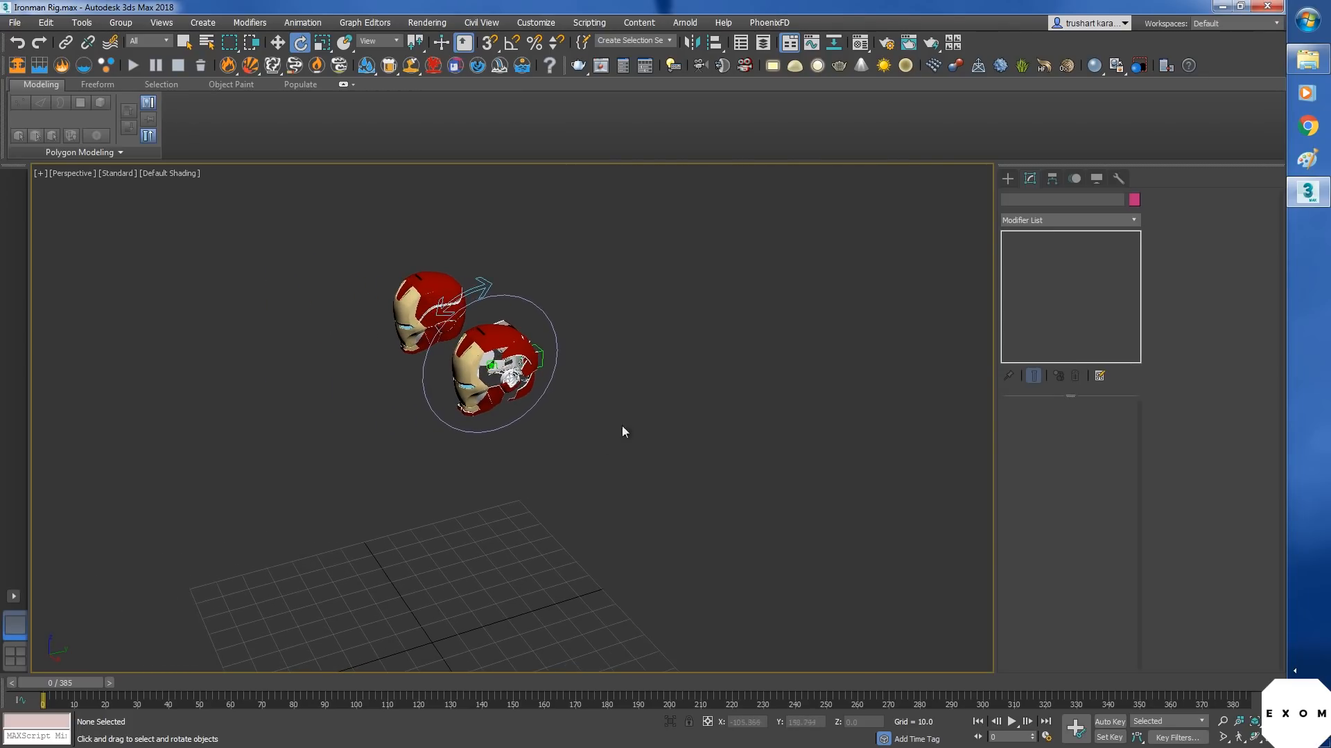
middle_drag(517, 437, 540, 436)
scroll(800, 392, up, 5)
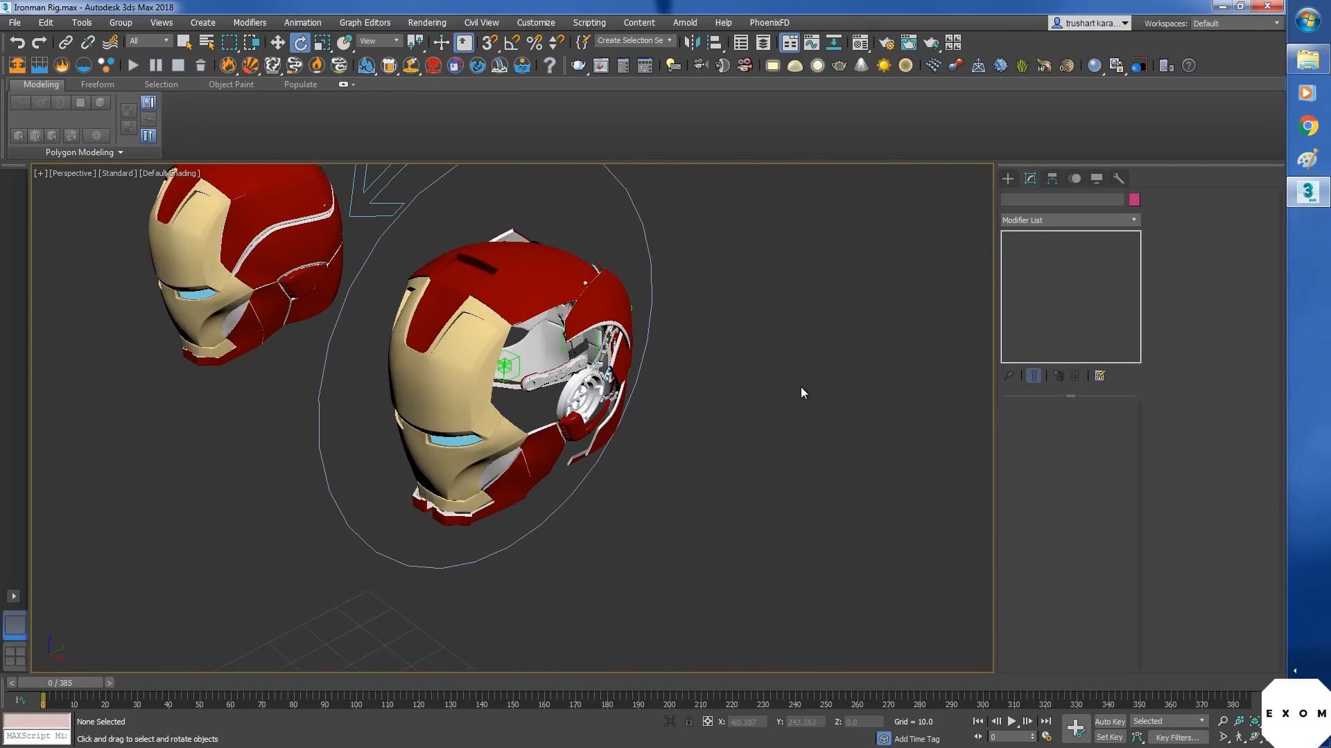
- Reopen the Reaction Manager and move its window clear of the rigged helmet
click(302, 23)
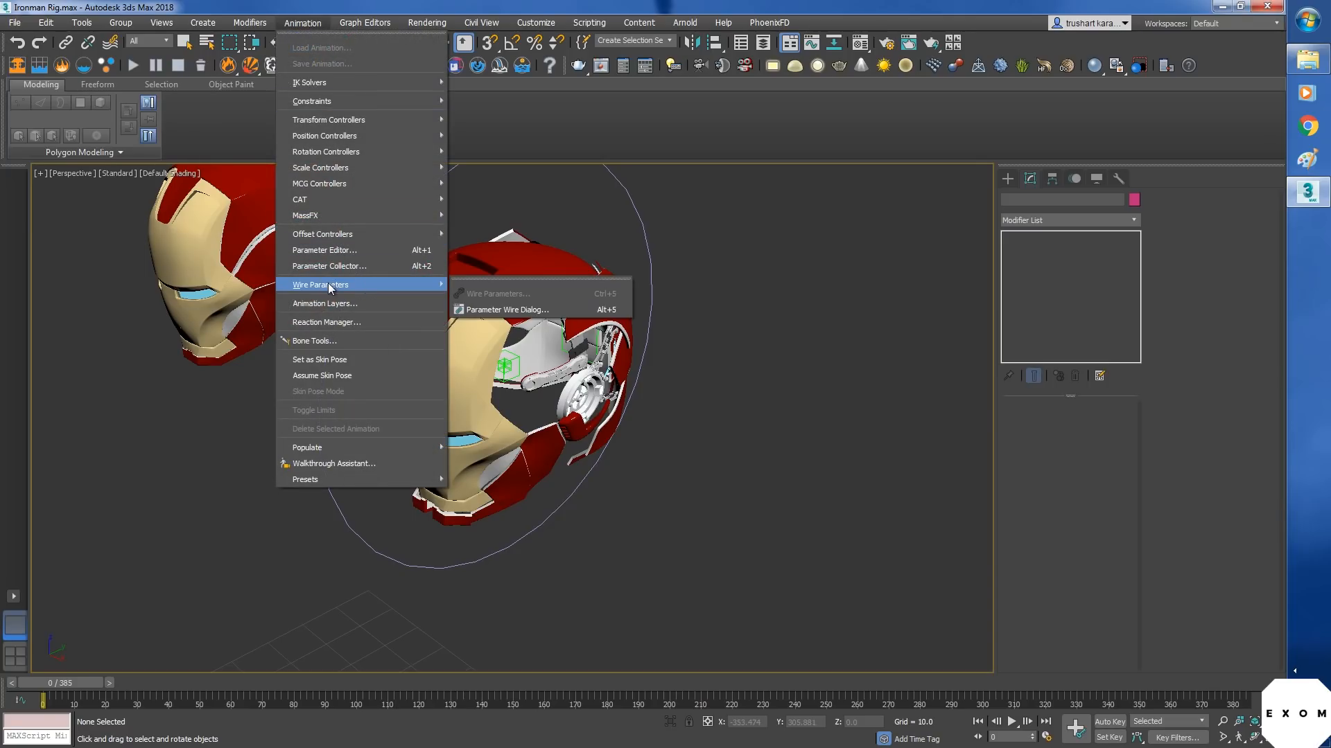
click(335, 322)
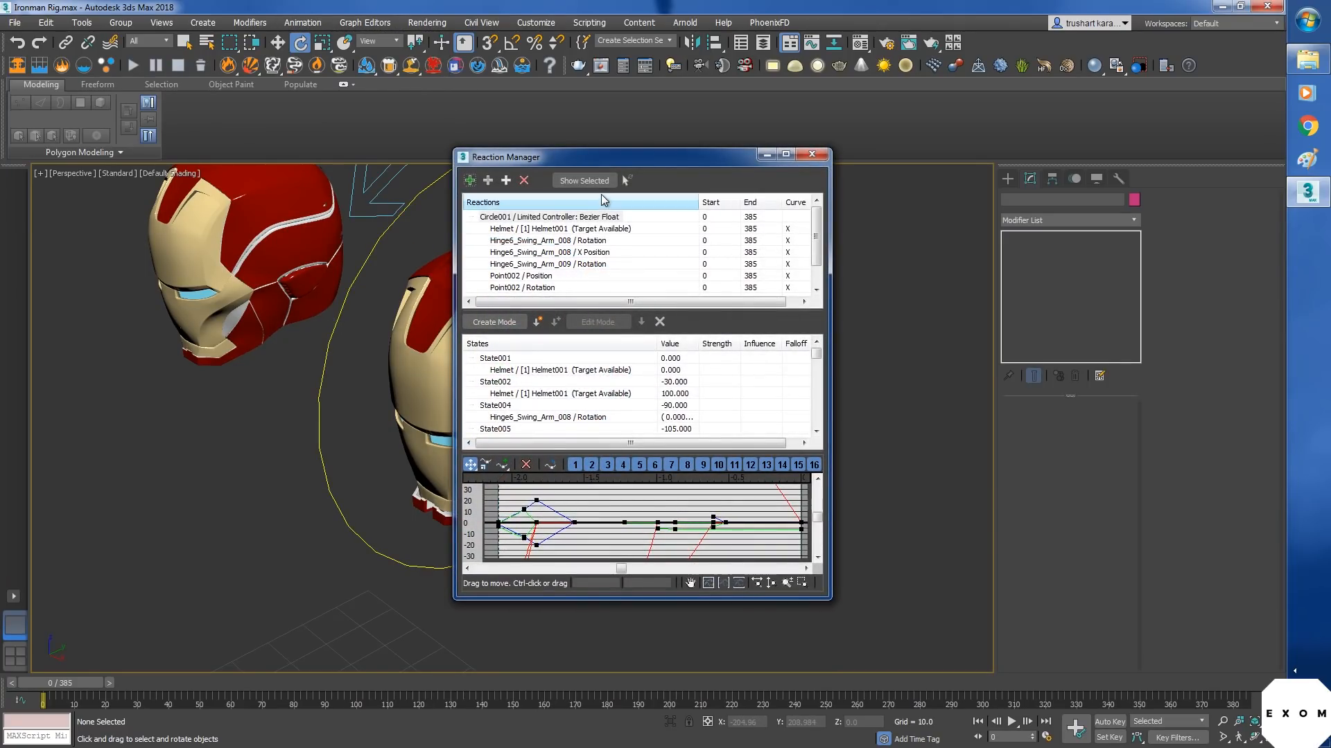
drag(611, 162, 904, 168)
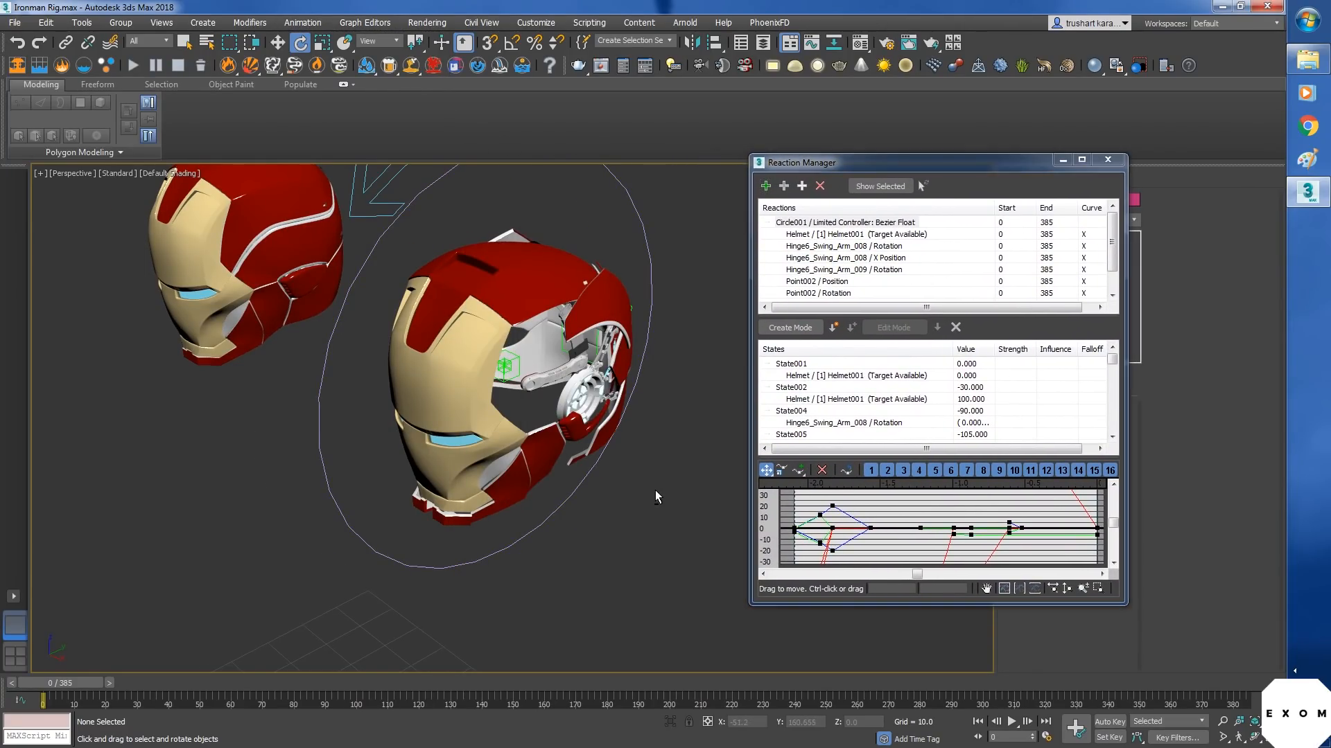
- Select Circle001 and rotate it through the helmet's opening and back to the closed pose to test the motion
scroll(660, 488, up, 3)
scroll(624, 495, down, 5)
key(z)
key(w)
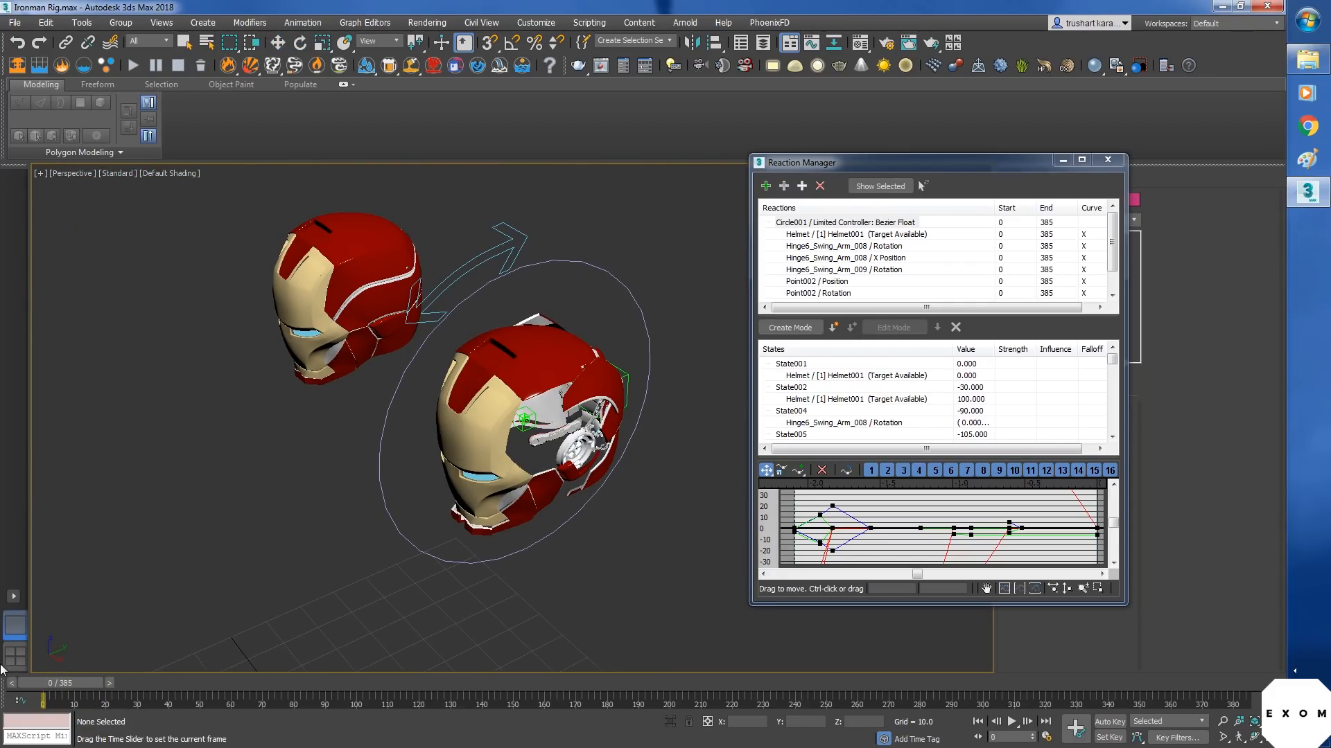
click(381, 472)
key(e)
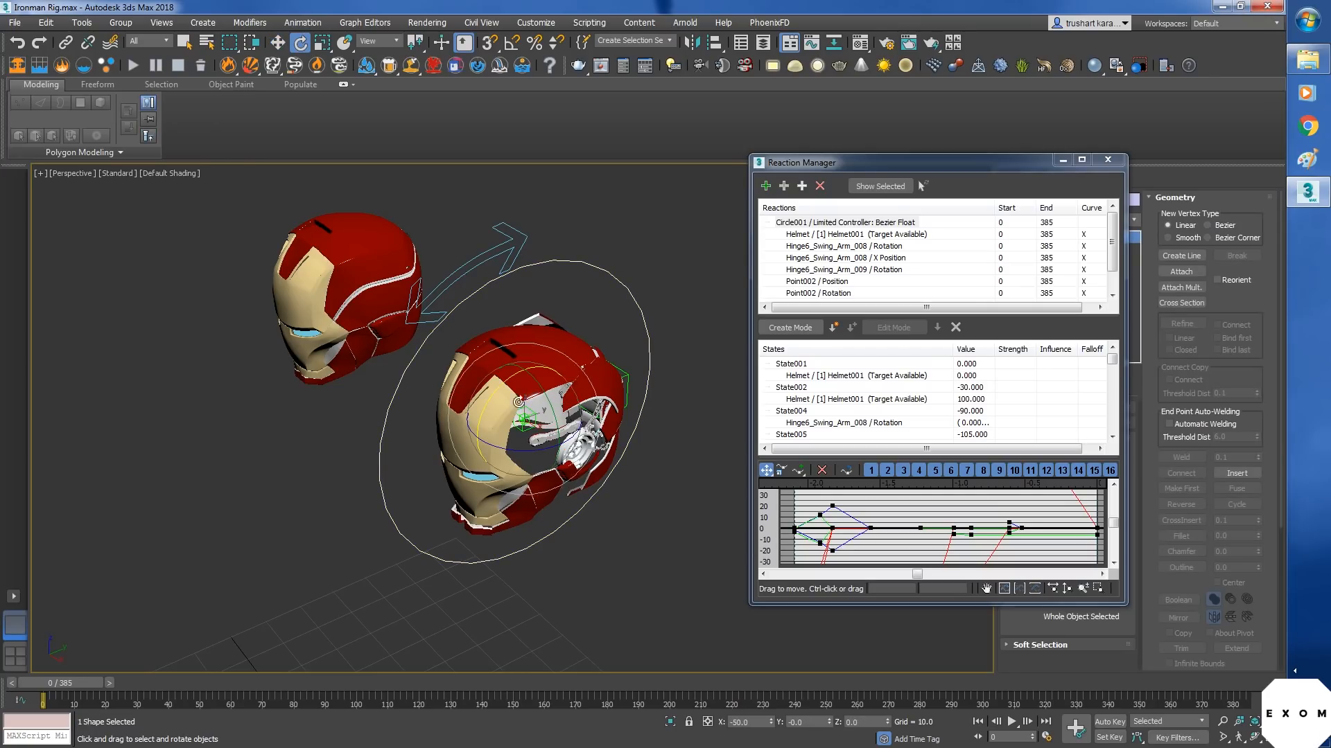
drag(500, 398, 485, 333)
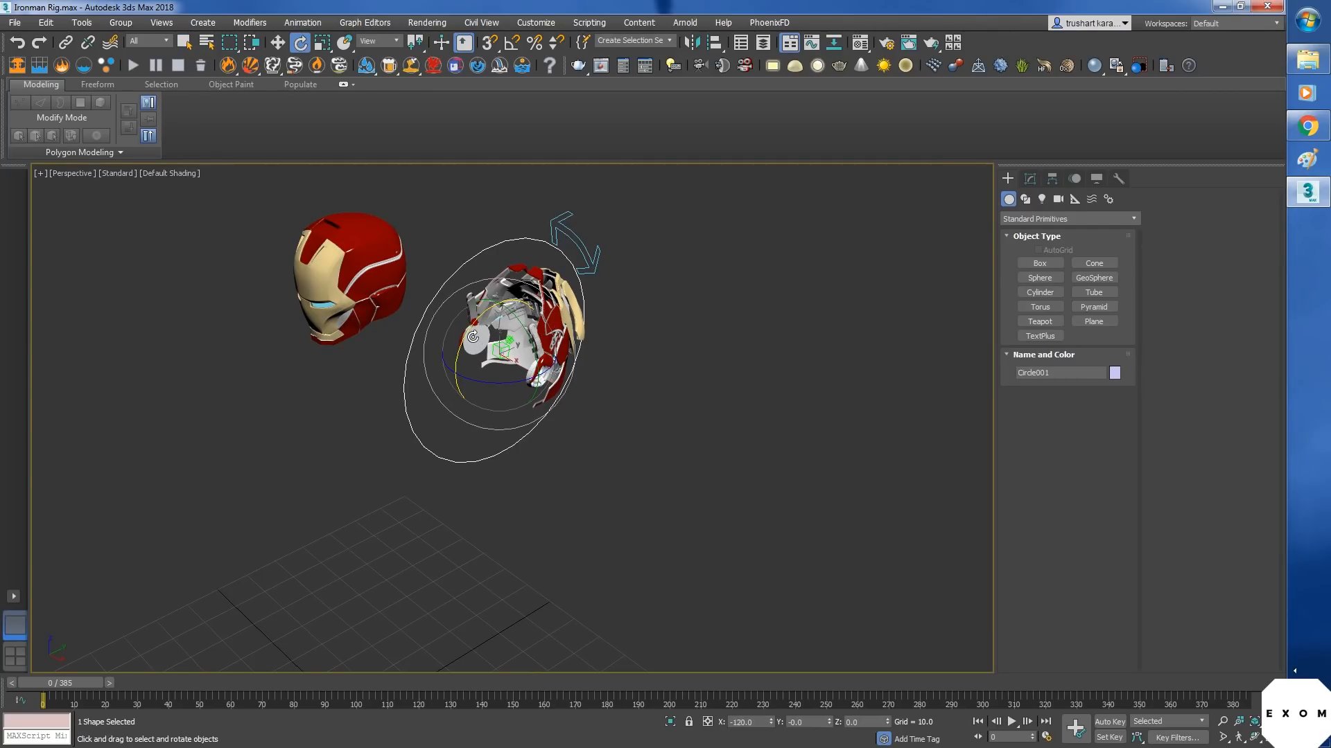
drag(481, 394, 390, 534)
drag(381, 631, 513, 447)
alt+middle_drag(513, 447, 608, 467)
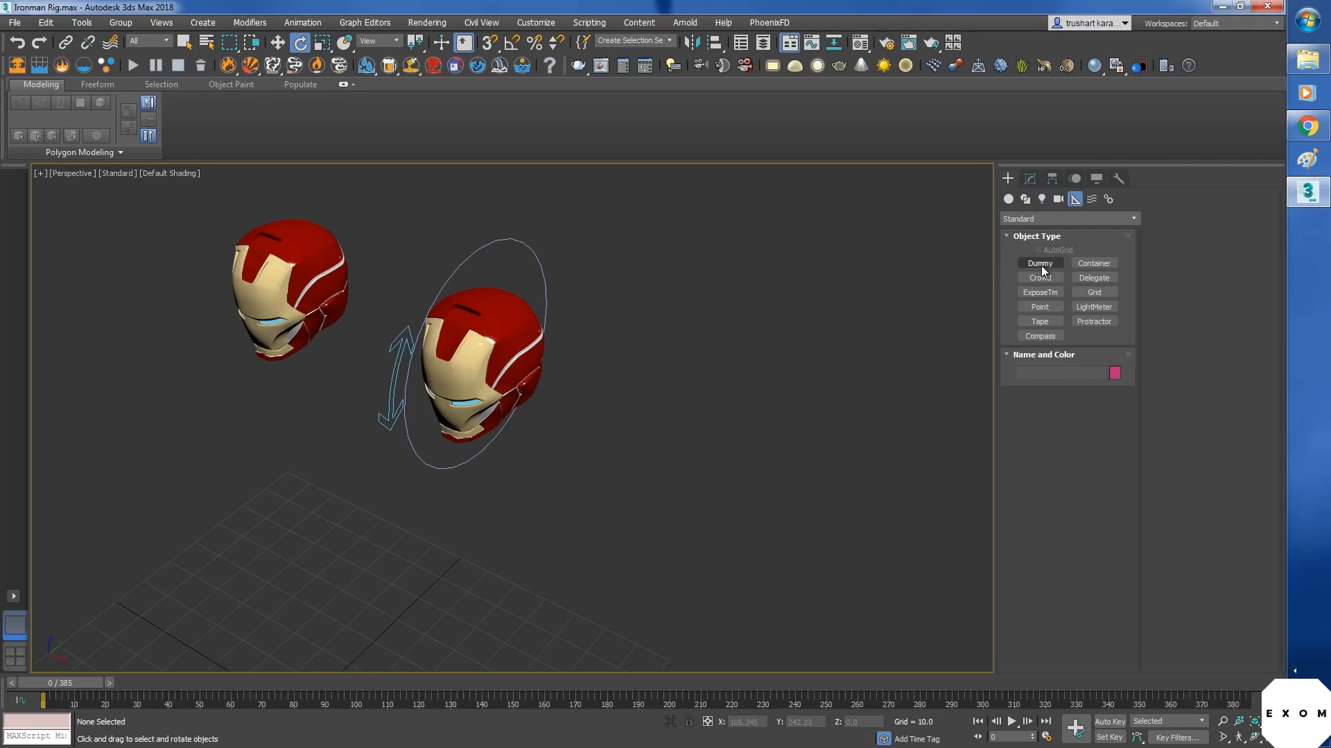
- Create a small Dummy helper on the ground in front of the helmets and align it to the rigged helmet's side
click(1040, 263)
drag(558, 566, 565, 572)
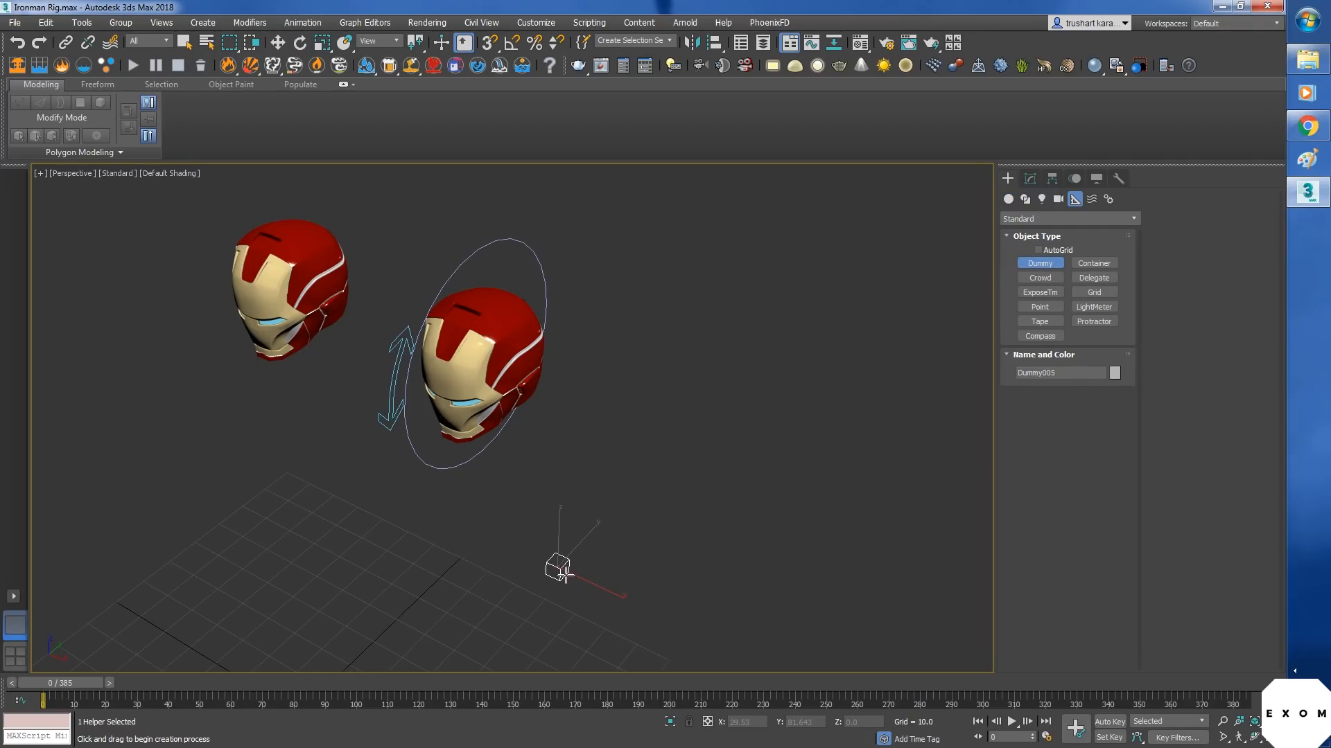
alt+middle_drag(732, 535, 689, 529)
key(alt+a)
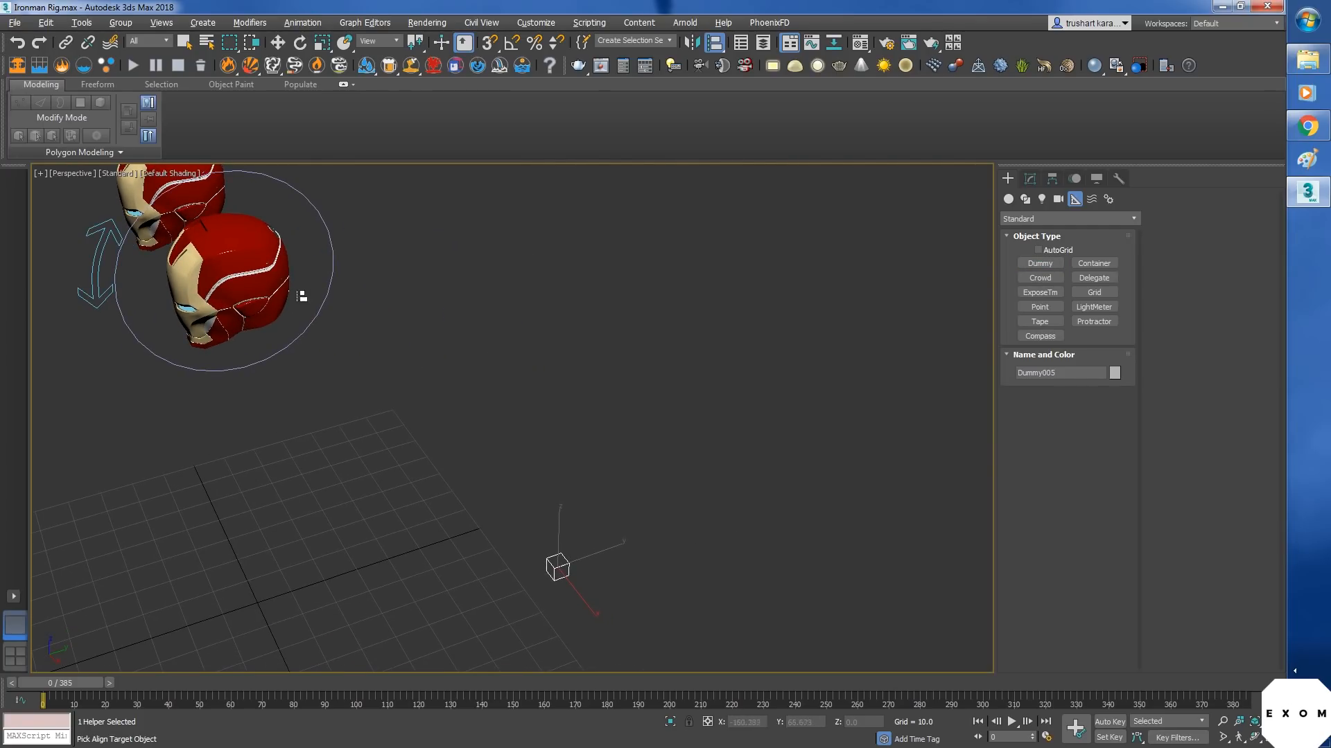
click(265, 279)
click(636, 494)
- Select Circle001 and rotate it to open the helmet, viewing the parts from the side
middle_drag(314, 267, 370, 306)
scroll(376, 285, up, 4)
scroll(489, 427, down, 4)
middle_drag(370, 306, 484, 420)
scroll(471, 425, up, 4)
click(208, 211)
key(e)
drag(256, 380, 499, 417)
alt+middle_drag(499, 417, 465, 504)
- Select the new Dummy005 helper and move it slightly to sit below the raised faceplate at the helmet's back
click(451, 485)
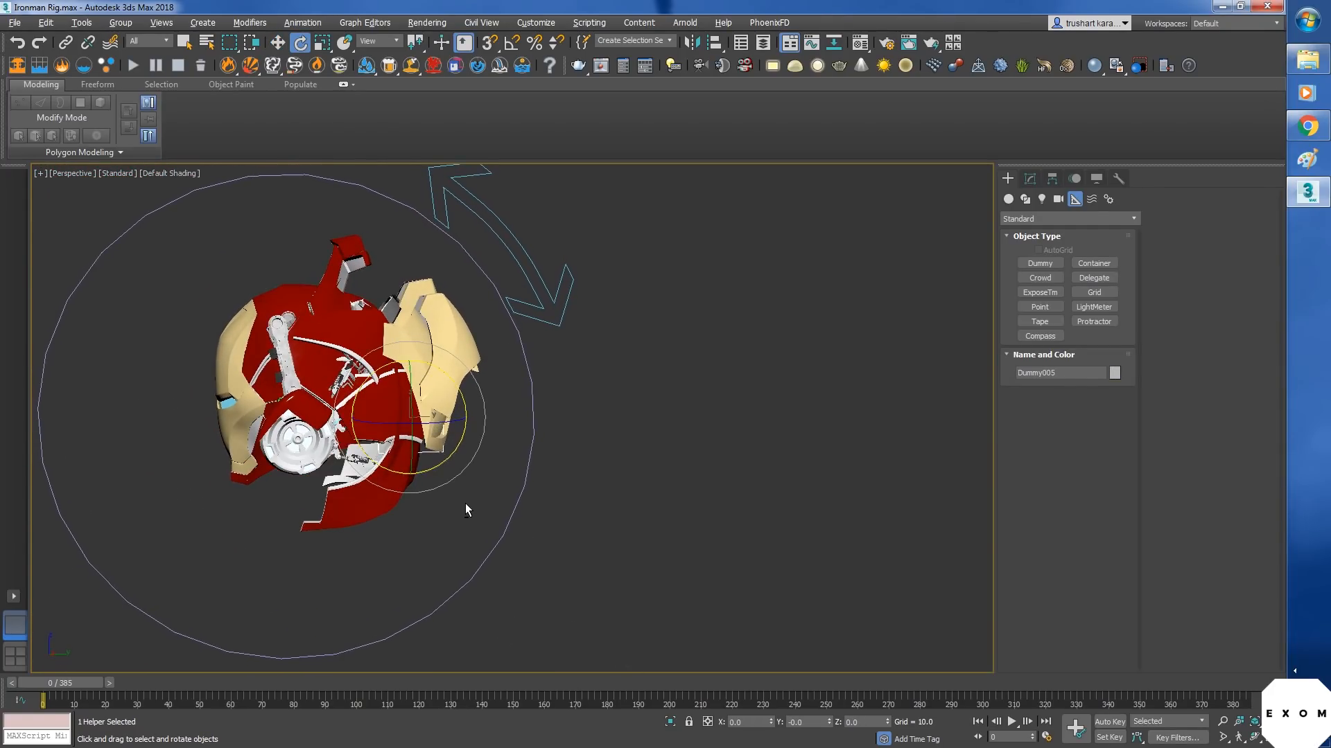
key(w)
drag(435, 437, 435, 444)
- Select Circle001 and link it to the Dummy005 helper at the back of the helmet
click(513, 520)
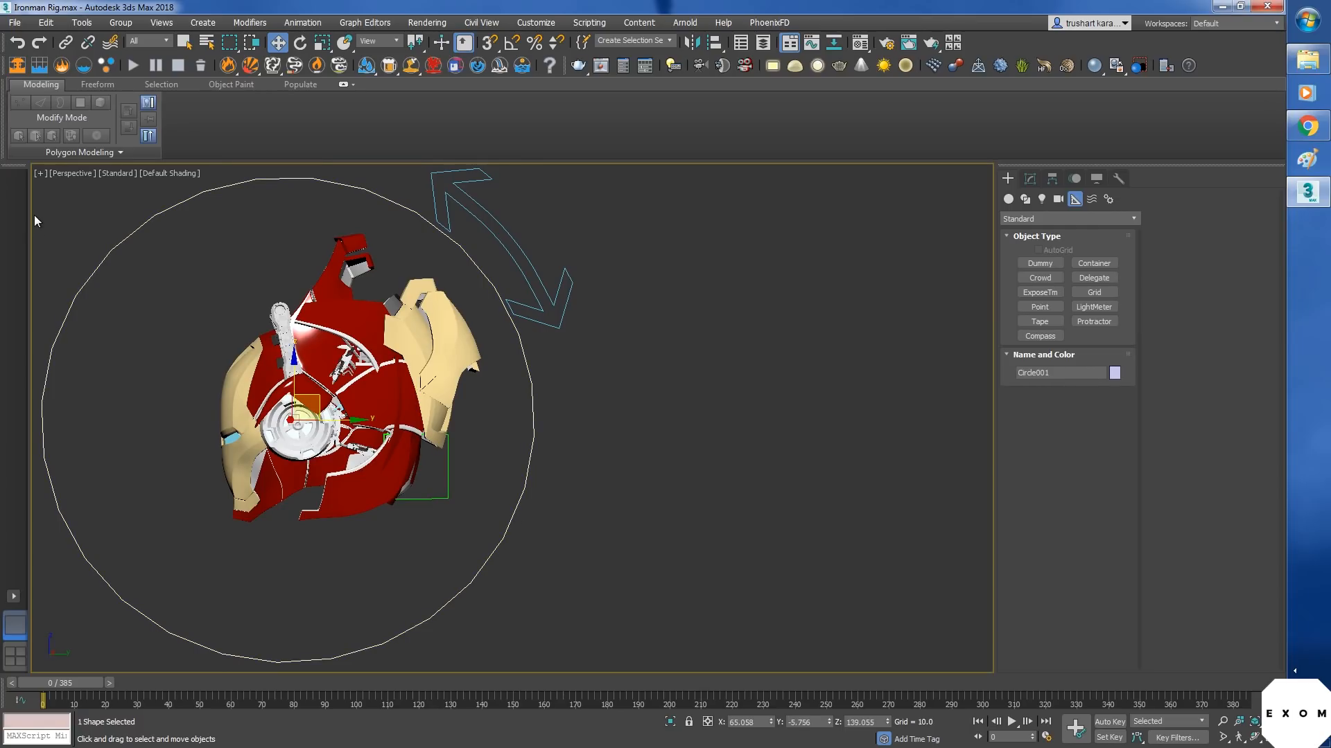
click(65, 43)
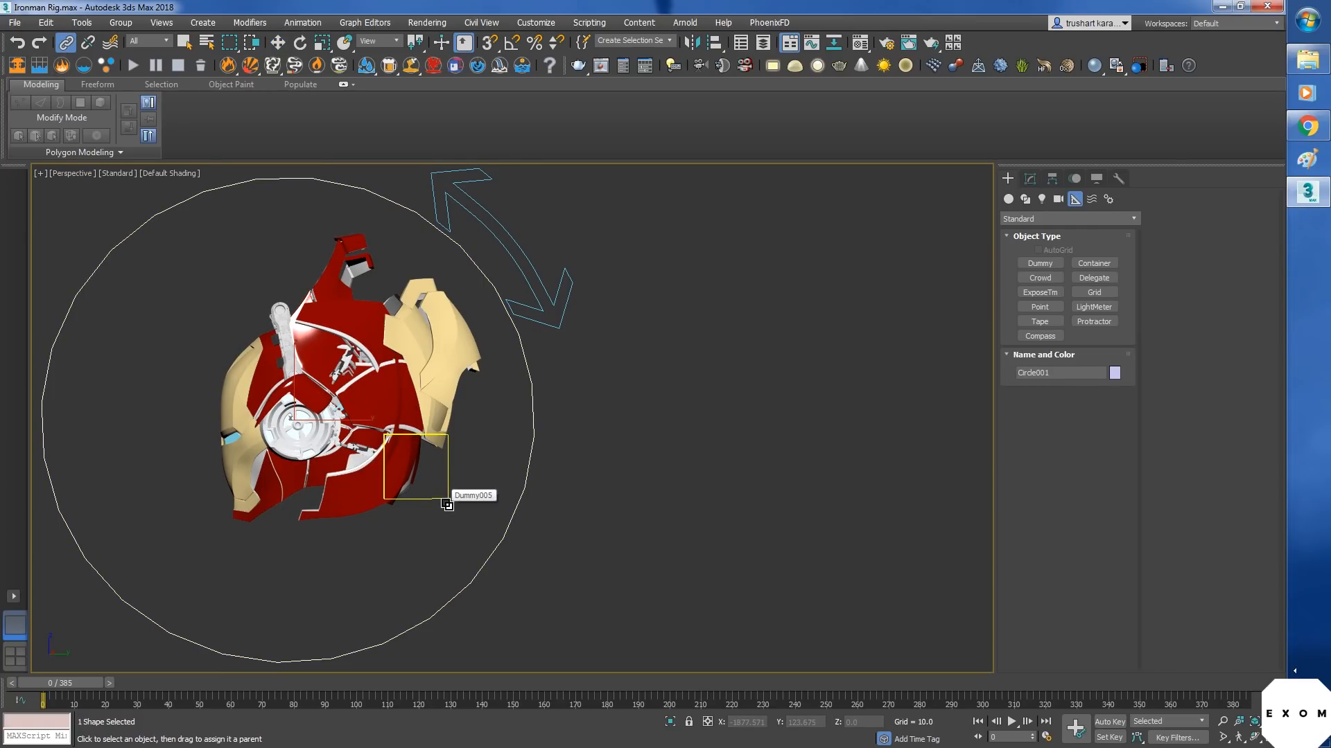
alt+middle_drag(479, 562, 509, 583)
key(w)
alt+middle_drag(481, 532, 472, 528)
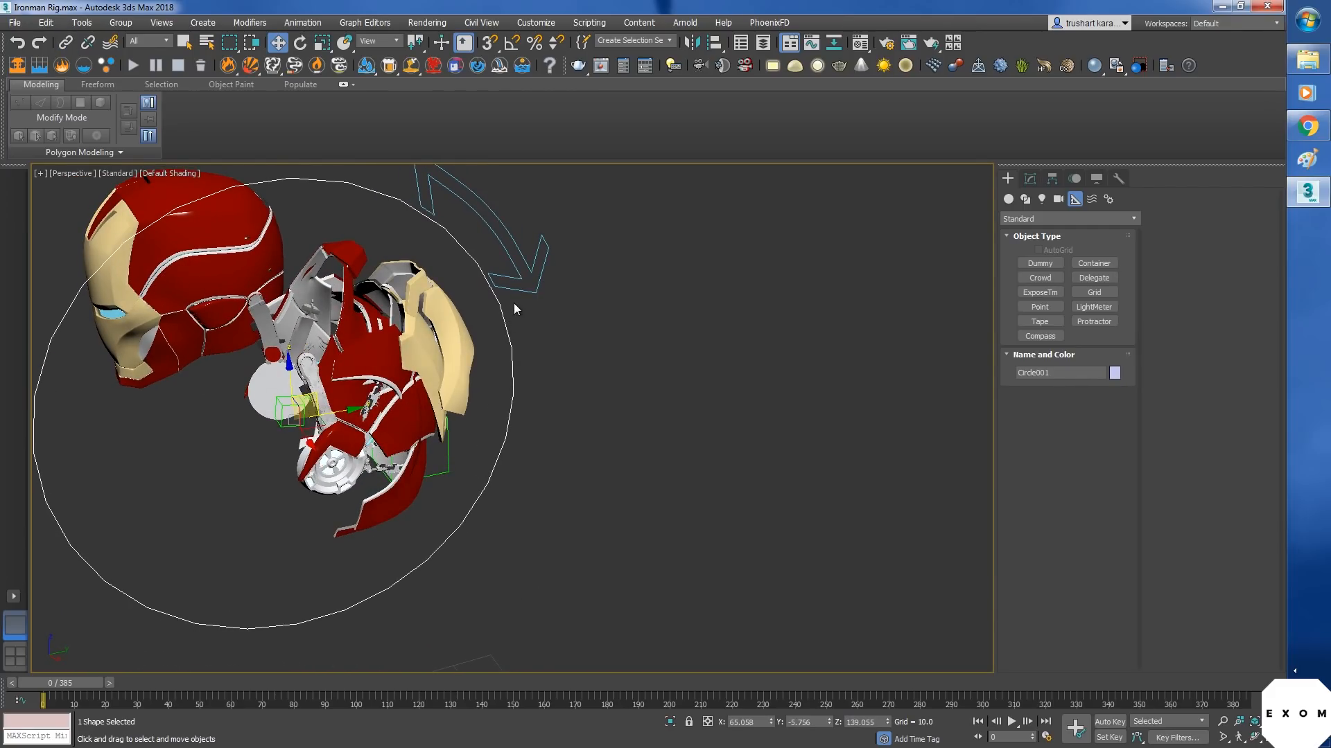
- Try to link the Dummy004 helper inside the open helmet to the Dummy005 helper at its back
alt+middle_drag(518, 287, 446, 464)
click(449, 464)
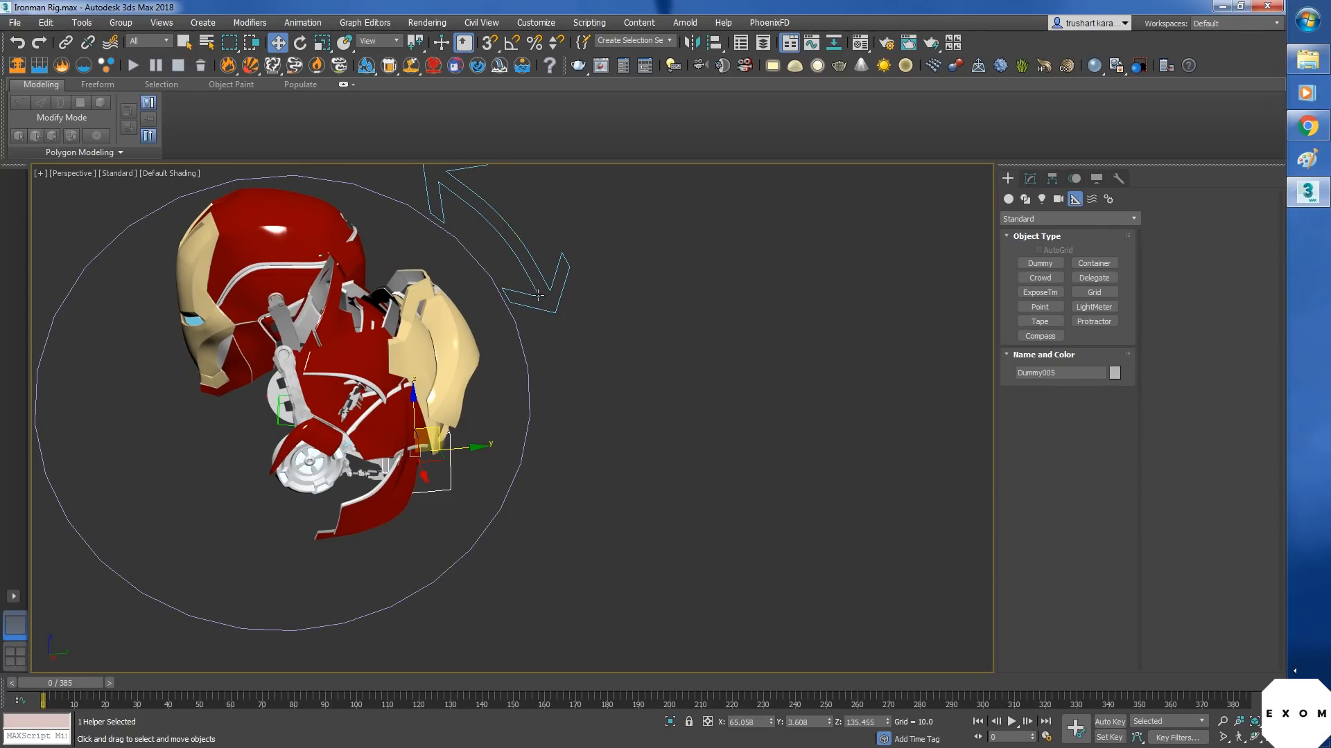
alt+middle_drag(492, 515, 526, 530)
click(302, 445)
alt+middle_drag(327, 489, 371, 533)
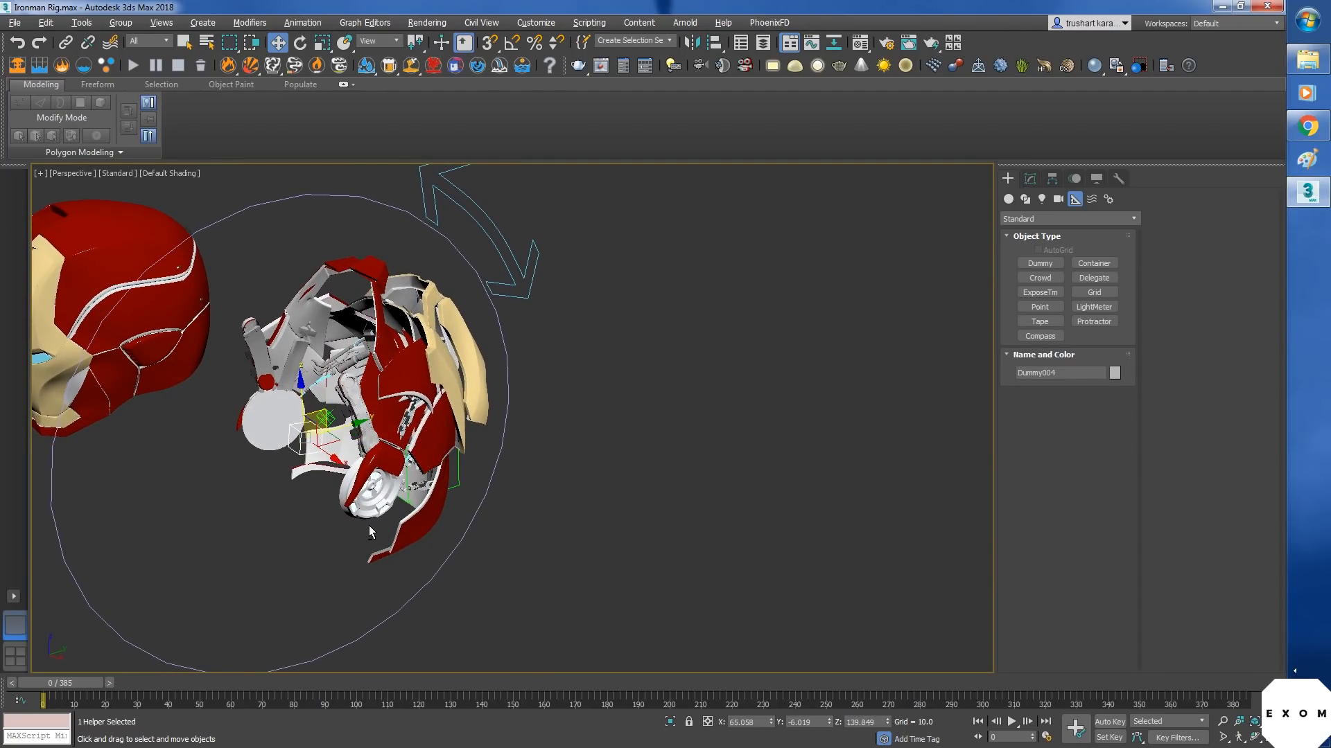
click(65, 44)
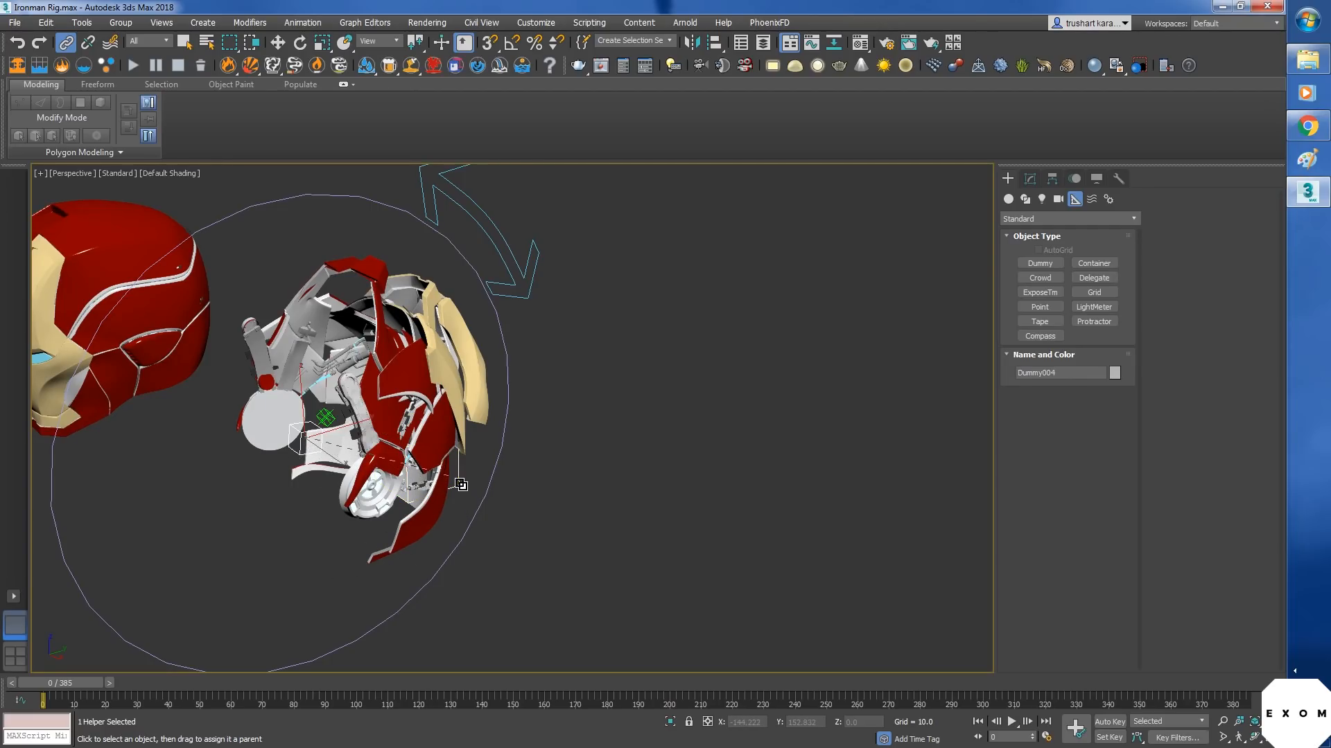
drag(460, 485, 461, 485)
- Scrub the timeline and return to frame 0 to check where the linked faceplate parts sit
scroll(448, 556, down, 5)
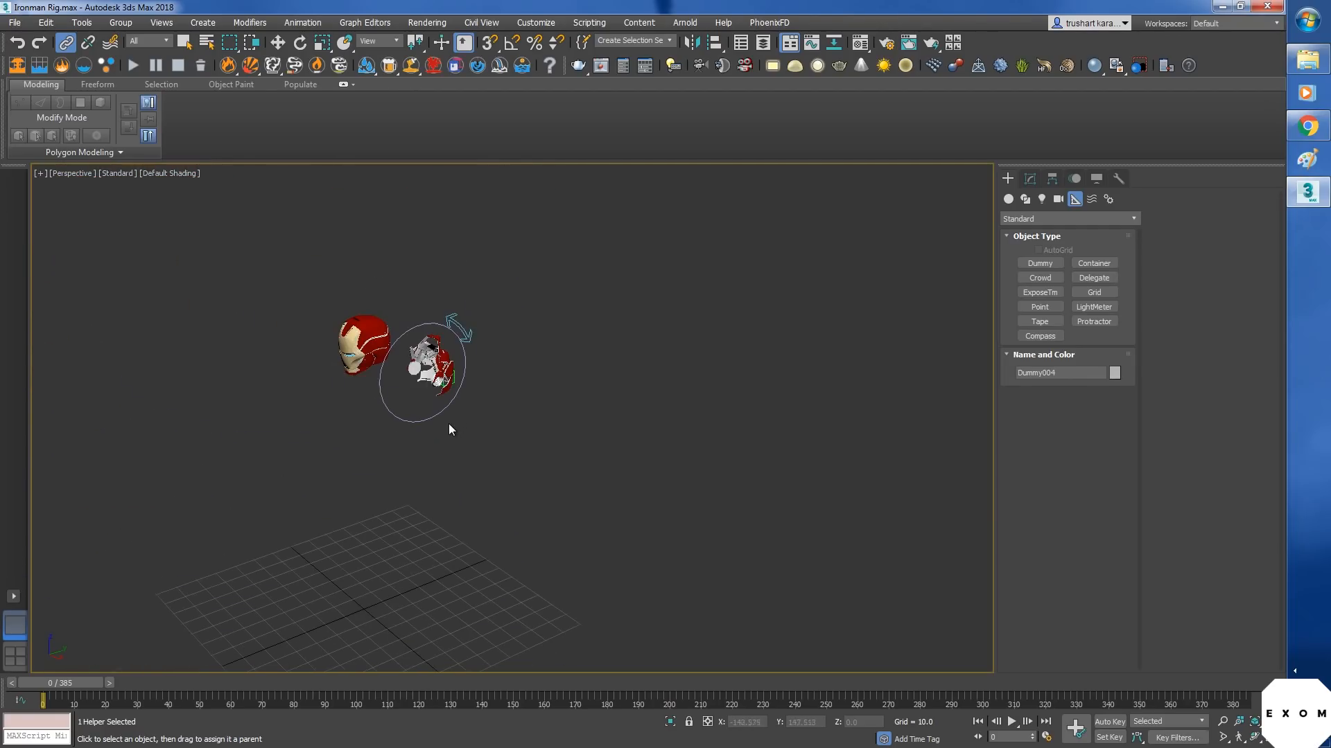
alt+middle_drag(447, 424, 485, 512)
middle_drag(493, 410, 551, 551)
scroll(505, 496, up, 5)
scroll(542, 507, down, 6)
drag(99, 684, 192, 684)
key(Home)
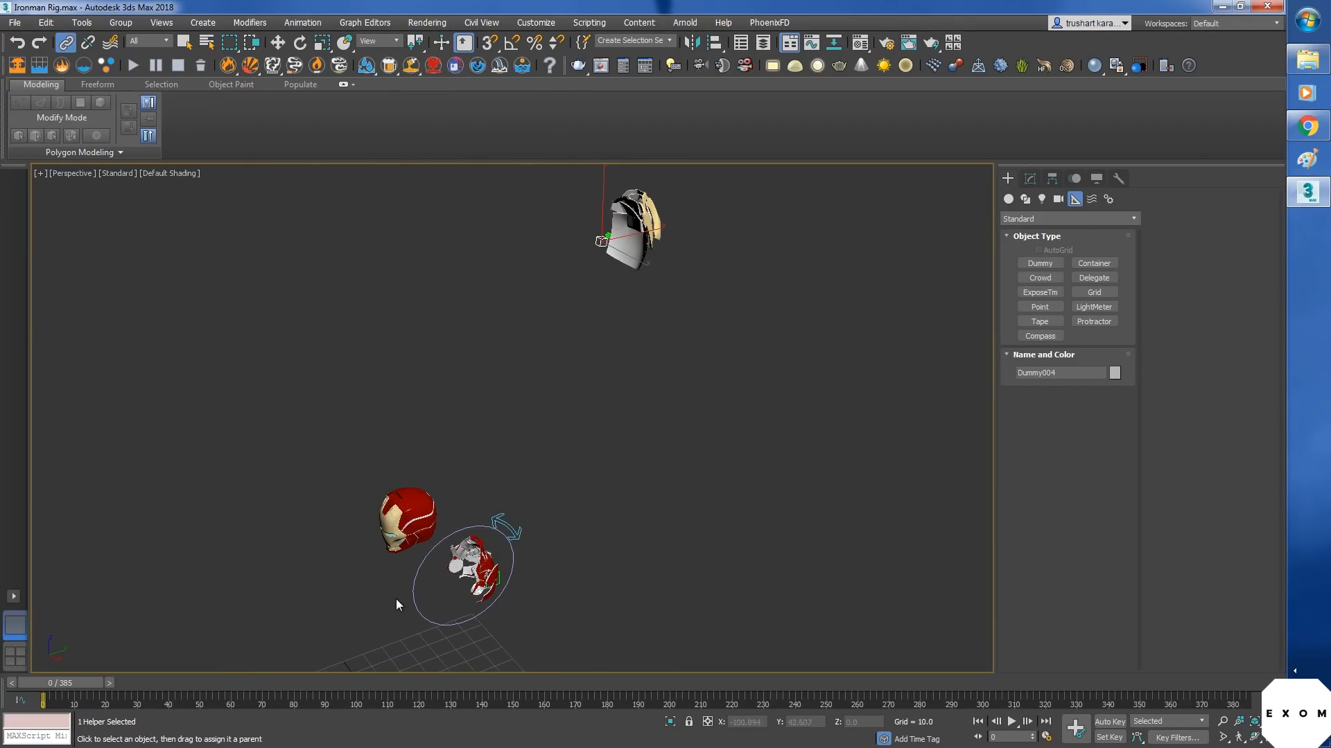
- Select Circle001 and scrub the timeline to check the faceplate's position on the open helmet
key(e)
click(418, 566)
drag(436, 543, 523, 475)
drag(93, 685, 127, 682)
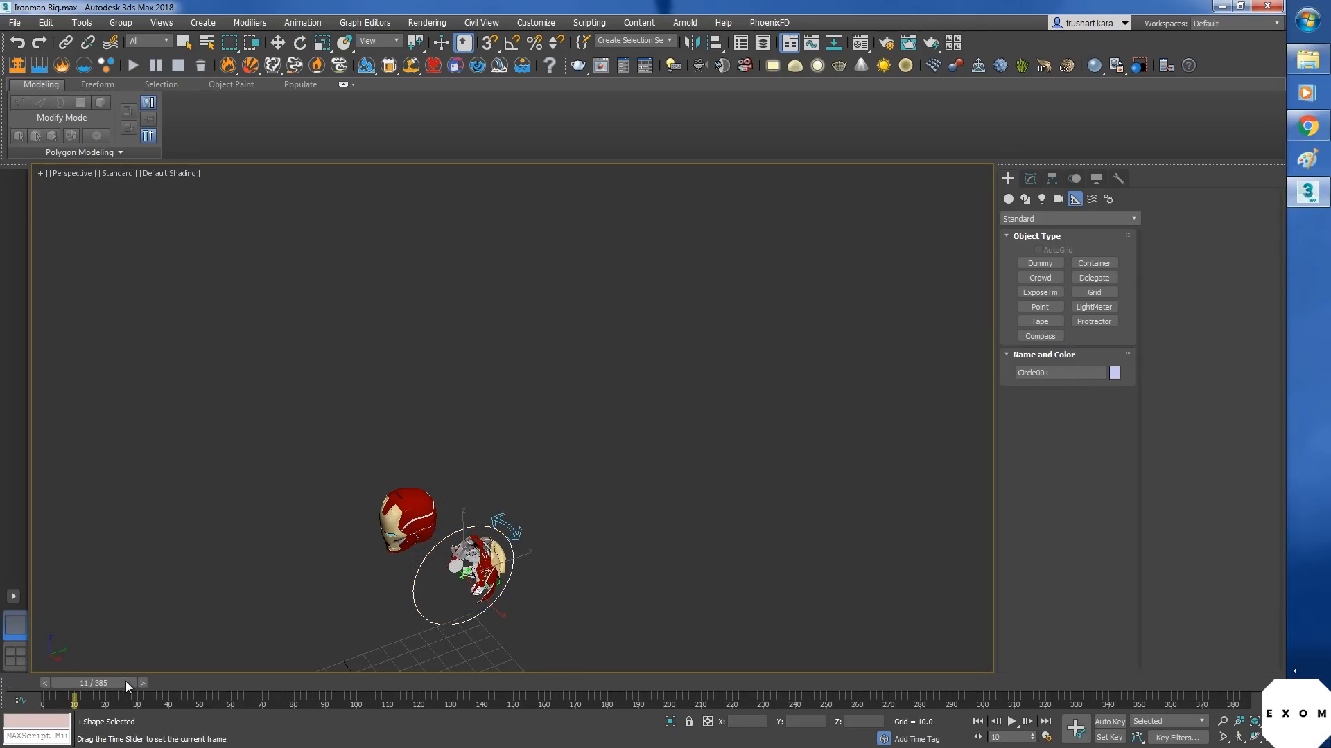
key(e)
scroll(466, 545, up, 4)
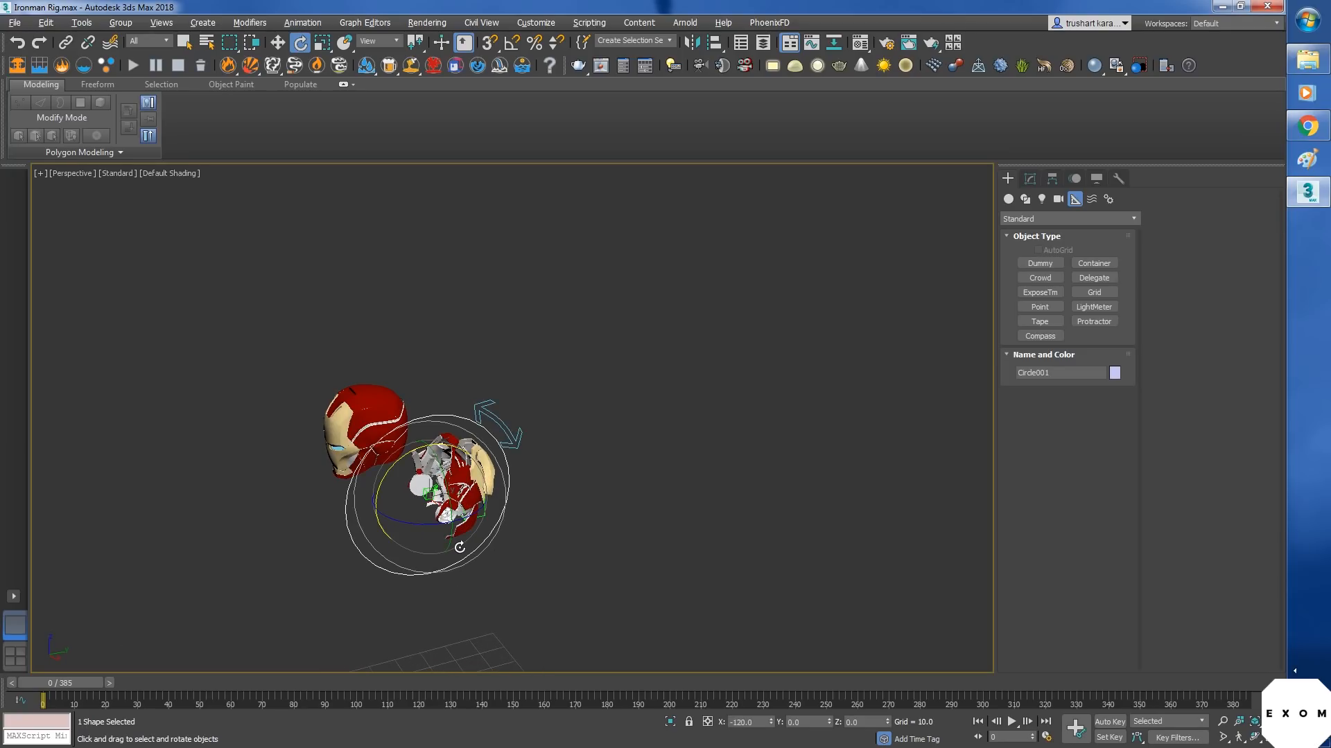
- Link the two round ear discs of the open helmet to the Dummy005 helper
key(w)
click(484, 483)
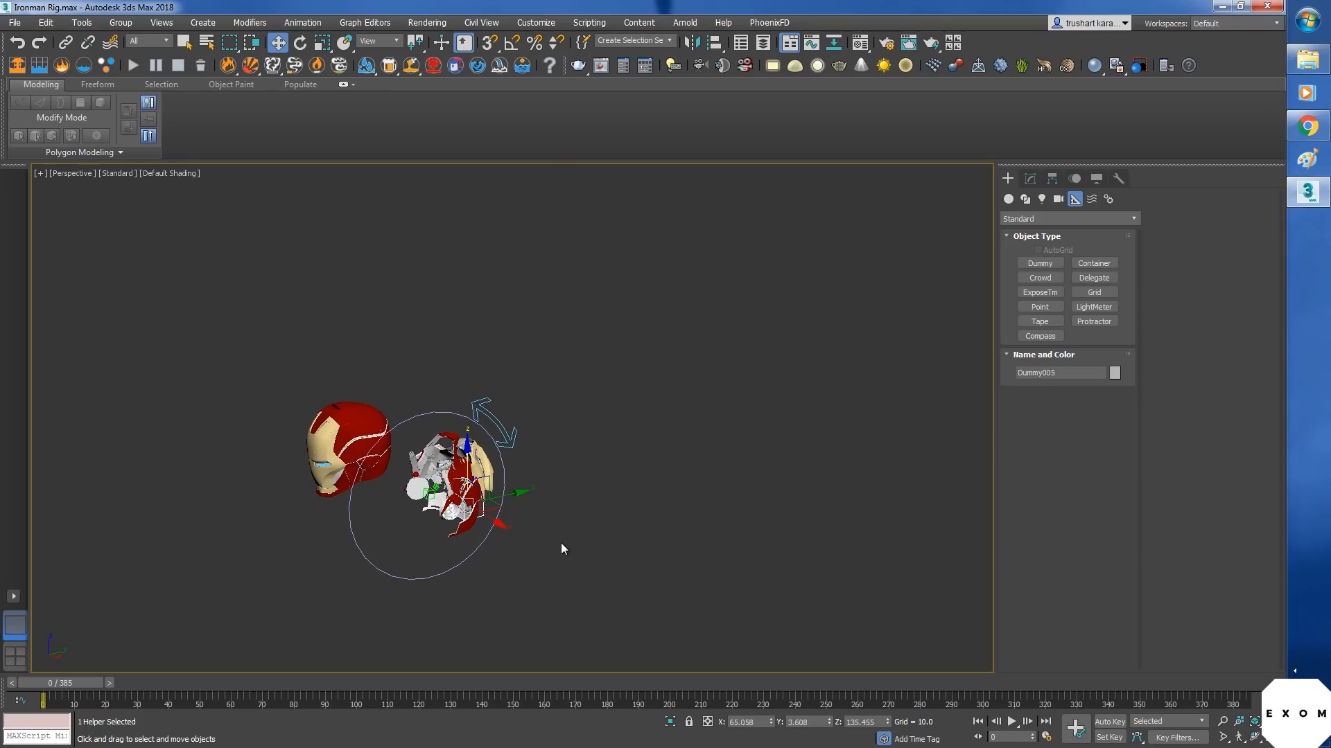
alt+middle_drag(561, 544, 479, 532)
scroll(456, 530, up, 5)
click(451, 516)
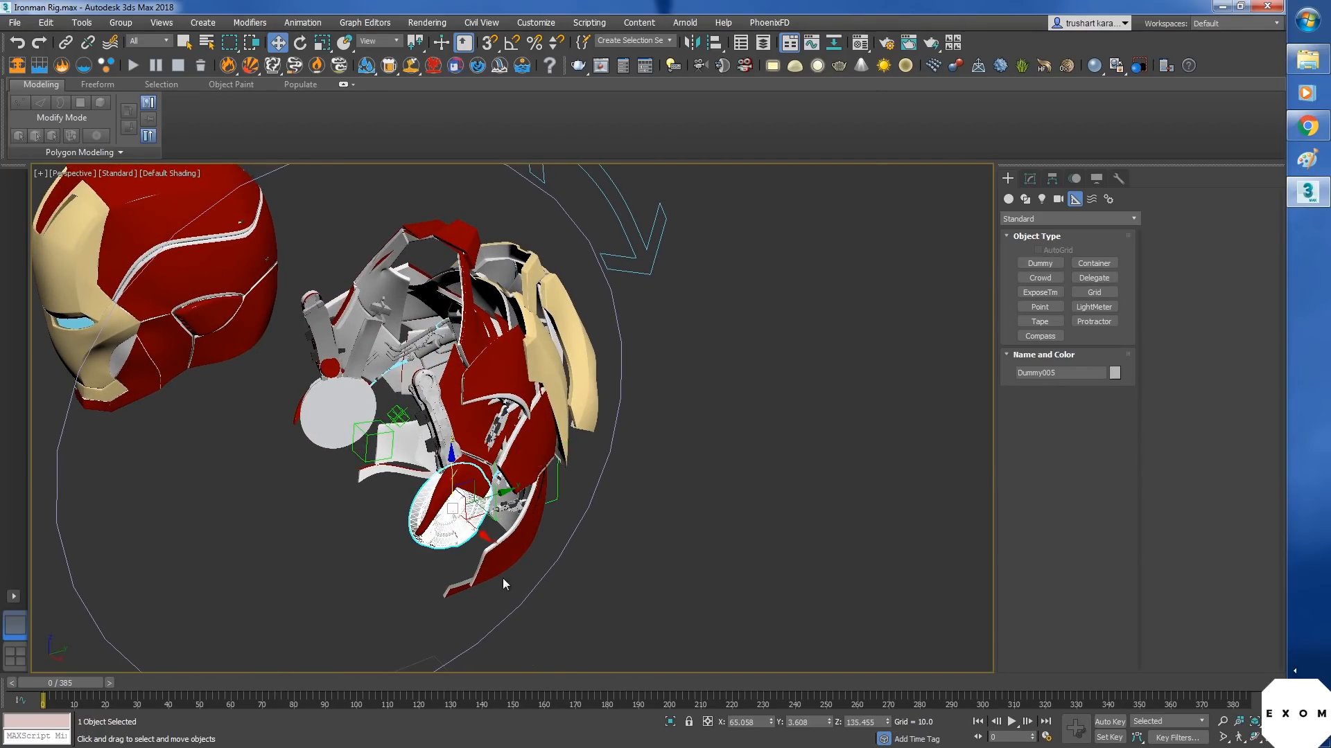
click(67, 47)
drag(452, 516, 561, 502)
drag(340, 412, 547, 507)
alt+middle_drag(548, 509, 520, 574)
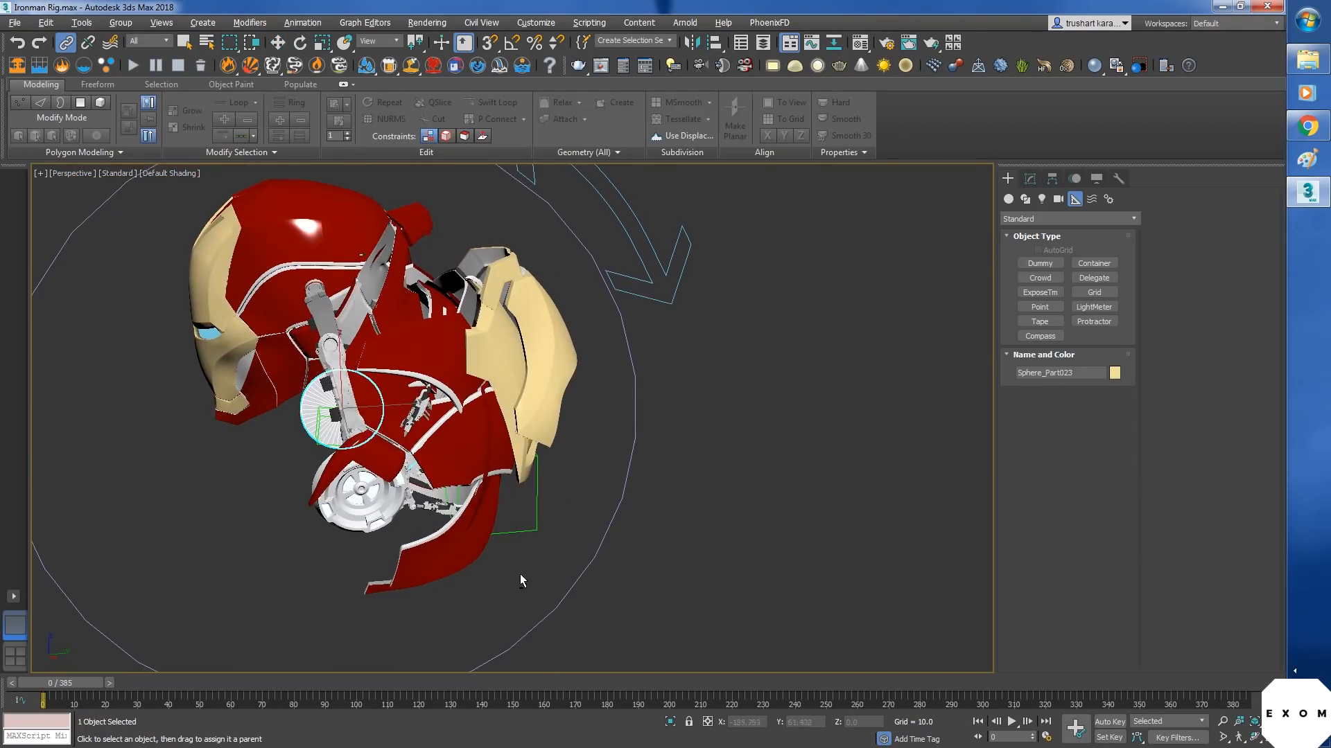
- Select the three red side panels of the open helmet and link them to Dummy005
key(w)
click(462, 550)
ctrl+click(460, 444)
ctrl+click(407, 357)
alt+middle_drag(407, 357, 479, 357)
click(67, 43)
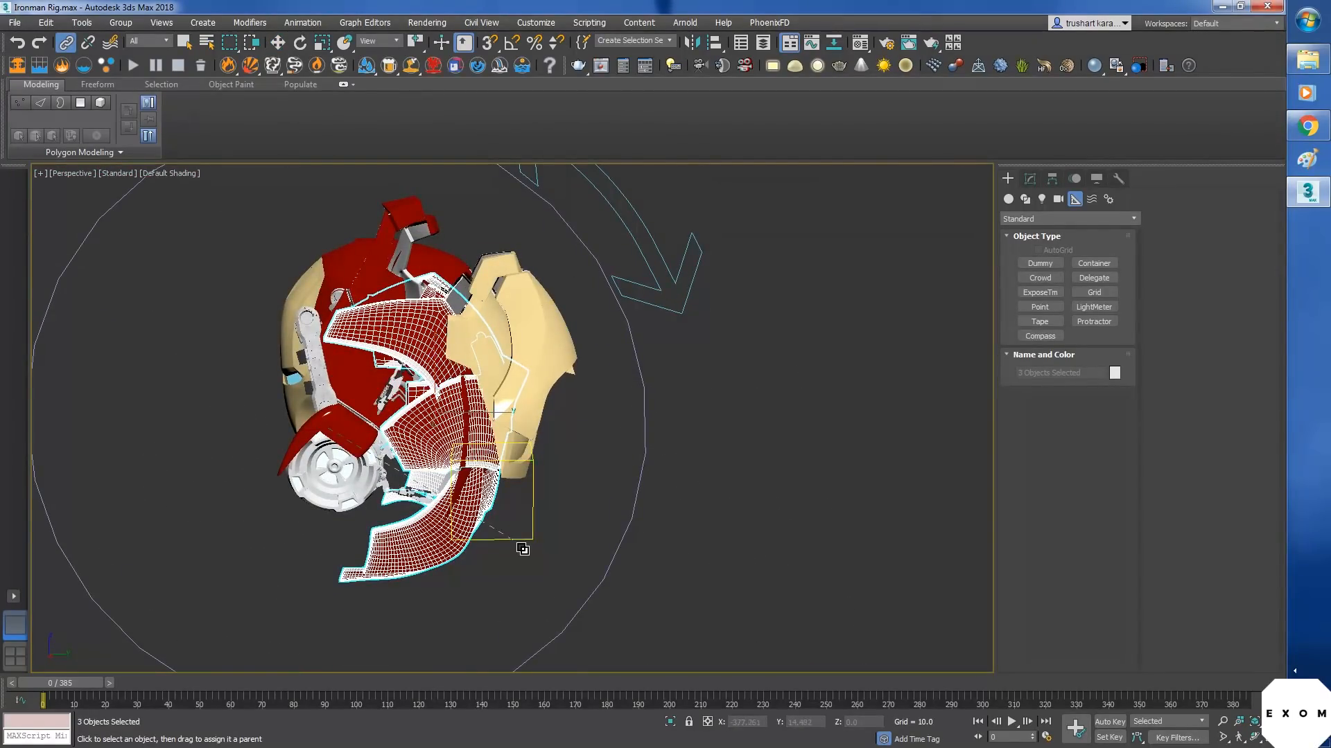
alt+middle_drag(523, 550, 452, 602)
drag(542, 533, 542, 533)
alt+middle_drag(542, 533, 481, 490)
- Select the central connector mechanism inside the helmet together with its side hinge arms and pistons
key(w)
click(446, 354)
scroll(481, 388, up, 3)
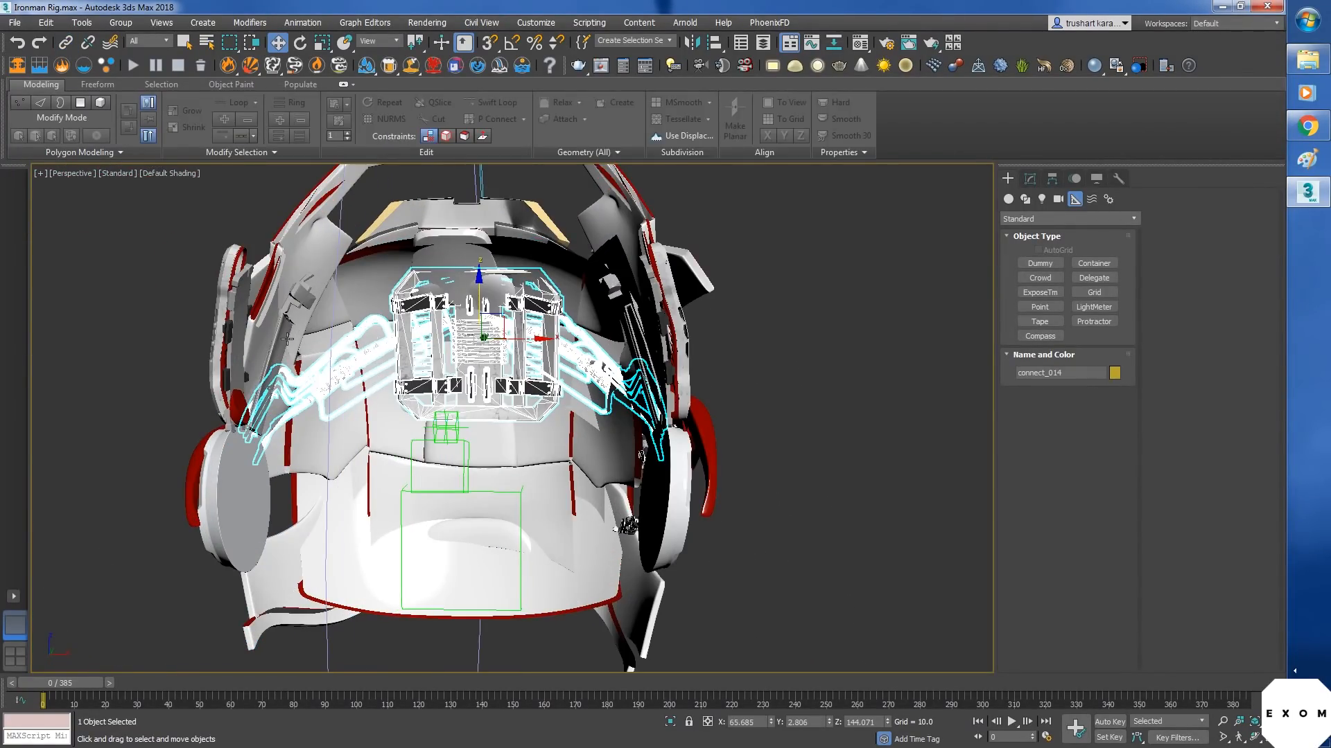
ctrl+click(602, 374)
alt+middle_drag(603, 416, 544, 415)
ctrl+click(256, 333)
ctrl+click(585, 295)
ctrl+click(499, 410)
ctrl+click(501, 351)
- Add the remaining small piston and bracket pieces beside the ear disc to the selection
scroll(500, 364, up, 4)
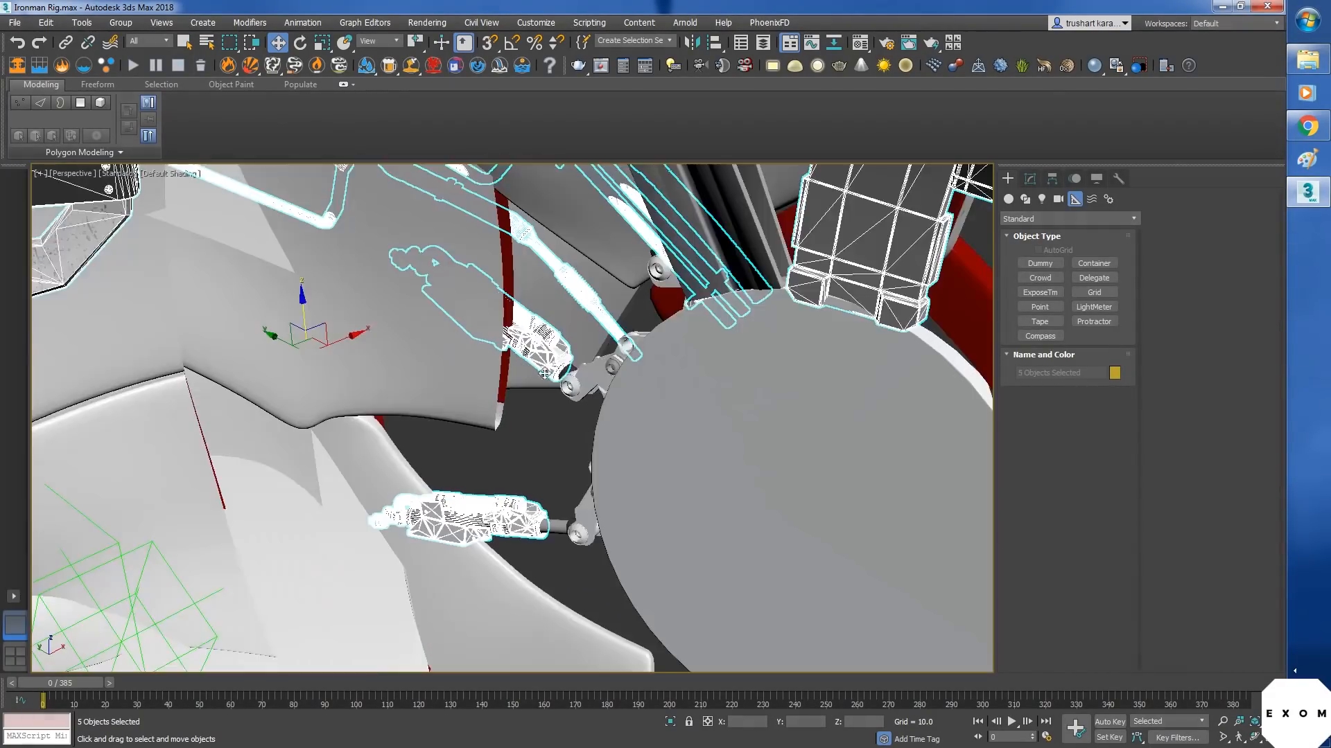
ctrl+click(615, 374)
ctrl+click(586, 601)
scroll(585, 589, down, 2)
alt+middle_drag(585, 589, 637, 533)
ctrl+click(639, 386)
scroll(739, 531, down, 3)
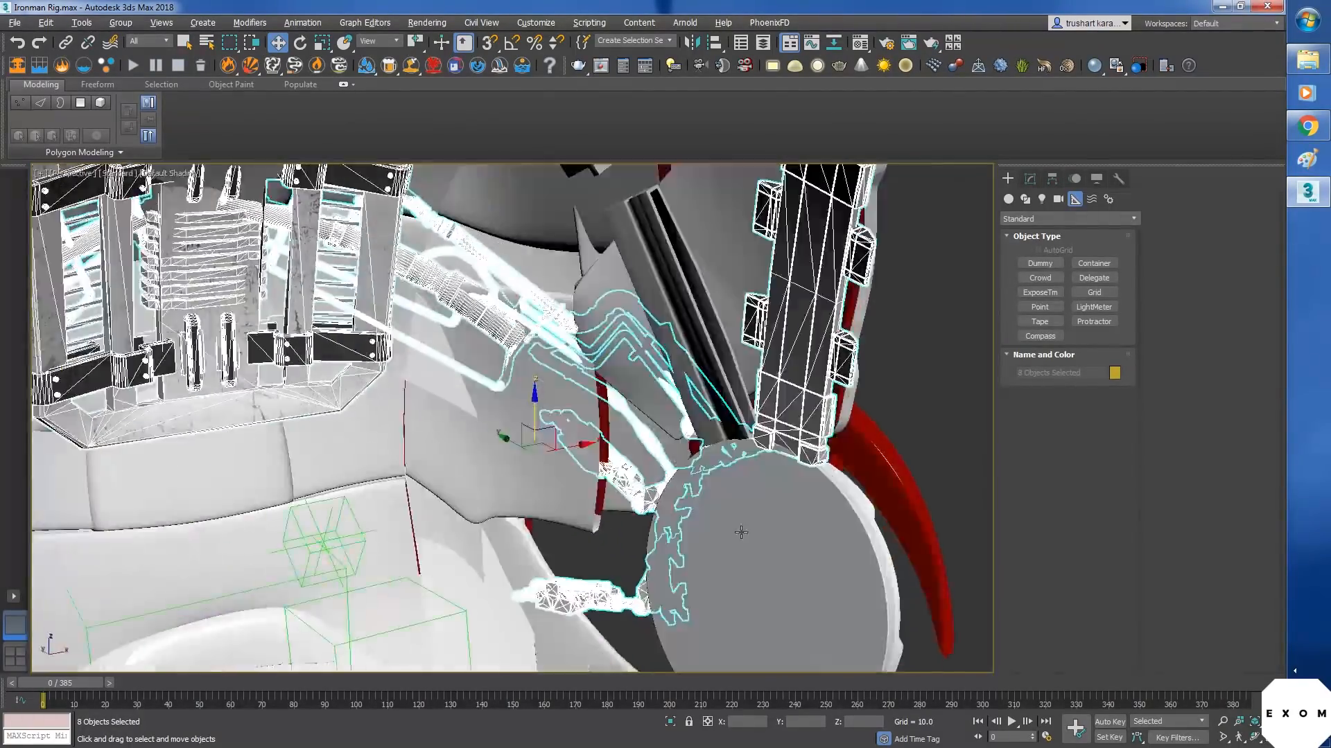
alt+middle_drag(740, 531, 541, 416)
scroll(607, 489, down, 3)
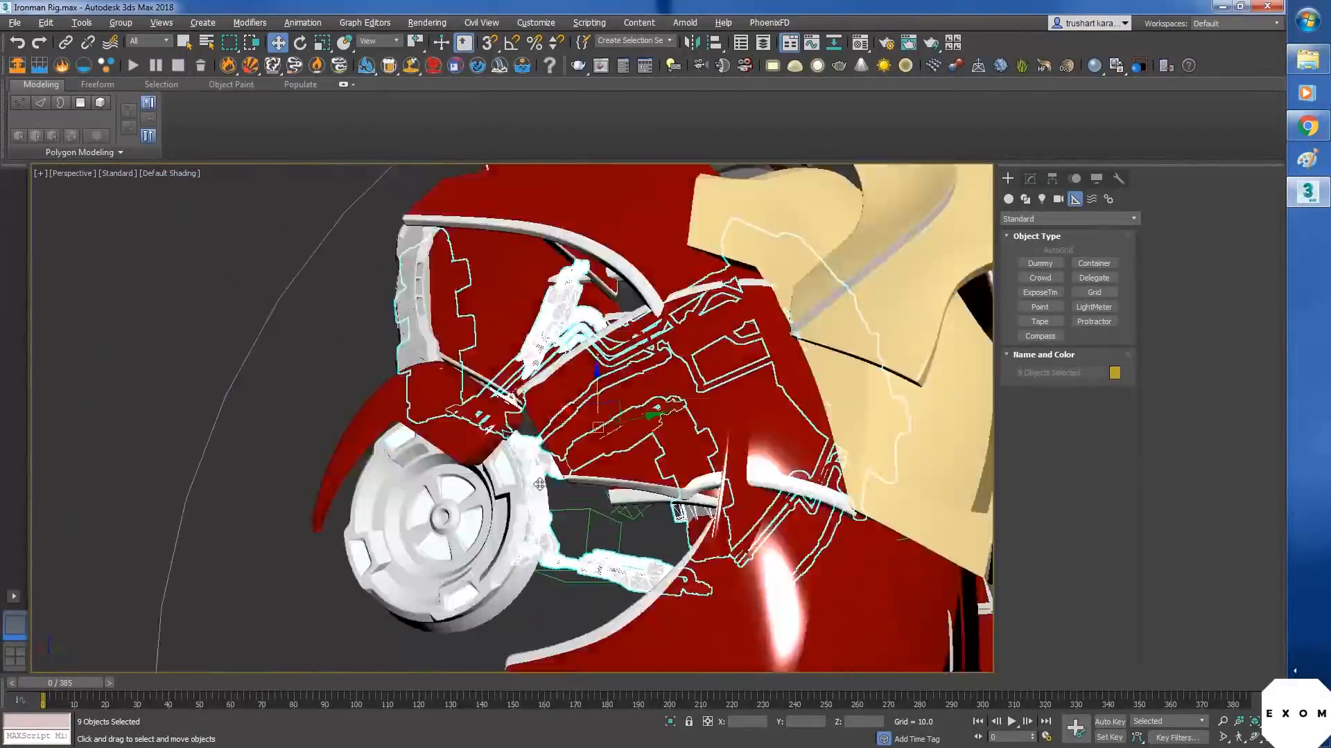
scroll(486, 402, up, 4)
ctrl+click(406, 470)
- Link the selected internal mechanism parts to the Dummy005 helper
alt+middle_drag(458, 389, 603, 485)
scroll(506, 443, down, 5)
scroll(496, 475, up, 4)
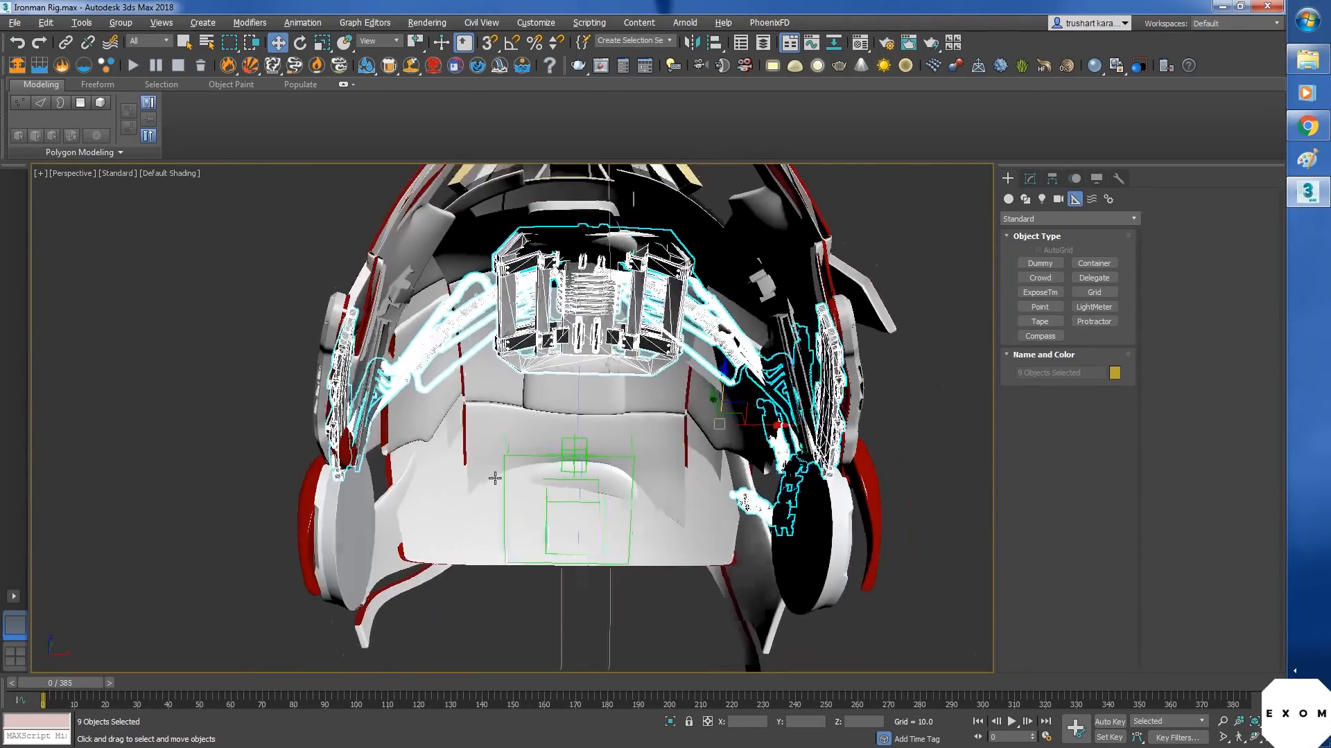
alt+middle_drag(496, 476, 422, 471)
scroll(422, 471, down, 2)
click(66, 43)
drag(540, 373, 645, 456)
- Move Dummy005 upward to test whether the linked helmet parts follow, and undo the move
key(w)
click(652, 456)
alt+middle_drag(650, 493, 715, 594)
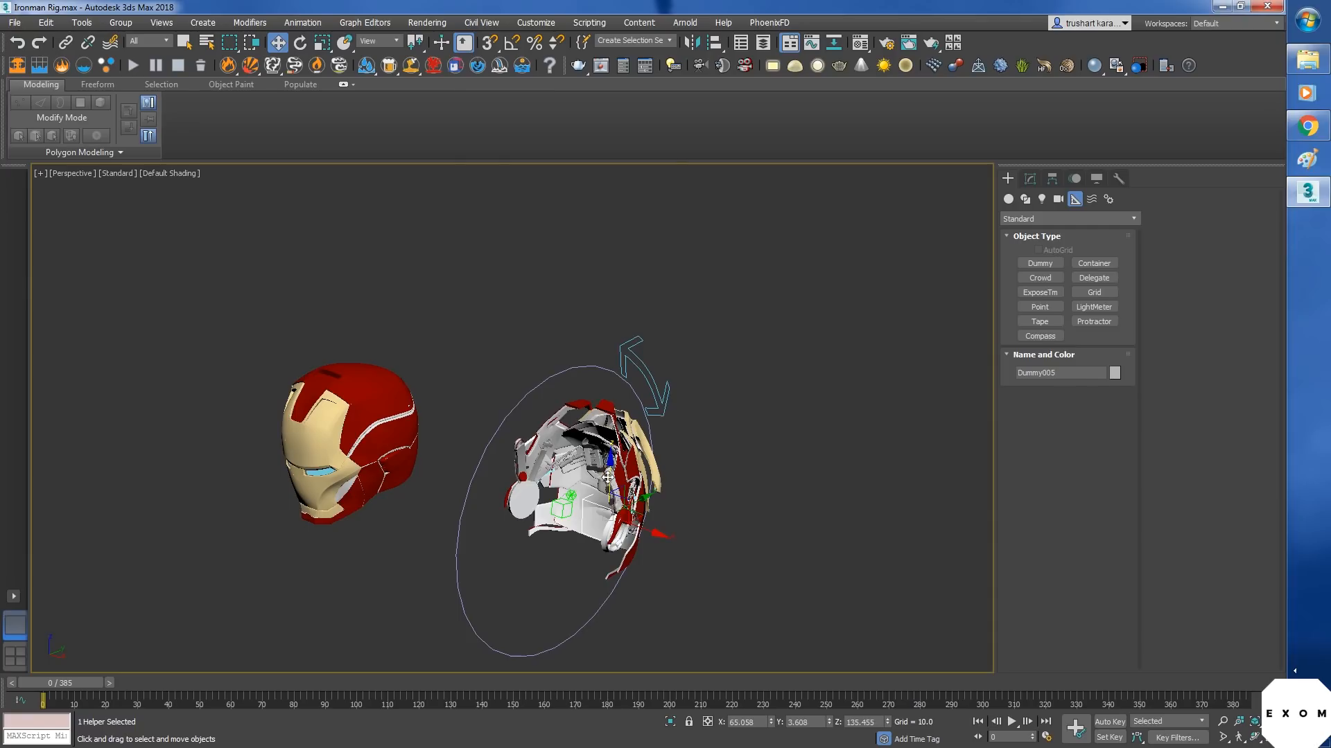
drag(609, 476, 609, 269)
key(ctrl+z)
- Try to link the two hinge swing arms above the ear discs to the Dummy005 helper
alt+middle_drag(725, 600, 624, 551)
scroll(574, 519, up, 4)
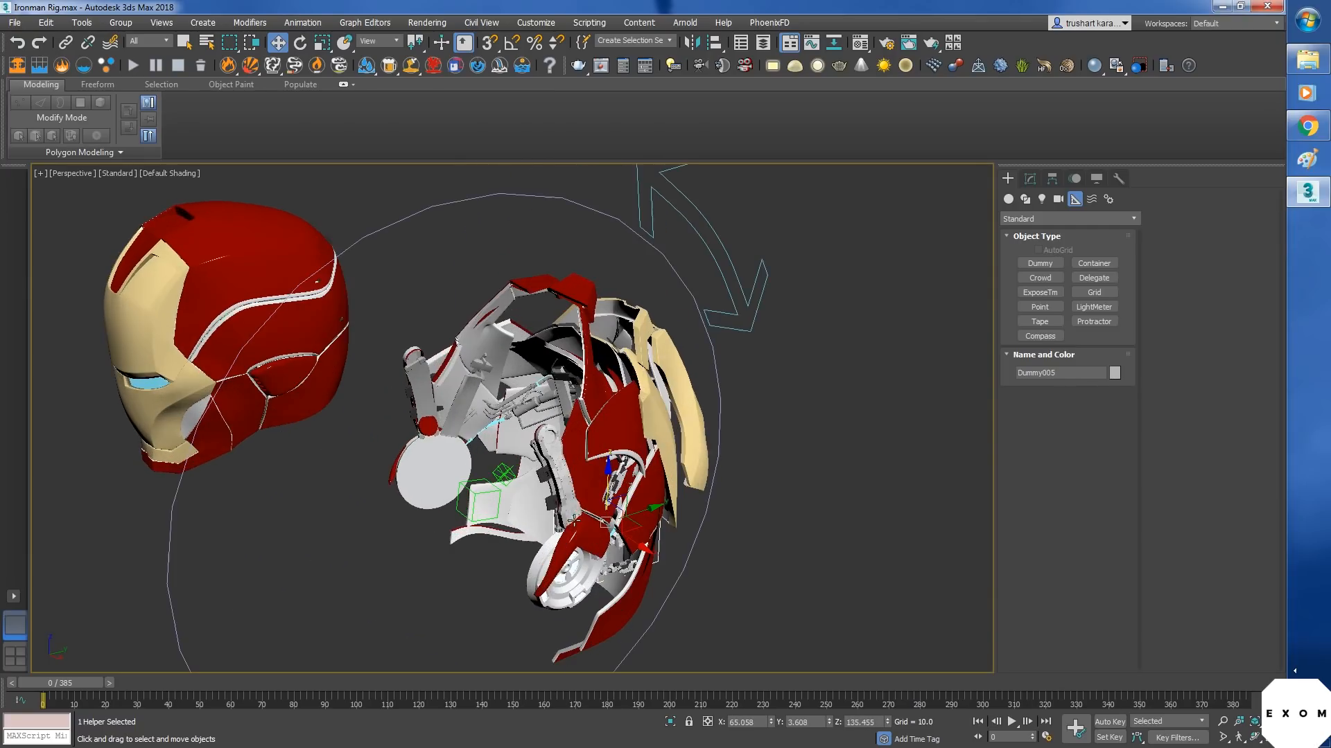
click(561, 473)
ctrl+click(415, 354)
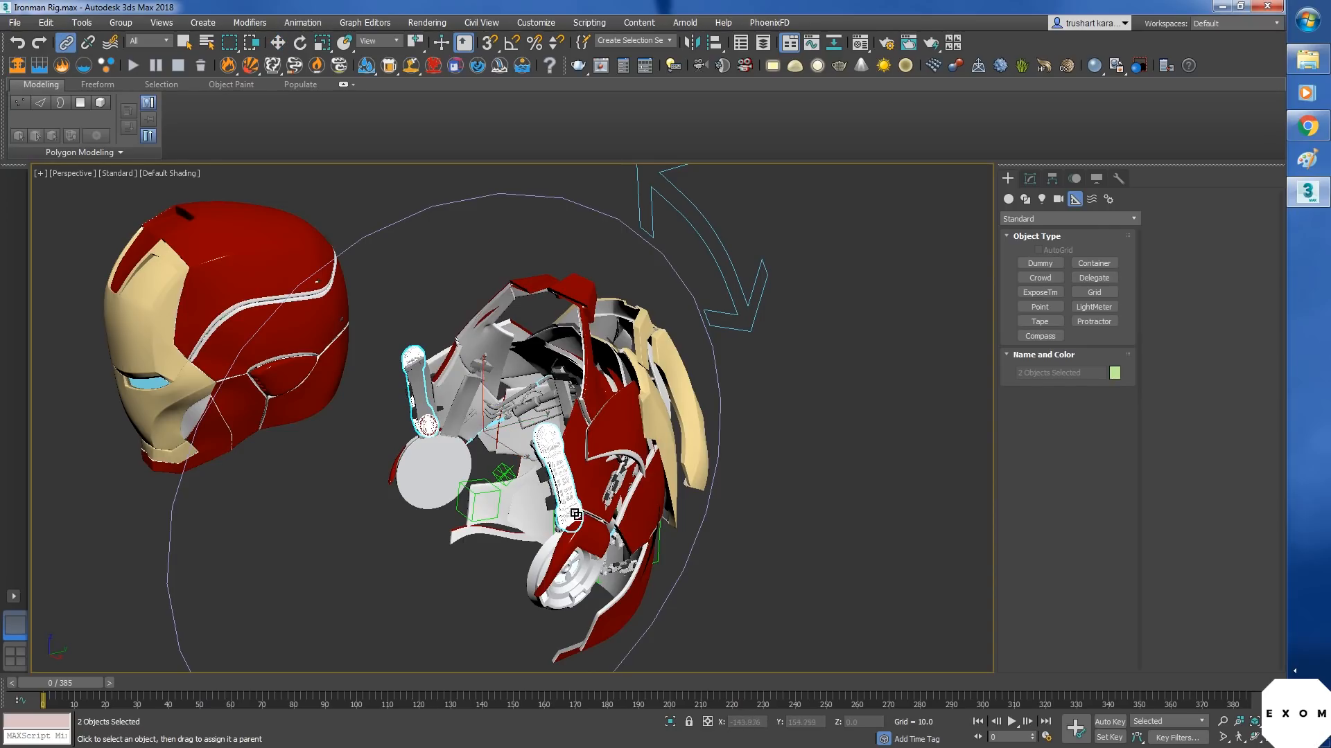
drag(671, 586, 666, 555)
key(w)
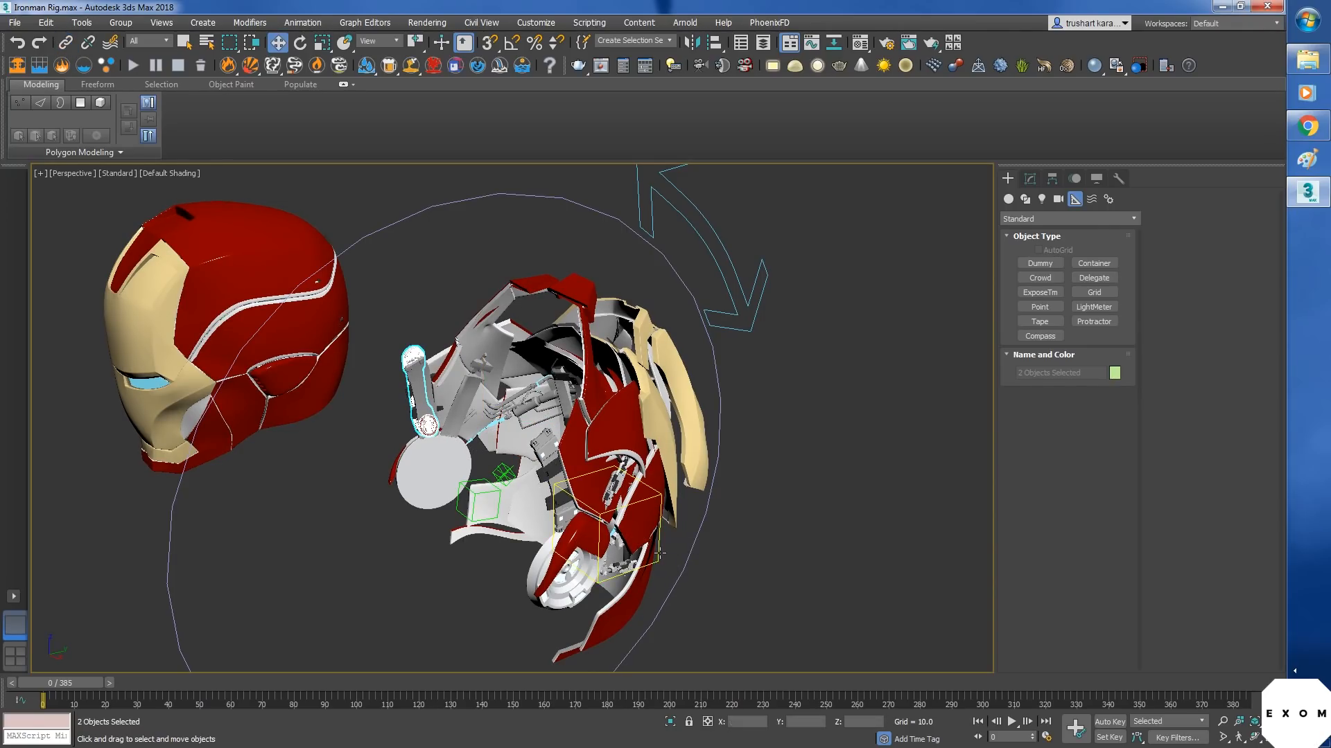
- Select Circle001 and rotate it to test how the linked swing arms react
click(661, 551)
alt+middle_drag(695, 591, 714, 571)
scroll(707, 556, down, 3)
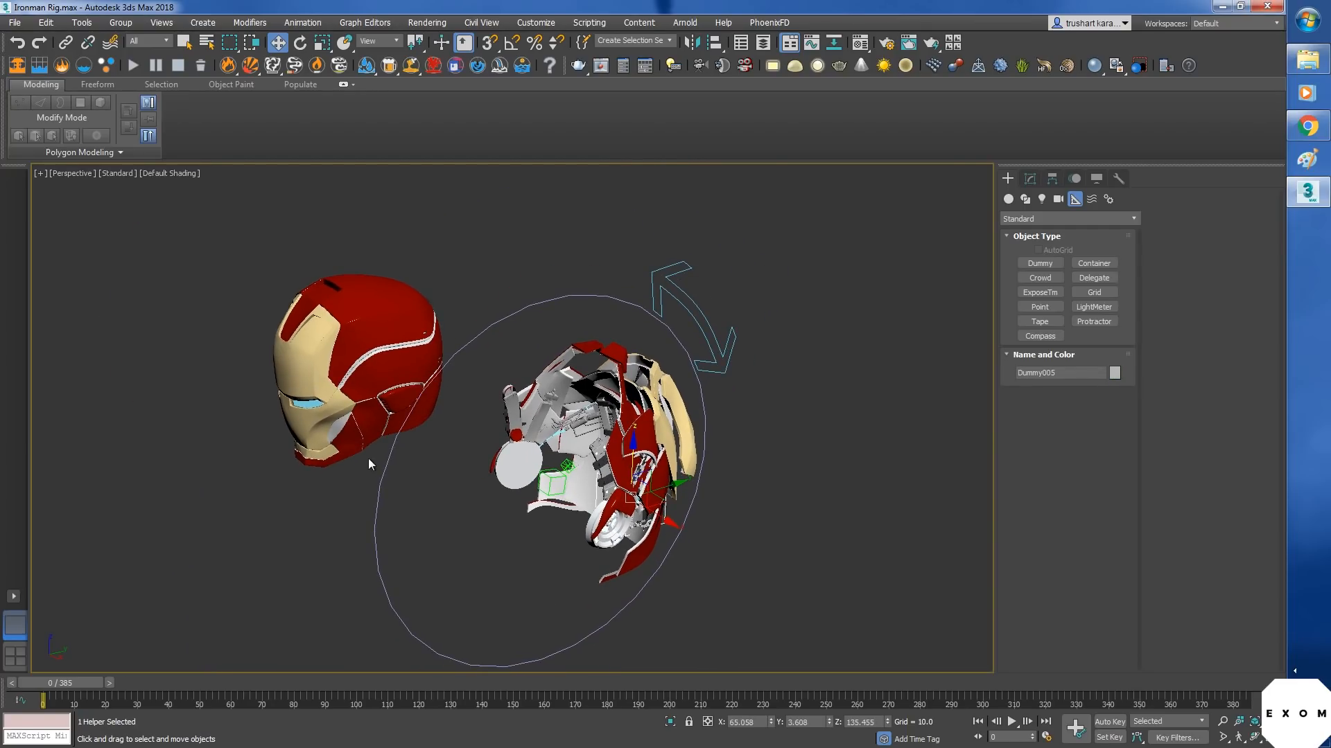
click(382, 473)
key(e)
drag(528, 454, 669, 477)
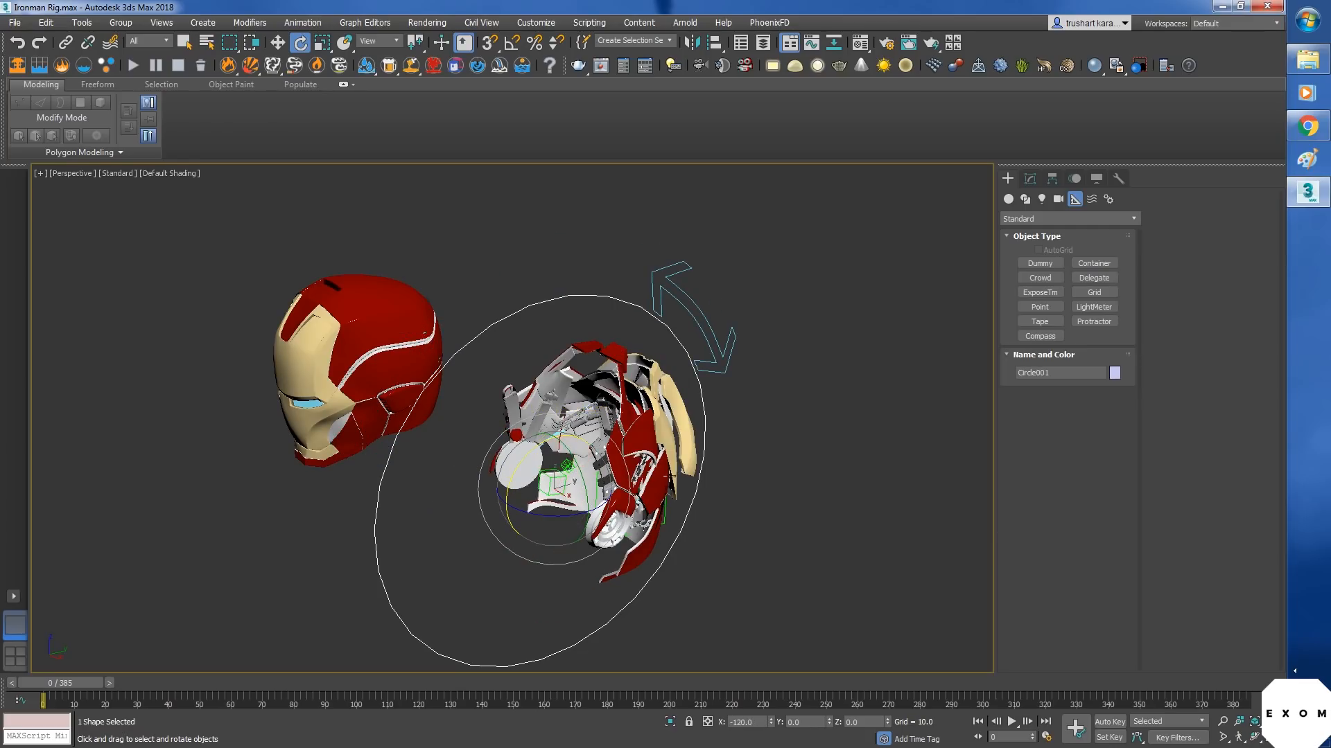
- Inspect the stray swing arm away from the helmet and rotate Circle001 again to test it
click(667, 524)
key(w)
scroll(650, 517, down, 4)
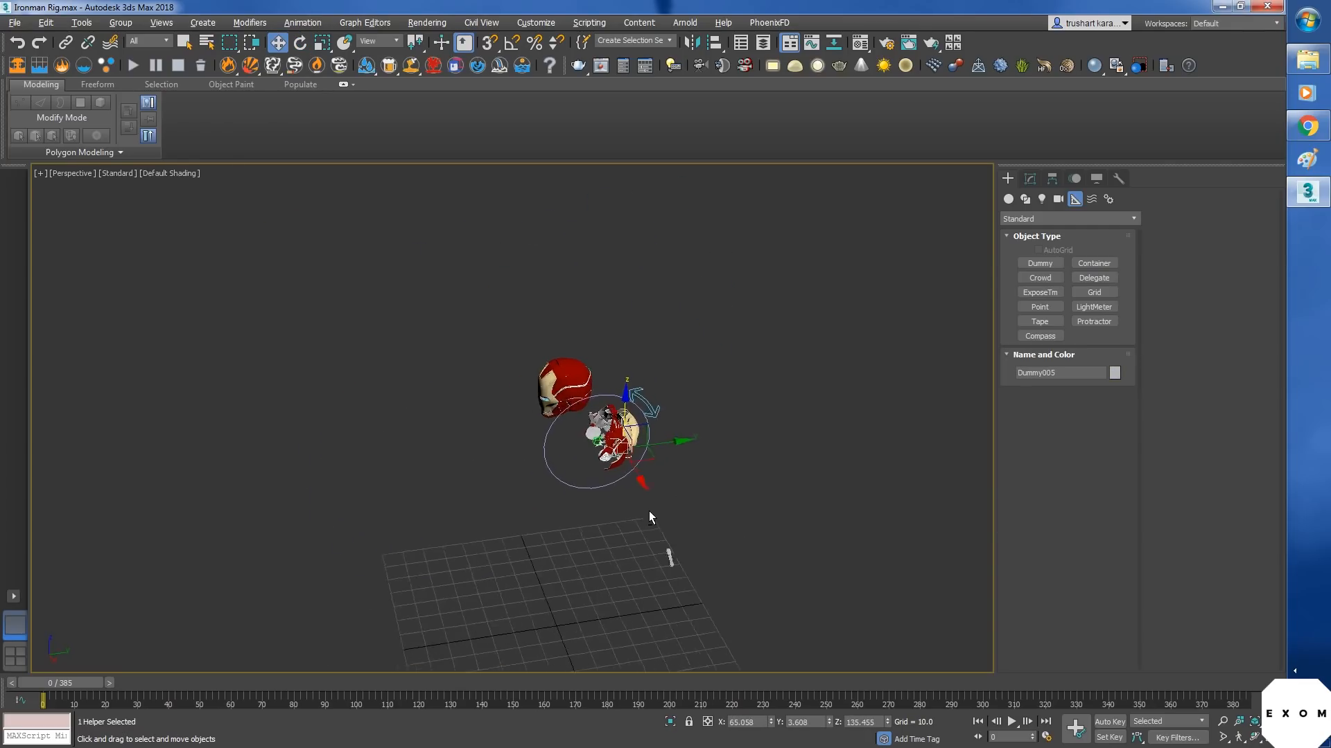
scroll(654, 559, up, 8)
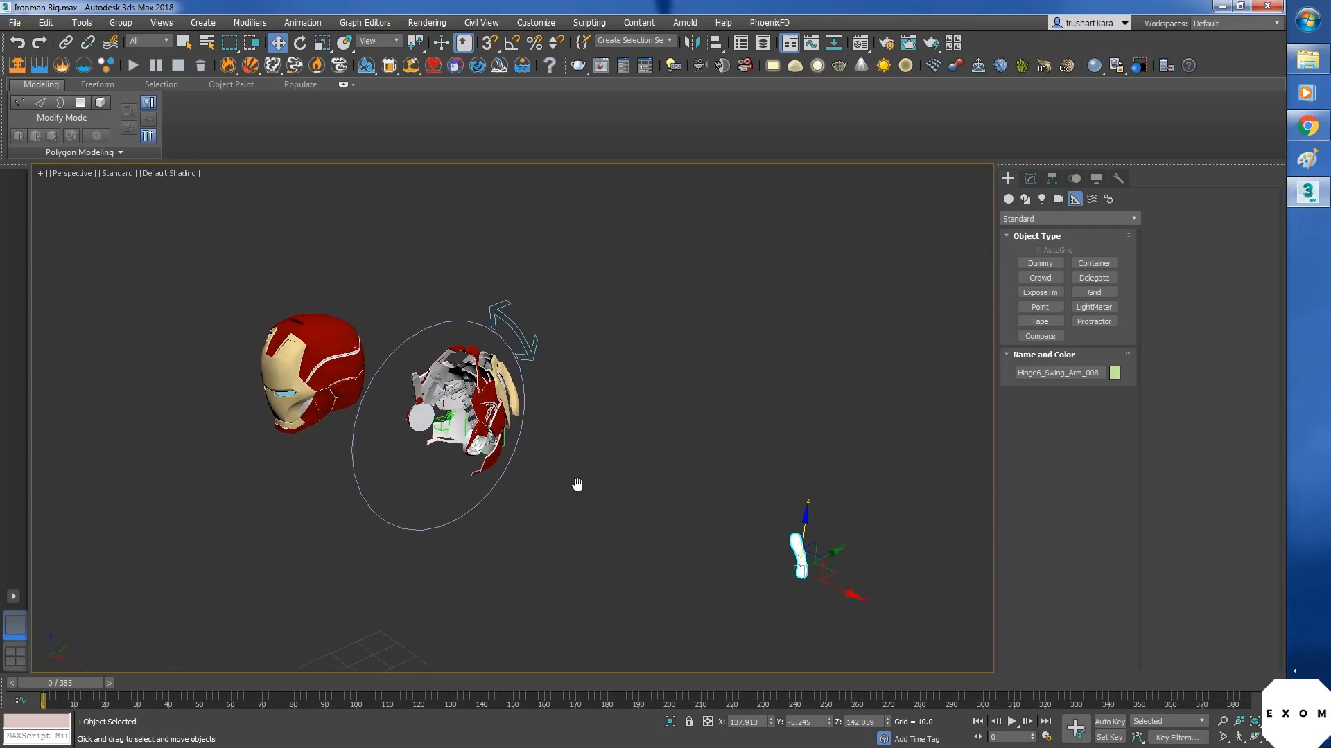
click(474, 467)
click(464, 476)
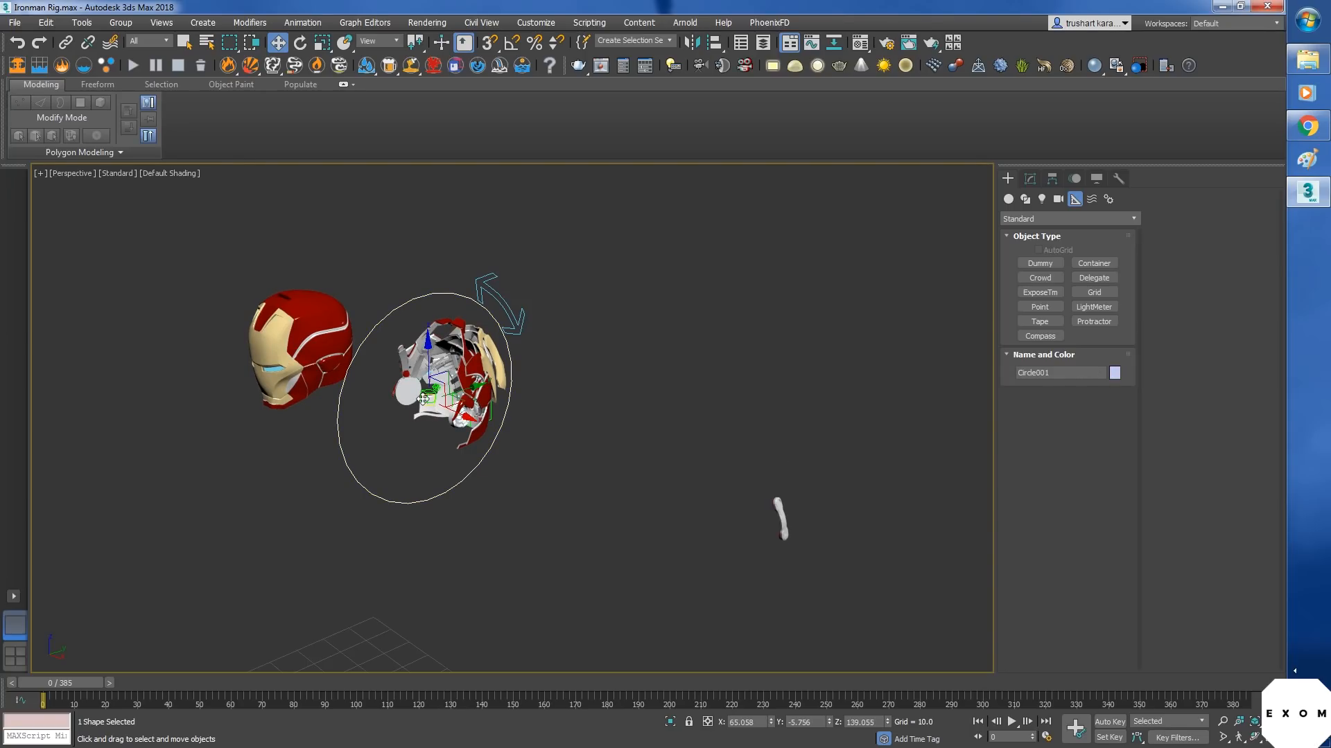
key(e)
drag(386, 429, 507, 333)
alt+middle_drag(506, 333, 536, 492)
- Undo the recent test rotations and the swing-arm linking
key(ctrl+z)
key(ctrl+z)
key(ctrl+z)
key(ctrl+z)
key(ctrl+z)
scroll(478, 433, up, 3)
scroll(478, 437, down, 2)
key(ctrl+z)
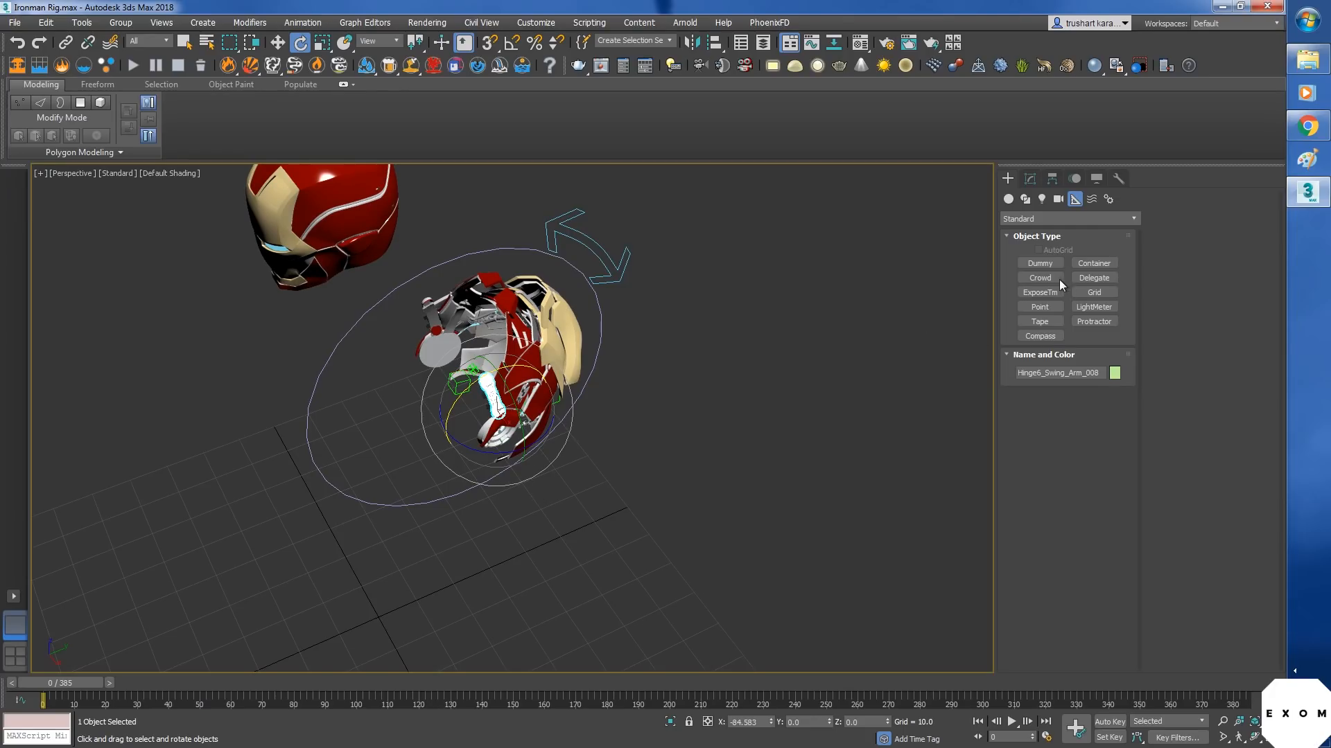
- Create a small dummy helper on the grid and set its X and Y position to 0
click(1040, 263)
drag(505, 591, 513, 600)
right_click(629, 663)
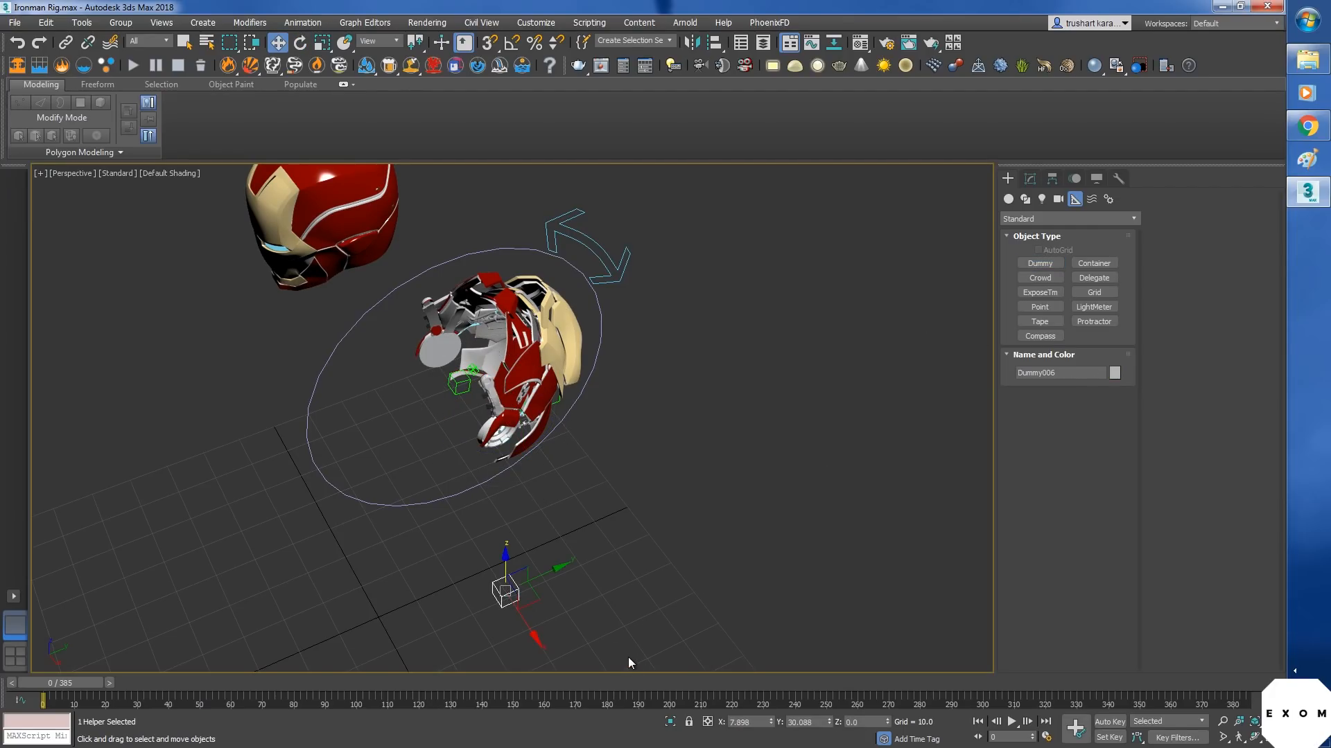
right_click(771, 722)
right_click(829, 722)
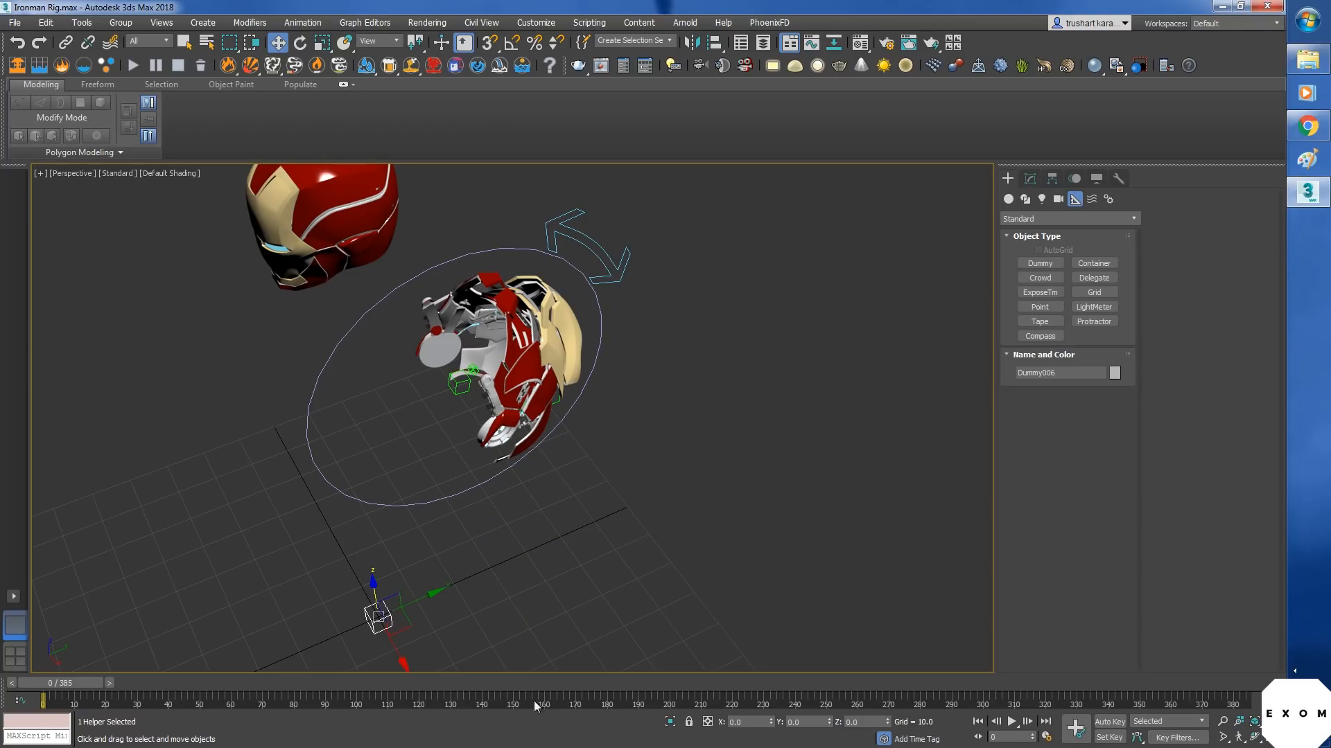
- Link Hinge6_Swing_Arm_008 to the Dummy006 helper at the origin, and link Dummy006 to Dummy005
click(490, 392)
click(71, 44)
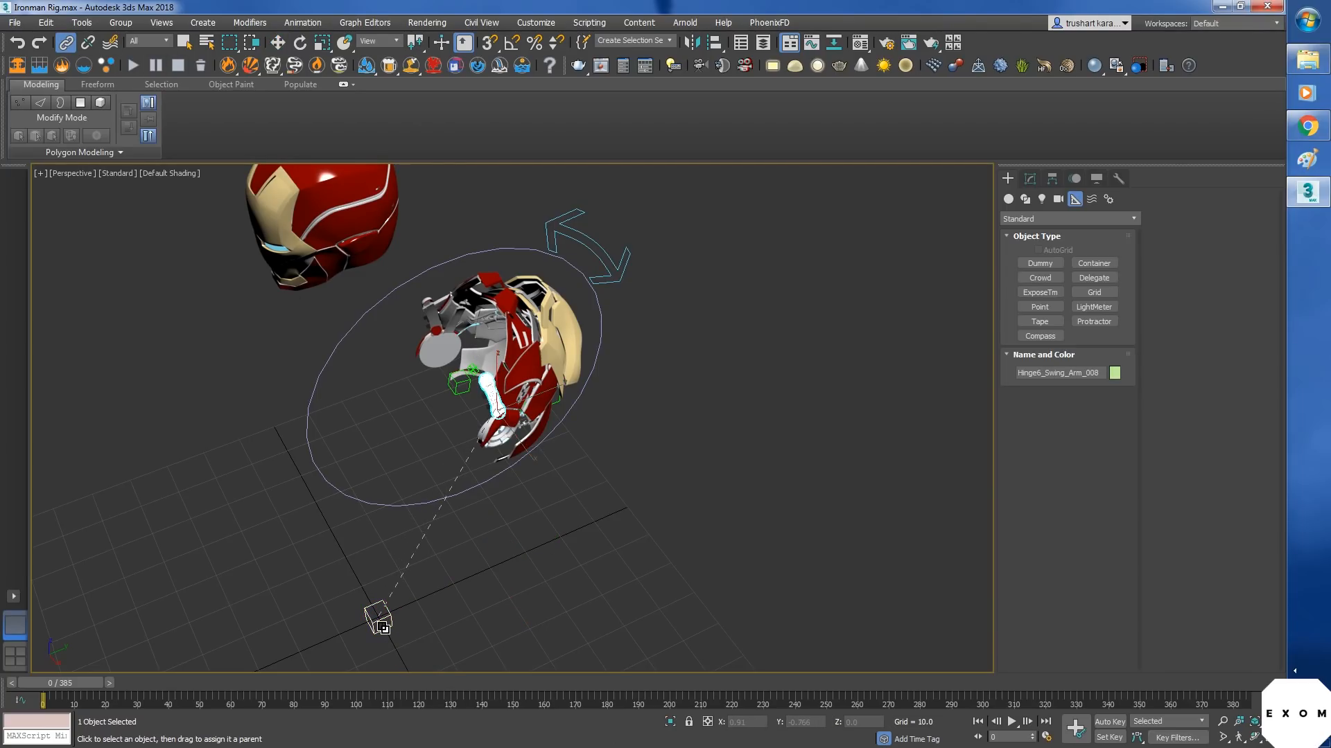
drag(386, 627, 489, 620)
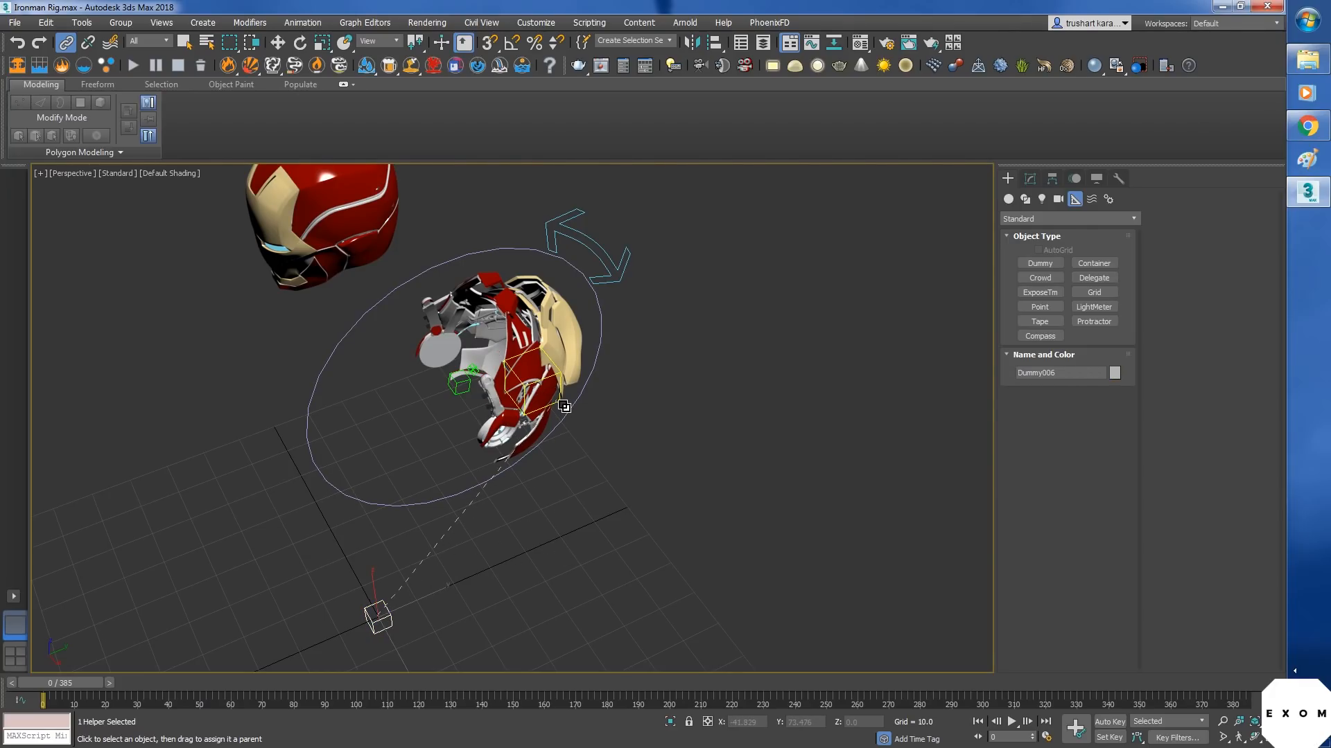
mouse_move(564, 407)
alt+middle_down()
mouse_move(605, 515)
mouse_move(579, 417)
alt+middle_up()
key(w)
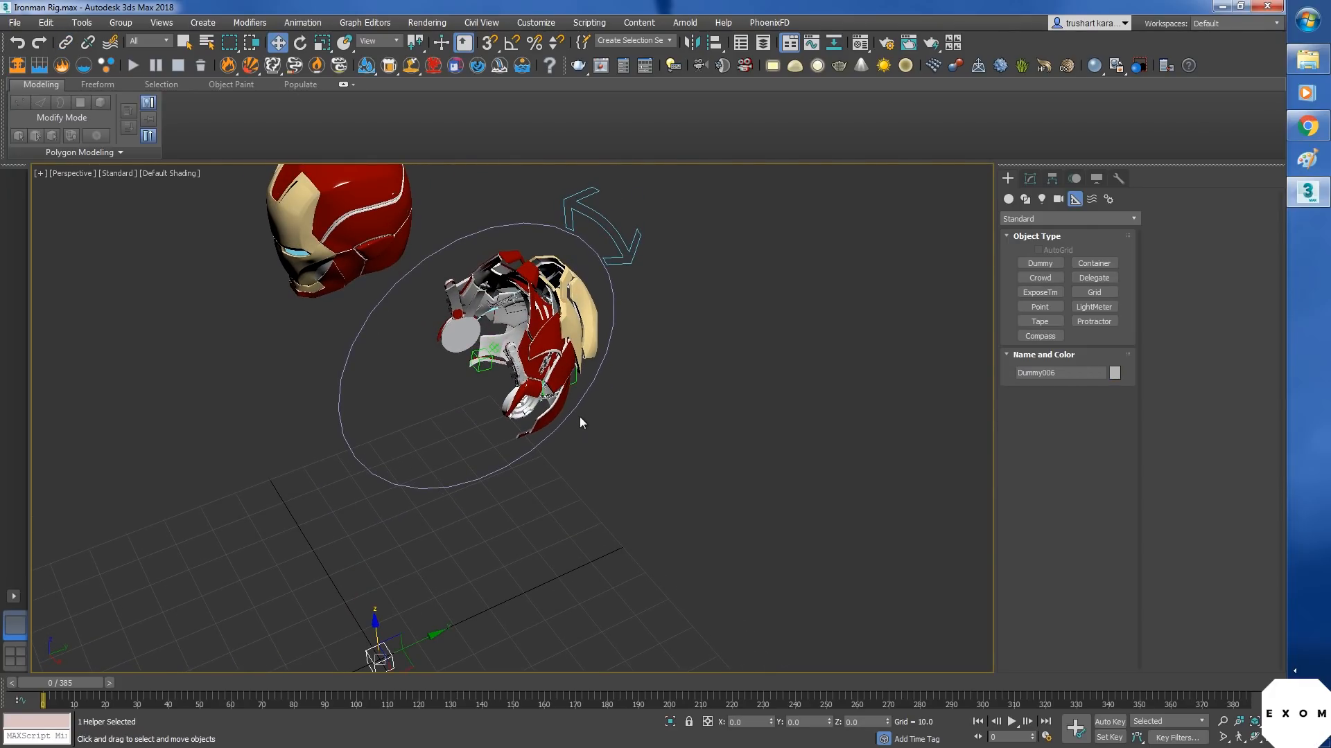
- Rotate Circle001 to check how the swing arm behaves under its new parent helper
click(576, 382)
click(348, 352)
key(e)
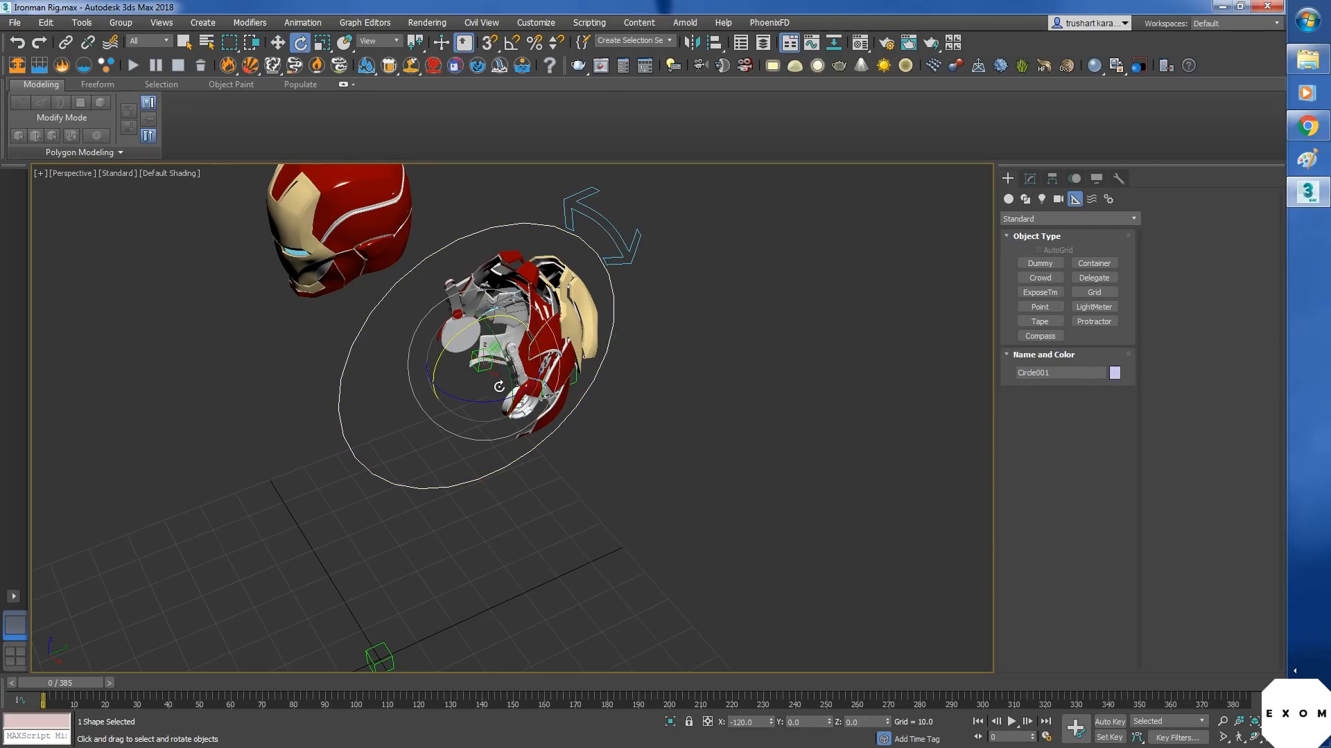
drag(442, 352, 614, 389)
- Select the Dummy006 helper at the origin and hide it
click(575, 382)
alt+middle_drag(600, 463, 642, 488)
key(w)
middle_drag(419, 637, 426, 538)
right_click(331, 538)
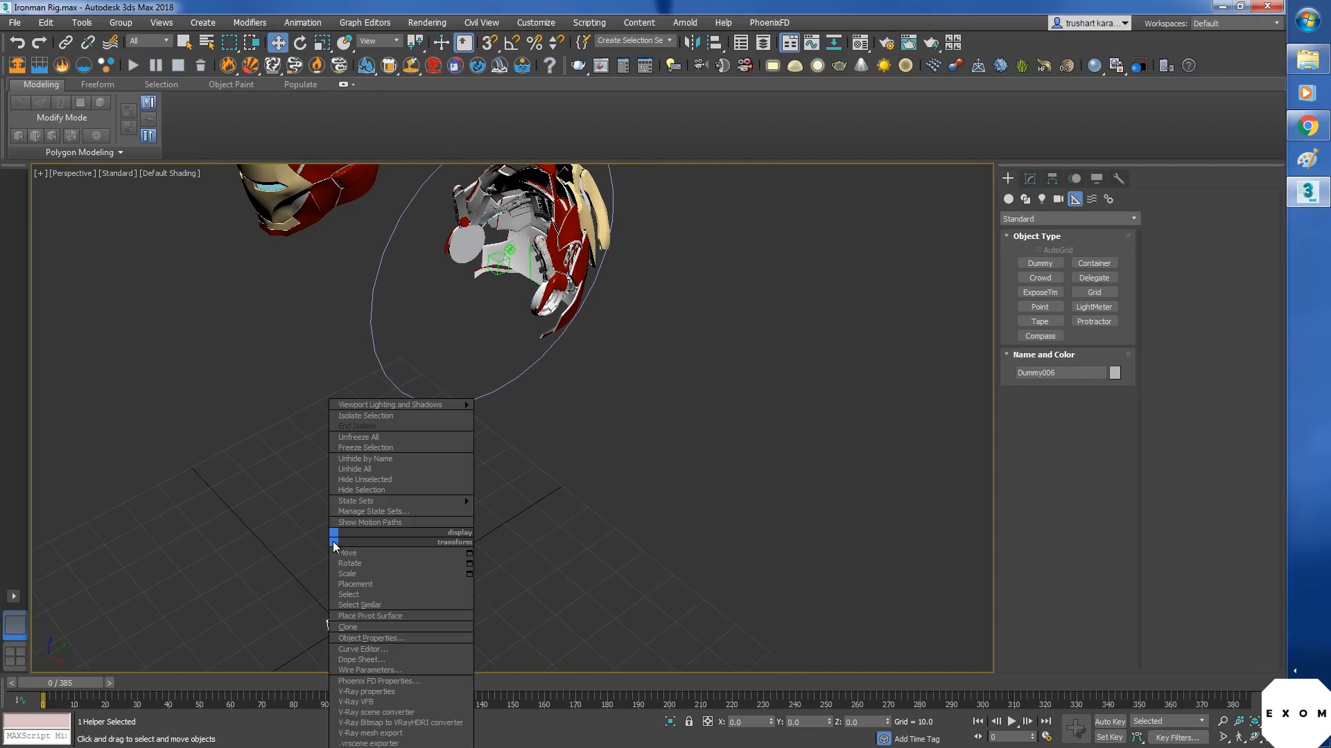
click(359, 503)
- Move Dummy005 to check that the whole open helmet follows, and undo the move
click(470, 466)
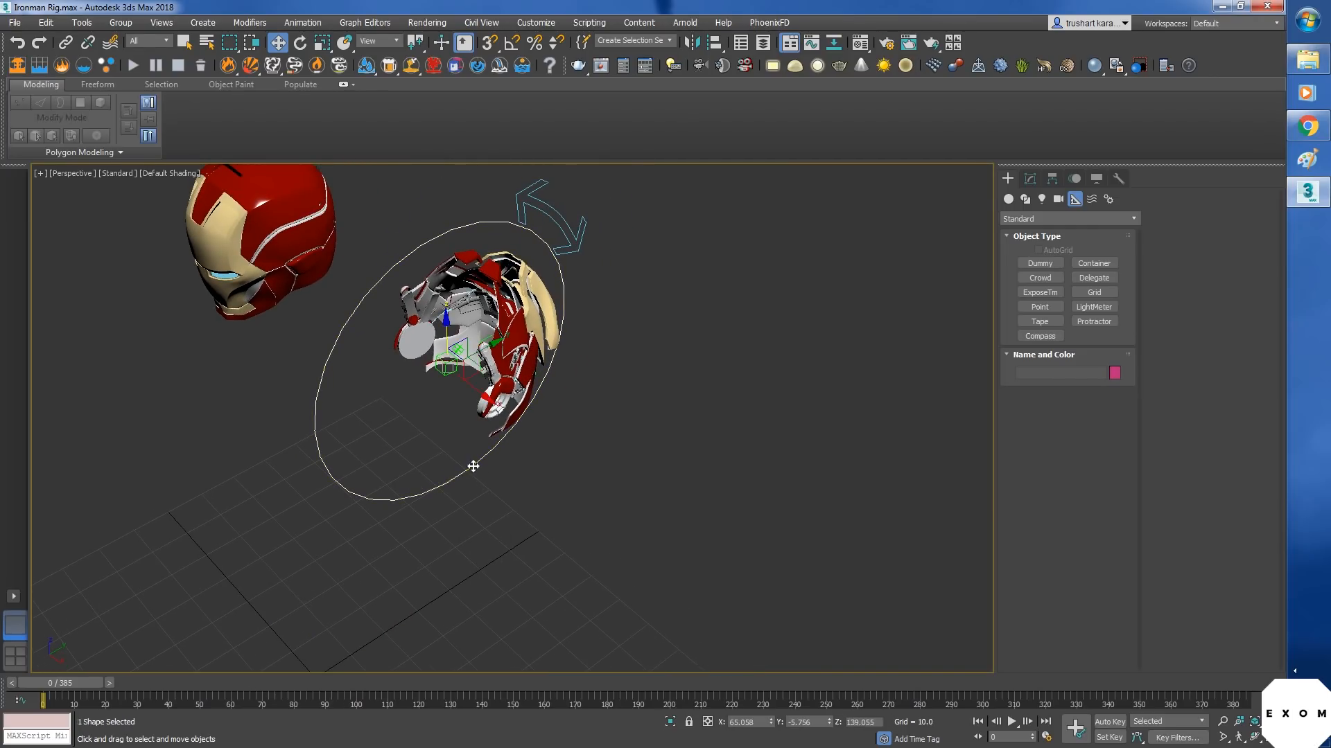
alt+middle_drag(701, 301, 654, 426)
alt+middle_drag(572, 426, 637, 475)
click(546, 403)
alt+middle_drag(546, 361, 642, 425)
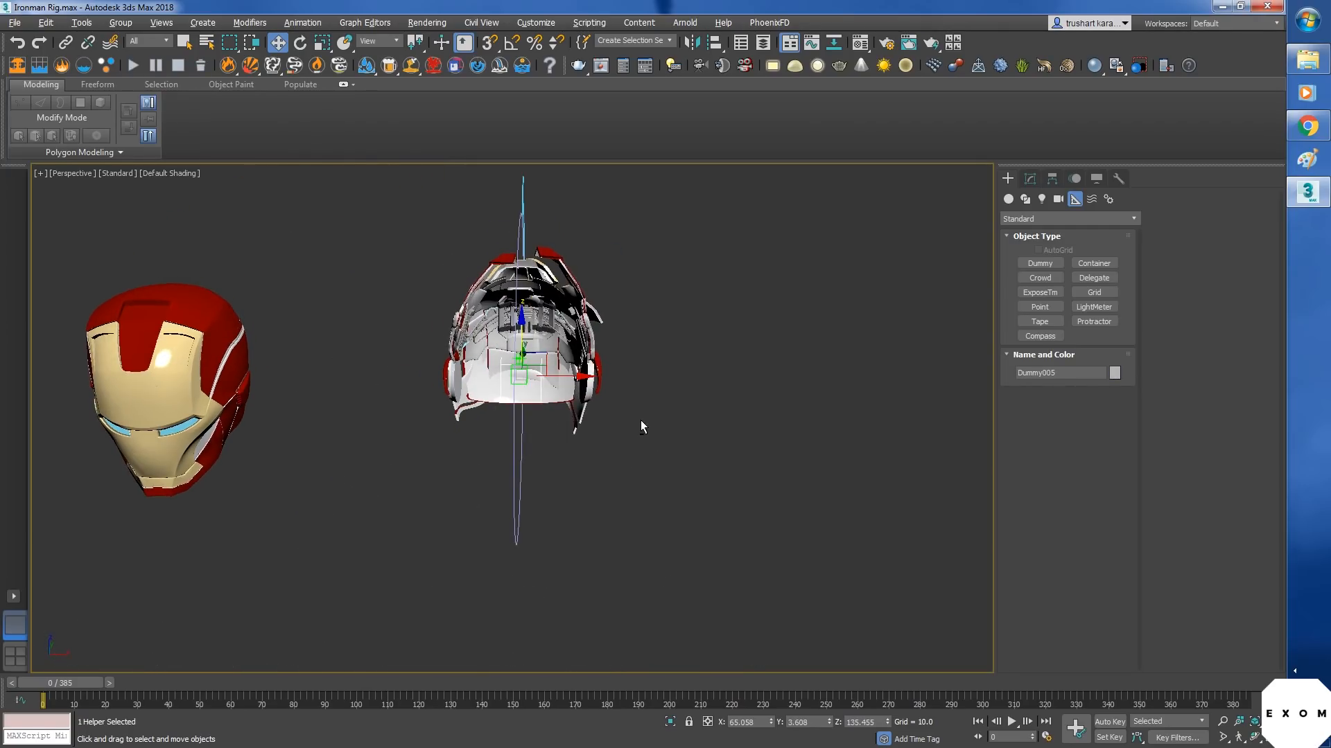
drag(543, 360, 601, 277)
key(ctrl+z)
- Link Hinge6_Swing_Arm_009 on the other side into the helmet rig and test the rig by moving it
click(470, 377)
alt+middle_drag(470, 377, 648, 490)
scroll(647, 490, up, 3)
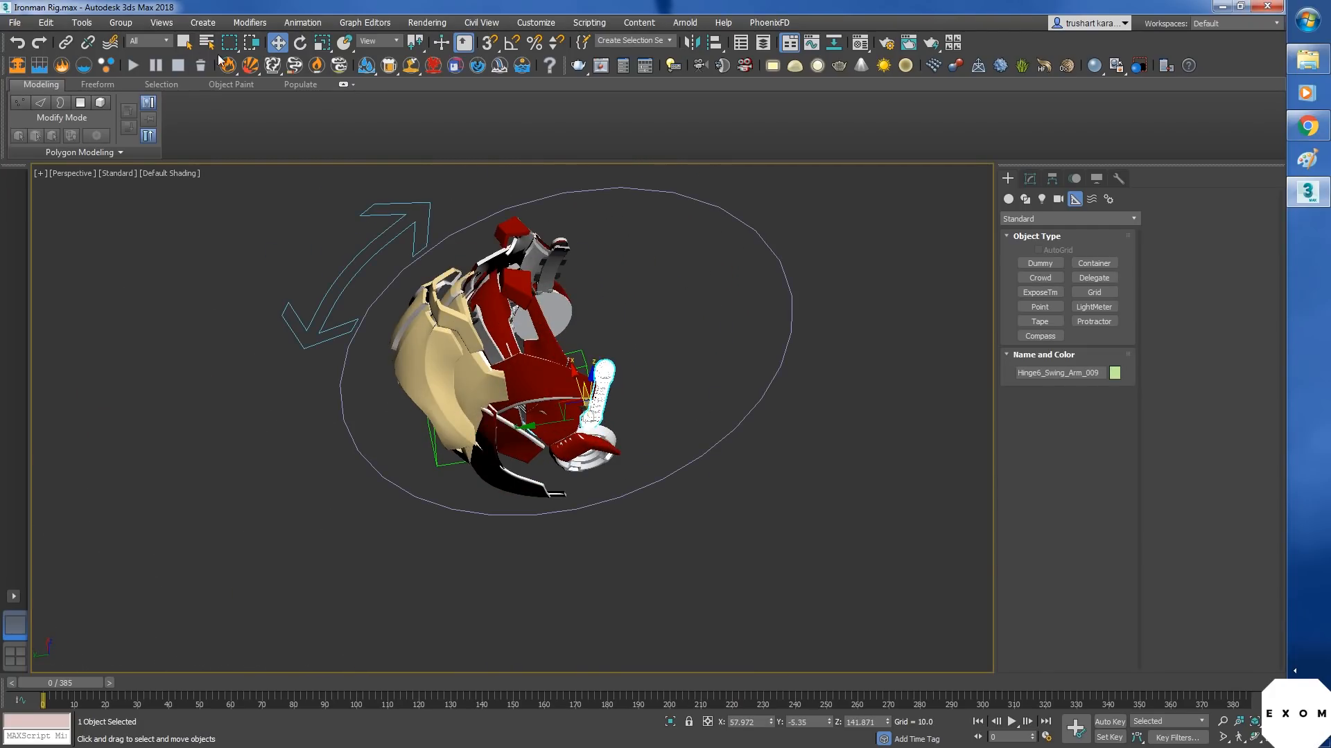
click(68, 43)
key(w)
click(632, 488)
alt+middle_drag(788, 547, 710, 414)
click(627, 431)
scroll(676, 432, down, 5)
drag(675, 373, 662, 318)
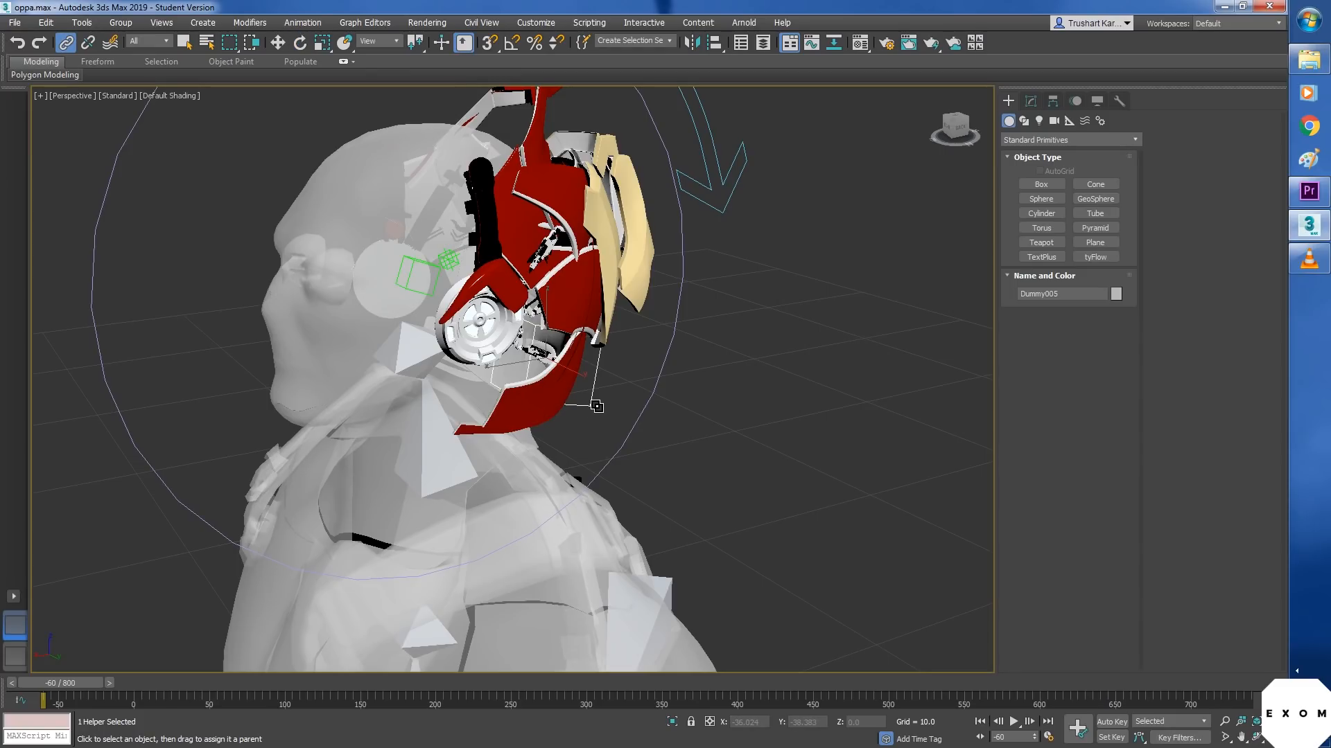
- In oppa.max, link Dummy005 to the transparent character's head bone and scrub the timeline to check the helmet follows
drag(390, 339, 404, 351)
scroll(593, 408, down, 6)
key(w)
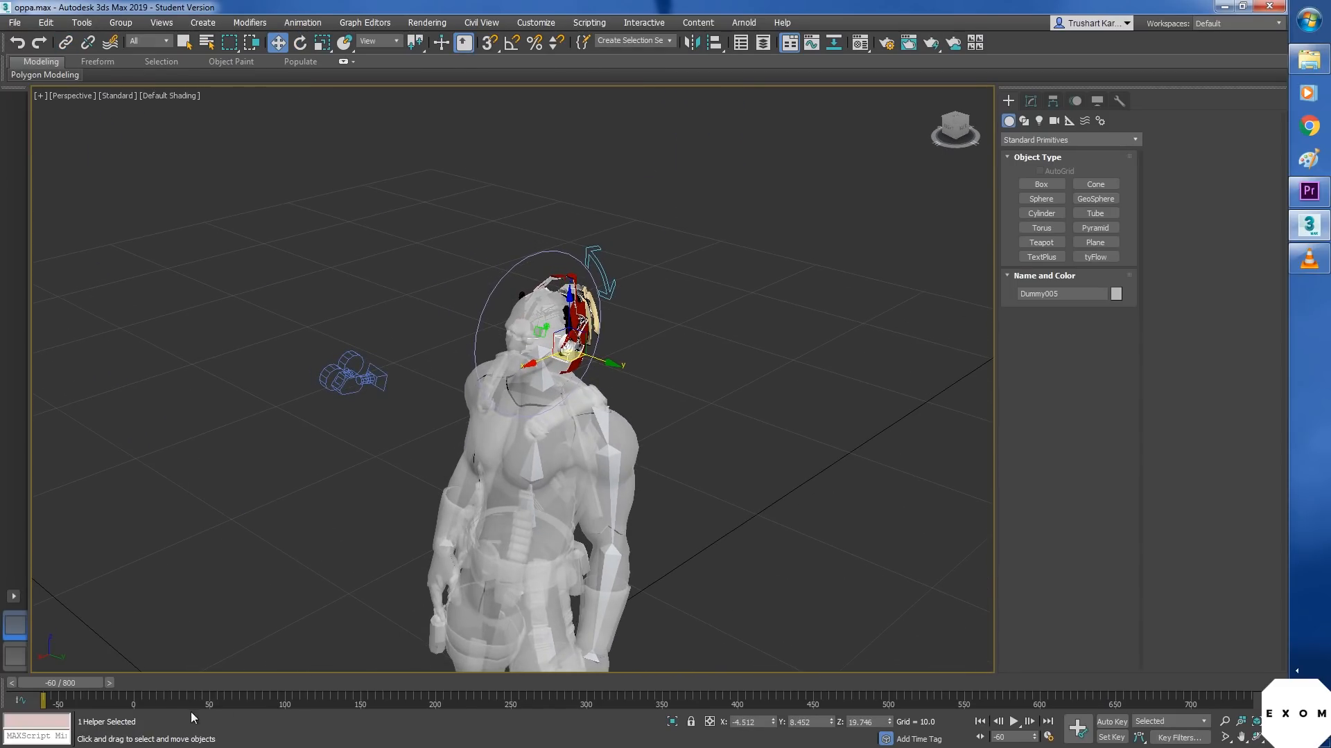
drag(61, 676, 237, 697)
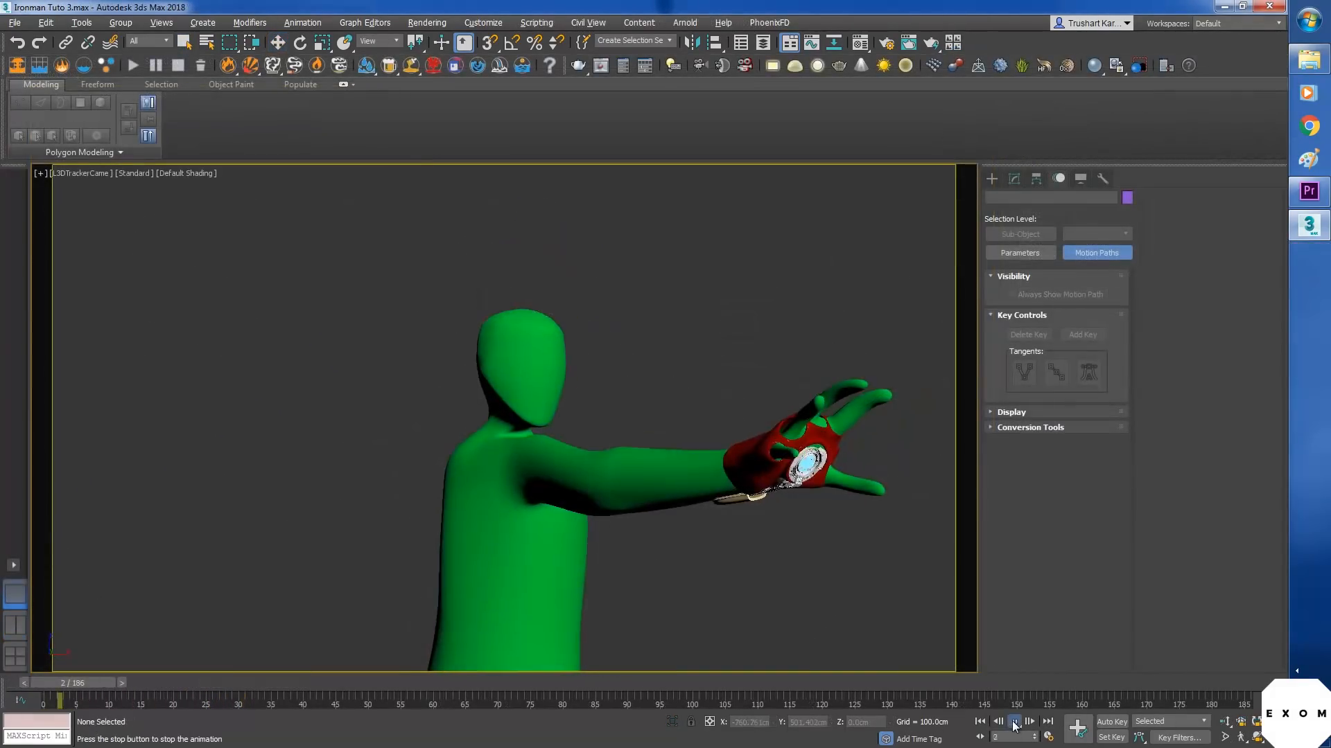